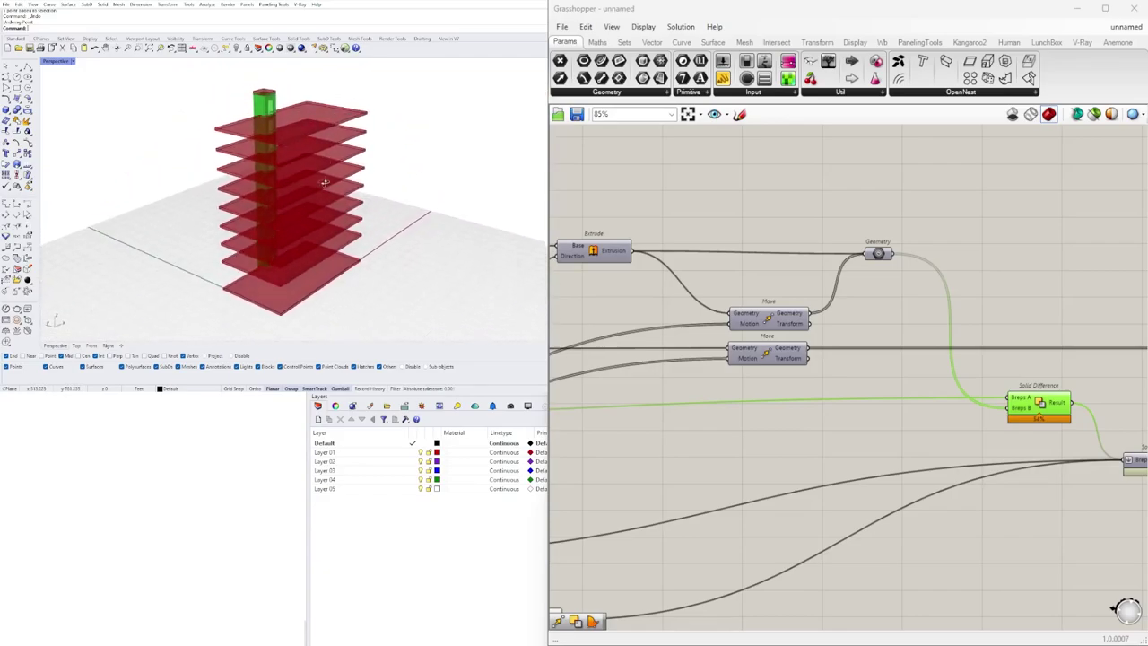
# - Set the NUMBER OF FLOORS slider to 7
pyautogui.scroll(-5, 866, 403)
pyautogui.scroll(7, 924, 440)
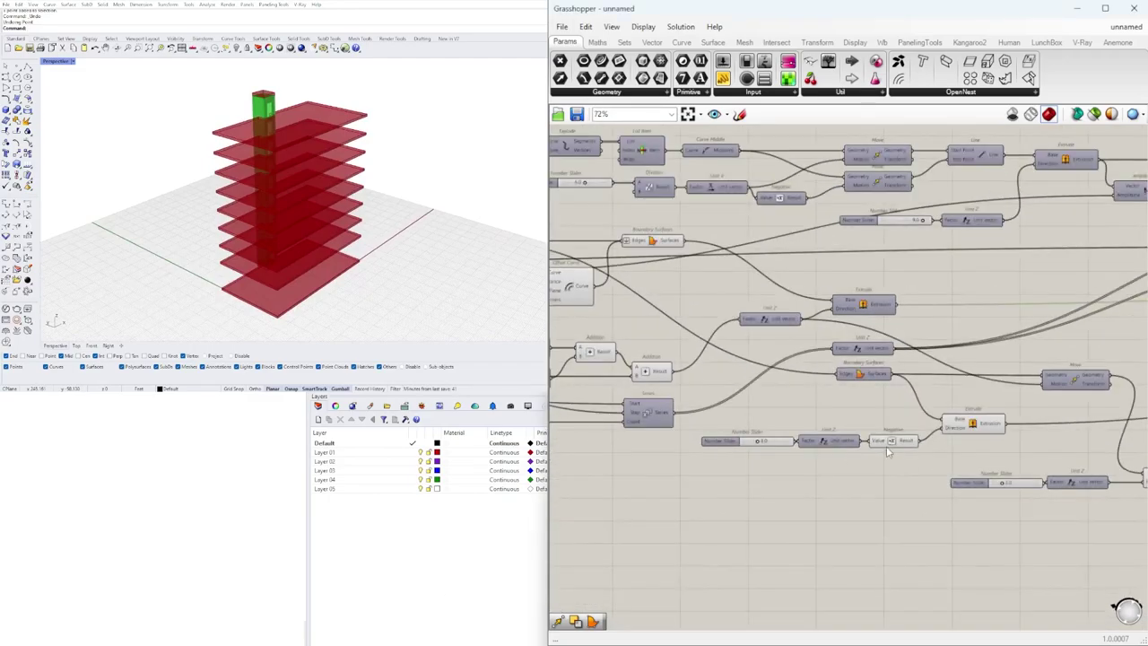
pyautogui.moveTo(592, 476); pyautogui.dragTo(839, 512, button='right')
pyautogui.scroll(3, 725, 470)
pyautogui.scroll(2, 923, 548)
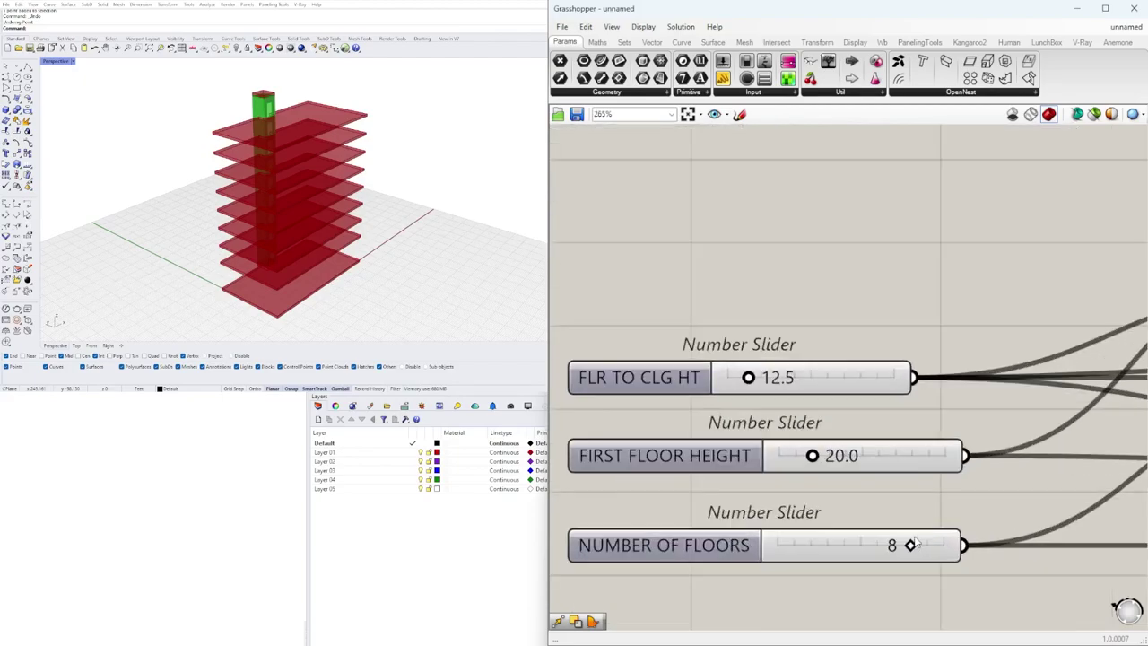
pyautogui.moveTo(894, 548)
pyautogui.mouseDown()
pyautogui.moveTo(845, 560)
pyautogui.moveTo(972, 556)
pyautogui.moveTo(901, 560)
pyautogui.mouseUp()
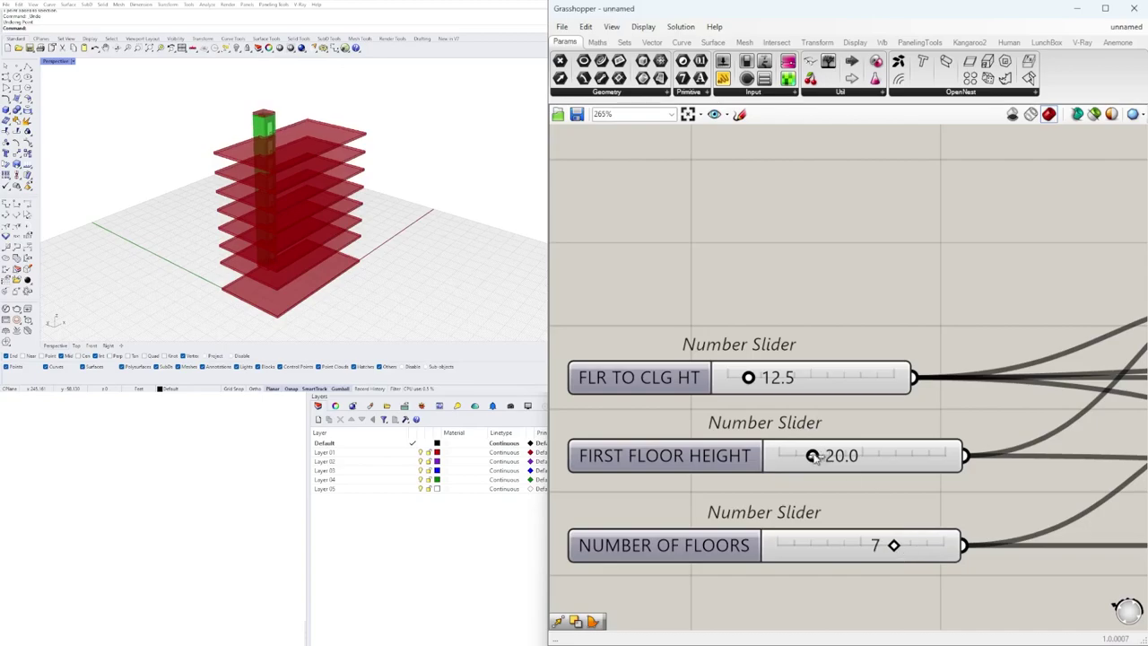
# - Try a FIRST FLOOR HEIGHT of 30.5 and a FLR TO CLG HT of 14.4 on the sliders
pyautogui.moveTo(813, 455); pyautogui.dragTo(863, 456)
pyautogui.moveTo(397, 257); pyautogui.dragTo(377, 228, button='right')
pyautogui.moveTo(863, 457); pyautogui.dragTo(763, 461)
pyautogui.scroll(-5, 786, 380)
pyautogui.scroll(5, 761, 459)
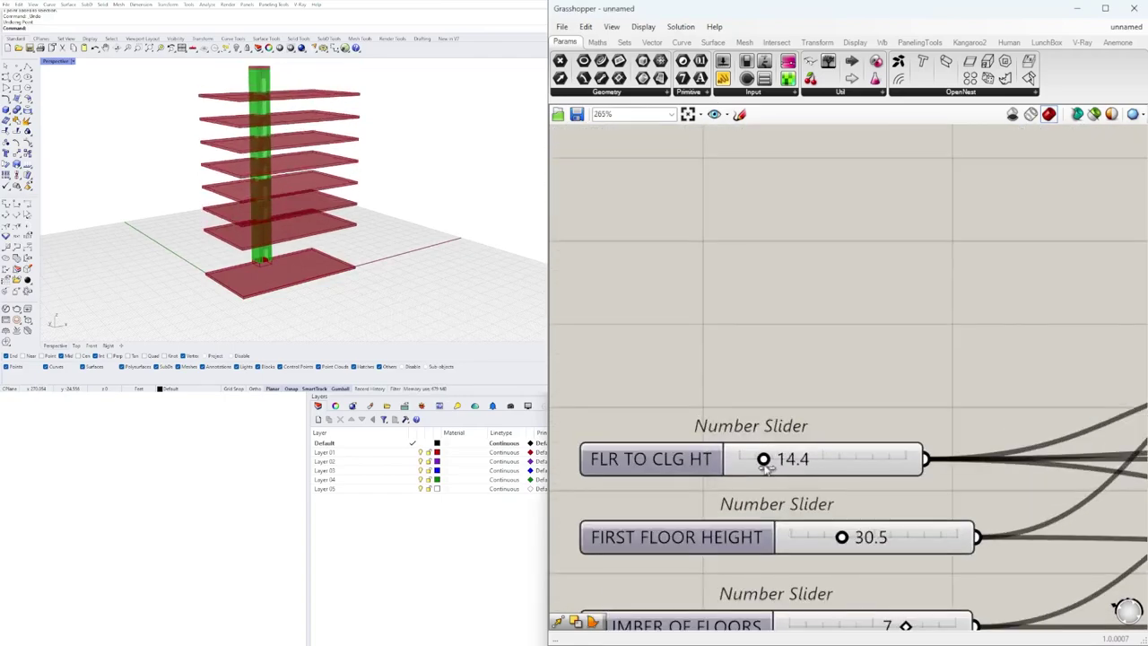
# - Set FLR TO CLG HT to exactly 15 and FIRST FLOOR HEIGHT to exactly 20
pyautogui.doubleClick(806, 459)
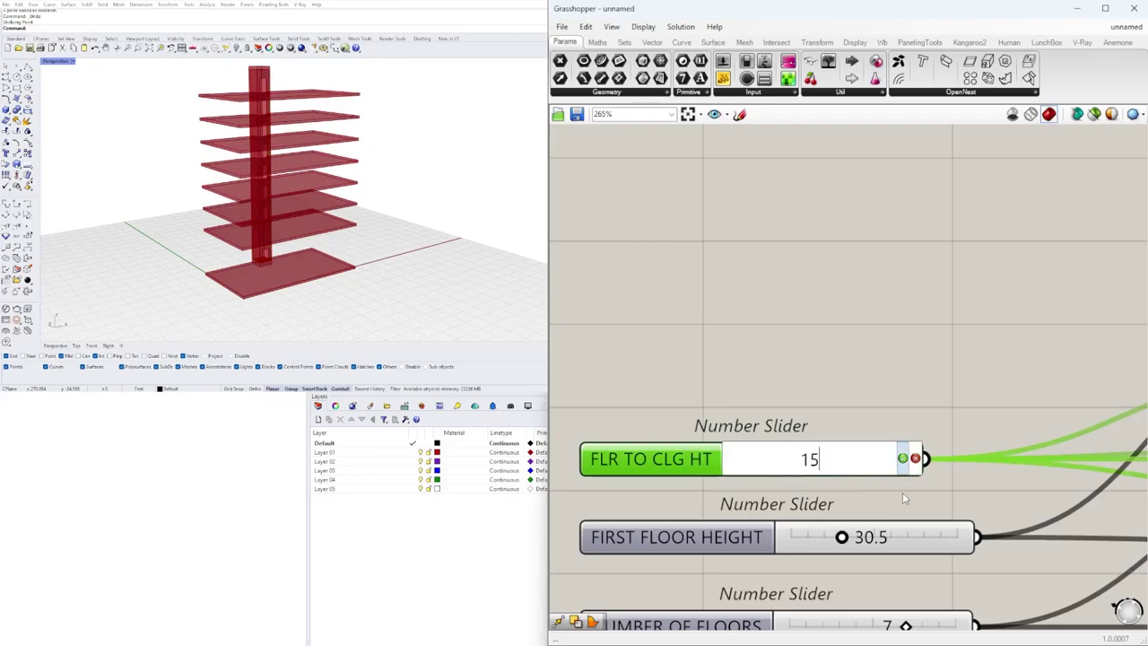
pyautogui.write('15')
pyautogui.click(862, 536)
pyautogui.doubleClick(861, 537)
pyautogui.write('20')
pyautogui.press('Return')
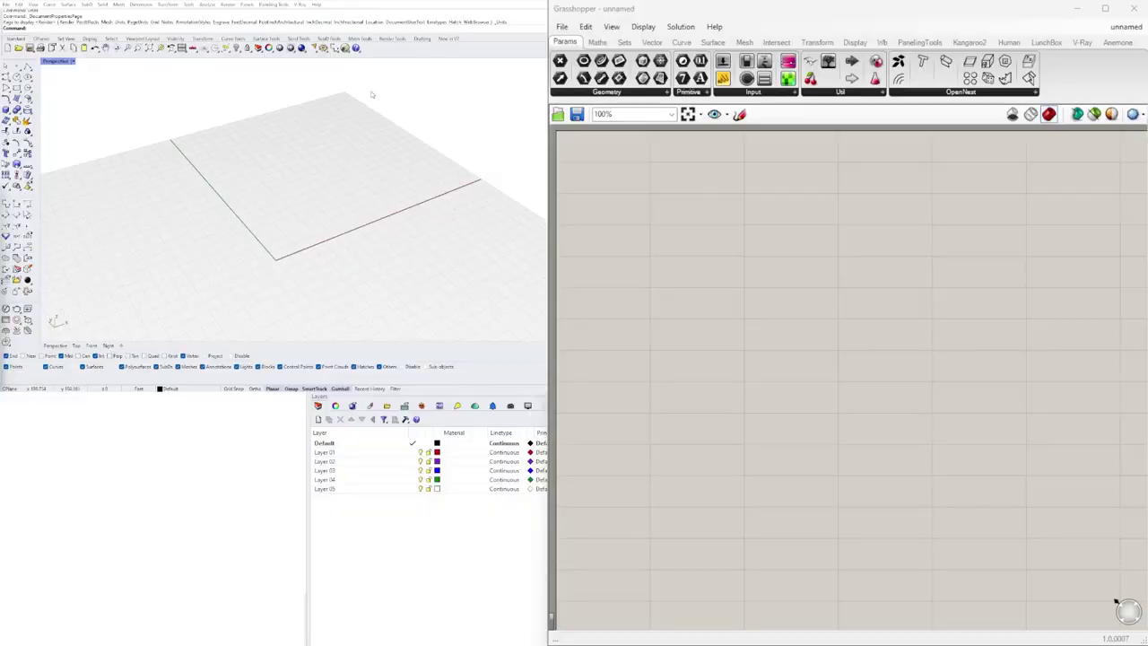
# - Add a Plane Surface component to the empty Grasshopper definition
pyautogui.moveTo(308, 216)
pyautogui.keyDown('shift'); pyautogui.mouseDown(button='right')
pyautogui.moveTo(264, 206)
pyautogui.moveTo(293, 229)
pyautogui.mouseUp(button='right'); pyautogui.keyUp('shift')
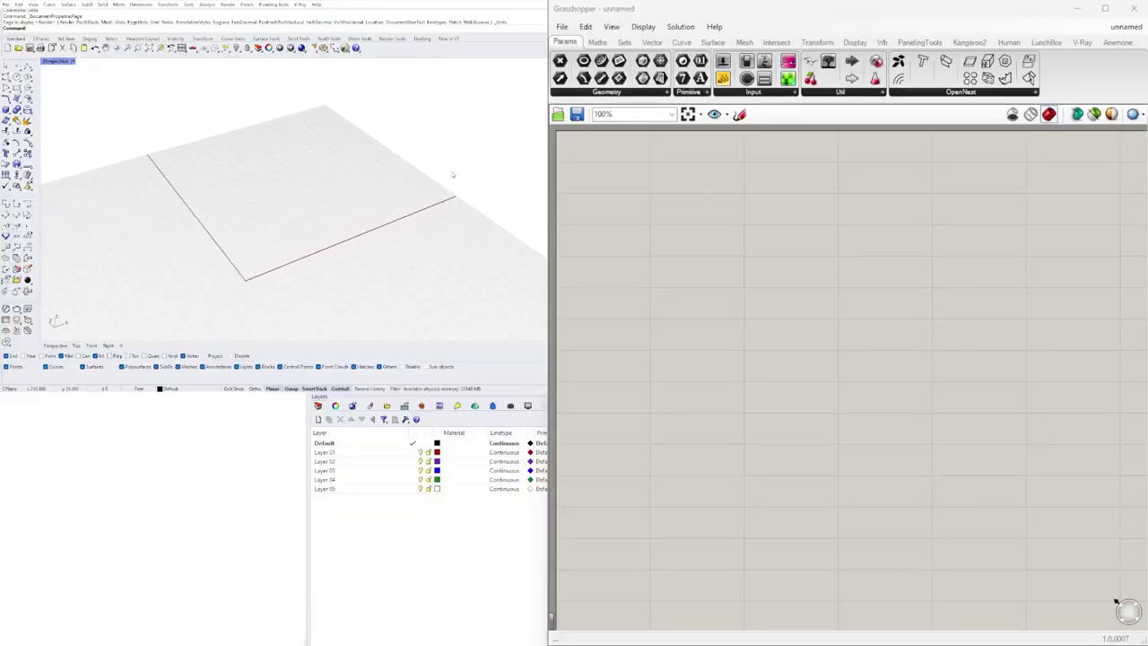
pyautogui.moveTo(348, 277); pyautogui.dragTo(234, 209, button='right')
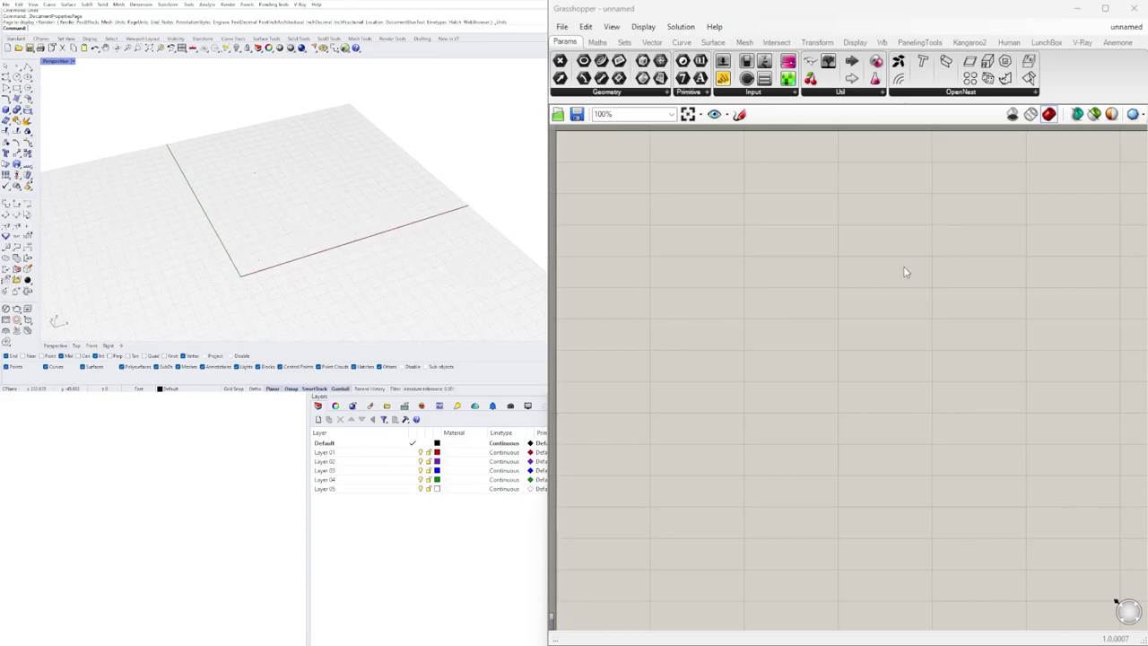
pyautogui.doubleClick(803, 246)
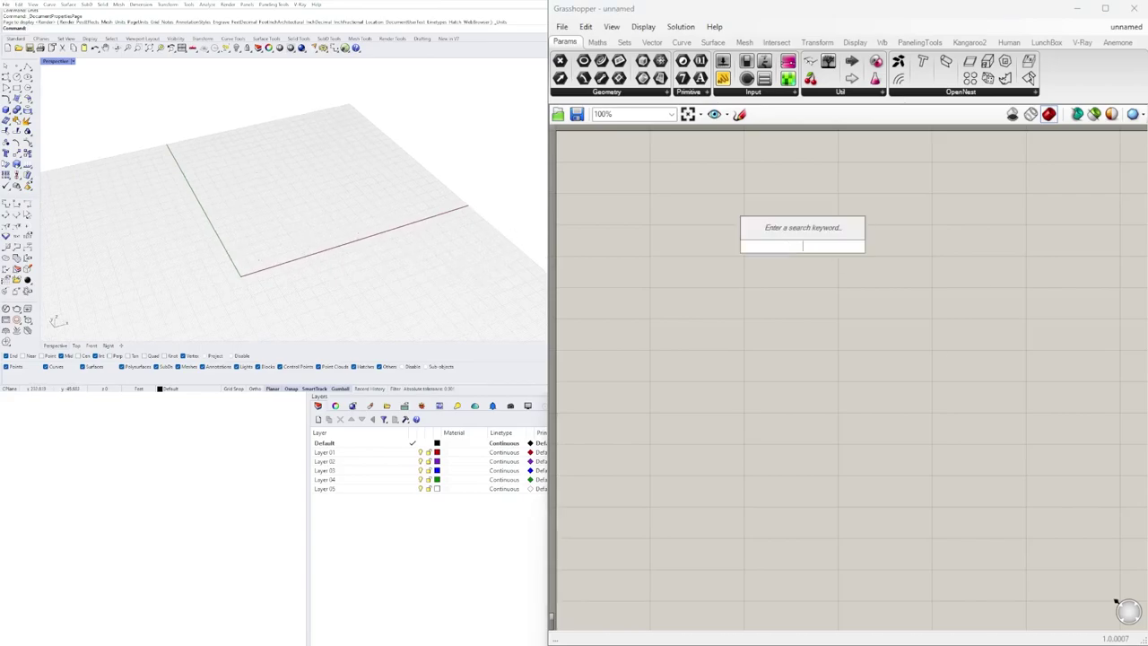
pyautogui.write('plane')
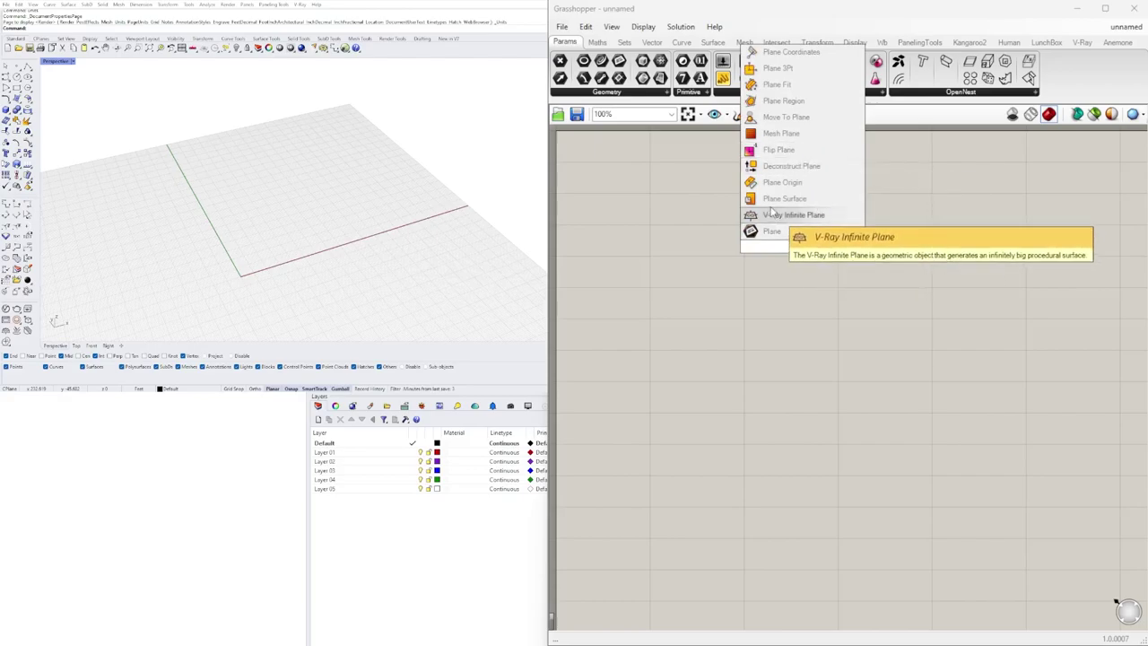
pyautogui.click(777, 199)
# - Add a number slider with the value 50 beside the Plane Surface component and duplicate it below
pyautogui.doubleClick(670, 283)
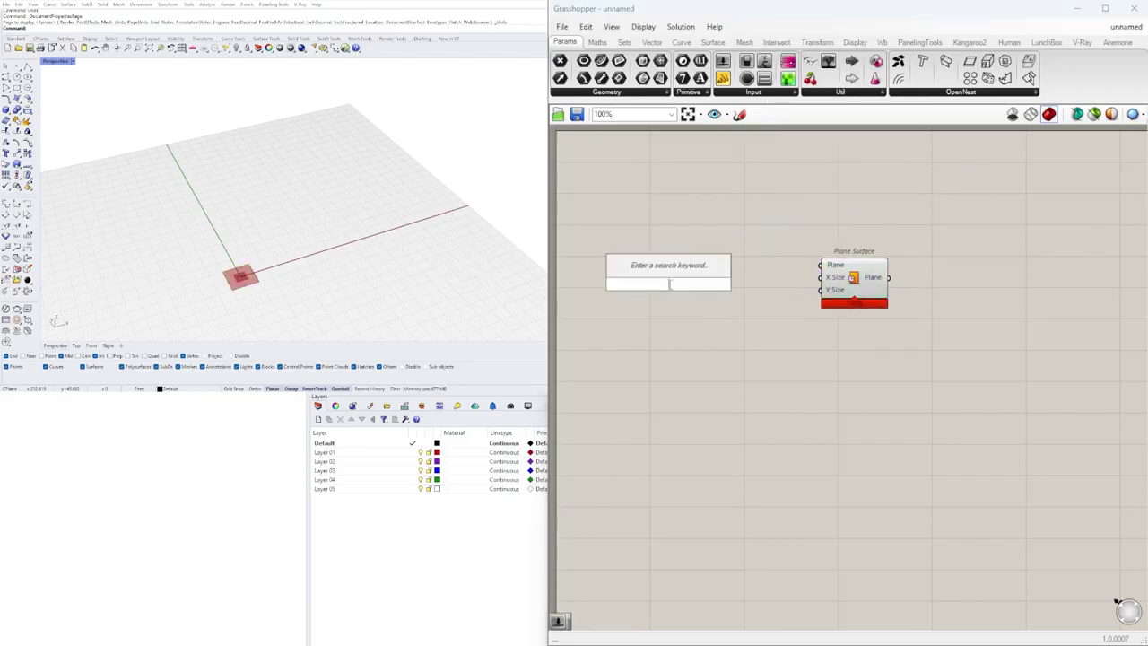
pyautogui.write('50')
pyautogui.press('Return')
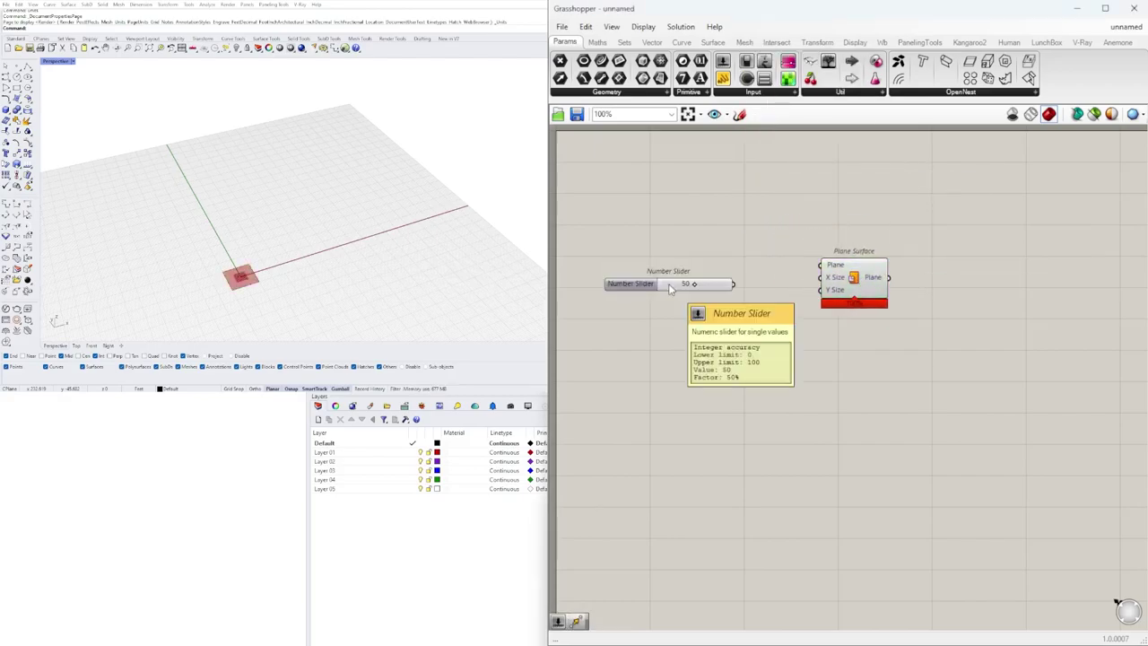
pyautogui.scroll(1, 656, 255)
pyautogui.moveTo(630, 292); pyautogui.dragTo(690, 296)
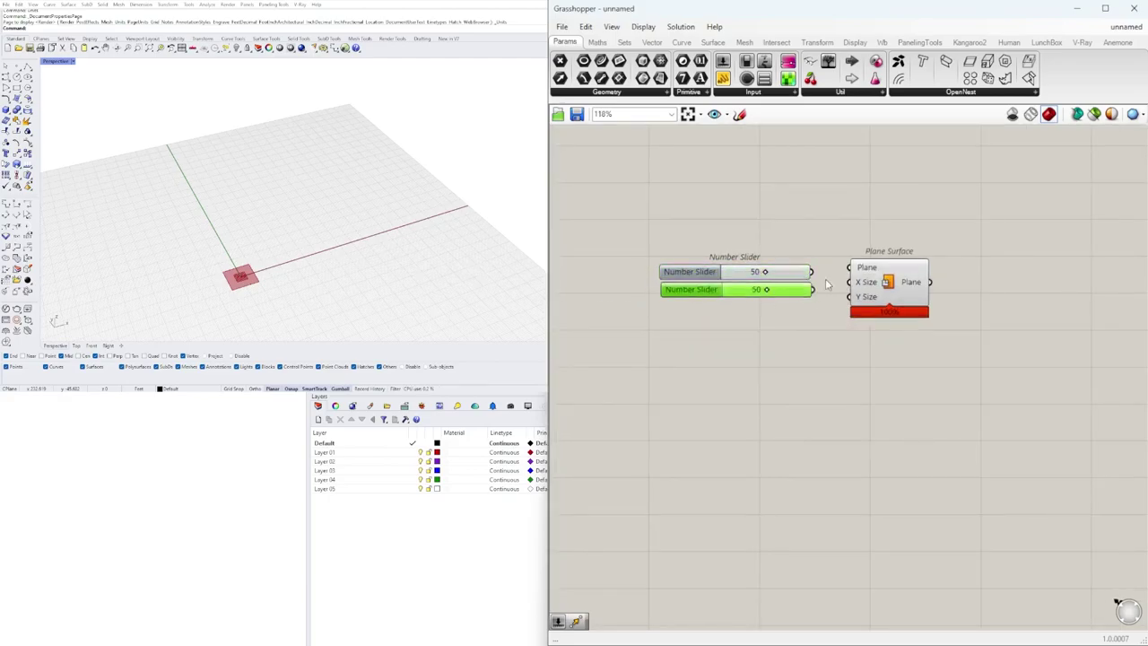
# - Connect the two sliders to the X Size and Y Size inputs of Plane Surface and space them apart
pyautogui.moveTo(822, 279); pyautogui.dragTo(904, 275)
pyautogui.click(702, 290)
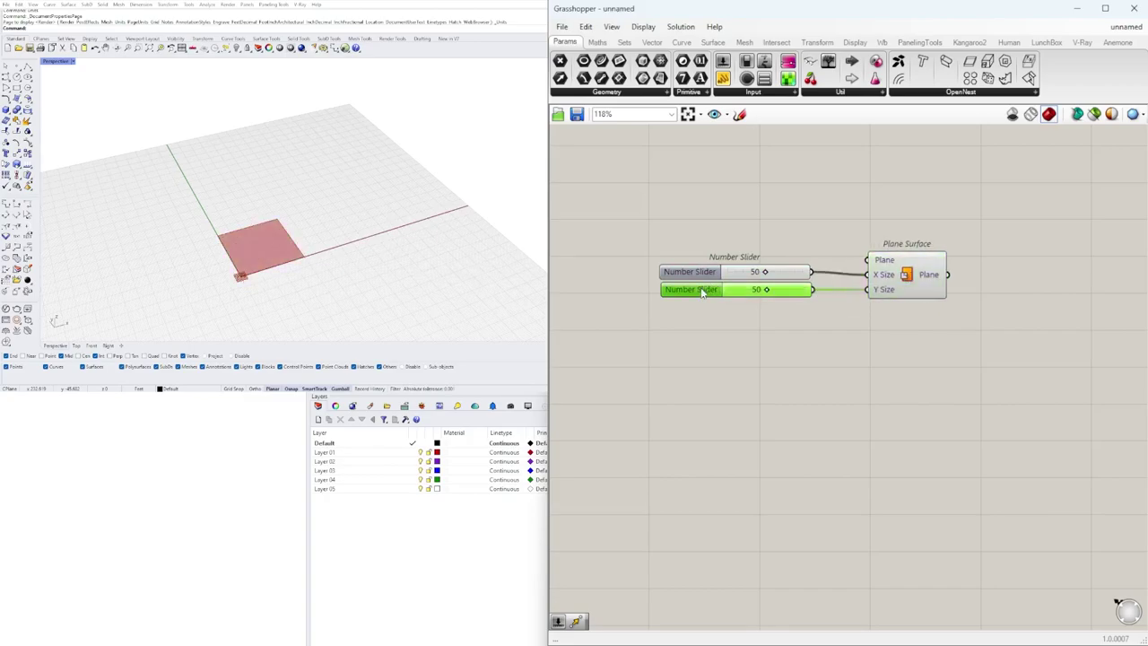
pyautogui.moveTo(704, 291); pyautogui.dragTo(704, 300)
pyautogui.click(711, 402)
pyautogui.scroll(5, 247, 186)
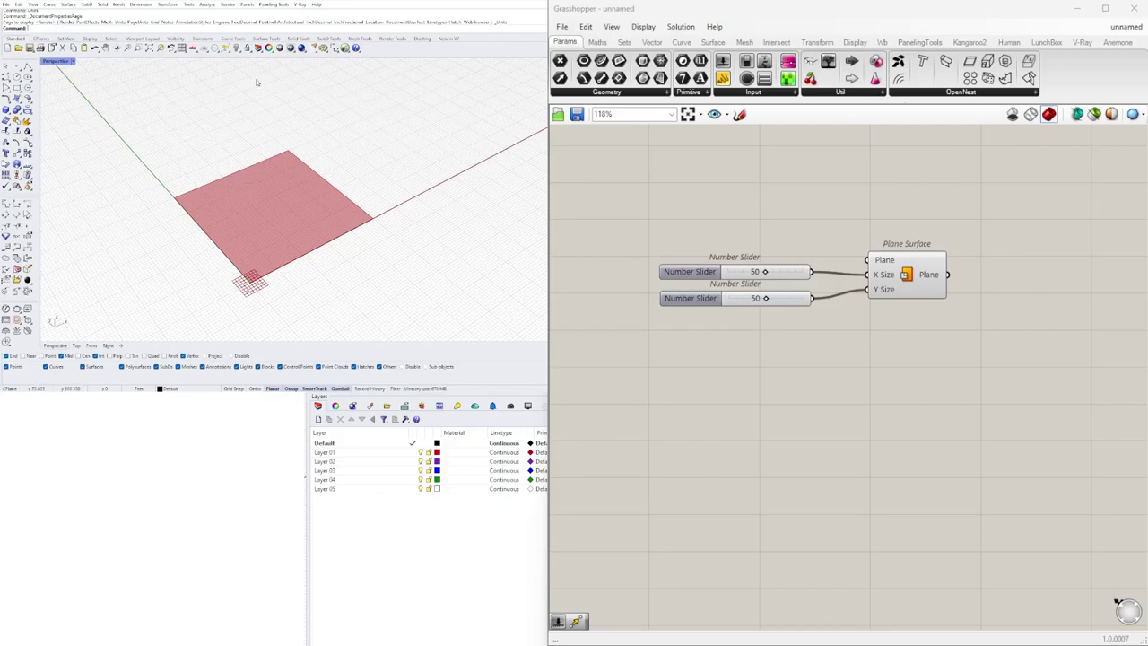
# - Add an Evaluate Surface component and connect the Plane Surface output to its Surface input
pyautogui.moveTo(989, 309); pyautogui.dragTo(889, 337, button='right')
pyautogui.click(800, 309)
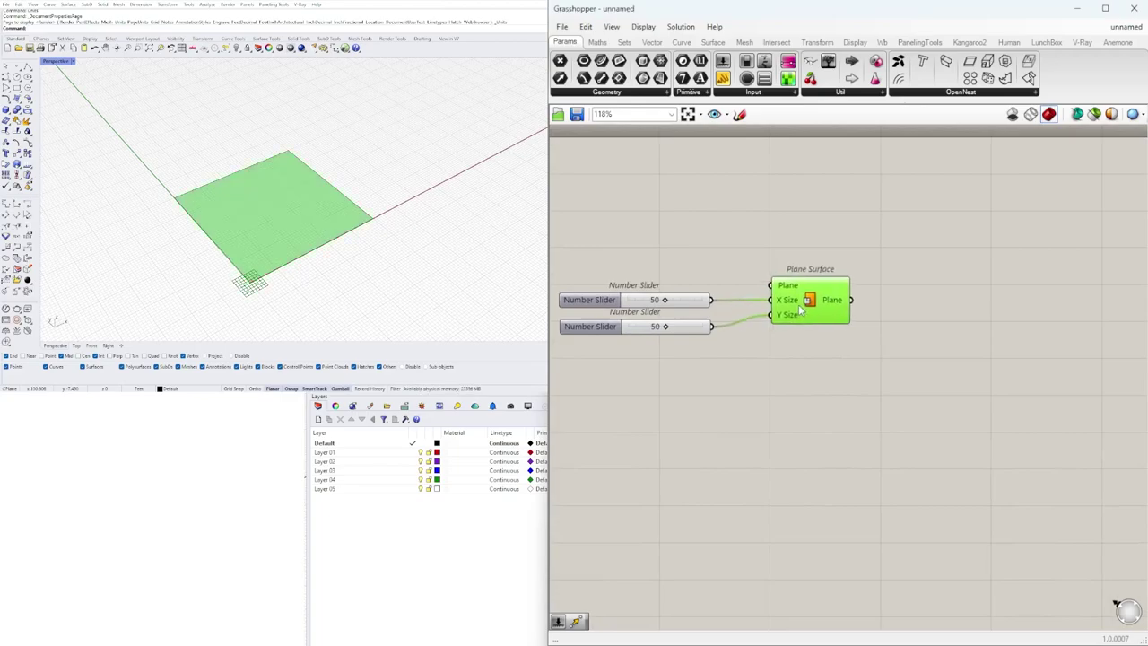
pyautogui.click(942, 317)
pyautogui.doubleClick(963, 311)
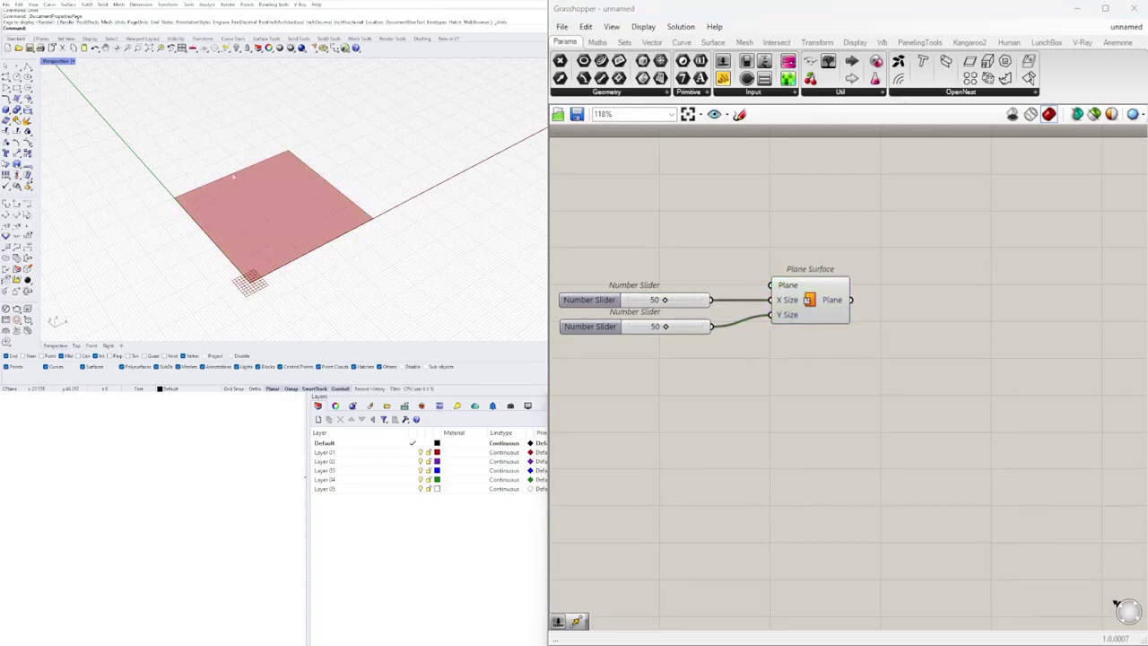
pyautogui.doubleClick(958, 291)
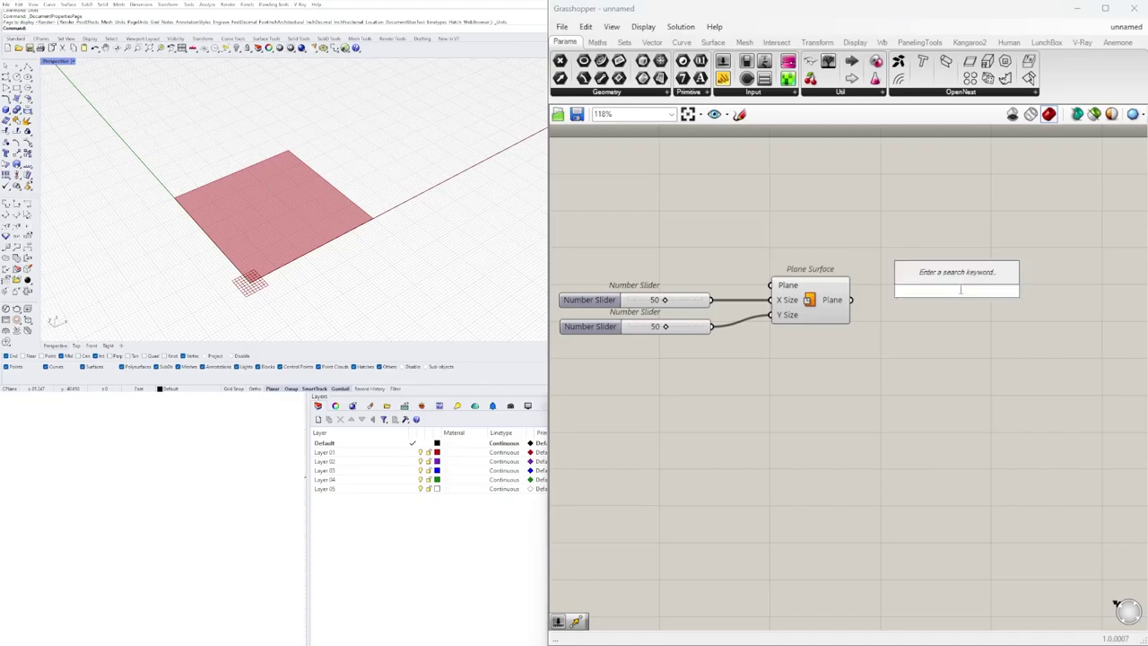
pyautogui.write('eval')
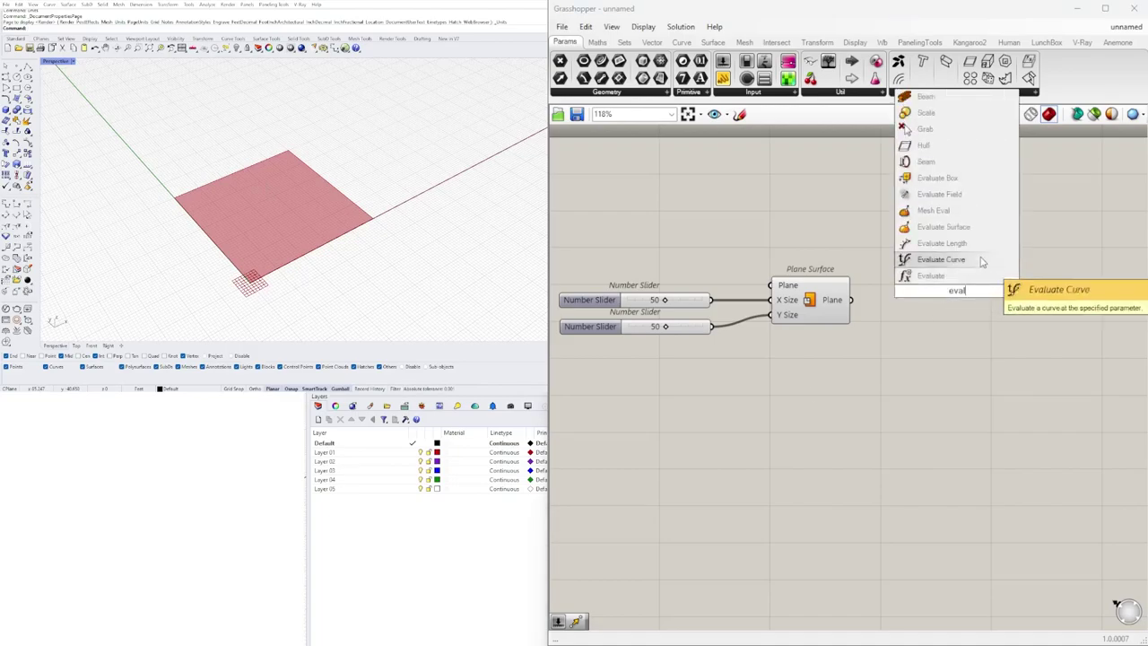
pyautogui.click(942, 227)
pyautogui.moveTo(971, 273); pyautogui.dragTo(1013, 260)
pyautogui.moveTo(823, 308); pyautogui.dragTo(815, 304)
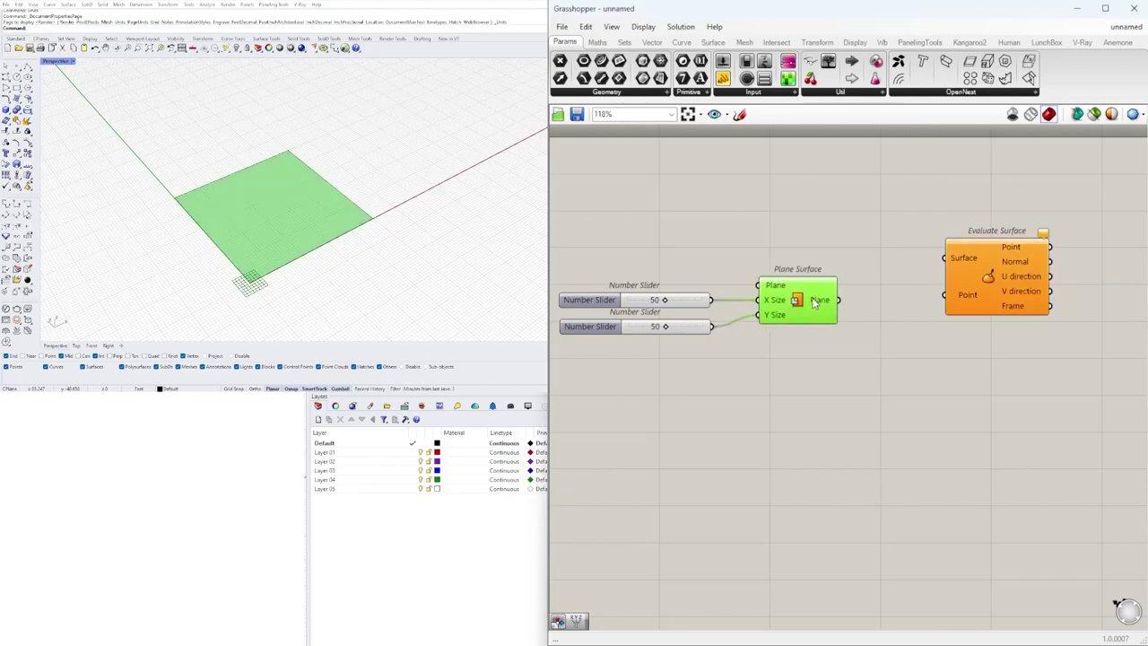
pyautogui.moveTo(1000, 276); pyautogui.dragTo(1014, 229)
# - Add an MD Slider above the Plane Surface component and shift the components farther down the canvas
pyautogui.doubleClick(825, 220)
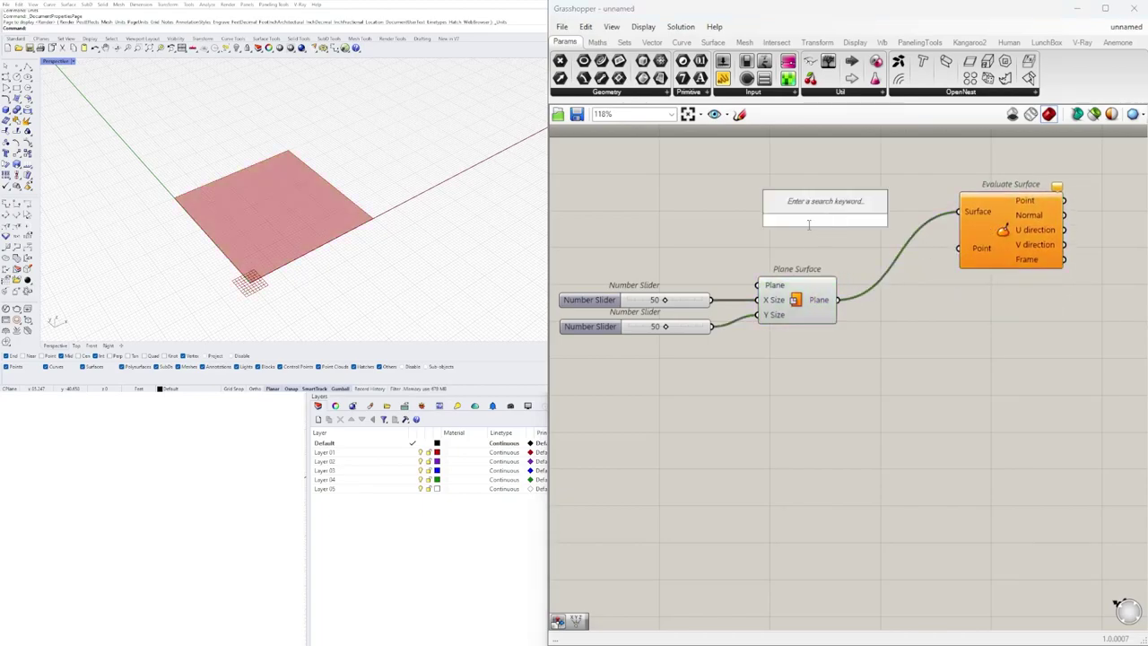
pyautogui.write('md')
pyautogui.click(805, 206)
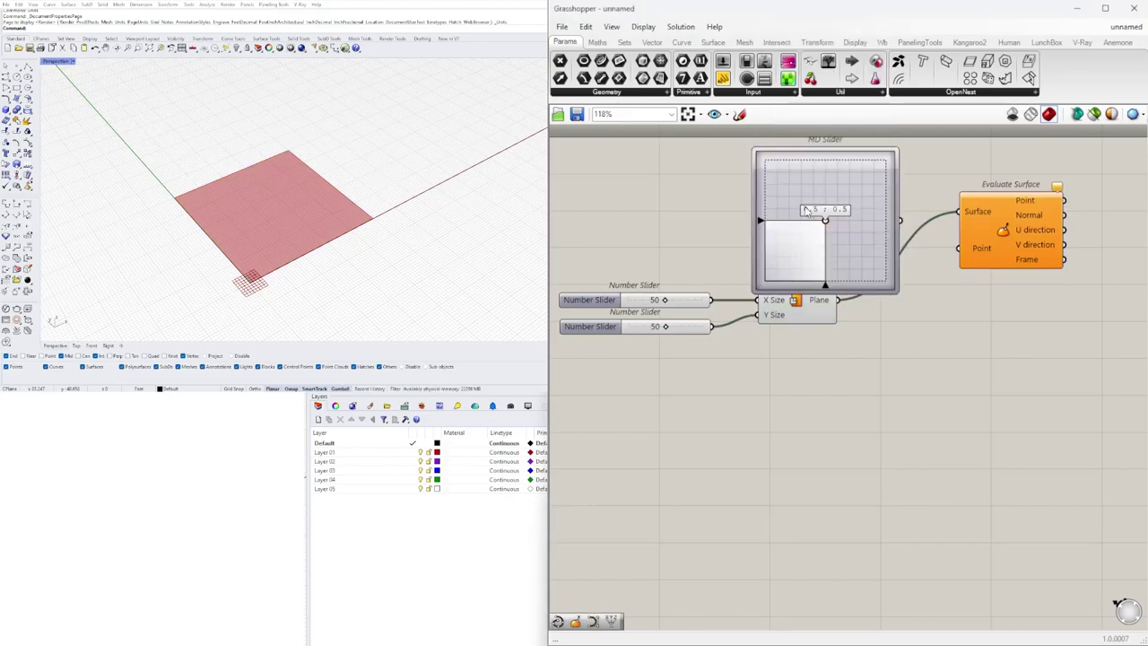
pyautogui.moveTo(850, 240); pyautogui.dragTo(818, 216)
pyautogui.scroll(-3, 819, 217)
pyautogui.moveTo(986, 367); pyautogui.dragTo(662, 139)
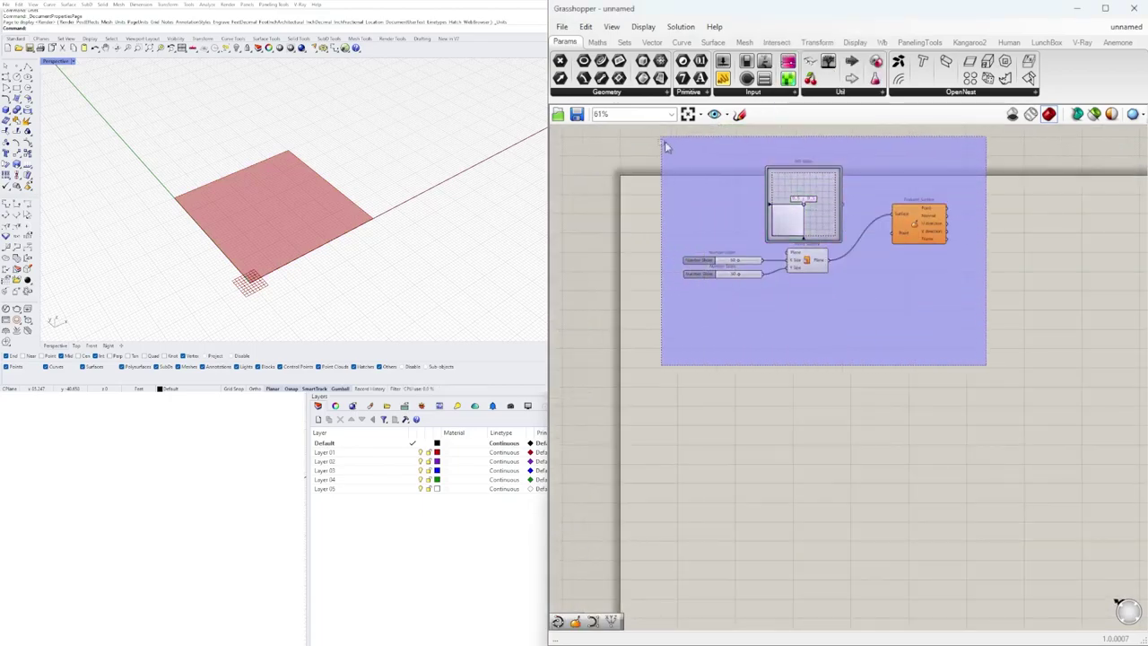
pyautogui.moveTo(818, 215); pyautogui.dragTo(841, 282)
pyautogui.click(864, 260)
# - Connect the MD Slider output to the Point input of Evaluate Surface
pyautogui.scroll(3, 801, 275)
pyautogui.click(834, 294)
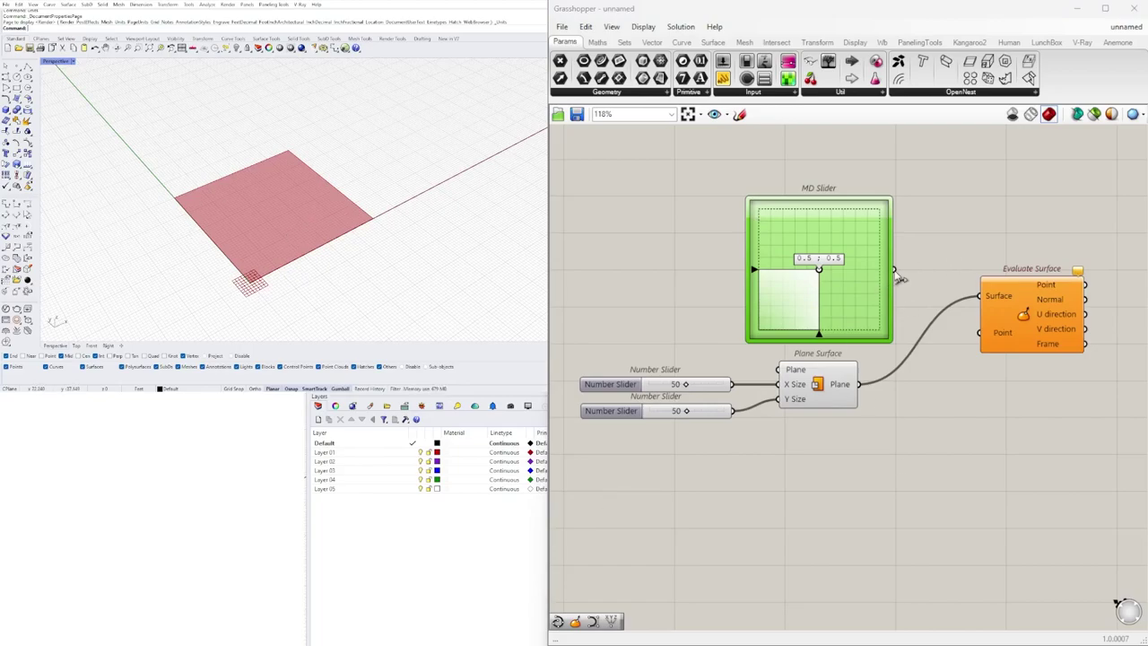
pyautogui.moveTo(895, 270); pyautogui.dragTo(979, 332)
# - Set the MD Slider to its maximum of 1.0 ; 1.0 to check the evaluated point on the surface
pyautogui.scroll(3, 810, 276)
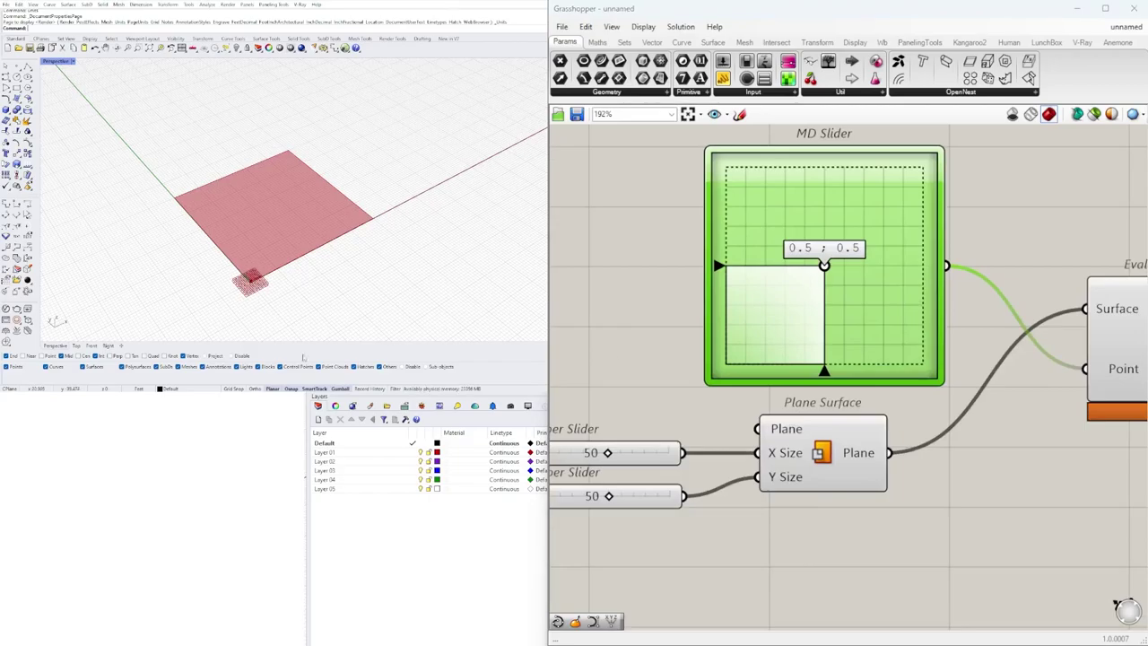
pyautogui.scroll(5, 254, 304)
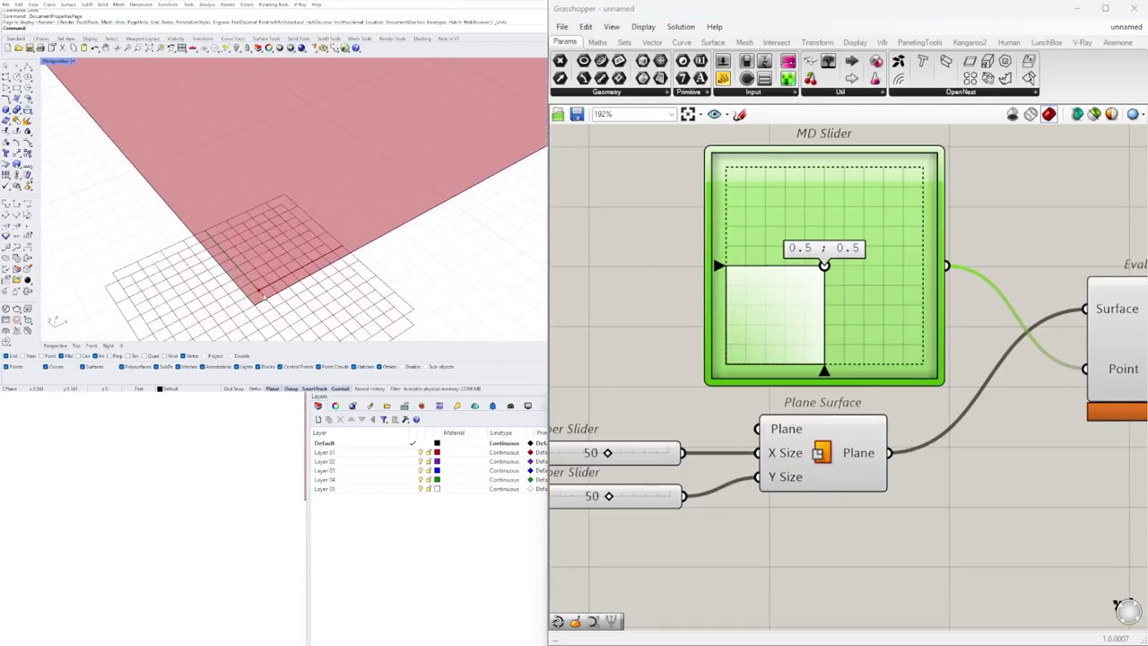
pyautogui.moveTo(830, 271); pyautogui.dragTo(957, 142)
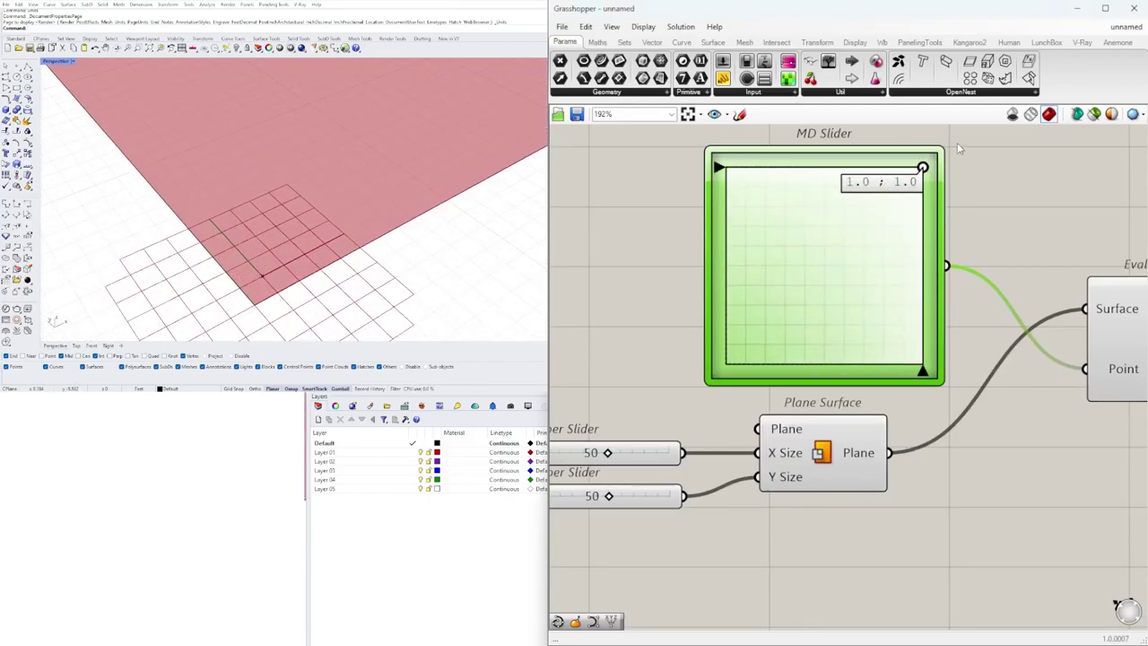
pyautogui.scroll(-5, 810, 381)
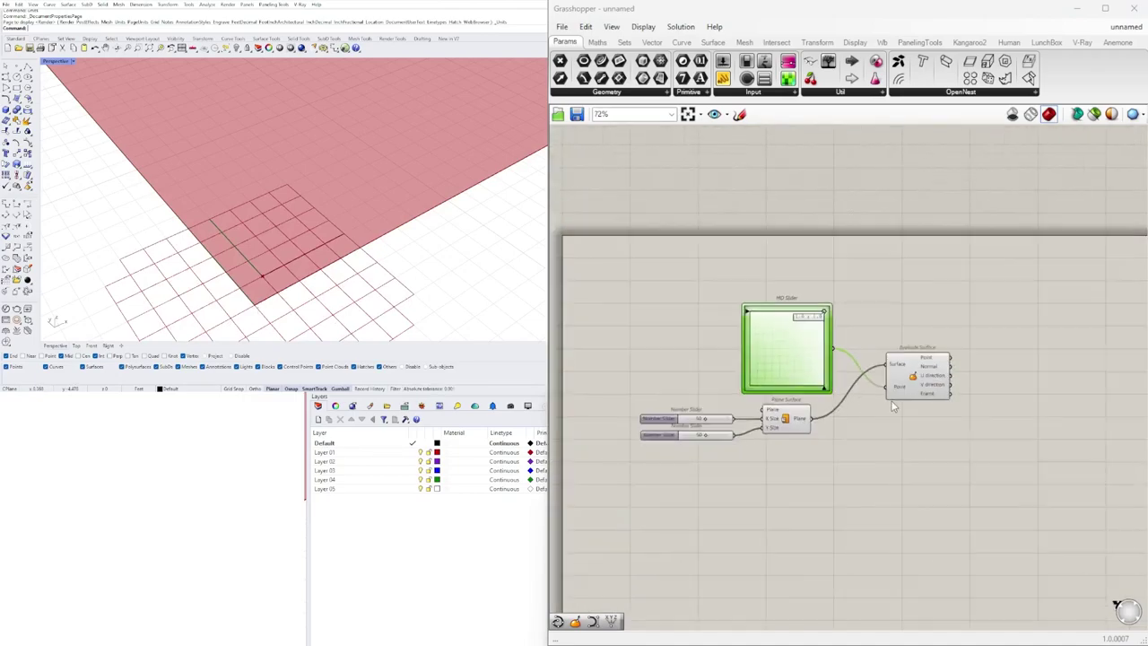
pyautogui.scroll(-4, 508, 212)
pyautogui.keyDown('shift'); pyautogui.moveTo(391, 199); pyautogui.dragTo(385, 243, button='right'); pyautogui.keyUp('shift')
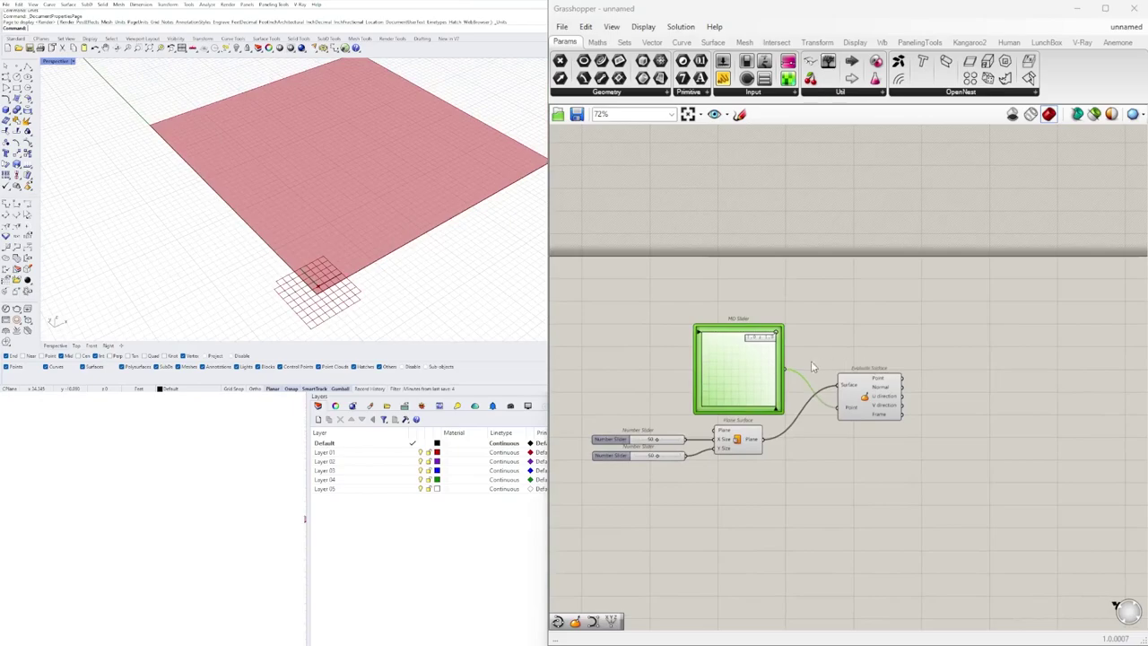
# - Reparameterize the Surface input of Evaluate Surface
pyautogui.scroll(4, 856, 387)
pyautogui.rightClick(834, 385)
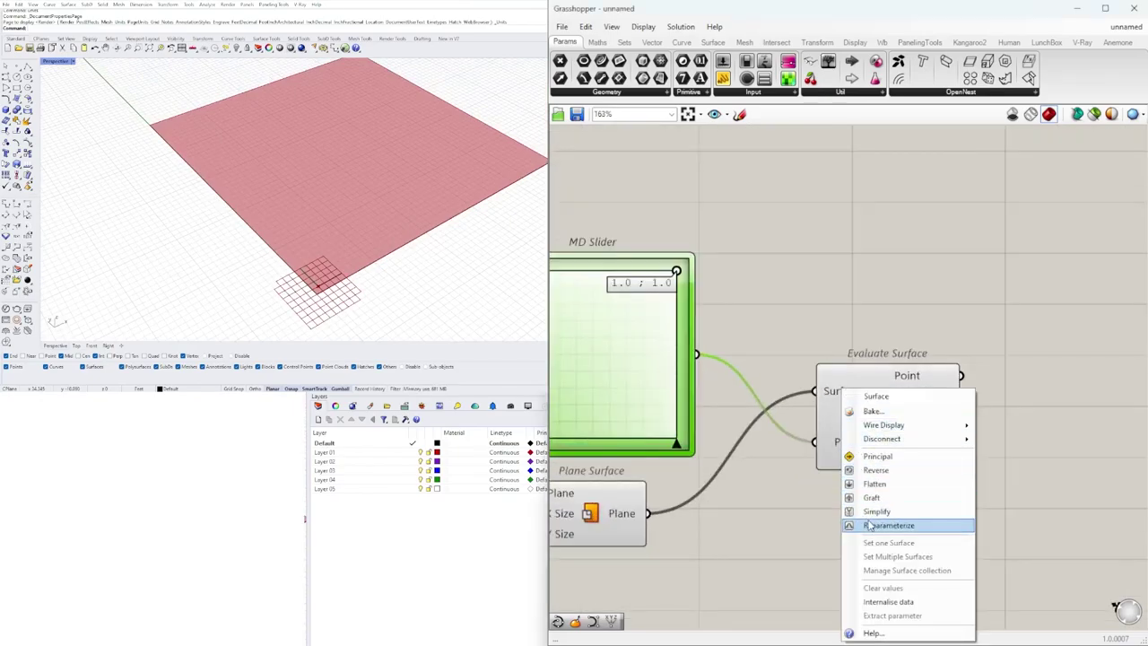
pyautogui.click(888, 523)
pyautogui.scroll(-4, 933, 439)
pyautogui.scroll(3, 768, 347)
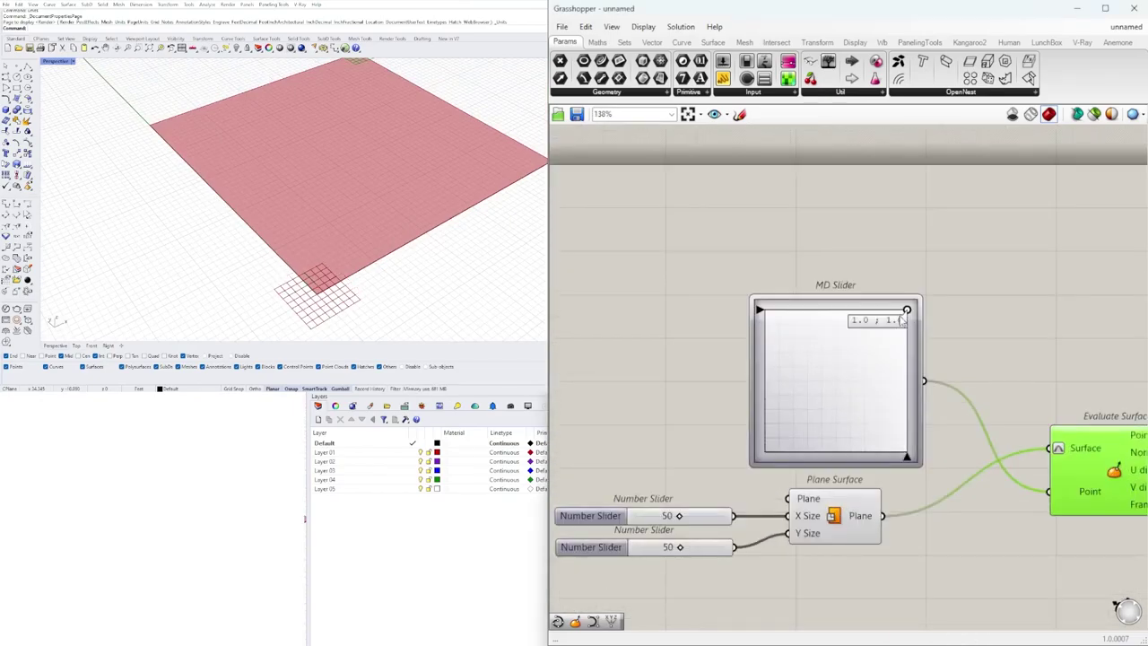
# - Set the MD Slider to about 0.5 ; 0.5 to place the evaluated point near the surface's middle
pyautogui.moveTo(906, 312); pyautogui.dragTo(838, 327)
pyautogui.scroll(10, 834, 377)
pyautogui.scroll(-10, 834, 386)
pyautogui.click(869, 334)
# - Move the Plane Surface and its two sliders down and add a Construct Point component above them
pyautogui.moveTo(828, 571); pyautogui.dragTo(689, 446)
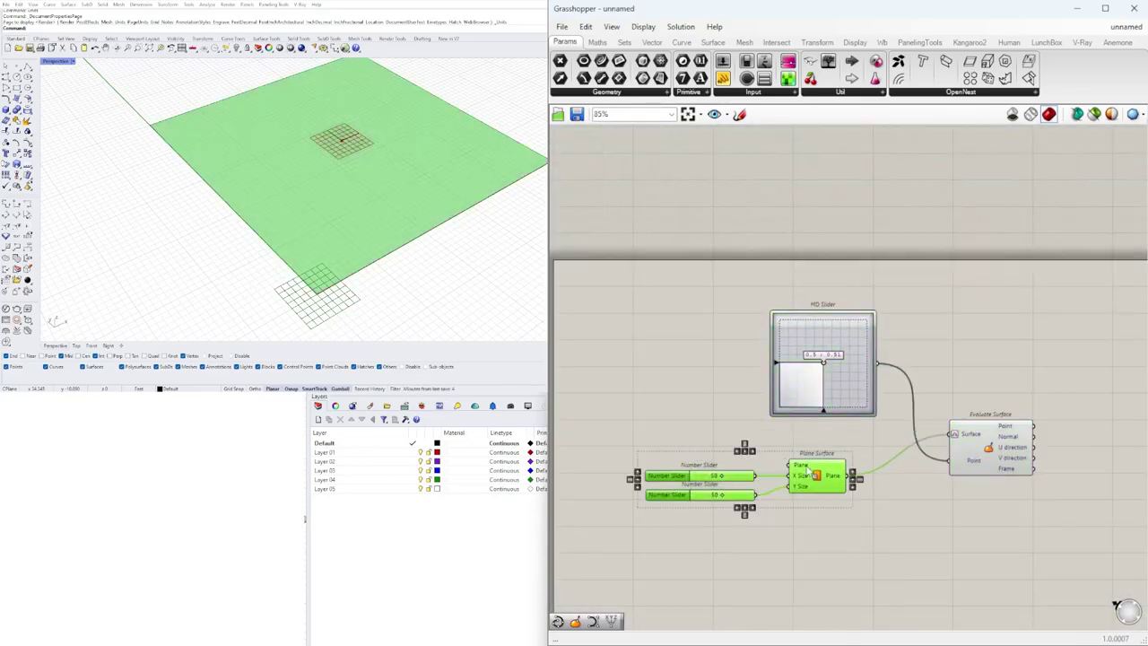
pyautogui.moveTo(816, 468); pyautogui.dragTo(816, 498)
pyautogui.doubleClick(815, 463)
pyautogui.write('construct')
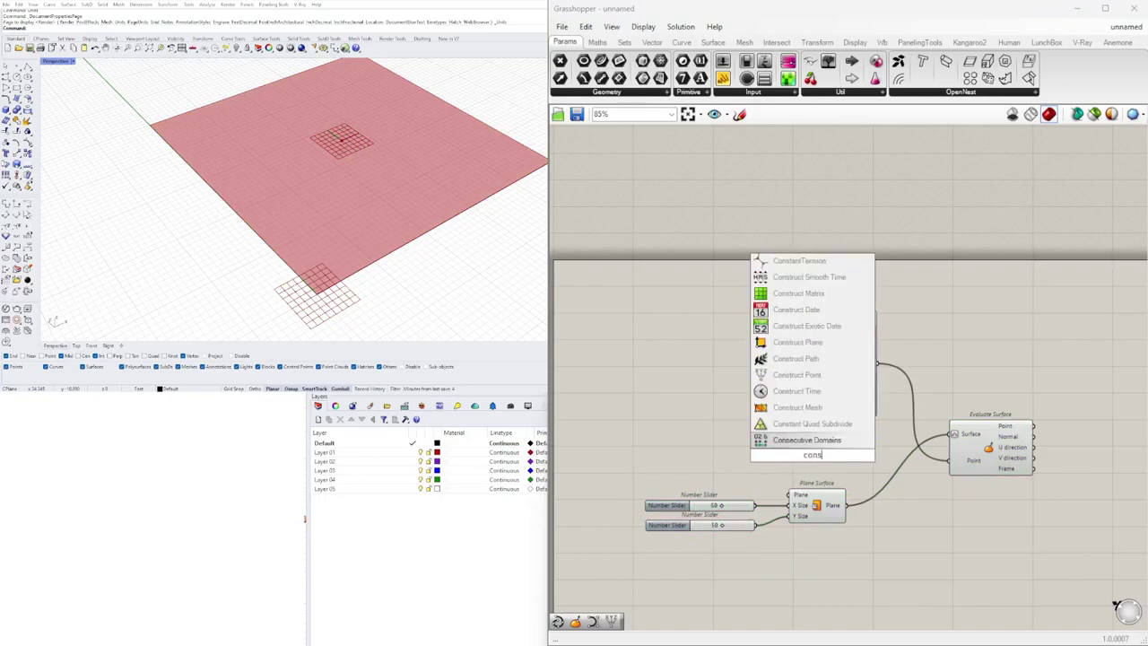
pyautogui.click(783, 425)
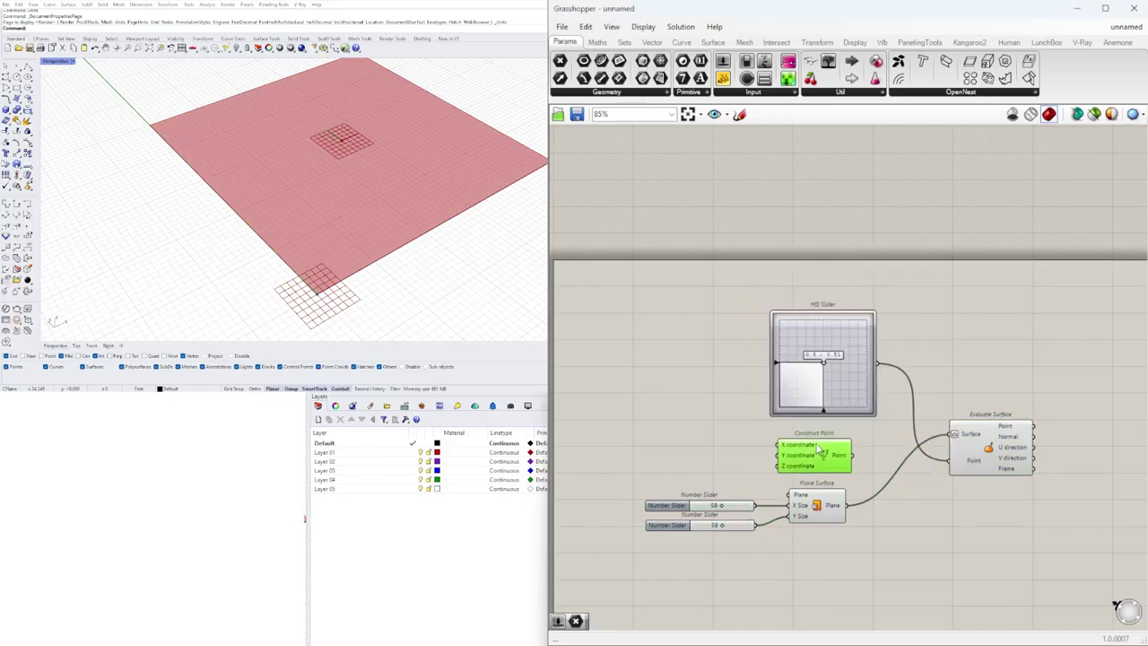
# - Add a Number Slider set to 0.5 and connect it to the X and Y coordinates of Construct Point
pyautogui.doubleClick(683, 440)
pyautogui.write('0.5')
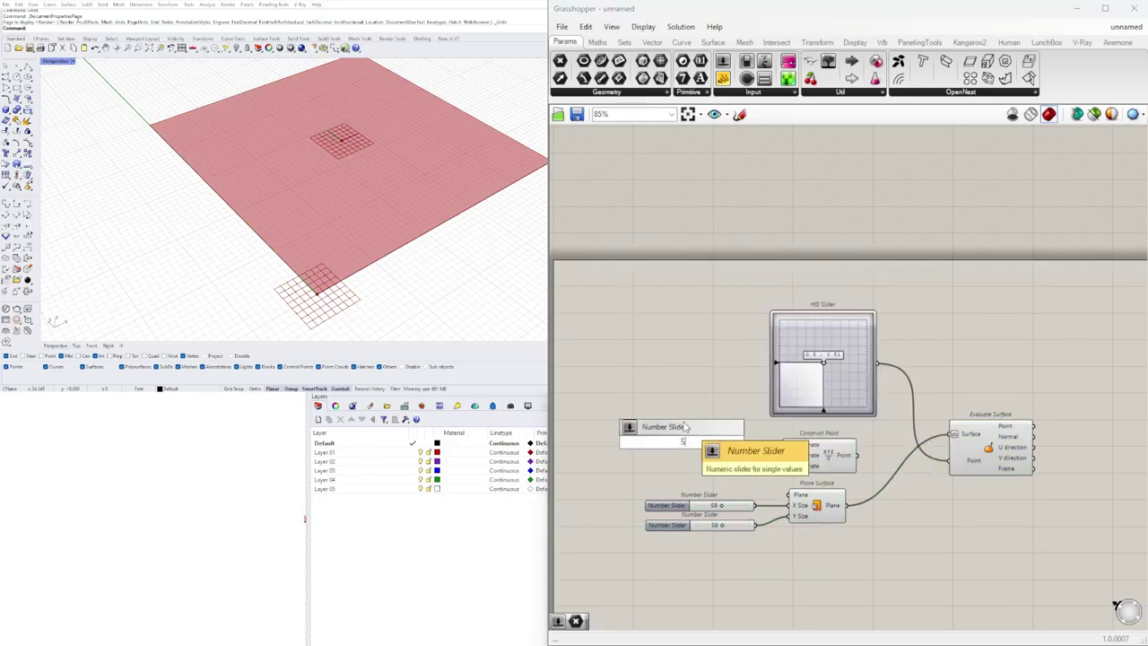
pyautogui.press('Return')
pyautogui.scroll(2, 691, 453)
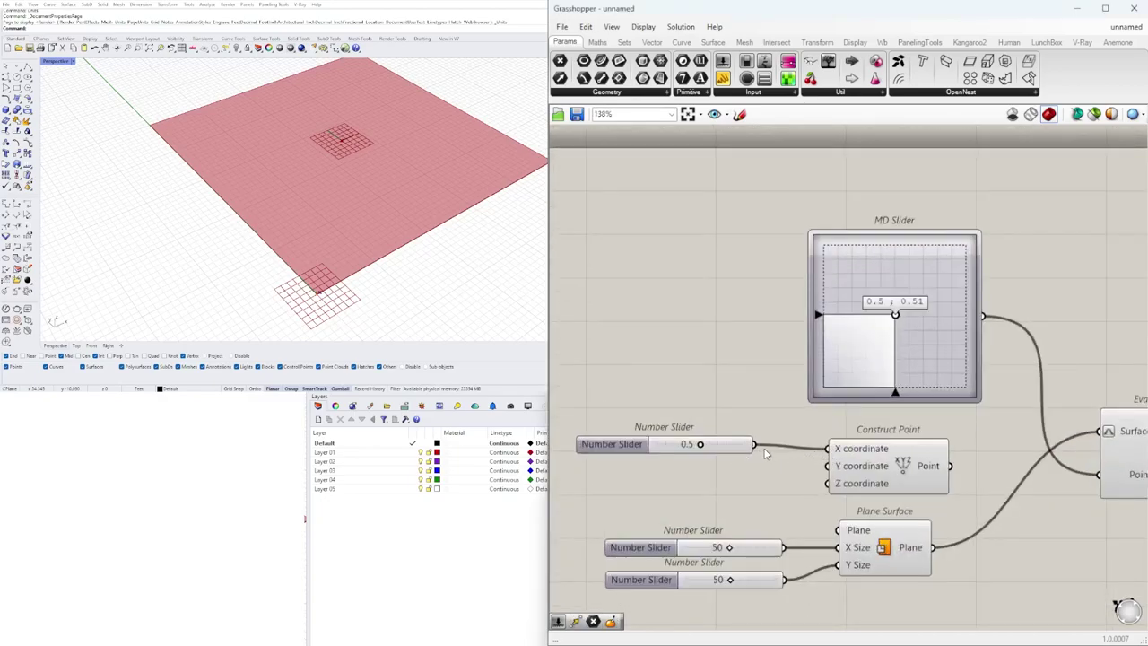
pyautogui.moveTo(958, 473); pyautogui.dragTo(869, 456, button='right')
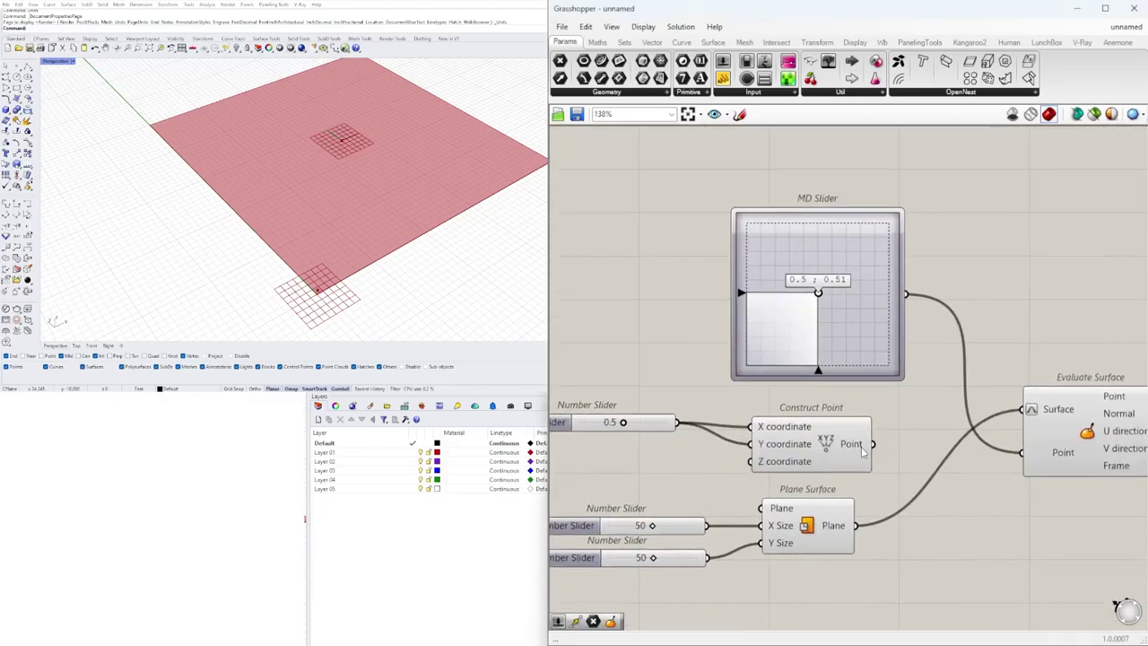
# - Connect the Construct Point output to the Point input of Evaluate Surface, replacing the MD Slider
pyautogui.moveTo(872, 444); pyautogui.dragTo(1029, 459)
pyautogui.scroll(6, 682, 425)
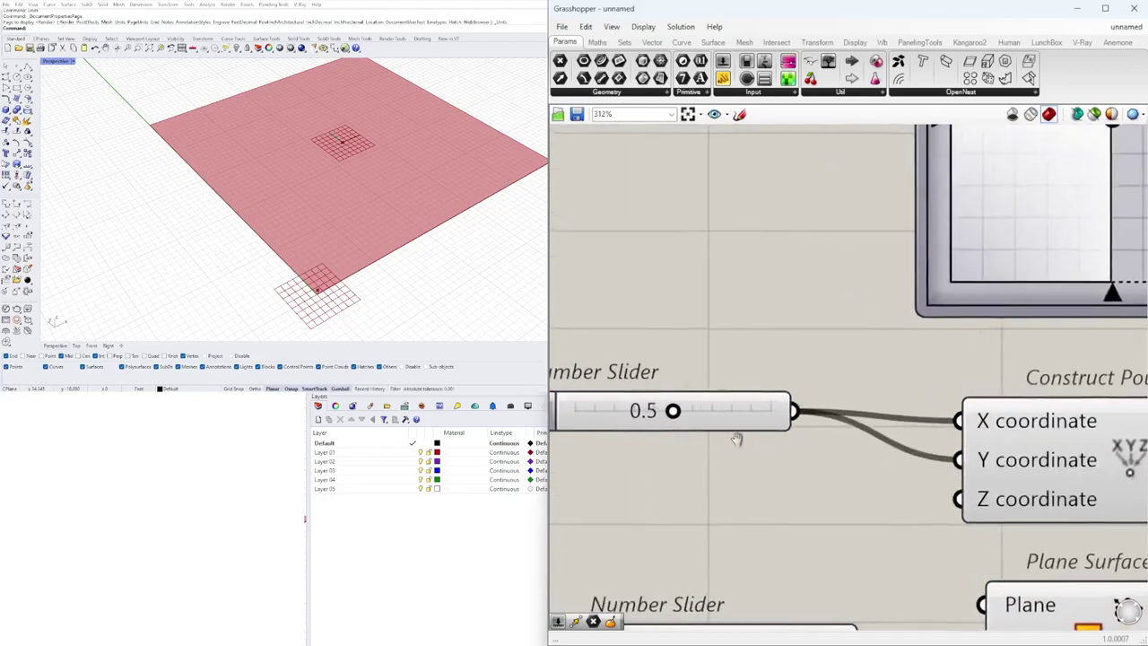
pyautogui.moveTo(715, 411)
pyautogui.mouseDown()
pyautogui.moveTo(751, 411)
pyautogui.moveTo(716, 411)
pyautogui.mouseUp()
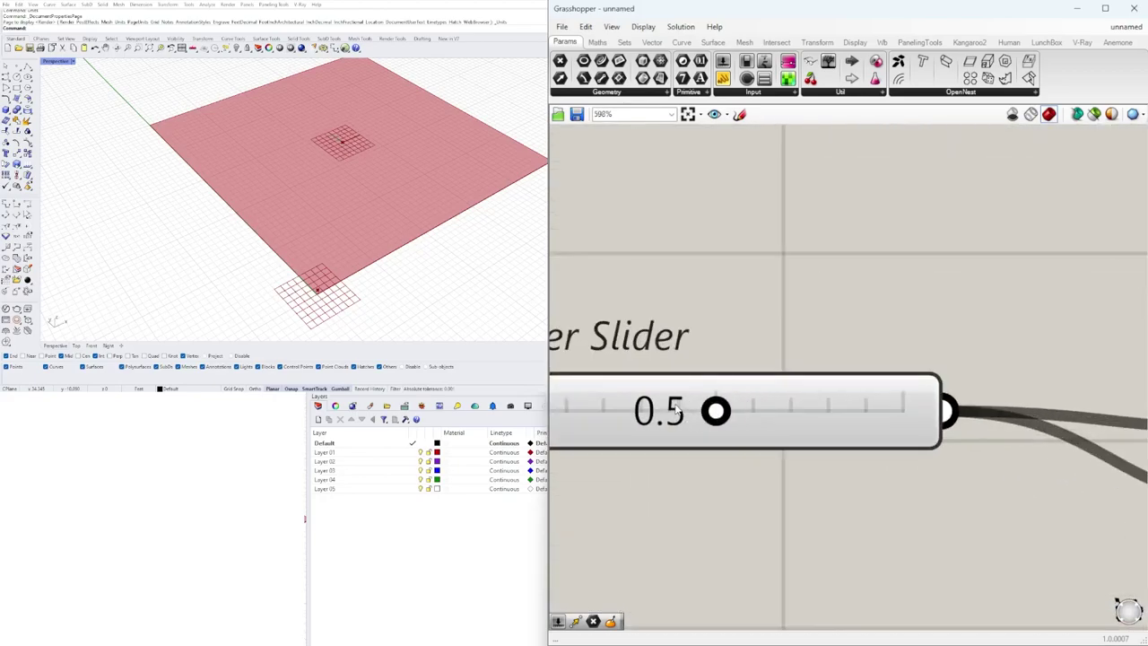
pyautogui.scroll(-5, 679, 410)
pyautogui.scroll(-2, 836, 355)
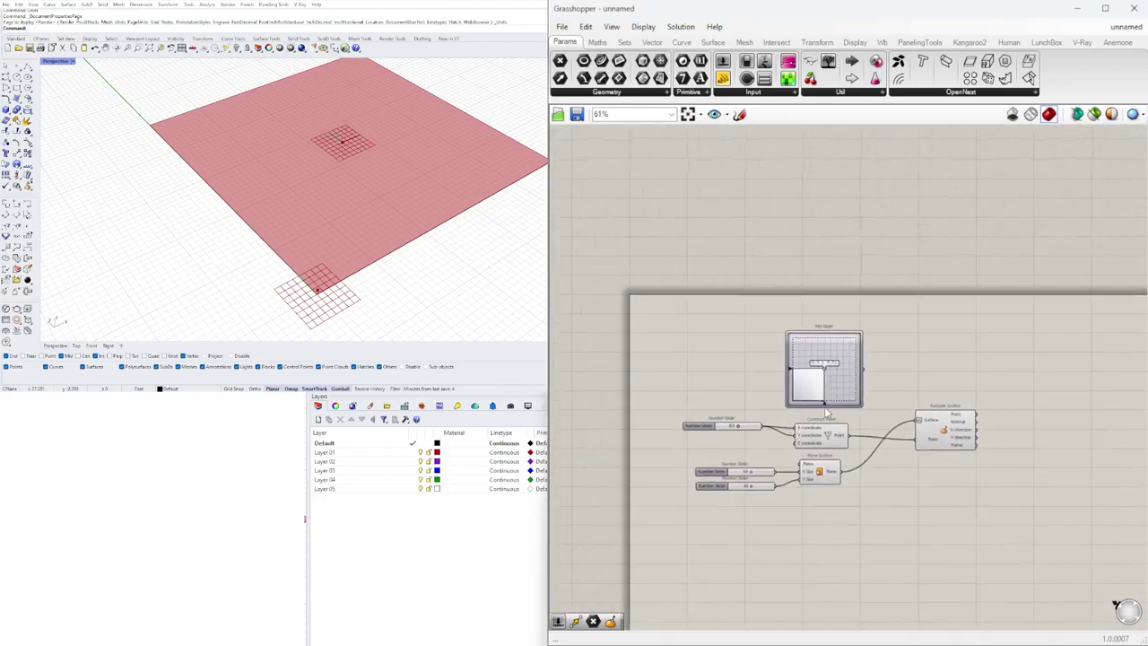
# - Try the MD Slider at about 0.56 ; 0.49 as the evaluated point and restore the Construct Point connection
pyautogui.moveTo(917, 395); pyautogui.dragTo(991, 486)
pyautogui.scroll(1, 819, 354)
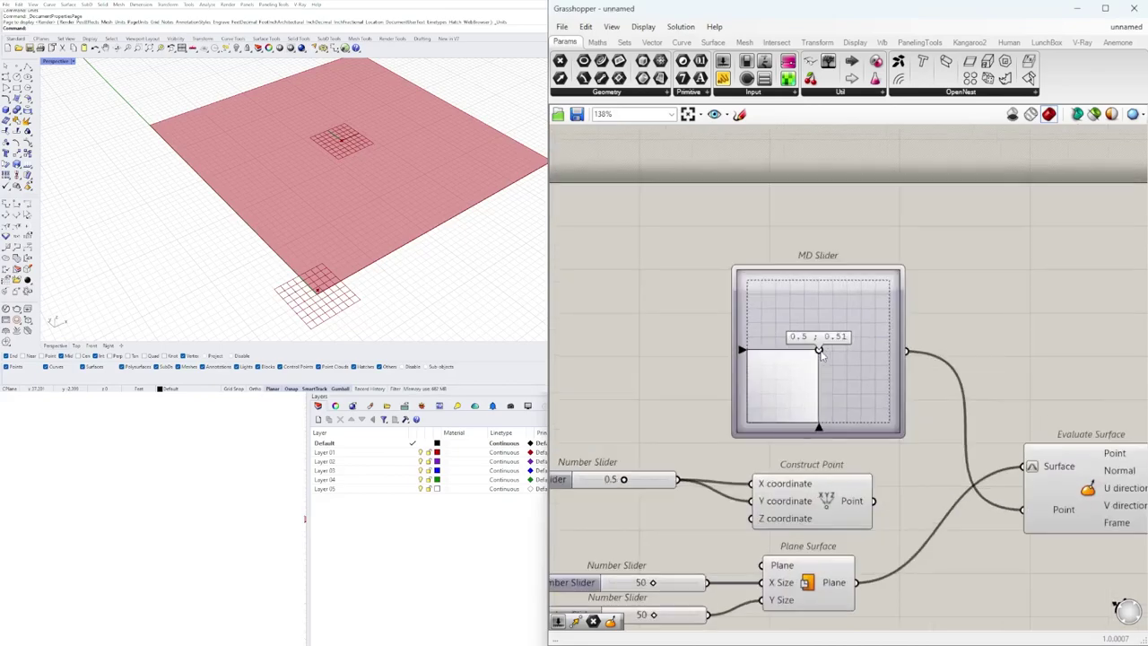
pyautogui.moveTo(820, 354)
pyautogui.mouseDown()
pyautogui.moveTo(746, 331)
pyautogui.moveTo(805, 375)
pyautogui.moveTo(738, 300)
pyautogui.moveTo(763, 451)
pyautogui.moveTo(887, 296)
pyautogui.moveTo(734, 440)
pyautogui.moveTo(808, 307)
pyautogui.moveTo(818, 368)
pyautogui.mouseUp()
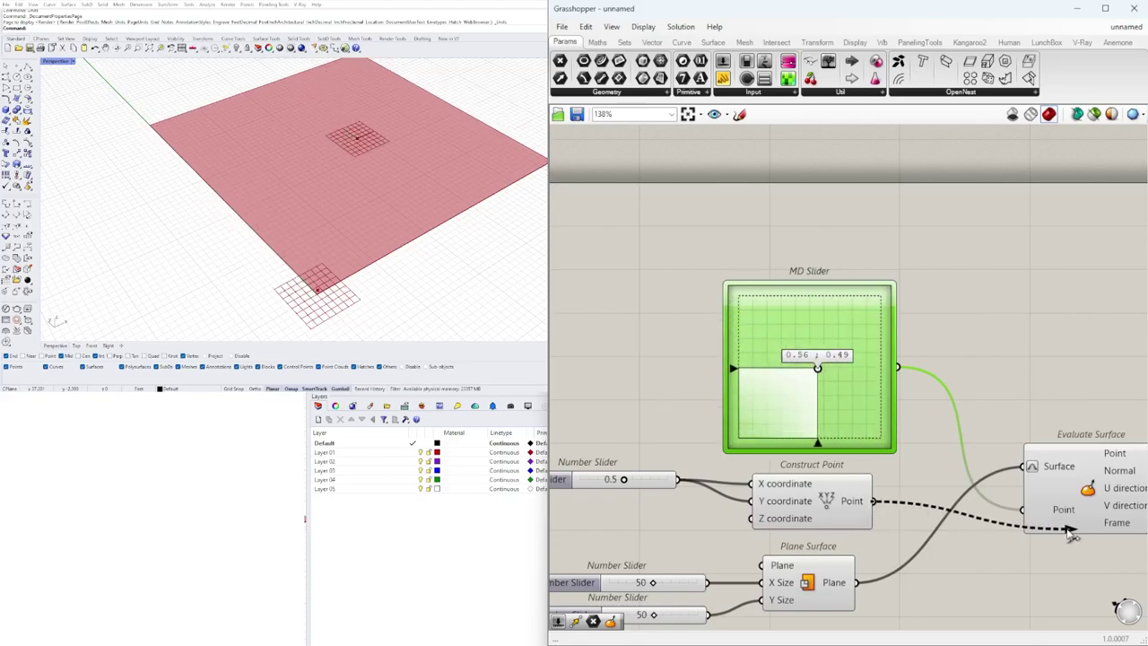
pyautogui.moveTo(1070, 533); pyautogui.dragTo(1045, 520)
# - Duplicate the 0.5 Number Slider below itself and connect the copy to the Y coordinate of Construct Point
pyautogui.scroll(3, 767, 480)
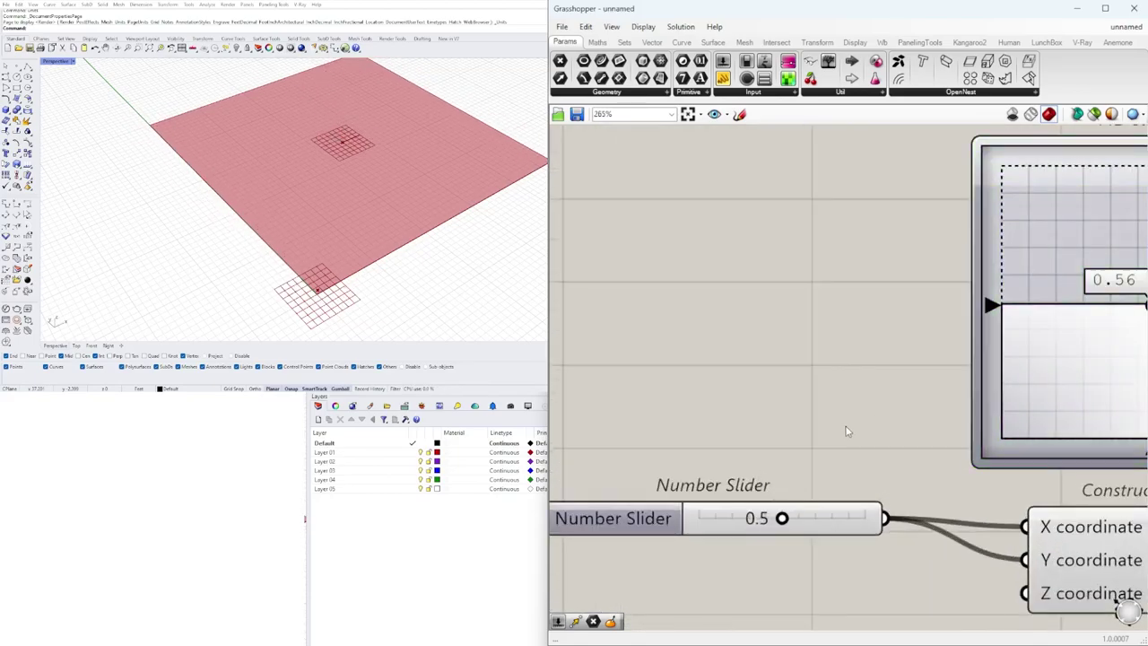
pyautogui.scroll(-4, 846, 431)
pyautogui.keyDown('alt'); pyautogui.moveTo(832, 474); pyautogui.dragTo(834, 492); pyautogui.keyUp('alt')
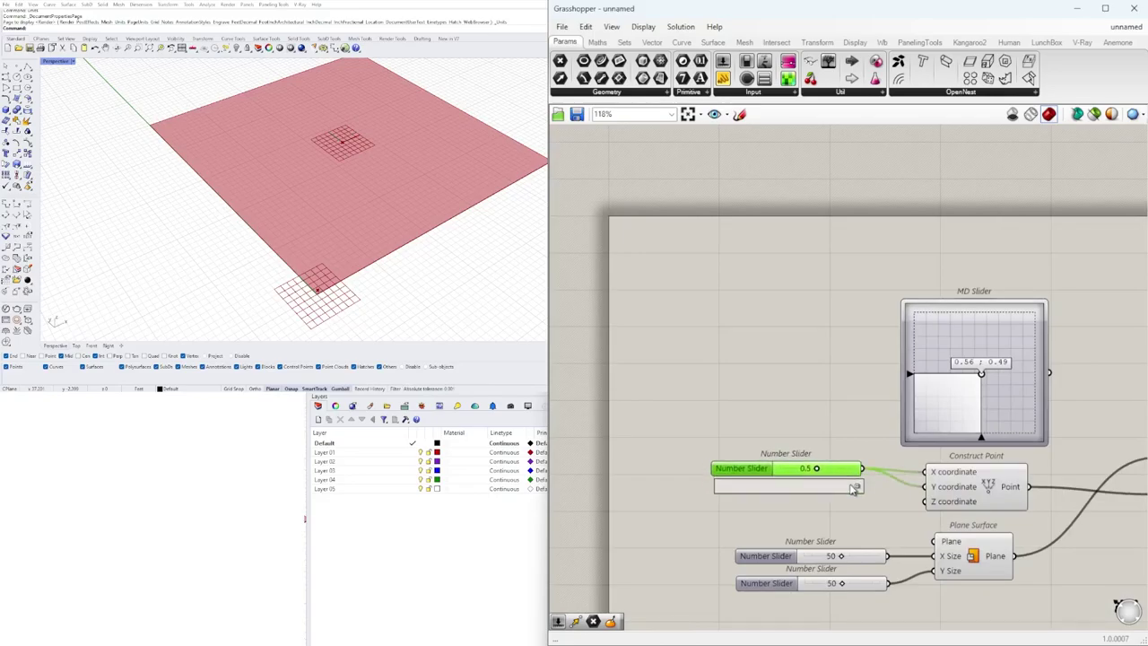
pyautogui.scroll(2, 870, 485)
pyautogui.scroll(3, 907, 489)
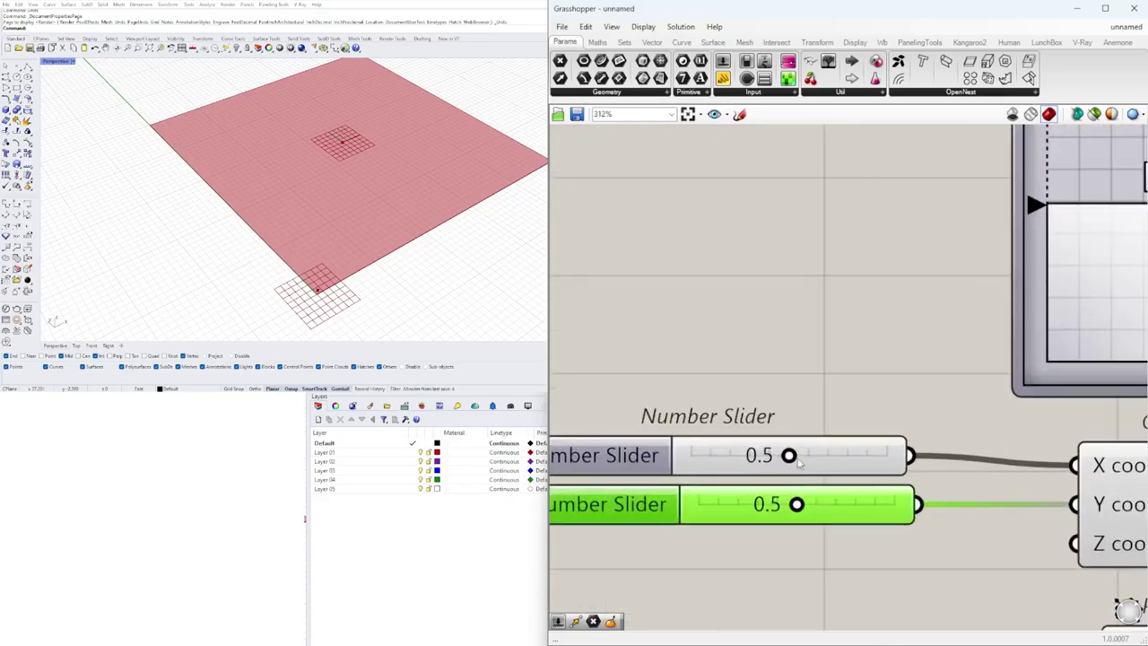
# - Set the X coordinate slider to 0.0 and the Y coordinate slider to 0.6
pyautogui.moveTo(789, 455); pyautogui.dragTo(689, 456)
pyautogui.scroll(-5, 796, 505)
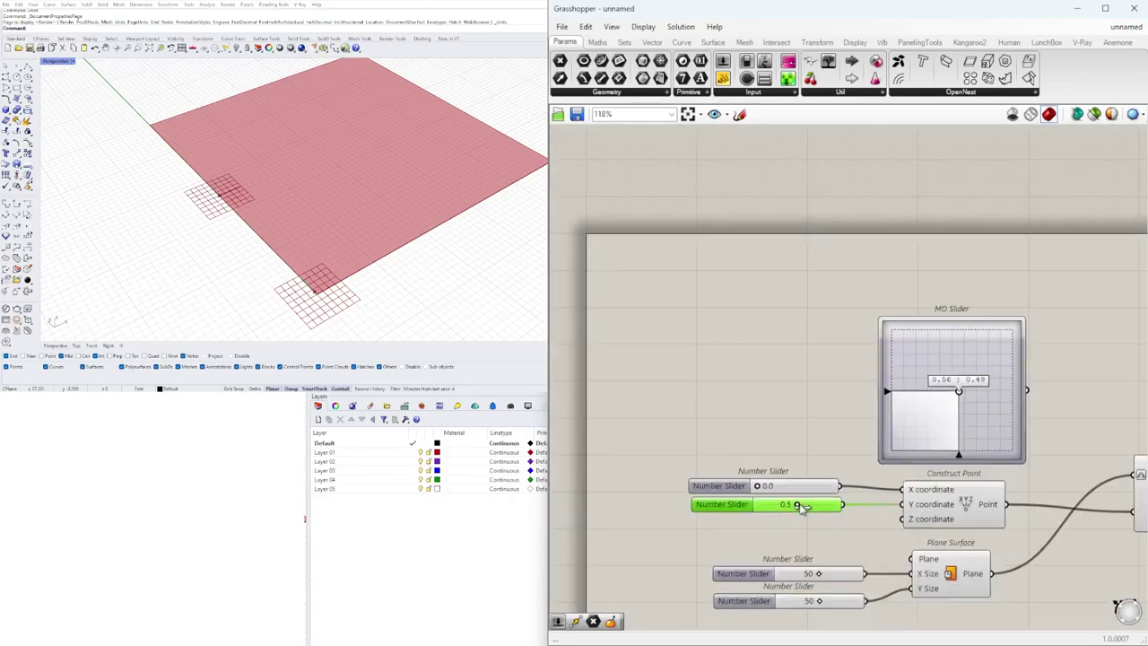
pyautogui.scroll(4, 753, 493)
pyautogui.moveTo(813, 512)
pyautogui.mouseDown()
pyautogui.moveTo(741, 511)
pyautogui.moveTo(853, 511)
pyautogui.moveTo(826, 513)
pyautogui.mouseUp()
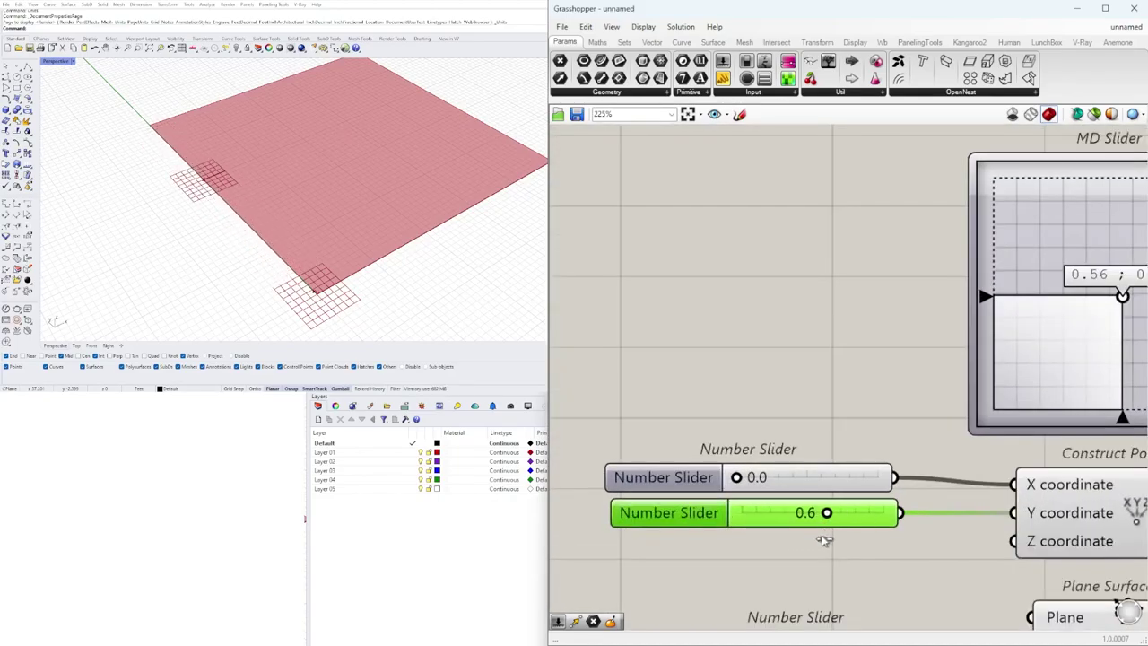
pyautogui.scroll(-5, 822, 529)
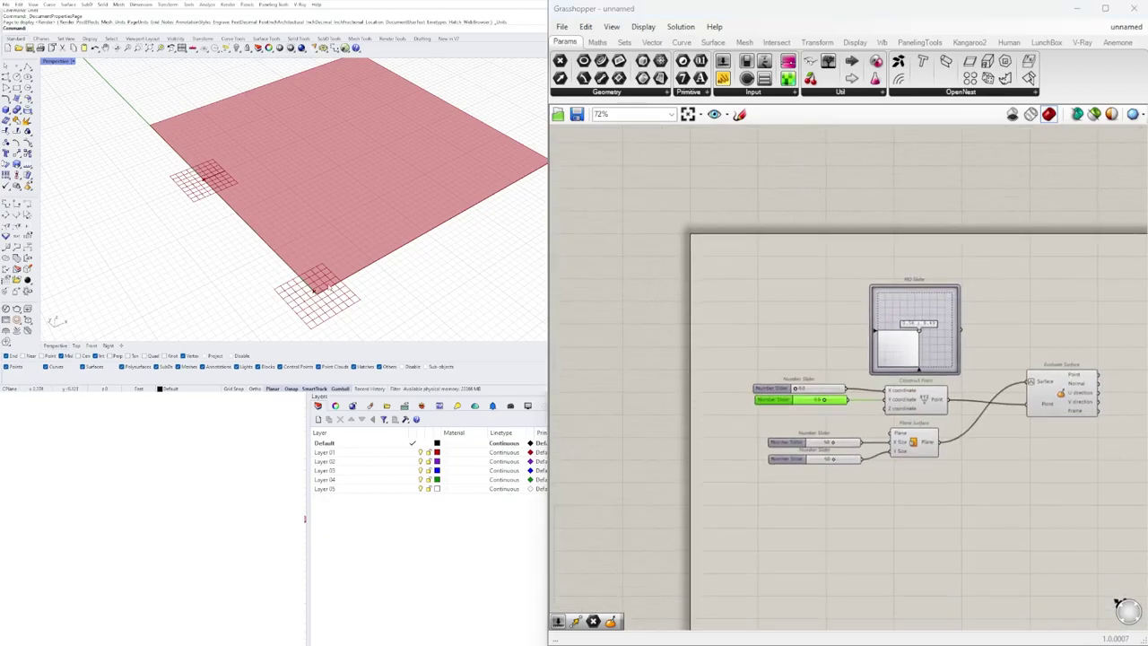
# - Turn off the preview of the Construct Point component
pyautogui.click(925, 401)
pyautogui.scroll(4, 924, 399)
pyautogui.rightClick(924, 399)
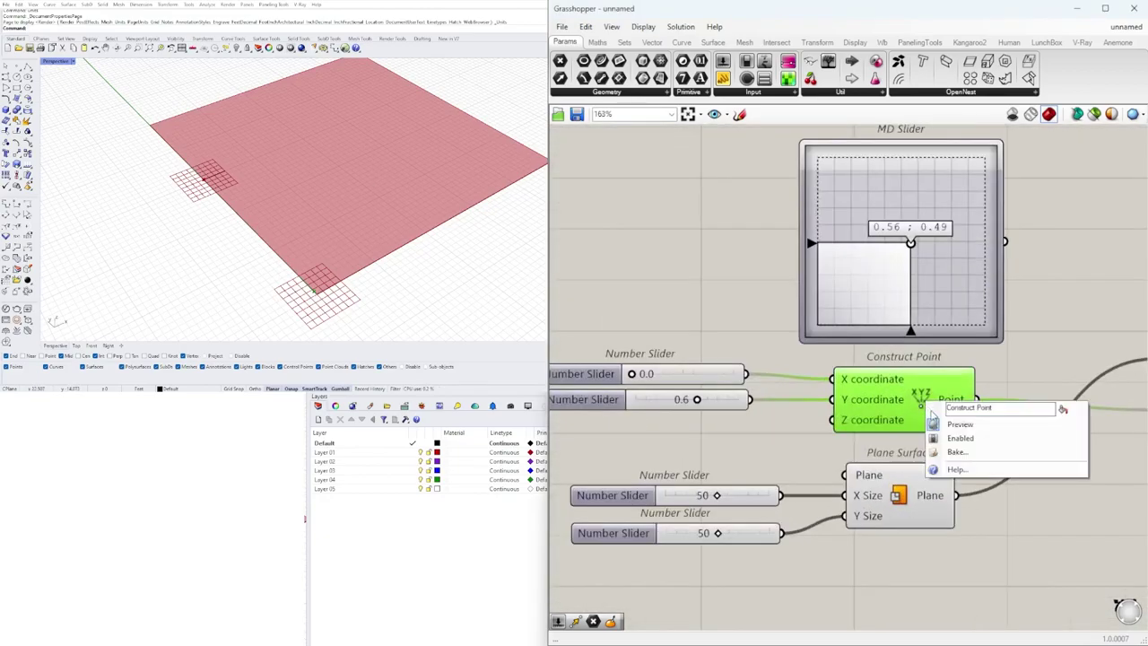
pyautogui.click(947, 426)
pyautogui.scroll(-4, 964, 444)
# - Set the X coordinate slider to 0.5 and the Y coordinate slider to 1.0 to place the point on the surface's edge
pyautogui.moveTo(1027, 487); pyautogui.dragTo(886, 491, button='right')
pyautogui.scroll(2, 861, 389)
pyautogui.moveTo(983, 436); pyautogui.dragTo(983, 429)
pyautogui.scroll(-1, 285, 211)
pyautogui.moveTo(232, 203); pyautogui.dragTo(328, 228, button='right')
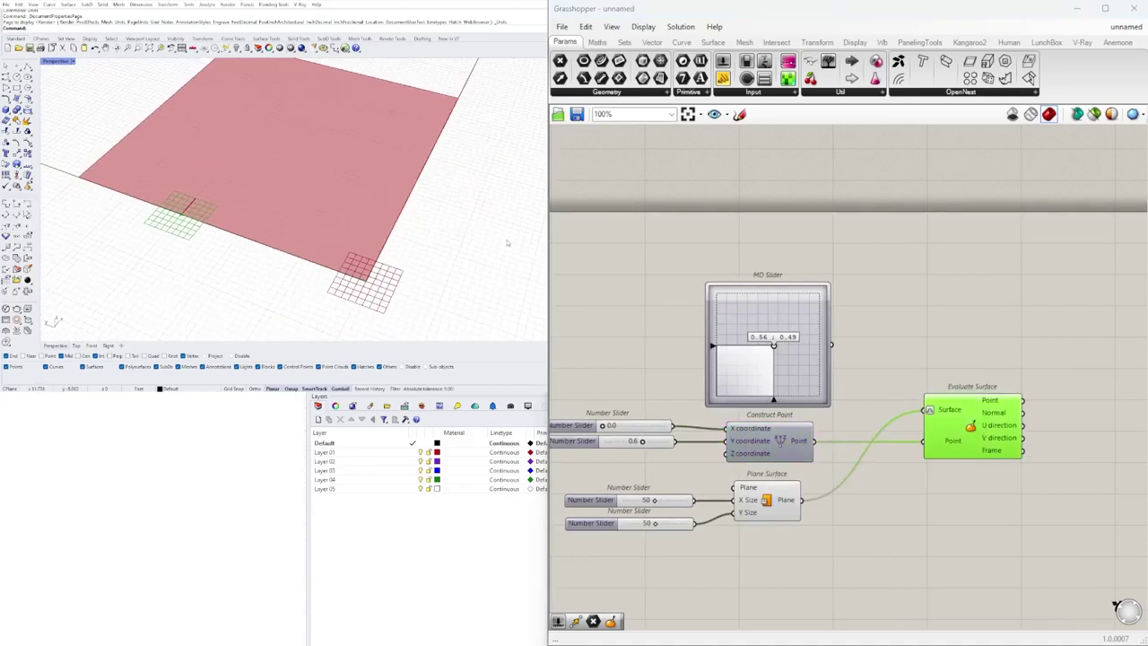
pyautogui.moveTo(655, 440); pyautogui.dragTo(771, 415, button='right')
pyautogui.scroll(4, 884, 459)
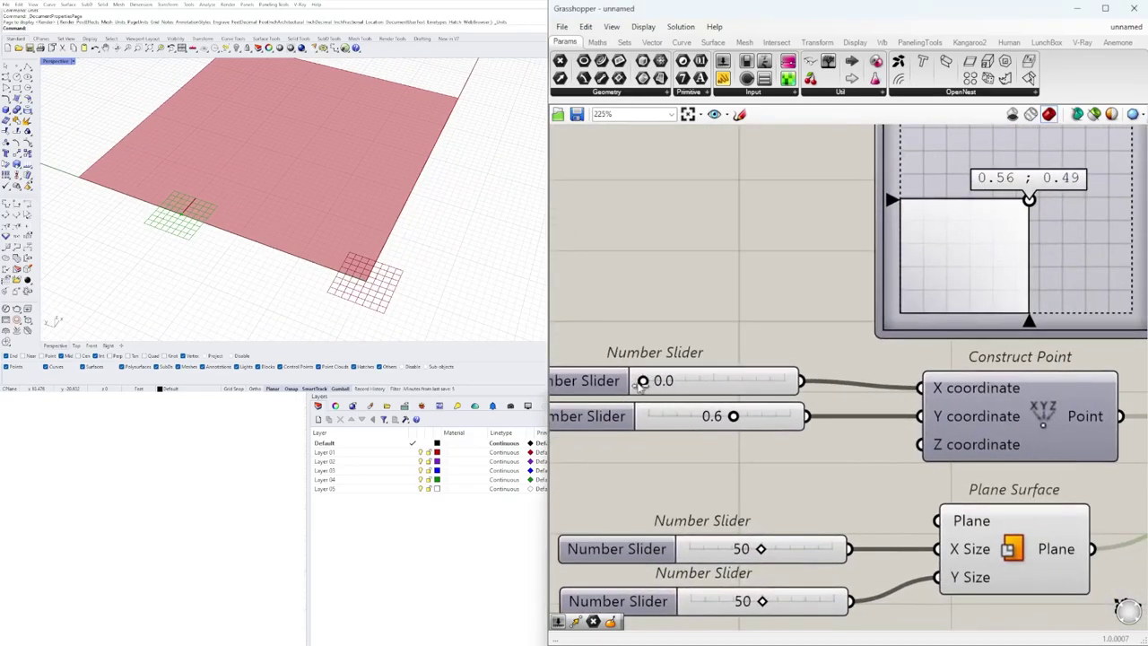
pyautogui.moveTo(643, 380); pyautogui.dragTo(736, 382)
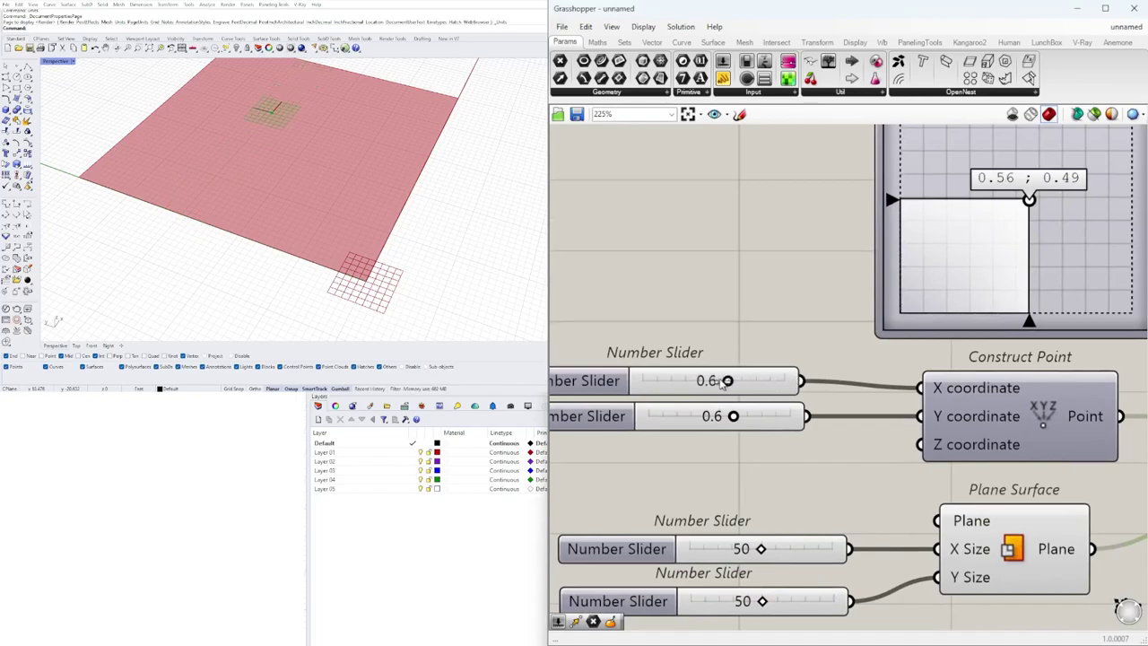
pyautogui.scroll(-3, 267, 212)
pyautogui.keyDown('shift'); pyautogui.moveTo(270, 213); pyautogui.dragTo(285, 244, button='right'); pyautogui.keyUp('shift')
pyautogui.moveTo(384, 297); pyautogui.dragTo(288, 279, button='right')
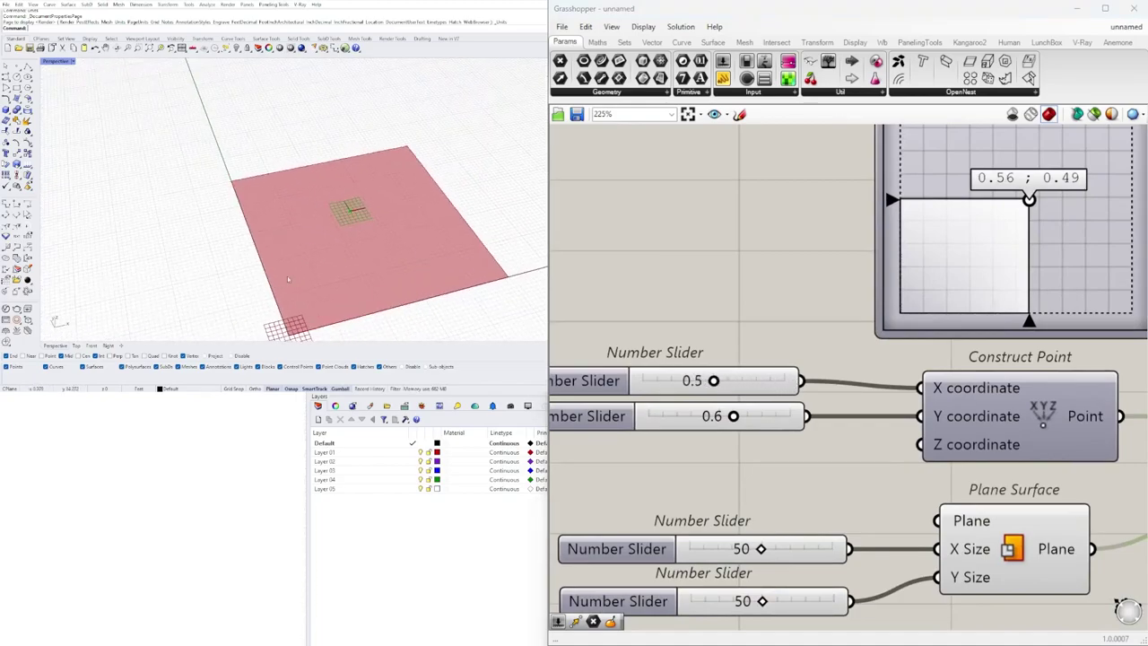
pyautogui.moveTo(734, 418); pyautogui.dragTo(793, 417)
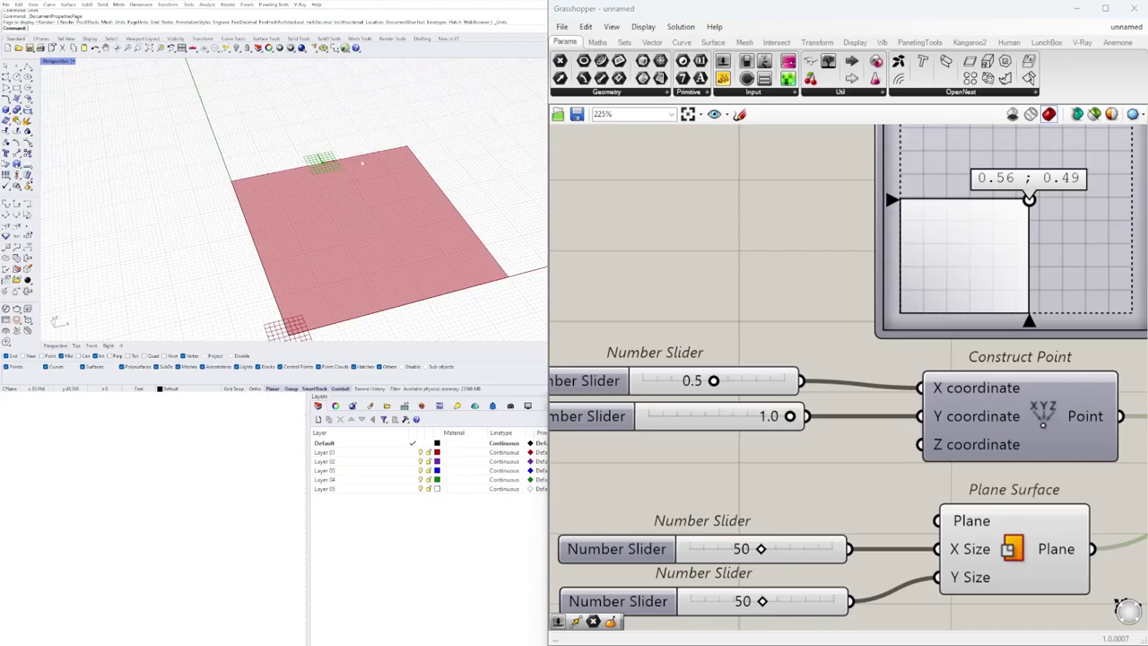
# - Add a Rectangle component beside Evaluate Surface and connect the evaluated Point to its Plane input
pyautogui.scroll(-6, 868, 349)
pyautogui.moveTo(1035, 378); pyautogui.dragTo(879, 362, button='right')
pyautogui.scroll(3, 879, 362)
pyautogui.moveTo(882, 361)
pyautogui.mouseDown()
pyautogui.moveTo(860, 351)
pyautogui.moveTo(877, 340)
pyautogui.mouseUp()
pyautogui.click(948, 333)
pyautogui.doubleClick(1021, 327)
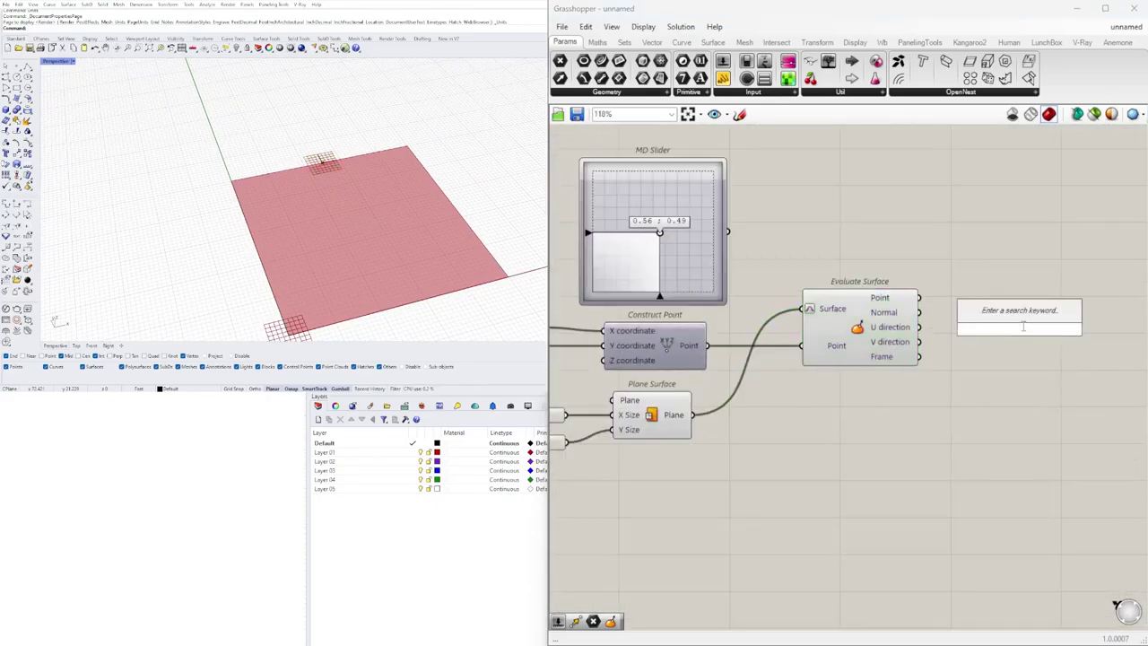
pyautogui.write('rect')
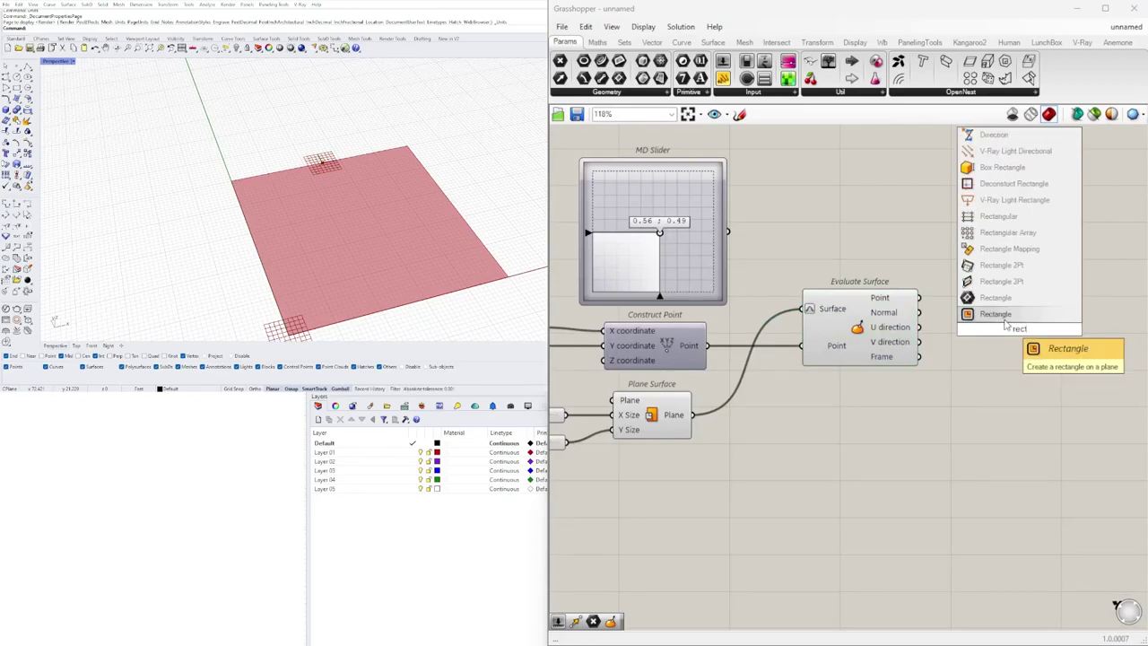
pyautogui.click(1005, 318)
pyautogui.scroll(-1, 1045, 332)
pyautogui.click(894, 318)
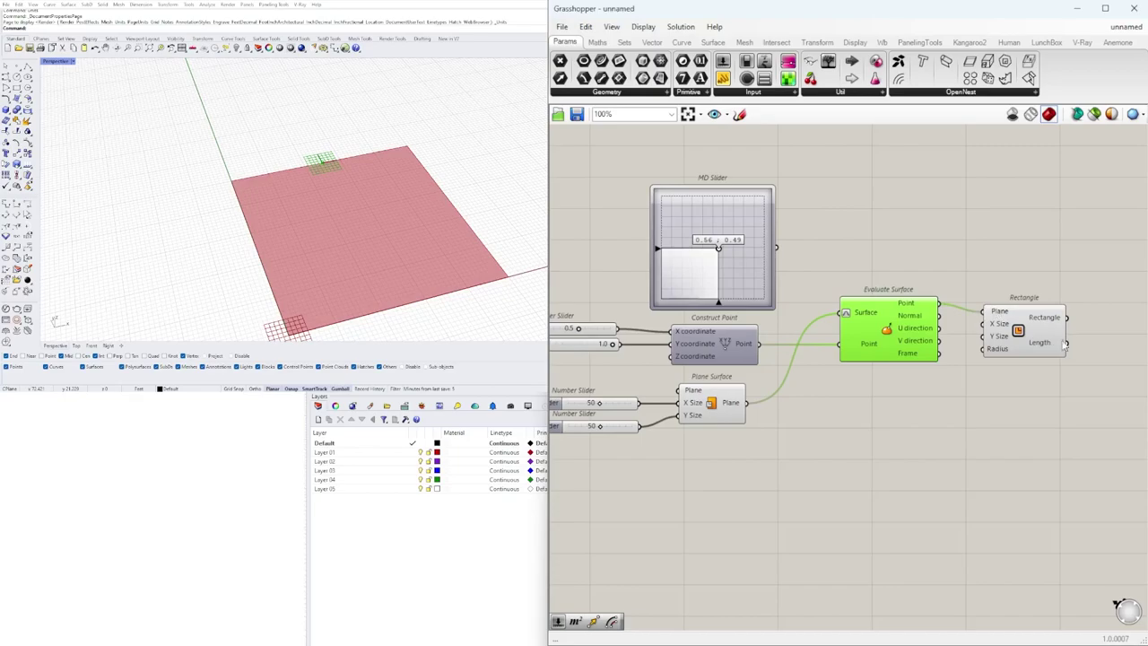
pyautogui.moveTo(1043, 338); pyautogui.dragTo(1066, 388)
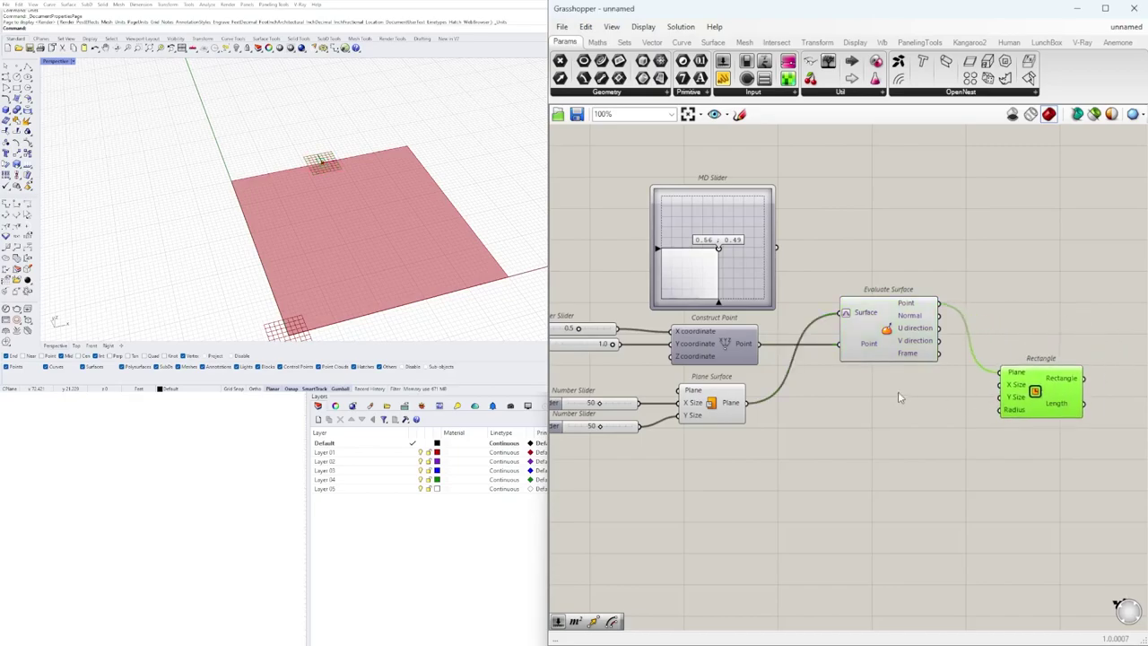
# - Add a Number Slider set to 10.5 below Evaluate Surface and duplicate it underneath
pyautogui.doubleClick(888, 392)
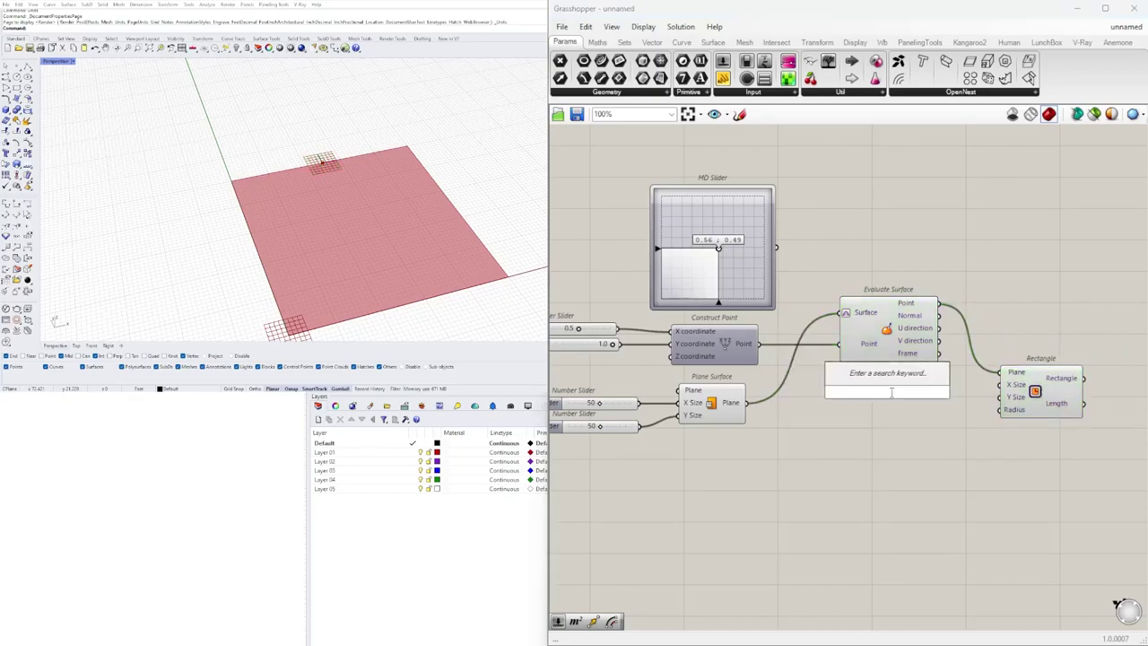
pyautogui.write('10.5')
pyautogui.press('Return')
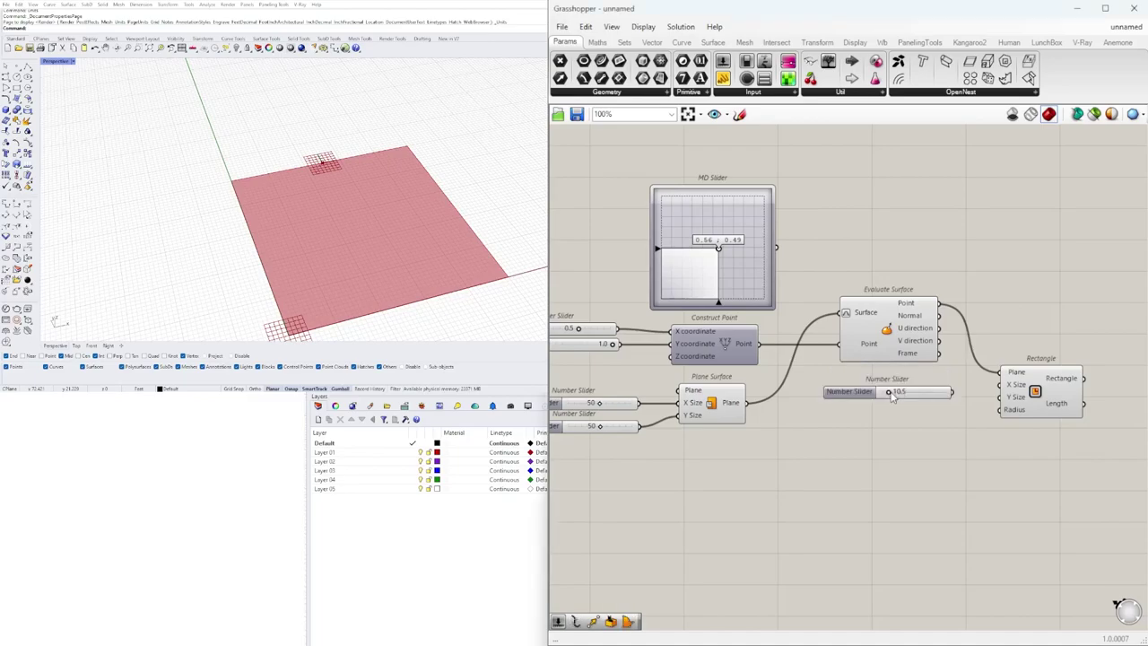
pyautogui.scroll(2, 913, 375)
pyautogui.click(841, 418)
pyautogui.keyDown('alt'); pyautogui.moveTo(840, 421); pyautogui.dragTo(840, 429); pyautogui.keyUp('alt')
# - Connect the two 10.5 sliders to the Rectangle's X Size and Y Size and inspect the rectangle at the surface's edge
pyautogui.moveTo(980, 396); pyautogui.dragTo(1030, 385)
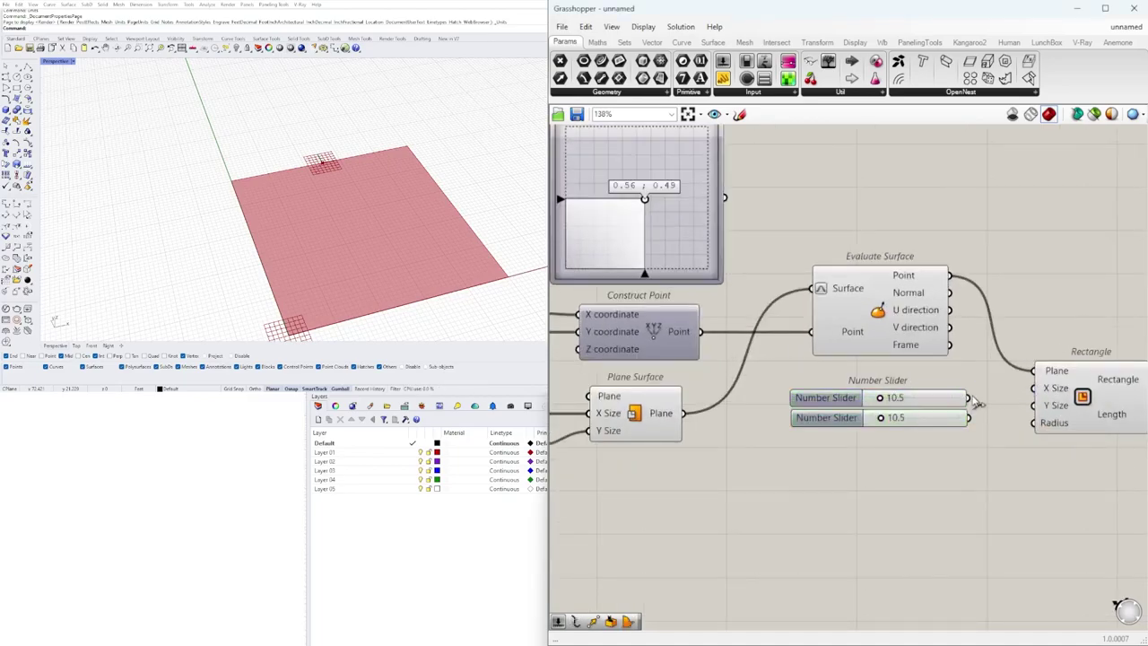
pyautogui.click(1083, 399)
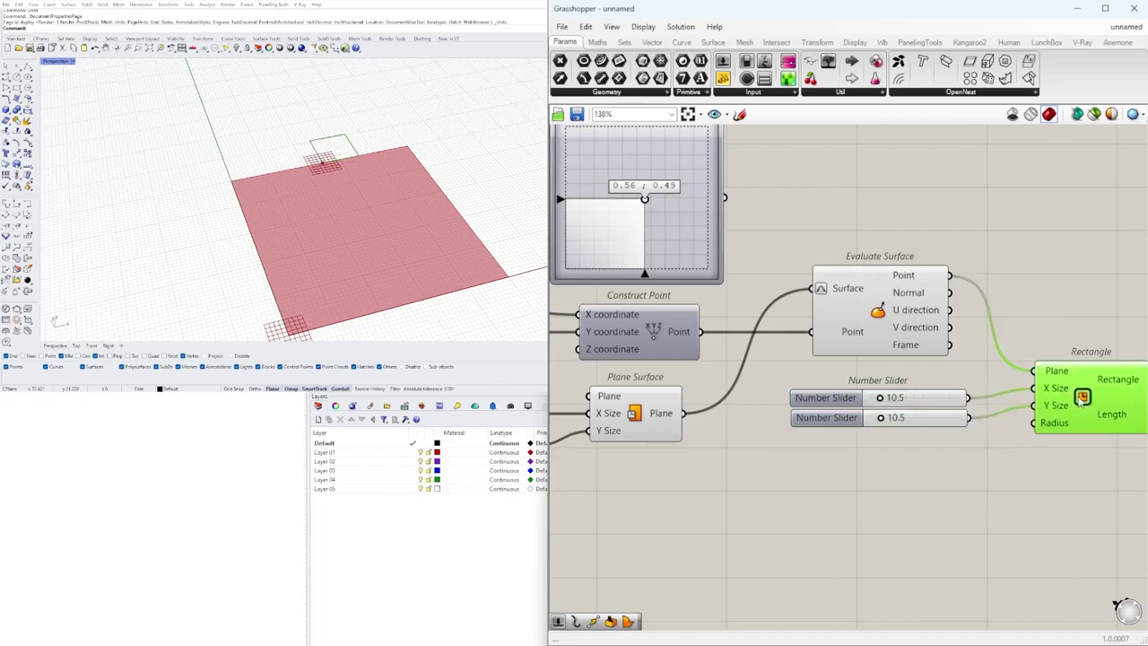
pyautogui.scroll(-5, 256, 152)
pyautogui.moveTo(259, 154); pyautogui.dragTo(290, 175, button='right')
pyautogui.scroll(8, 294, 173)
pyautogui.scroll(-3, 296, 175)
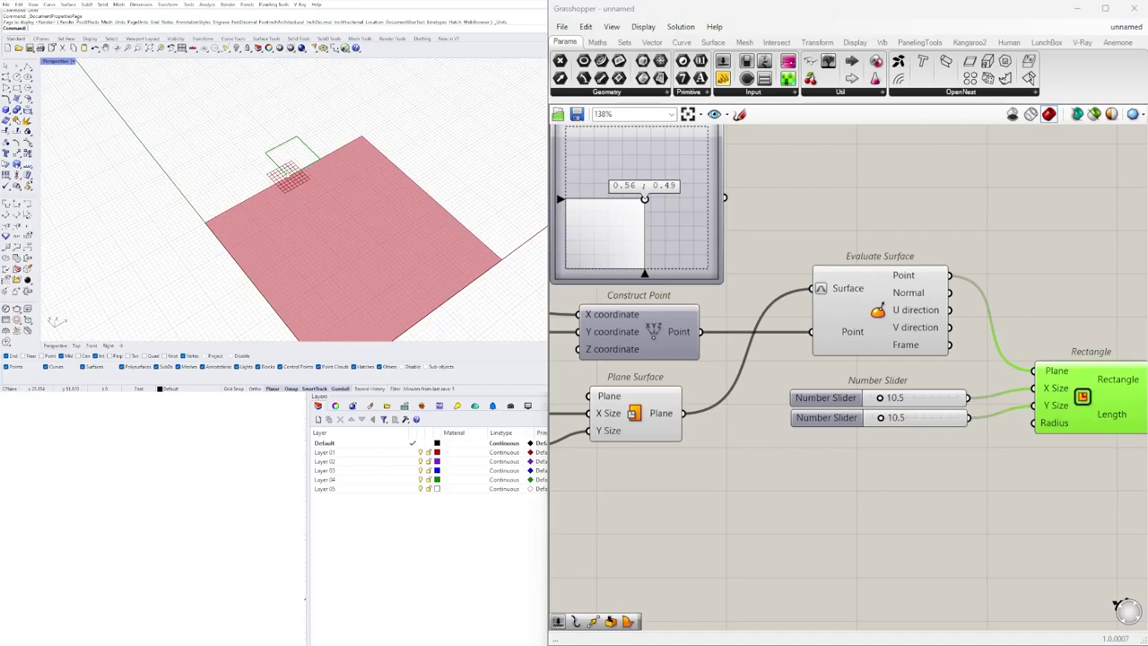
pyautogui.scroll(2, 289, 179)
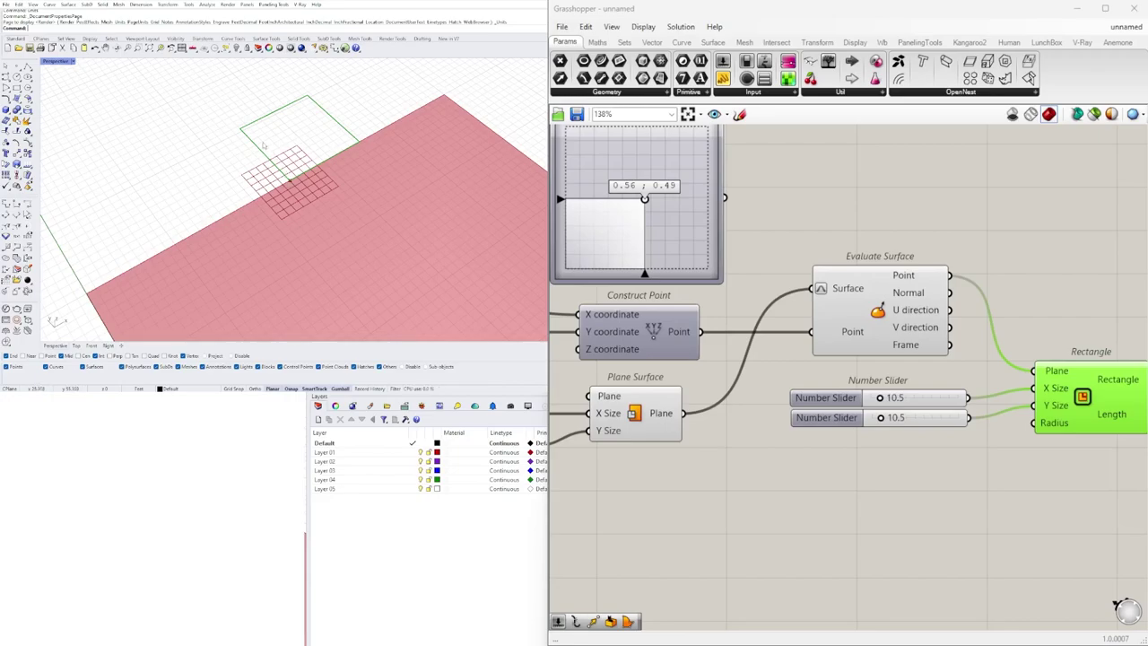
# - Move the Rectangle component slightly to line up its size inputs with the two sliders
pyautogui.moveTo(955, 359); pyautogui.dragTo(687, 354, button='right')
pyautogui.scroll(-1, 687, 354)
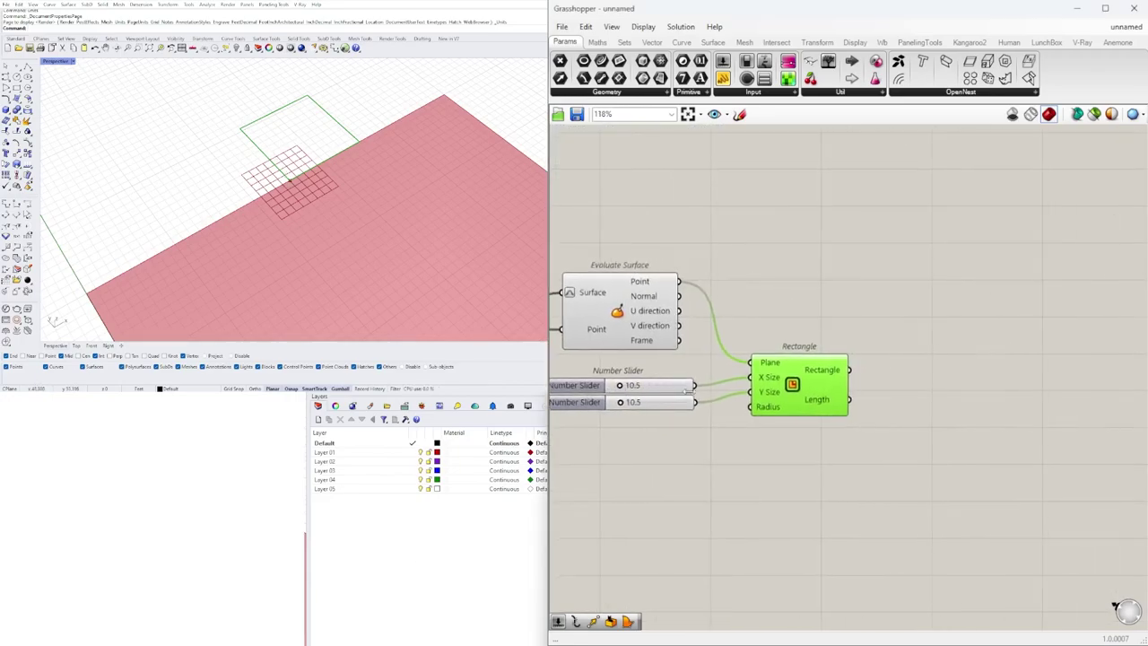
pyautogui.moveTo(800, 378); pyautogui.dragTo(789, 385)
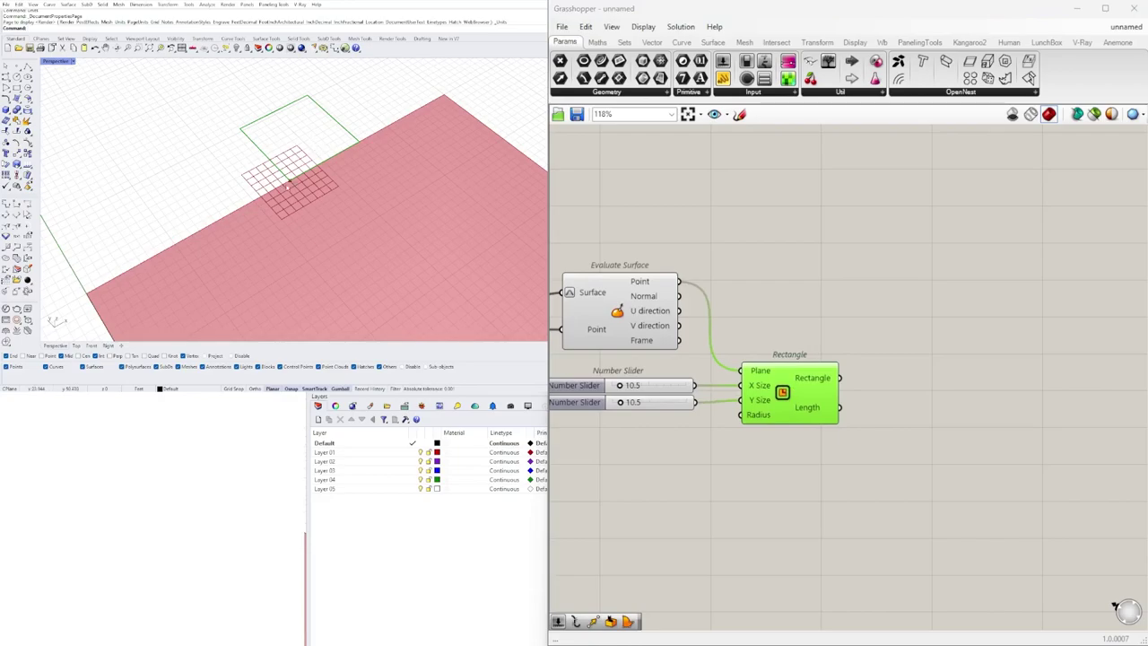
pyautogui.moveTo(646, 352); pyautogui.dragTo(821, 316, button='right')
pyautogui.scroll(2, 924, 363)
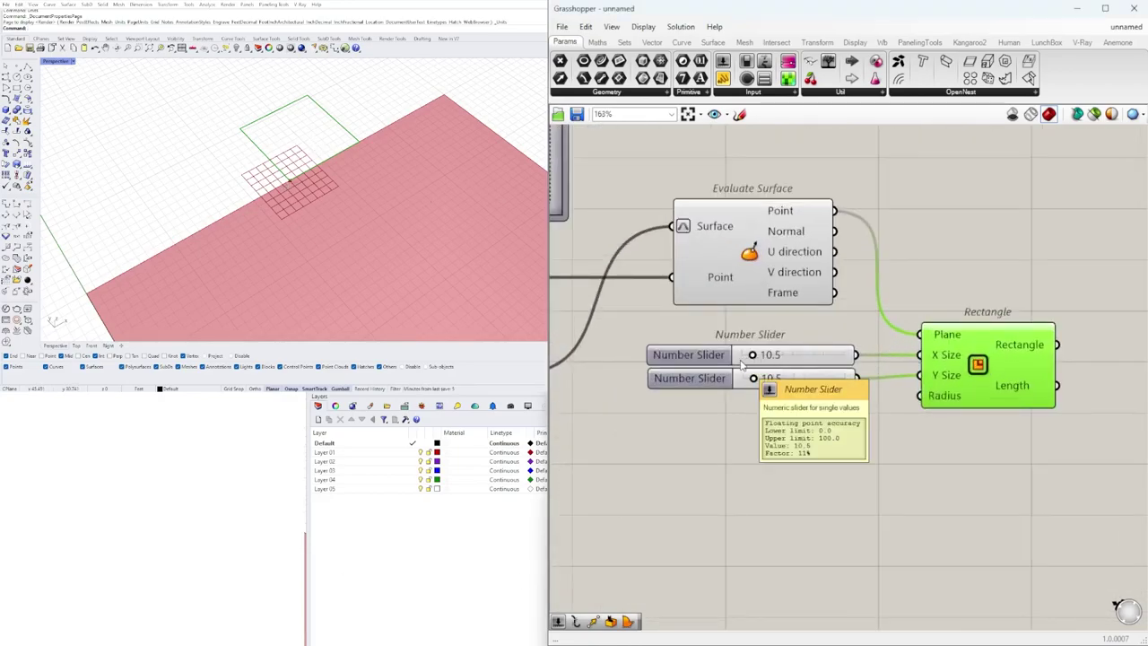
pyautogui.scroll(-3, 882, 364)
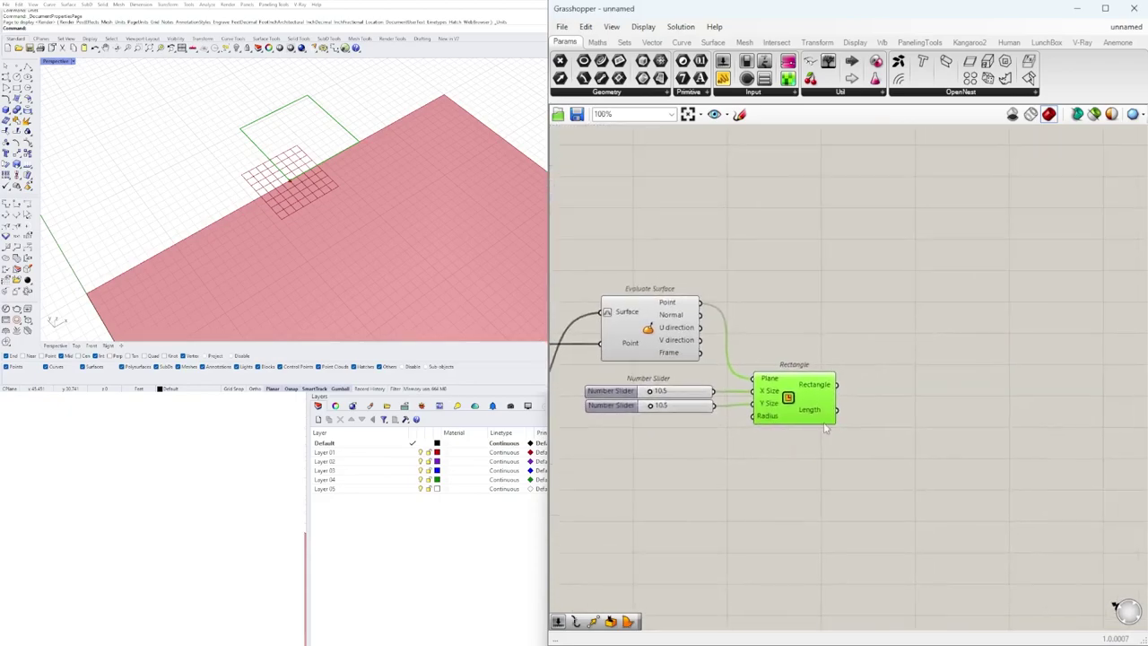
# - Add a Move component beyond the Rectangle component and connect the Rectangle output to its Geometry input
pyautogui.doubleClick(909, 407)
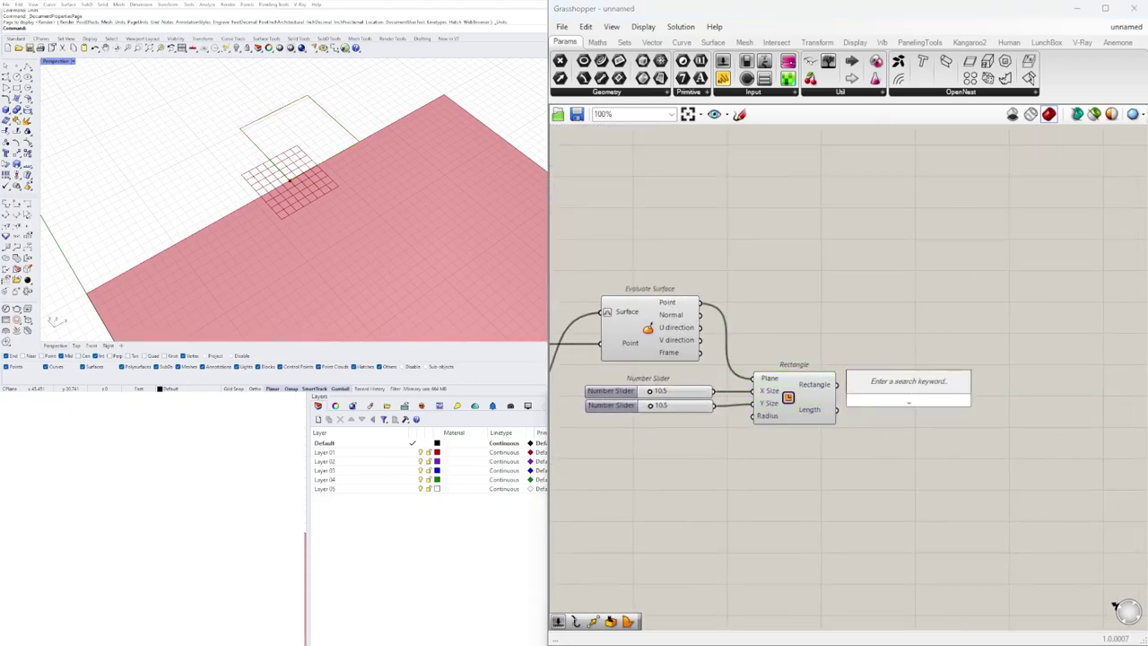
pyautogui.write('move')
pyautogui.press('Return')
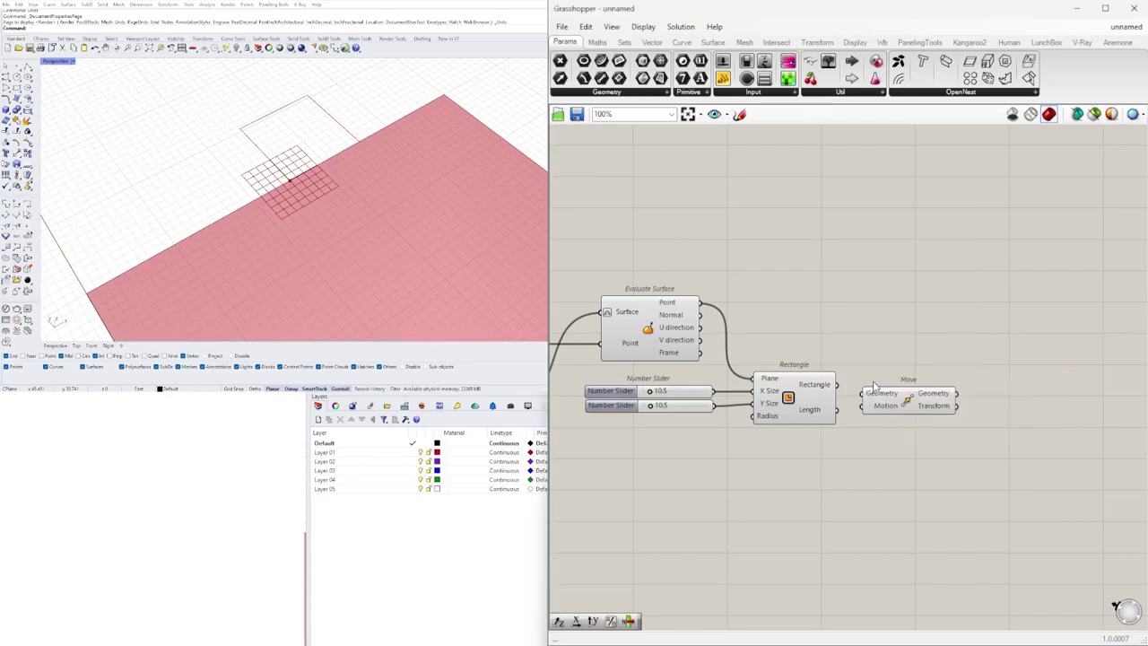
pyautogui.moveTo(783, 405); pyautogui.dragTo(907, 322)
# - Add a Vector XYZ component above Rectangle and connect the two size sliders to its X and Y component inputs
pyautogui.doubleClick(865, 323)
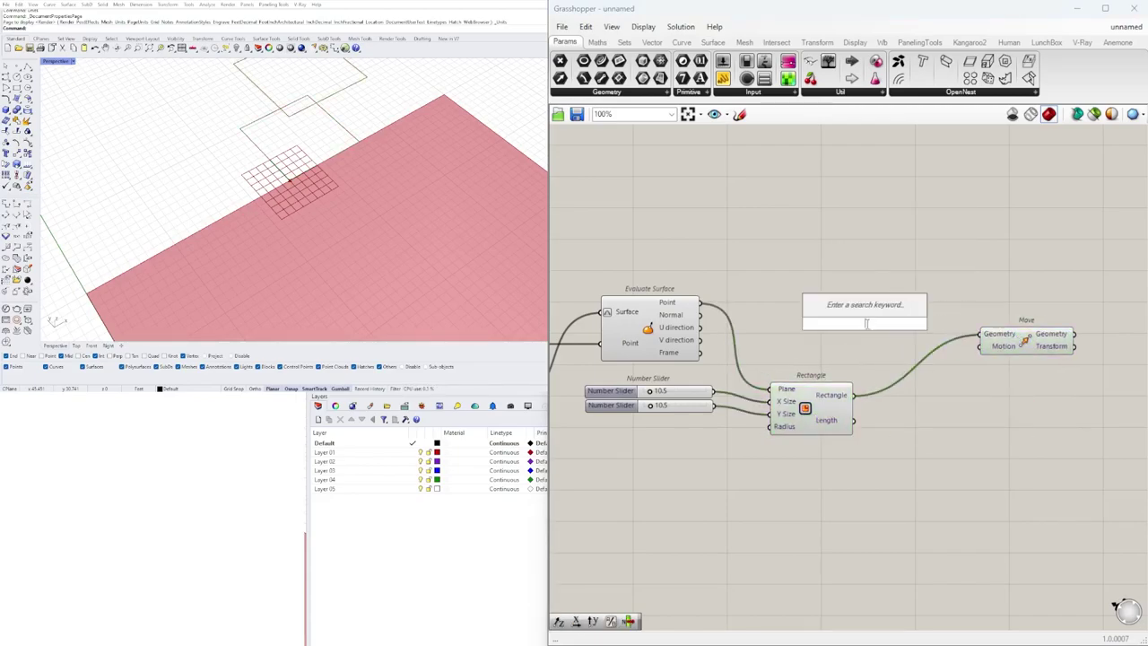
pyautogui.write('vec')
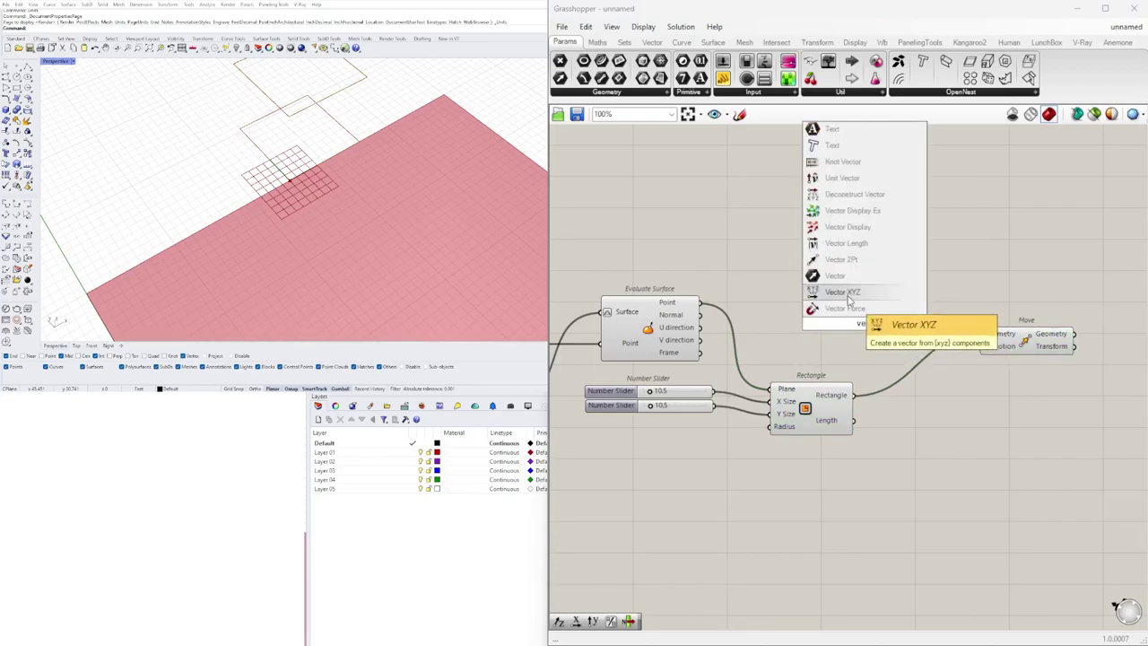
pyautogui.click(843, 292)
pyautogui.moveTo(710, 440); pyautogui.dragTo(660, 415)
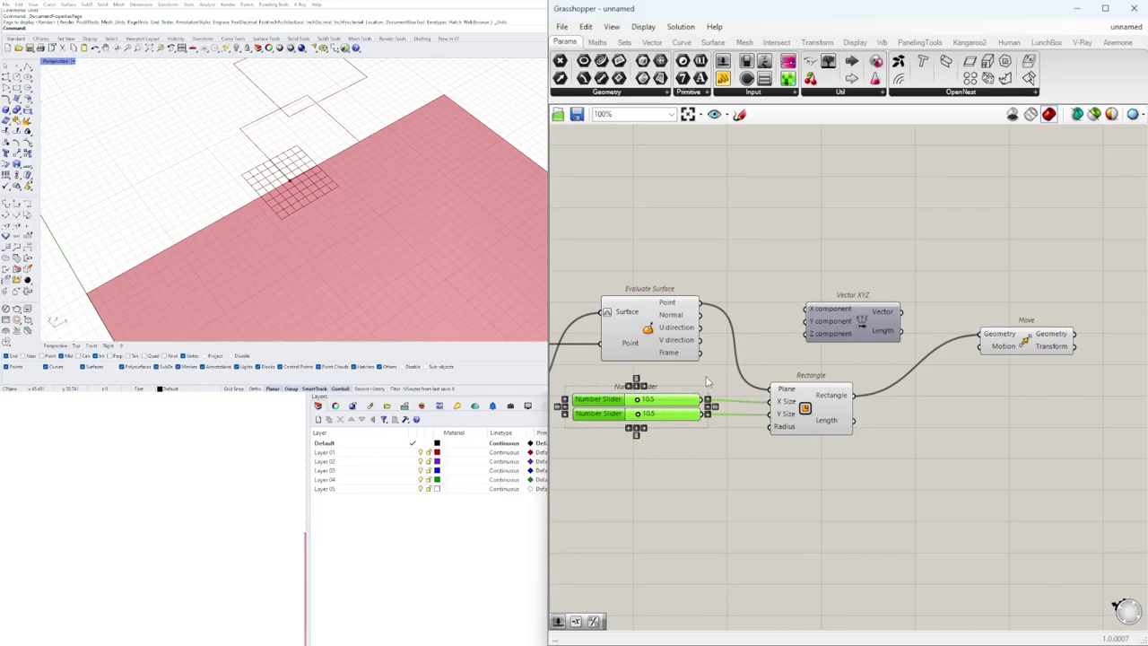
pyautogui.click(707, 382)
pyautogui.moveTo(705, 400); pyautogui.dragTo(804, 312)
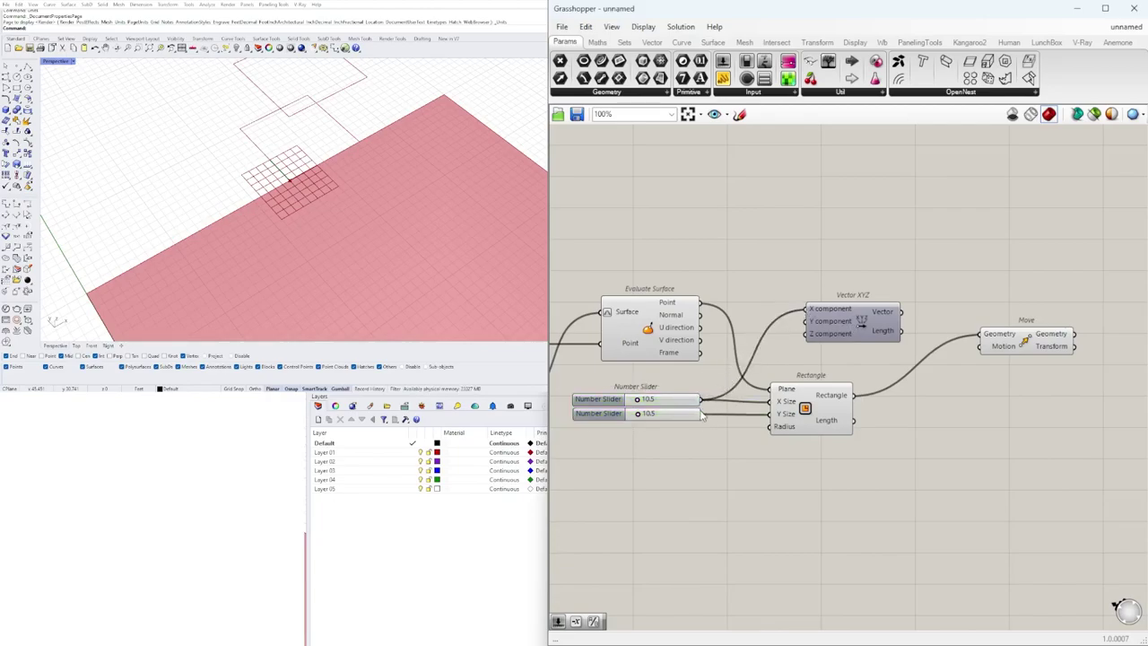
pyautogui.moveTo(701, 413); pyautogui.dragTo(812, 323)
# - Add a Division component beside Vector XYZ, making room before Move, and connect the Vector output to its A input
pyautogui.moveTo(972, 314); pyautogui.dragTo(876, 312, button='right')
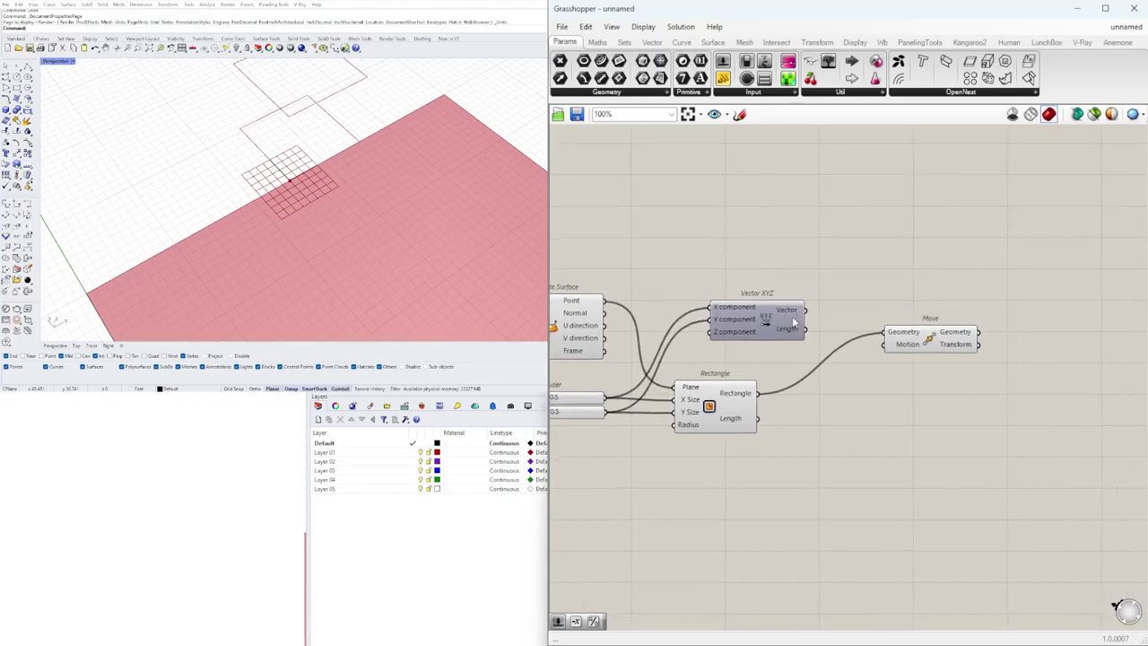
pyautogui.moveTo(761, 326); pyautogui.dragTo(732, 339)
pyautogui.moveTo(913, 346); pyautogui.dragTo(975, 361)
pyautogui.doubleClick(842, 329)
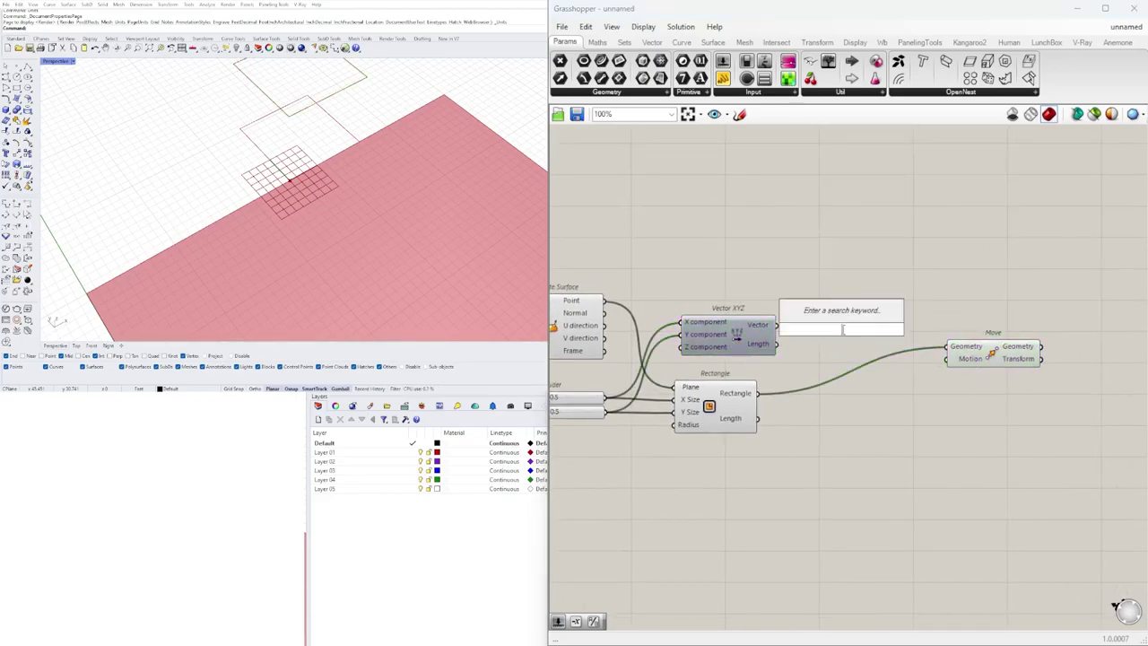
pyautogui.write('Division')
pyautogui.press('Return')
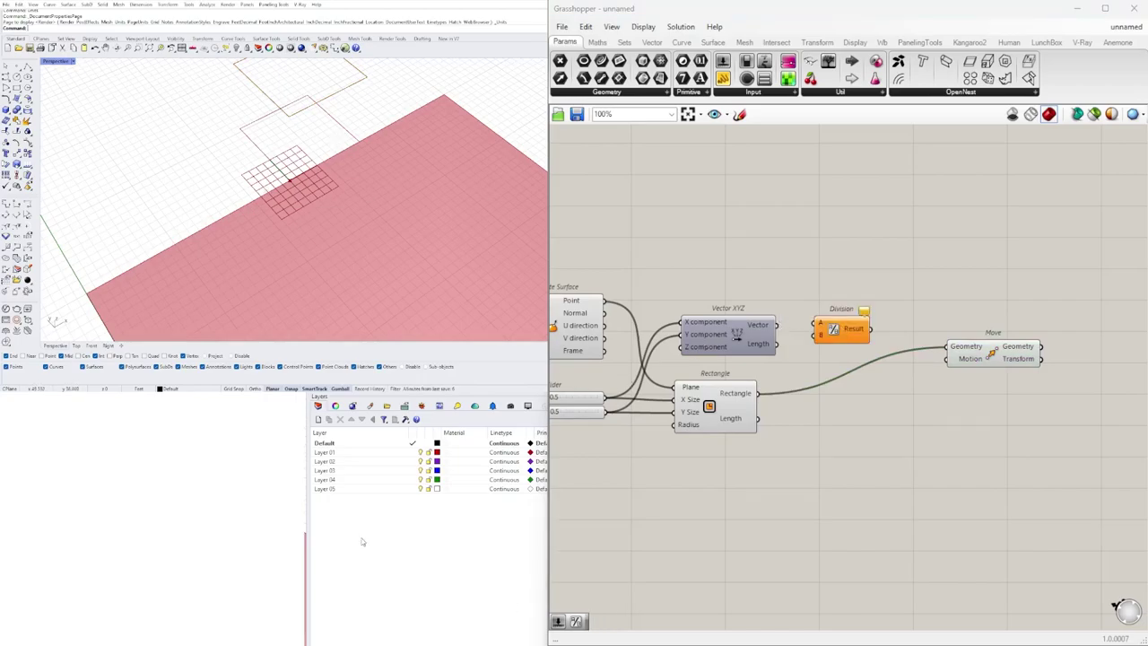
pyautogui.moveTo(782, 332); pyautogui.dragTo(830, 333)
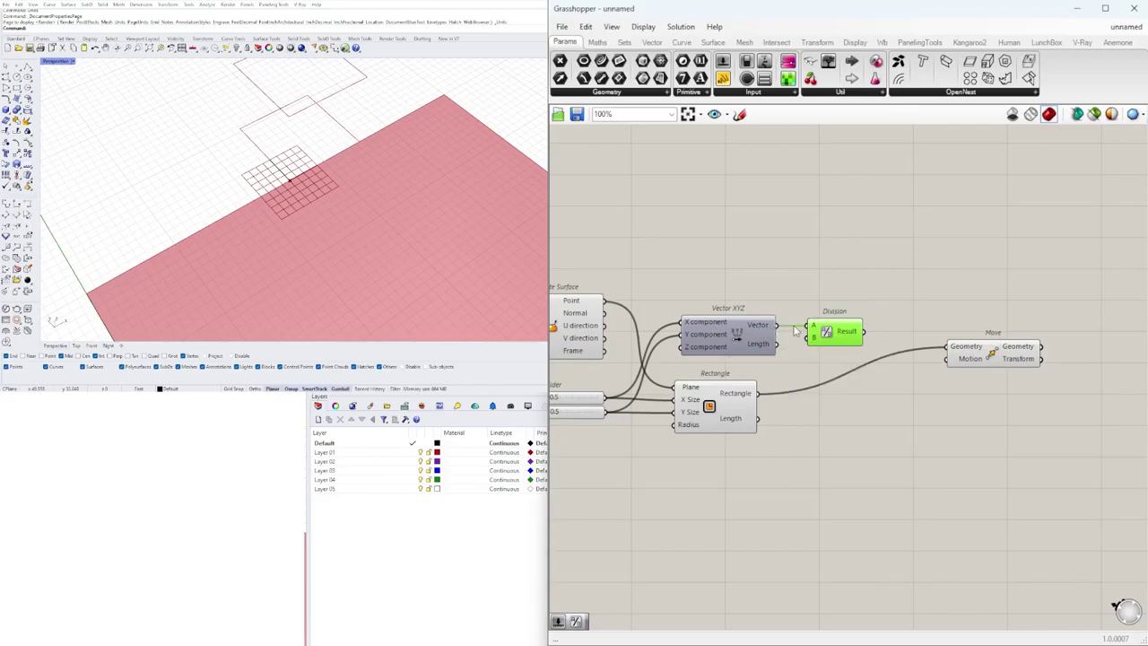
# - Add a Negative component after Division, feed it the Division result, and connect its result to the Move component's Motion input
pyautogui.moveTo(991, 354); pyautogui.dragTo(1022, 389)
pyautogui.doubleClick(929, 334)
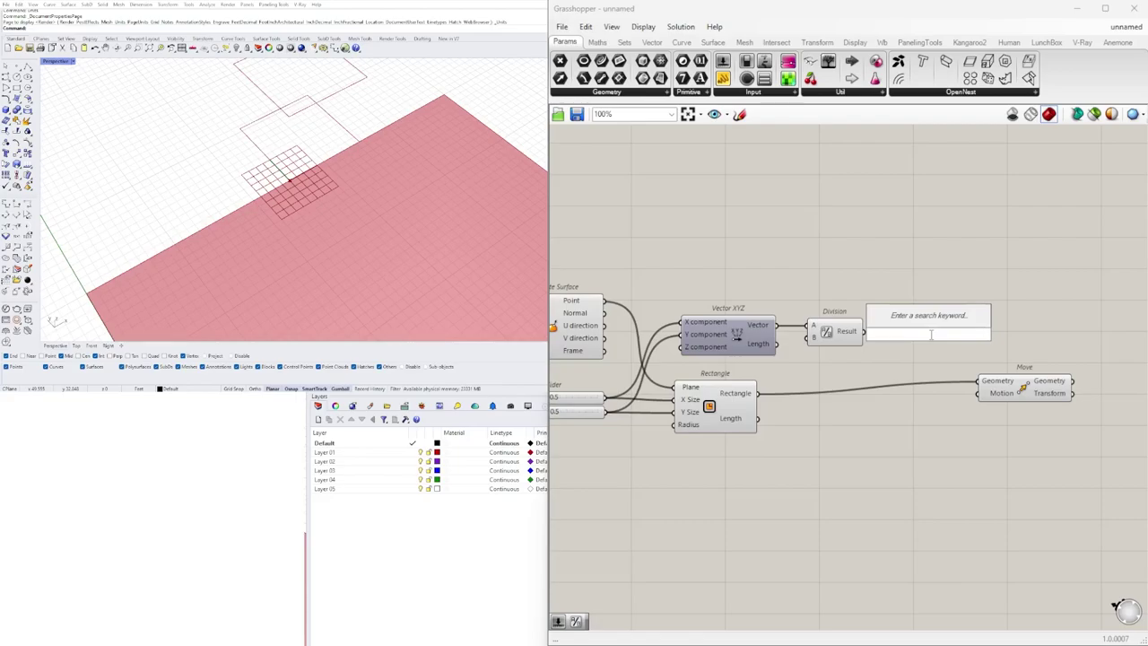
pyautogui.write('negative')
pyautogui.press('Return')
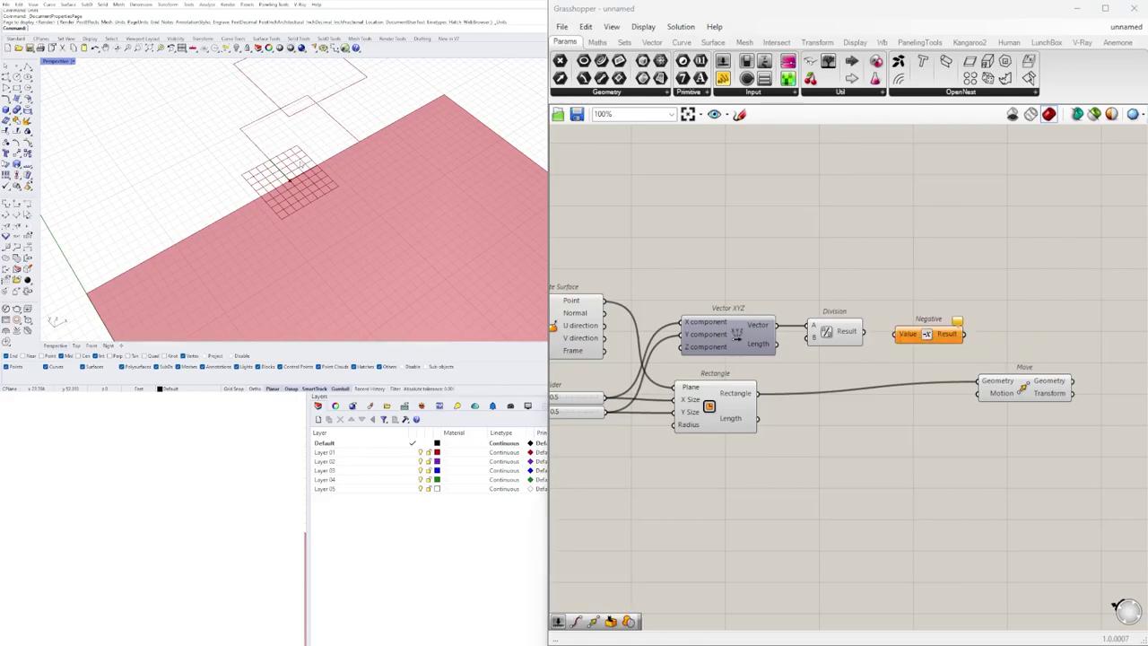
pyautogui.moveTo(862, 333); pyautogui.dragTo(1053, 401)
pyautogui.click(913, 349)
pyautogui.moveTo(844, 356); pyautogui.dragTo(988, 361, button='right')
pyautogui.moveTo(1066, 376); pyautogui.dragTo(965, 340)
# - Hide the preview of the Rectangle, Vector XYZ, Division and Negative components, leaving the Move preview on
pyautogui.scroll(2, 973, 339)
pyautogui.click(946, 266)
pyautogui.scroll(-4, 878, 315)
pyautogui.scroll(2, 778, 395)
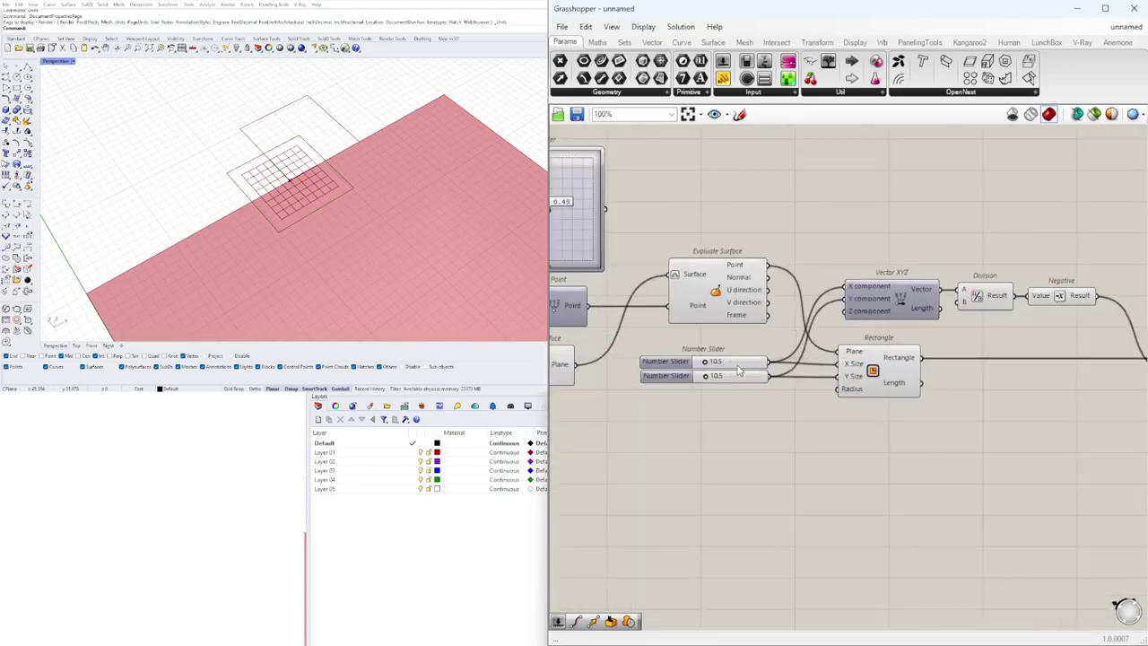
pyautogui.moveTo(745, 406); pyautogui.dragTo(708, 354)
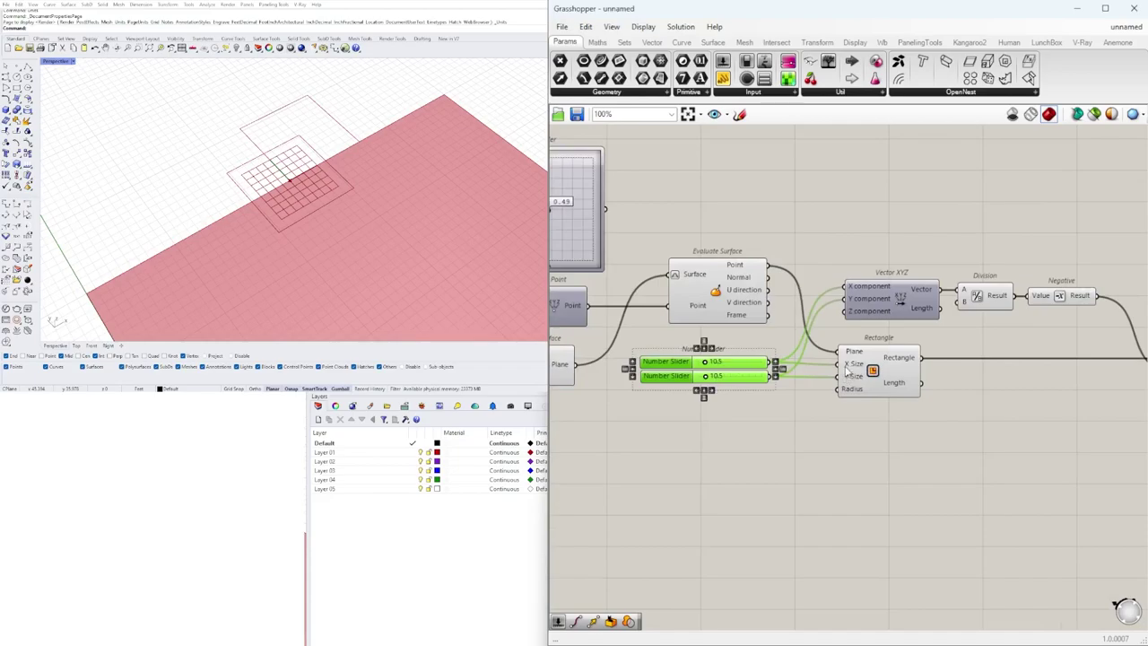
pyautogui.scroll(-2, 847, 369)
pyautogui.click(1063, 379)
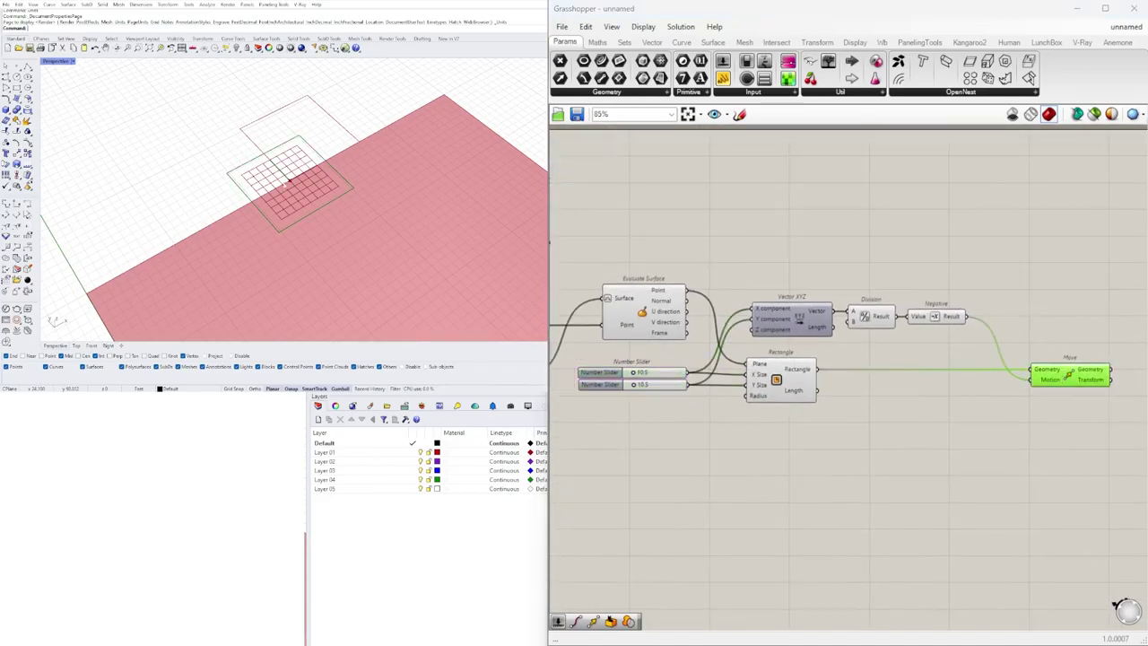
pyautogui.moveTo(974, 249); pyautogui.dragTo(758, 415)
pyautogui.middleClick(780, 394)
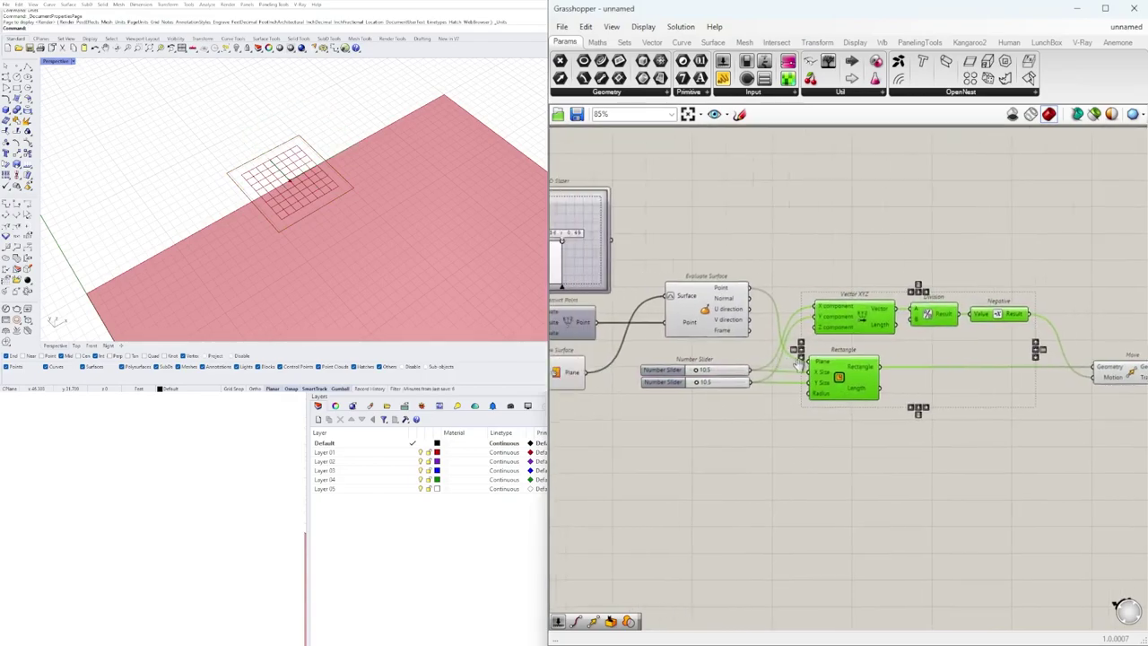
# - Set both rectangle size sliders to 10 and highlight the Move component's rectangle in the viewport
pyautogui.scroll(6, 619, 374)
pyautogui.moveTo(679, 368)
pyautogui.mouseDown()
pyautogui.moveTo(723, 369)
pyautogui.moveTo(682, 368)
pyautogui.mouseUp()
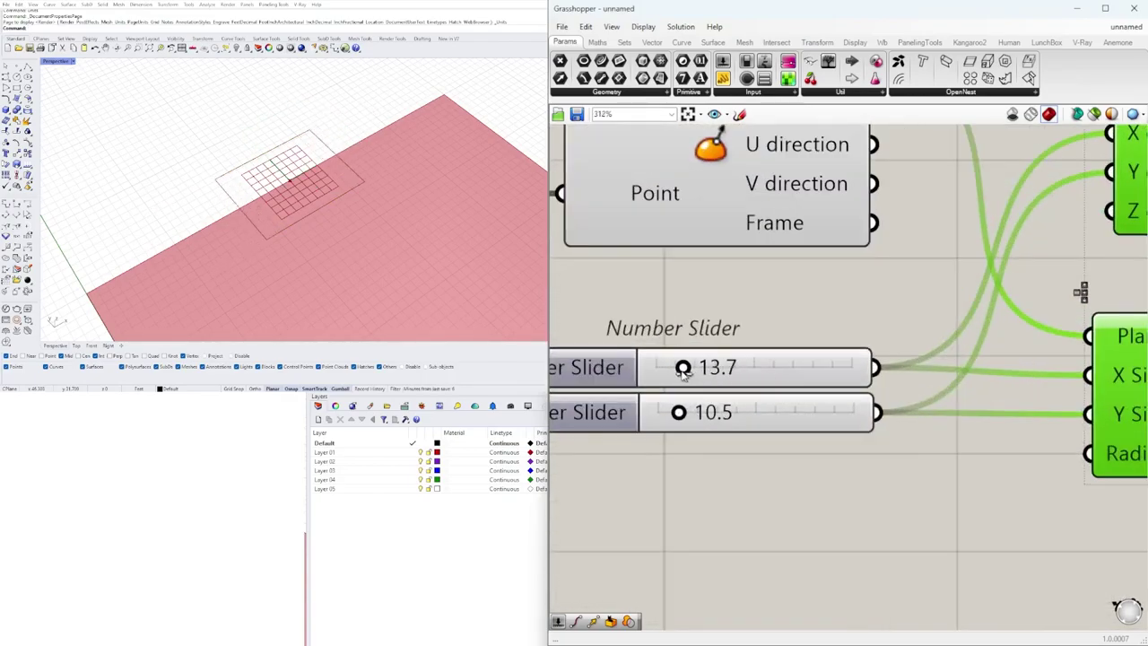
pyautogui.doubleClick(710, 368)
pyautogui.write('10')
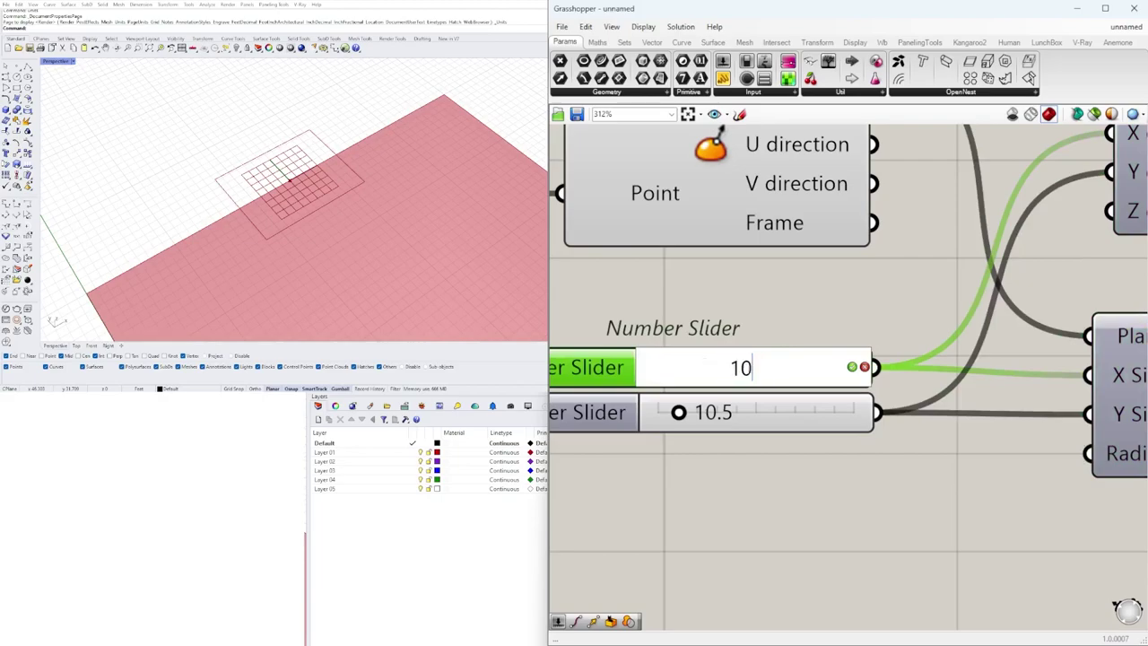
pyautogui.press('Return')
pyautogui.doubleClick(702, 411)
pyautogui.write('10')
pyautogui.press('Return')
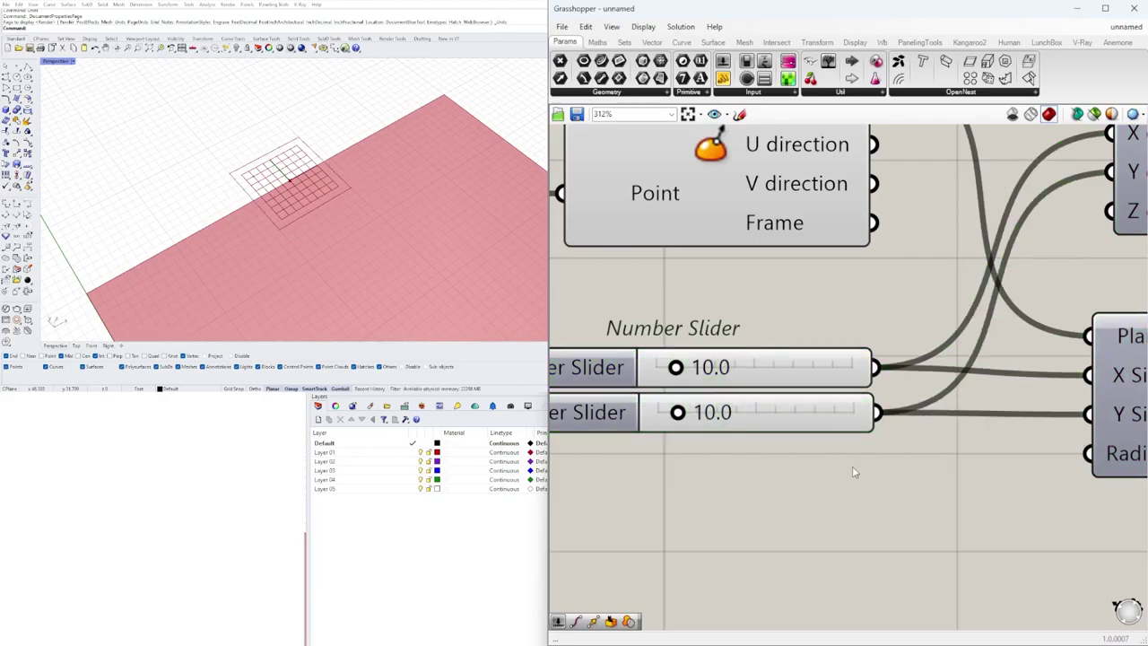
pyautogui.scroll(-8, 856, 466)
pyautogui.click(934, 398)
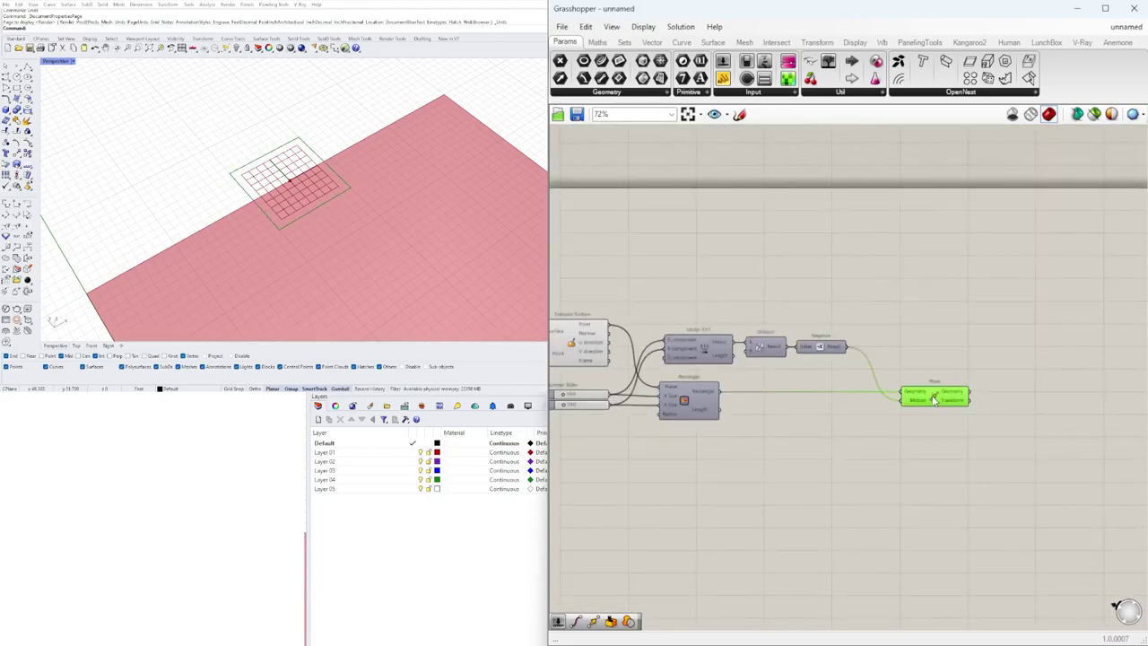
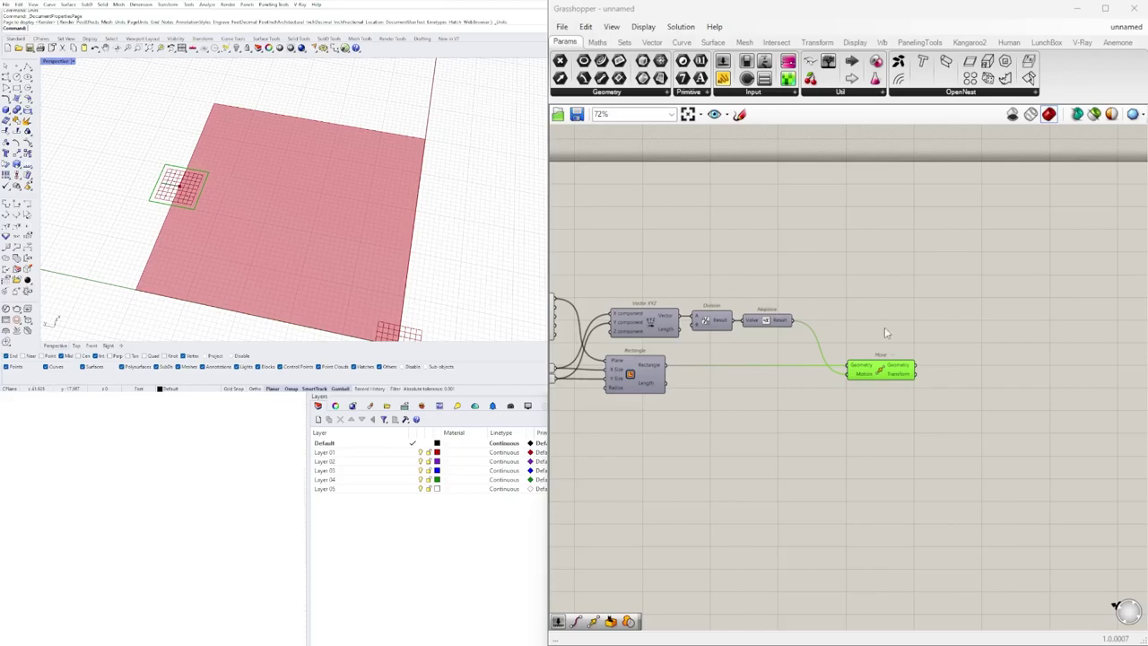
# - Add a second Move component just beyond and slightly below the first one
pyautogui.moveTo(881, 372)
pyautogui.mouseDown()
pyautogui.moveTo(867, 374)
pyautogui.moveTo(866, 361)
pyautogui.mouseUp()
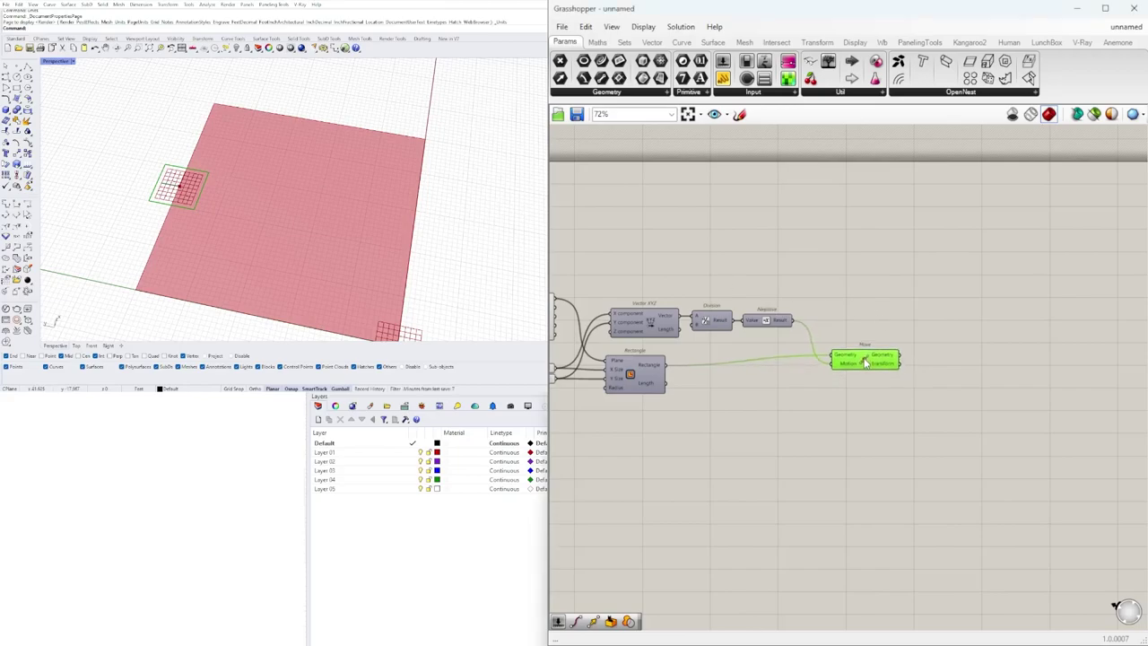
pyautogui.doubleClick(920, 403)
pyautogui.write('move')
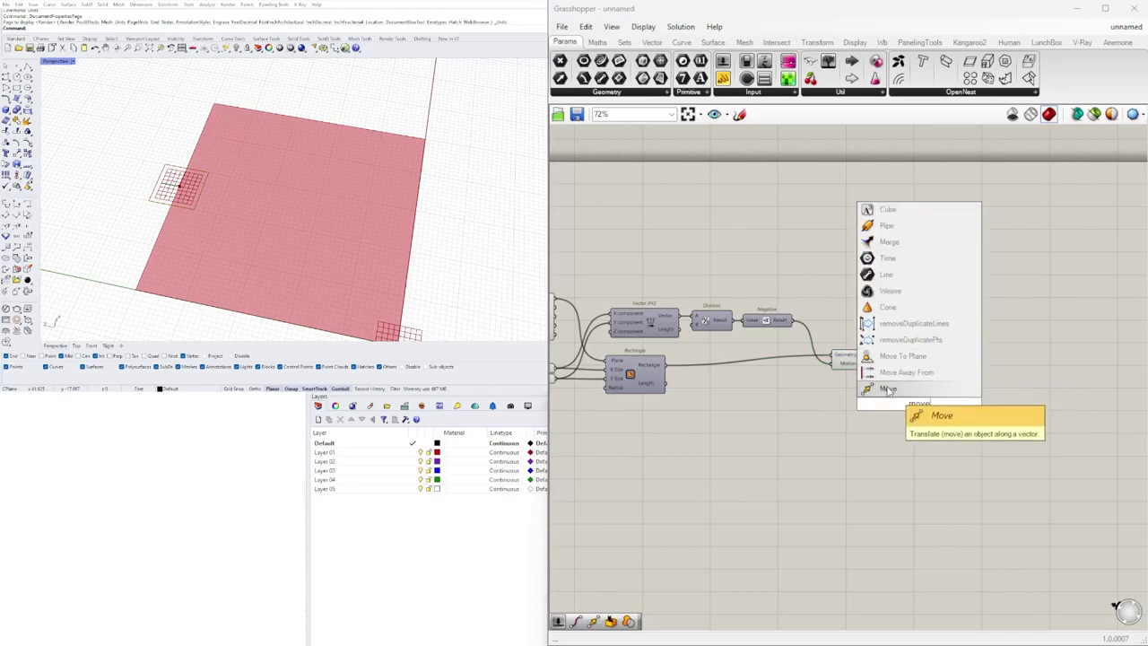
pyautogui.click(888, 389)
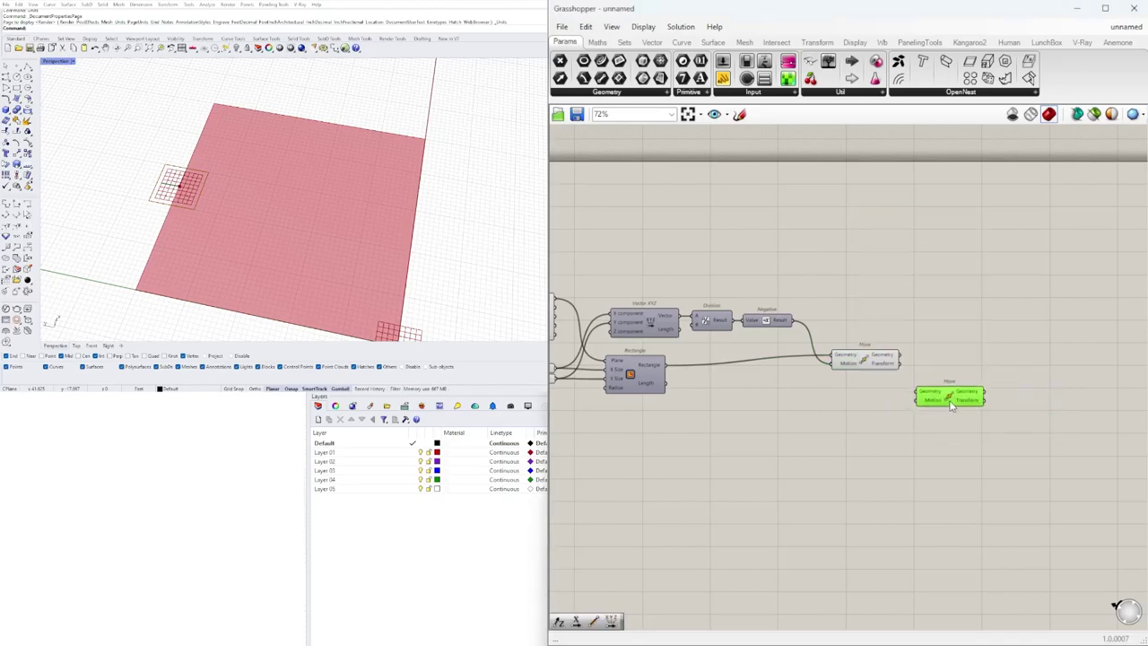
pyautogui.moveTo(861, 367); pyautogui.dragTo(864, 376)
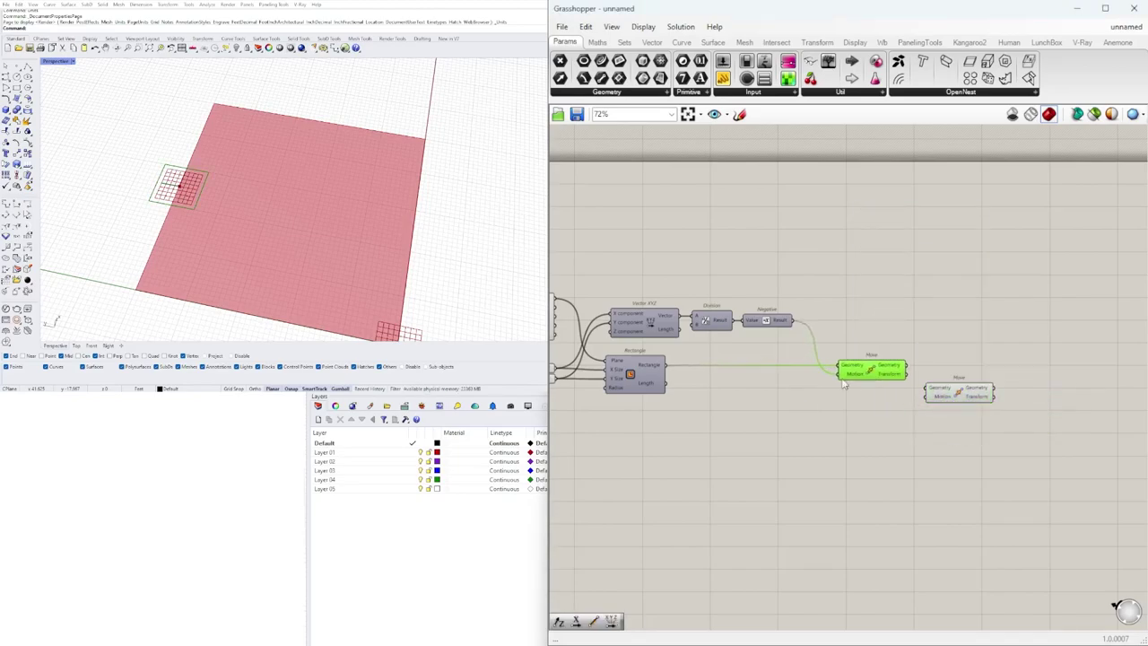
# - Temporarily disconnect the upper size slider from Vector XYZ's X component input and reconnect it
pyautogui.moveTo(634, 361); pyautogui.dragTo(833, 354, button='right')
pyautogui.scroll(2, 829, 353)
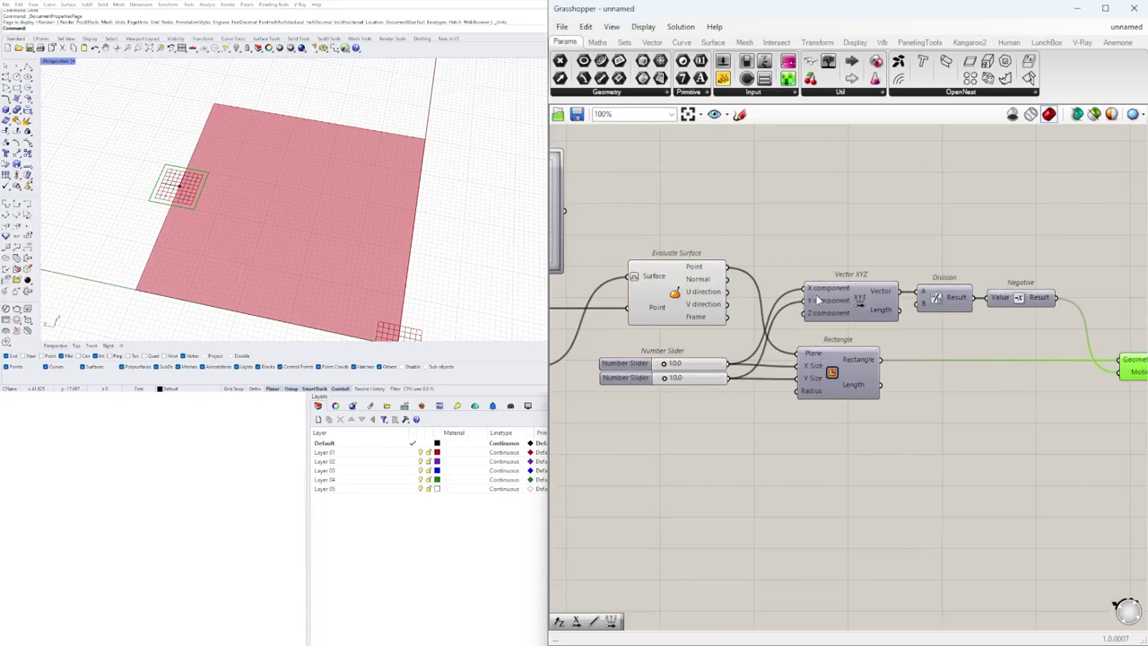
pyautogui.keyDown('ctrl'); pyautogui.moveTo(807, 289); pyautogui.dragTo(735, 366); pyautogui.keyUp('ctrl')
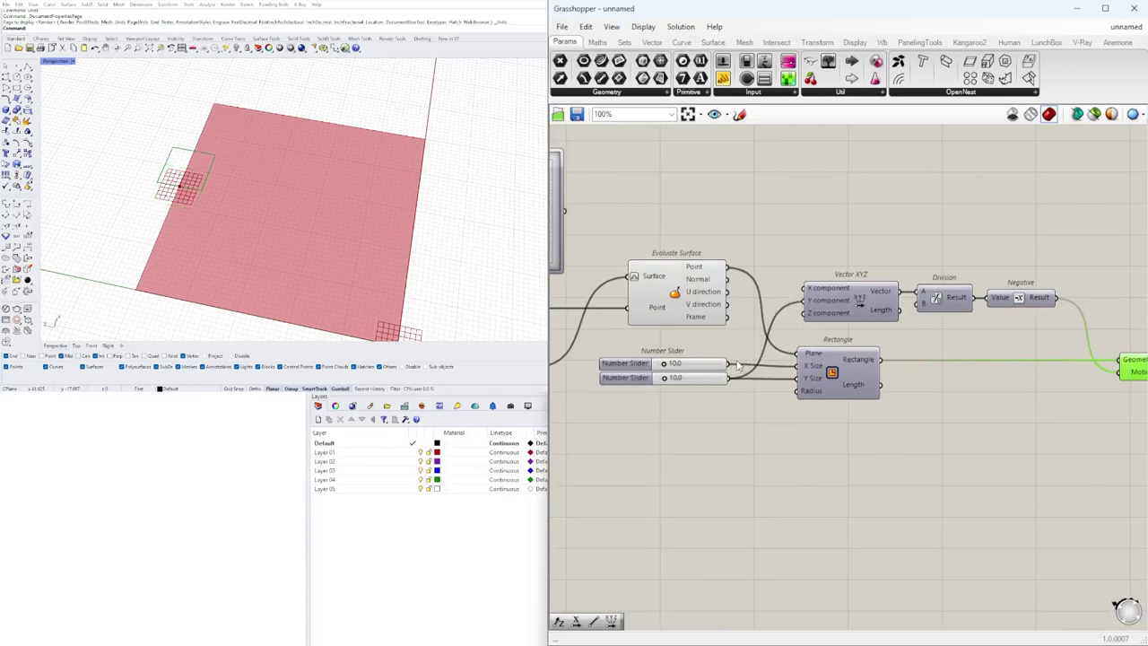
pyautogui.moveTo(803, 301)
pyautogui.mouseDown()
pyautogui.moveTo(730, 378)
pyautogui.moveTo(771, 360)
pyautogui.moveTo(805, 301)
pyautogui.mouseUp()
# - Connect the first Move's Geometry output to the second Move's Geometry input and shift the second Move slightly away
pyautogui.moveTo(1134, 342); pyautogui.dragTo(901, 363, button='right')
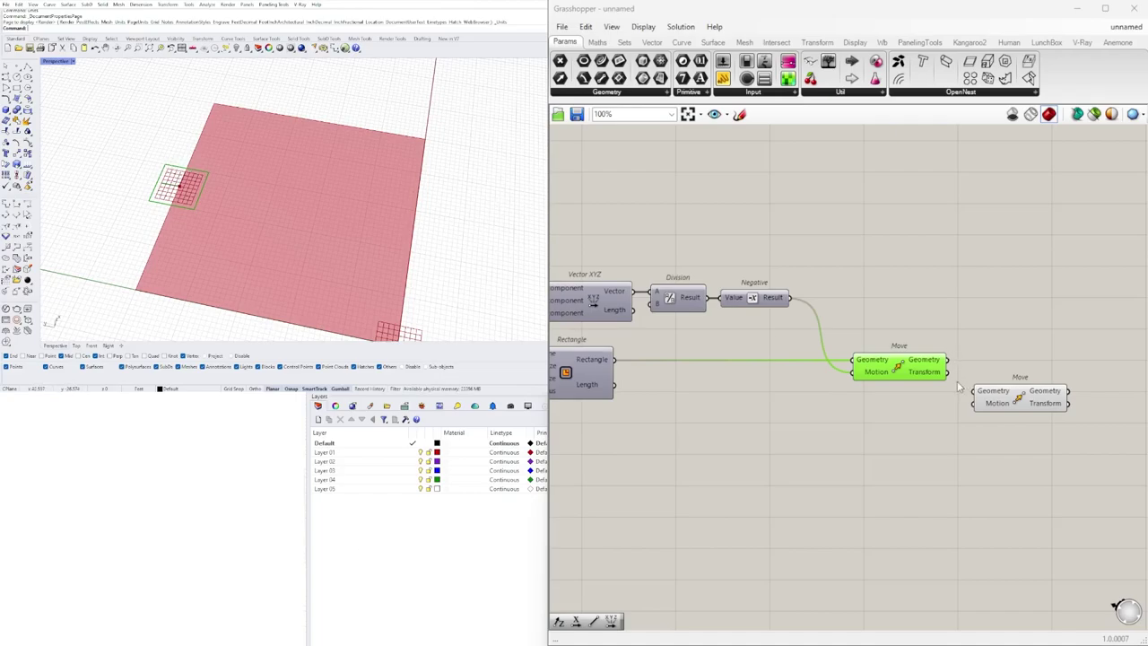
pyautogui.moveTo(954, 364); pyautogui.dragTo(980, 392)
pyautogui.moveTo(987, 395); pyautogui.dragTo(1017, 405)
# - Add a Unit Y component below the first Move and connect its Unit vector to the second Move's Motion input
pyautogui.doubleClick(913, 434)
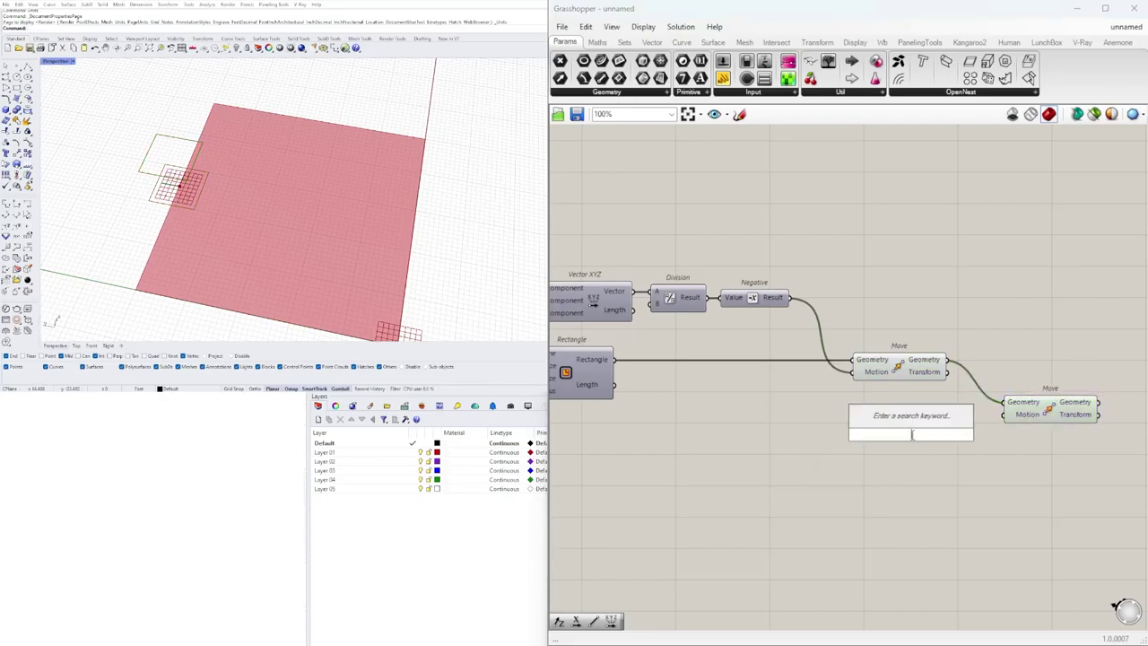
pyautogui.write('y')
pyautogui.press('Return')
pyautogui.scroll(2, 935, 429)
pyautogui.moveTo(964, 439); pyautogui.dragTo(1031, 412)
pyautogui.moveTo(925, 443); pyautogui.dragTo(909, 420)
# - Check which of the two sliders drives the rectangle's Y Size and add a Division component below Rectangle
pyautogui.scroll(-3, 906, 422)
pyautogui.moveTo(815, 467); pyautogui.dragTo(903, 441, button='right')
pyautogui.scroll(1, 794, 402)
pyautogui.click(694, 351)
pyautogui.click(707, 361)
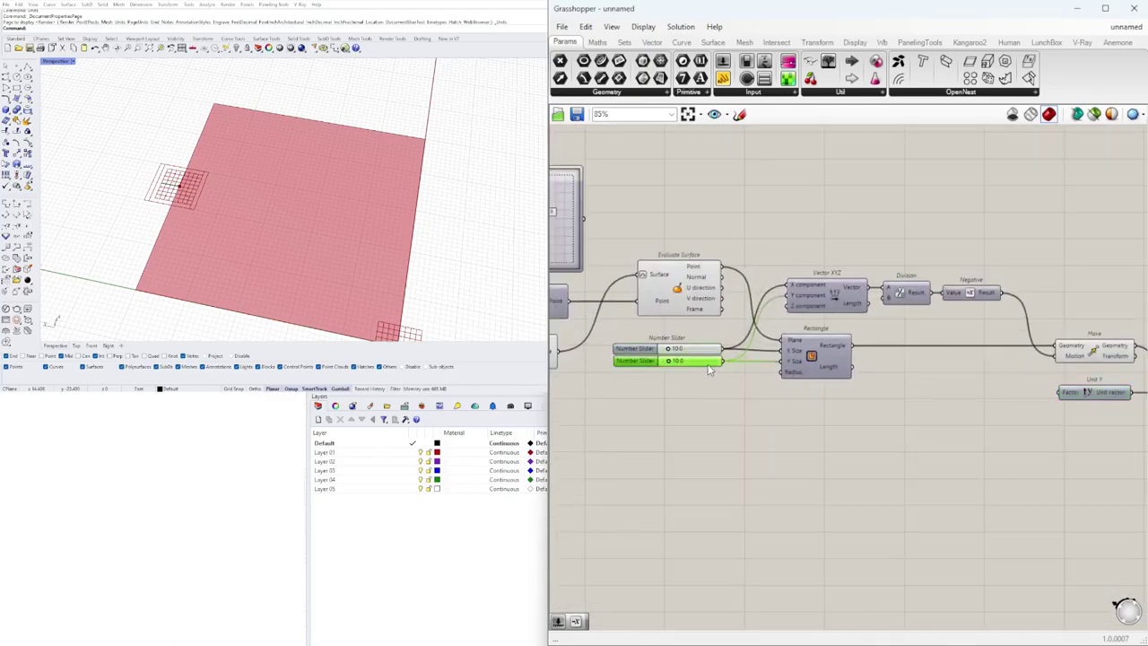
pyautogui.doubleClick(798, 405)
pyautogui.write('division')
pyautogui.press('Return')
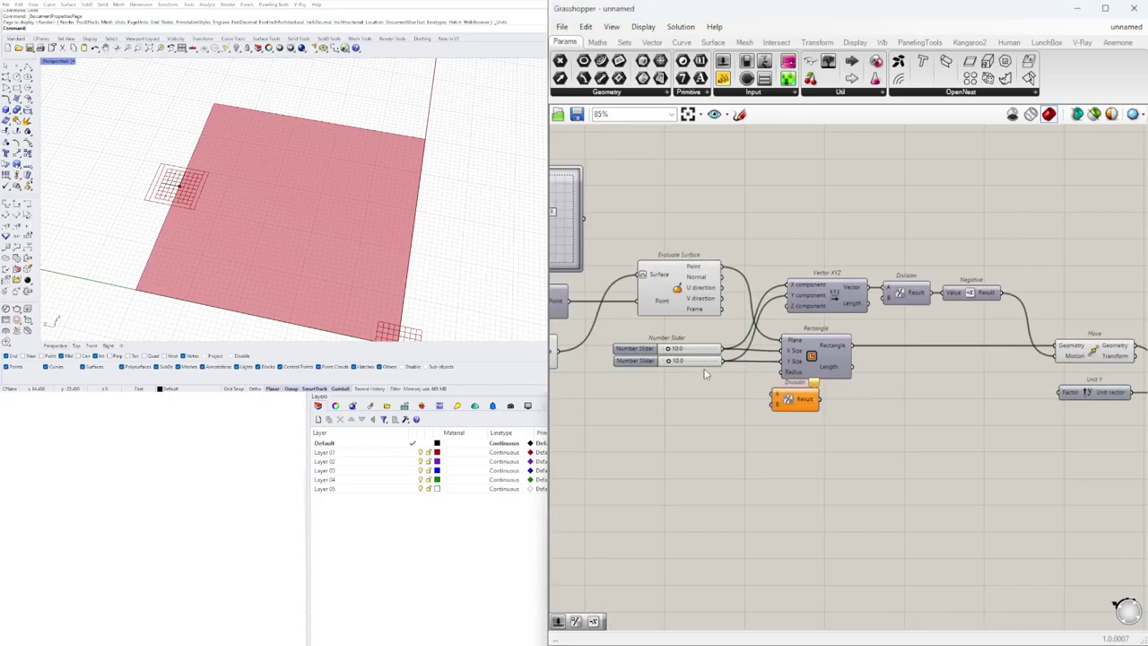
# - Connect the Y Size slider through the new Division into Unit Y's Factor input and inspect the second Move's rectangle
pyautogui.scroll(2, 789, 394)
pyautogui.scroll(-1, 789, 396)
pyautogui.click(718, 406)
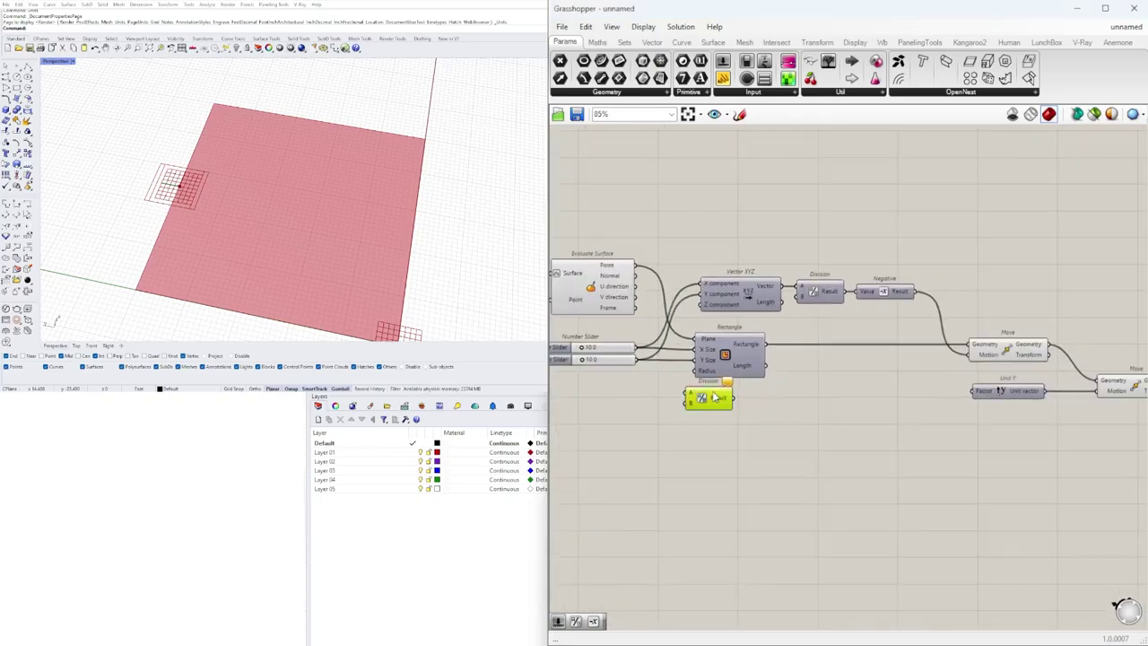
pyautogui.moveTo(636, 360); pyautogui.dragTo(826, 414)
pyautogui.moveTo(956, 431); pyautogui.dragTo(799, 435, button='right')
pyautogui.click(996, 394)
pyautogui.scroll(6, 231, 188)
pyautogui.keyDown('shift'); pyautogui.moveTo(231, 187); pyautogui.dragTo(362, 183, button='right'); pyautogui.keyUp('shift')
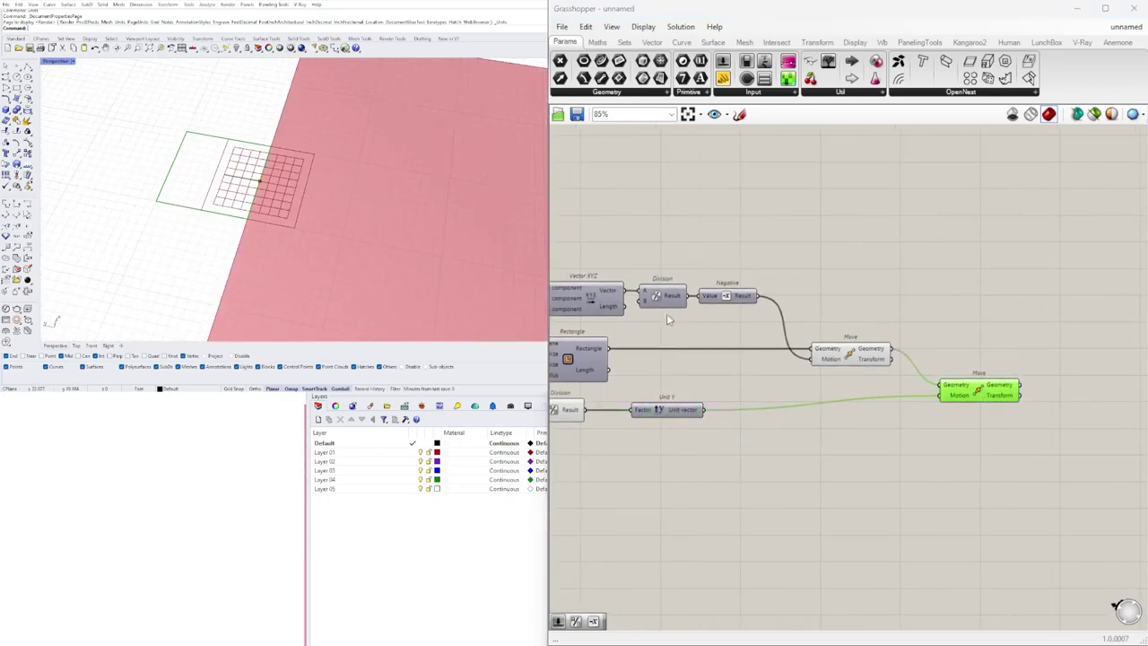
# - Insert a Negative component between Unit Y's Unit vector output and the second Move's Motion input
pyautogui.scroll(-2, 822, 415)
pyautogui.moveTo(822, 415); pyautogui.dragTo(993, 403, button='right')
pyautogui.scroll(3, 990, 406)
pyautogui.moveTo(916, 435); pyautogui.dragTo(800, 403, button='right')
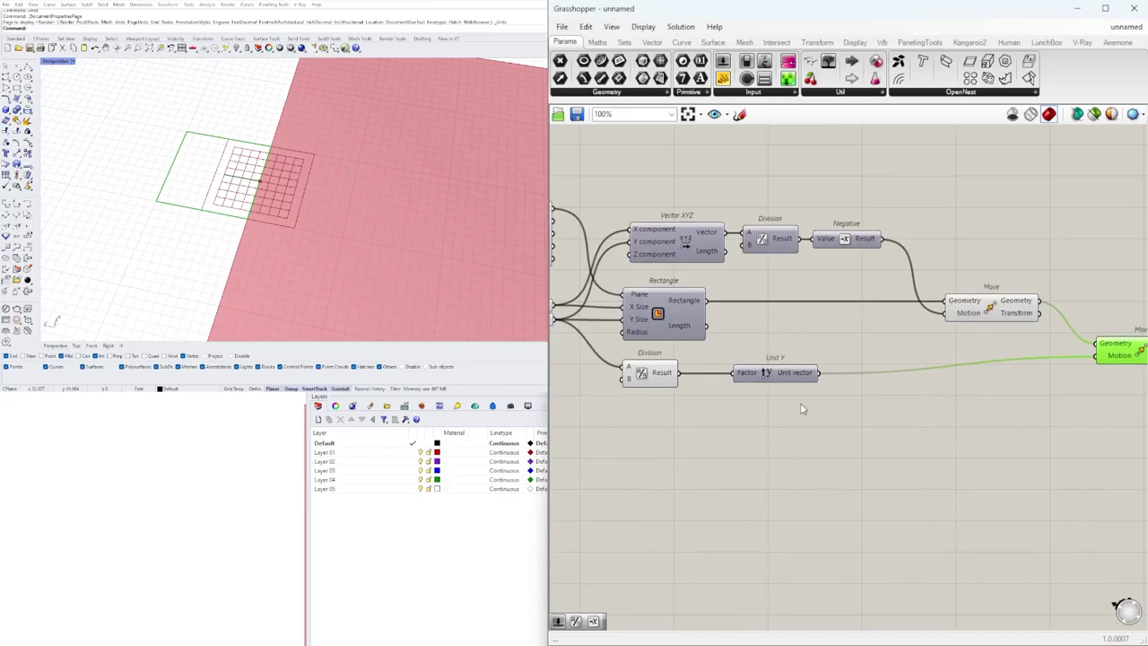
pyautogui.doubleClick(901, 405)
pyautogui.write('n')
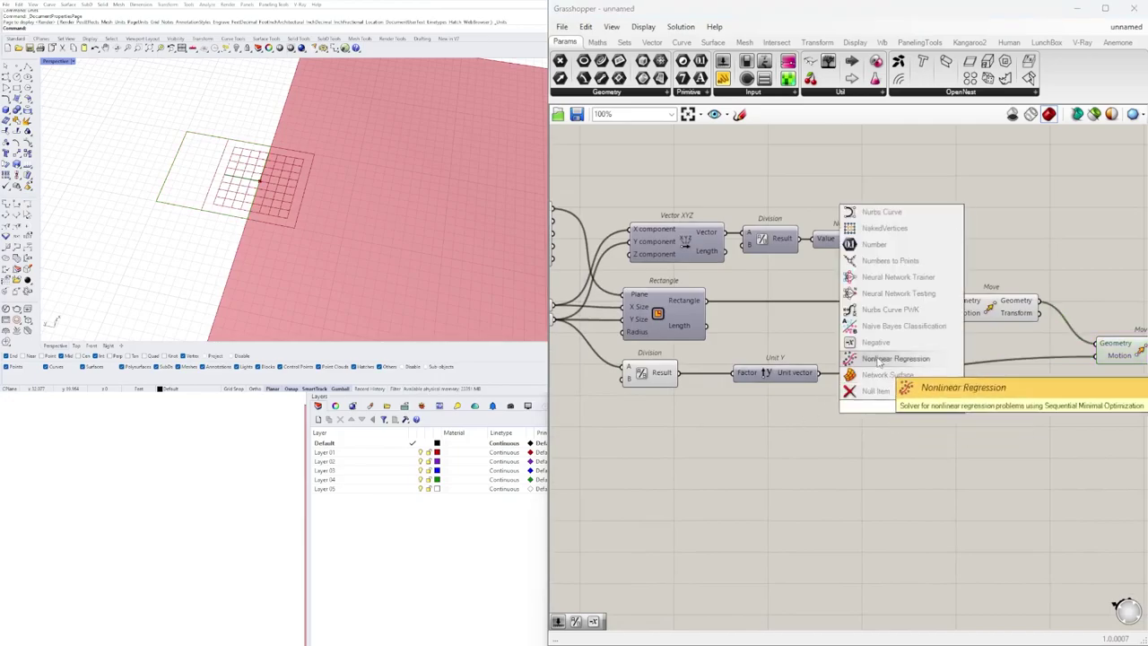
pyautogui.click(875, 342)
pyautogui.moveTo(834, 387); pyautogui.dragTo(1097, 355)
pyautogui.moveTo(903, 413); pyautogui.dragTo(875, 380)
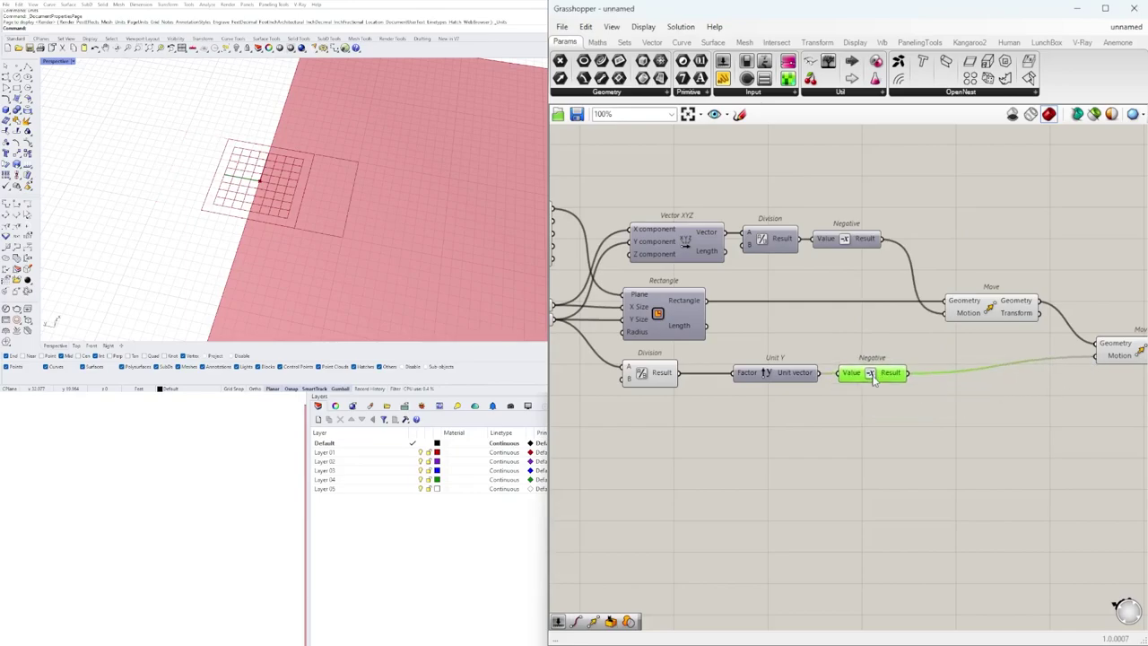
# - Hide the second Move's preview and select the first Move to compare its rectangle
pyautogui.scroll(-2, 1008, 388)
pyautogui.click(1003, 357)
pyautogui.rightClick(1005, 354)
pyautogui.click(1013, 372)
pyautogui.click(888, 326)
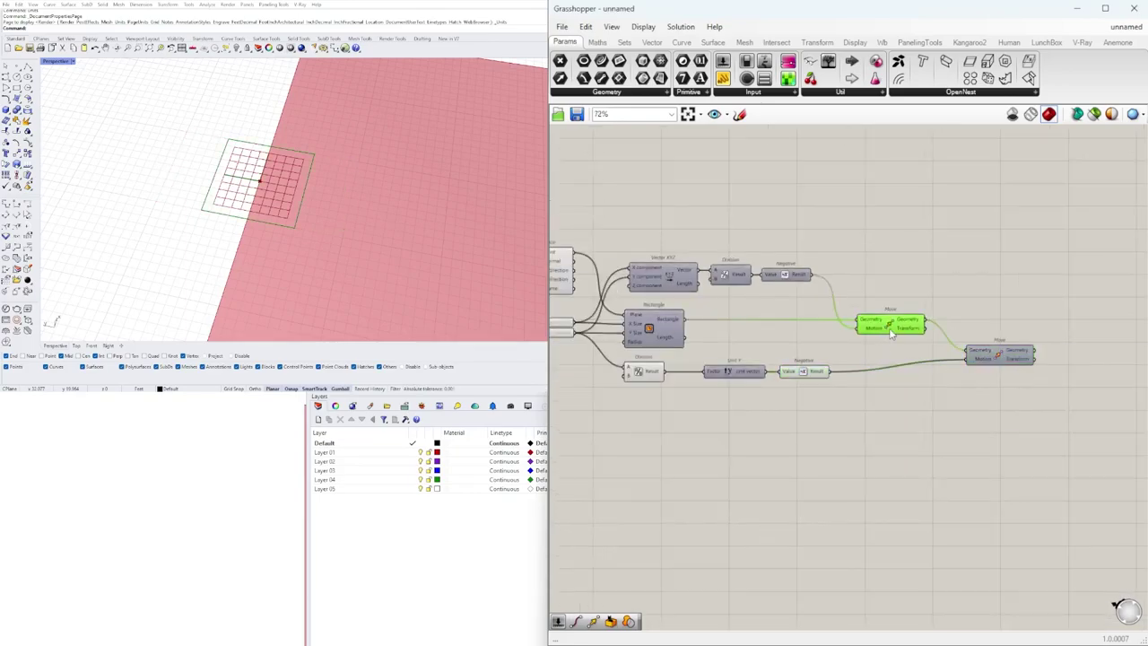
pyautogui.click(934, 265)
# - Turn the second Move's preview back on and inspect its rectangle relative to the surface edge
pyautogui.scroll(-3, 895, 334)
pyautogui.moveTo(897, 335); pyautogui.dragTo(870, 394, button='right')
pyautogui.scroll(2, 870, 395)
pyautogui.moveTo(949, 414); pyautogui.dragTo(944, 423)
pyautogui.rightClick(946, 427)
pyautogui.click(986, 446)
pyautogui.moveTo(671, 433); pyautogui.dragTo(839, 375, button='right')
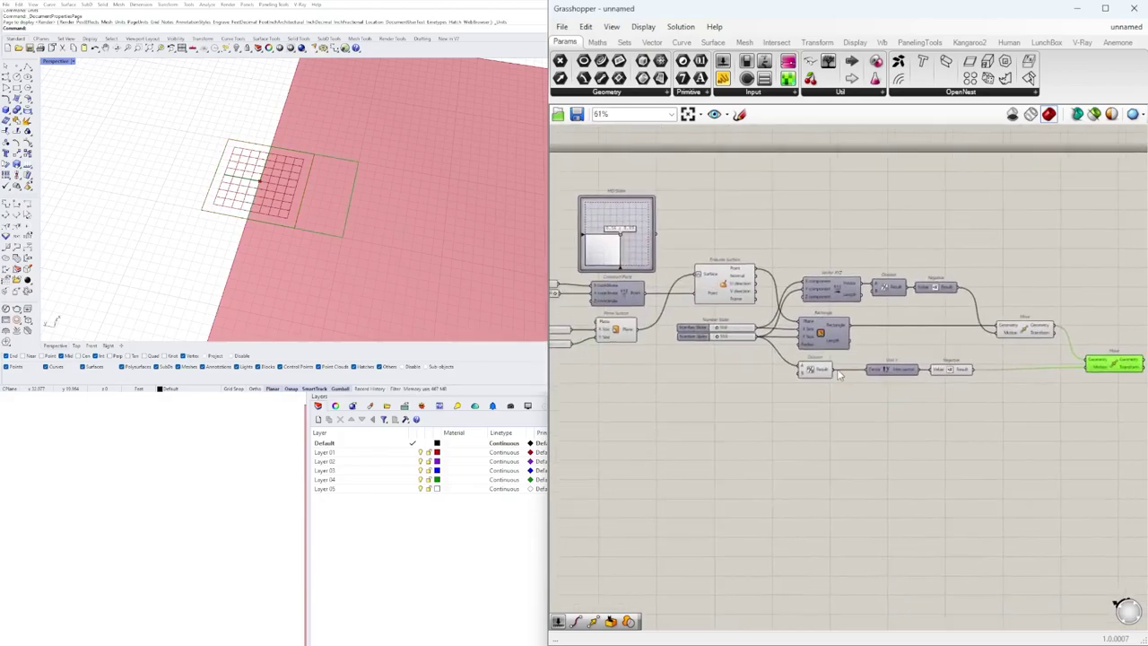
pyautogui.scroll(1, 839, 375)
pyautogui.moveTo(327, 211); pyautogui.dragTo(430, 220, button='right')
pyautogui.scroll(-4, 211, 227)
pyautogui.moveTo(211, 227)
pyautogui.mouseDown(button='right')
pyautogui.moveTo(310, 125)
pyautogui.moveTo(214, 218)
pyautogui.mouseUp(button='right')
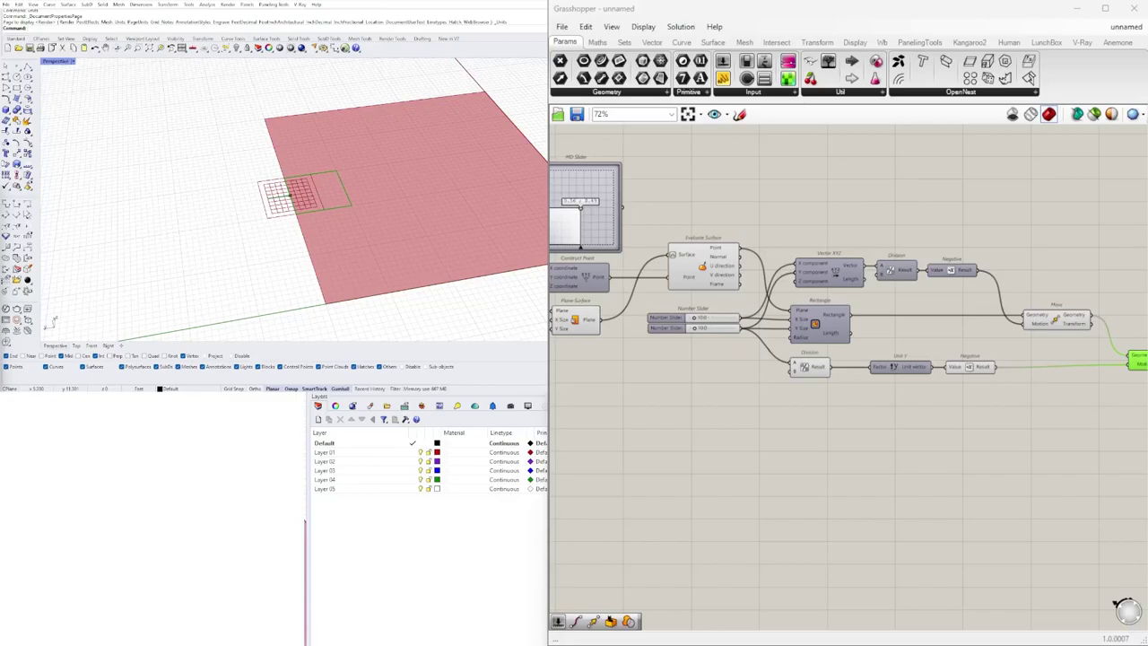
# - Add a Number Slider with value 10 below the two sliders and connect it to the lower Division's A input
pyautogui.moveTo(825, 304); pyautogui.dragTo(875, 284, button='right')
pyautogui.doubleClick(725, 369)
pyautogui.write('10')
pyautogui.press('Return')
pyautogui.scroll(4, 767, 357)
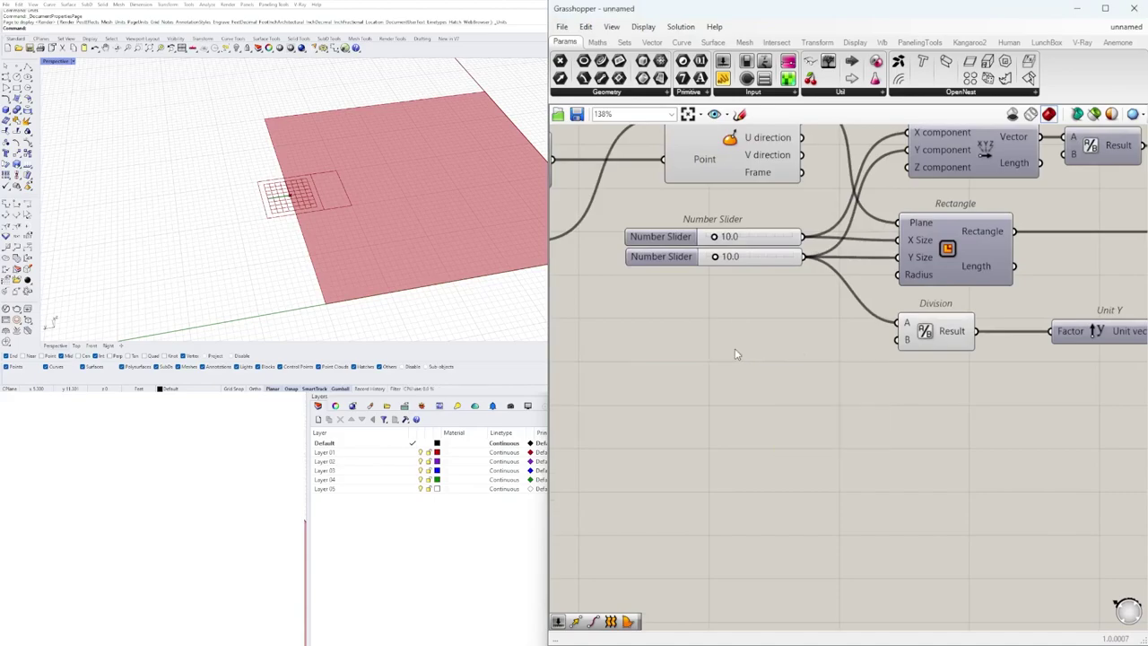
pyautogui.doubleClick(735, 348)
pyautogui.press('Return')
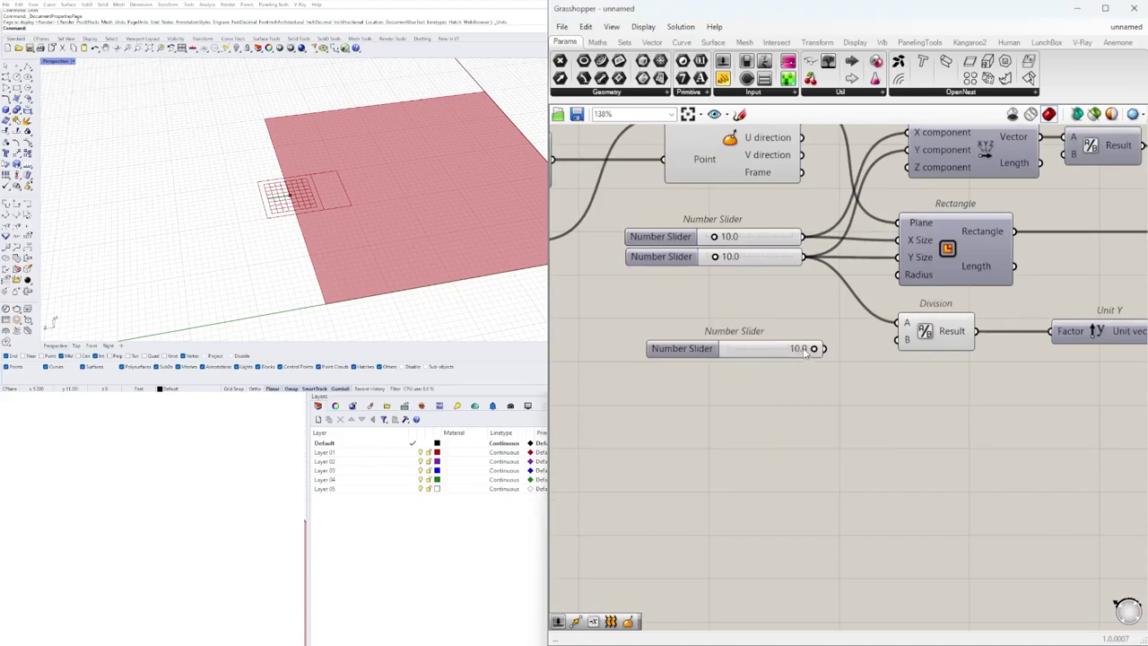
pyautogui.moveTo(824, 348); pyautogui.dragTo(896, 323)
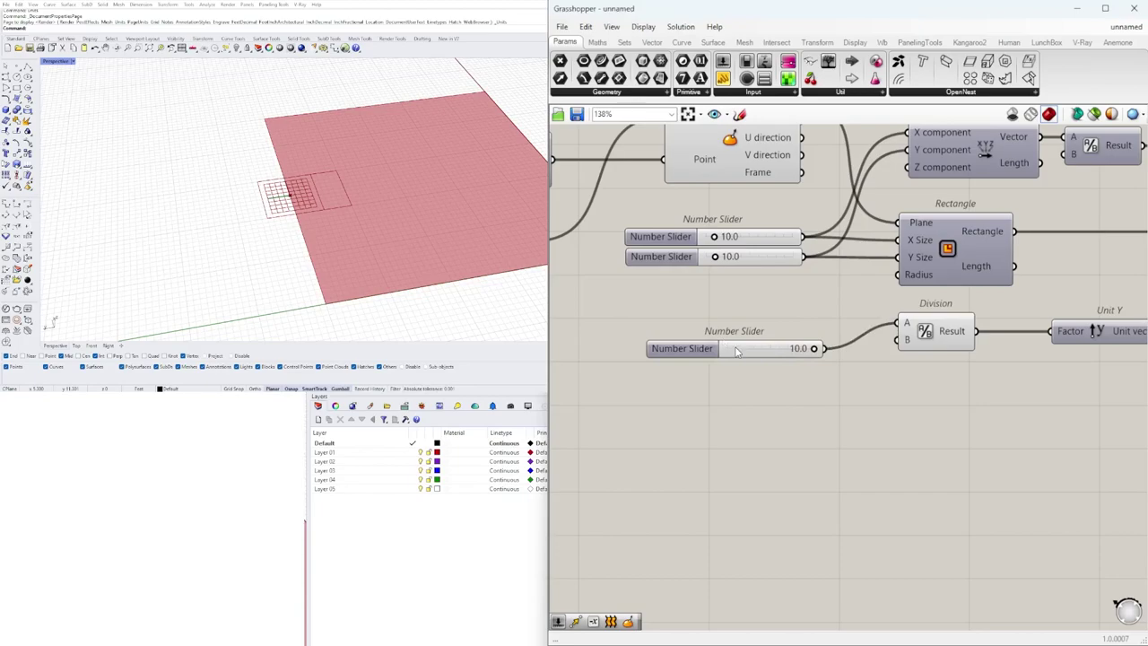
# - Align the new slider with the lower Division and set its value to 0.0
pyautogui.moveTo(736, 350); pyautogui.dragTo(745, 330)
pyautogui.scroll(2, 841, 327)
pyautogui.moveTo(818, 331); pyautogui.dragTo(602, 353)
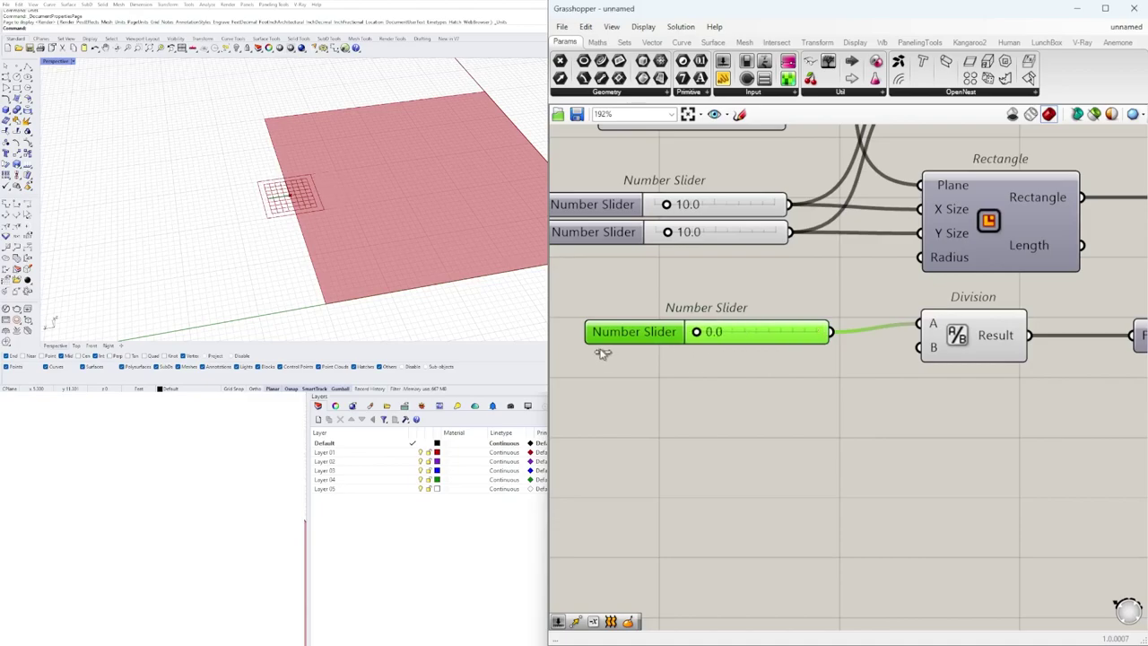
# - Turn off the first Move's preview
pyautogui.scroll(-5, 658, 331)
pyautogui.moveTo(867, 314); pyautogui.dragTo(803, 368, button='right')
pyautogui.moveTo(967, 368); pyautogui.dragTo(806, 369, button='right')
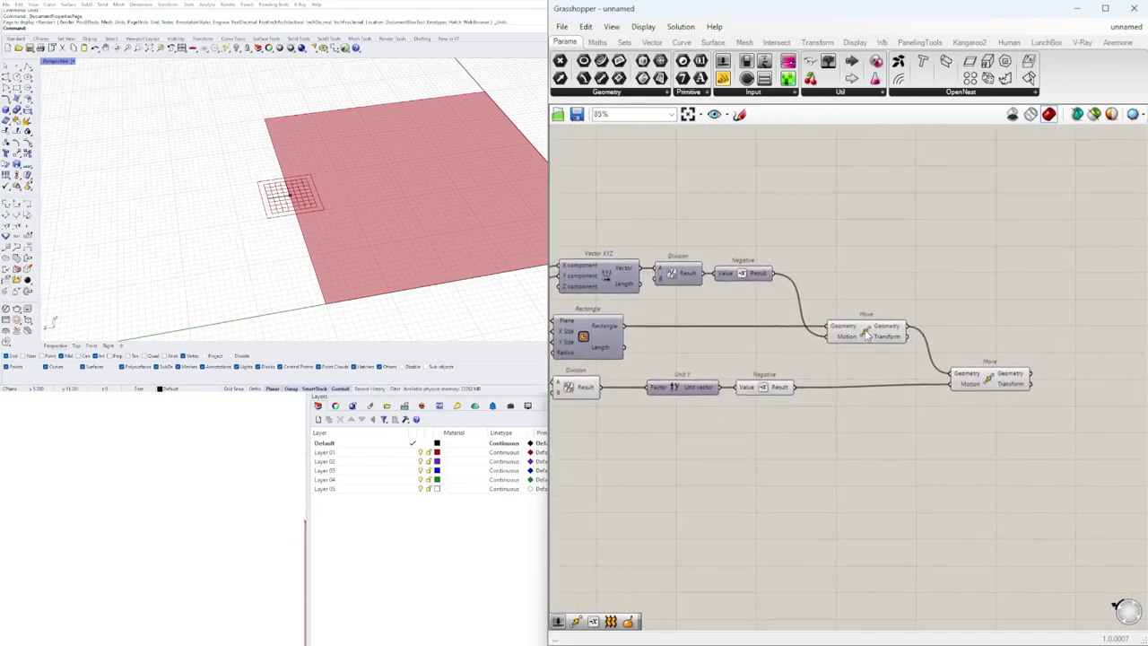
pyautogui.click(865, 331)
pyautogui.rightClick(865, 331)
pyautogui.click(884, 356)
# - Set the lower Number Slider's minimum to -10 and its value to 6.9
pyautogui.moveTo(691, 371); pyautogui.dragTo(1047, 359, button='right')
pyautogui.scroll(9, 834, 373)
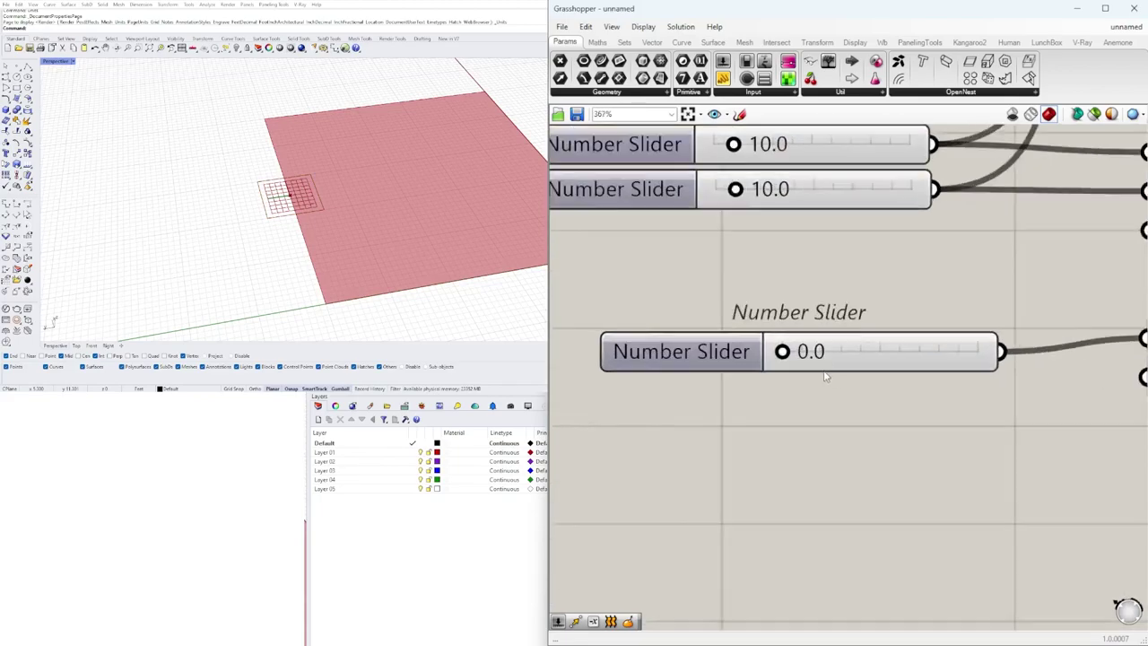
pyautogui.moveTo(769, 348); pyautogui.dragTo(728, 344)
pyautogui.scroll(-8, 728, 344)
pyautogui.doubleClick(771, 371)
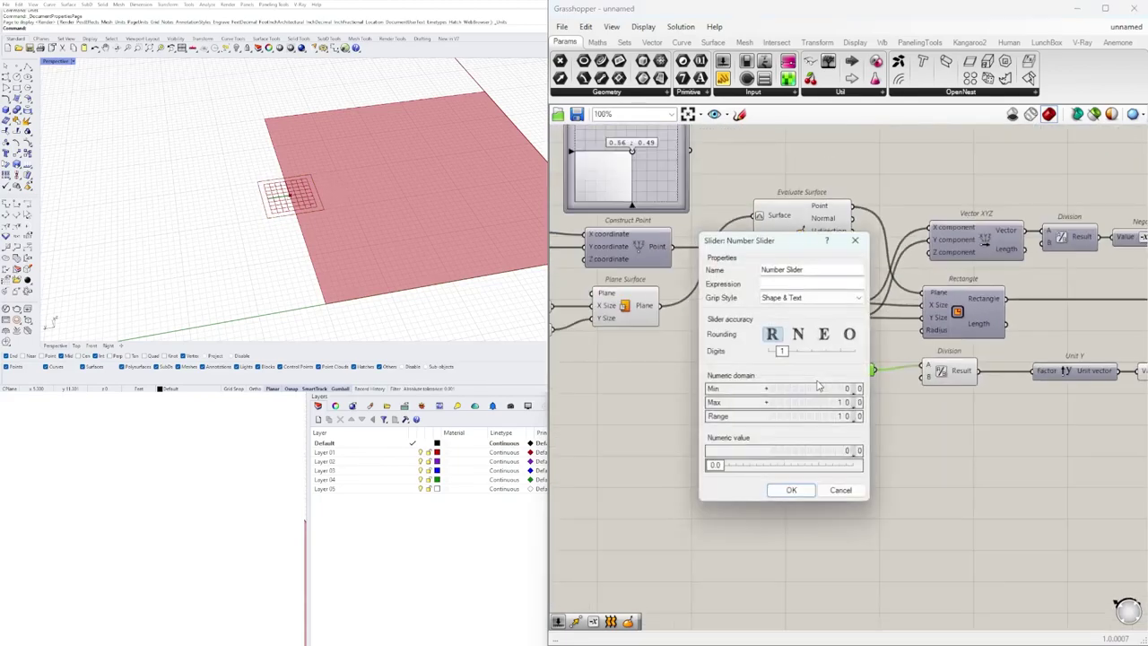
pyautogui.doubleClick(811, 390)
pyautogui.write('-10')
pyautogui.click(791, 490)
pyautogui.scroll(3, 781, 368)
pyautogui.moveTo(852, 365); pyautogui.dragTo(897, 366)
# - Turn off the Evaluate Surface component's preview
pyautogui.scroll(-5, 672, 394)
pyautogui.moveTo(645, 326); pyautogui.dragTo(751, 305, button='right')
pyautogui.click(716, 312)
pyautogui.click(846, 254)
pyautogui.rightClick(848, 251)
pyautogui.click(878, 280)
# - Compare the rectangles output by the first and second Move against the surface edge
pyautogui.moveTo(1056, 318); pyautogui.dragTo(685, 295, button='right')
pyautogui.scroll(2, 1010, 331)
pyautogui.moveTo(907, 335); pyautogui.dragTo(910, 339)
pyautogui.moveTo(317, 151); pyautogui.dragTo(397, 208, button='right')
pyautogui.scroll(3, 805, 329)
pyautogui.scroll(-5, 982, 329)
pyautogui.moveTo(982, 323); pyautogui.dragTo(1001, 309, button='right')
pyautogui.scroll(-3, 978, 316)
pyautogui.scroll(3, 983, 308)
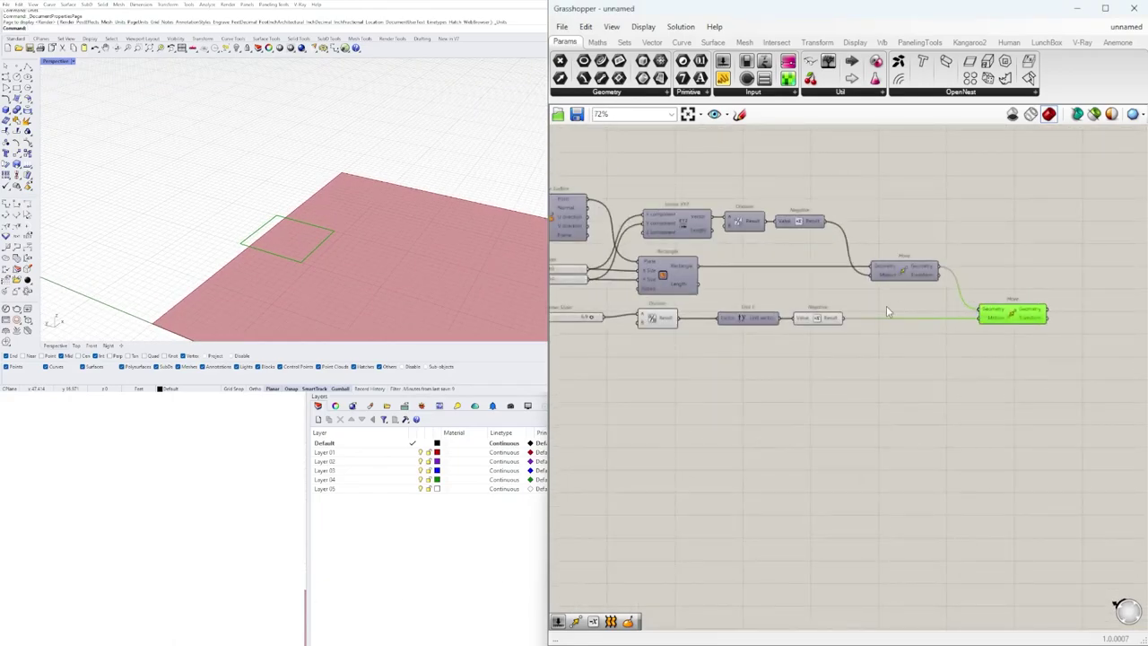
pyautogui.click(902, 264)
pyautogui.click(941, 364)
pyautogui.click(993, 323)
# - Shift the Rectangle, lower slider, Division, Unit Y, Negative and Move components together, away from Evaluate Surface
pyautogui.moveTo(666, 310); pyautogui.dragTo(876, 284, button='right')
pyautogui.scroll(-2, 876, 285)
pyautogui.moveTo(1081, 345); pyautogui.dragTo(1009, 361, button='right')
pyautogui.moveTo(1082, 382); pyautogui.dragTo(791, 260)
pyautogui.scroll(2, 785, 264)
pyautogui.keyDown('shift'); pyautogui.click(687, 310); pyautogui.keyUp('shift')
pyautogui.moveTo(688, 310); pyautogui.dragTo(723, 322)
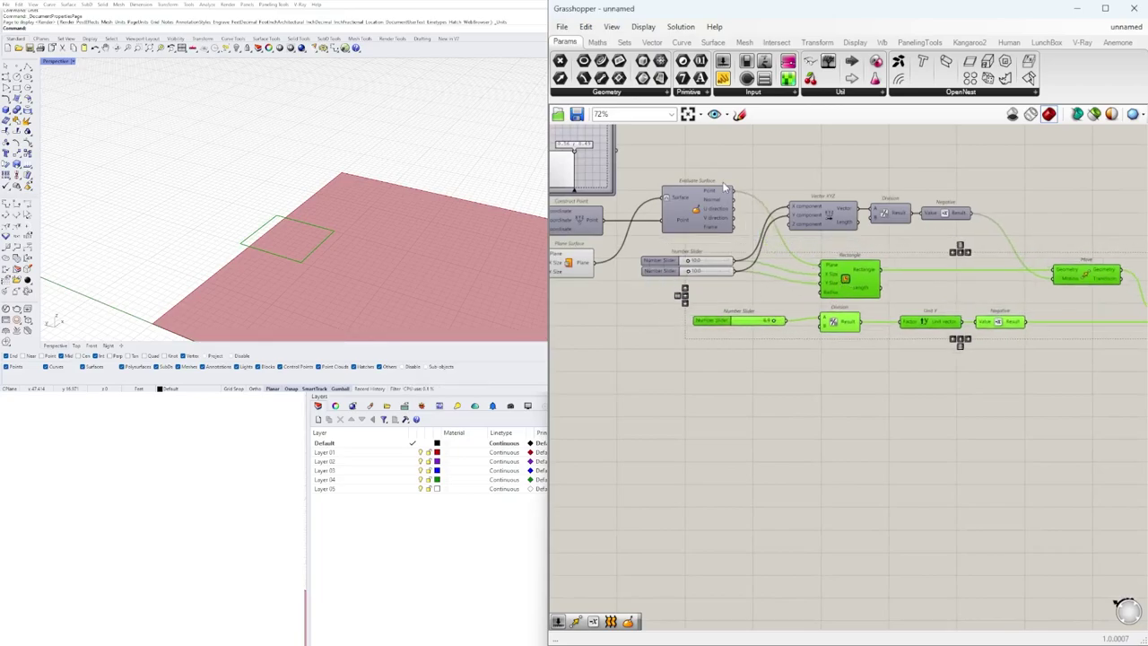
# - Insert a Relay on the wire between Evaluate Surface's Point output and Rectangle's Plane input
pyautogui.click(769, 218)
pyautogui.scroll(3, 781, 233)
pyautogui.doubleClick(778, 244)
# - Place a point object on the red surface in the Rhino Perspective viewport
pyautogui.scroll(-7, 316, 176)
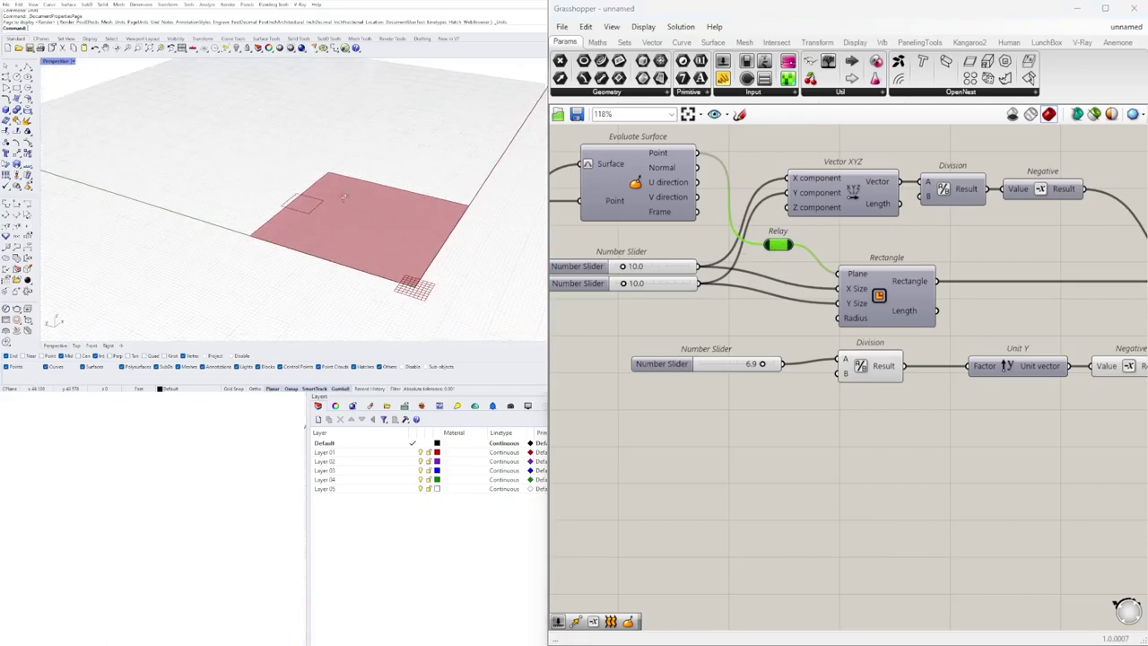
pyautogui.moveTo(316, 176); pyautogui.dragTo(291, 206, button='right')
pyautogui.click(18, 66)
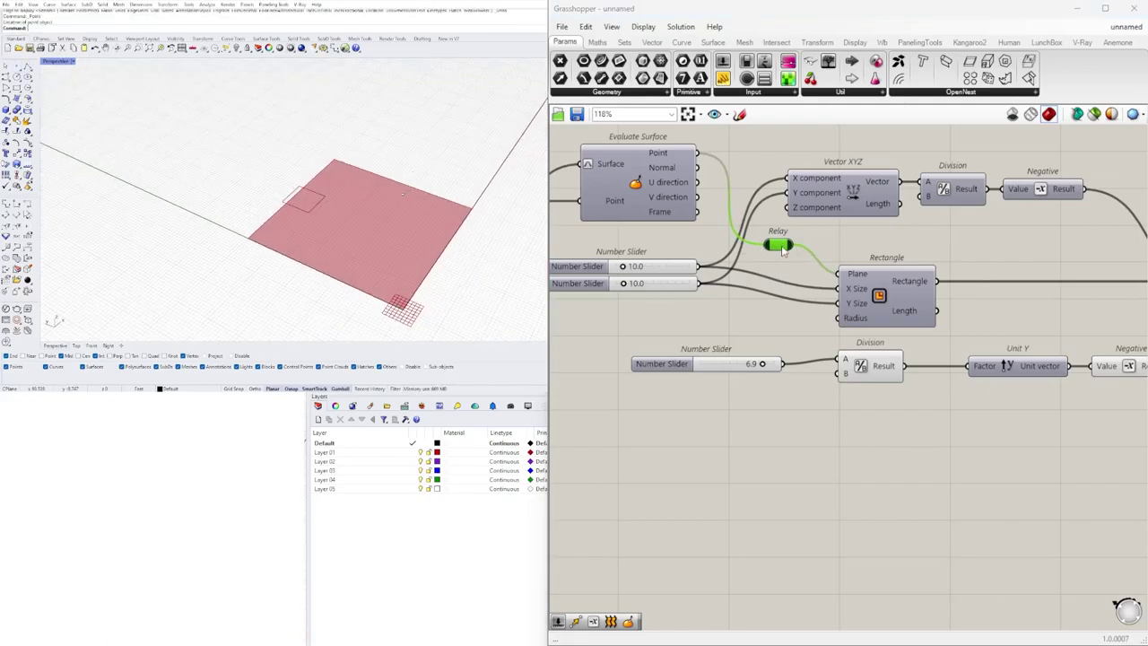
# - Move the Relay next to Evaluate Surface's Point output and shift the downstream components farther away to make room
pyautogui.scroll(4, 821, 230)
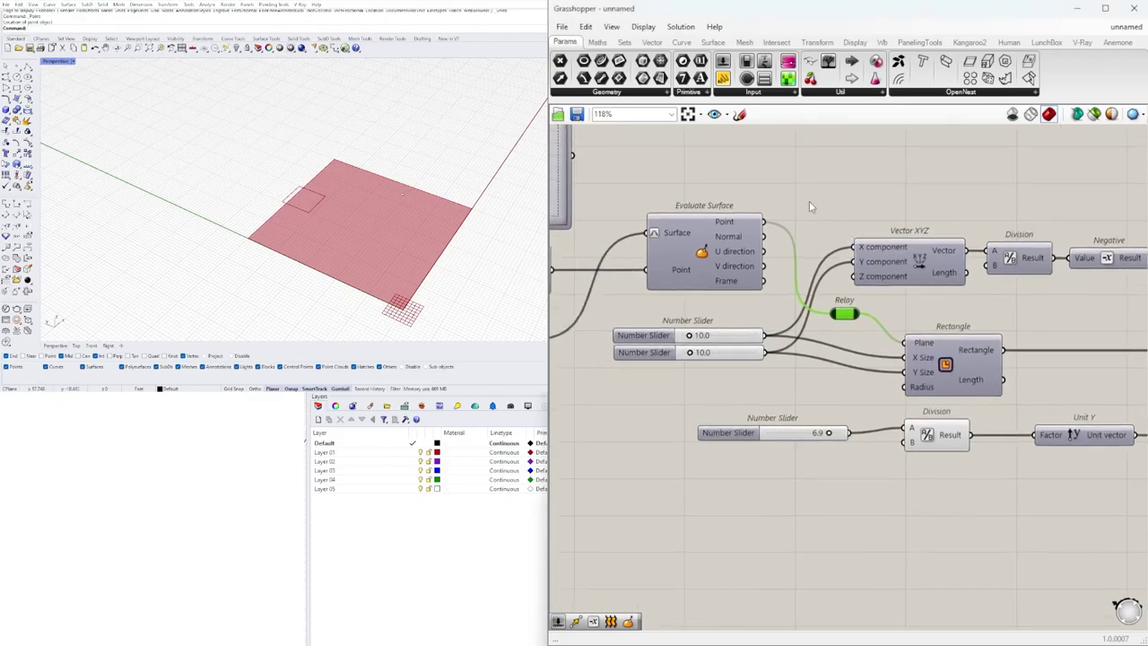
pyautogui.moveTo(864, 351); pyautogui.dragTo(798, 211)
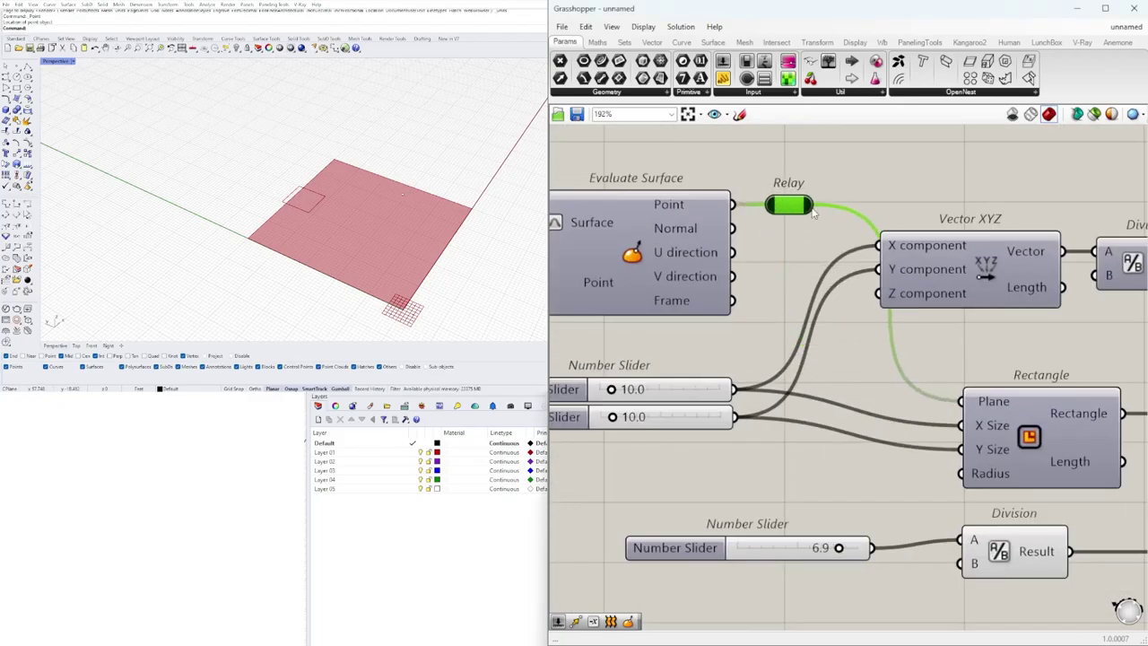
pyautogui.scroll(-8, 798, 211)
pyautogui.moveTo(1005, 403); pyautogui.dragTo(706, 247)
pyautogui.scroll(6, 706, 247)
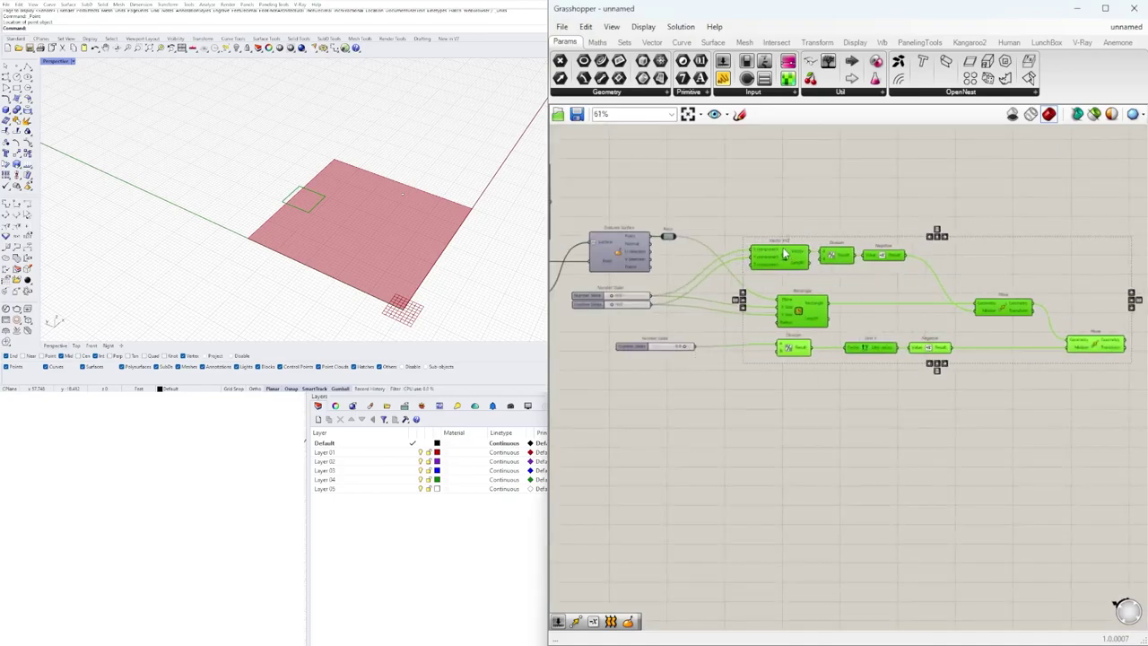
# - Add a Point parameter and wire it between Evaluate Surface's Point output and Rectangle's Plane input
pyautogui.doubleClick(638, 276)
pyautogui.write('point')
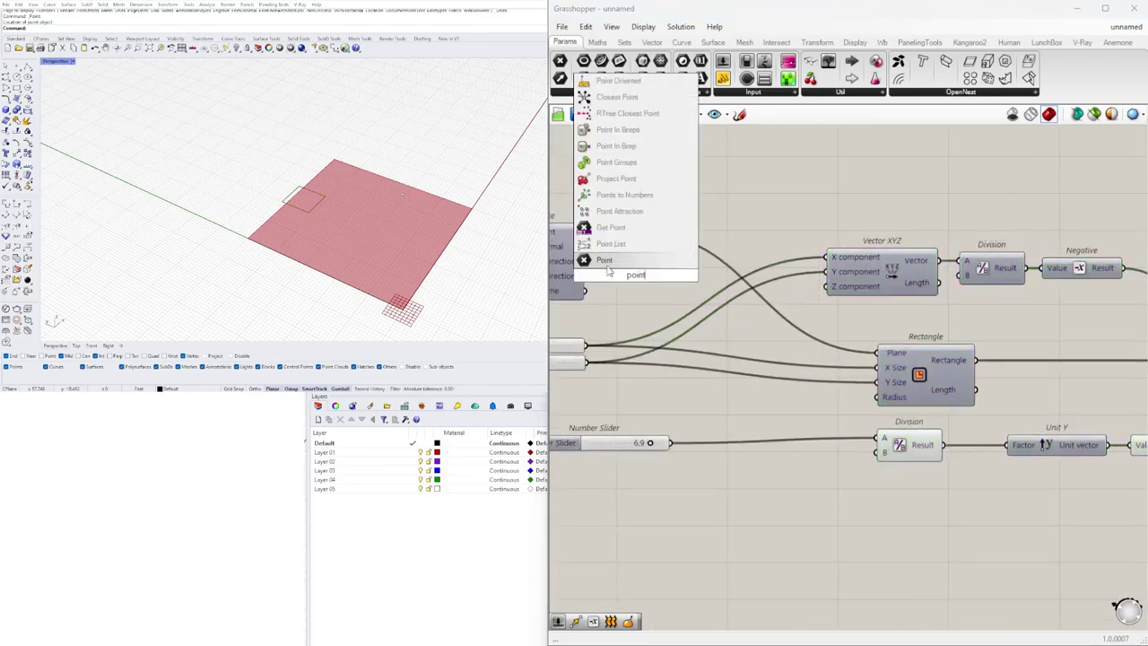
pyautogui.press('Return')
pyautogui.moveTo(628, 267); pyautogui.dragTo(680, 292)
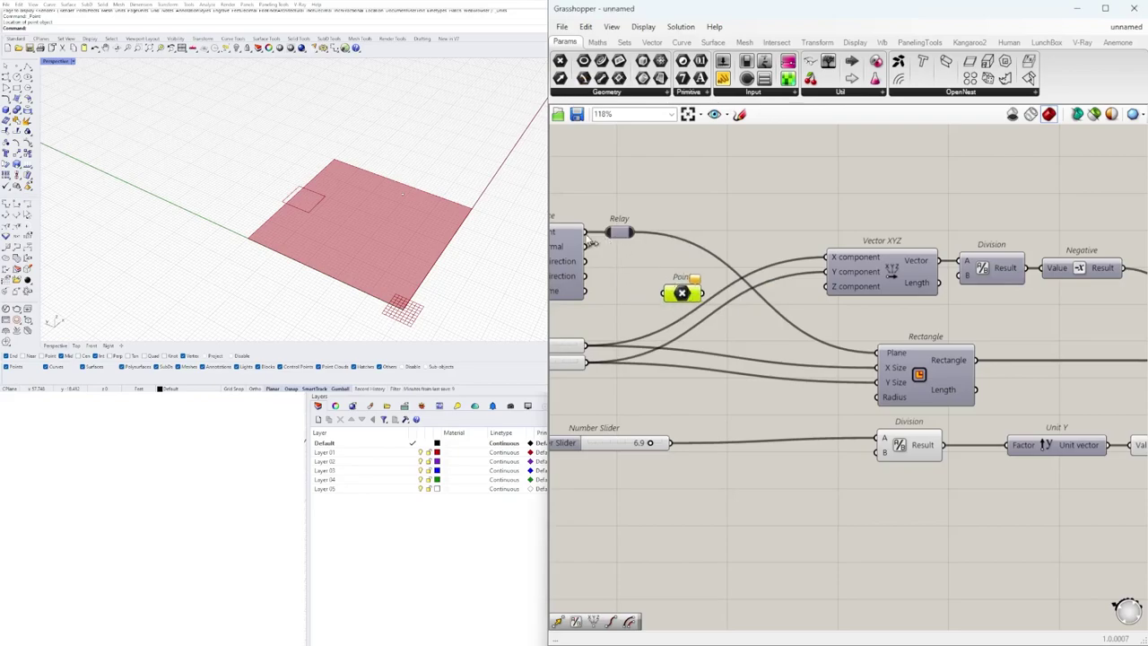
pyautogui.moveTo(590, 242); pyautogui.dragTo(879, 354)
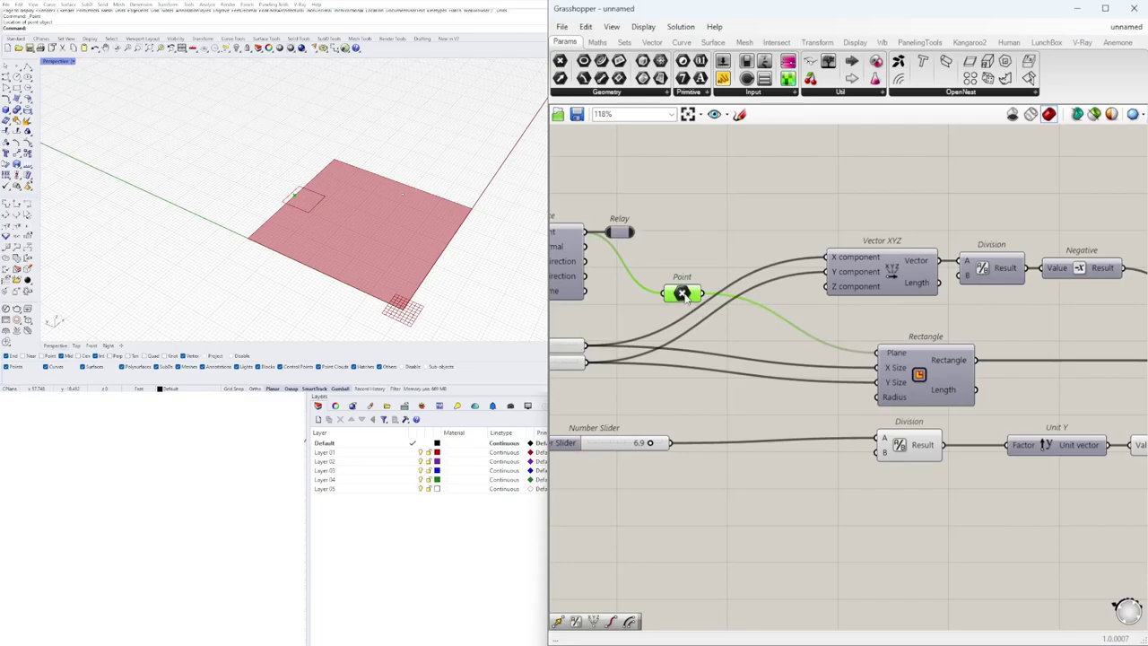
# - Reposition the Point parameter slightly and delete the unused Relay
pyautogui.moveTo(684, 296); pyautogui.dragTo(682, 278)
pyautogui.click(622, 233)
pyautogui.press('Delete')
# - Assign the Rhino point on the surface to the Point parameter in place of the Evaluate Surface input
pyautogui.click(681, 279)
pyautogui.click(404, 189)
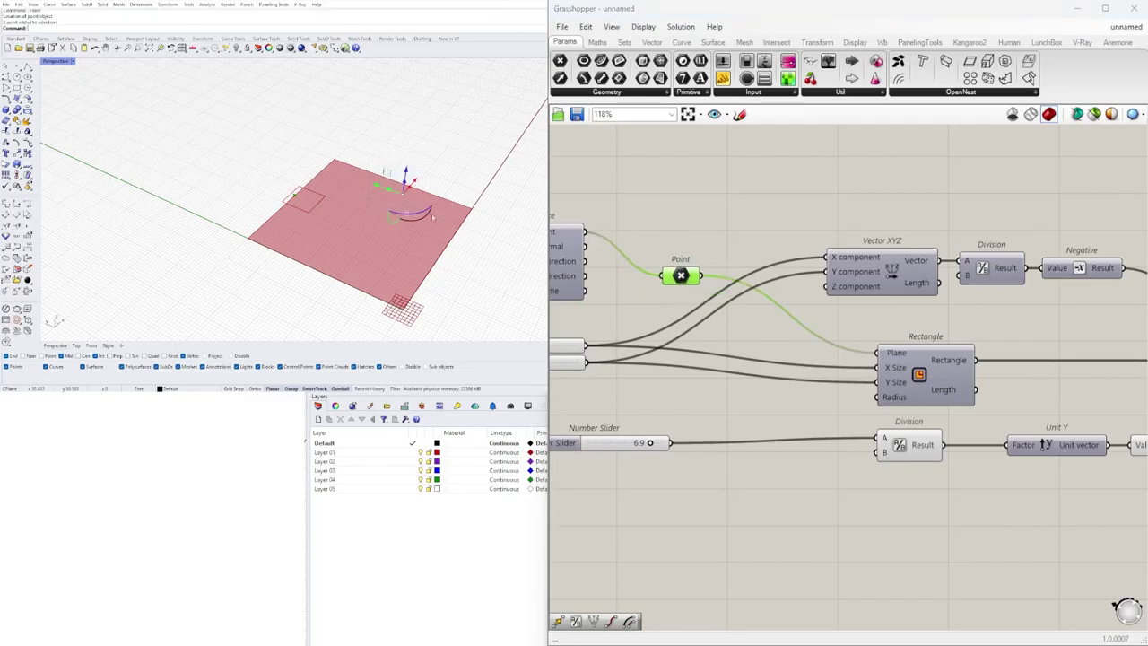
pyautogui.rightClick(680, 275)
pyautogui.click(723, 465)
pyautogui.scroll(5, 328, 206)
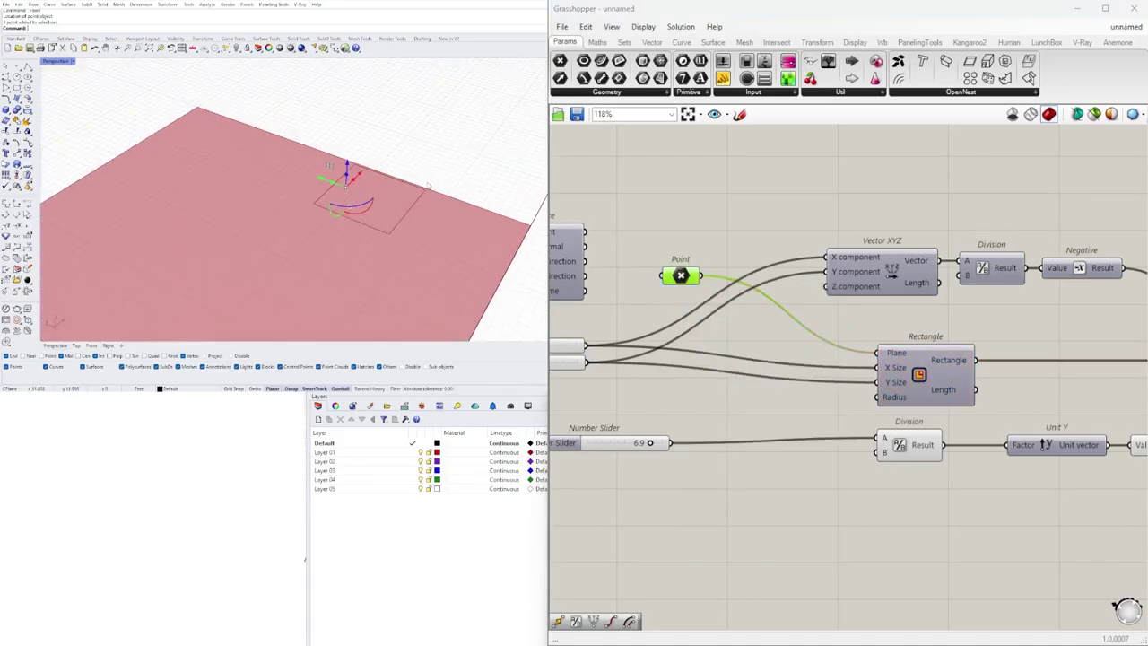
pyautogui.scroll(-5, 328, 205)
pyautogui.moveTo(328, 205)
pyautogui.mouseDown(button='right')
pyautogui.moveTo(269, 203)
pyautogui.moveTo(314, 193)
pyautogui.mouseUp(button='right')
pyautogui.scroll(-3, 858, 363)
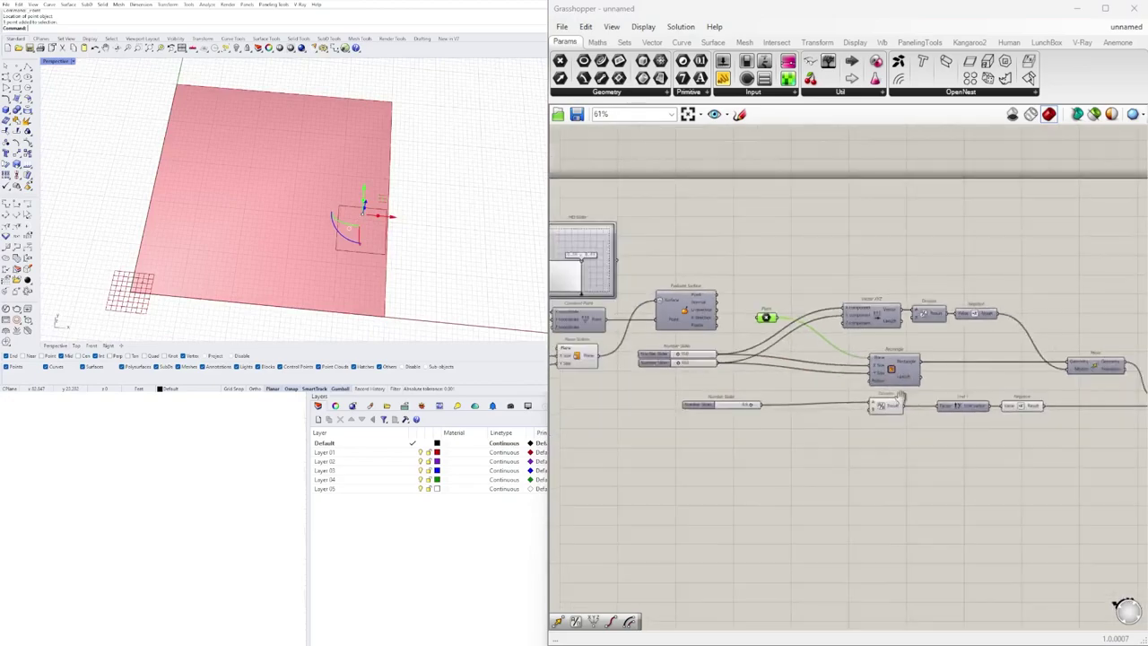
# - Move the lower Number Slider beside its Division and set its value to -10.0
pyautogui.scroll(3, 815, 388)
pyautogui.moveTo(603, 432); pyautogui.dragTo(730, 418)
pyautogui.scroll(2, 790, 413)
pyautogui.moveTo(828, 411); pyautogui.dragTo(784, 420)
pyautogui.scroll(-4, 804, 435)
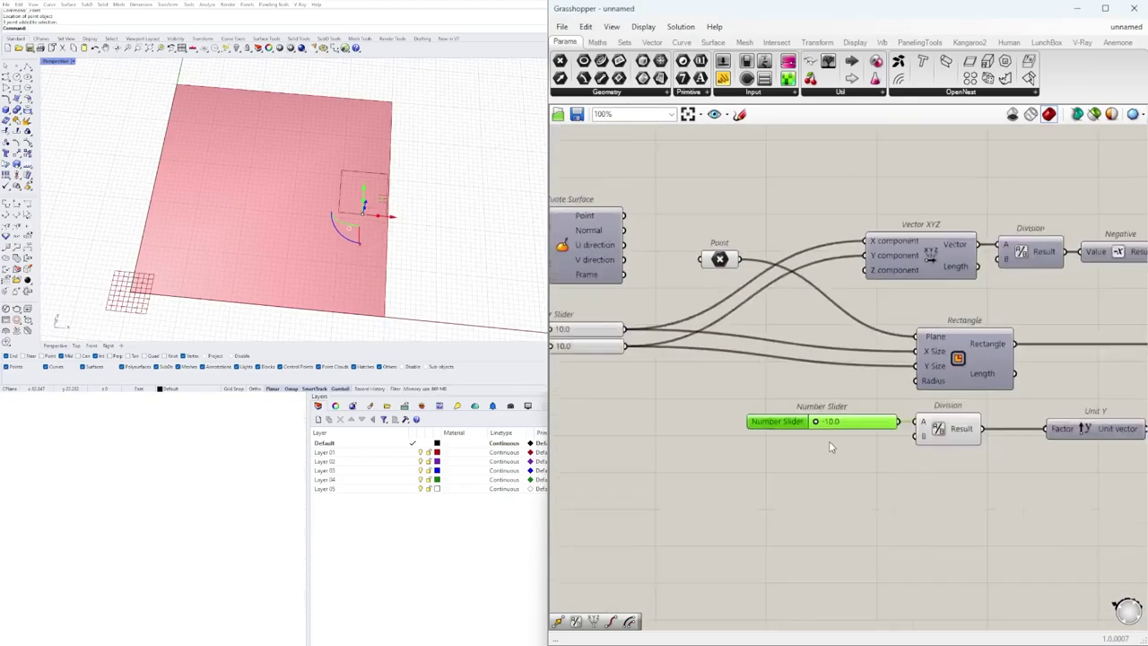
pyautogui.moveTo(1077, 431); pyautogui.dragTo(937, 435, button='right')
pyautogui.moveTo(1014, 436); pyautogui.dragTo(1014, 432, button='right')
pyautogui.click(975, 436)
pyautogui.moveTo(431, 215); pyautogui.dragTo(480, 223, button='right')
# - Turn the Evaluate Surface component's preview back on
pyautogui.scroll(-2, 866, 350)
pyautogui.moveTo(807, 376); pyautogui.dragTo(1013, 390, button='right')
pyautogui.scroll(4, 646, 381)
pyautogui.moveTo(619, 386); pyautogui.dragTo(881, 393, button='right')
pyautogui.moveTo(1065, 285); pyautogui.dragTo(898, 312, button='right')
pyautogui.click(922, 328)
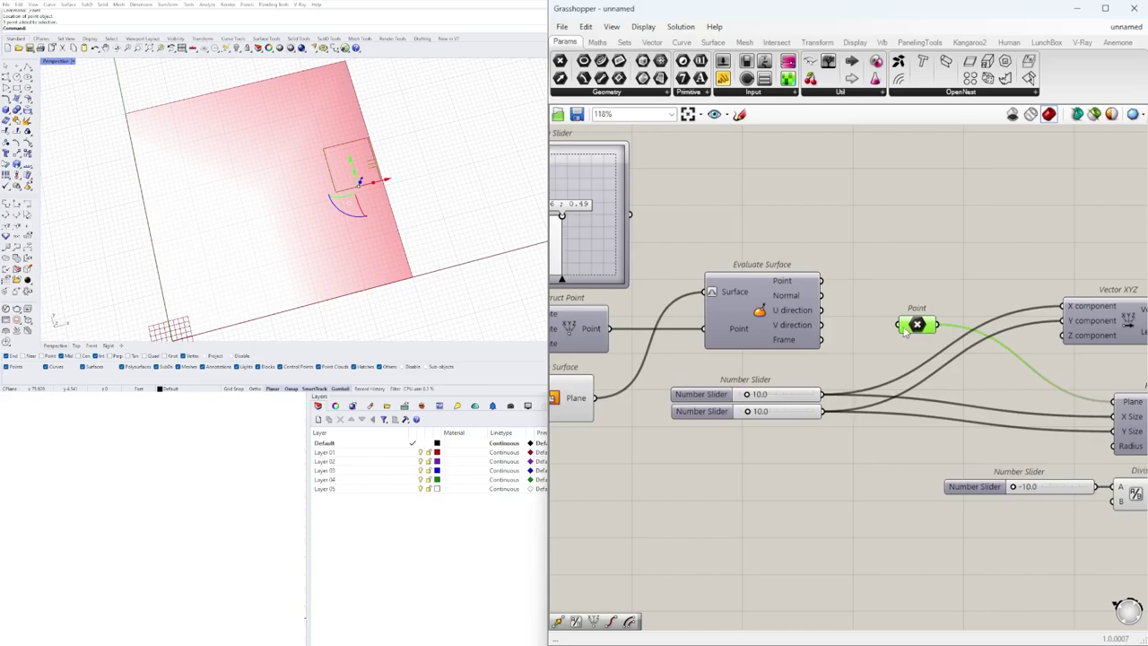
pyautogui.rightClick(756, 310)
pyautogui.click(768, 333)
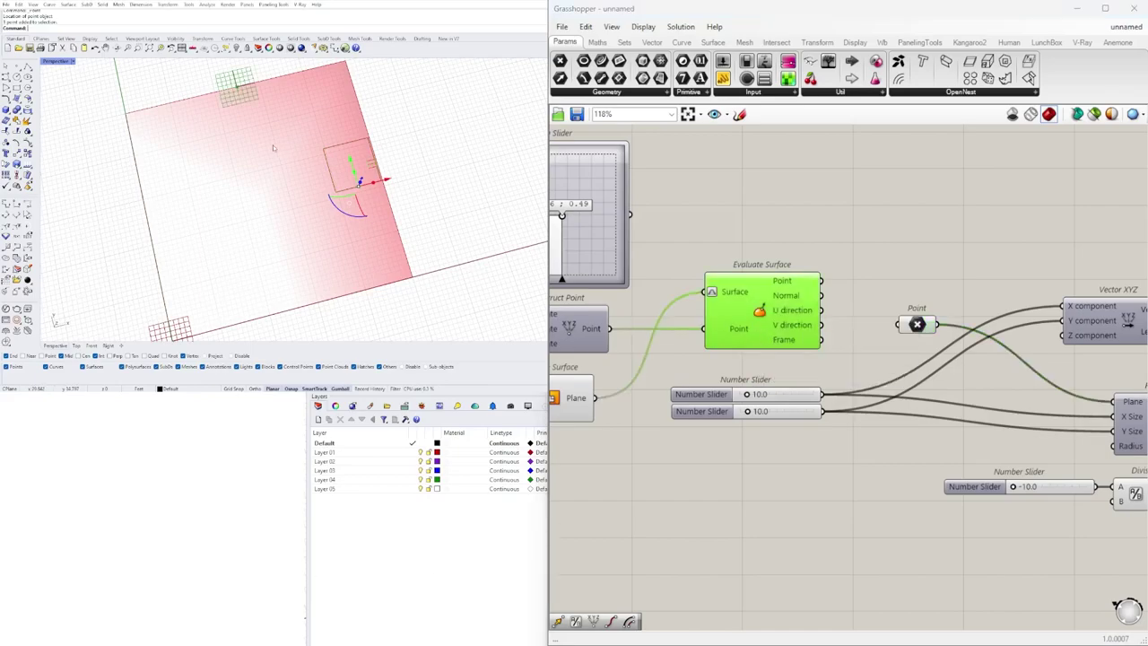
# - Reconnect Evaluate Surface's Point output to the Point parameter's input
pyautogui.scroll(-4, 276, 148)
pyautogui.keyDown('shift'); pyautogui.moveTo(281, 129); pyautogui.dragTo(296, 175, button='right'); pyautogui.keyUp('shift')
pyautogui.moveTo(330, 224); pyautogui.dragTo(436, 186, button='right')
pyautogui.moveTo(829, 283); pyautogui.dragTo(746, 308, button='right')
pyautogui.moveTo(740, 307); pyautogui.dragTo(818, 349)
pyautogui.scroll(-2, 819, 351)
pyautogui.moveTo(1044, 515); pyautogui.dragTo(798, 476, button='right')
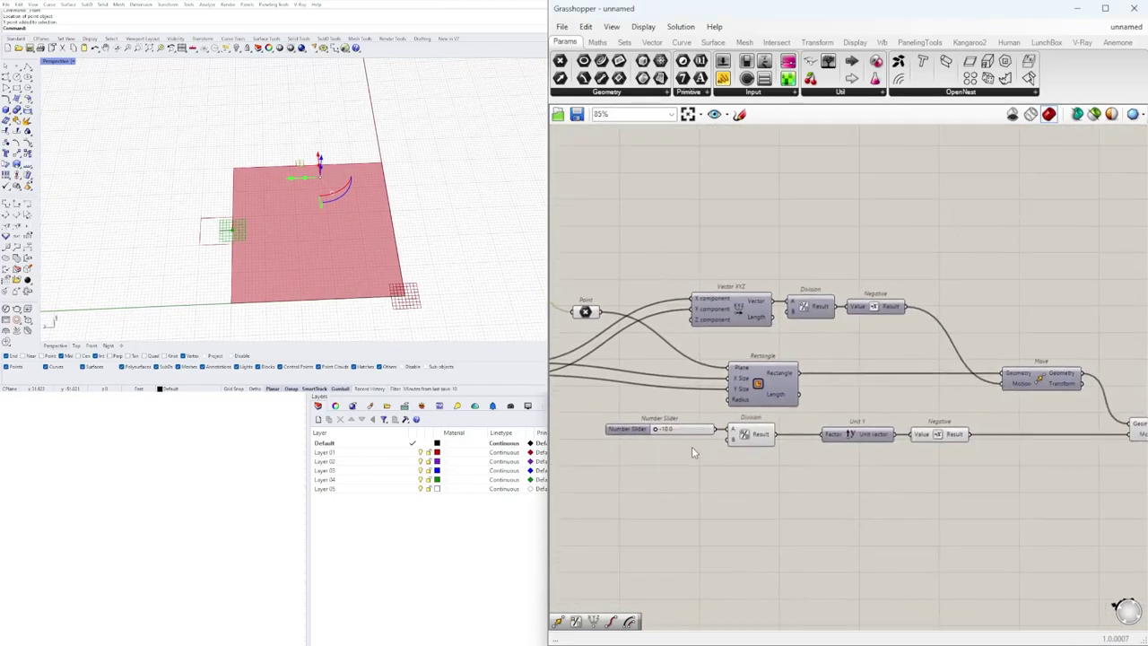
# - Set the lower Number Slider feeding the Division to 0
pyautogui.scroll(5, 666, 426)
pyautogui.click(671, 437)
pyautogui.doubleClick(673, 433)
pyautogui.write('0')
pyautogui.press('Return')
pyautogui.scroll(-5, 667, 289)
# - Connect Evaluate Surface's Point output directly to Rectangle's Plane input and delete the Point parameter
pyautogui.moveTo(614, 274); pyautogui.dragTo(868, 366, button='right')
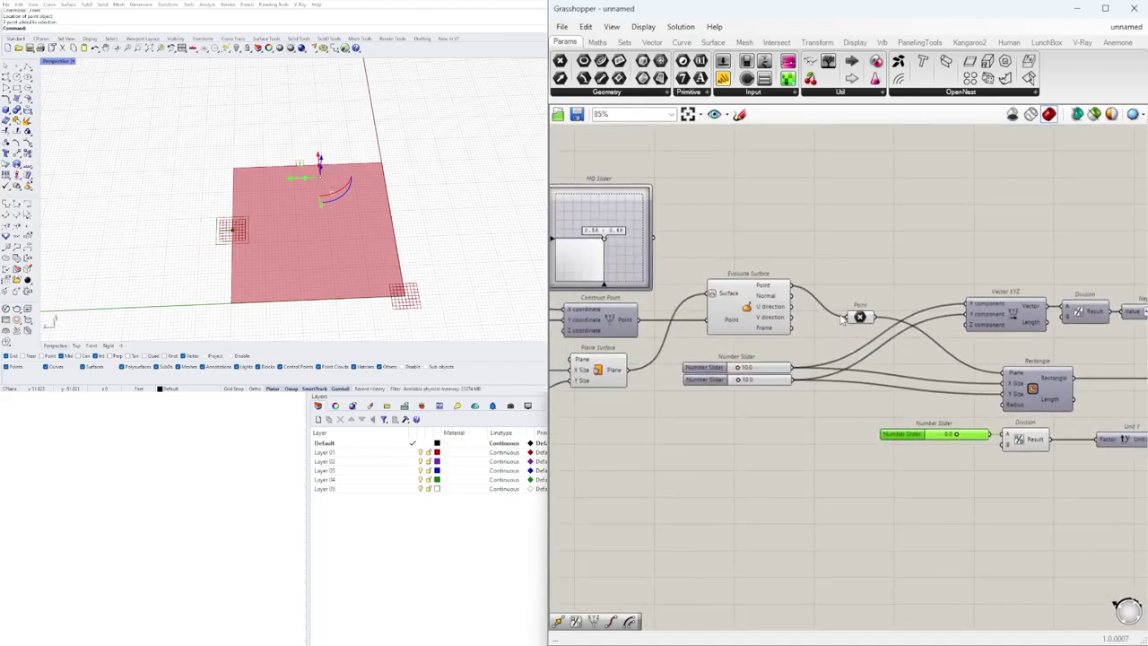
pyautogui.moveTo(780, 290); pyautogui.dragTo(728, 289, button='right')
pyautogui.click(808, 313)
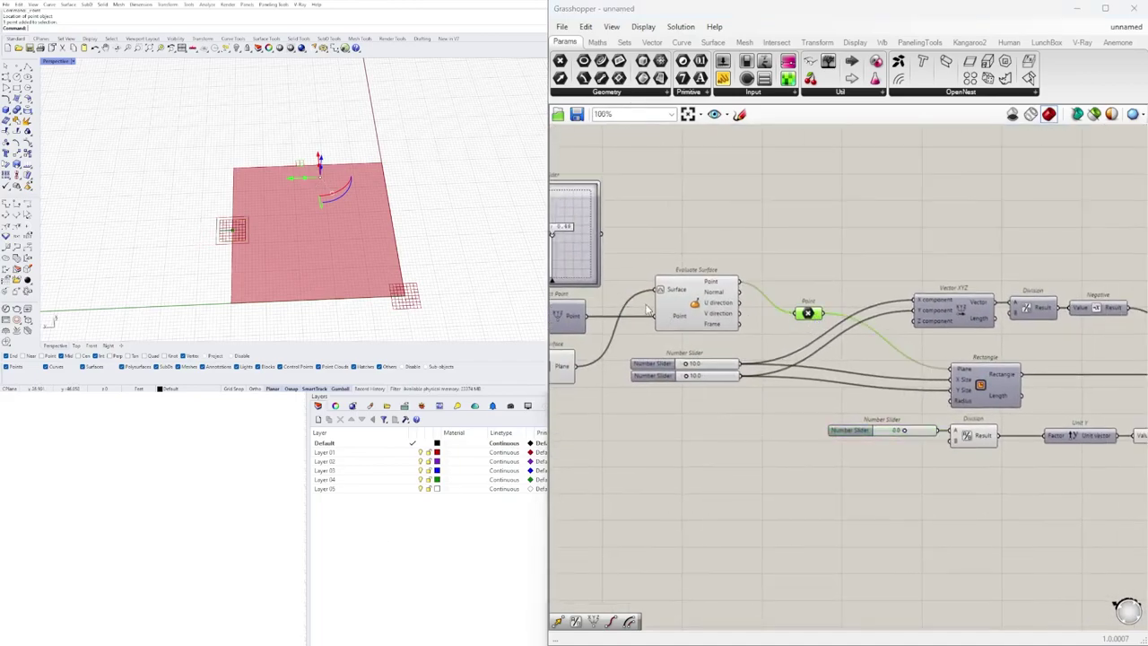
pyautogui.scroll(1, 646, 309)
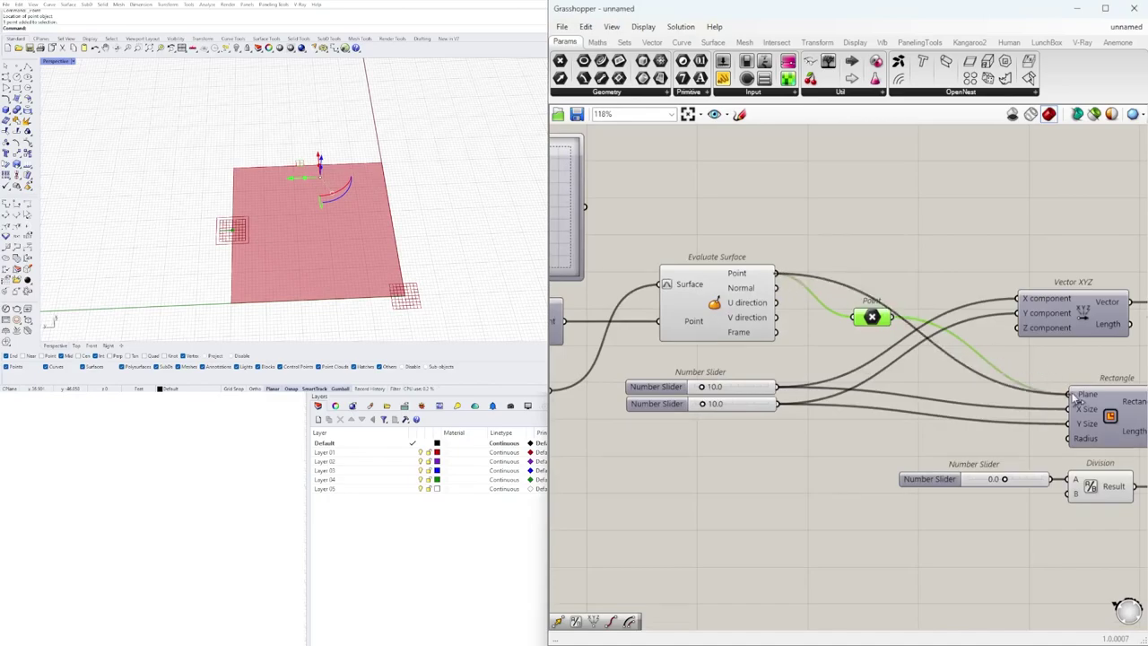
pyautogui.moveTo(875, 316); pyautogui.dragTo(874, 218)
pyautogui.press('Delete')
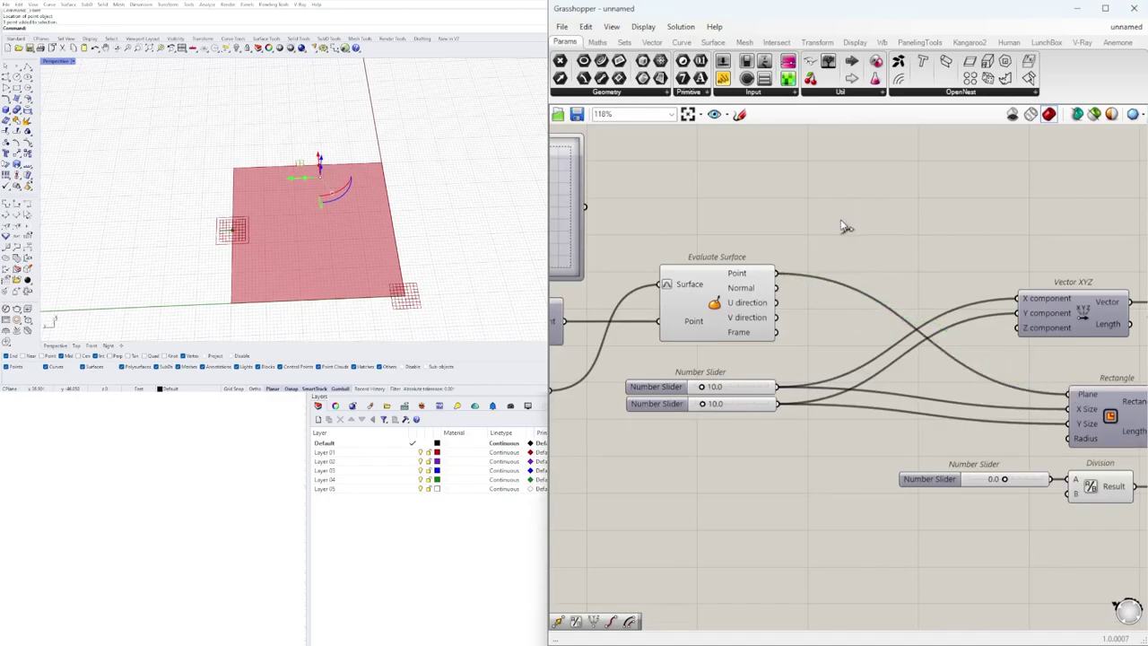
# - Move the Rectangle component closer beneath Vector XYZ to tidy the graph
pyautogui.scroll(-4, 812, 285)
pyautogui.scroll(2, 846, 346)
pyautogui.moveTo(616, 281); pyautogui.dragTo(709, 298, button='right')
pyautogui.click(709, 297)
pyautogui.moveTo(973, 316); pyautogui.dragTo(816, 317, button='right')
pyautogui.scroll(-3, 820, 317)
pyautogui.scroll(3, 806, 349)
pyautogui.moveTo(819, 331); pyautogui.dragTo(795, 318)
pyautogui.click(884, 403)
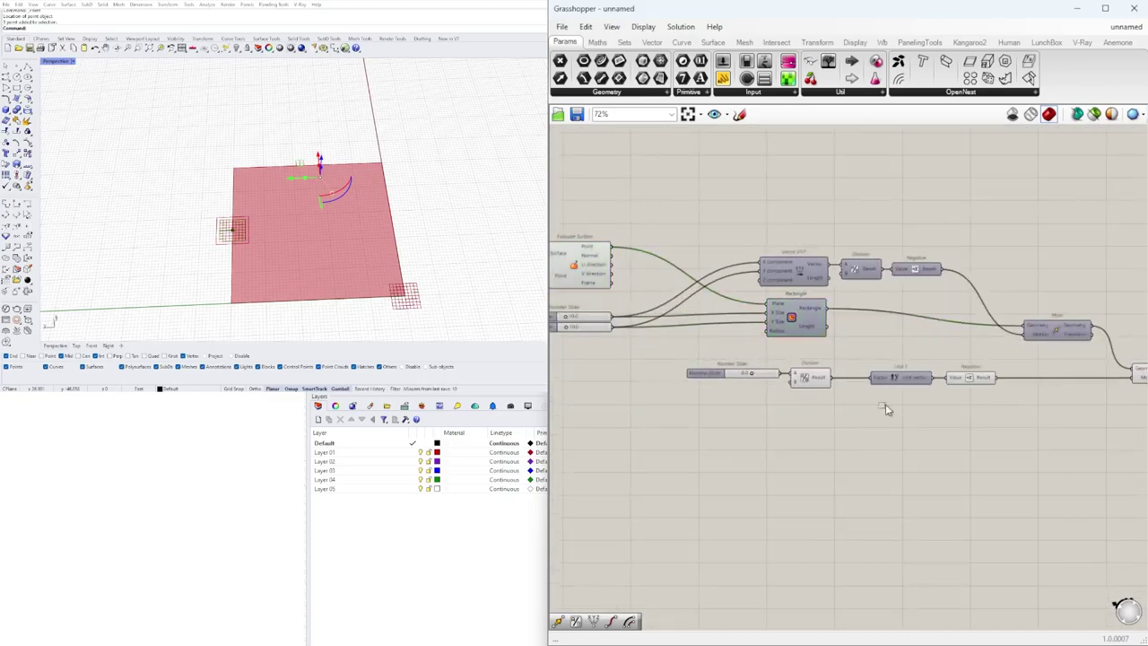
# - Bring the Y-offset row closer beneath Rectangle and place the first Move level with Rectangle's output
pyautogui.scroll(-3, 884, 403)
pyautogui.moveTo(1078, 446); pyautogui.dragTo(818, 375)
pyautogui.scroll(3, 802, 397)
pyautogui.keyDown('shift'); pyautogui.moveTo(876, 472); pyautogui.dragTo(706, 395); pyautogui.keyUp('shift')
pyautogui.moveTo(1024, 345); pyautogui.dragTo(997, 328)
pyautogui.click(996, 278)
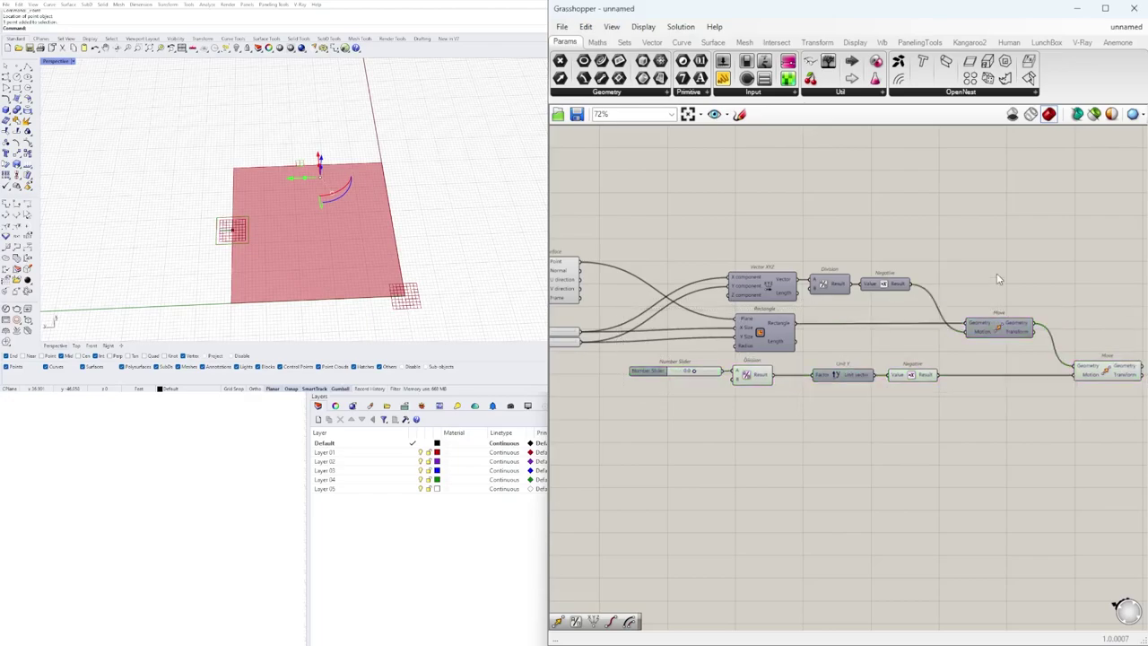
# - Move the Number Slider and Division closer to Unit Y, lining the row up with the second Move's Motion input
pyautogui.moveTo(735, 424); pyautogui.dragTo(664, 359)
pyautogui.scroll(3, 759, 369)
pyautogui.moveTo(758, 369); pyautogui.dragTo(809, 369)
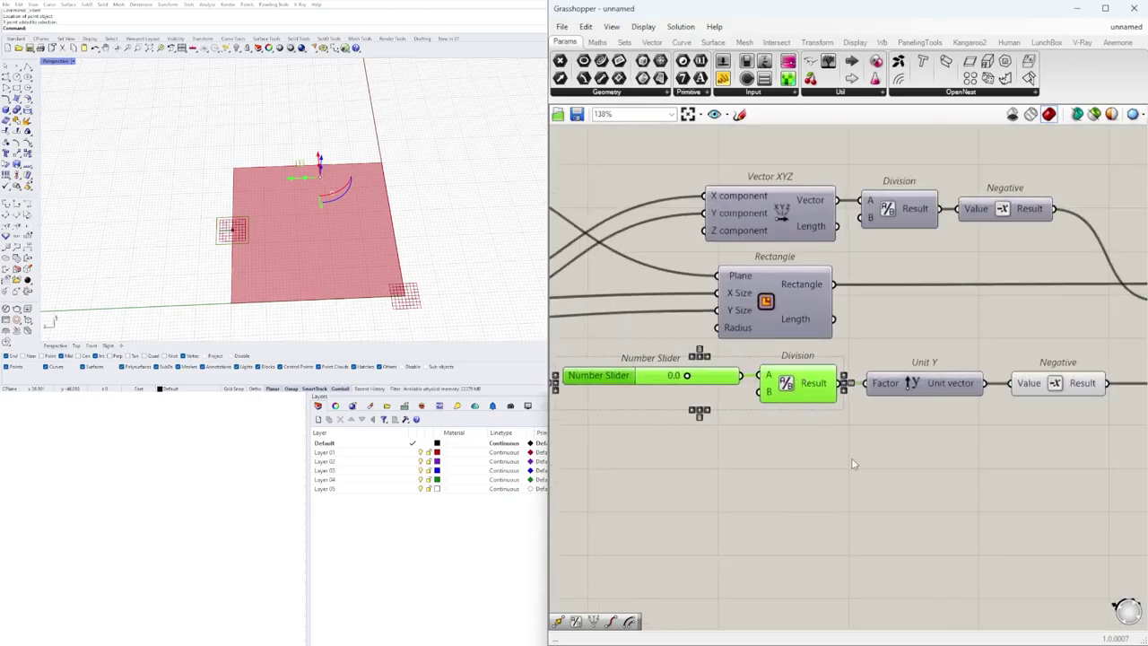
pyautogui.click(851, 463)
pyautogui.scroll(-3, 951, 458)
pyautogui.moveTo(959, 458); pyautogui.dragTo(785, 452, button='right')
pyautogui.moveTo(853, 468); pyautogui.dragTo(796, 413)
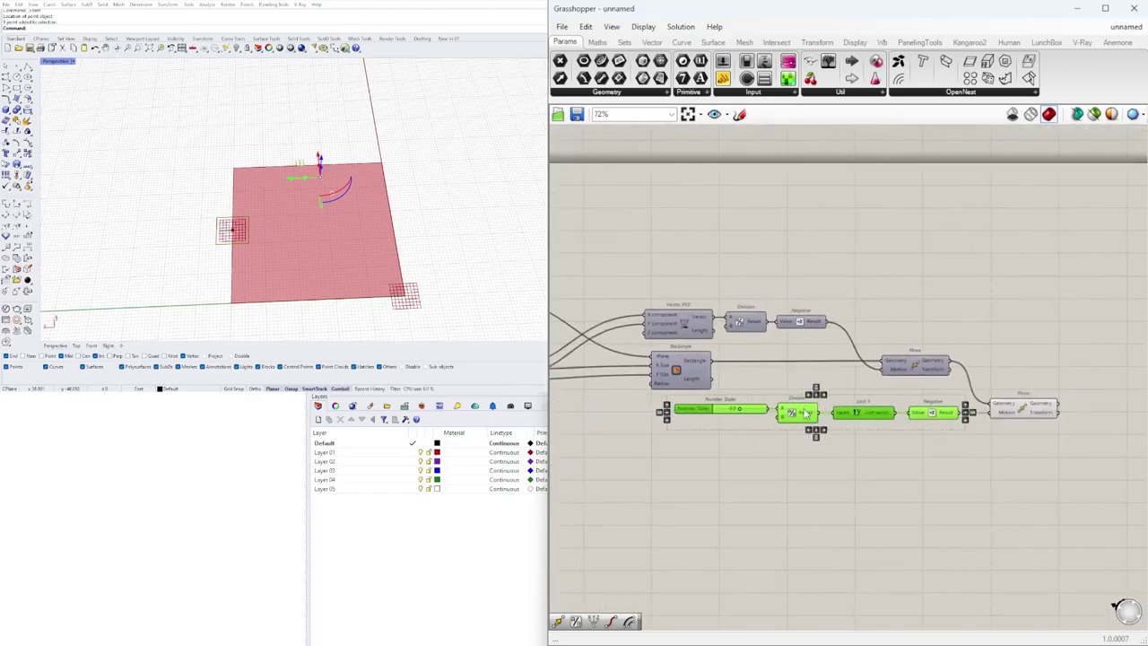
pyautogui.click(879, 469)
pyautogui.scroll(3, 965, 406)
# - Add an Offset Curve component and connect the second Move's Geometry output to its Curve input
pyautogui.click(1031, 416)
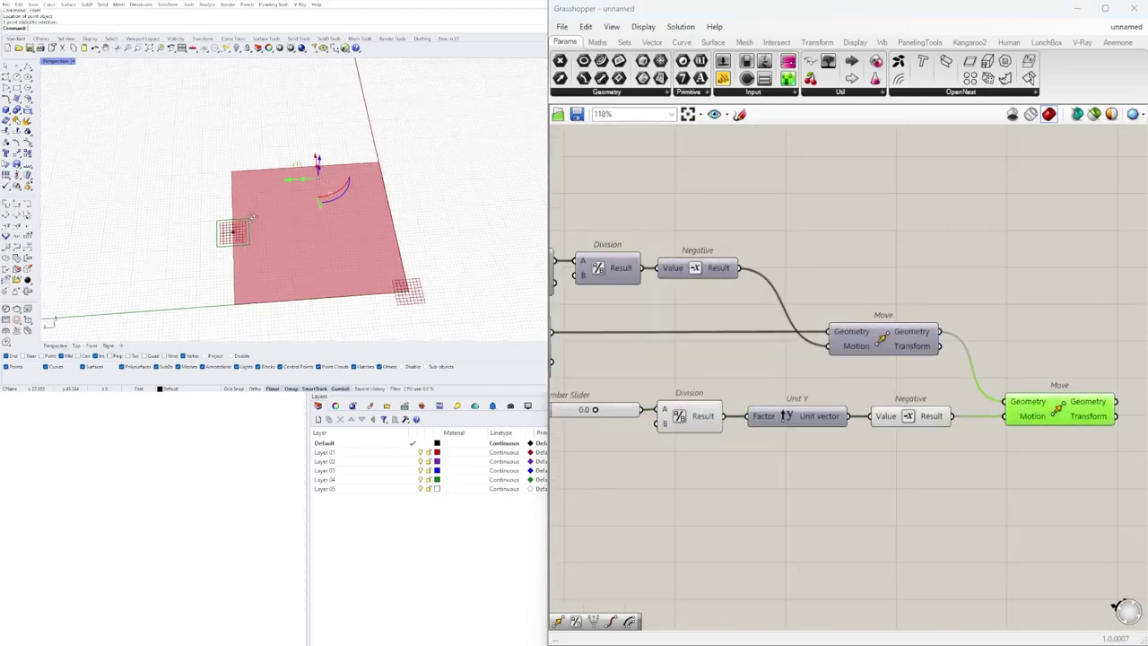
pyautogui.moveTo(257, 228); pyautogui.dragTo(246, 215, button='right')
pyautogui.scroll(3, 1058, 422)
pyautogui.doubleClick(1061, 436)
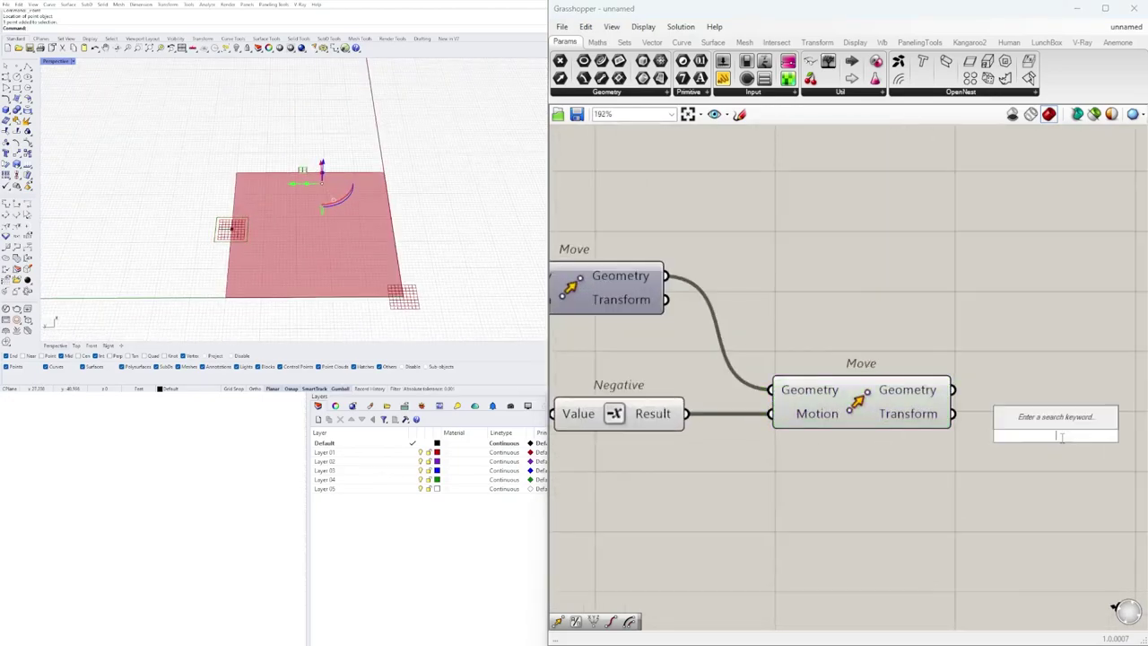
pyautogui.write('off')
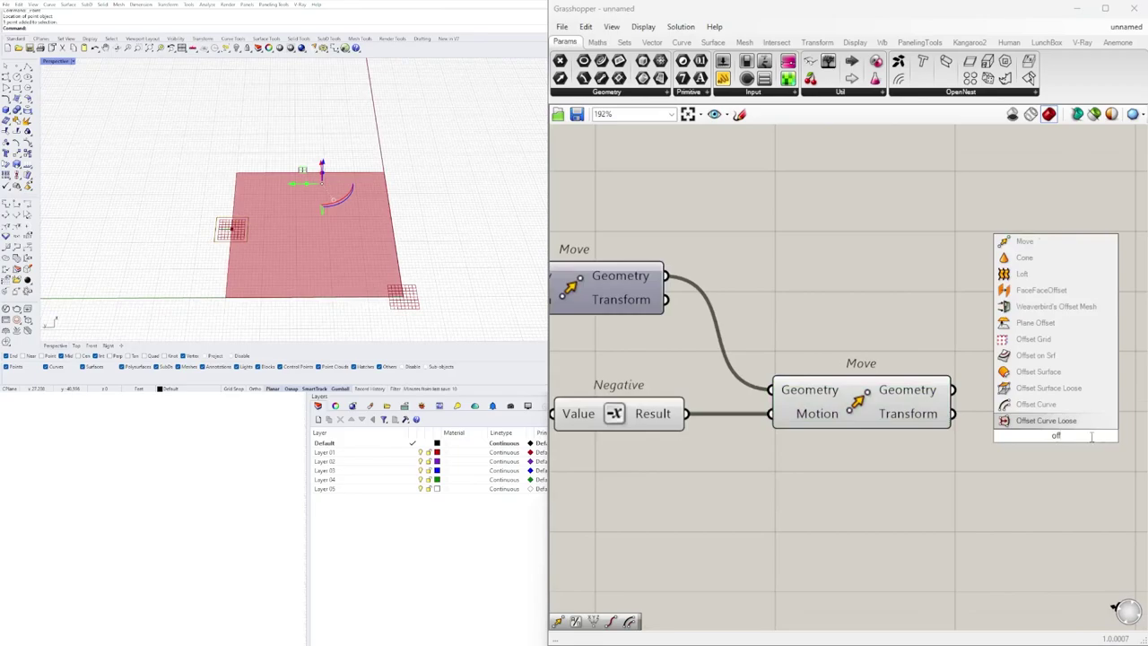
pyautogui.click(1053, 404)
pyautogui.moveTo(955, 390); pyautogui.dragTo(985, 400)
pyautogui.moveTo(1039, 424); pyautogui.dragTo(1123, 452)
pyautogui.moveTo(1012, 483); pyautogui.dragTo(905, 418, button='right')
# - Add a Negative component beneath the second Move and connect its Result to Offset Curve's Distance input
pyautogui.doubleClick(806, 435)
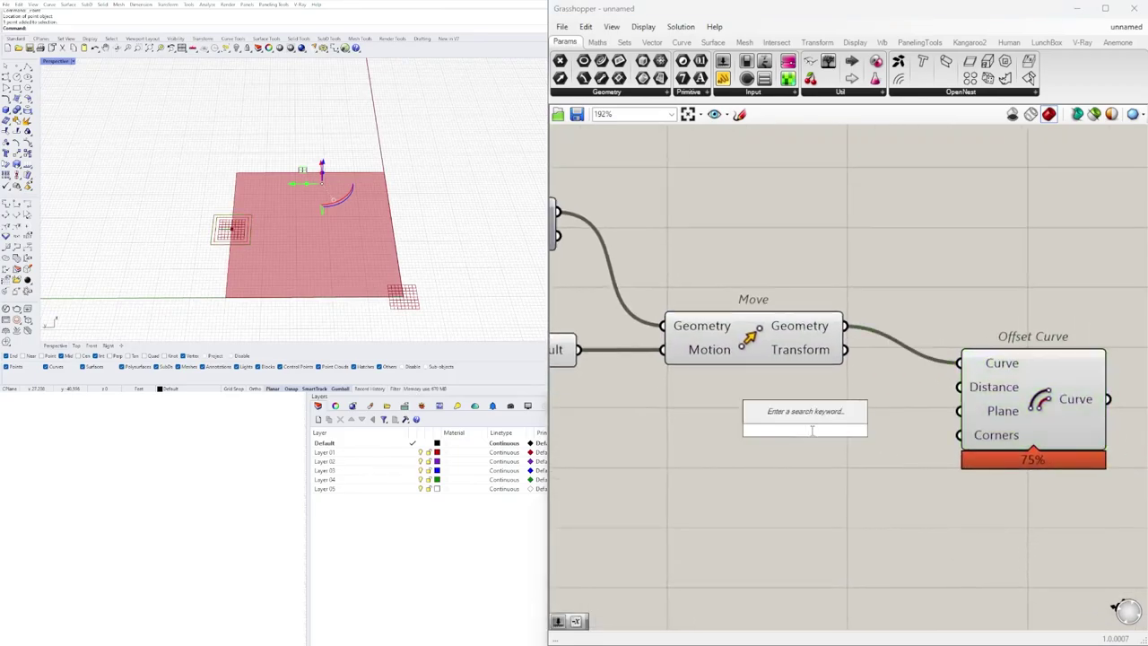
pyautogui.write('neg')
pyautogui.click(773, 416)
pyautogui.moveTo(802, 429); pyautogui.dragTo(746, 408)
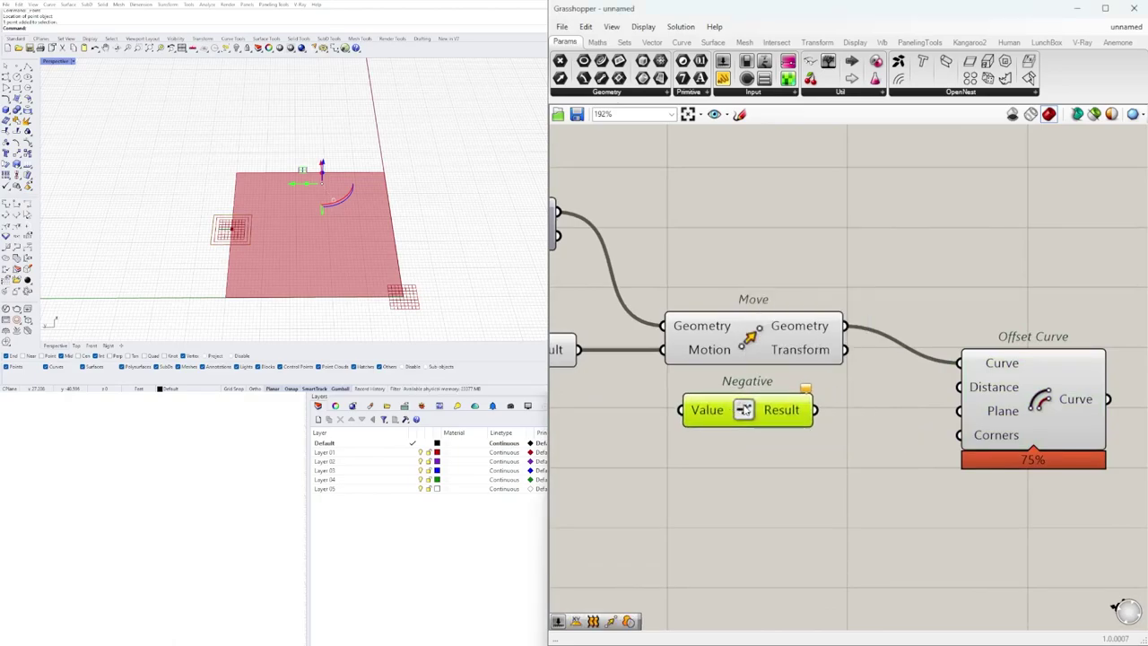
pyautogui.moveTo(815, 410); pyautogui.dragTo(960, 386)
pyautogui.moveTo(1039, 405); pyautogui.dragTo(1059, 427)
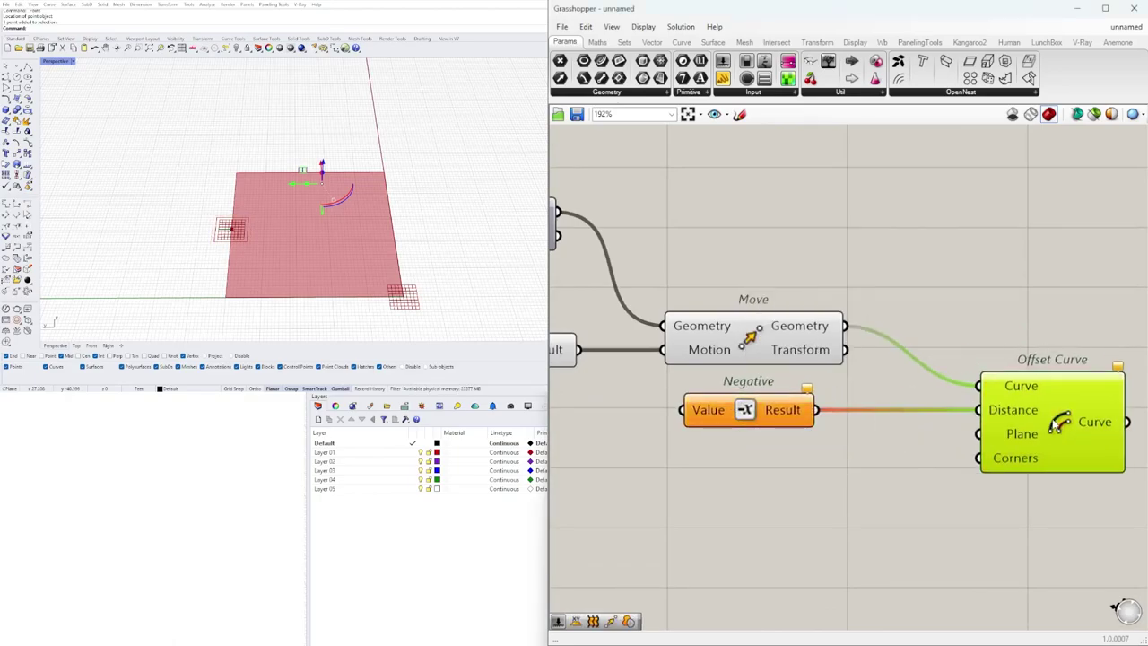
# - Add a Number Slider with value 0.50 and connect it to the Value input of the Negative that drives Offset Curve
pyautogui.moveTo(791, 420); pyautogui.dragTo(1029, 413, button='right')
pyautogui.scroll(-2, 894, 418)
pyautogui.doubleClick(778, 426)
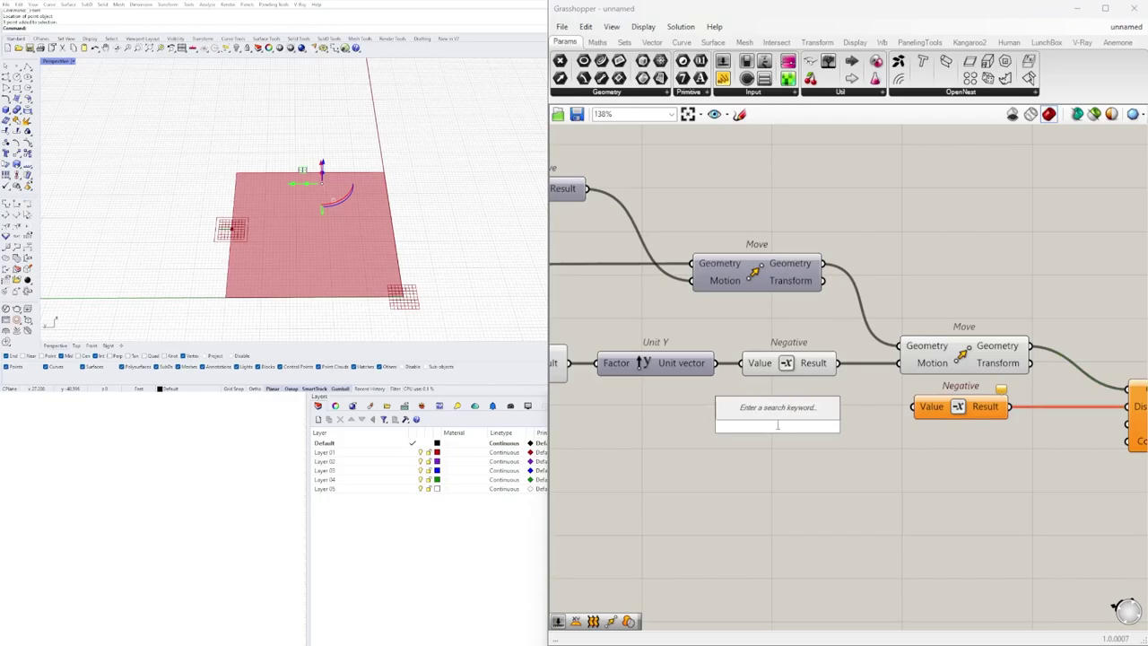
pyautogui.write('5')
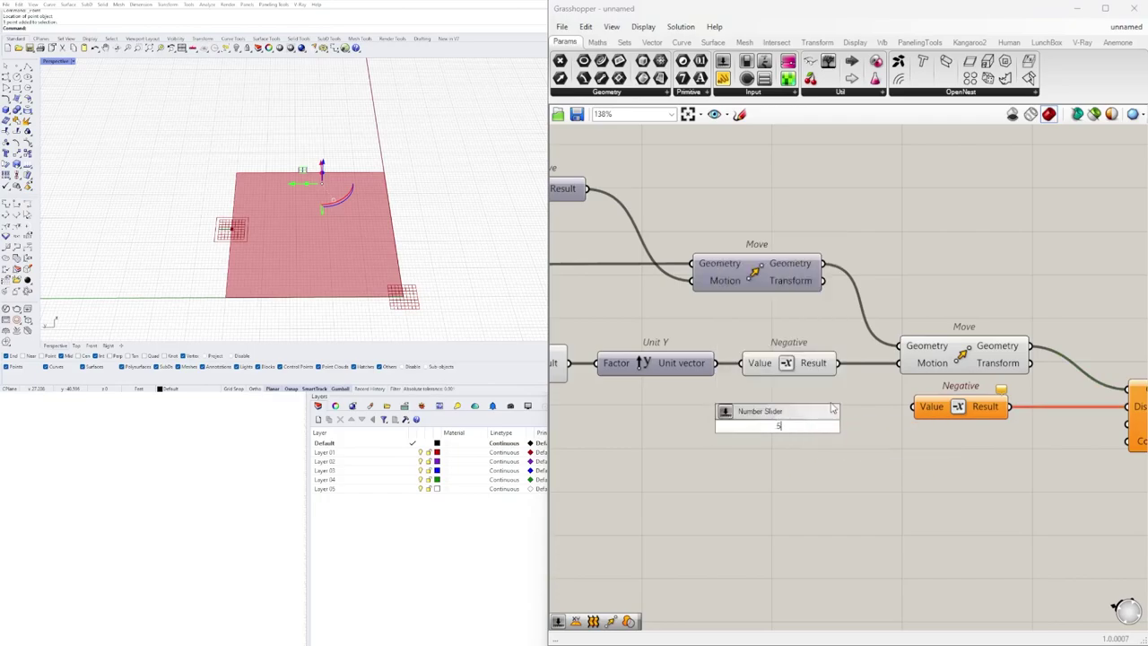
pyautogui.press('Return')
pyautogui.scroll(3, 850, 421)
pyautogui.moveTo(872, 426); pyautogui.dragTo(935, 400)
pyautogui.moveTo(827, 430); pyautogui.dragTo(864, 404)
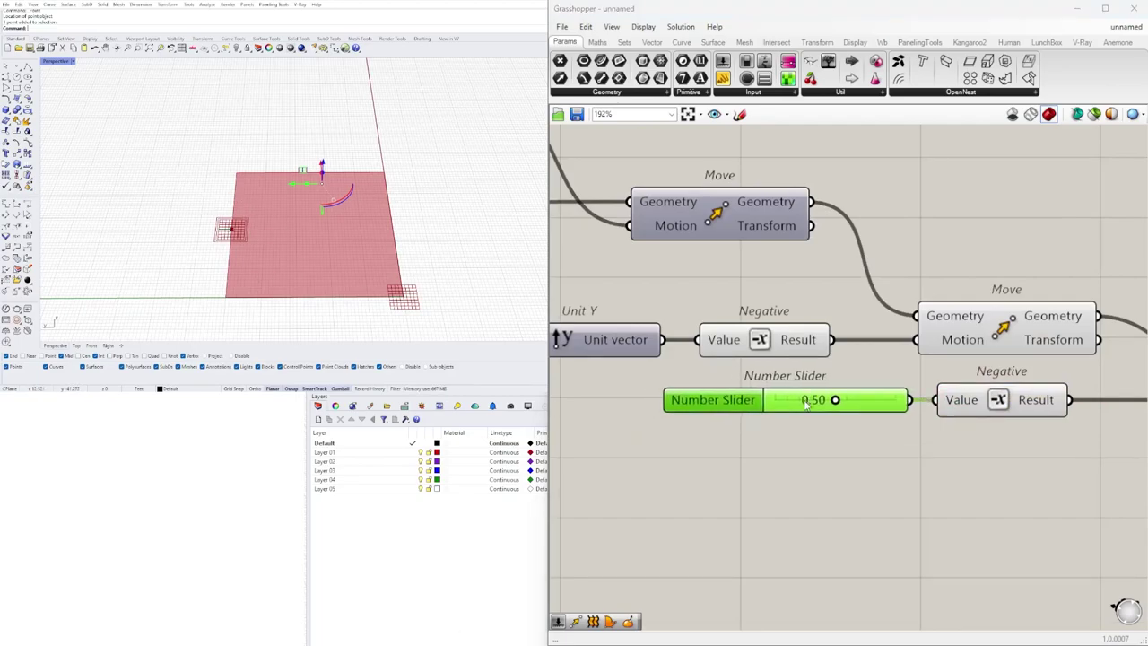
pyautogui.scroll(-3, 658, 428)
pyautogui.scroll(2, 655, 429)
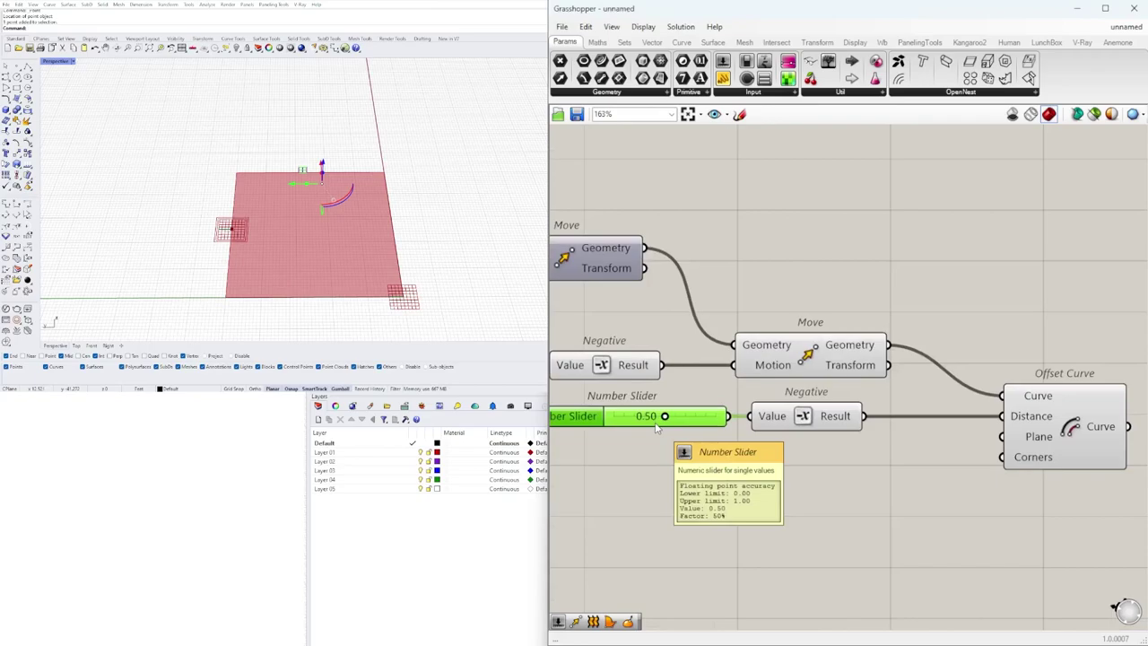
pyautogui.scroll(-2, 944, 430)
pyautogui.moveTo(944, 430); pyautogui.dragTo(897, 428)
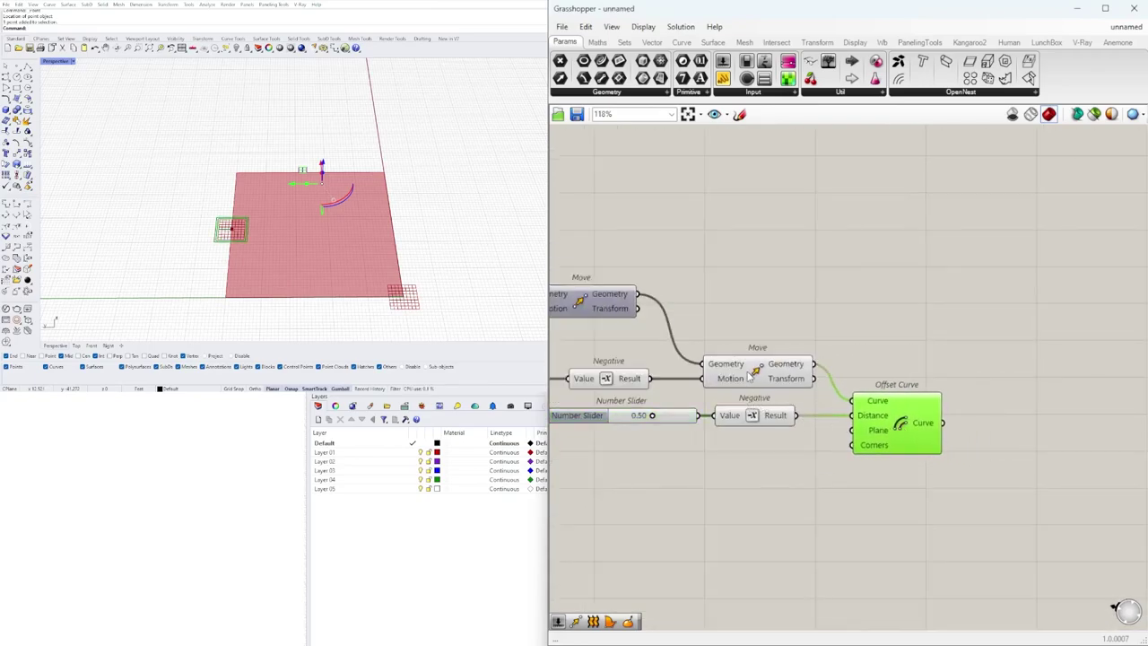
# - Add a Boundary Surfaces component and connect the second Move's Geometry and Offset Curve's Curve outputs to its Edges input
pyautogui.click(976, 341)
pyautogui.doubleClick(967, 333)
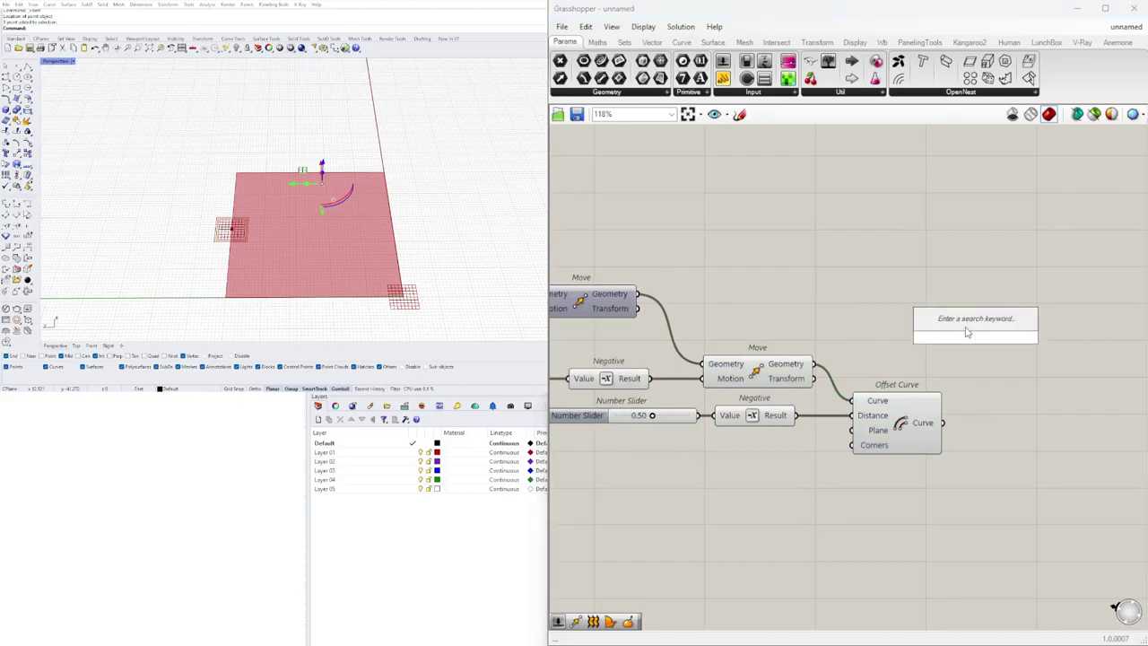
pyautogui.write('boundary')
pyautogui.press('Return')
pyautogui.moveTo(944, 332); pyautogui.dragTo(1013, 347)
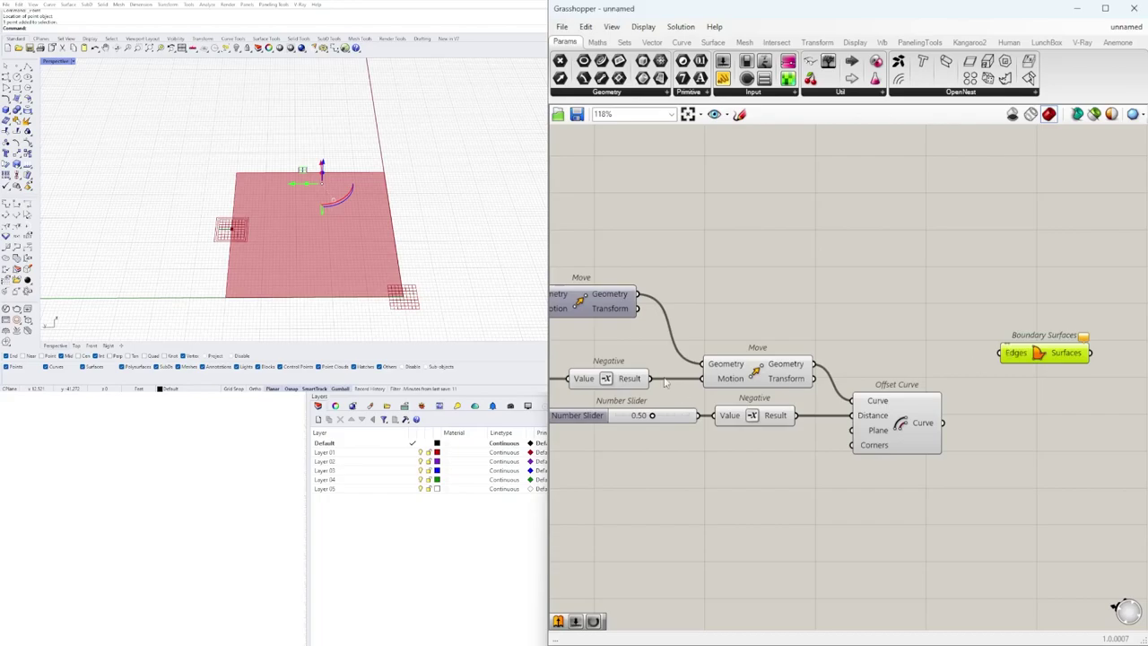
pyautogui.scroll(5, 231, 229)
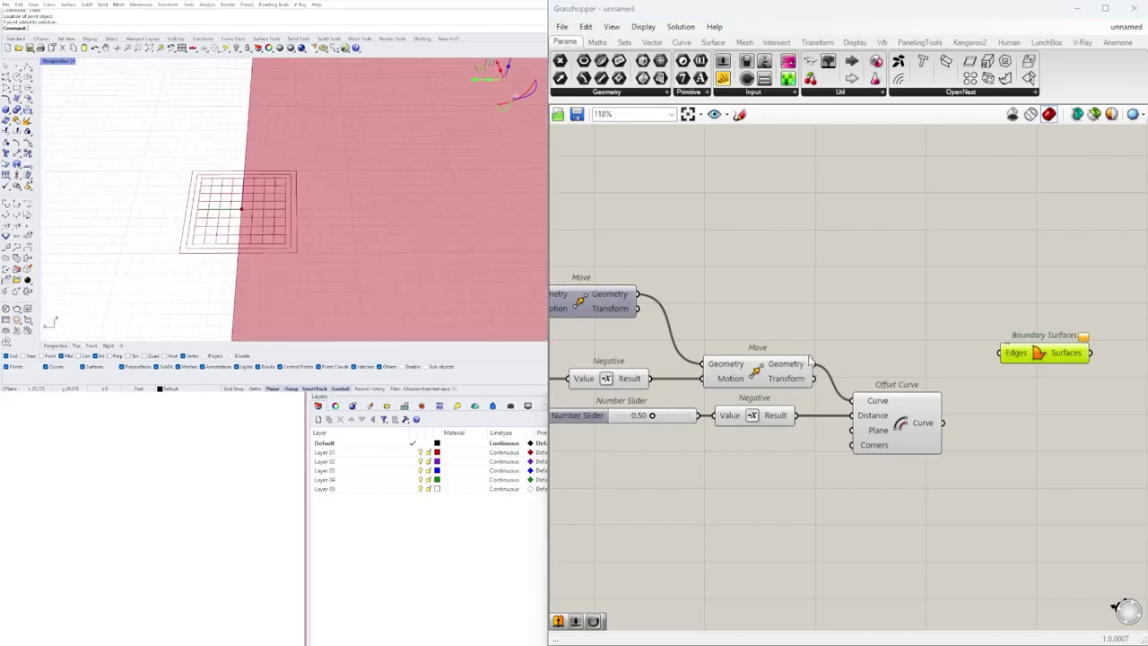
pyautogui.moveTo(815, 363); pyautogui.dragTo(1039, 370)
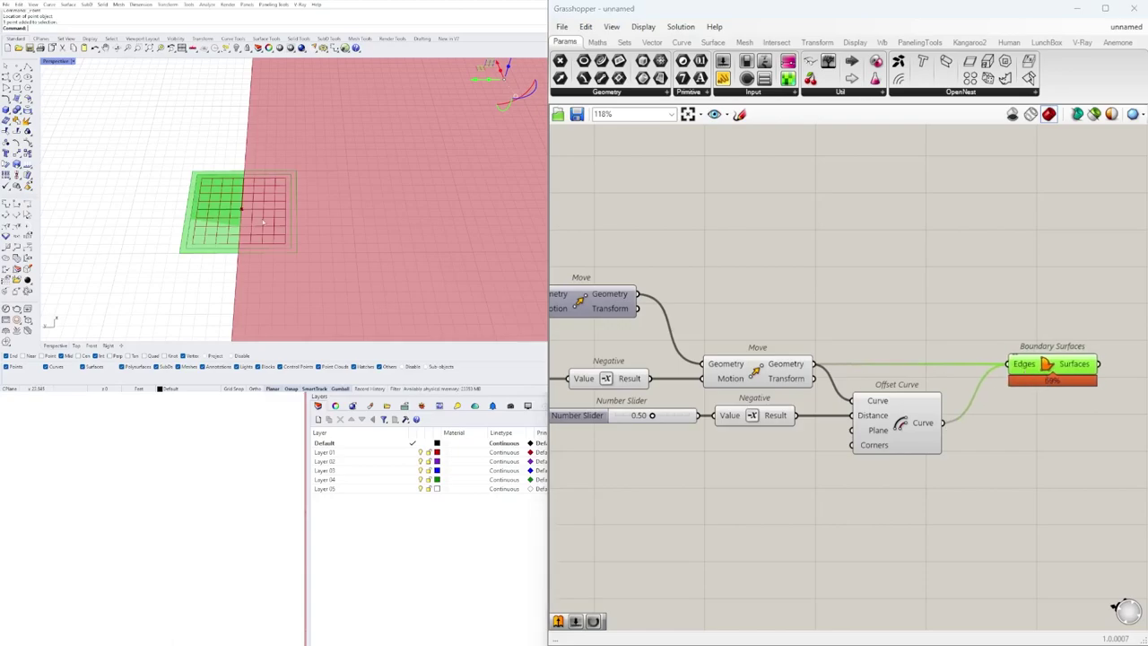
# - Flatten the Edges input of Boundary Surfaces so both curves form one ring-shaped surface
pyautogui.rightClick(1021, 362)
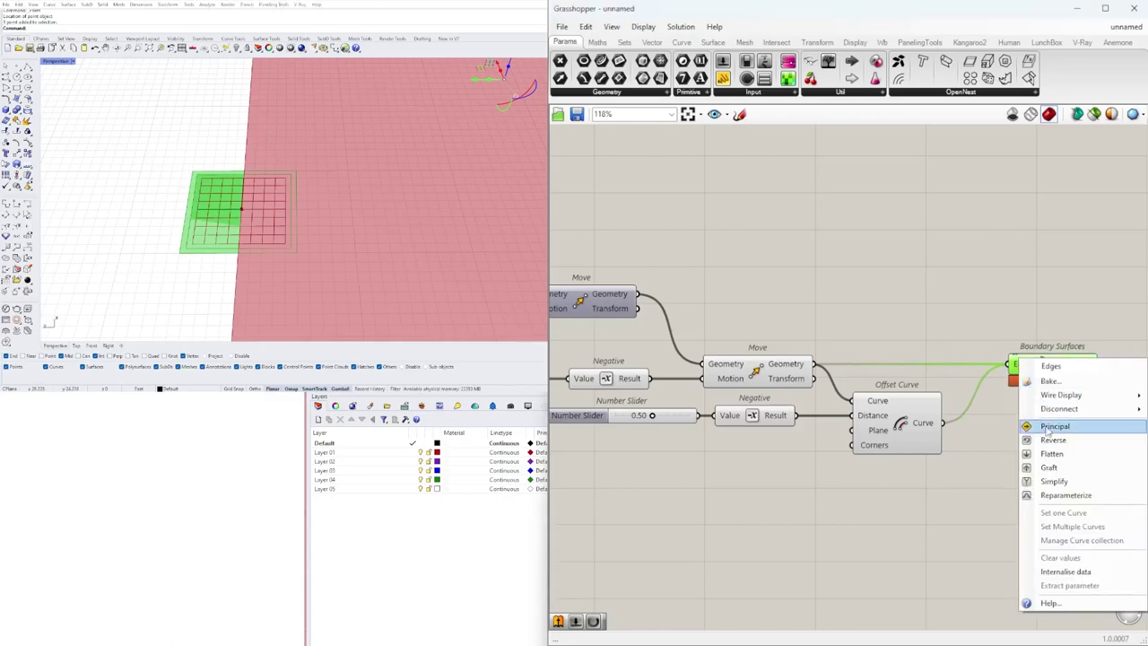
pyautogui.click(1027, 449)
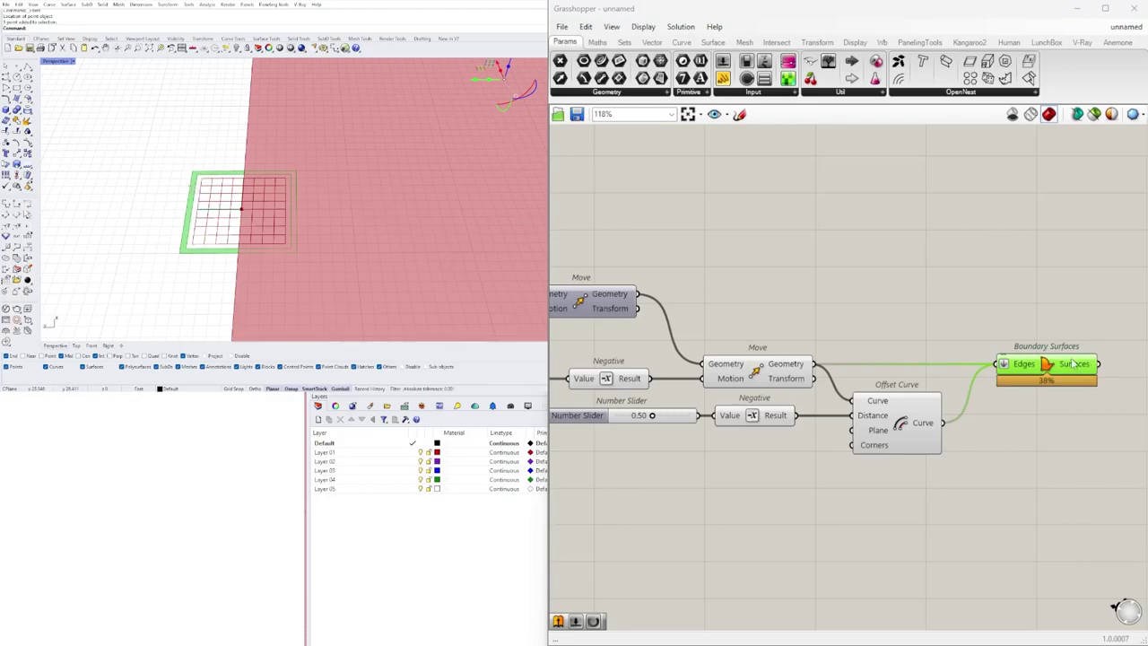
pyautogui.scroll(-2, 1036, 397)
pyautogui.click(742, 370)
pyautogui.click(848, 418)
pyautogui.click(964, 379)
pyautogui.click(991, 367)
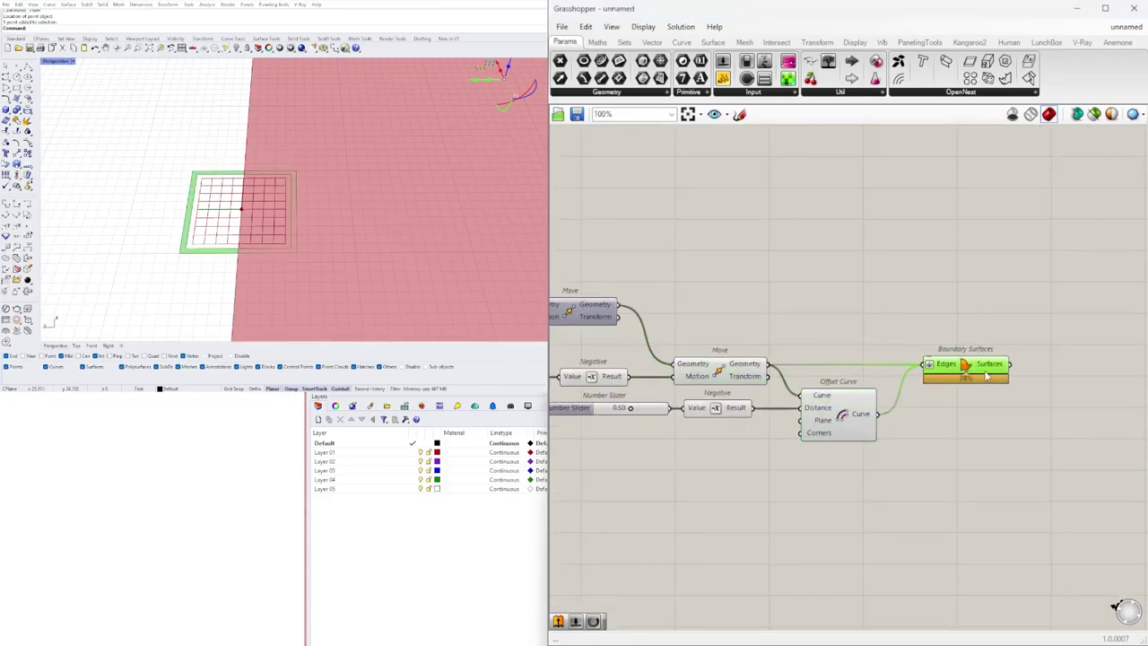
# - Add an Extrude component and connect Boundary Surfaces' Surfaces output to its Base input
pyautogui.scroll(-10, 237, 207)
pyautogui.moveTo(238, 208); pyautogui.dragTo(265, 224, button='right')
pyautogui.moveTo(1085, 397); pyautogui.dragTo(974, 405, button='right')
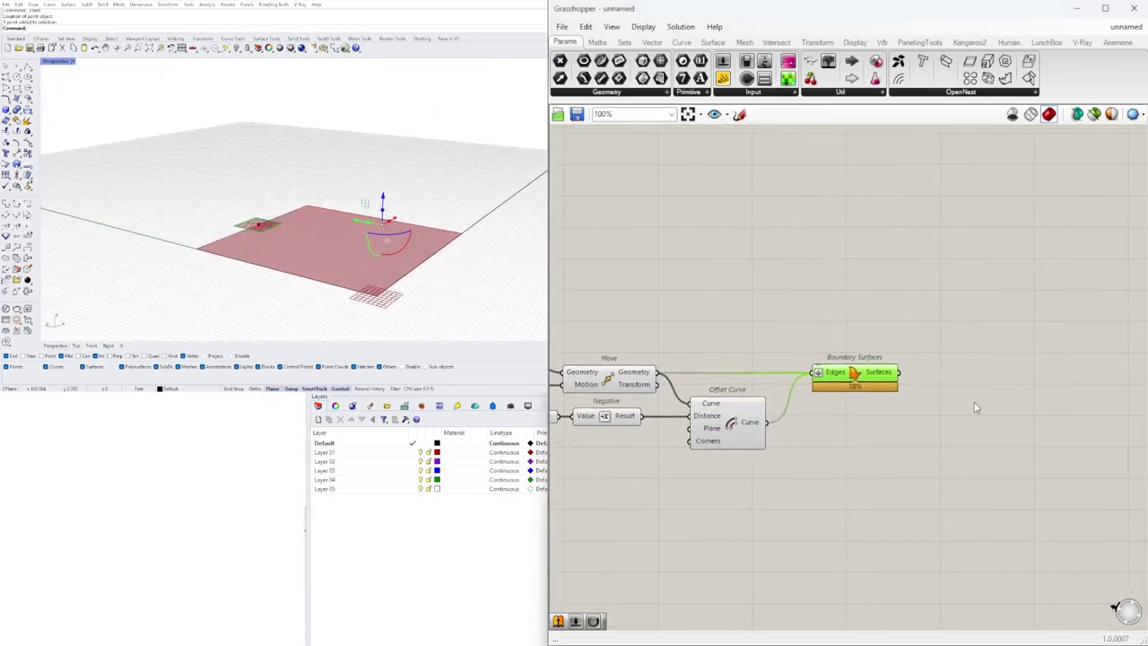
pyautogui.doubleClick(976, 403)
pyautogui.write('extrude')
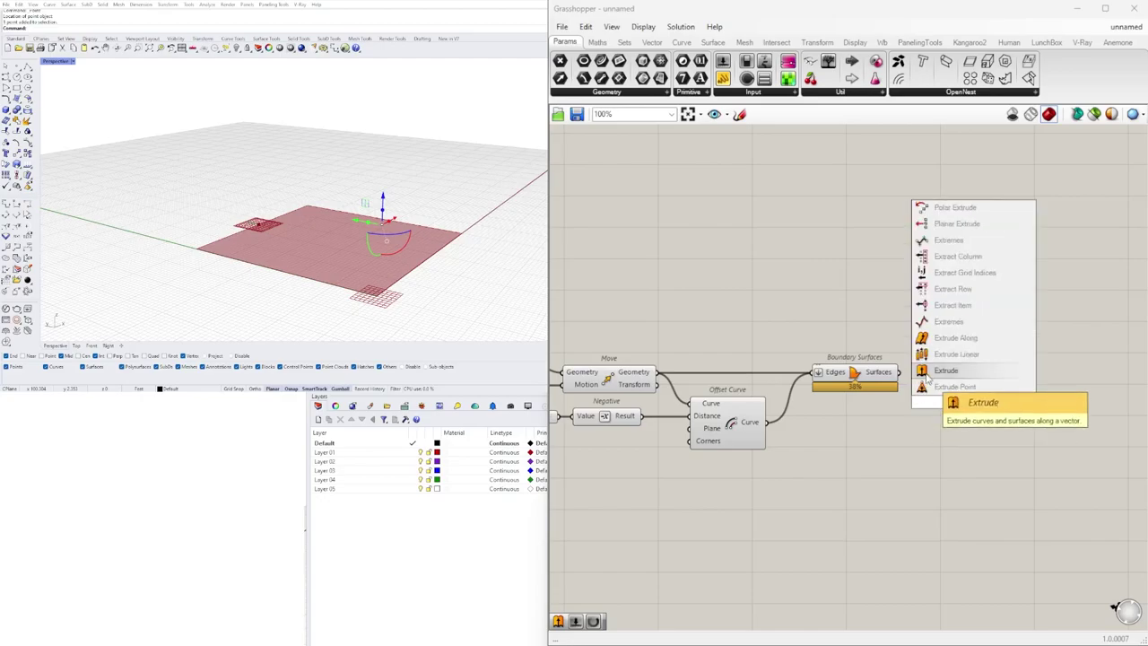
pyautogui.press('Return')
pyautogui.moveTo(942, 399); pyautogui.dragTo(974, 420)
# - Add a Unit Z component beneath Boundary Surfaces
pyautogui.doubleClick(905, 448)
pyautogui.write('z')
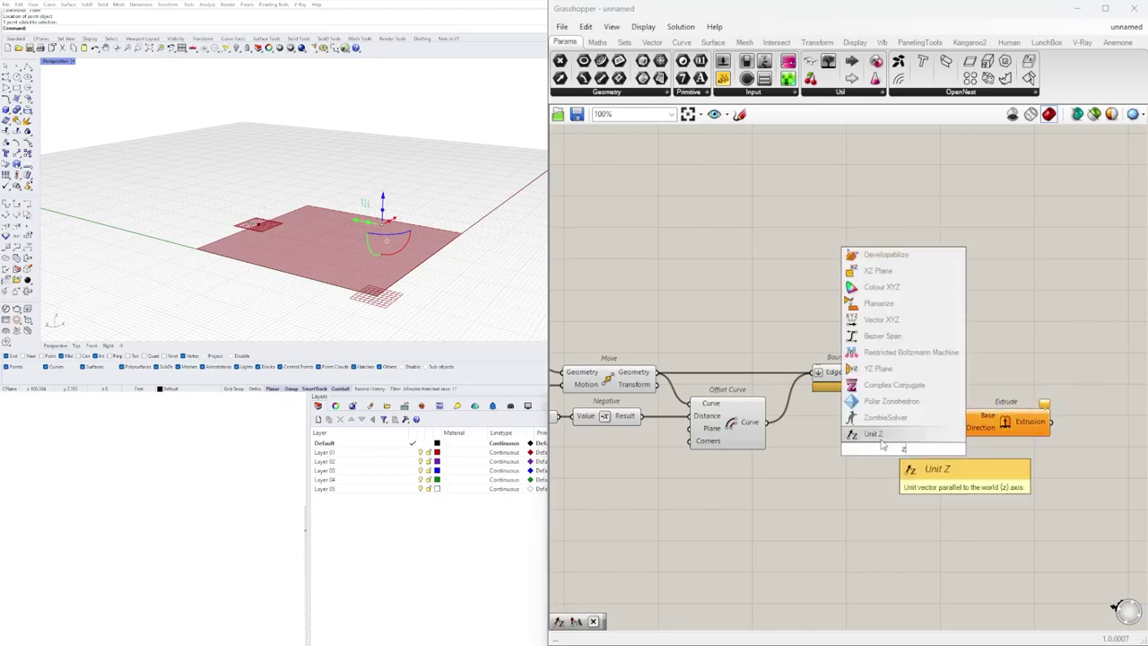
pyautogui.click(884, 437)
pyautogui.moveTo(895, 452); pyautogui.dragTo(861, 462)
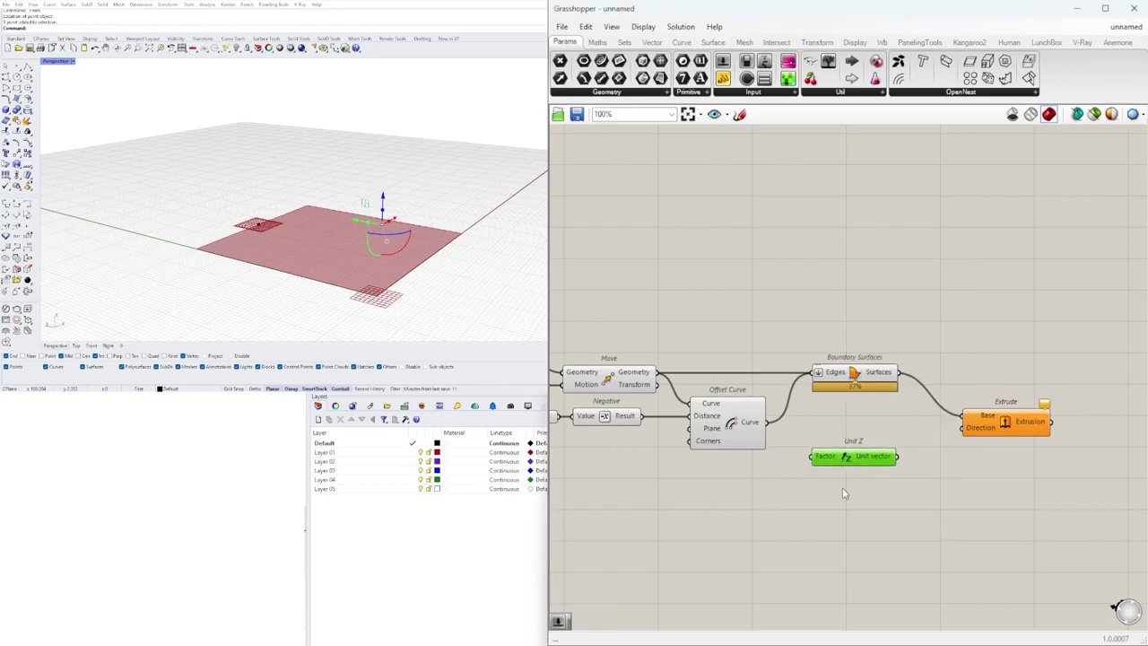
# - Add a Number Slider with value 12.5, connect it to Unit Z's Factor, and connect Unit Z to Extrude's Direction input
pyautogui.doubleClick(718, 486)
pyautogui.write('12')
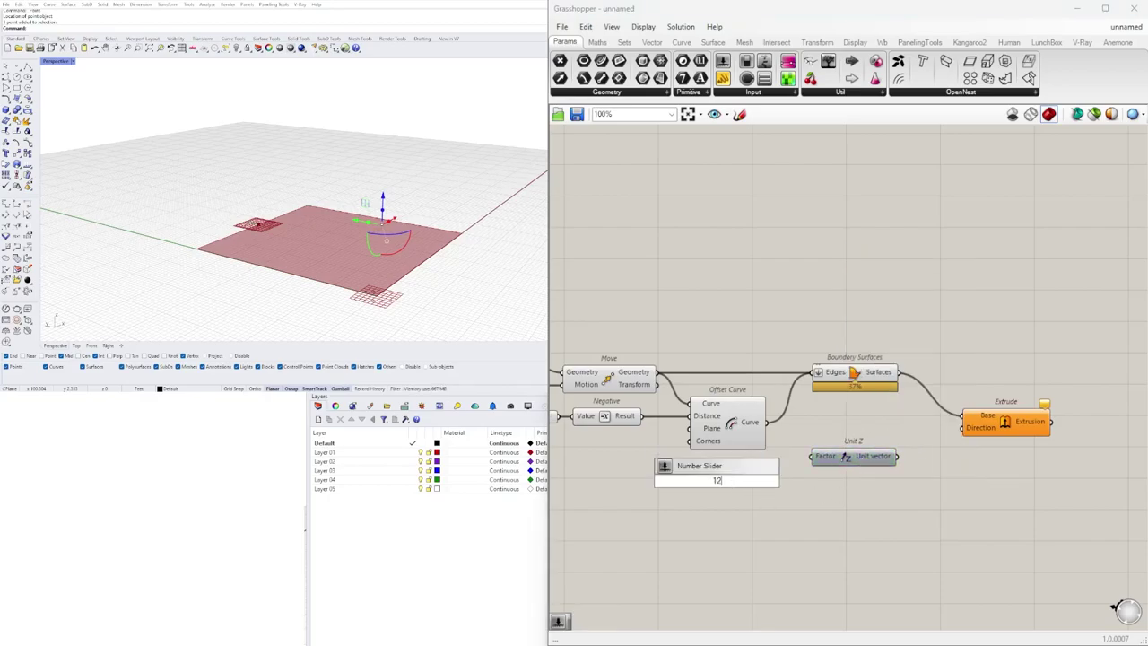
pyautogui.press('Return')
pyautogui.scroll(3, 773, 485)
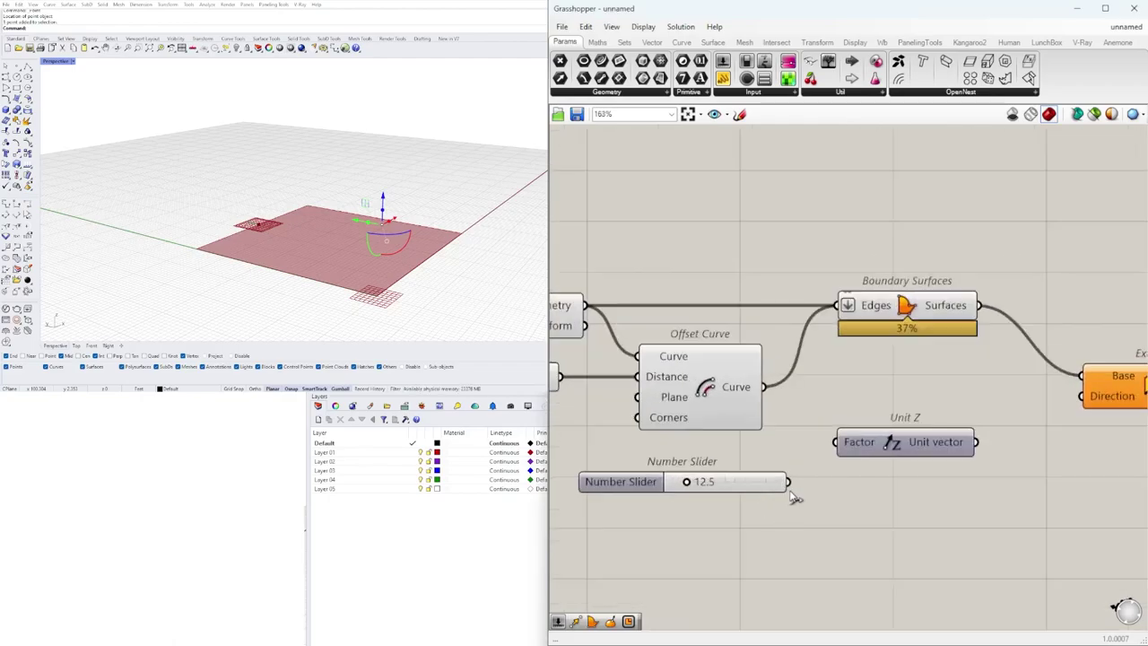
pyautogui.moveTo(818, 457); pyautogui.dragTo(836, 442)
pyautogui.moveTo(873, 445); pyautogui.dragTo(856, 486)
pyautogui.moveTo(962, 482); pyautogui.dragTo(1082, 395)
pyautogui.scroll(-2, 713, 495)
pyautogui.moveTo(440, 242); pyautogui.dragTo(430, 269, button='right')
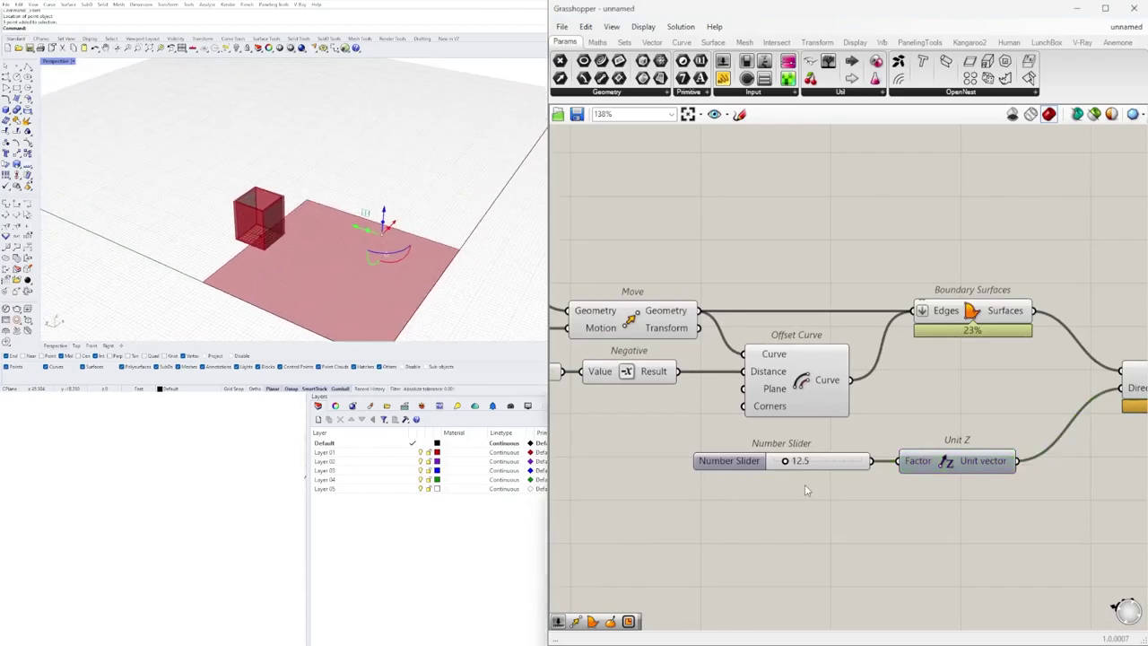
# - Rename the 12.5 Number Slider to FLR TO CLG HT
pyautogui.scroll(3, 734, 461)
pyautogui.rightClick(750, 460)
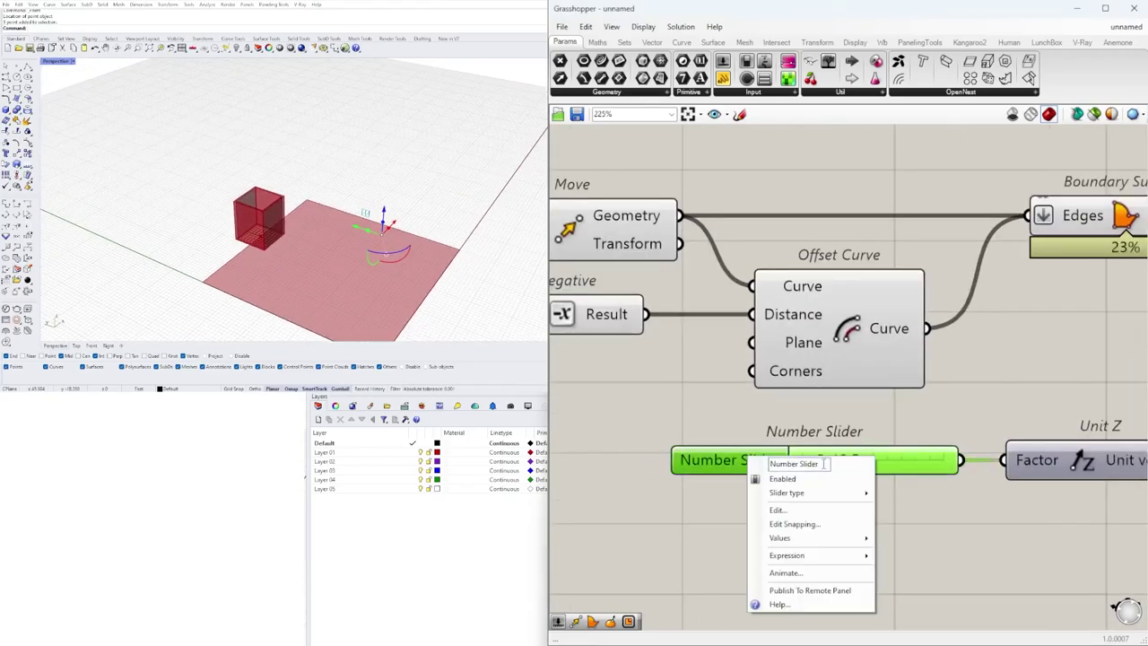
pyautogui.write('floor')
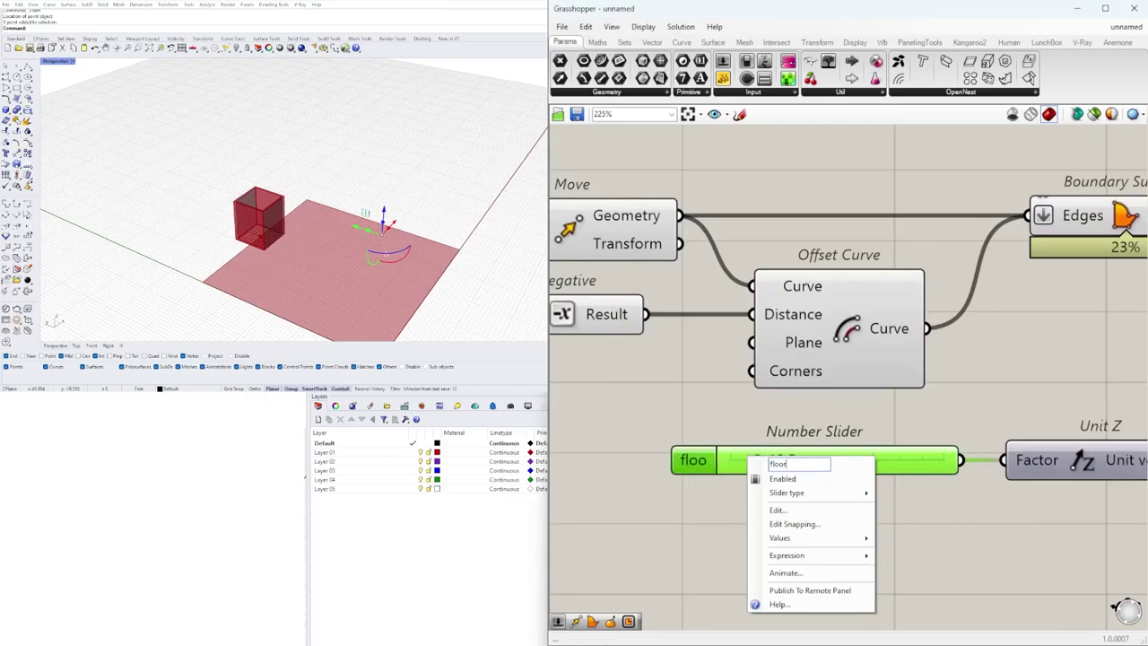
pyautogui.press('BackSpace')
pyautogui.press('BackSpace')
pyautogui.press('BackSpace')
pyautogui.press('BackSpace')
pyautogui.press('BackSpace')
pyautogui.write('FL')
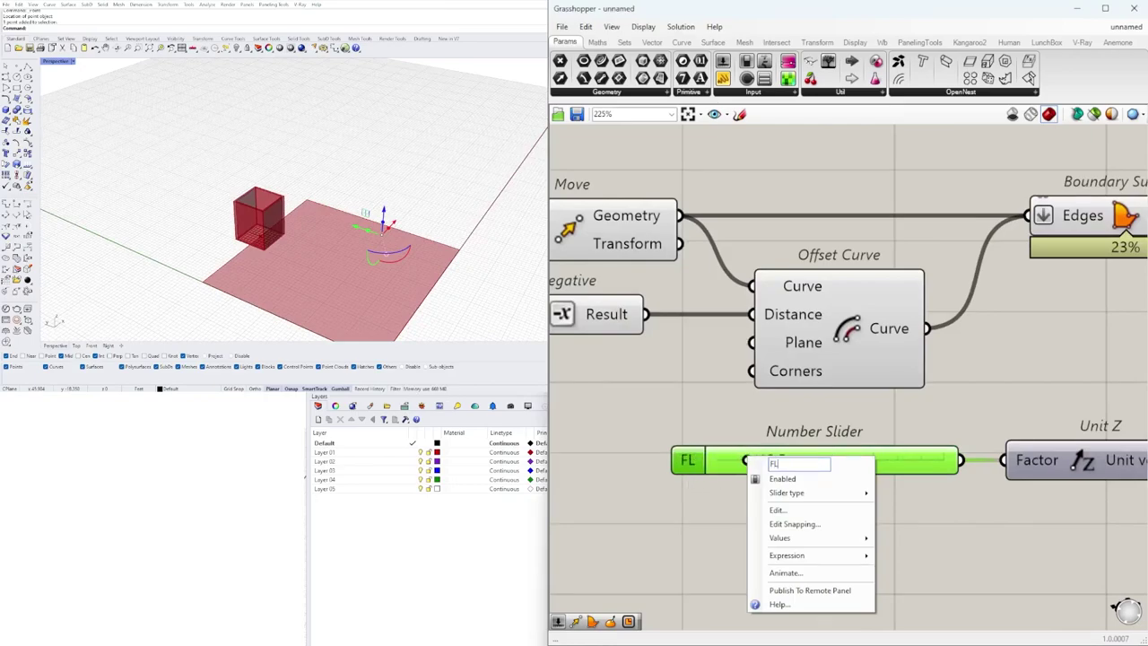
pyautogui.write('R TO CLG HT')
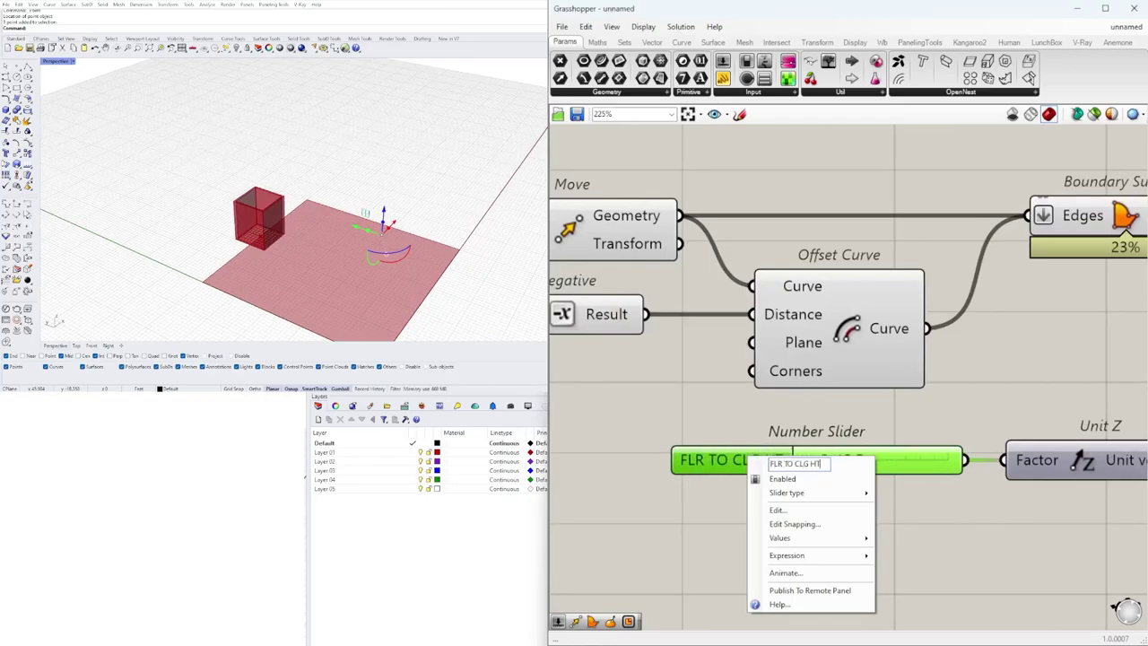
pyautogui.click(679, 418)
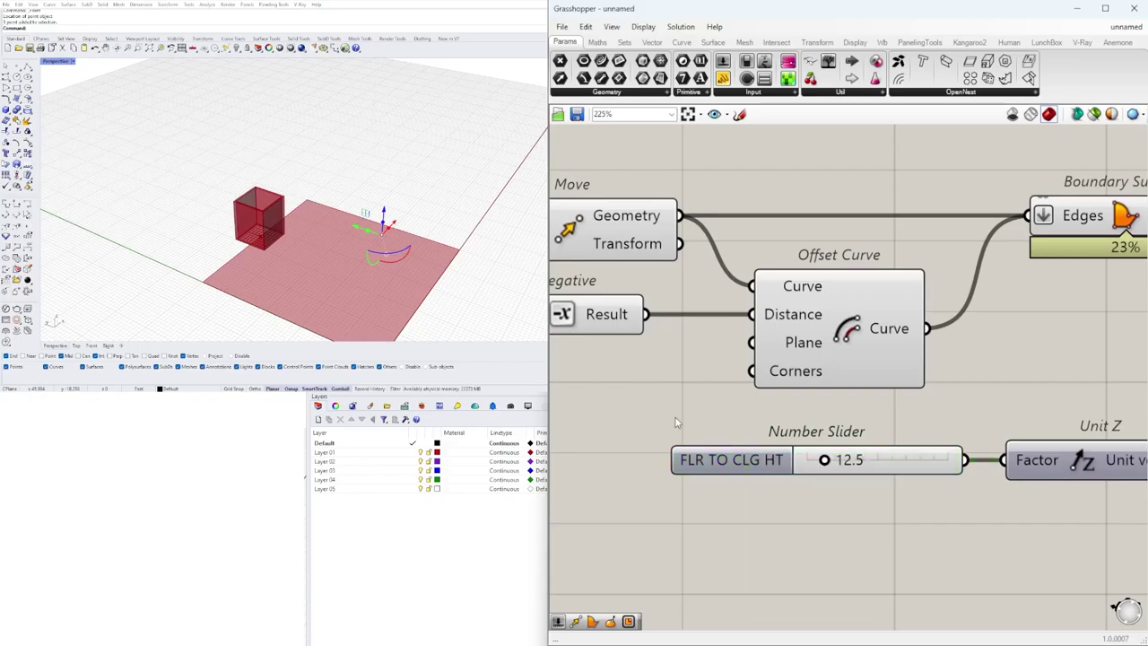
# - Rename the 0.50 Number Slider to ELEVATOR WALL and shift it clear of the Negative component it feeds
pyautogui.scroll(-5, 679, 418)
pyautogui.moveTo(676, 409); pyautogui.dragTo(871, 405, button='right')
pyautogui.scroll(3, 947, 392)
pyautogui.click(1018, 390)
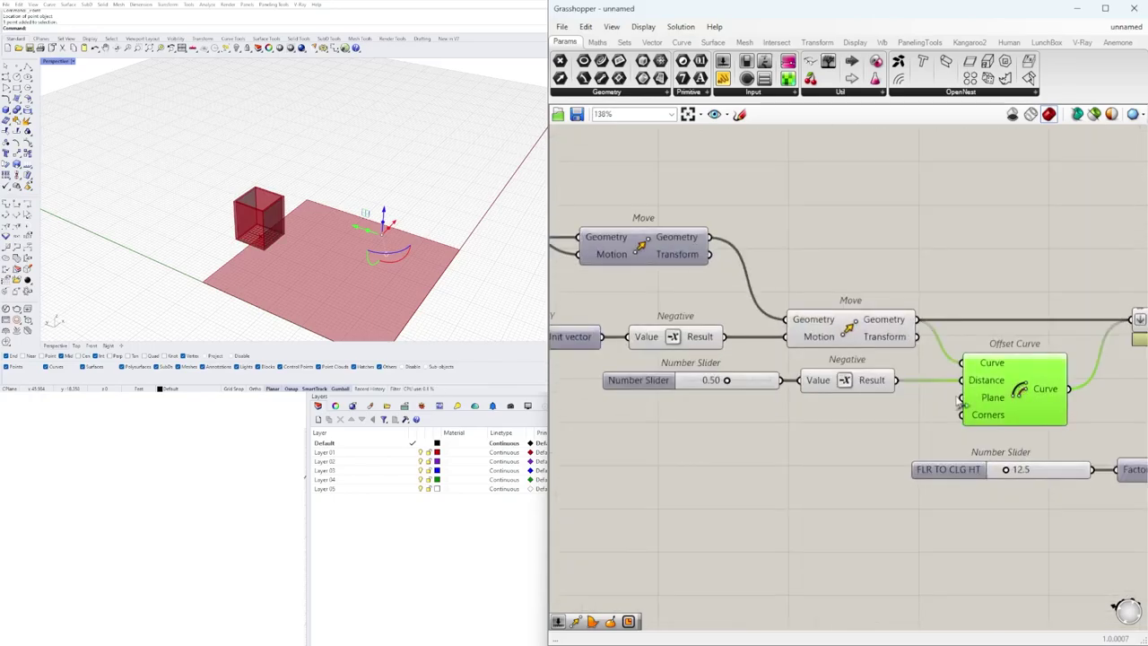
pyautogui.scroll(3, 713, 380)
pyautogui.moveTo(561, 386); pyautogui.dragTo(736, 406, button='right')
pyautogui.rightClick(736, 408)
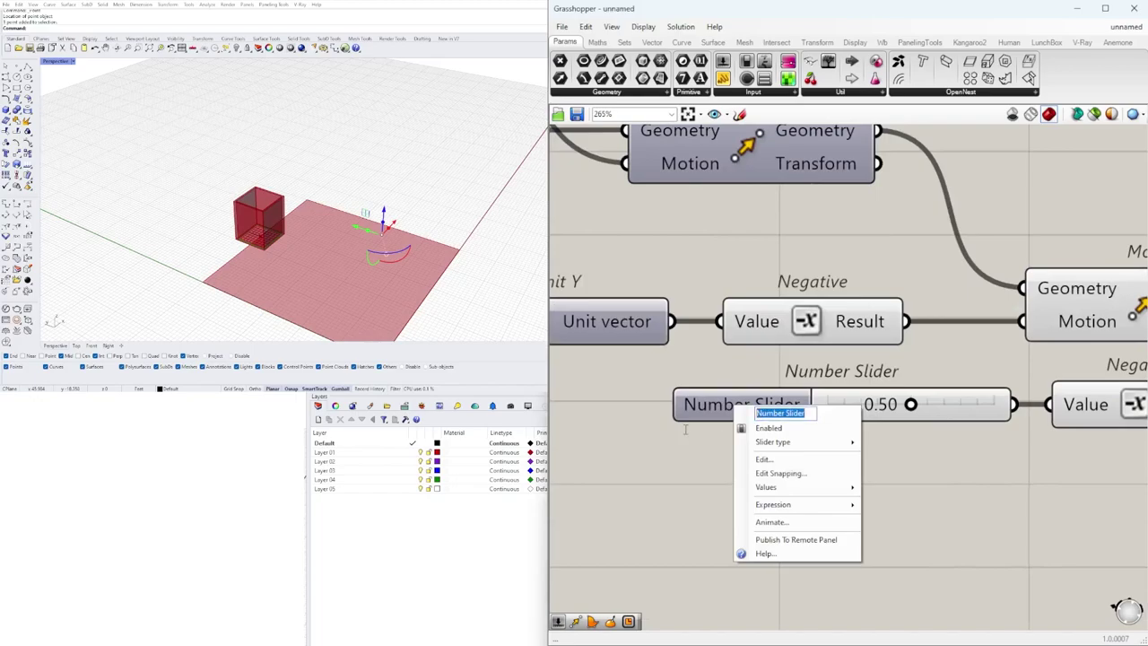
pyautogui.write('ELEVATOR')
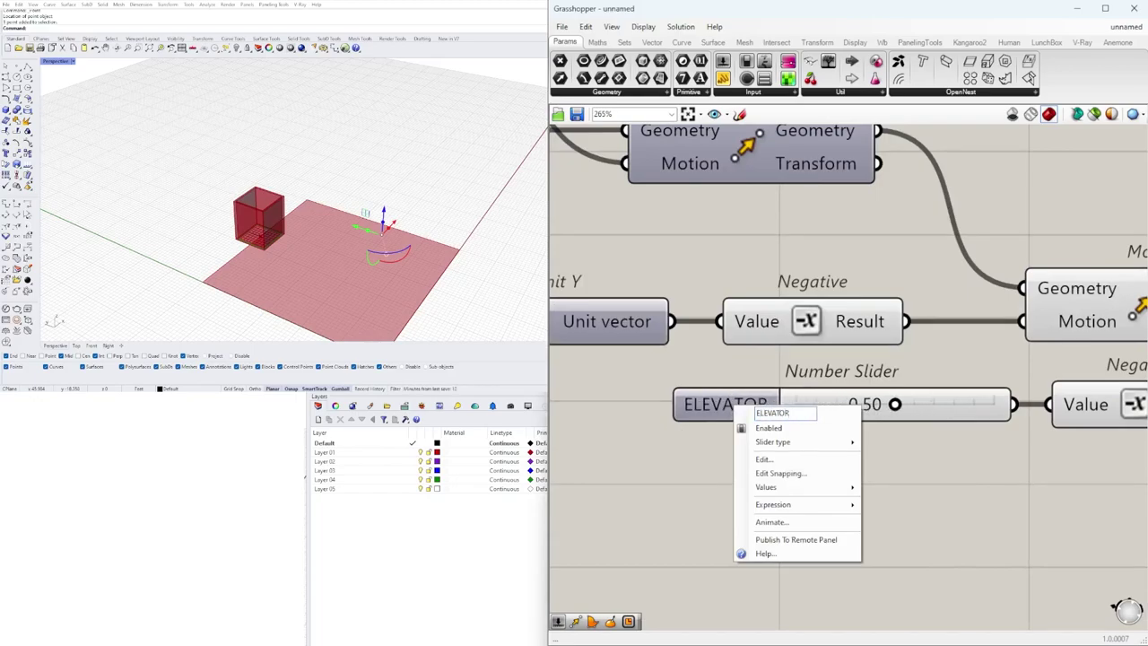
pyautogui.write(' WALL DE')
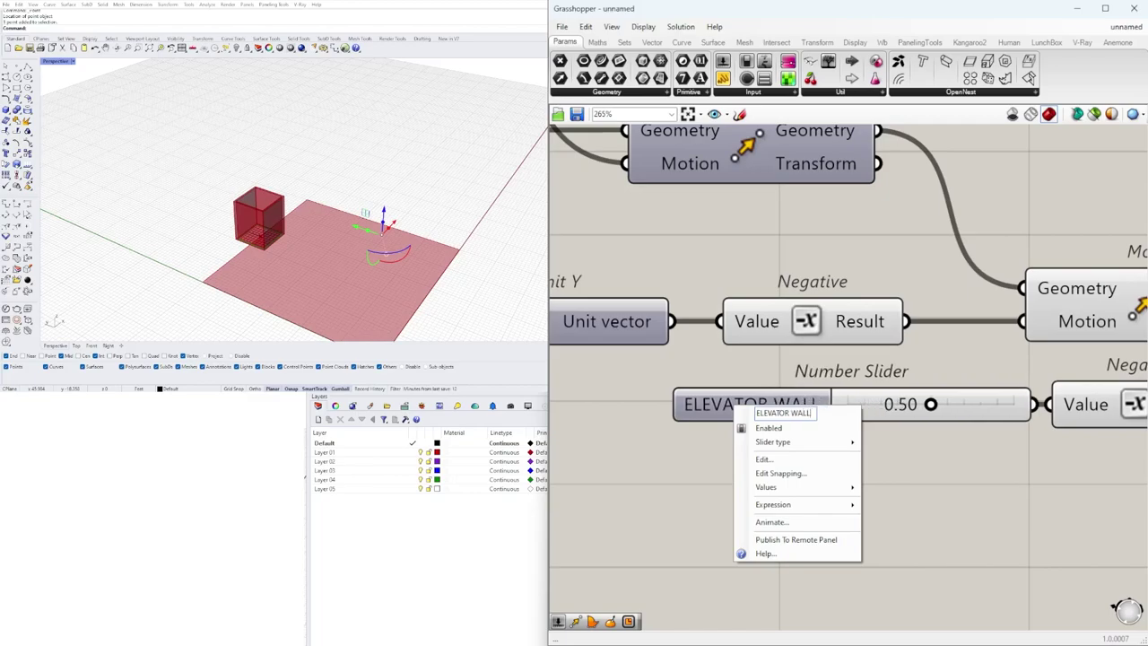
pyautogui.press('BackSpace')
pyautogui.press('BackSpace')
pyautogui.press('BackSpace')
pyautogui.press('BackSpace')
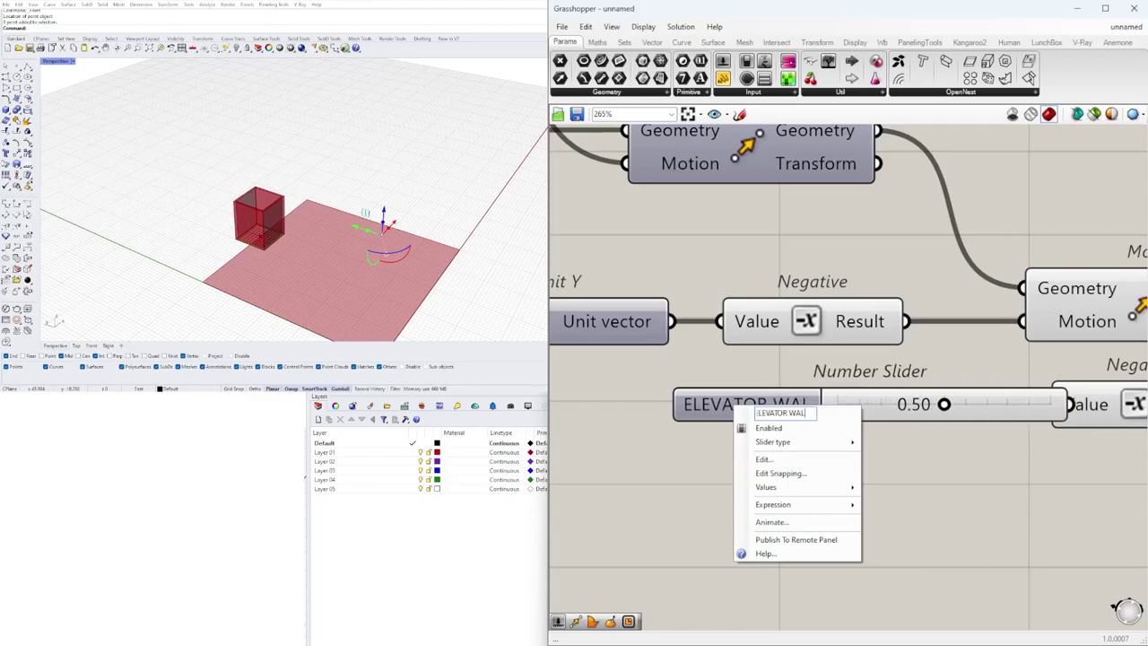
pyautogui.write('L')
pyautogui.press('Return')
pyautogui.scroll(-3, 665, 428)
pyautogui.moveTo(765, 408); pyautogui.dragTo(731, 408)
pyautogui.click(737, 481)
# - Try shifting the core by lowering the Number Slider beneath Rectangle to -10.0
pyautogui.scroll(-3, 737, 481)
pyautogui.moveTo(682, 479); pyautogui.dragTo(980, 456, button='right')
pyautogui.scroll(3, 825, 394)
pyautogui.moveTo(736, 397); pyautogui.dragTo(726, 397)
pyautogui.scroll(-2, 835, 393)
pyautogui.moveTo(835, 393)
pyautogui.mouseDown(button='right')
pyautogui.moveTo(652, 393)
pyautogui.moveTo(834, 395)
pyautogui.mouseUp(button='right')
pyautogui.scroll(7, 833, 397)
pyautogui.moveTo(829, 400); pyautogui.dragTo(619, 428)
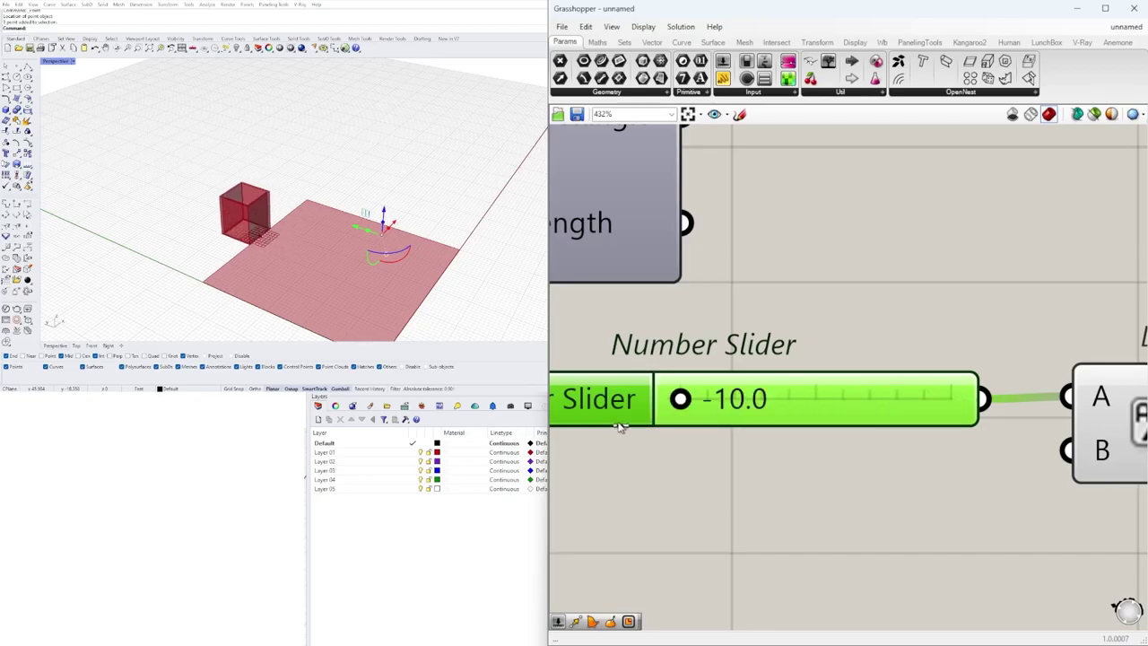
pyautogui.scroll(-5, 795, 394)
pyautogui.scroll(3, 794, 395)
pyautogui.click(673, 371)
pyautogui.click(680, 393)
# - Reset the core's position slider beneath Rectangle to 0.0
pyautogui.scroll(-1, 1068, 427)
pyautogui.moveTo(1121, 432); pyautogui.dragTo(1002, 398, button='right')
pyautogui.scroll(7, 915, 393)
pyautogui.click(948, 392)
pyautogui.doubleClick(946, 391)
pyautogui.press('Return')
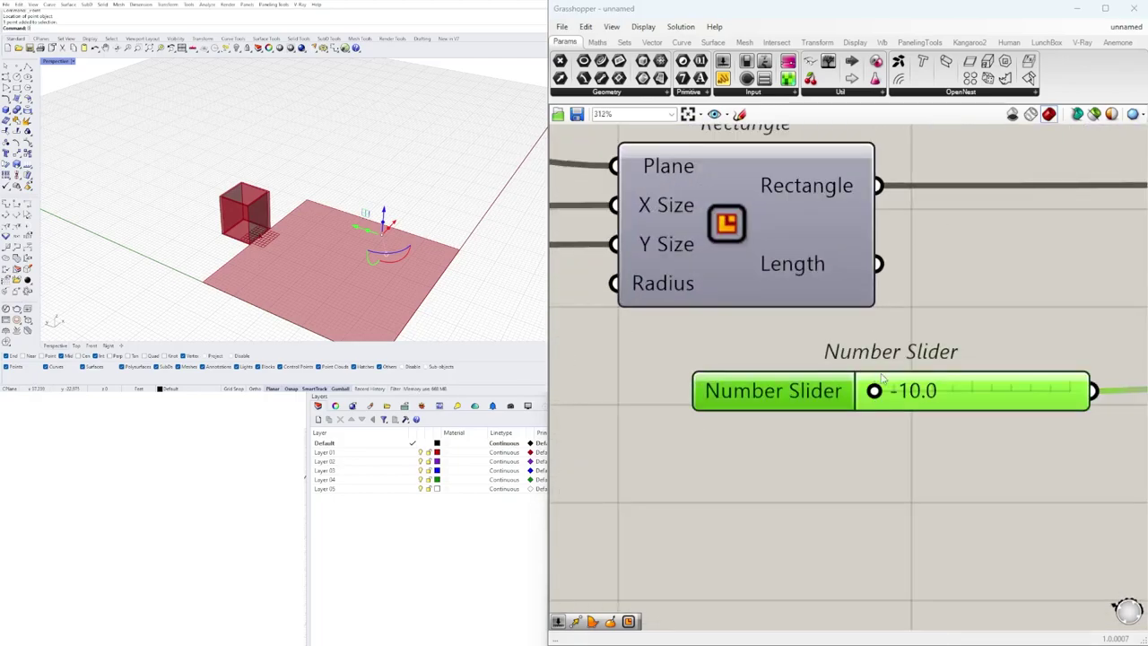
pyautogui.doubleClick(886, 377)
pyautogui.write('0')
pyautogui.press('Return')
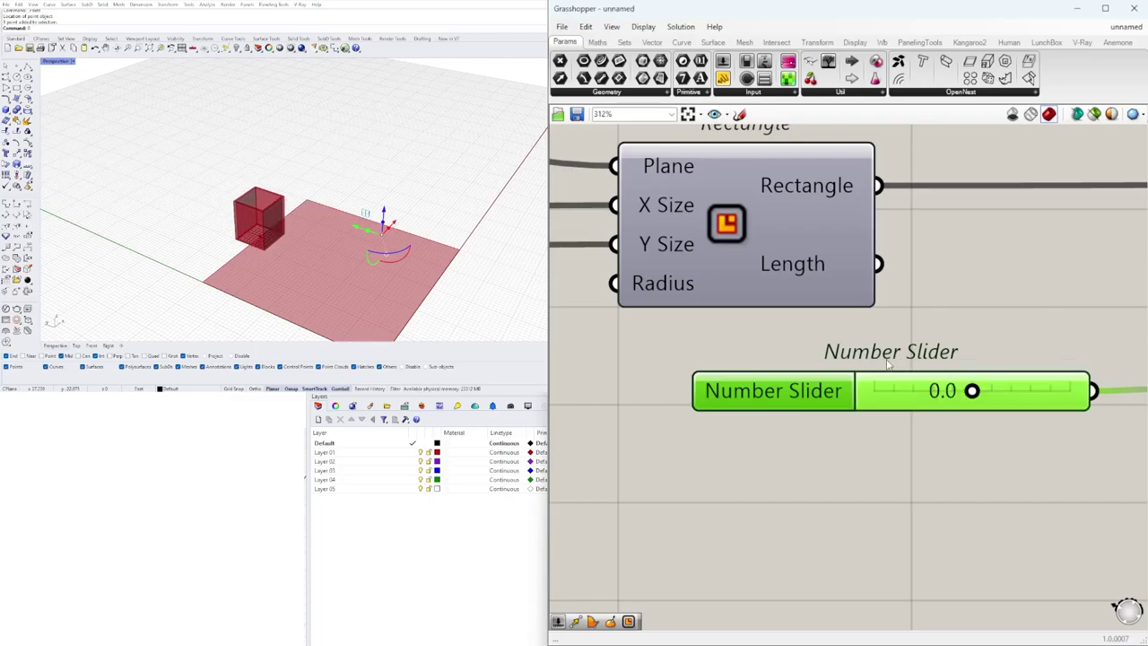
# - Try other core dimensions by setting the two rectangle size sliders to 18.5 and 11.4
pyautogui.scroll(-7, 824, 429)
pyautogui.moveTo(790, 438); pyautogui.dragTo(1031, 446, button='right')
pyautogui.scroll(9, 758, 360)
pyautogui.moveTo(822, 432); pyautogui.dragTo(849, 432)
pyautogui.moveTo(830, 504)
pyautogui.mouseDown()
pyautogui.moveTo(871, 505)
pyautogui.moveTo(829, 505)
pyautogui.mouseUp()
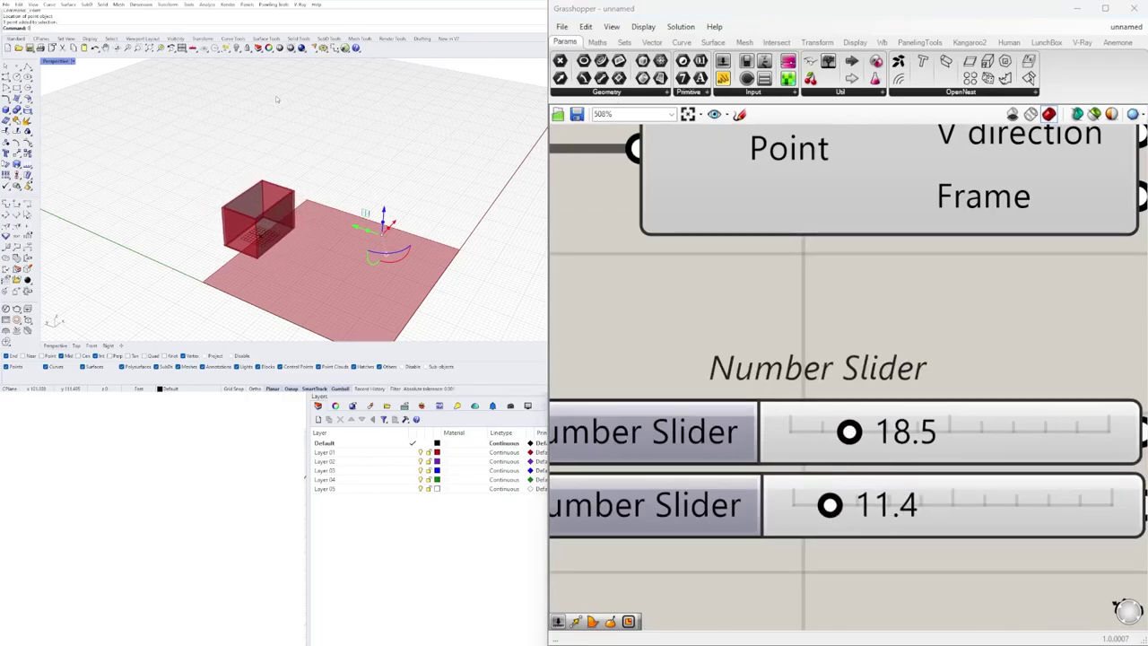
# - Set both core rectangle size sliders back to 10
pyautogui.doubleClick(933, 435)
pyautogui.write('10')
pyautogui.press('Return')
pyautogui.doubleClick(890, 504)
pyautogui.write('10')
pyautogui.press('Return')
# - Straighten the Y Size slider's placement and lengthen the floor plate by increasing Plane Surface's X Size slider
pyautogui.scroll(-5, 946, 366)
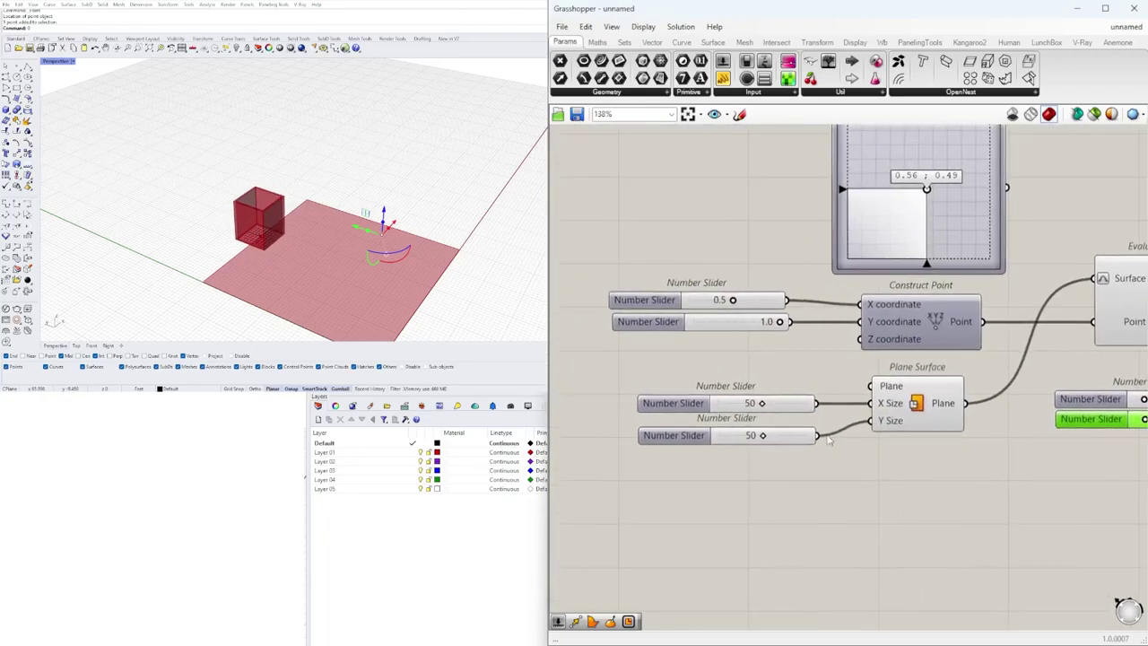
pyautogui.scroll(2, 735, 452)
pyautogui.moveTo(647, 435); pyautogui.dragTo(640, 431)
pyautogui.click(667, 464)
pyautogui.scroll(3, 774, 403)
pyautogui.moveTo(786, 346); pyautogui.dragTo(892, 346)
pyautogui.moveTo(784, 439)
pyautogui.mouseDown()
pyautogui.moveTo(730, 438)
pyautogui.moveTo(820, 439)
pyautogui.moveTo(766, 438)
pyautogui.moveTo(781, 438)
pyautogui.mouseUp()
# - Follow the definition through to Extrude and examine the extruded core on the lengthened floor plate
pyautogui.scroll(-4, 772, 428)
pyautogui.scroll(-4, 769, 421)
pyautogui.moveTo(1054, 428); pyautogui.dragTo(602, 405, button='right')
pyautogui.scroll(-1, 853, 385)
pyautogui.scroll(3, 928, 434)
pyautogui.moveTo(1036, 459); pyautogui.dragTo(943, 405, button='right')
pyautogui.moveTo(660, 420); pyautogui.dragTo(1004, 408, button='right')
pyautogui.moveTo(817, 362); pyautogui.dragTo(1031, 374, button='right')
pyautogui.moveTo(961, 354); pyautogui.dragTo(807, 382, button='right')
pyautogui.scroll(4, 628, 356)
pyautogui.scroll(-5, 807, 382)
pyautogui.moveTo(1095, 387); pyautogui.dragTo(928, 413, button='right')
pyautogui.scroll(2, 968, 377)
pyautogui.click(929, 424)
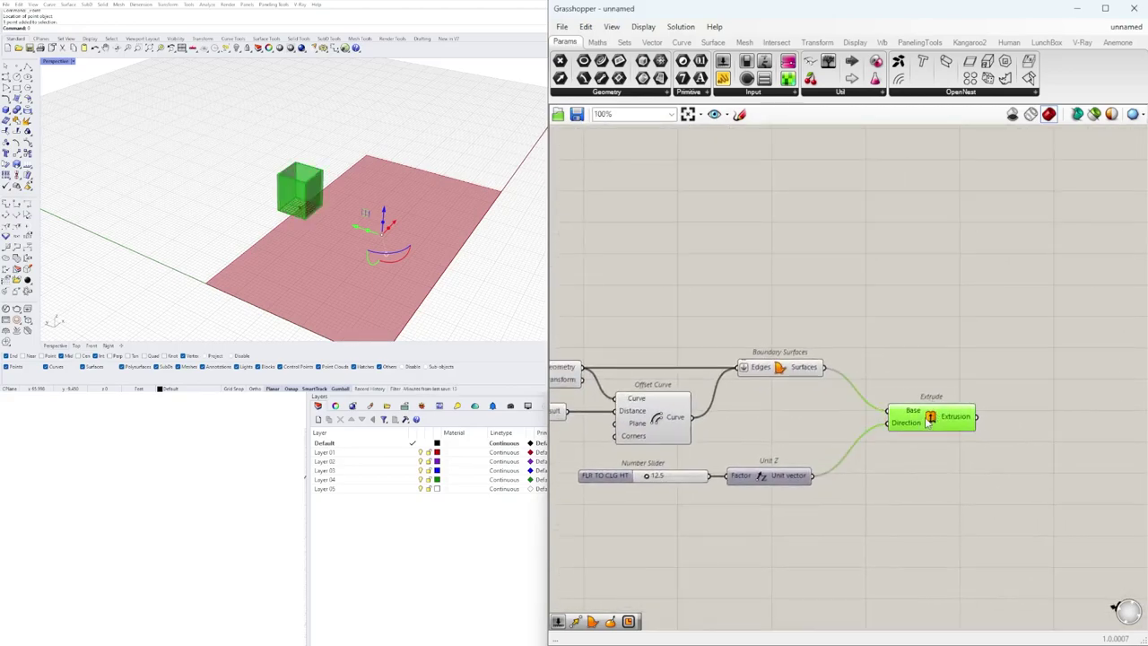
pyautogui.scroll(8, 296, 240)
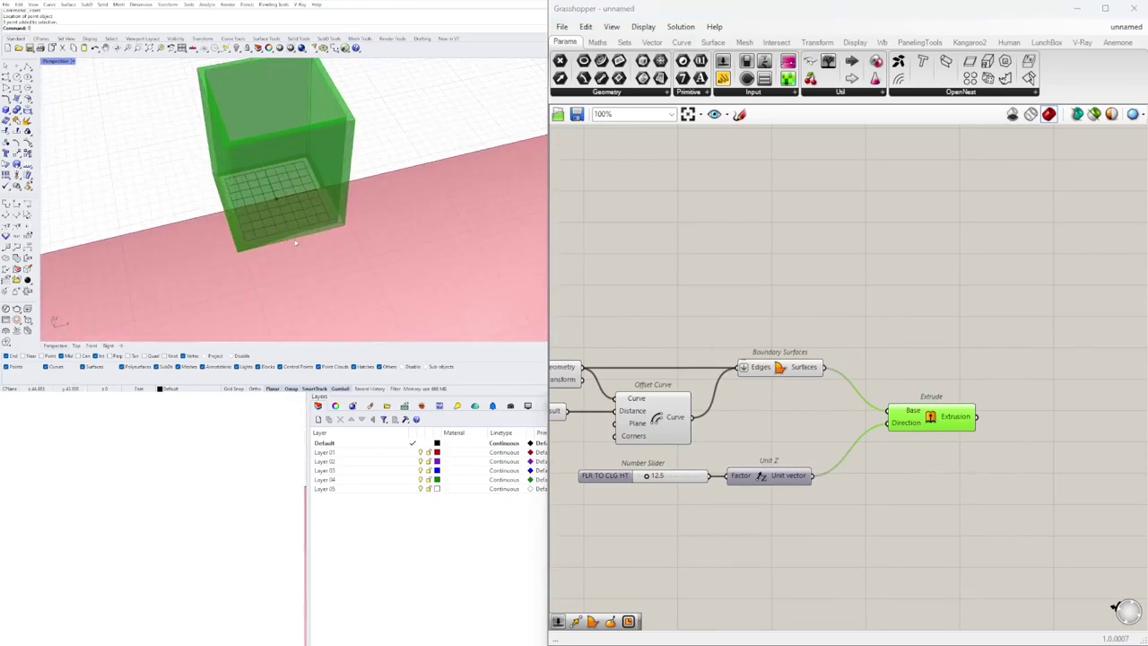
pyautogui.scroll(-9, 282, 240)
pyautogui.moveTo(277, 239)
pyautogui.mouseDown(button='right')
pyautogui.moveTo(297, 230)
pyautogui.moveTo(262, 242)
pyautogui.mouseUp(button='right')
pyautogui.scroll(6, 282, 235)
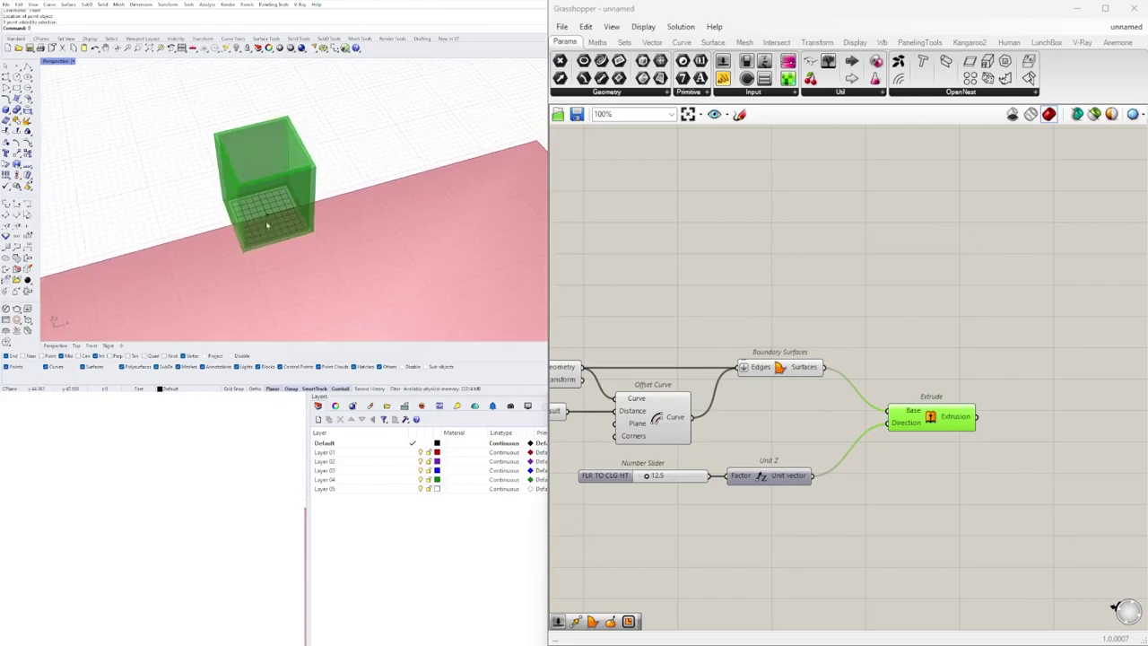
pyautogui.scroll(-2, 880, 383)
# - Align Extrude with Unit Z and add an Explode component above the second Move and Offset Curve
pyautogui.click(894, 431)
pyautogui.moveTo(913, 403); pyautogui.dragTo(902, 441)
pyautogui.scroll(-2, 892, 435)
pyautogui.moveTo(774, 464); pyautogui.dragTo(975, 418, button='right')
pyautogui.scroll(4, 982, 368)
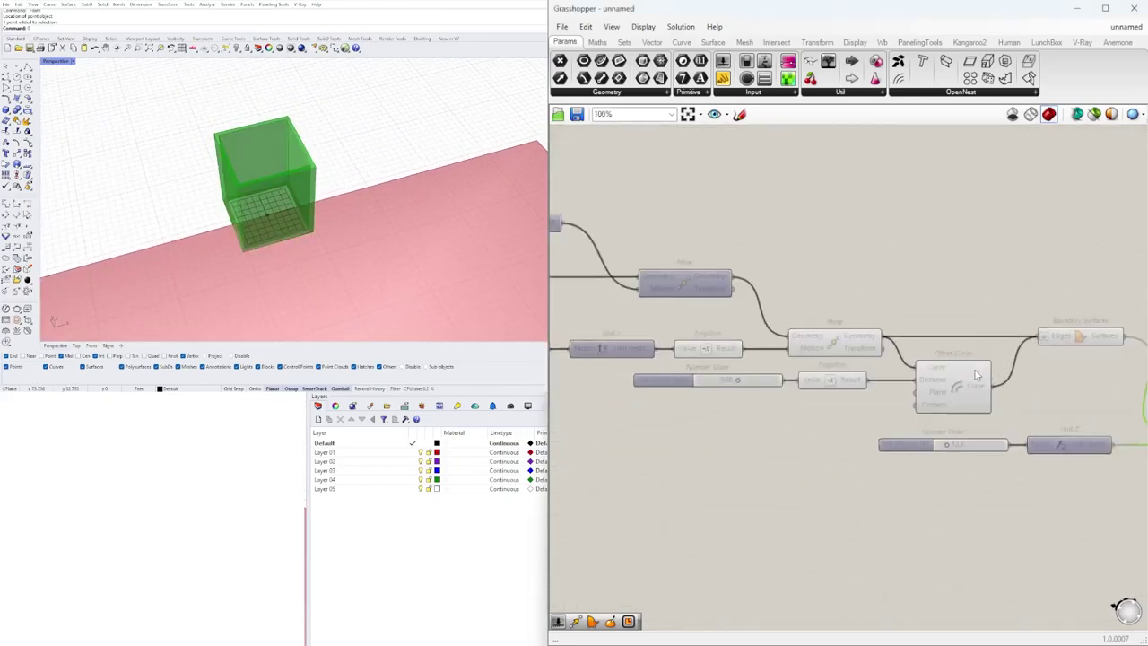
pyautogui.click(944, 381)
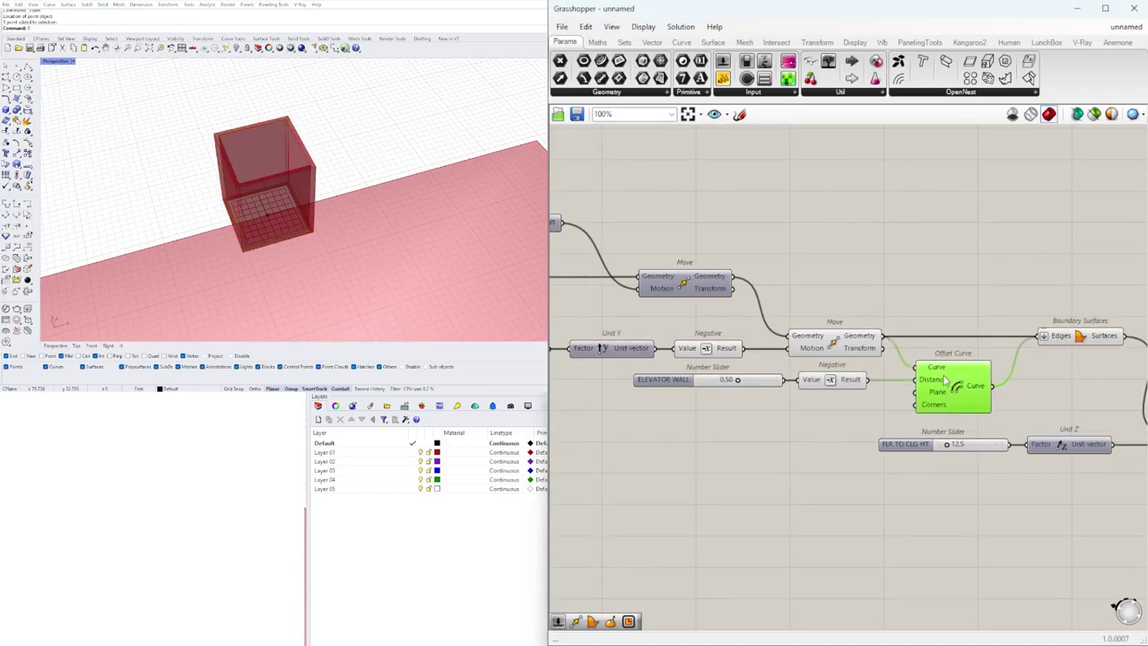
pyautogui.click(833, 339)
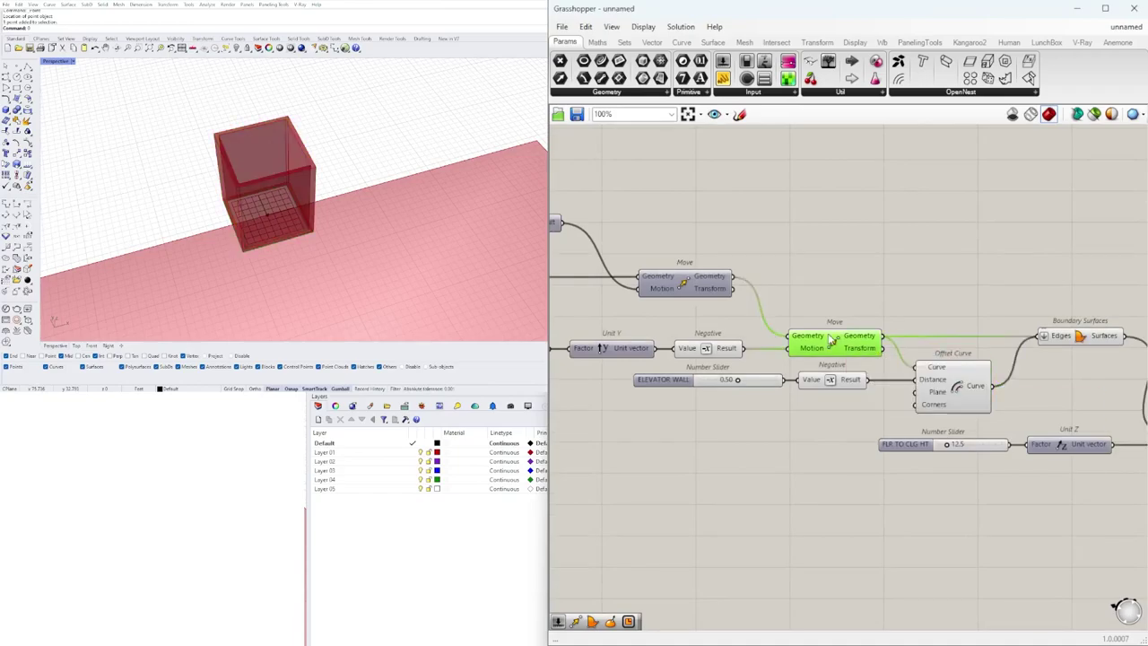
pyautogui.doubleClick(889, 230)
pyautogui.write('expl')
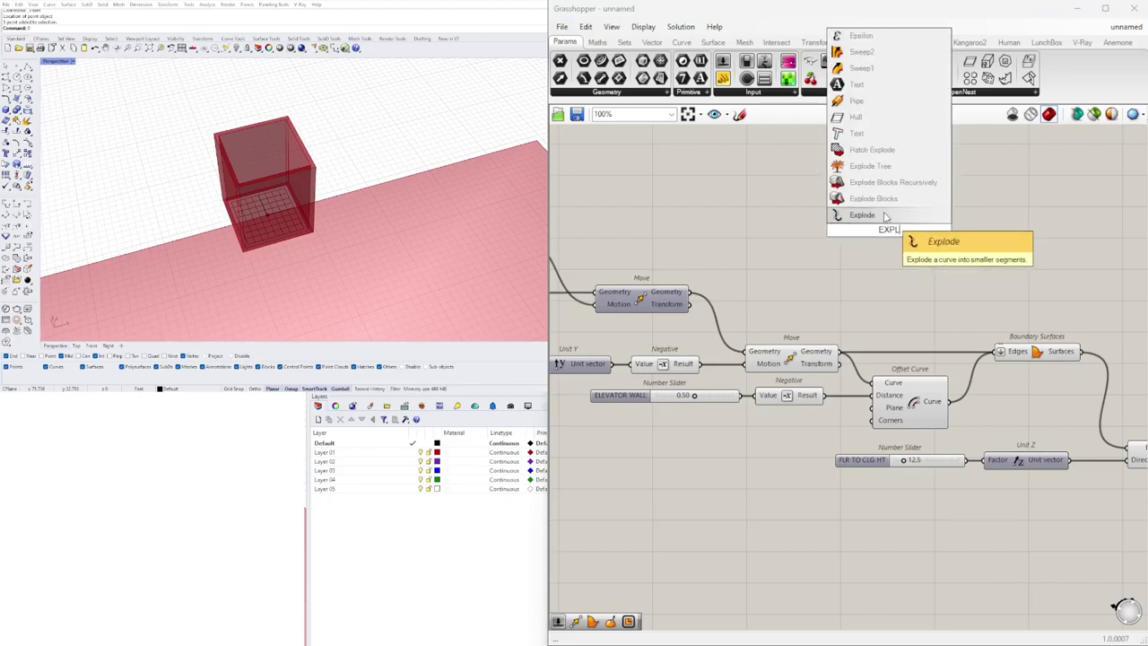
pyautogui.click(884, 216)
# - Check the moved core rectangle in the model and connect the second Move's Geometry output to Explode's Curve input
pyautogui.scroll(-8, 274, 155)
pyautogui.moveTo(274, 157); pyautogui.dragTo(306, 143, button='right')
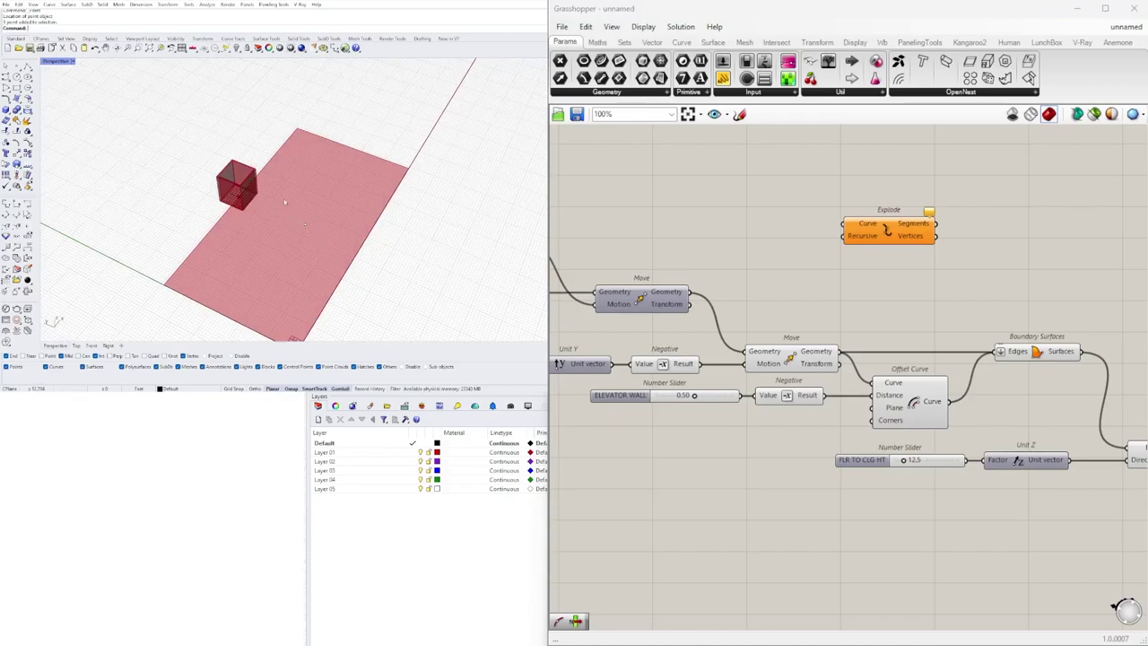
pyautogui.moveTo(289, 202); pyautogui.dragTo(253, 165, button='right')
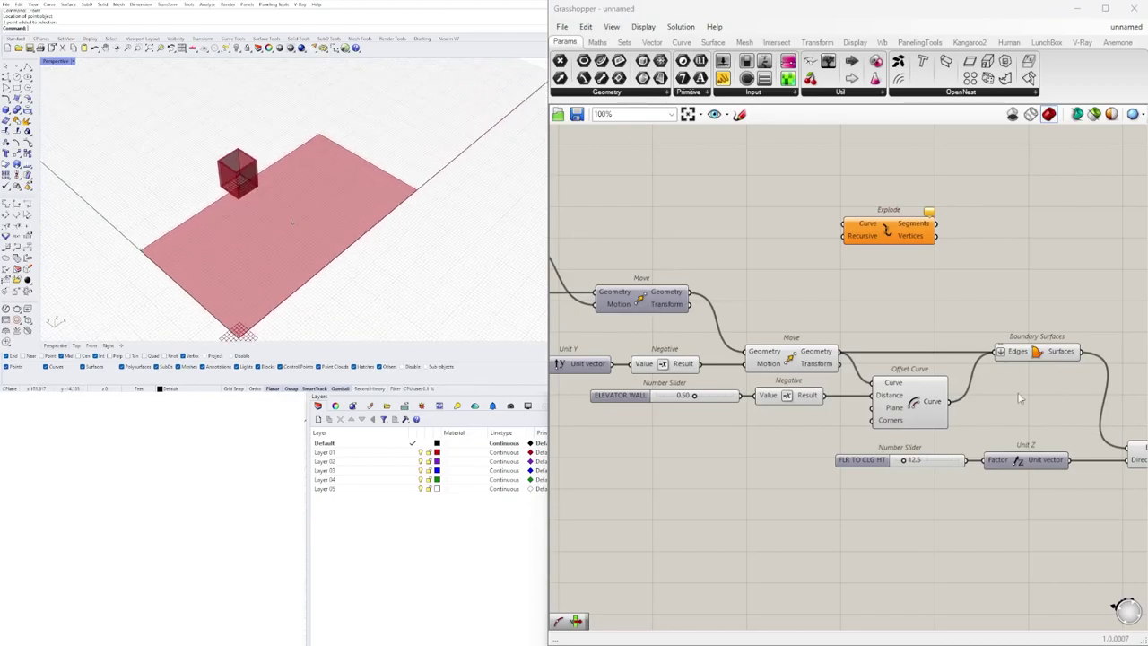
pyautogui.click(800, 357)
pyautogui.scroll(3, 794, 359)
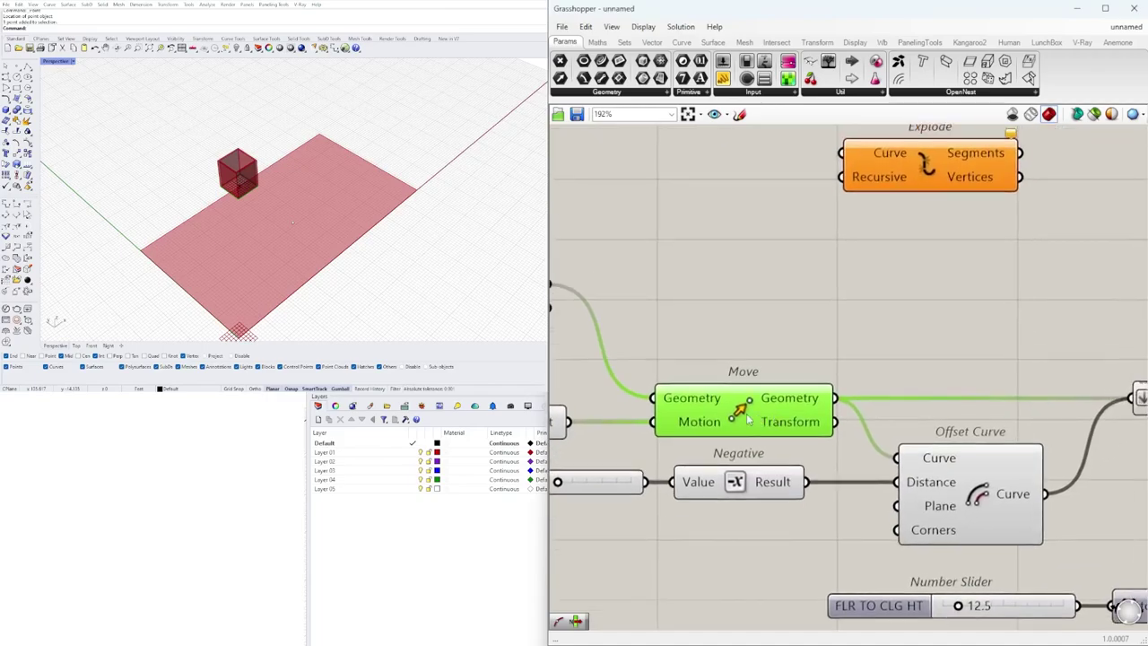
pyautogui.scroll(3, 256, 209)
pyautogui.scroll(3, 356, 173)
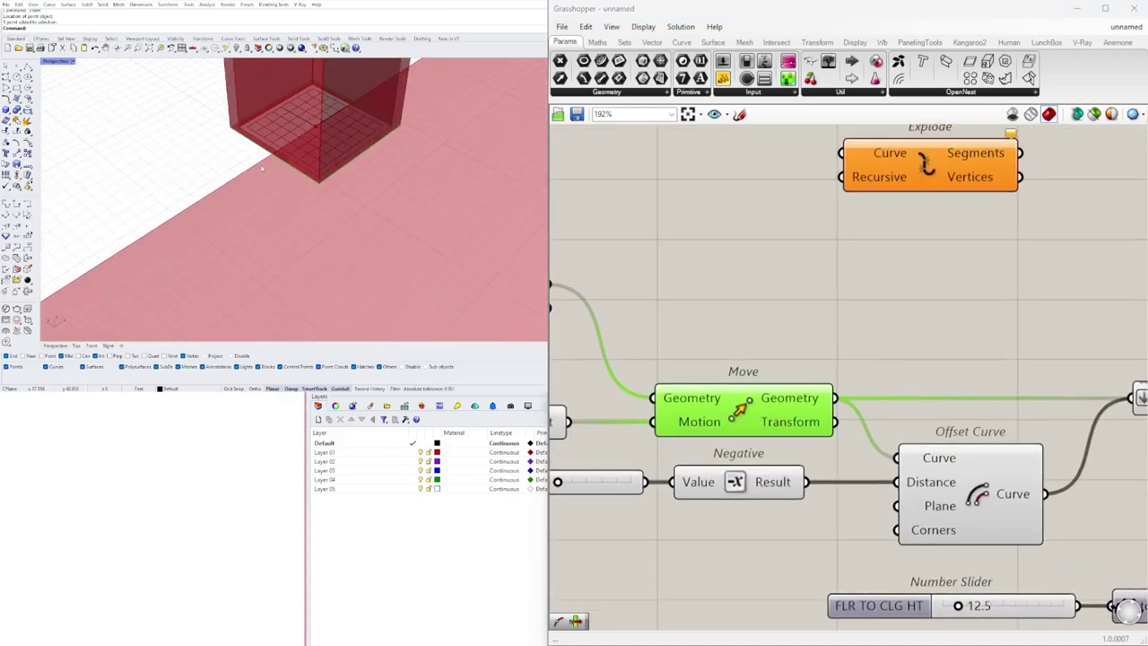
pyautogui.scroll(-5, 263, 169)
pyautogui.scroll(5, 279, 199)
pyautogui.scroll(-3, 425, 160)
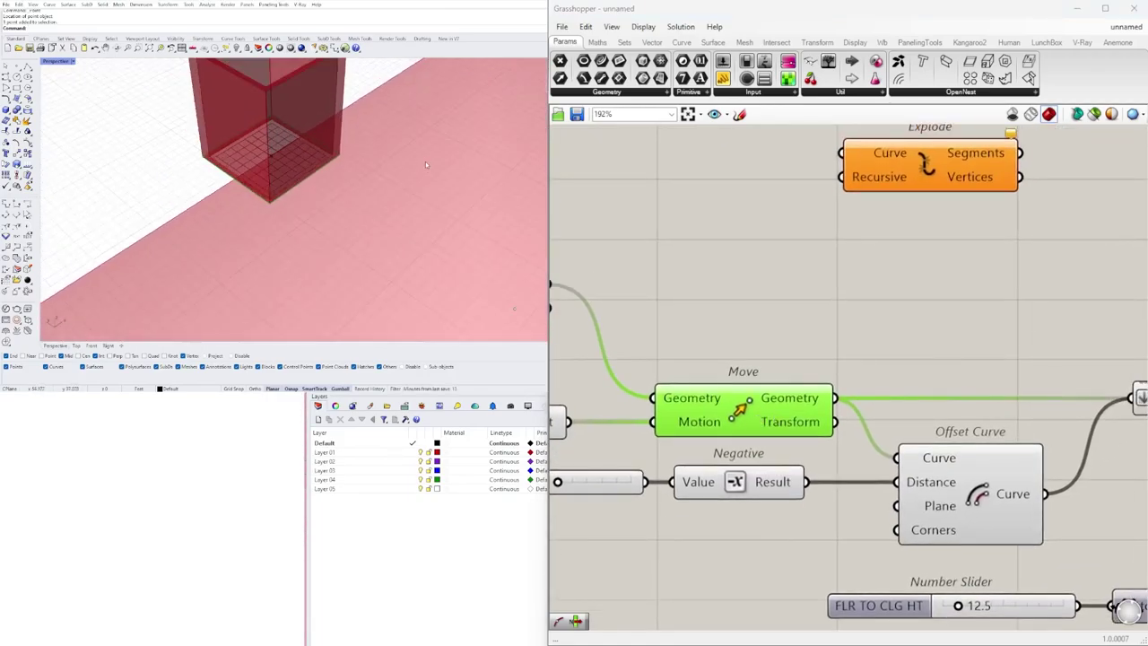
pyautogui.moveTo(806, 407)
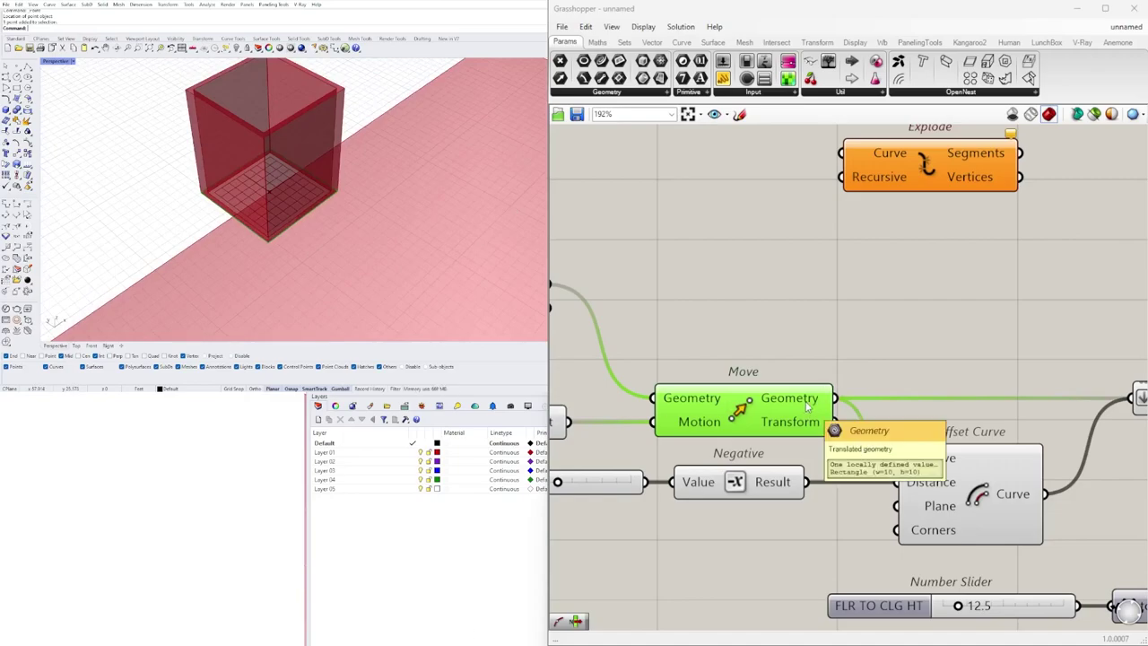
pyautogui.scroll(-4, 839, 304)
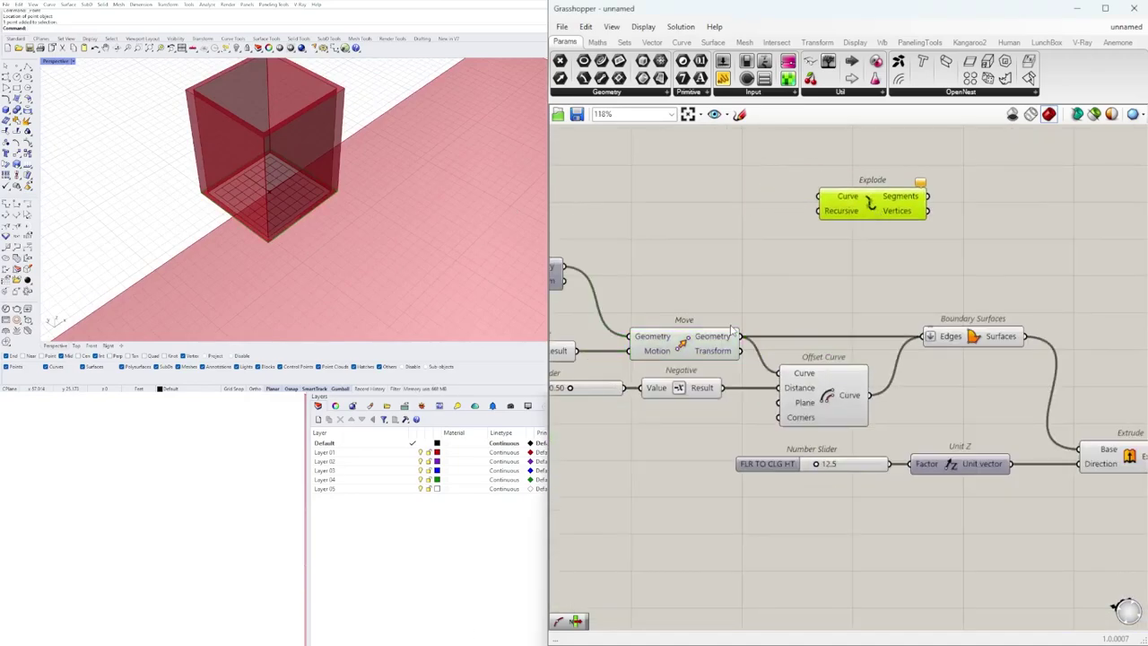
pyautogui.moveTo(742, 336); pyautogui.dragTo(819, 196)
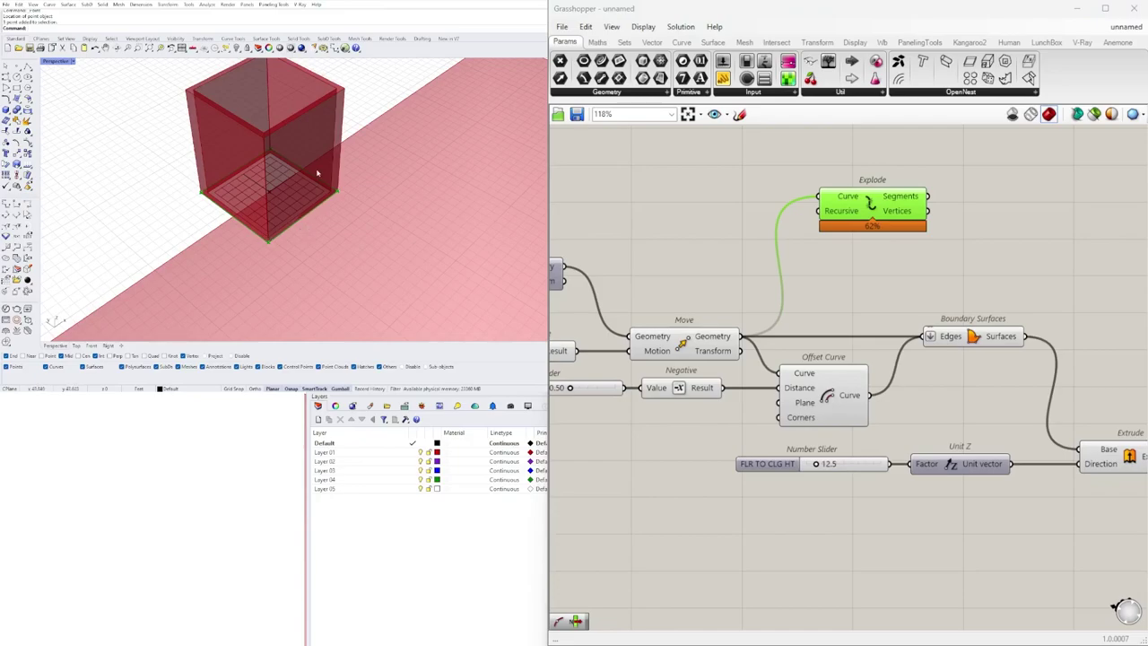
# - Add a List Item component beside Explode and connect Explode's Segments output to its List input
pyautogui.moveTo(915, 269); pyautogui.dragTo(858, 309, button='right')
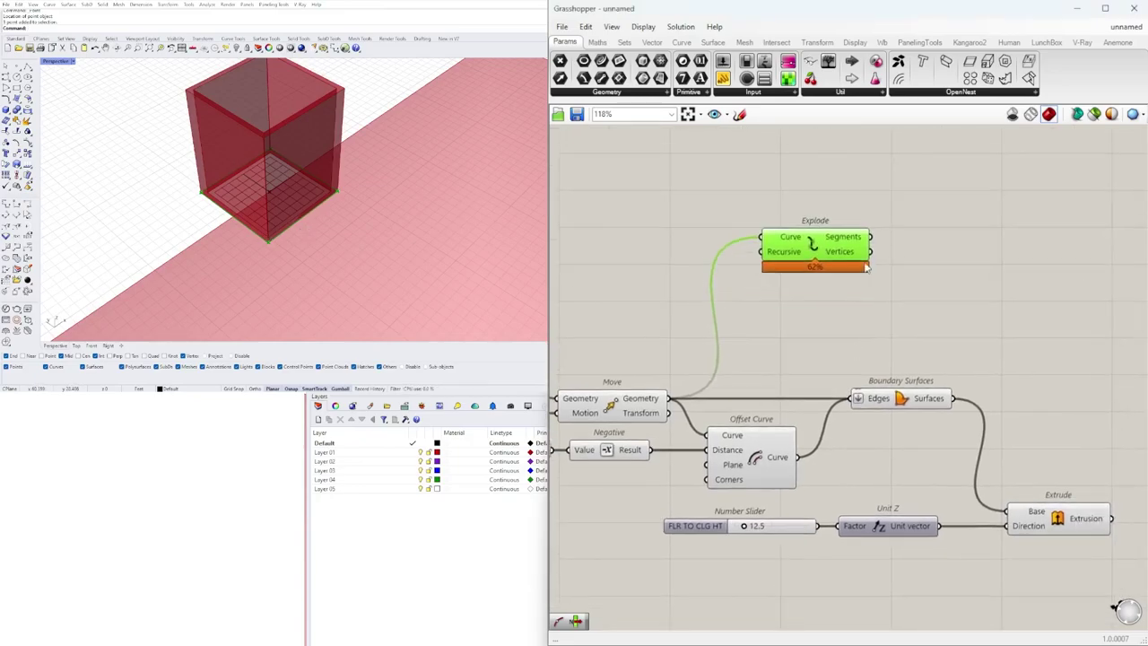
pyautogui.doubleClick(957, 253)
pyautogui.click(852, 237)
pyautogui.click(357, 182)
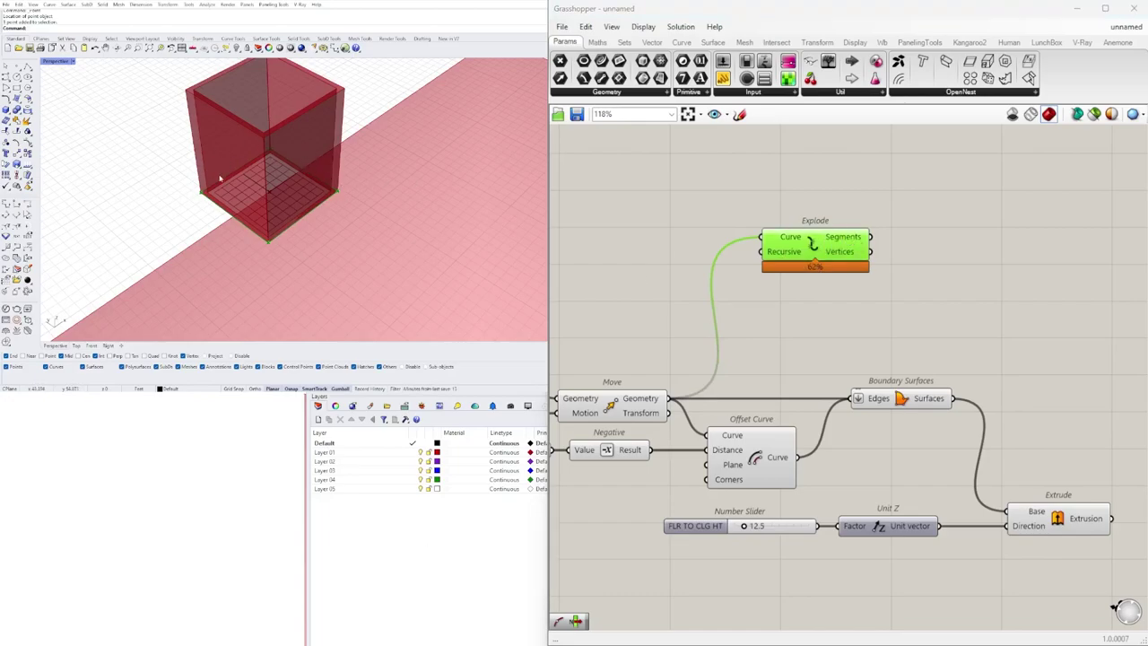
pyautogui.doubleClick(957, 220)
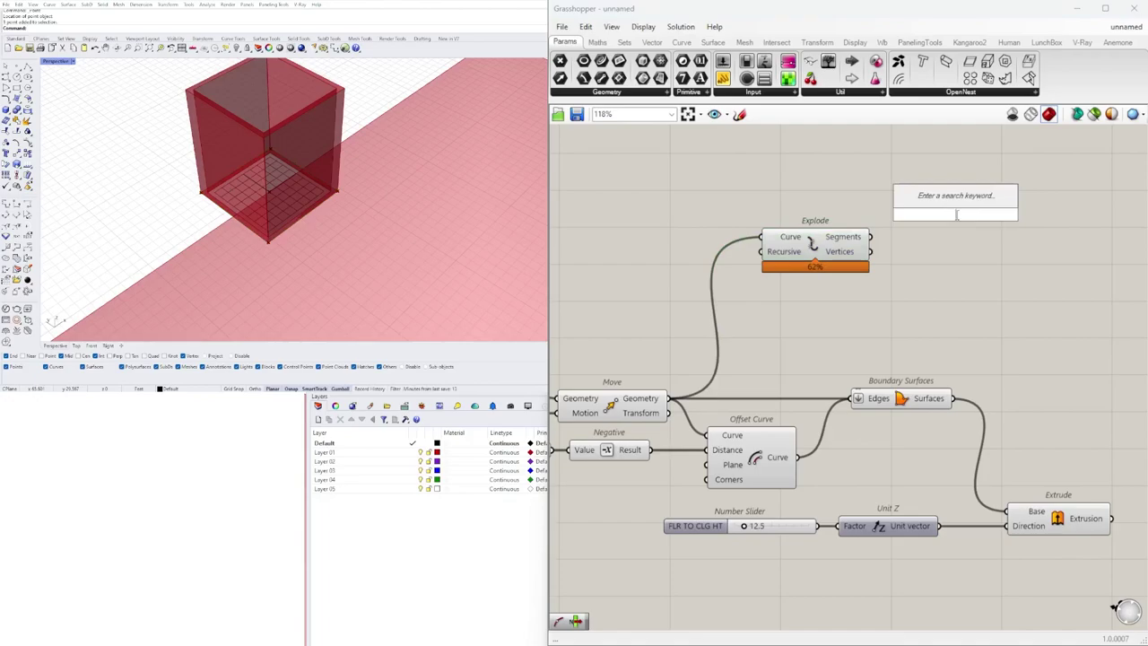
pyautogui.write('ITEM')
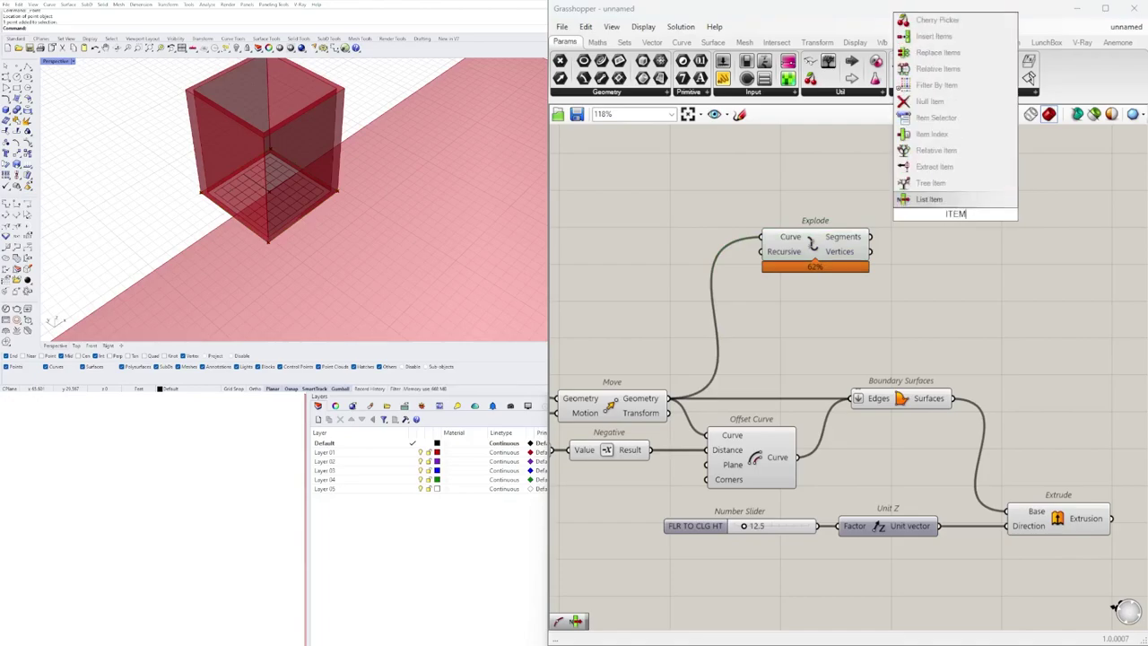
pyautogui.click(931, 200)
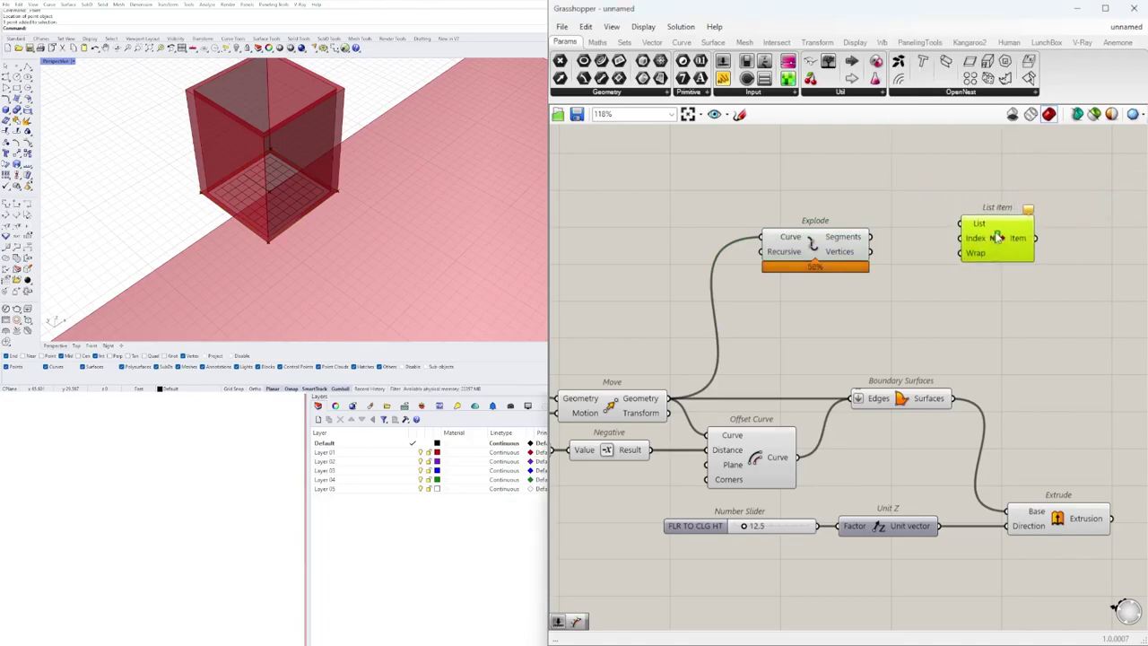
pyautogui.moveTo(866, 238)
pyautogui.mouseDown()
pyautogui.moveTo(969, 240)
pyautogui.moveTo(982, 255)
pyautogui.moveTo(962, 249)
pyautogui.mouseUp()
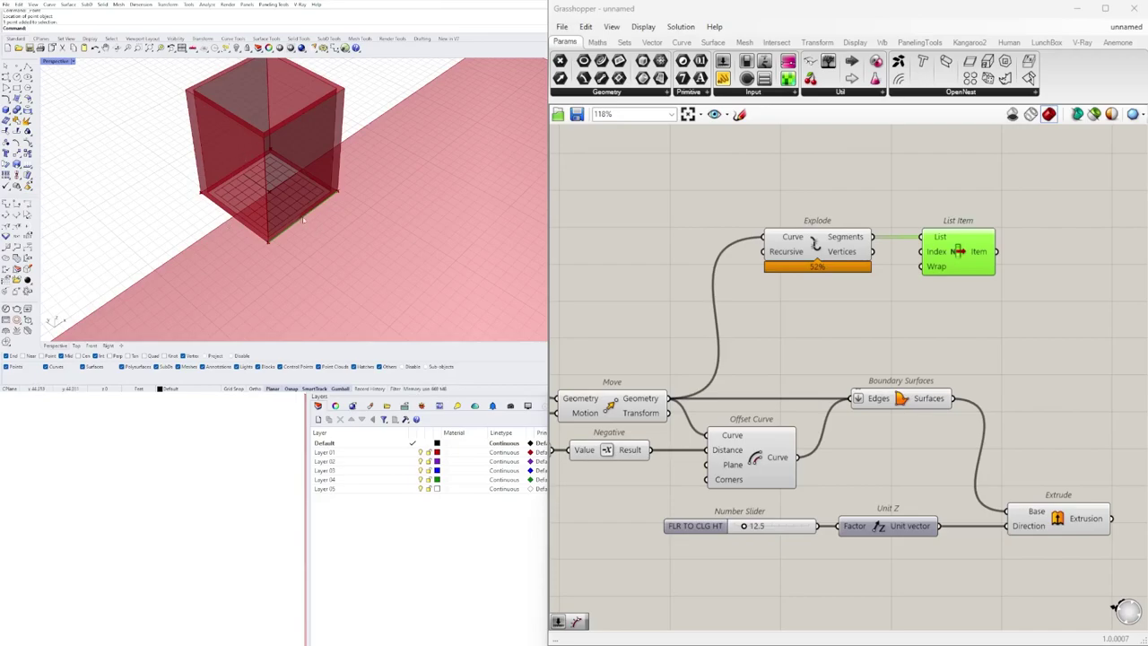
# - Reposition the List Item component above and beyond Explode to free space for more components
pyautogui.moveTo(960, 241); pyautogui.dragTo(962, 191)
pyautogui.click(800, 240)
pyautogui.click(886, 270)
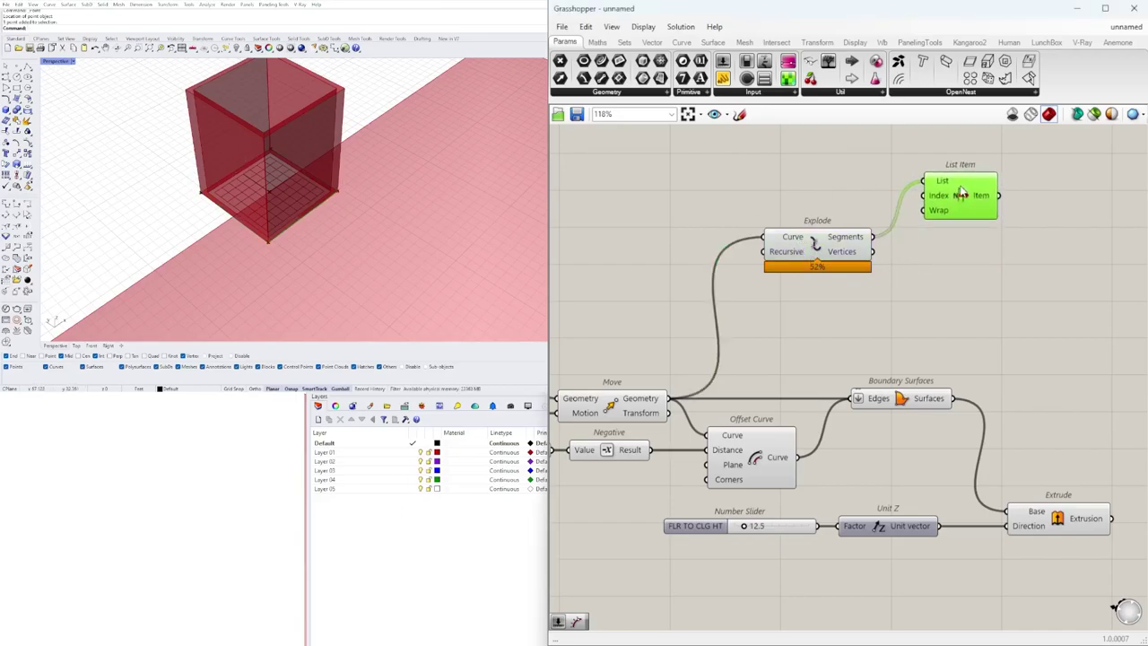
pyautogui.moveTo(970, 213); pyautogui.dragTo(898, 260, button='right')
pyautogui.moveTo(915, 253); pyautogui.dragTo(926, 217)
# - Add a Curve Middle component beyond Explode and connect Explode's Segments output to its Curve input
pyautogui.click(928, 312)
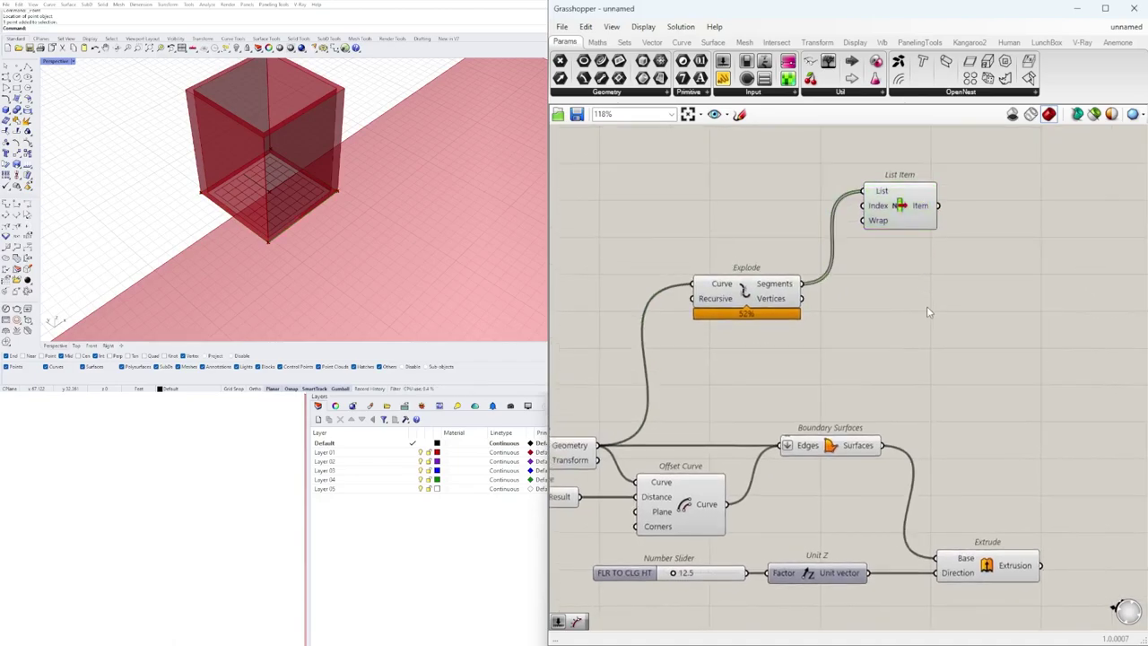
pyautogui.doubleClick(928, 312)
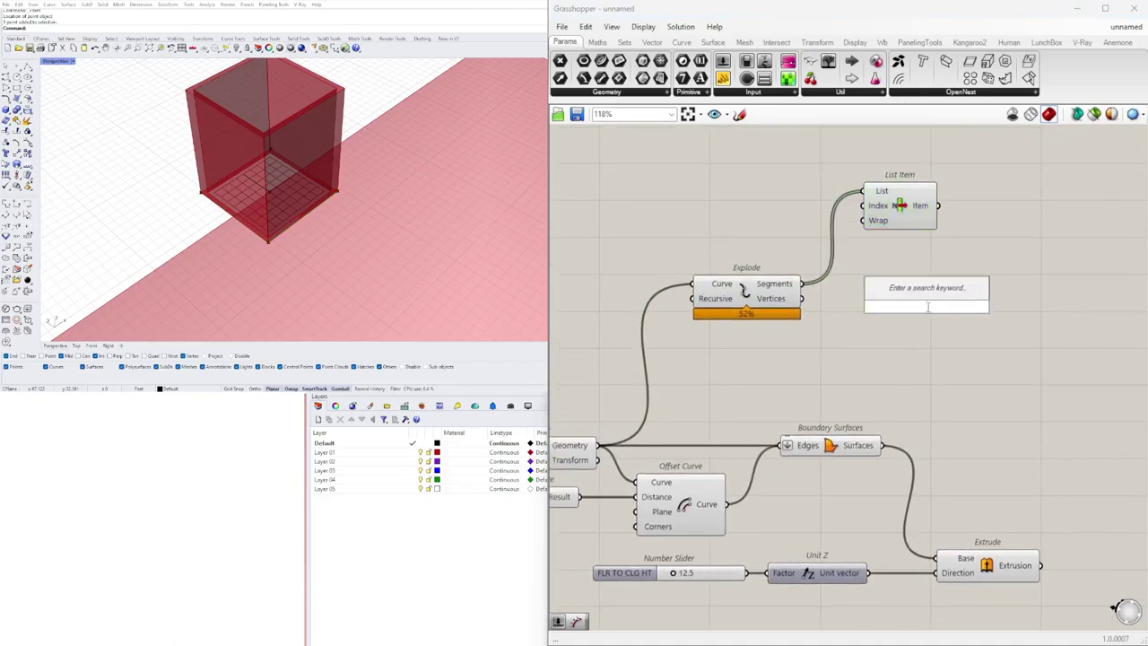
pyautogui.write('Mi')
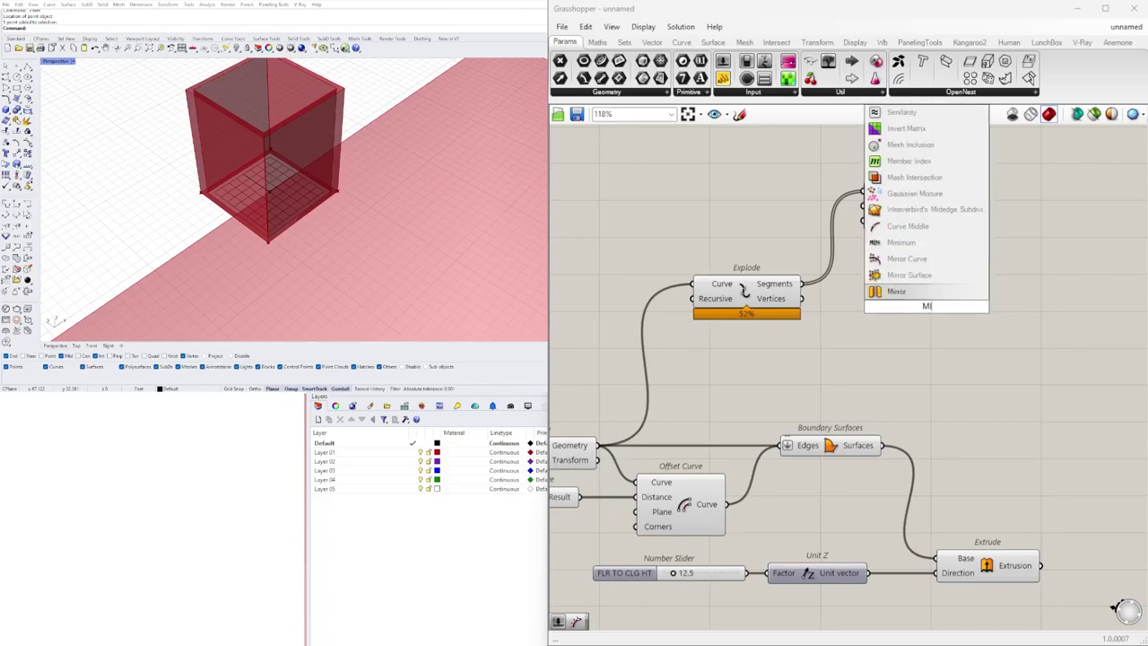
pyautogui.write('d')
pyautogui.click(910, 292)
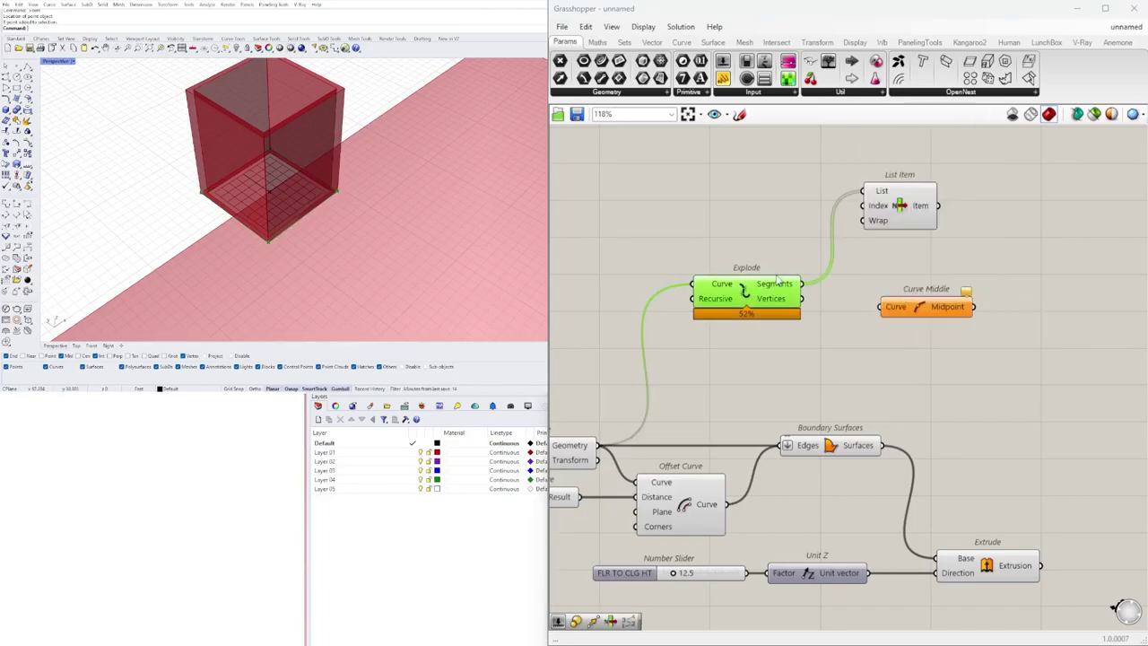
pyautogui.moveTo(801, 284); pyautogui.dragTo(881, 307)
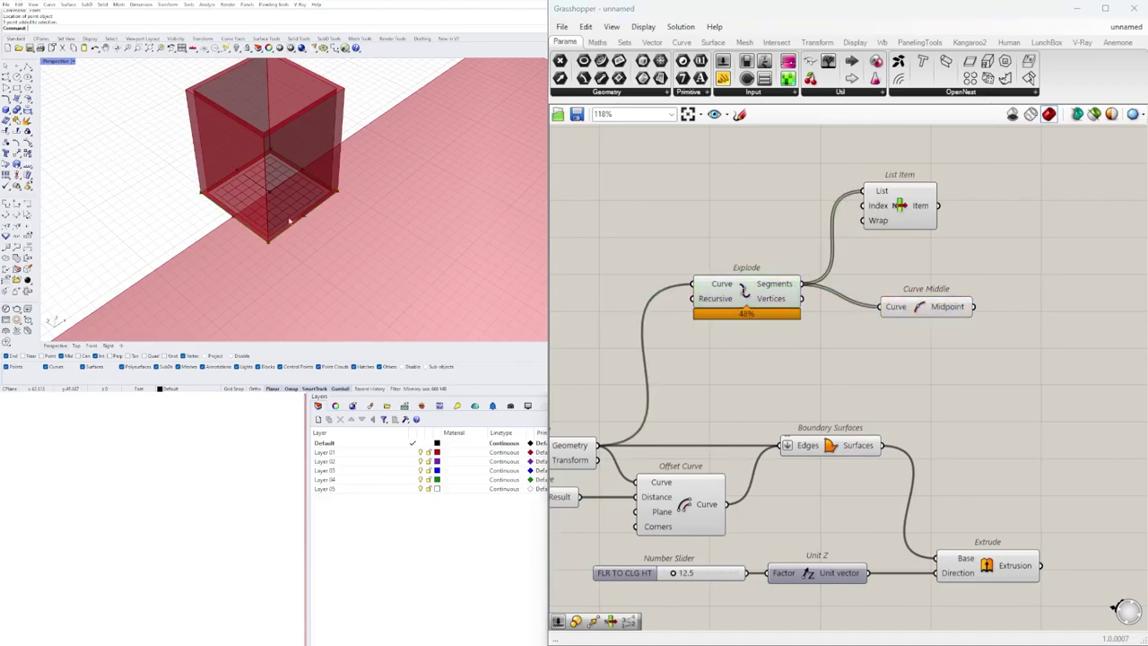
pyautogui.click(919, 312)
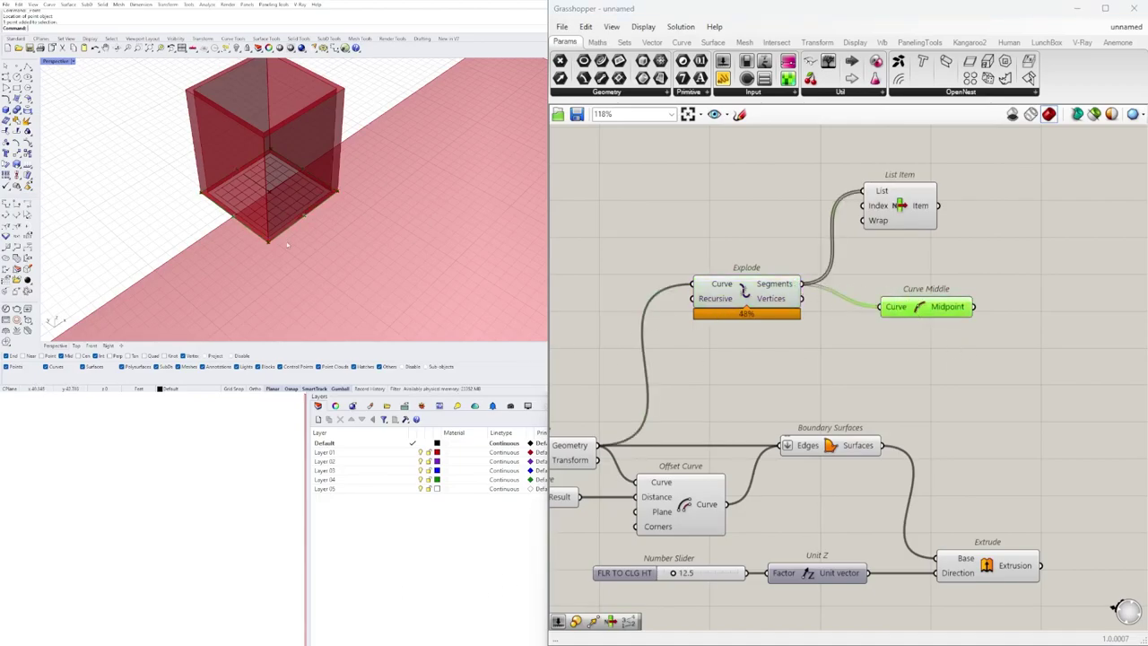
# - Add a Point List component beside Curve Middle and connect the Midpoint output to its Points input
pyautogui.doubleClick(1021, 306)
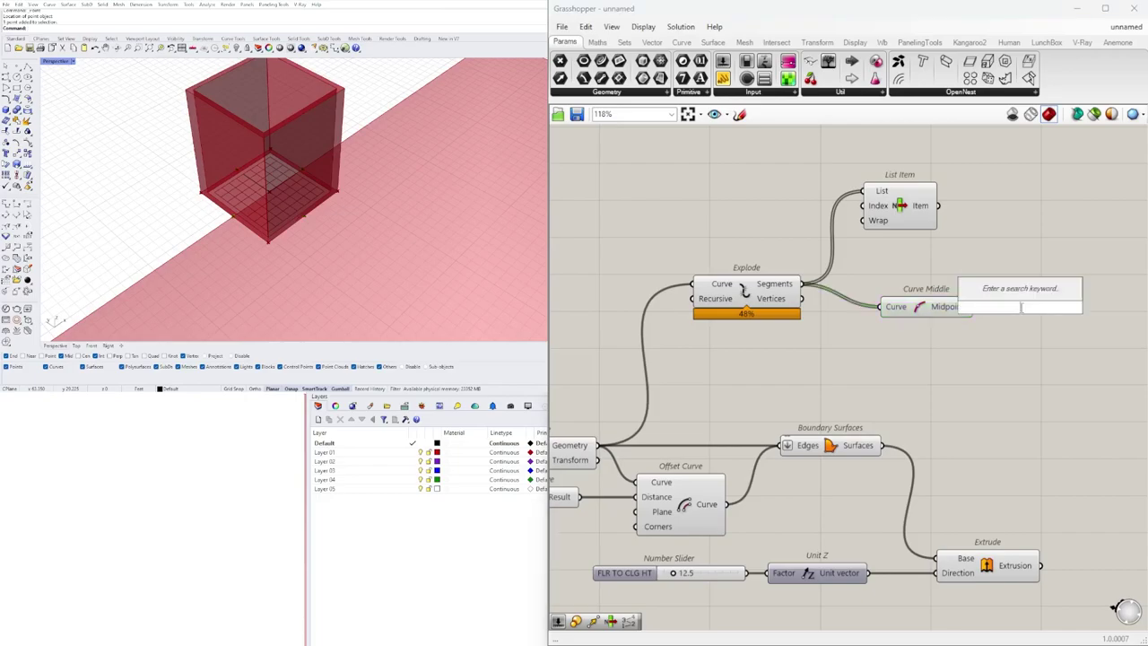
pyautogui.write('POINT')
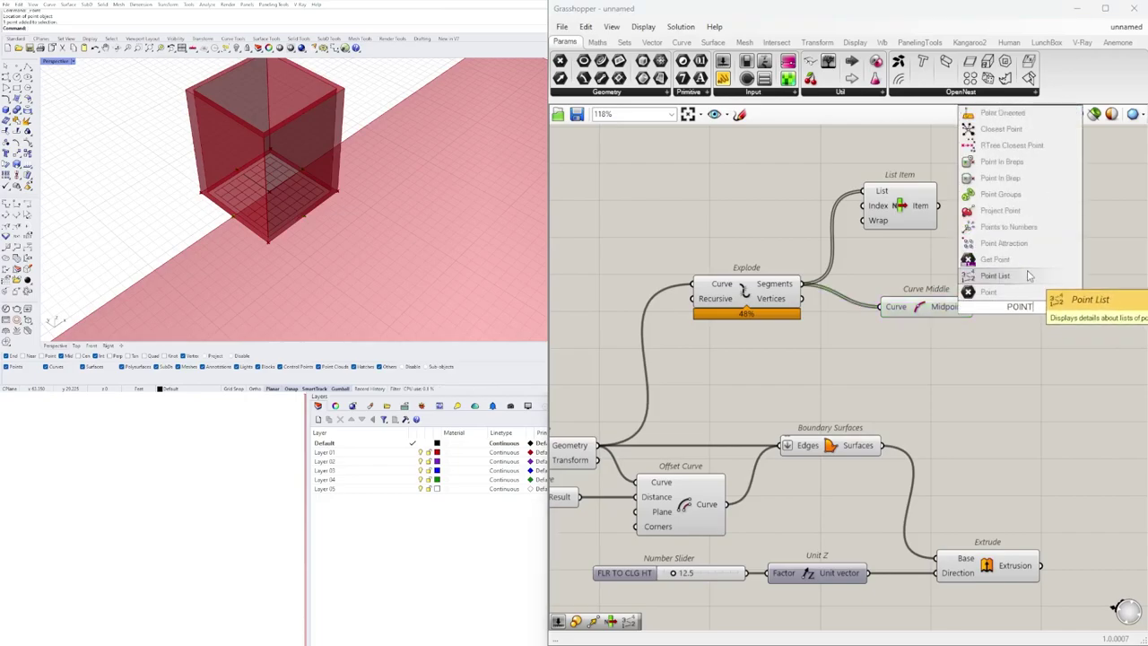
pyautogui.click(1029, 275)
pyautogui.moveTo(914, 305); pyautogui.dragTo(1018, 328)
pyautogui.click(411, 229)
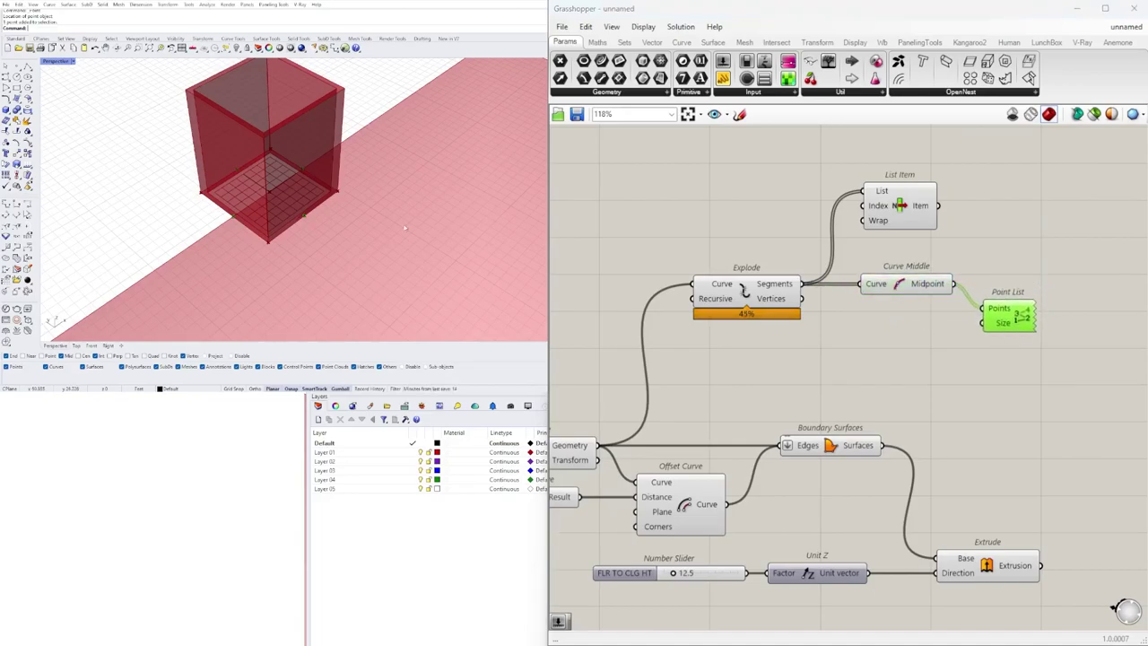
# - Add a number slider set to 1.5 below Curve Middle and connect it to Point List's Size input
pyautogui.click(901, 218)
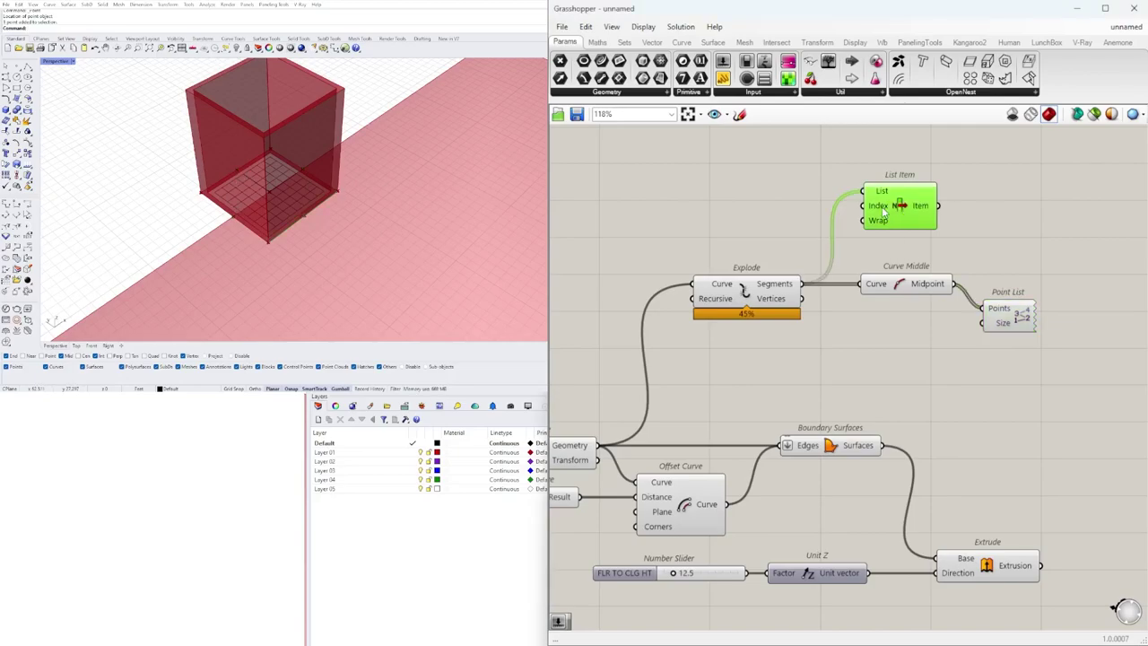
pyautogui.scroll(3, 885, 213)
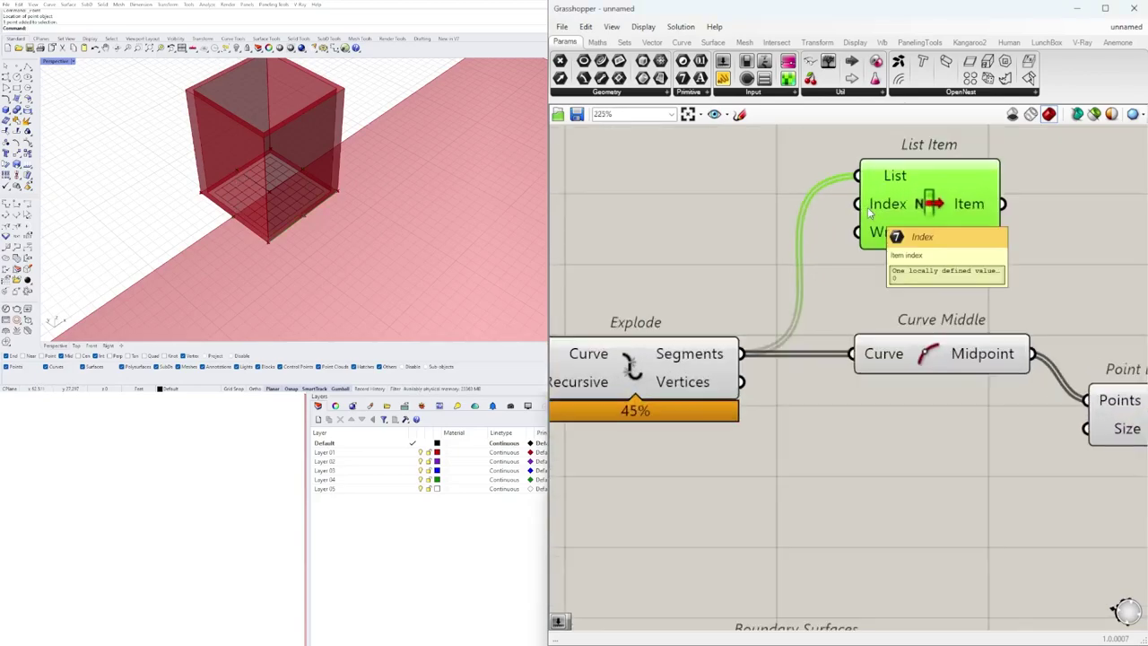
pyautogui.scroll(8, 234, 217)
pyautogui.scroll(-9, 274, 289)
pyautogui.moveTo(888, 437); pyautogui.dragTo(740, 375, button='right')
pyautogui.scroll(-3, 740, 379)
pyautogui.doubleClick(740, 377)
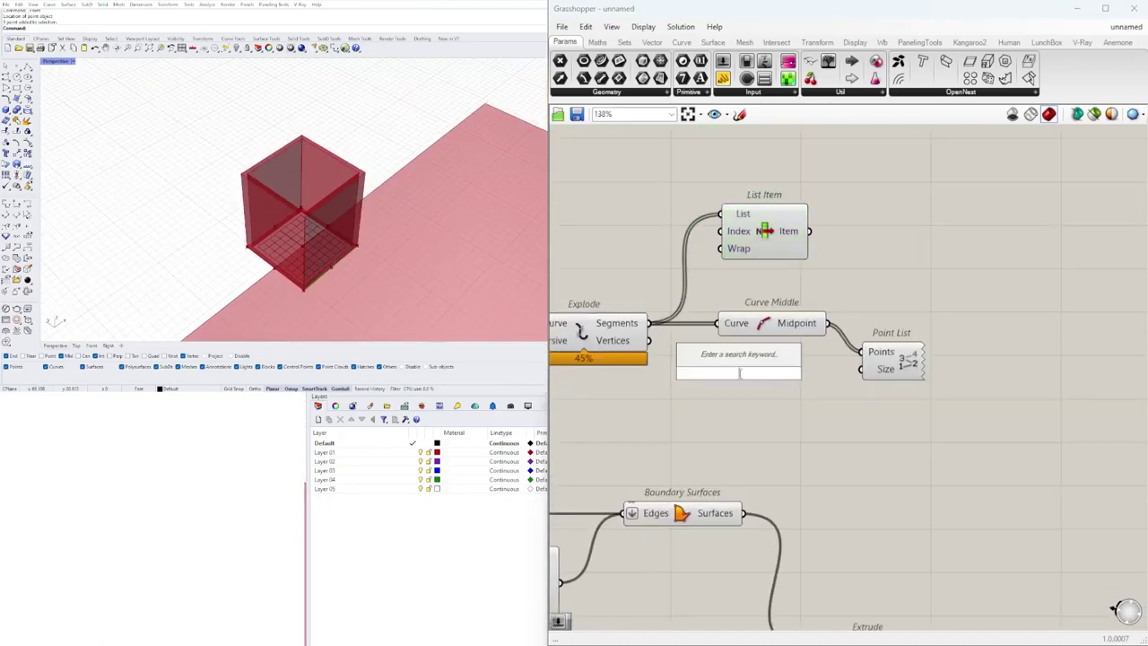
pyautogui.write('1.5')
pyautogui.press('Return')
pyautogui.moveTo(829, 375); pyautogui.dragTo(861, 369)
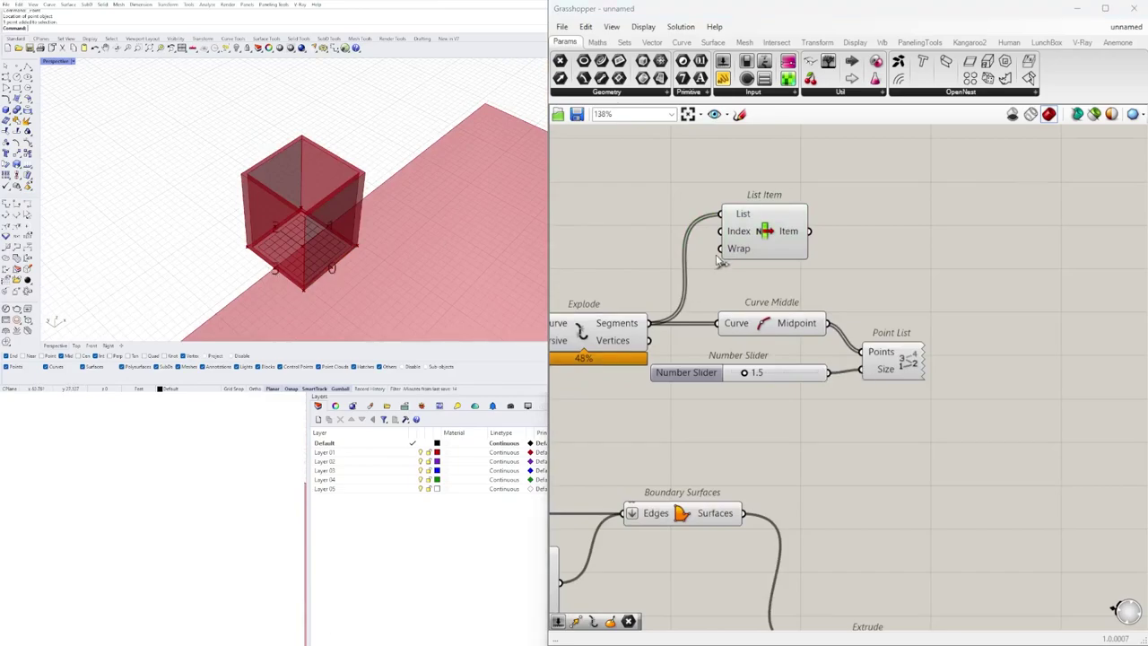
# - Try index 3 in the List Item component to pick another core edge, and restore index 0
pyautogui.click(769, 235)
pyautogui.rightClick(733, 235)
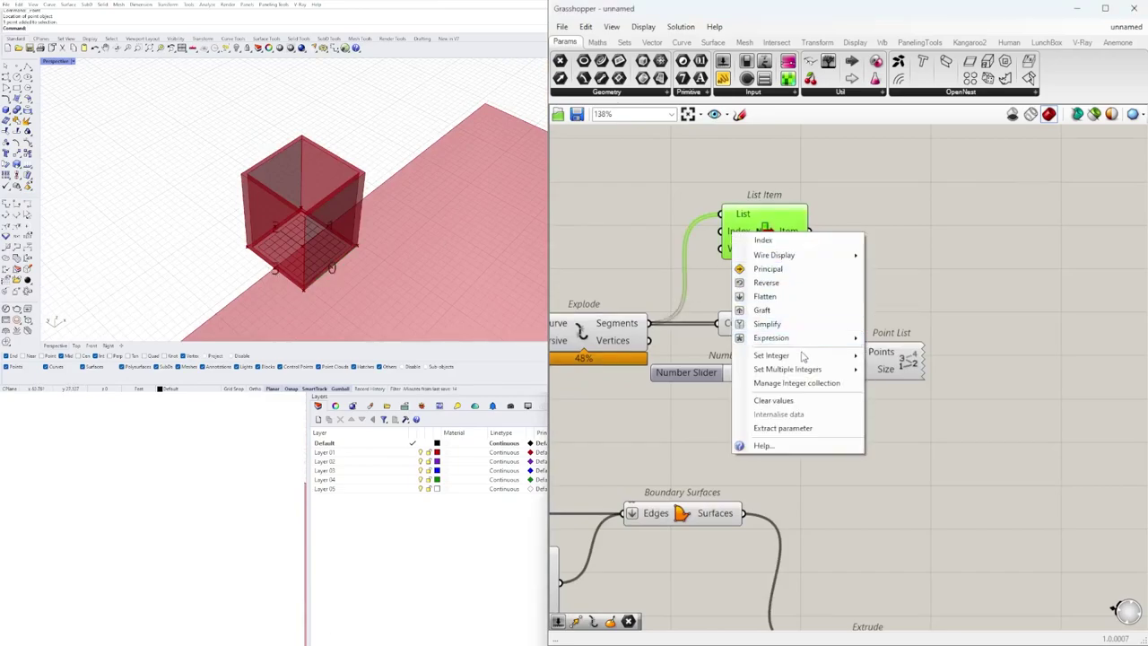
pyautogui.moveTo(801, 355)
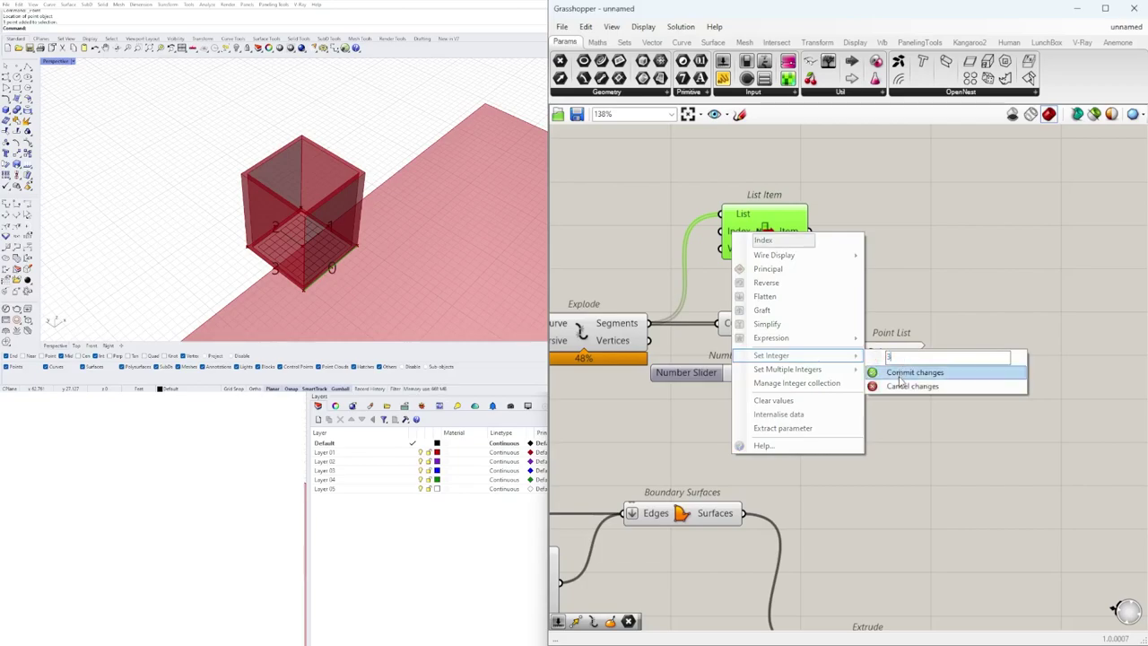
pyautogui.click(908, 372)
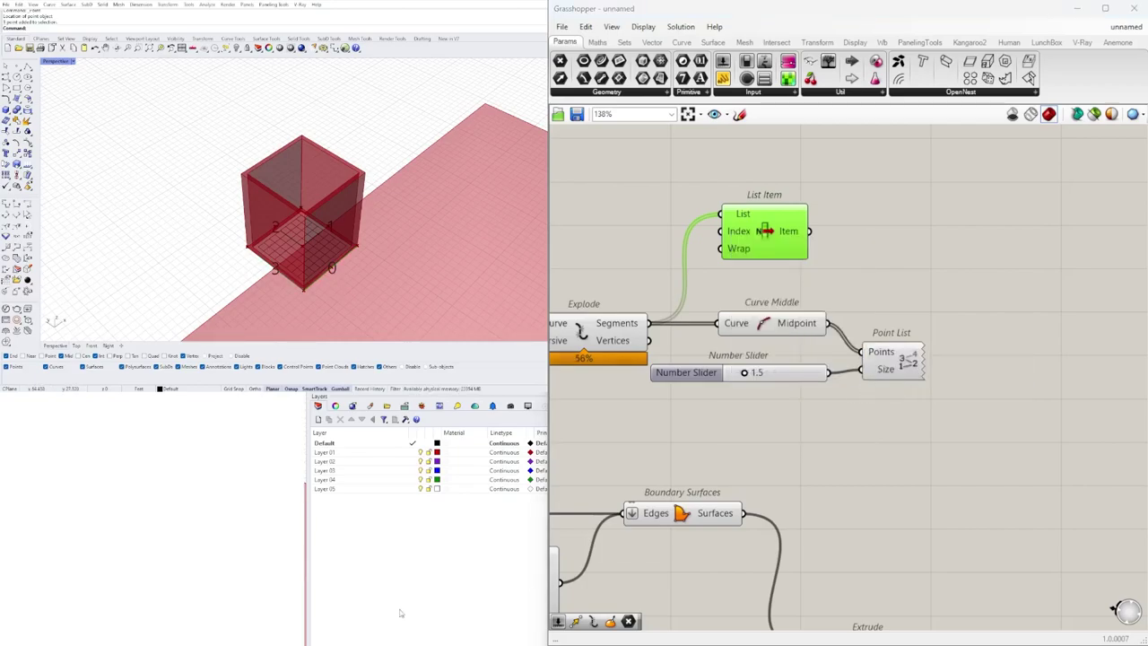
pyautogui.rightClick(745, 232)
pyautogui.moveTo(853, 355)
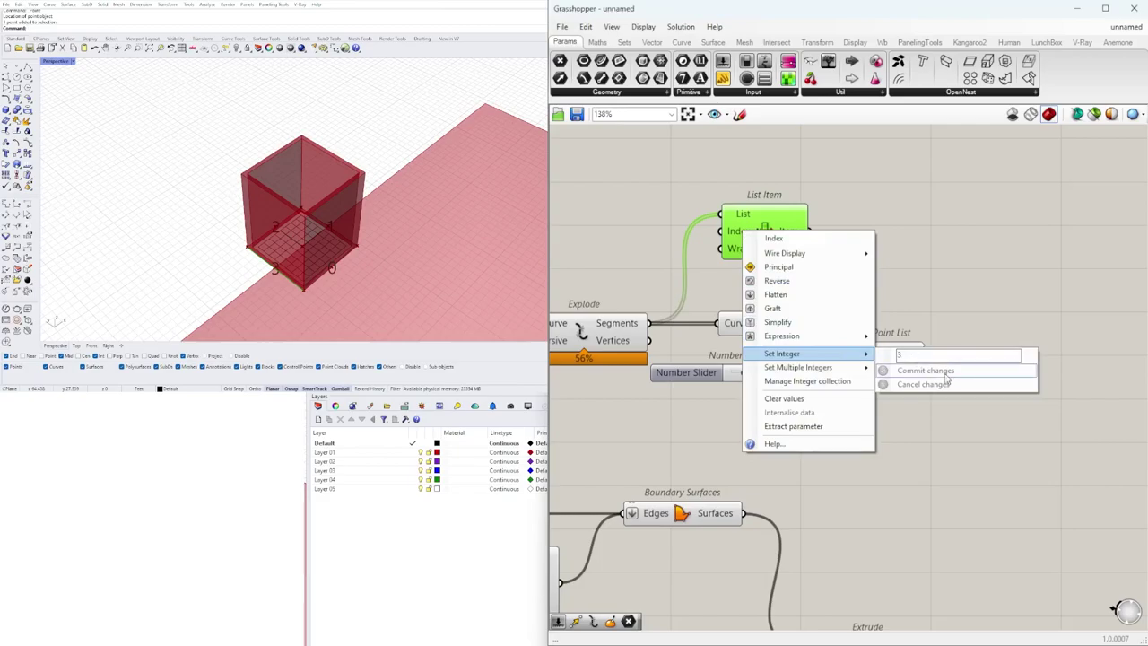
pyautogui.click(926, 370)
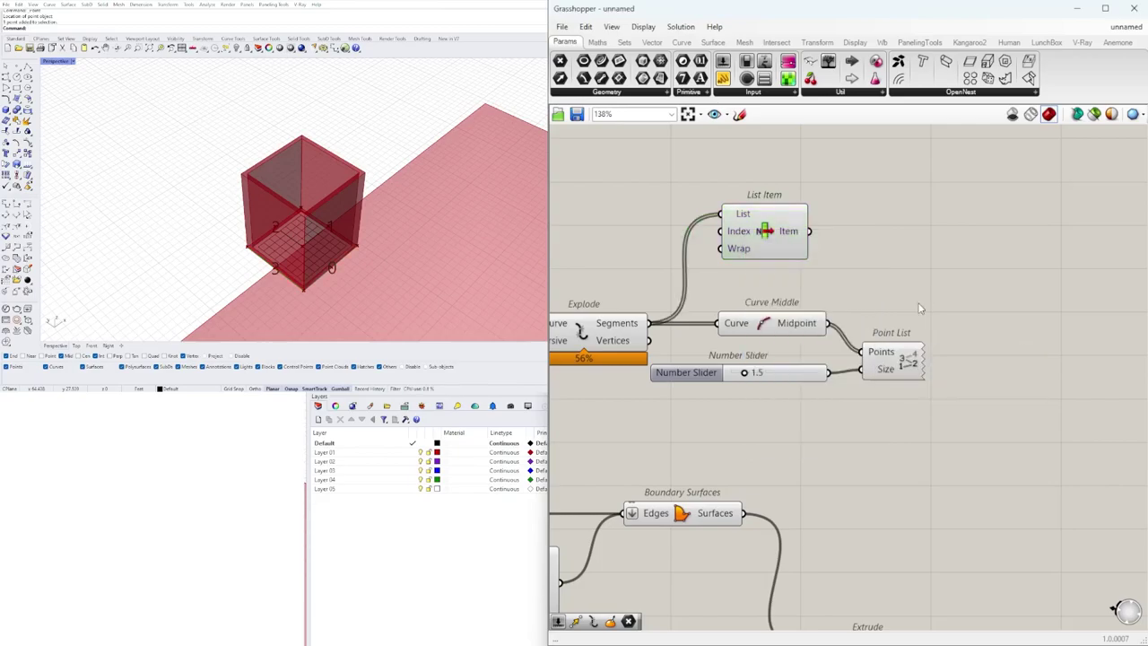
# - Delete the Curve Middle, Point List and 1.5 number slider used for labelling the core edges
pyautogui.scroll(-3, 770, 301)
pyautogui.scroll(2, 770, 300)
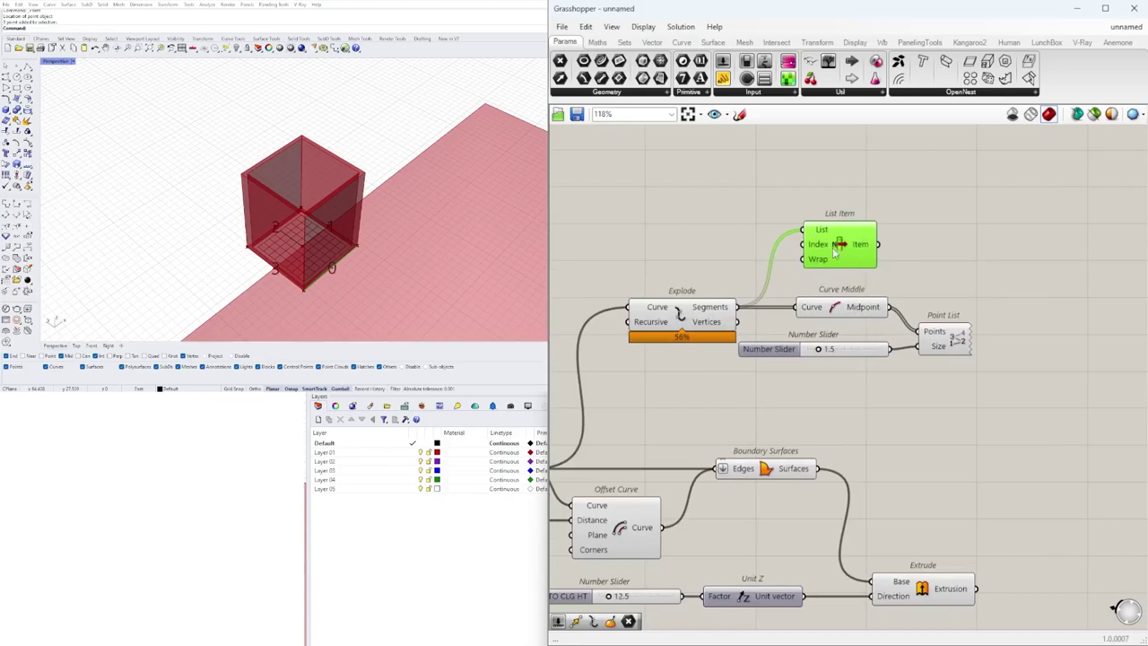
pyautogui.moveTo(960, 376); pyautogui.dragTo(841, 350)
pyautogui.click(841, 351)
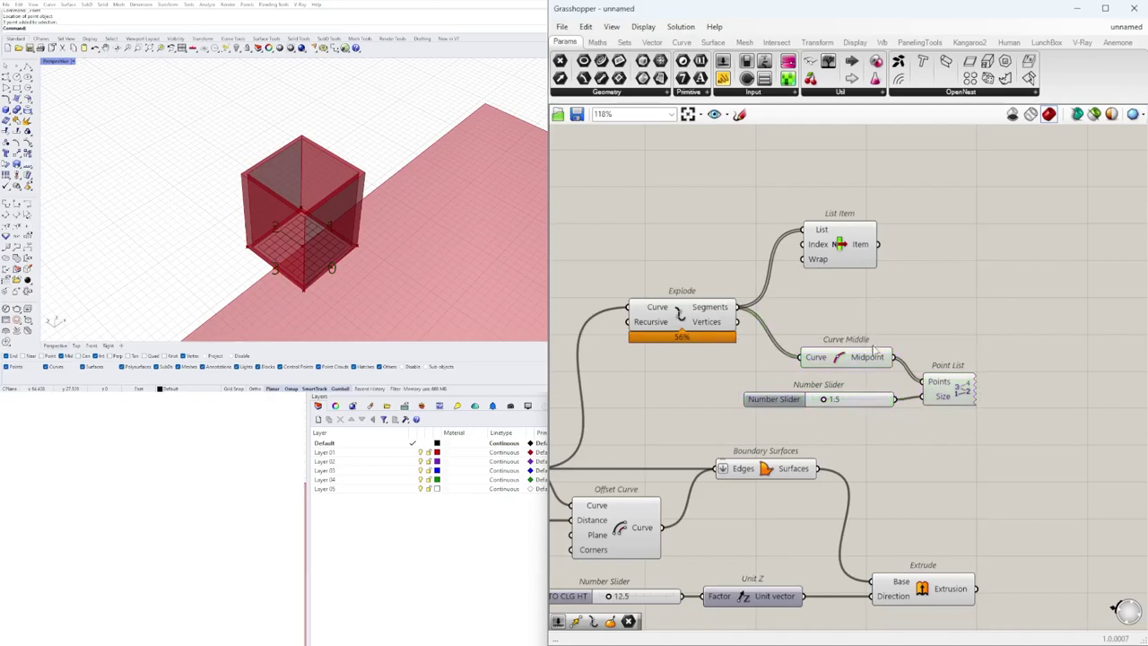
pyautogui.scroll(3, 841, 351)
pyautogui.scroll(-3, 861, 375)
pyautogui.moveTo(1045, 401); pyautogui.dragTo(874, 348)
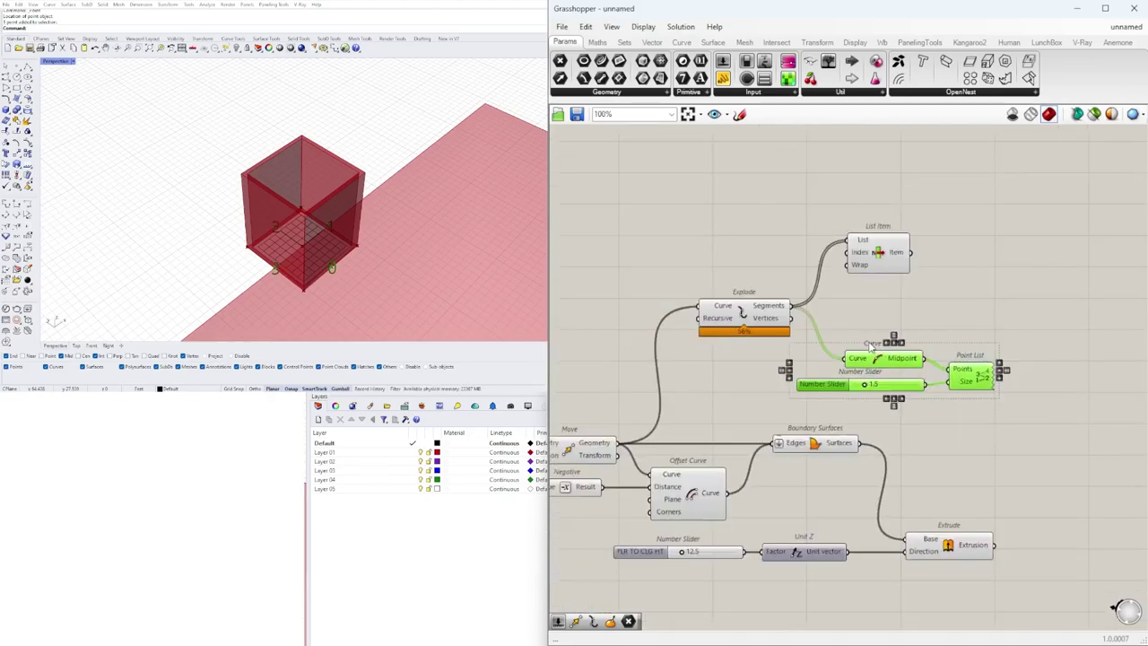
pyautogui.press('Delete')
# - Reposition List Item directly beside Explode, level with its Segments output
pyautogui.moveTo(879, 254); pyautogui.dragTo(867, 320)
pyautogui.scroll(-4, 345, 212)
pyautogui.scroll(5, 332, 206)
pyautogui.moveTo(345, 212); pyautogui.dragTo(317, 211, button='right')
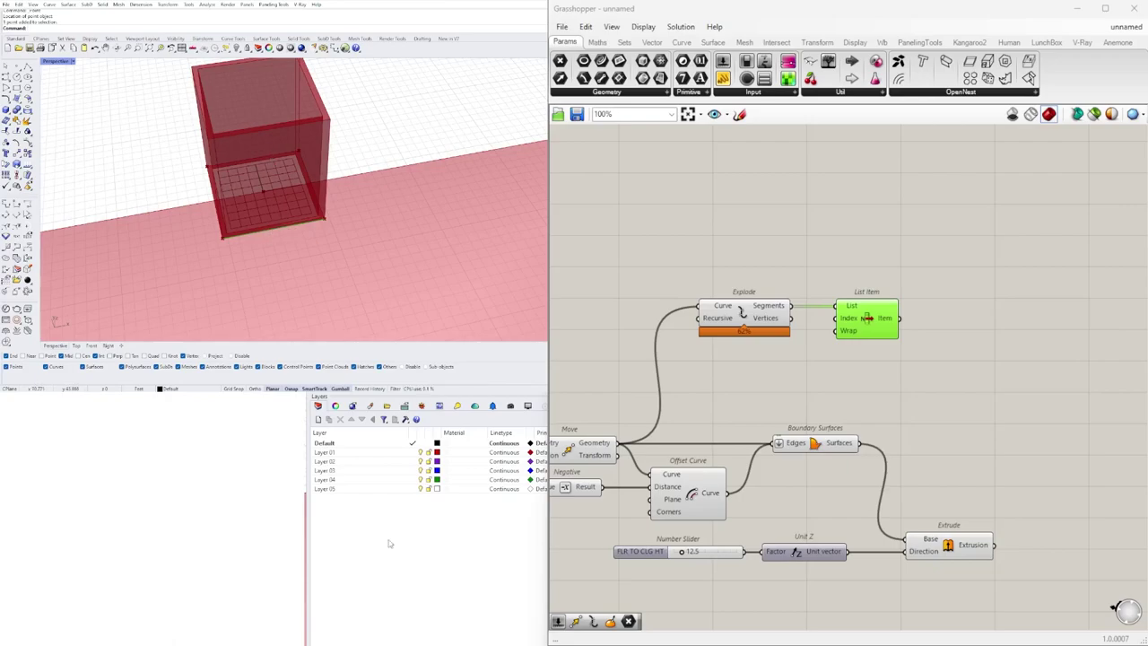
# - Add a Curve Middle component after List Item and connect the Item output to its Curve input
pyautogui.scroll(-4, 818, 242)
pyautogui.moveTo(899, 282); pyautogui.dragTo(872, 364, button='right')
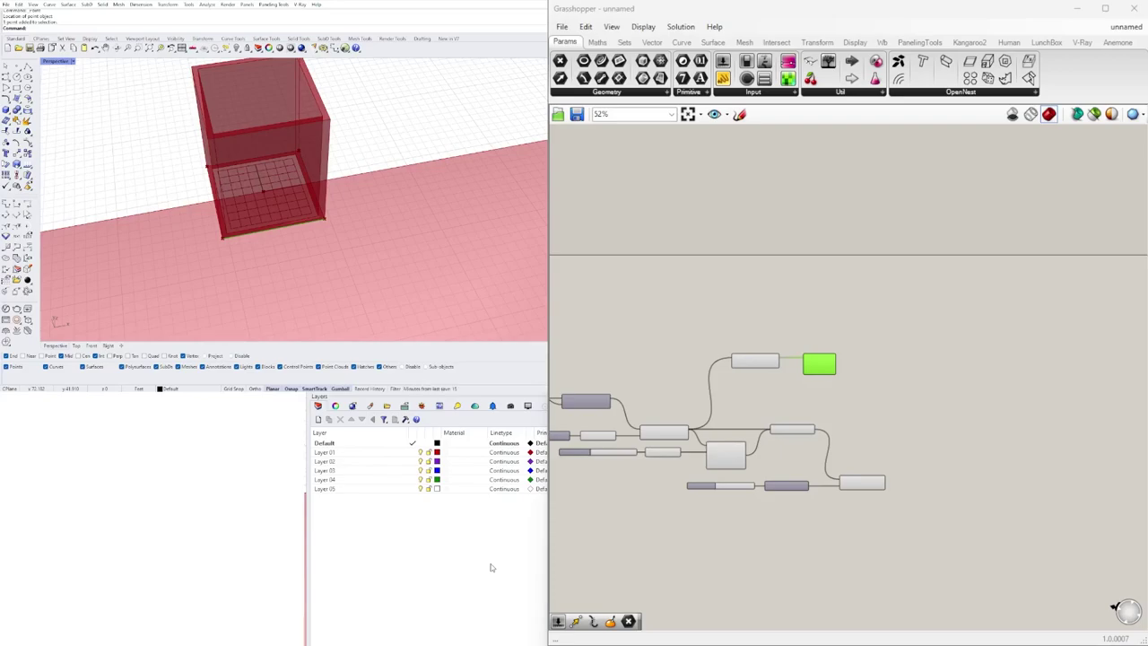
pyautogui.scroll(5, 843, 413)
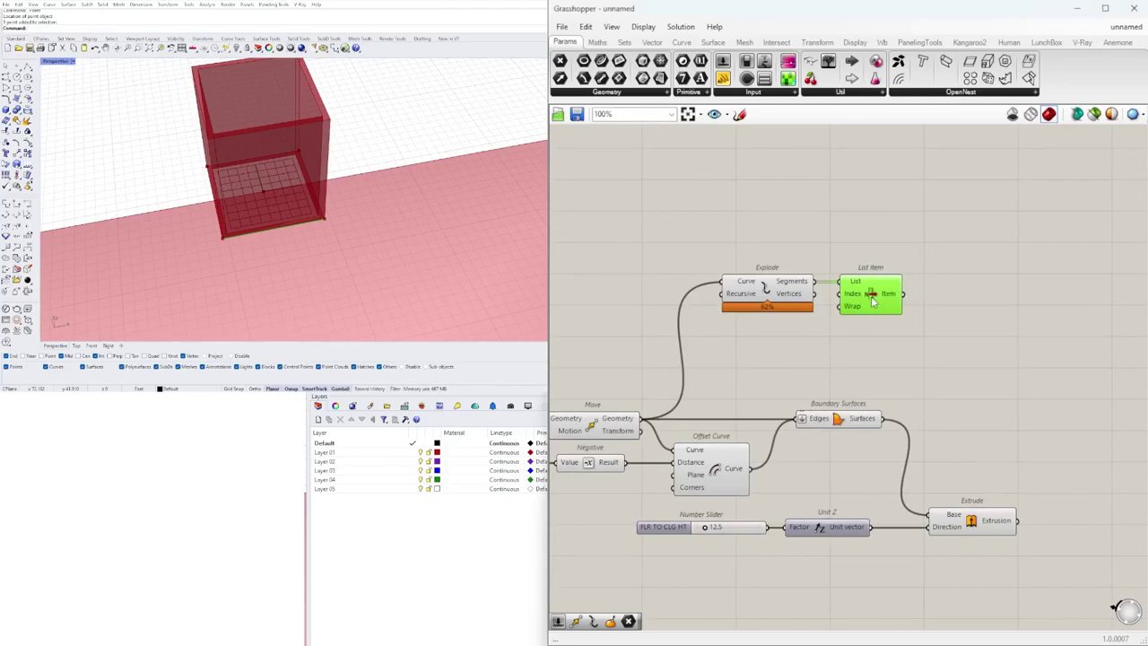
pyautogui.doubleClick(854, 323)
pyautogui.write('MID')
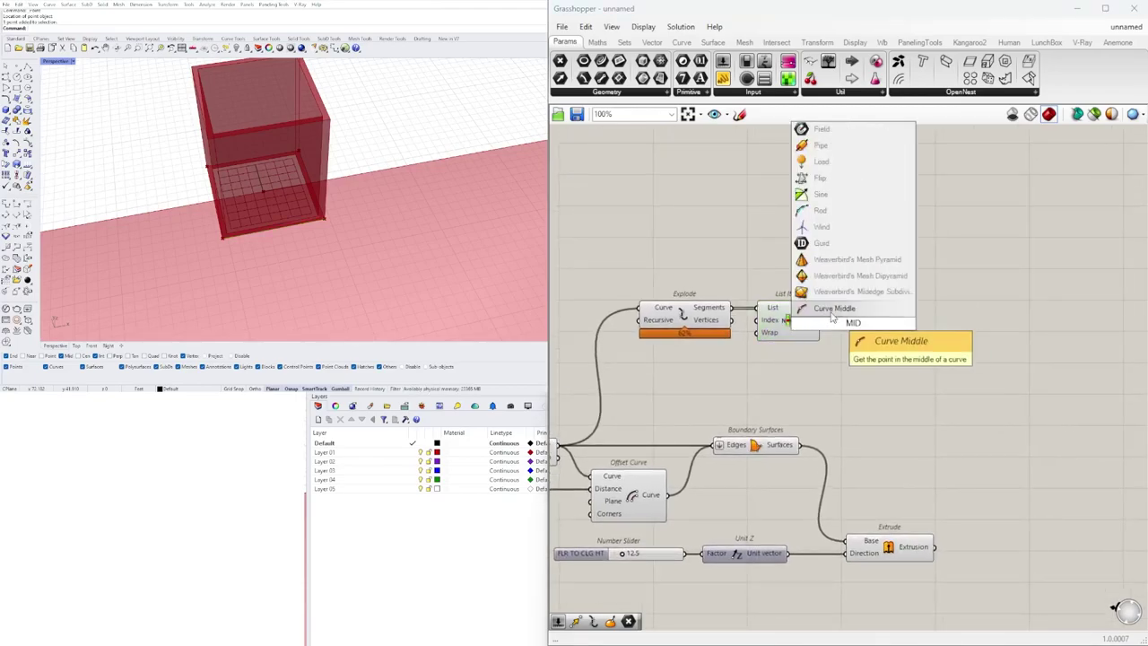
pyautogui.press('Return')
pyautogui.moveTo(841, 330); pyautogui.dragTo(885, 320)
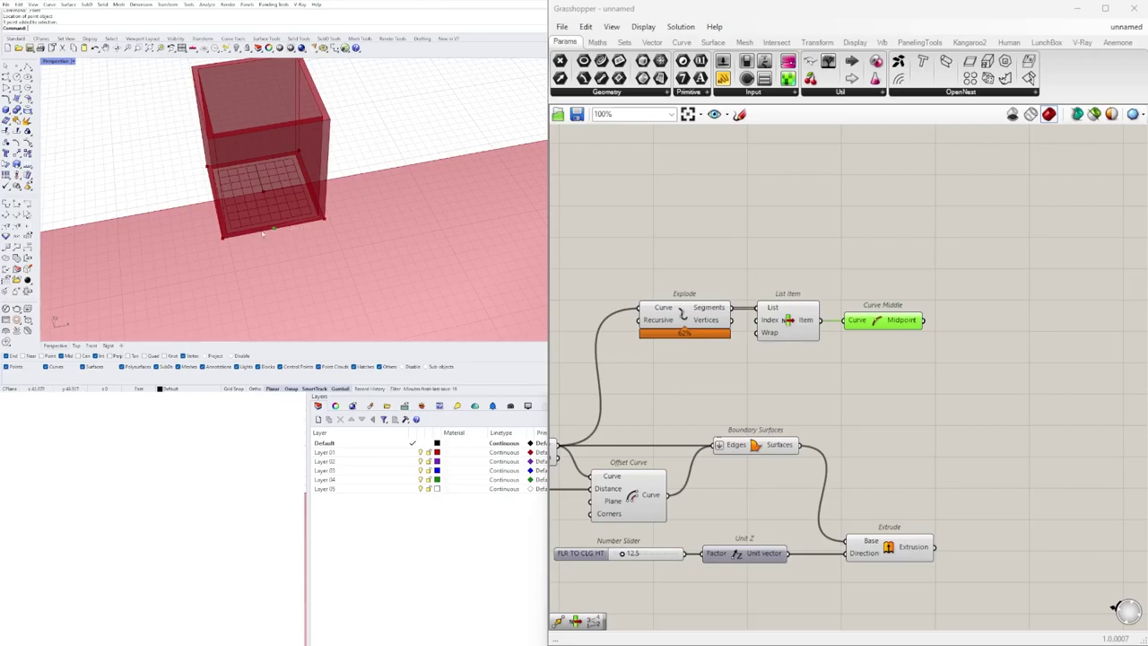
# - Add a Move component well beyond Curve Middle and connect the Midpoint output to its Geometry input
pyautogui.scroll(2, 897, 323)
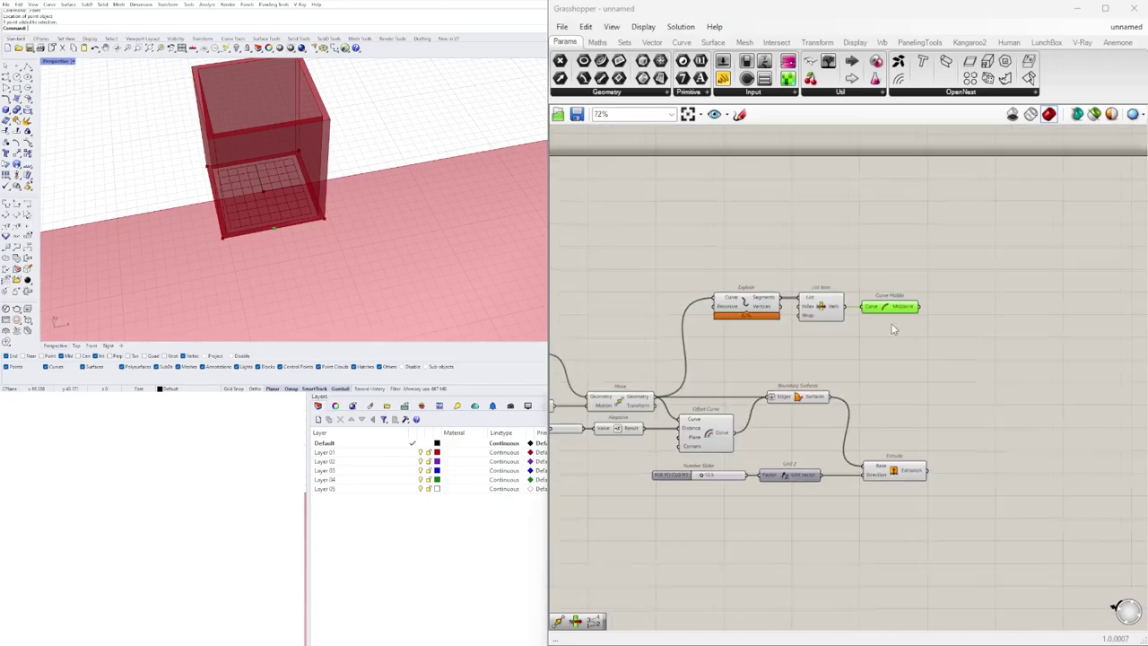
pyautogui.doubleClick(890, 313)
pyautogui.write('move')
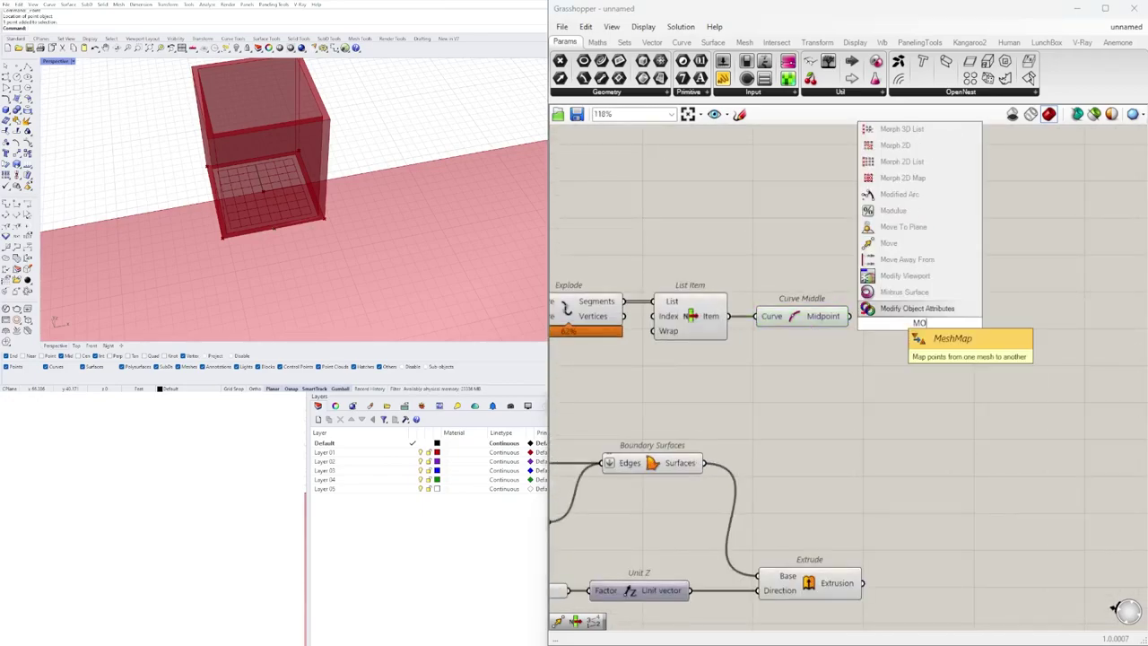
pyautogui.press('Return')
pyautogui.moveTo(874, 308); pyautogui.dragTo(973, 322)
pyautogui.click(830, 323)
pyautogui.moveTo(849, 315); pyautogui.dragTo(1007, 328)
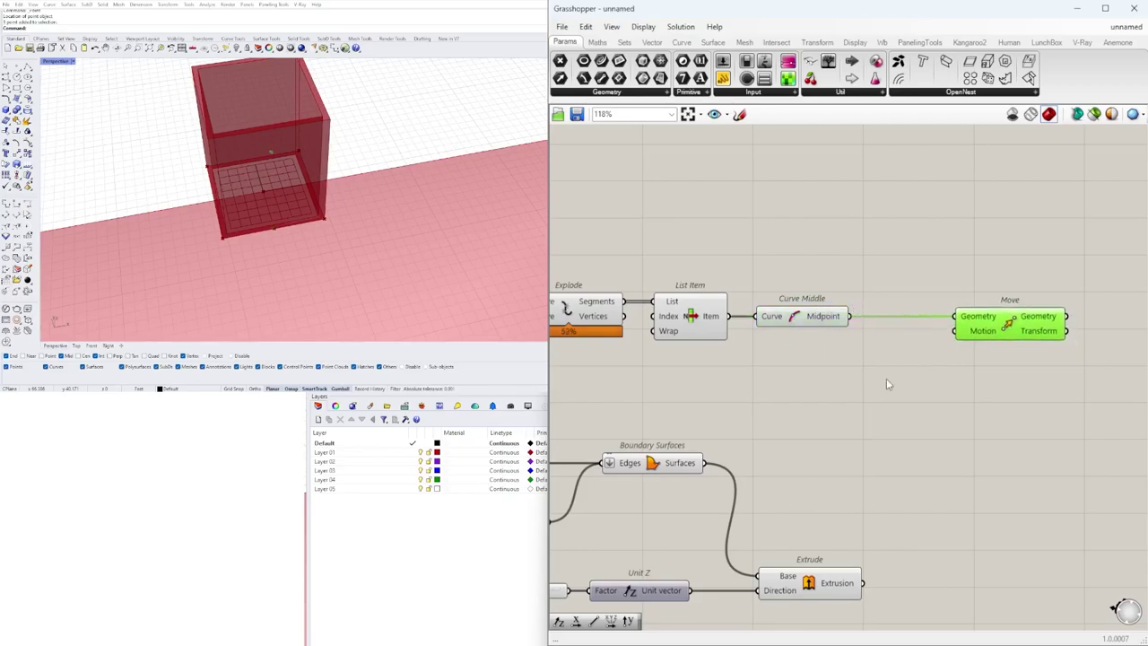
# - Add a Unit X component and place it below Curve Middle
pyautogui.doubleClick(861, 384)
pyautogui.write('x')
pyautogui.click(848, 375)
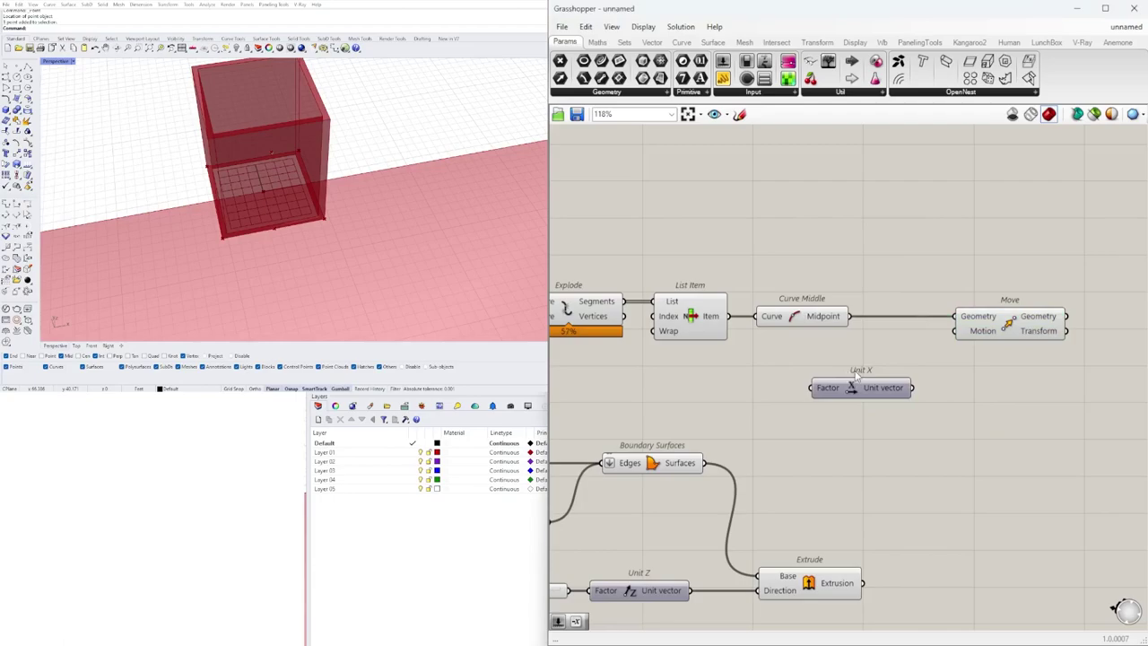
pyautogui.scroll(2, 864, 373)
pyautogui.moveTo(856, 398); pyautogui.dragTo(839, 397)
pyautogui.scroll(-3, 677, 400)
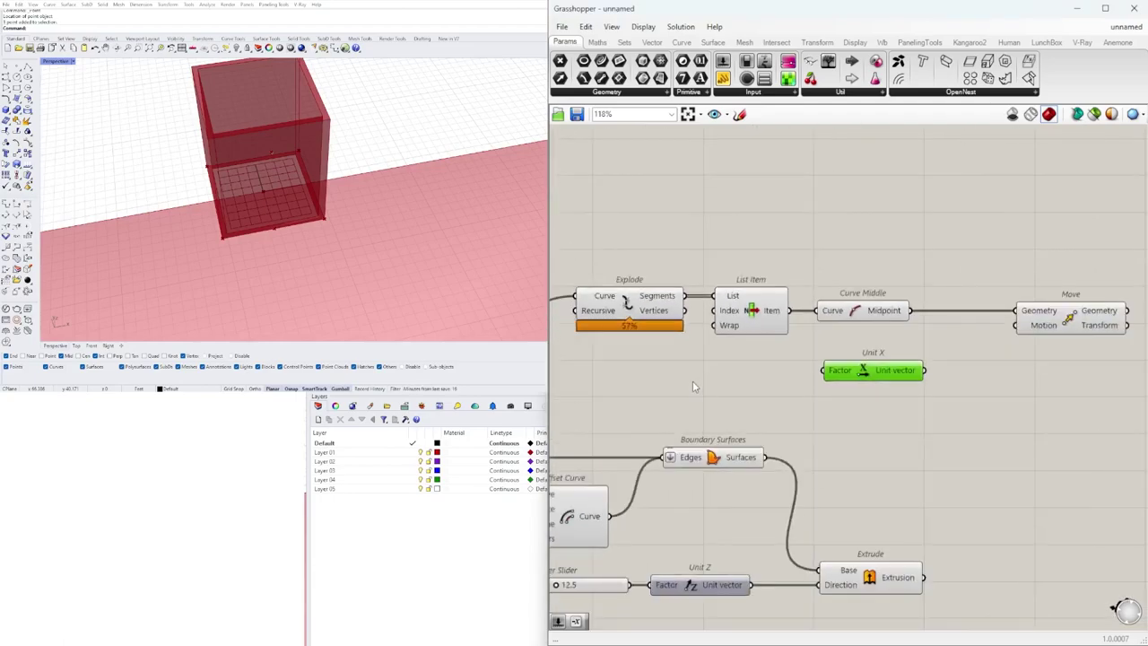
# - Add a 4.5 number slider, connect it to Unit X's Factor, and feed the unit vector into Move's Motion input
pyautogui.doubleClick(692, 380)
pyautogui.write('4')
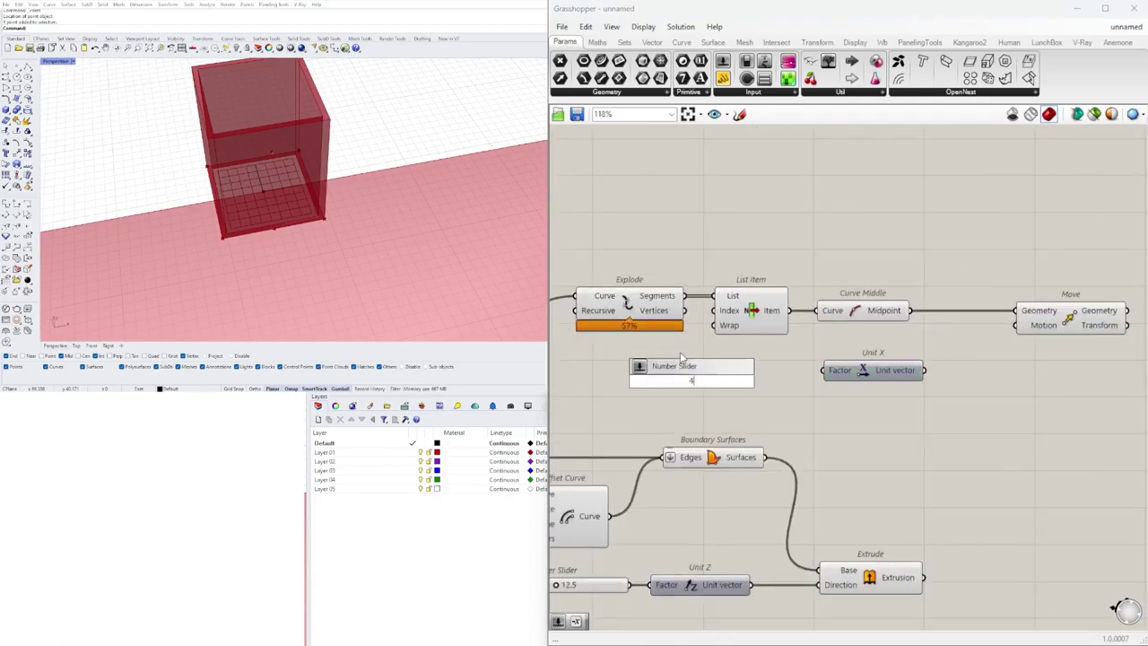
pyautogui.write('.5')
pyautogui.press('Return')
pyautogui.scroll(4, 767, 385)
pyautogui.moveTo(740, 389); pyautogui.dragTo(965, 364)
pyautogui.scroll(-4, 903, 399)
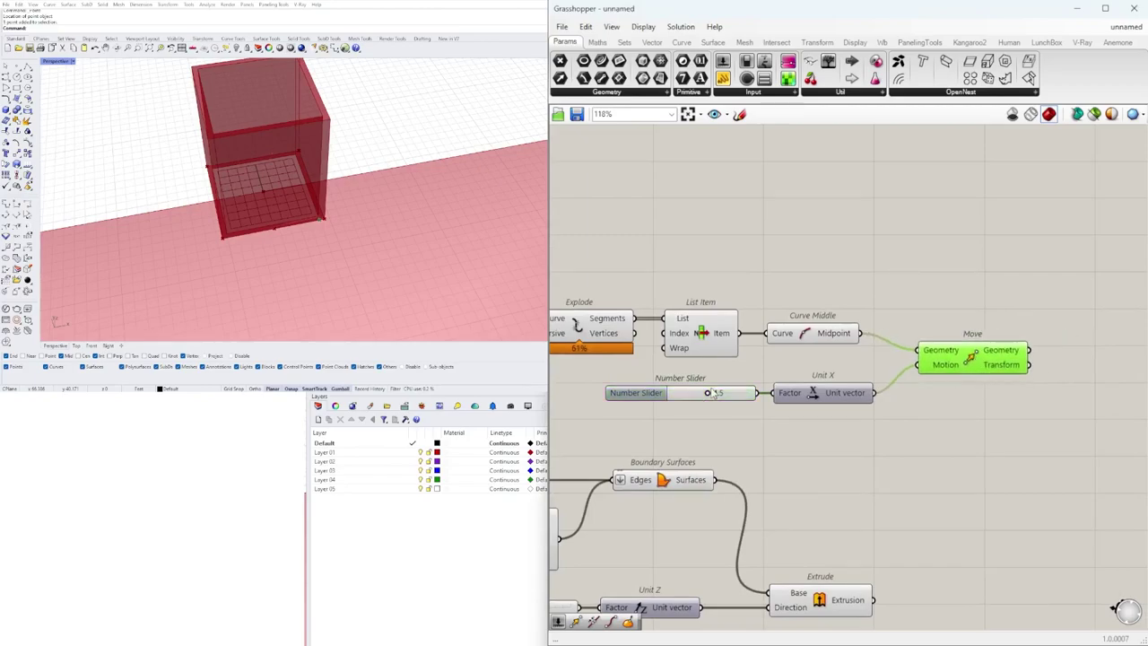
# - Set the number slider driving Unit X to 2.9
pyautogui.scroll(8, 709, 392)
pyautogui.moveTo(706, 397); pyautogui.dragTo(674, 397)
pyautogui.scroll(-8, 674, 397)
# - Duplicate the midpoint's Move component and place the copy directly below the original
pyautogui.moveTo(906, 456); pyautogui.dragTo(795, 447, button='right')
pyautogui.moveTo(825, 362); pyautogui.dragTo(887, 386)
pyautogui.click(830, 430)
# - Add a Negative component, connect Unit X's vector to its Value input and its Result to the lower Move's Motion
pyautogui.doubleClick(767, 423)
pyautogui.write('negative')
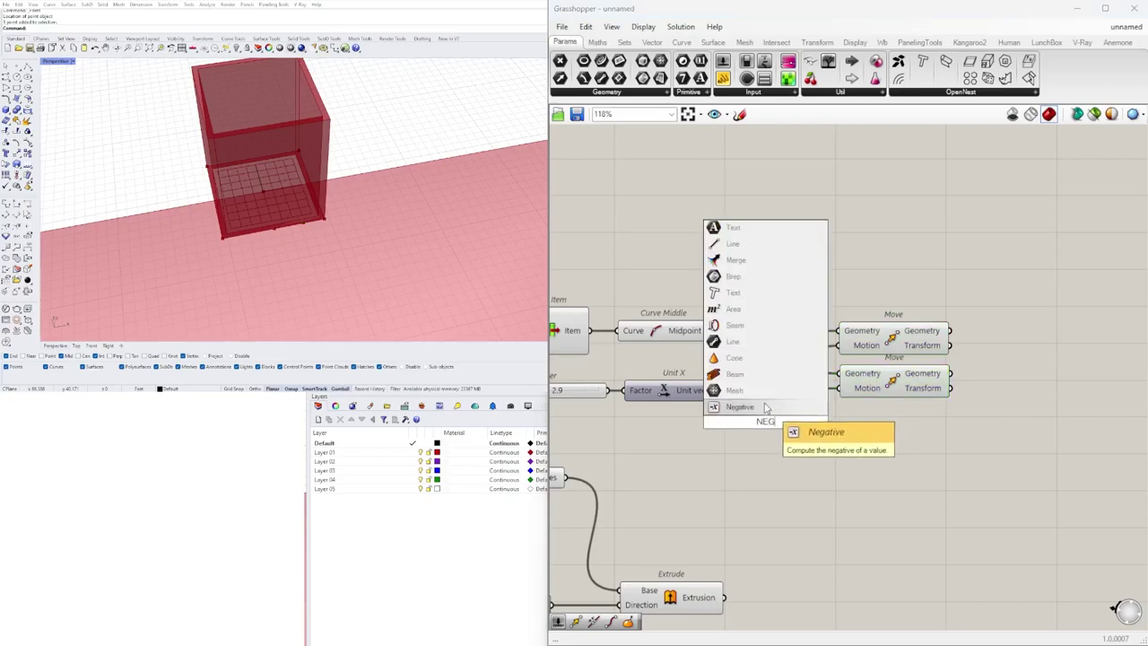
pyautogui.press('Return')
pyautogui.moveTo(723, 390); pyautogui.dragTo(725, 422)
pyautogui.moveTo(806, 421); pyautogui.dragTo(839, 388)
pyautogui.moveTo(766, 426); pyautogui.dragTo(779, 412)
# - Align the lower Move beneath the upper one and select them to check both offset points in the model
pyautogui.moveTo(895, 382); pyautogui.dragTo(910, 381)
pyautogui.moveTo(1031, 473); pyautogui.dragTo(900, 339)
pyautogui.click(945, 279)
pyautogui.moveTo(1029, 449); pyautogui.dragTo(910, 314)
pyautogui.click(938, 295)
pyautogui.moveTo(1037, 337); pyautogui.dragTo(938, 351, button='right')
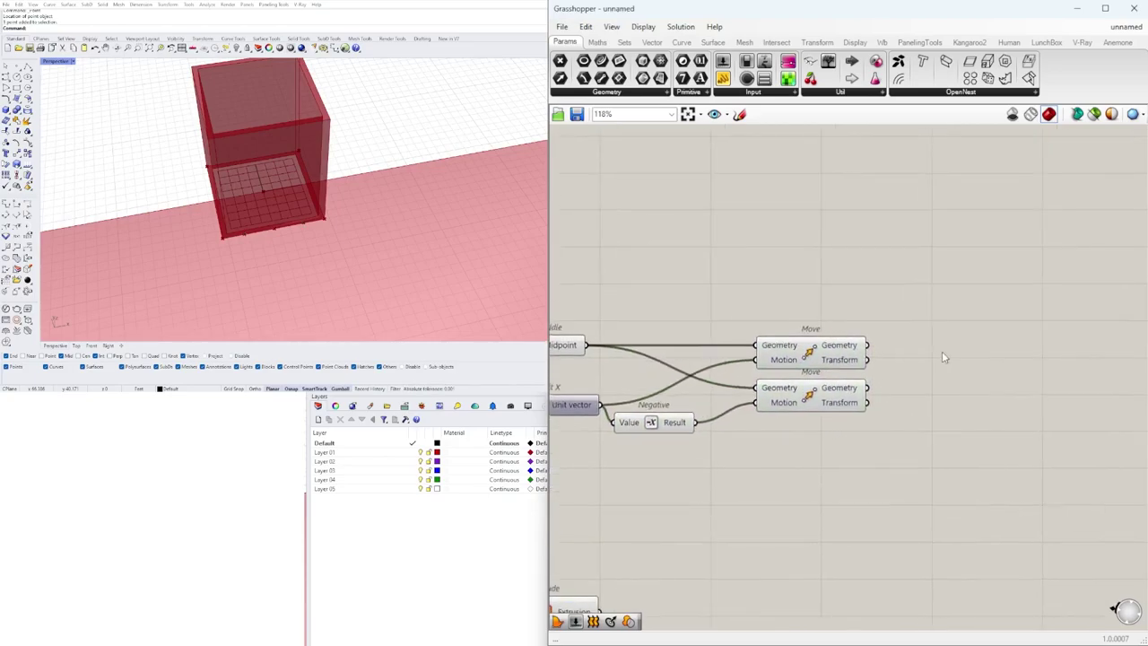
# - Add a Line component, connecting the upper Move's Geometry to Start Point and the lower Move's Geometry to End Point
pyautogui.doubleClick(944, 350)
pyautogui.write('line')
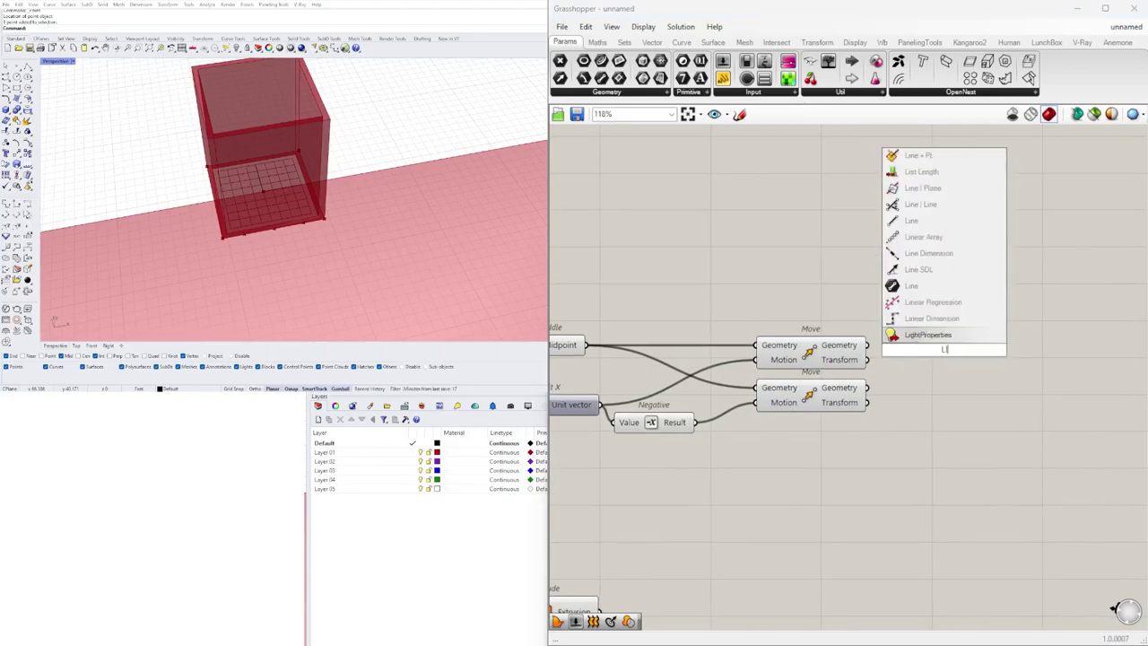
pyautogui.click(913, 224)
pyautogui.scroll(1, 868, 338)
pyautogui.scroll(1, 870, 344)
pyautogui.moveTo(867, 348); pyautogui.dragTo(910, 345)
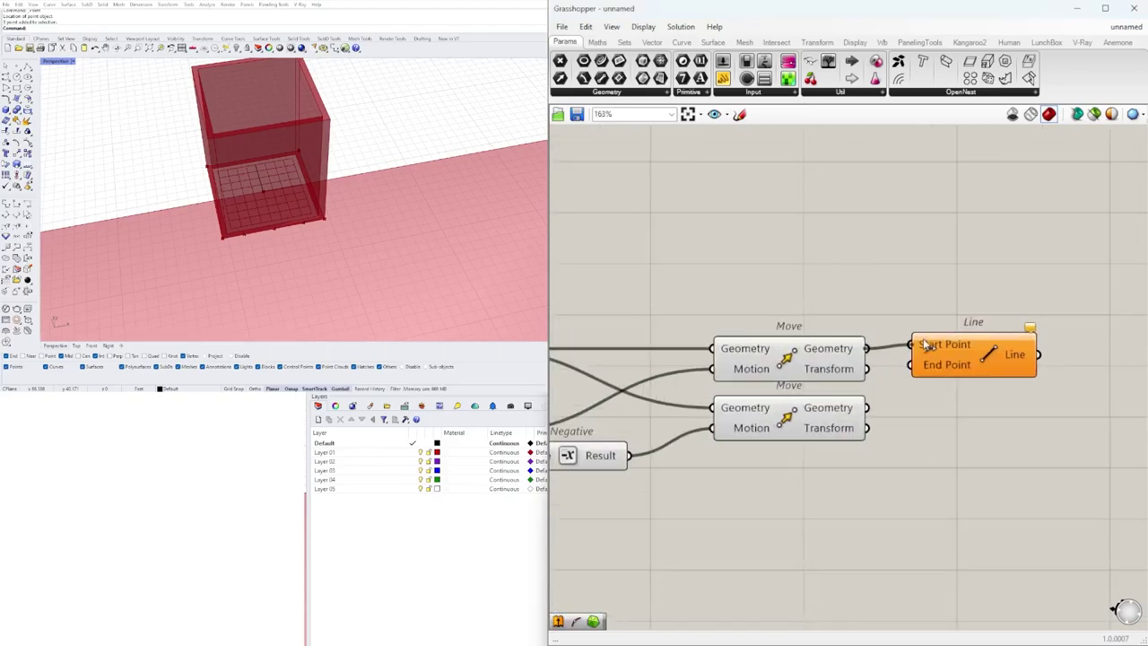
pyautogui.moveTo(867, 408); pyautogui.dragTo(949, 361)
# - Set the number slider driving Unit X to 3.0
pyautogui.scroll(4, 784, 379)
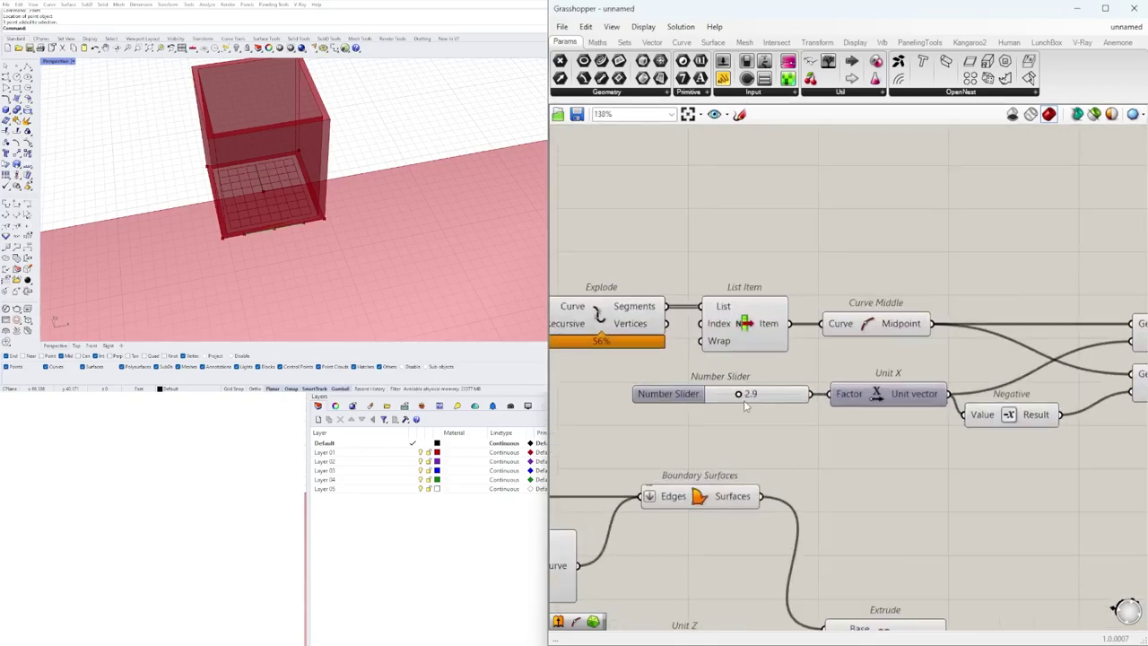
pyautogui.click(745, 398)
pyautogui.moveTo(744, 399); pyautogui.dragTo(746, 399)
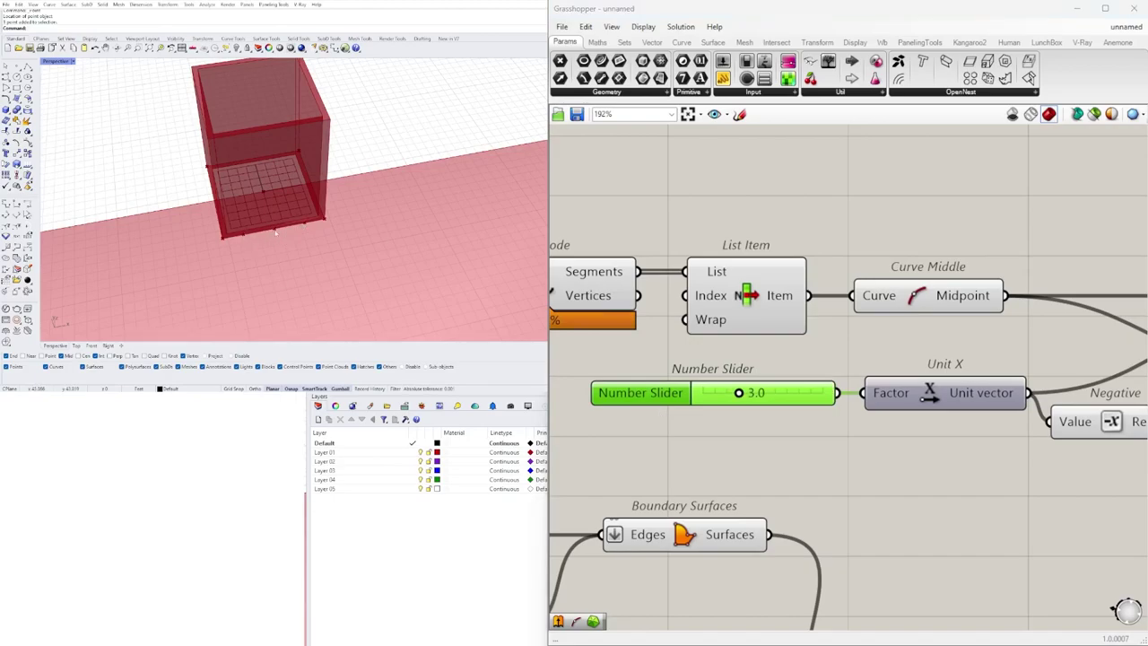
# - Insert a Division component between the slider and Unit X, wiring the slider to A and Result to Factor, and align them
pyautogui.moveTo(744, 423); pyautogui.dragTo(966, 408, button='right')
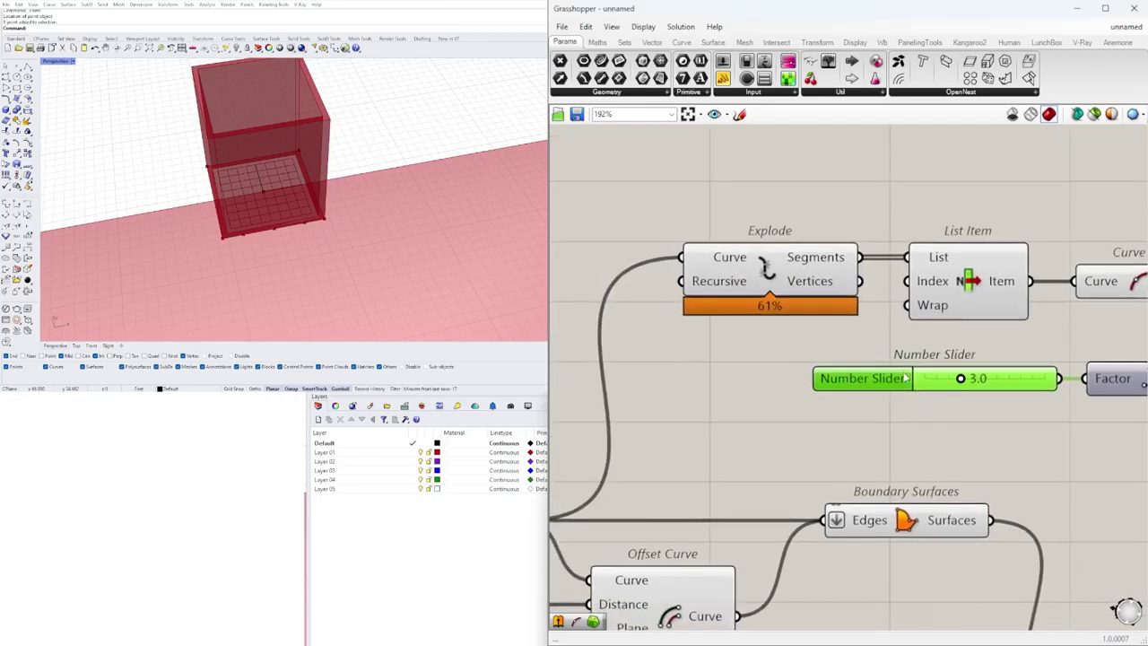
pyautogui.moveTo(906, 376); pyautogui.dragTo(718, 376)
pyautogui.doubleClick(993, 413)
pyautogui.write('/')
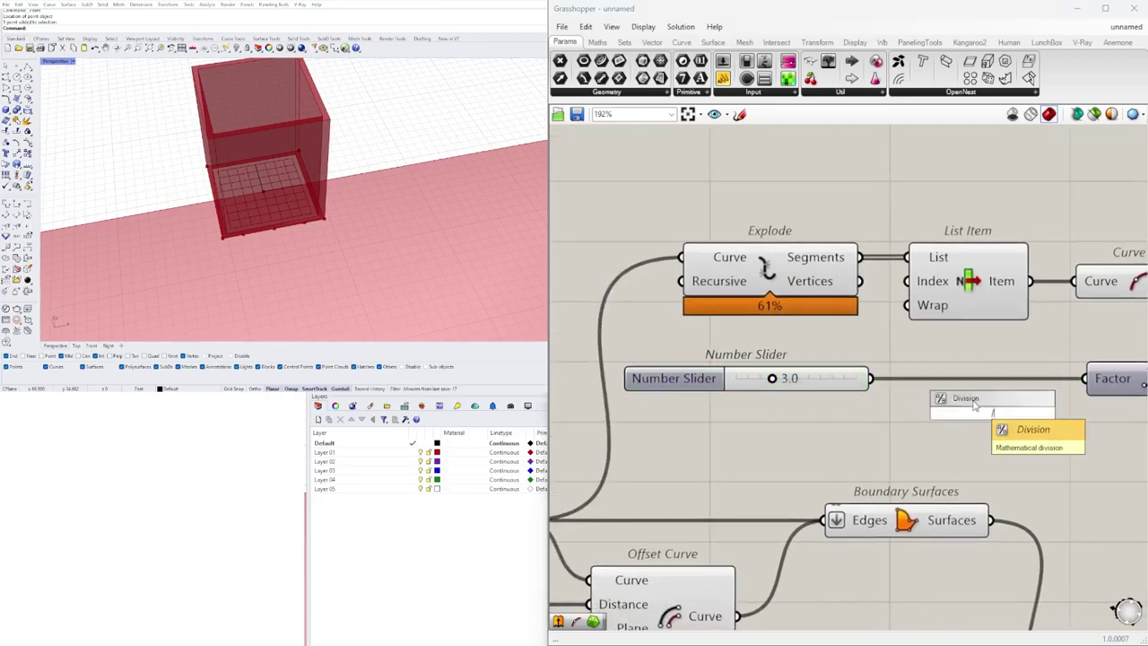
pyautogui.click(975, 402)
pyautogui.moveTo(862, 378); pyautogui.dragTo(938, 401)
pyautogui.moveTo(1047, 412); pyautogui.dragTo(1086, 379)
pyautogui.moveTo(1009, 418); pyautogui.dragTo(1018, 383)
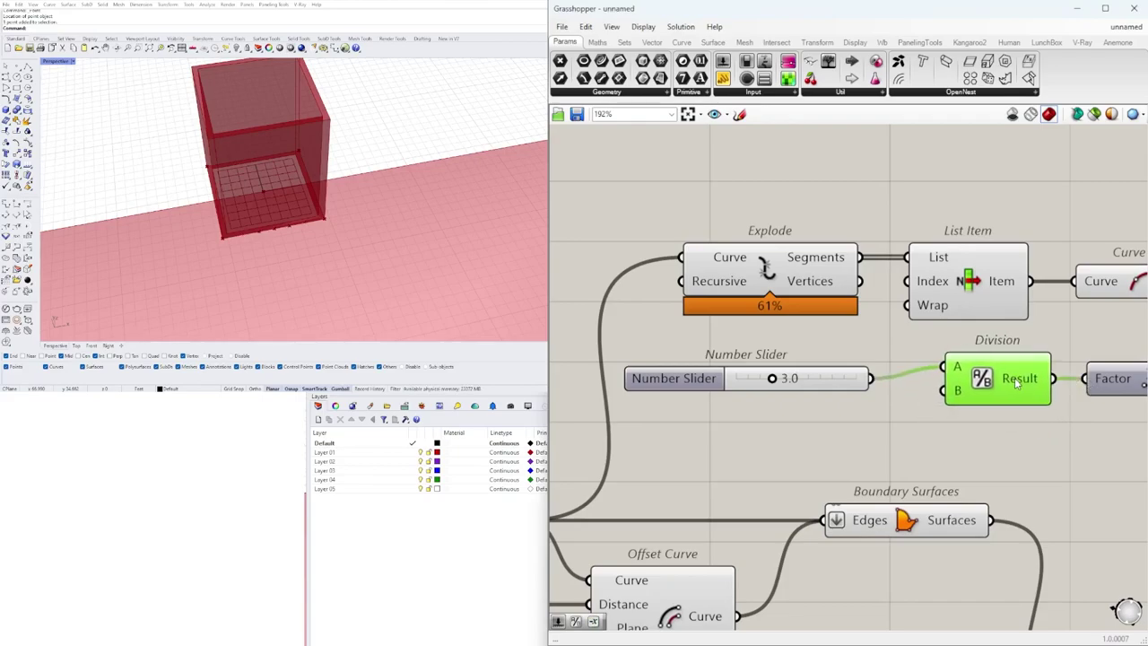
pyautogui.moveTo(662, 388); pyautogui.dragTo(682, 377)
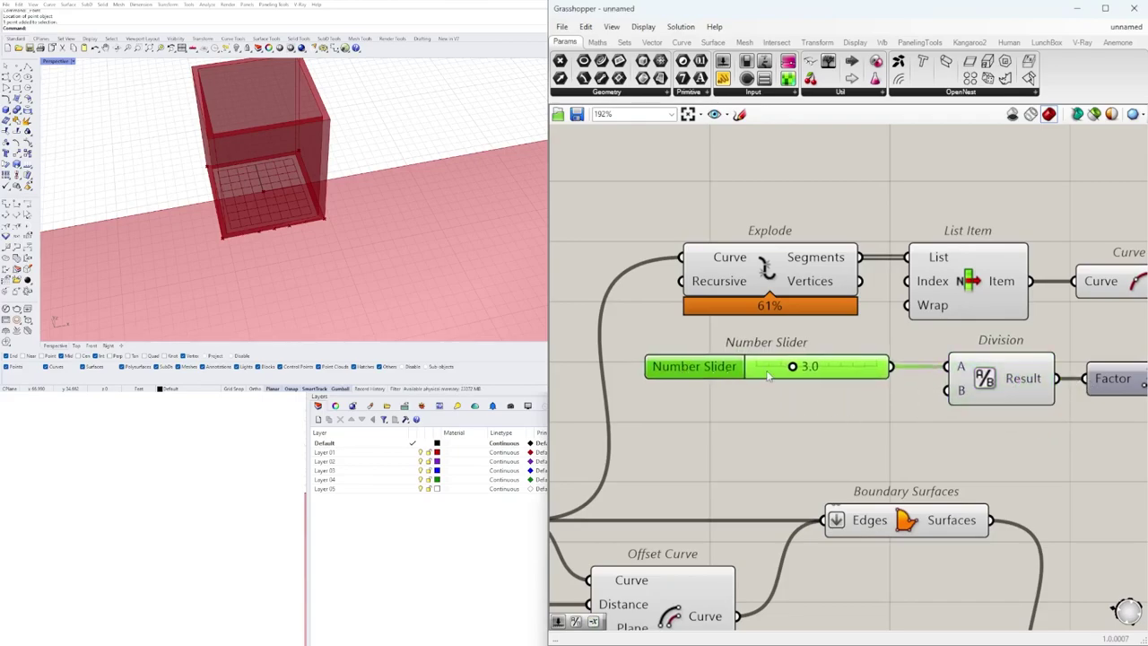
# - Set the slider feeding the Division component to 5
pyautogui.scroll(-2, 782, 376)
pyautogui.moveTo(823, 376); pyautogui.dragTo(775, 387, button='right')
pyautogui.moveTo(900, 393); pyautogui.dragTo(820, 379, button='right')
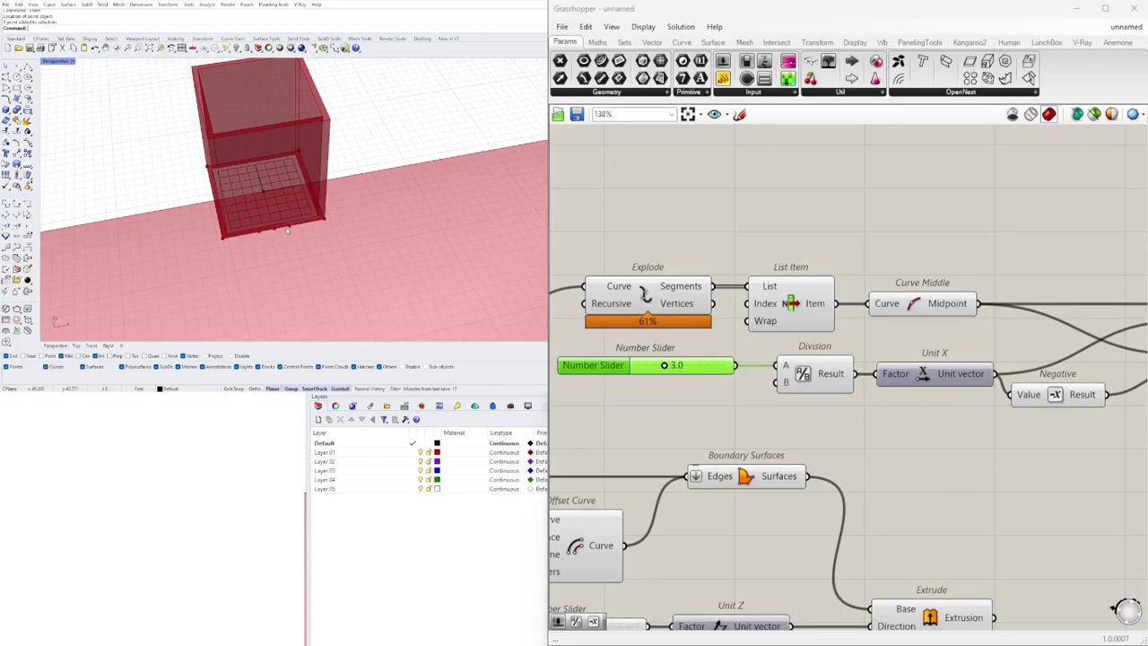
pyautogui.scroll(5, 664, 368)
pyautogui.moveTo(661, 356); pyautogui.dragTo(703, 359)
pyautogui.doubleClick(709, 362)
pyautogui.write('5')
pyautogui.press('Return')
# - Add an Extrude component beside the Line component and connect the Line output to its Base
pyautogui.scroll(-7, 692, 339)
pyautogui.moveTo(1100, 352); pyautogui.dragTo(823, 371, button='right')
pyautogui.moveTo(934, 338)
pyautogui.mouseDown()
pyautogui.moveTo(957, 328)
pyautogui.moveTo(945, 333)
pyautogui.mouseUp()
pyautogui.click(1035, 411)
pyautogui.doubleClick(1037, 414)
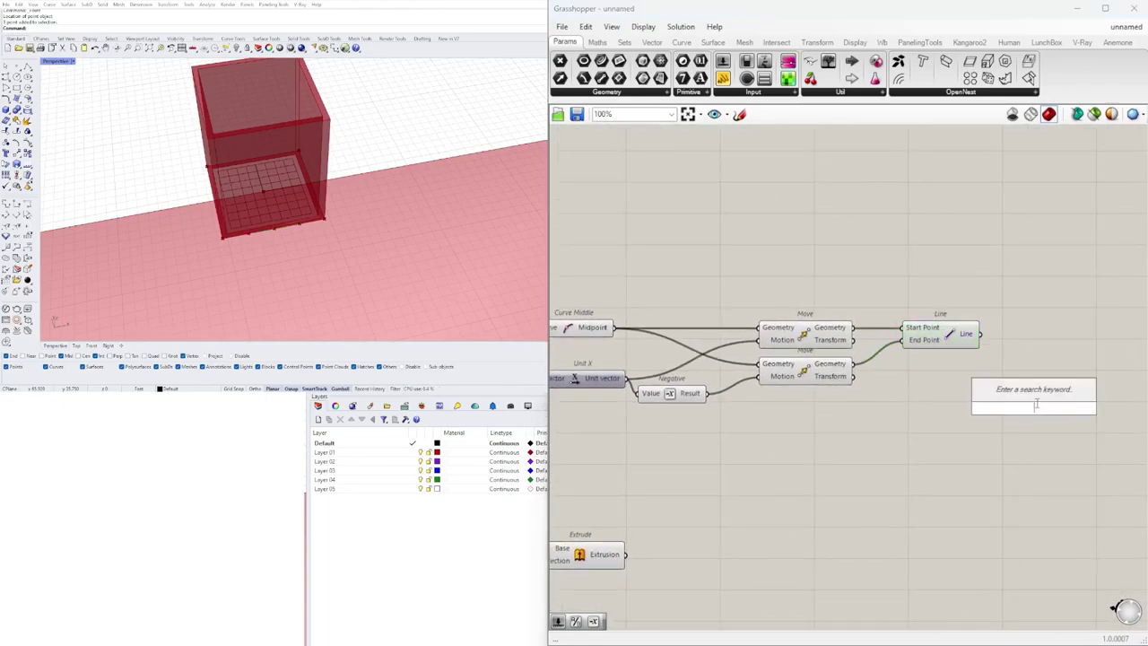
pyautogui.write('extrude')
pyautogui.press('Return')
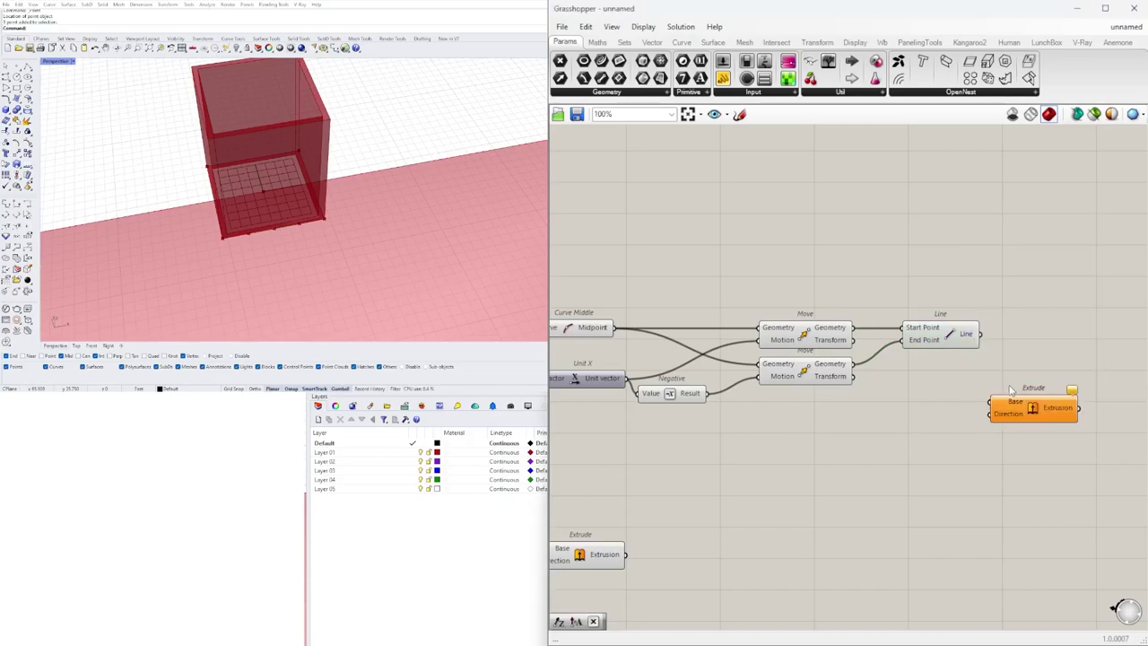
pyautogui.moveTo(983, 336); pyautogui.dragTo(1036, 363)
pyautogui.click(951, 335)
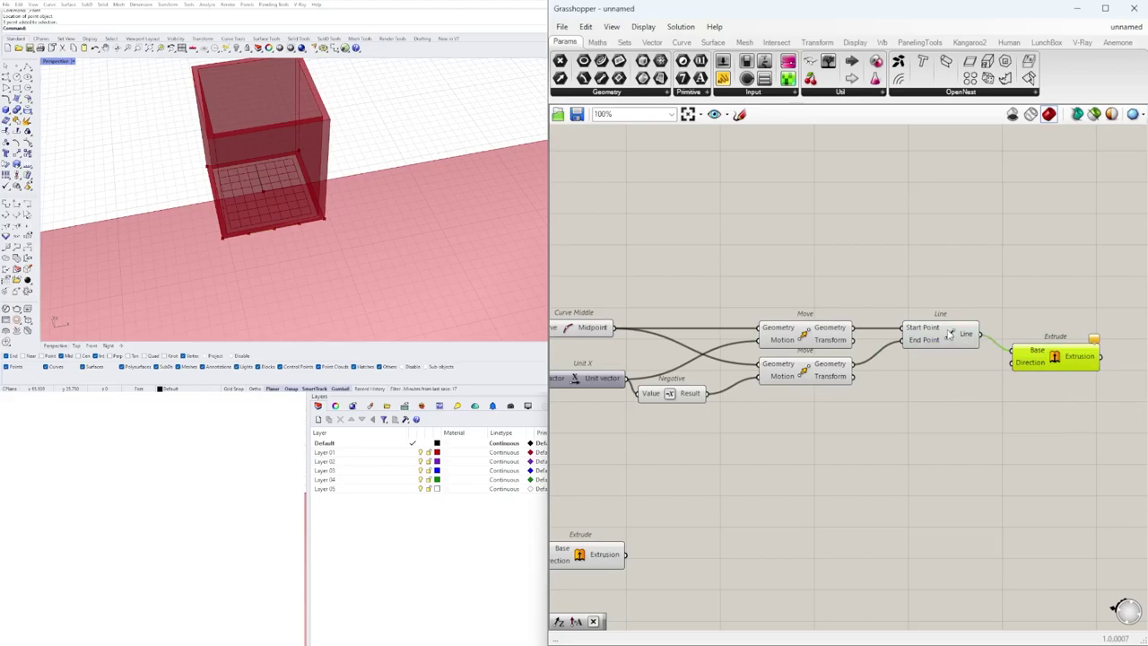
# - Add a Unit Z component, connect its vector to the Extrude's Direction, and place it below the Line component
pyautogui.doubleClick(957, 381)
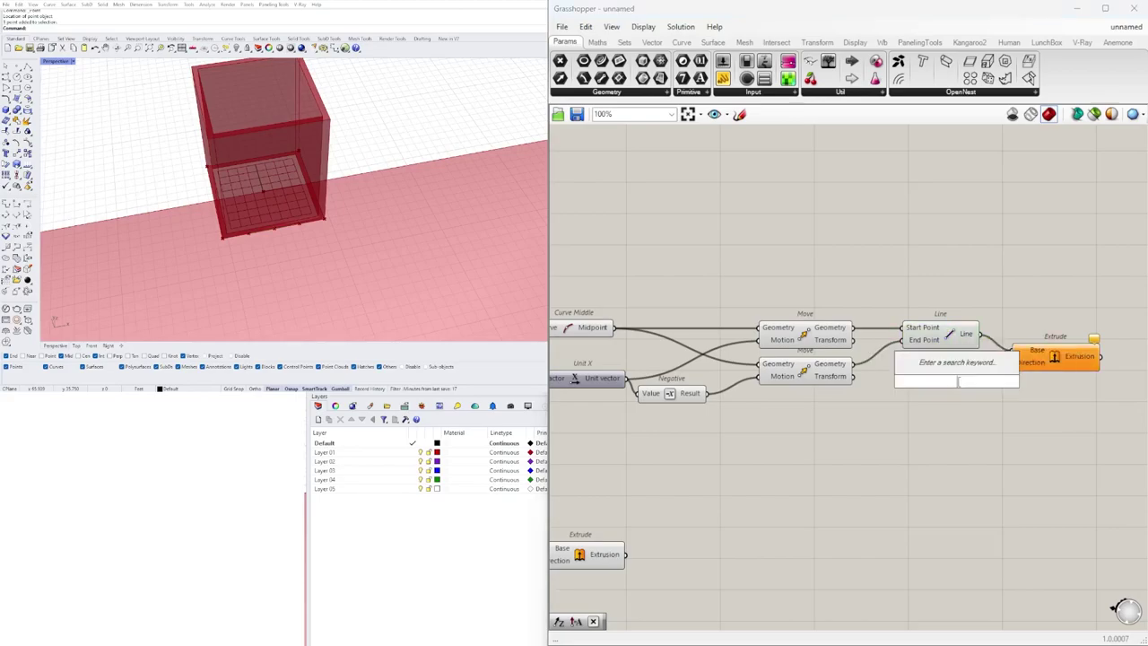
pyautogui.write('z')
pyautogui.click(942, 367)
pyautogui.moveTo(951, 383); pyautogui.dragTo(1074, 336)
pyautogui.moveTo(956, 400); pyautogui.dragTo(952, 425)
pyautogui.click(909, 468)
# - Create a number slider with value 8.5, connect it to Unit Z's Factor, and align it beside Unit Z
pyautogui.doubleClick(766, 450)
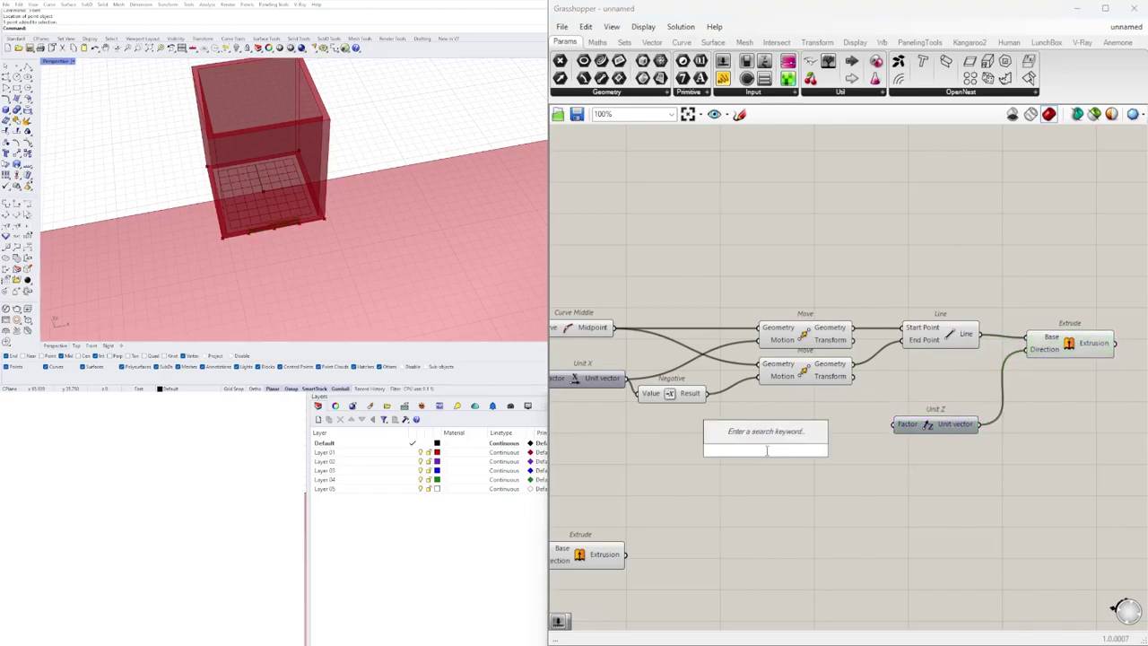
pyautogui.write('8.5')
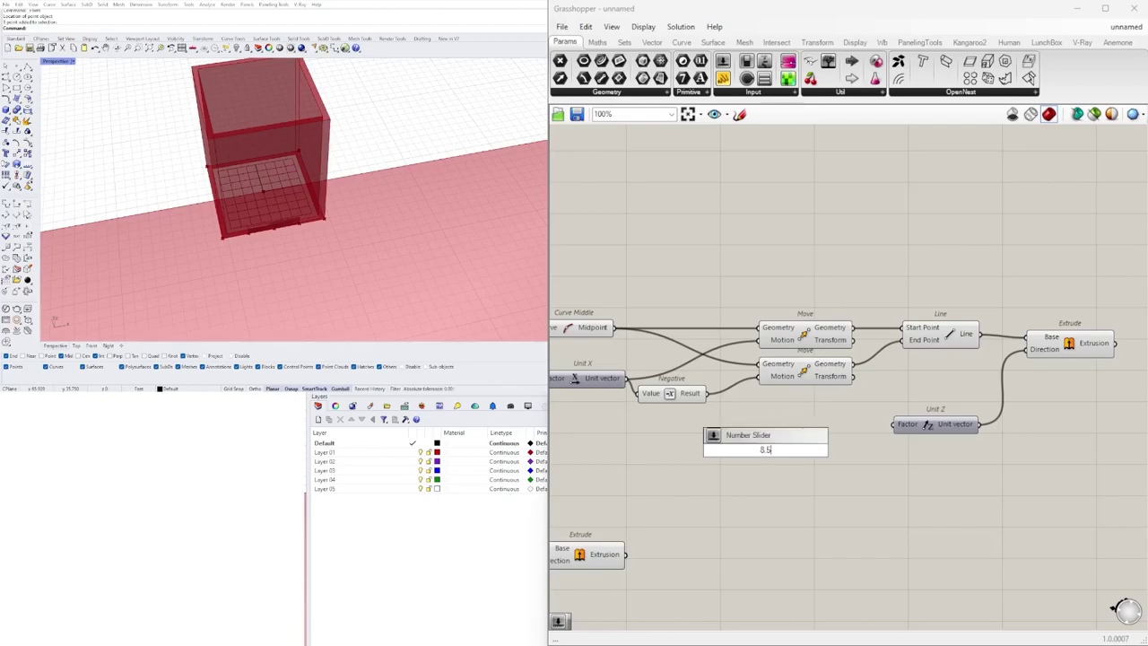
pyautogui.press('Return')
pyautogui.scroll(3, 875, 424)
pyautogui.moveTo(804, 447); pyautogui.dragTo(889, 411)
pyautogui.moveTo(668, 458); pyautogui.dragTo(762, 409)
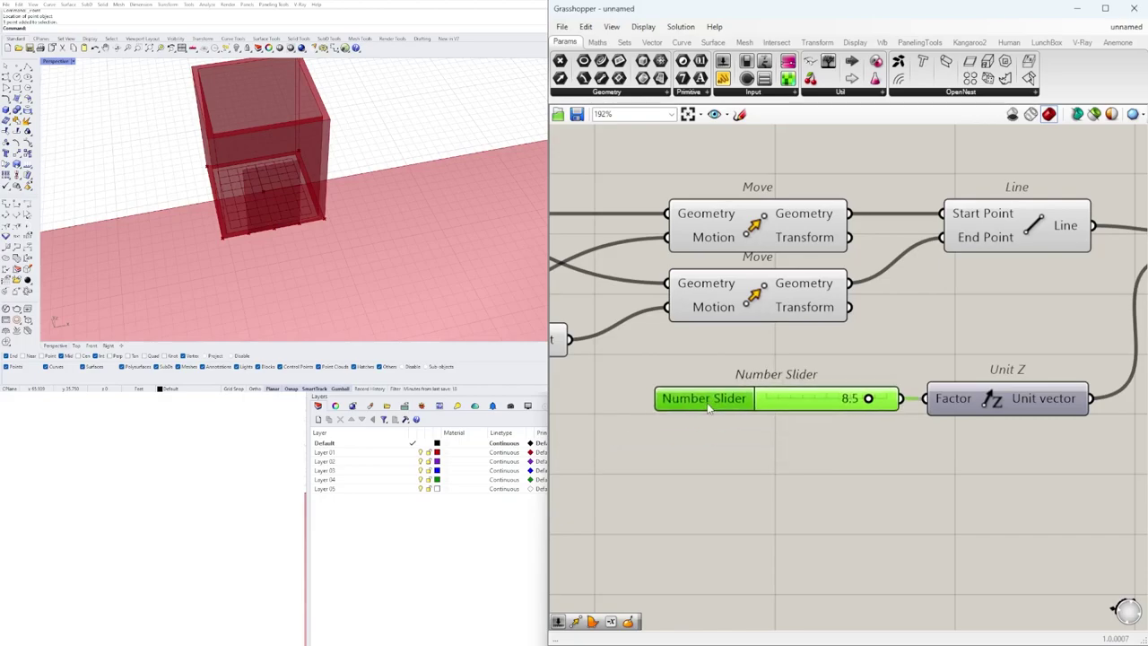
# - Select the Extrude component and examine the vertical surface extruded from the line in the model
pyautogui.scroll(-3, 743, 439)
pyautogui.moveTo(207, 255)
pyautogui.mouseDown(button='right')
pyautogui.moveTo(249, 201)
pyautogui.moveTo(185, 225)
pyautogui.moveTo(208, 235)
pyautogui.mouseUp(button='right')
pyautogui.moveTo(990, 349); pyautogui.dragTo(897, 393, button='right')
pyautogui.scroll(-1, 897, 395)
pyautogui.scroll(1, 896, 392)
pyautogui.click(900, 396)
pyautogui.scroll(3, 266, 177)
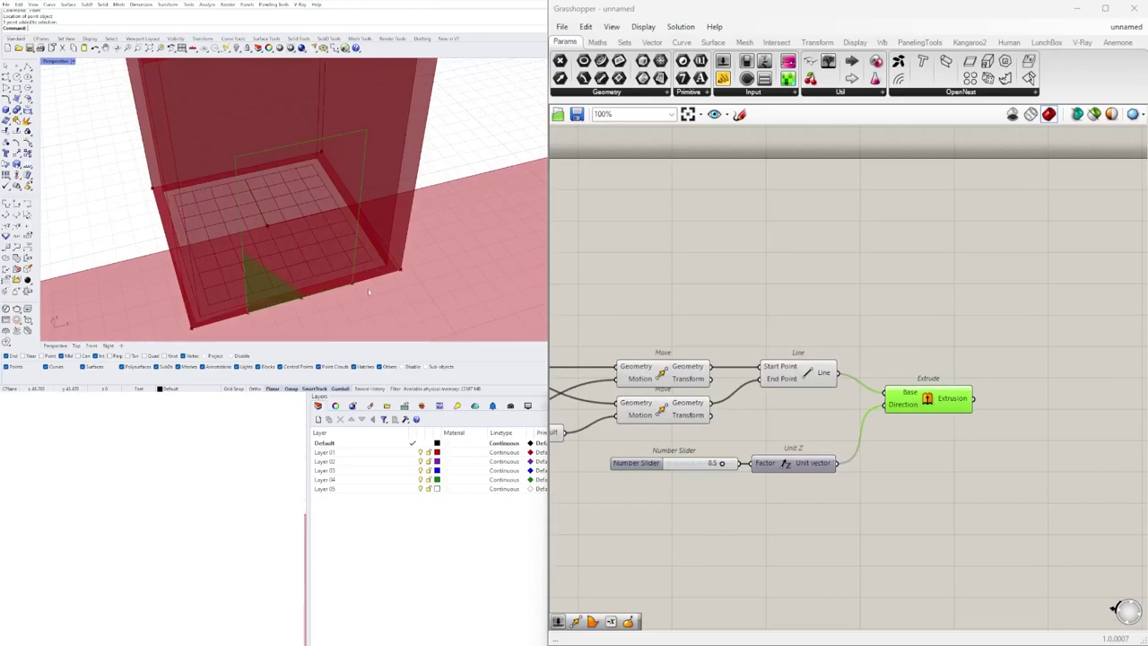
pyautogui.moveTo(283, 160); pyautogui.dragTo(362, 195, button='right')
pyautogui.scroll(-3, 363, 195)
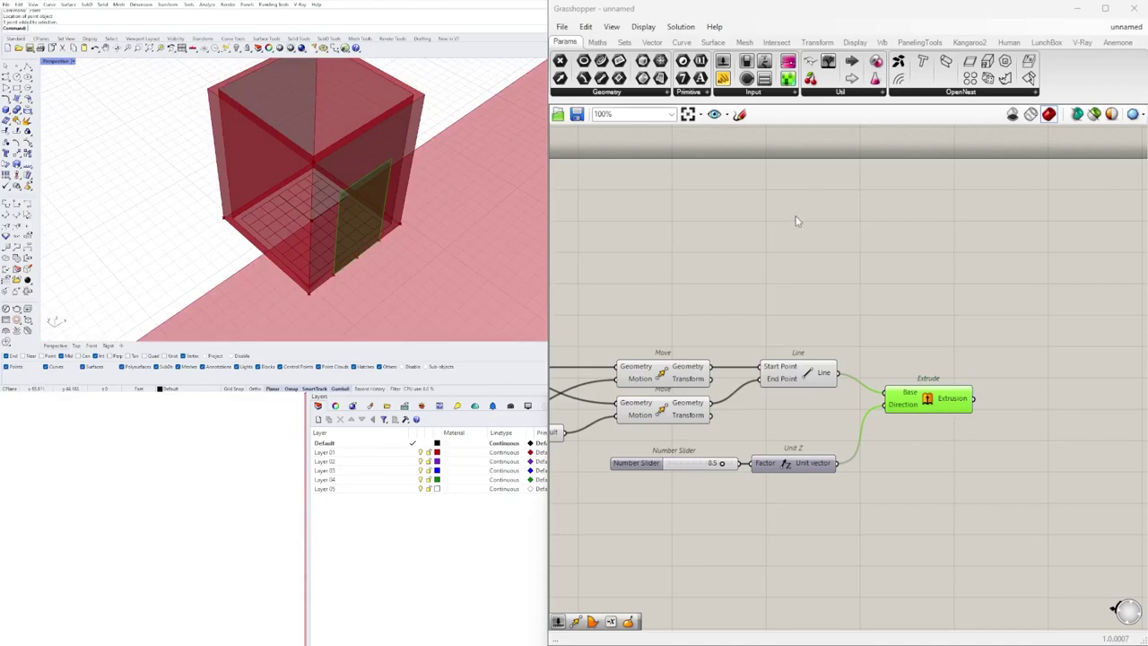
# - Add a second Extrude component and place it well to the right of the first one
pyautogui.moveTo(1000, 386); pyautogui.dragTo(889, 379, button='right')
pyautogui.doubleClick(882, 367)
pyautogui.write('EX')
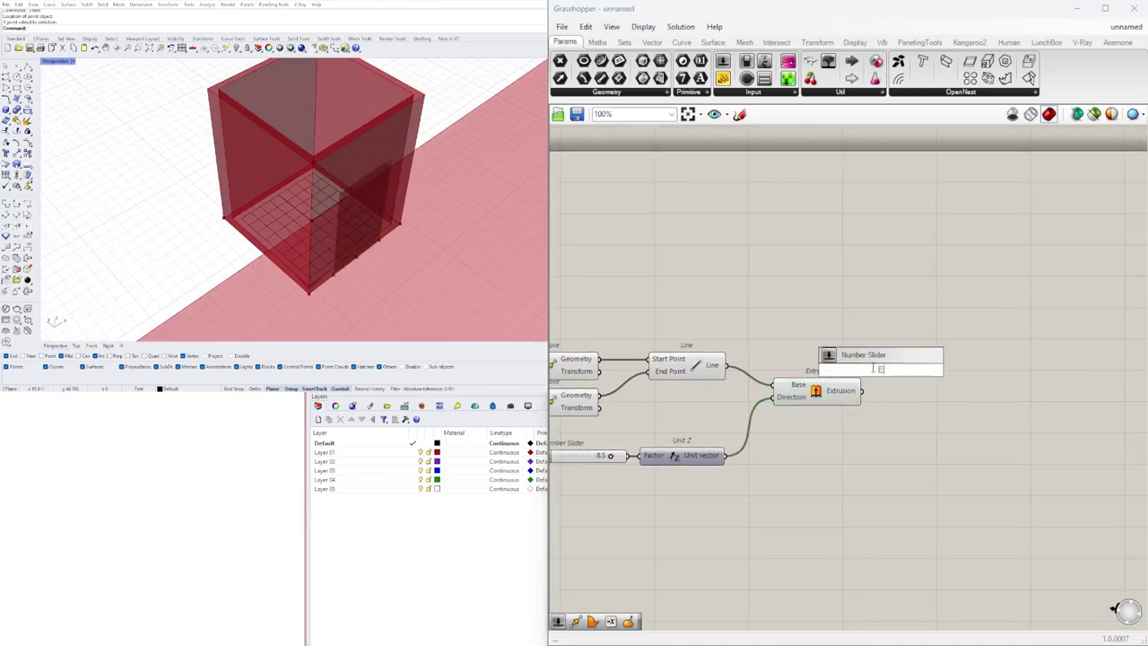
pyautogui.click(864, 346)
pyautogui.moveTo(812, 399); pyautogui.dragTo(1089, 366)
# - Add an Amplitude component between the two Extrudes and connect the first Extrude's Extrusion to its Vector input
pyautogui.doubleClick(900, 407)
pyautogui.write('AMPLI')
pyautogui.click(880, 395)
pyautogui.scroll(2, 866, 379)
pyautogui.moveTo(853, 370); pyautogui.dragTo(951, 376)
pyautogui.scroll(-3, 962, 391)
pyautogui.moveTo(963, 388); pyautogui.dragTo(845, 401, button='right')
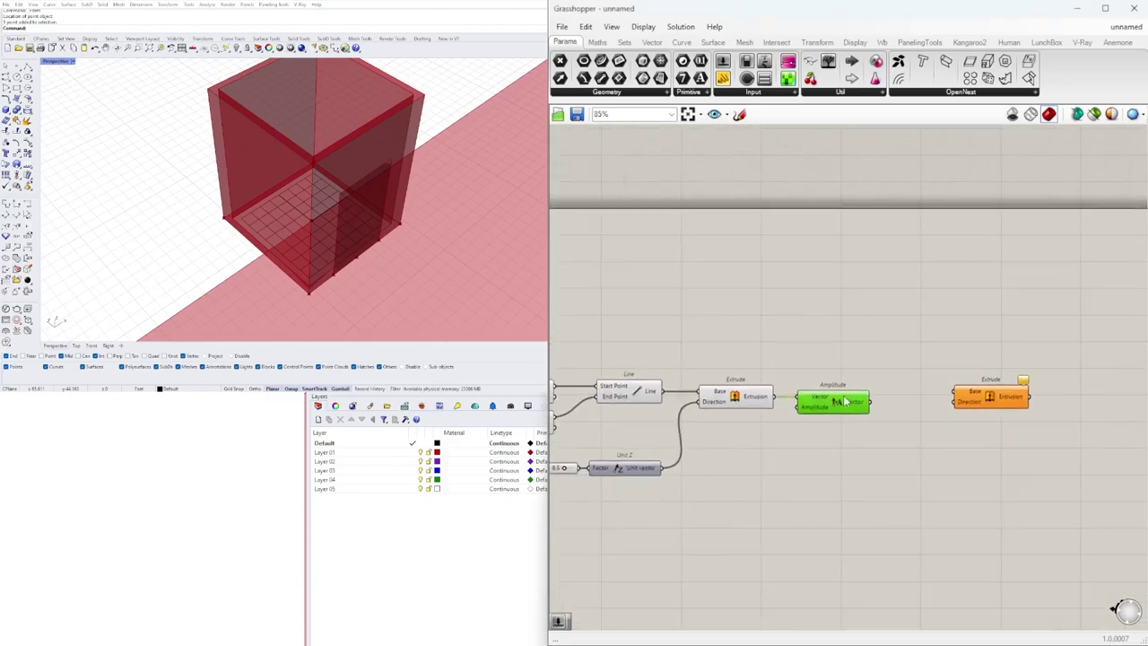
pyautogui.moveTo(843, 401); pyautogui.dragTo(846, 435)
# - Connect the first Extrusion to the second Extrude's Base and Amplitude's Vector to its Direction
pyautogui.click(736, 395)
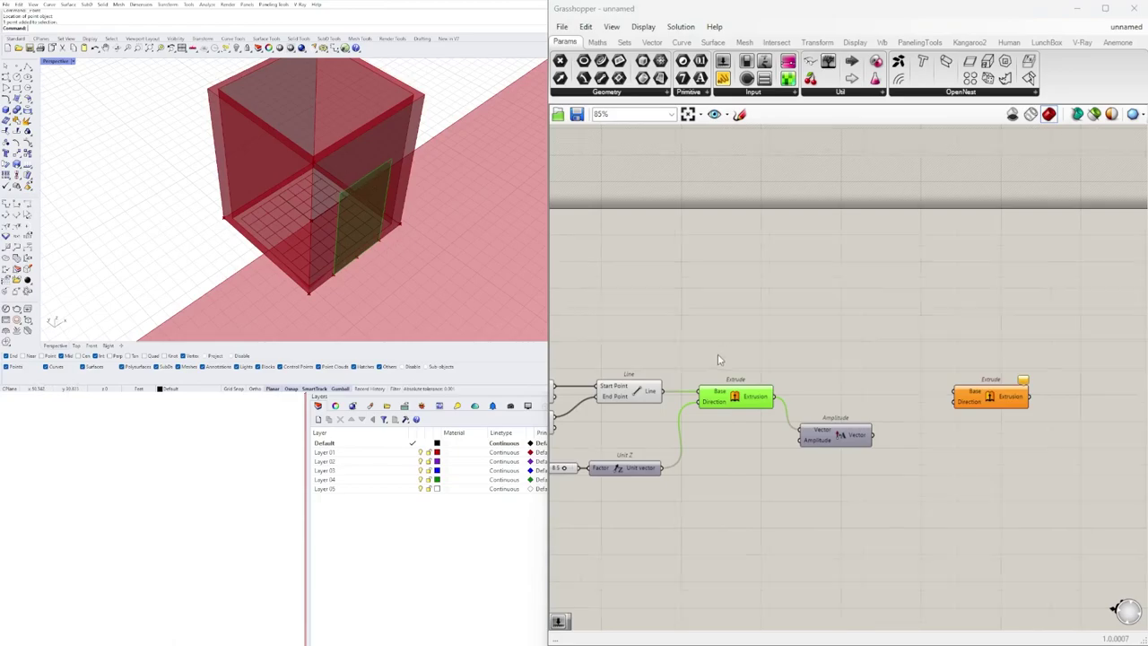
pyautogui.scroll(2, 722, 361)
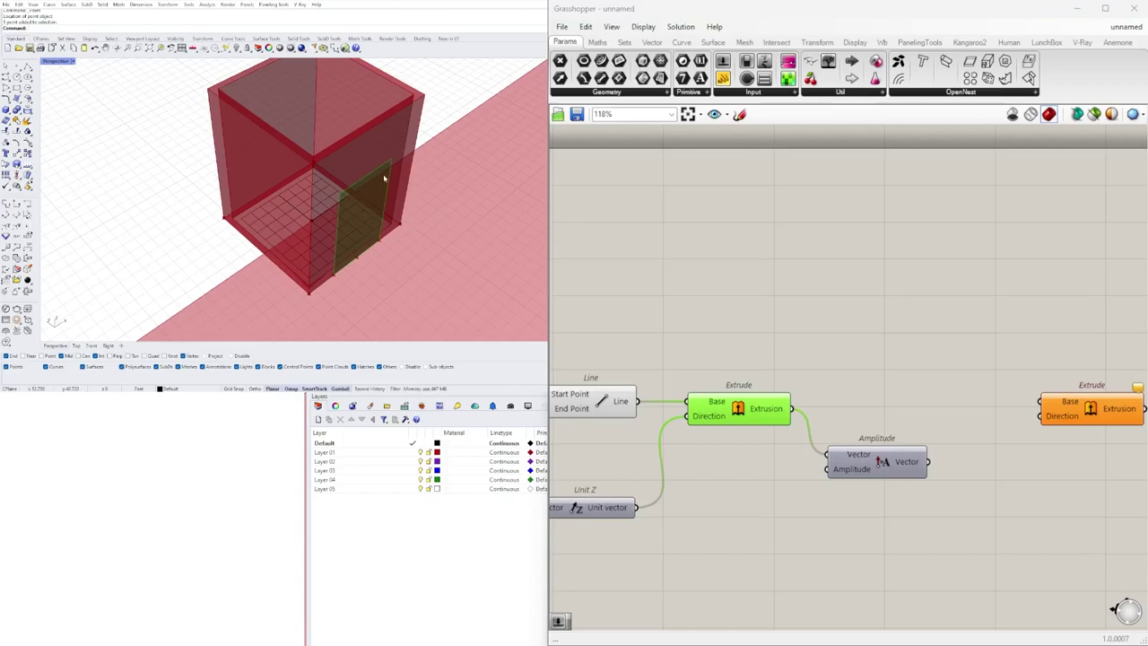
pyautogui.moveTo(793, 409); pyautogui.dragTo(1023, 413)
pyautogui.moveTo(928, 462); pyautogui.dragTo(979, 424)
pyautogui.moveTo(324, 188); pyautogui.dragTo(381, 244, button='right')
pyautogui.moveTo(1036, 434); pyautogui.dragTo(868, 389, button='right')
pyautogui.moveTo(856, 361); pyautogui.dragTo(909, 363)
# - Insert a Negative component between Amplitude's Vector output and the second Extrude's Direction
pyautogui.doubleClick(778, 429)
pyautogui.write('NEG')
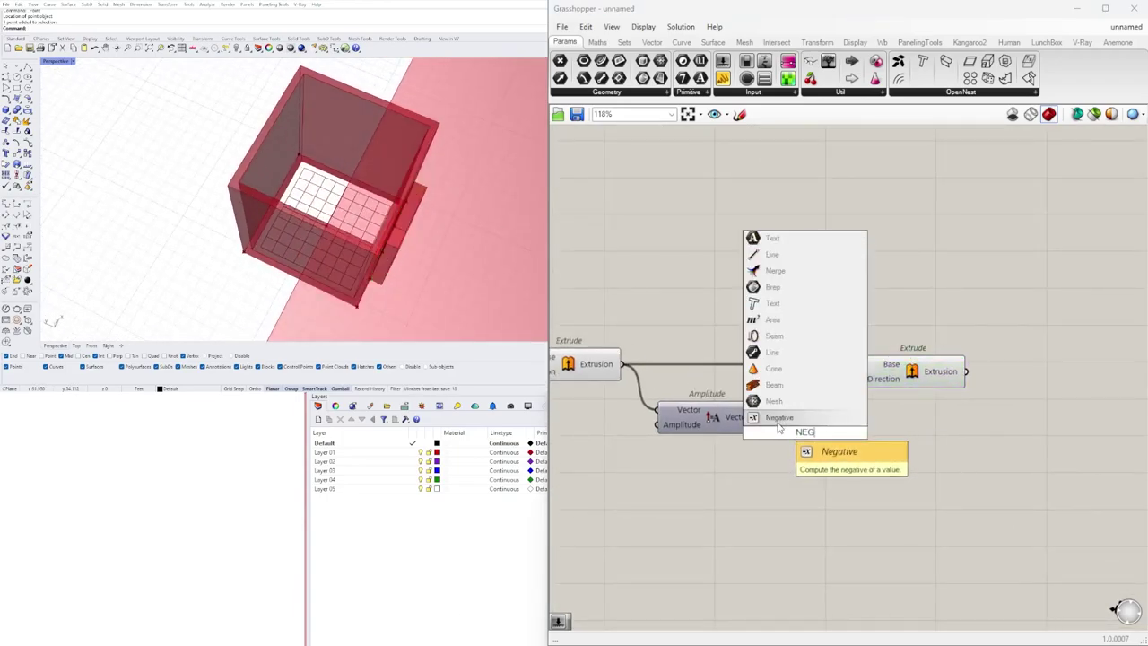
pyautogui.click(778, 425)
pyautogui.moveTo(759, 417); pyautogui.dragTo(764, 432)
pyautogui.moveTo(811, 431); pyautogui.dragTo(863, 380)
pyautogui.moveTo(883, 371); pyautogui.dragTo(916, 371)
pyautogui.moveTo(794, 423); pyautogui.dragTo(799, 418)
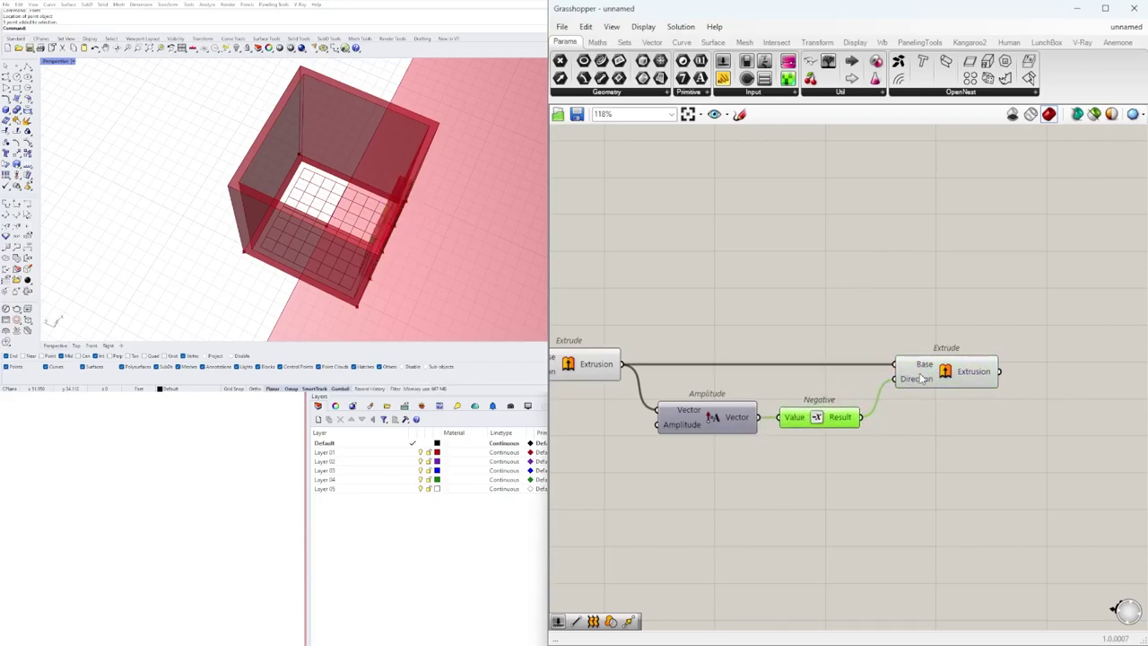
# - Select the second Extrude and examine the thickened panel against the elevator wall in the model
pyautogui.click(921, 379)
pyautogui.moveTo(921, 379); pyautogui.dragTo(1124, 375, button='right')
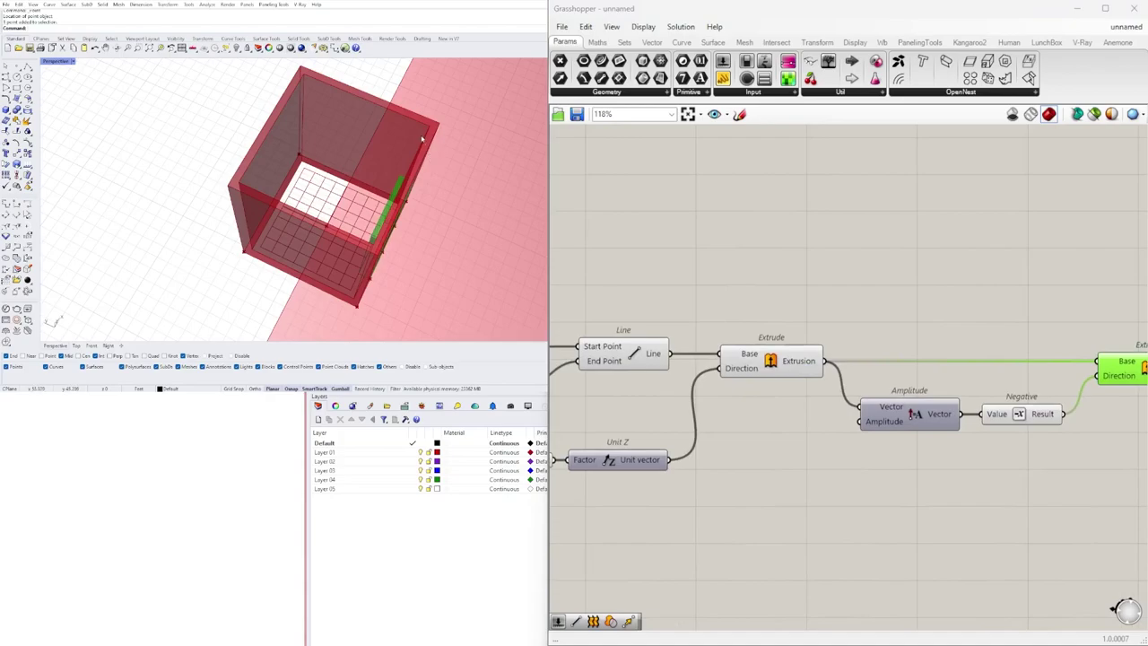
pyautogui.scroll(-4, 684, 425)
pyautogui.moveTo(633, 483); pyautogui.dragTo(900, 495, button='right')
pyautogui.scroll(3, 683, 429)
pyautogui.moveTo(956, 464); pyautogui.dragTo(747, 434, button='right')
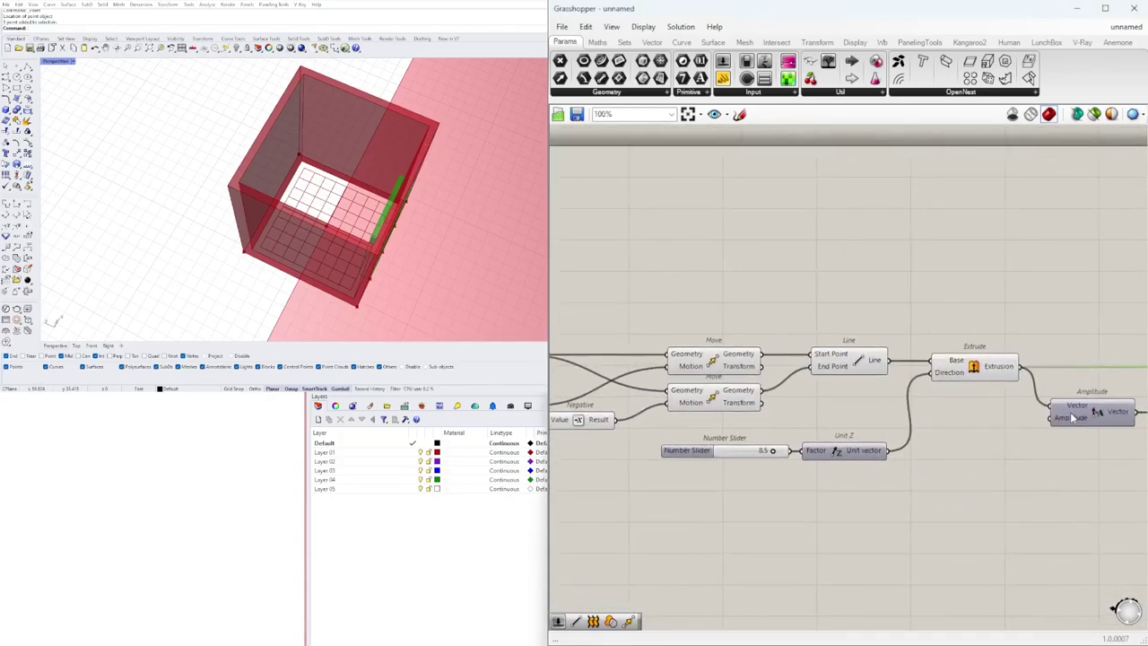
pyautogui.moveTo(946, 423); pyautogui.dragTo(853, 411, button='right')
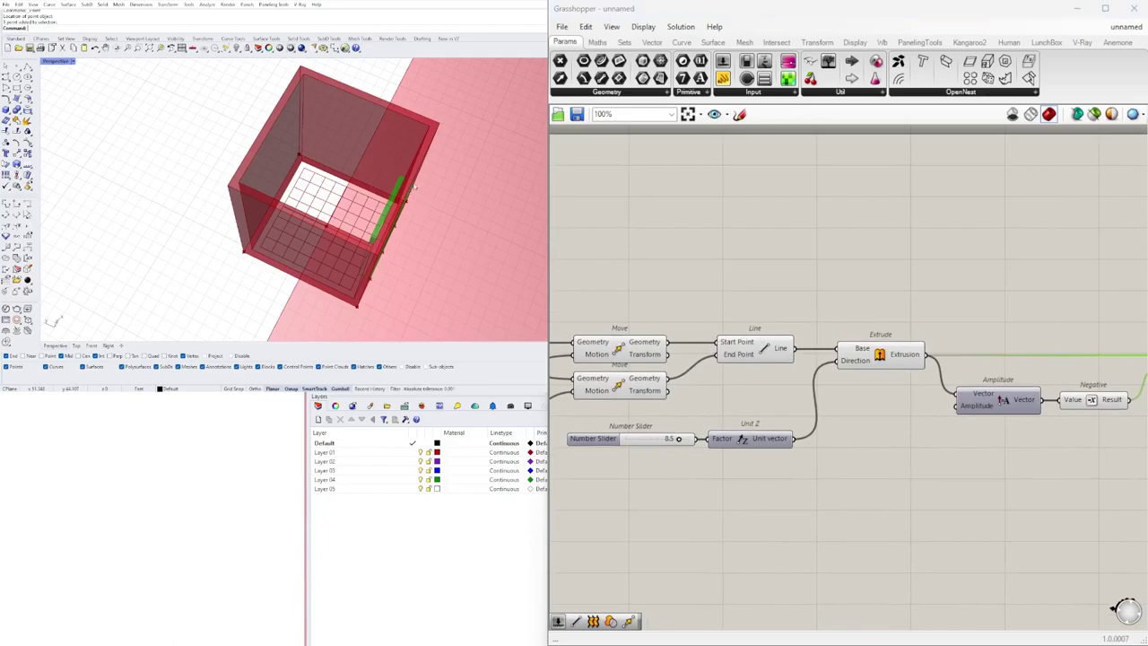
pyautogui.scroll(5, 413, 186)
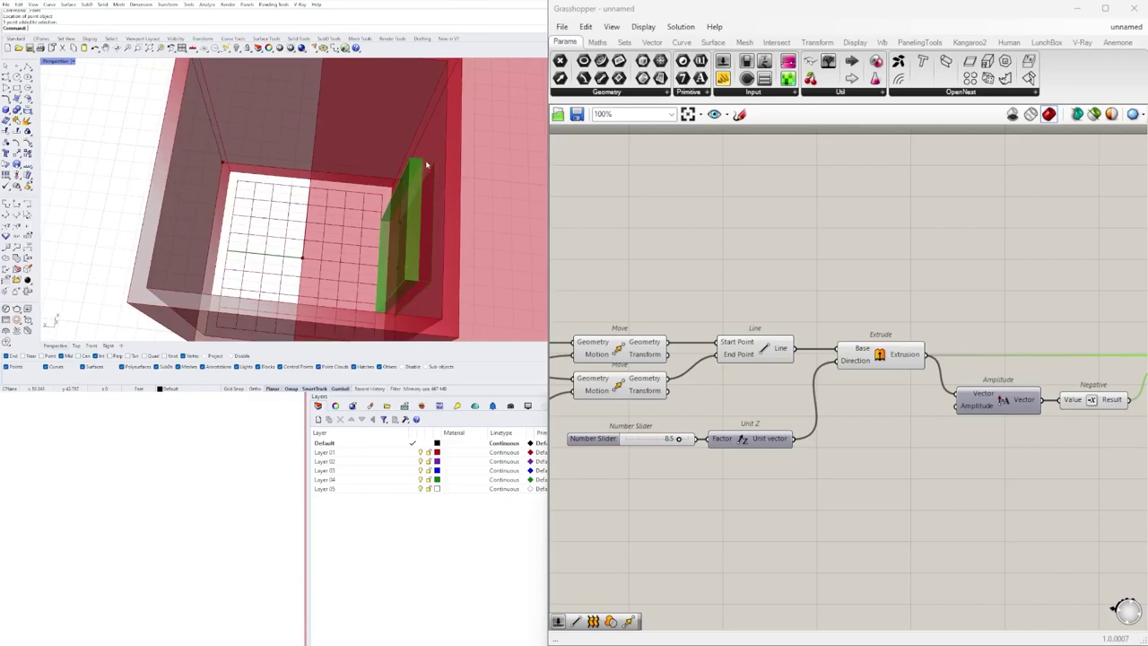
pyautogui.scroll(-3, 729, 419)
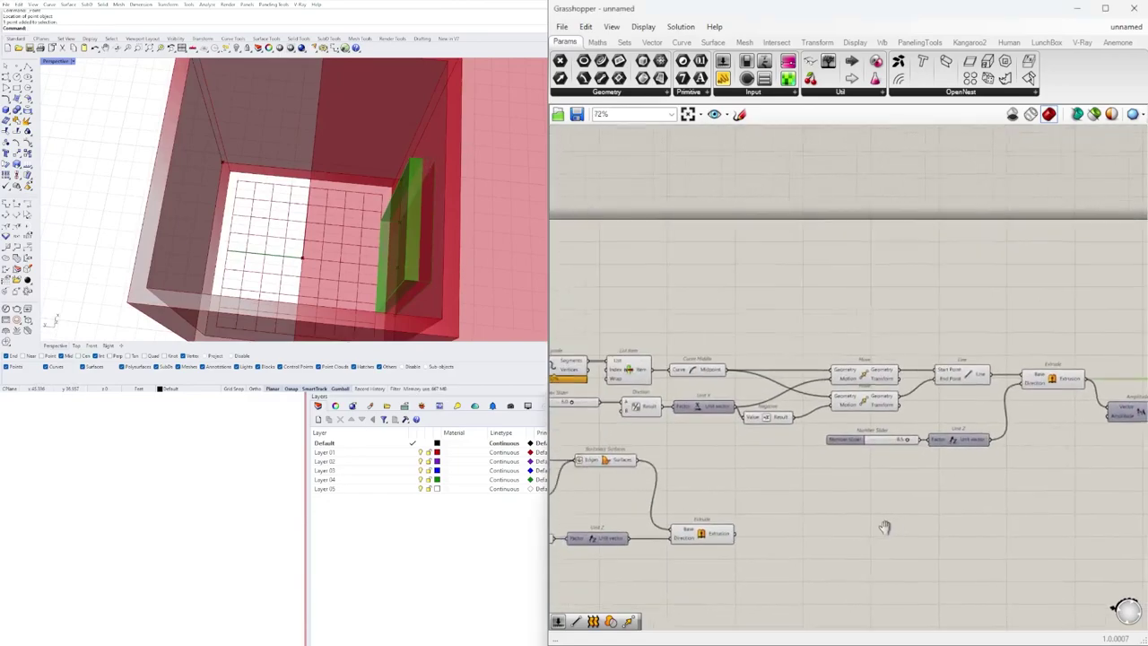
pyautogui.moveTo(469, 234); pyautogui.dragTo(464, 274, button='right')
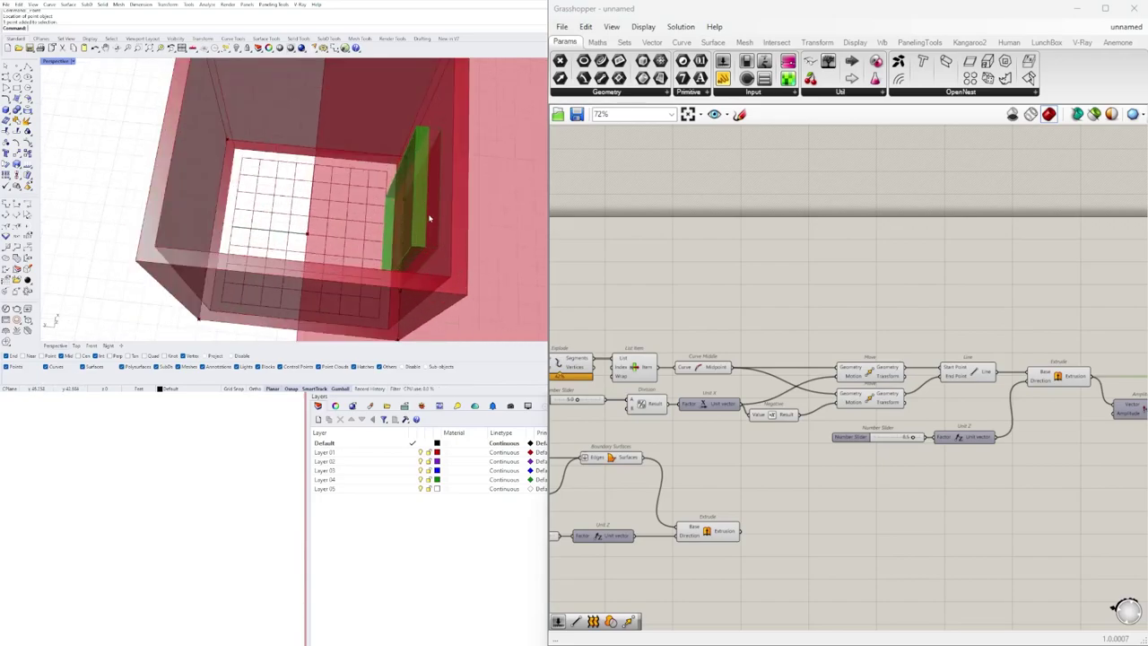
# - Connect the Result of the Negative fed by the ELEVATOR WALL slider to the Amplitude component's Amplitude input
pyautogui.moveTo(778, 506); pyautogui.dragTo(1048, 459, button='right')
pyautogui.moveTo(864, 497); pyautogui.dragTo(786, 488, button='right')
pyautogui.scroll(4, 712, 482)
pyautogui.moveTo(601, 479); pyautogui.dragTo(918, 466, button='right')
pyautogui.moveTo(676, 363); pyautogui.dragTo(801, 386, button='right')
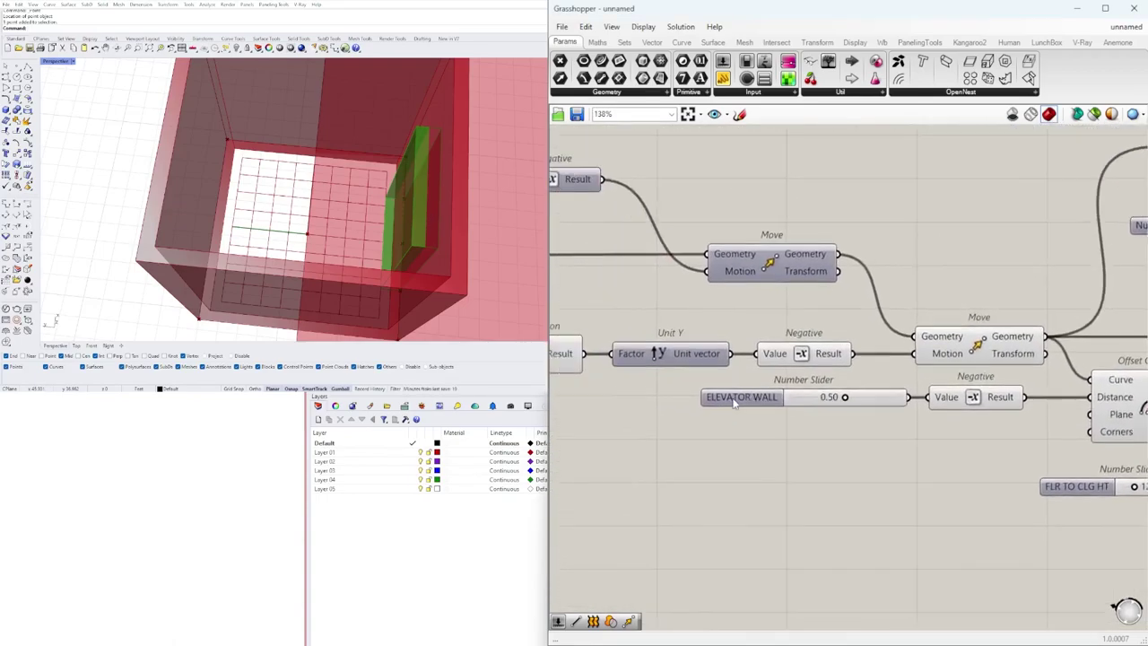
pyautogui.click(732, 398)
pyautogui.moveTo(969, 411); pyautogui.dragTo(777, 427, button='right')
pyautogui.moveTo(690, 420); pyautogui.dragTo(671, 420)
pyautogui.scroll(-9, 821, 430)
pyautogui.moveTo(831, 413); pyautogui.dragTo(877, 339)
# - Wire Amplitude's Vector directly to the second Extrude's Direction and delete the Negative component between them
pyautogui.scroll(9, 1005, 431)
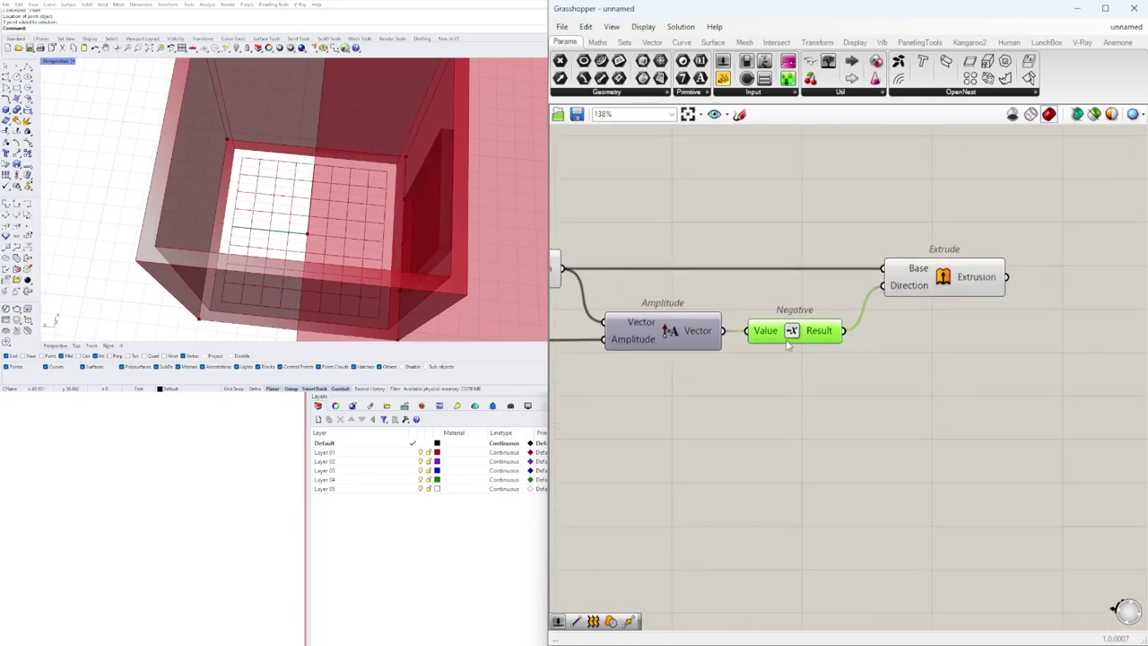
pyautogui.press('Delete')
pyautogui.hotkey('ctrl', 'z')
pyautogui.moveTo(804, 388); pyautogui.dragTo(1001, 372, button='right')
pyautogui.hotkey('ctrl', 'z')
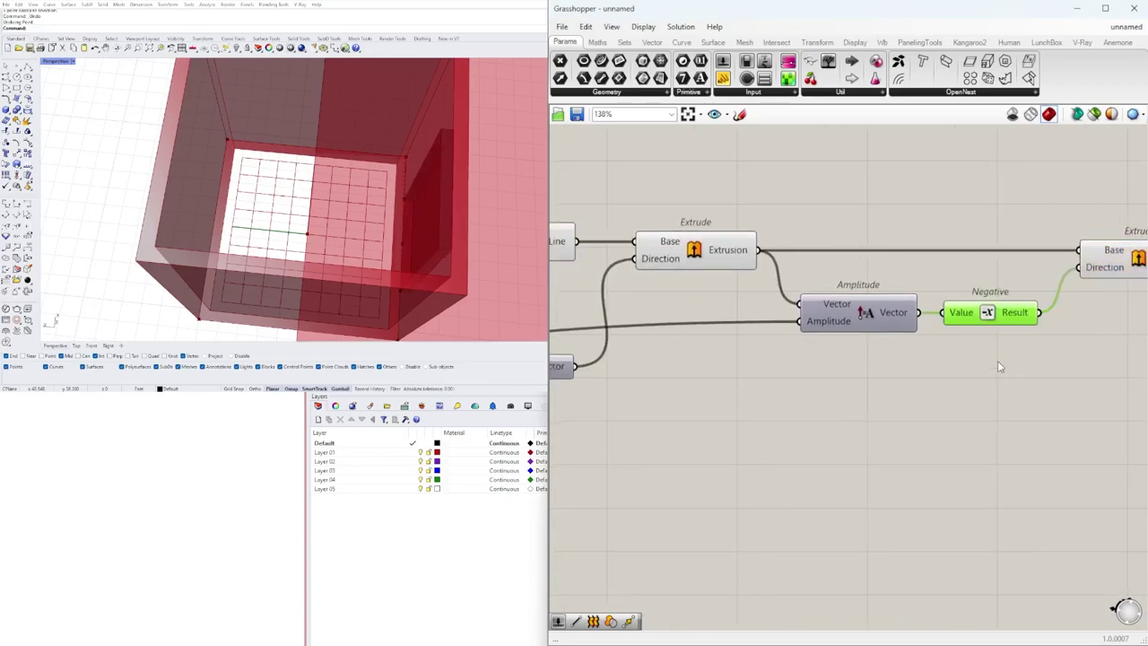
pyautogui.moveTo(919, 314); pyautogui.dragTo(1079, 269)
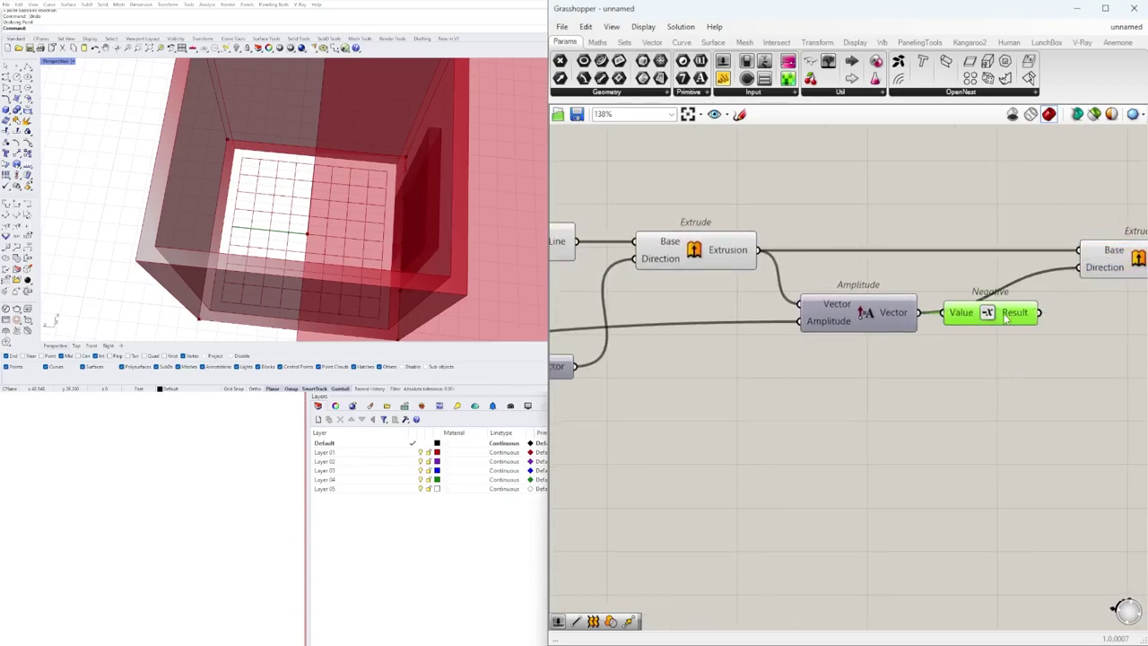
pyautogui.press('Delete')
pyautogui.scroll(-3, 969, 399)
pyautogui.click(1051, 341)
pyautogui.moveTo(1052, 344); pyautogui.dragTo(1059, 344)
# - Set the ELEVATOR WALL slider to 0.5
pyautogui.moveTo(646, 464); pyautogui.dragTo(1016, 413, button='right')
pyautogui.moveTo(774, 411); pyautogui.dragTo(959, 411, button='right')
pyautogui.scroll(4, 885, 384)
pyautogui.moveTo(715, 377); pyautogui.dragTo(1000, 394, button='right')
pyautogui.click(904, 392)
pyautogui.moveTo(489, 188); pyautogui.dragTo(459, 191, button='right')
pyautogui.scroll(4, 757, 407)
pyautogui.moveTo(759, 376)
pyautogui.mouseDown()
pyautogui.moveTo(860, 399)
pyautogui.moveTo(736, 375)
pyautogui.moveTo(910, 401)
pyautogui.moveTo(802, 381)
pyautogui.moveTo(759, 398)
pyautogui.moveTo(759, 381)
pyautogui.mouseUp()
pyautogui.doubleClick(726, 375)
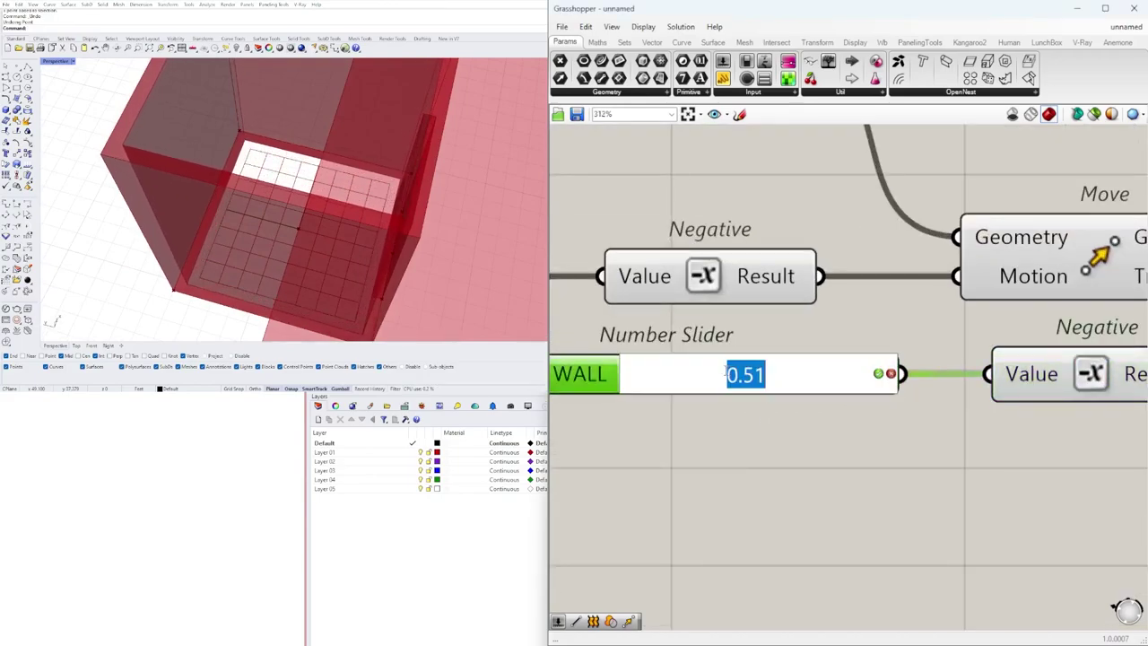
pyautogui.write('.5')
pyautogui.press('Return')
# - Adjust the second Extrude's position beside Amplitude and select the first Extrude component
pyautogui.scroll(-7, 723, 375)
pyautogui.scroll(-3, 825, 423)
pyautogui.moveTo(1126, 395); pyautogui.dragTo(808, 413, button='right')
pyautogui.scroll(3, 1039, 346)
pyautogui.moveTo(1038, 346); pyautogui.dragTo(798, 347, button='right')
pyautogui.moveTo(957, 344); pyautogui.dragTo(947, 346)
pyautogui.click(683, 333)
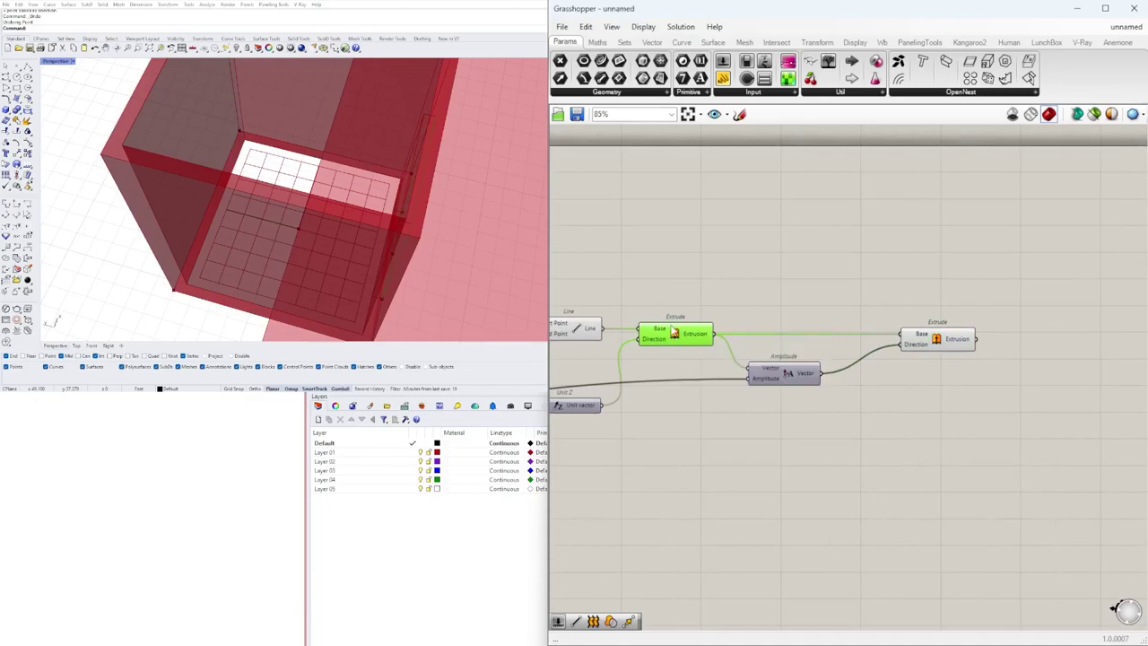
# - Disable the preview of the components that feed the door's final Extrude, leaving that Extrude visible
pyautogui.rightClick(677, 339)
pyautogui.click(691, 361)
pyautogui.scroll(-4, 974, 367)
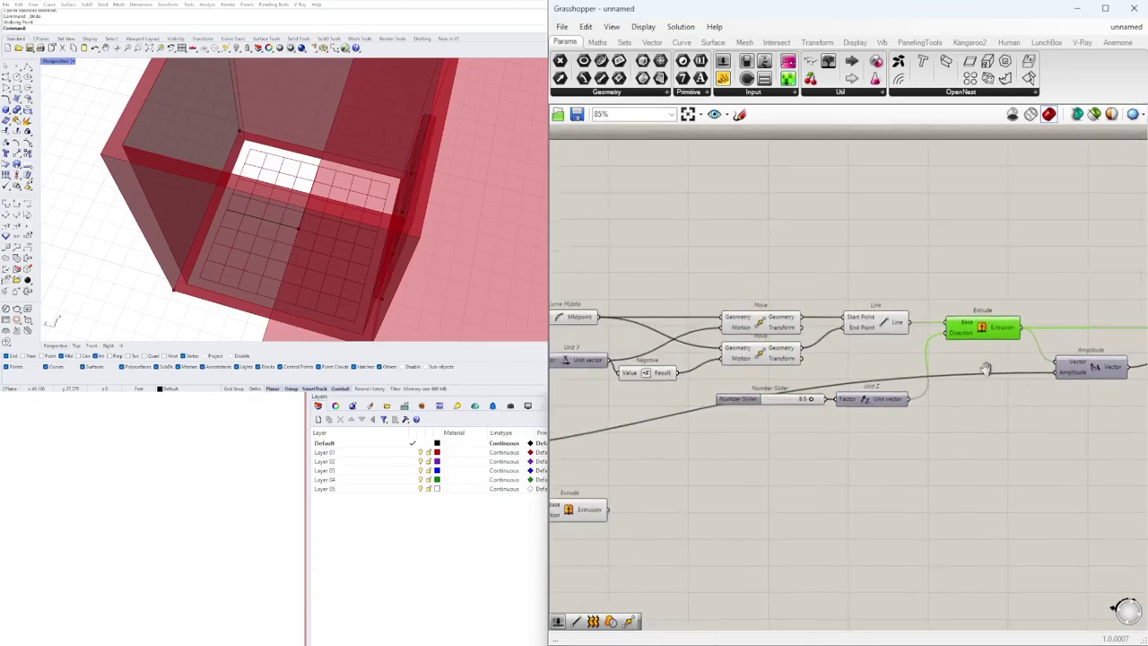
pyautogui.moveTo(1070, 388); pyautogui.dragTo(724, 260)
pyautogui.moveTo(1081, 289); pyautogui.dragTo(682, 357)
pyautogui.middleClick(750, 284)
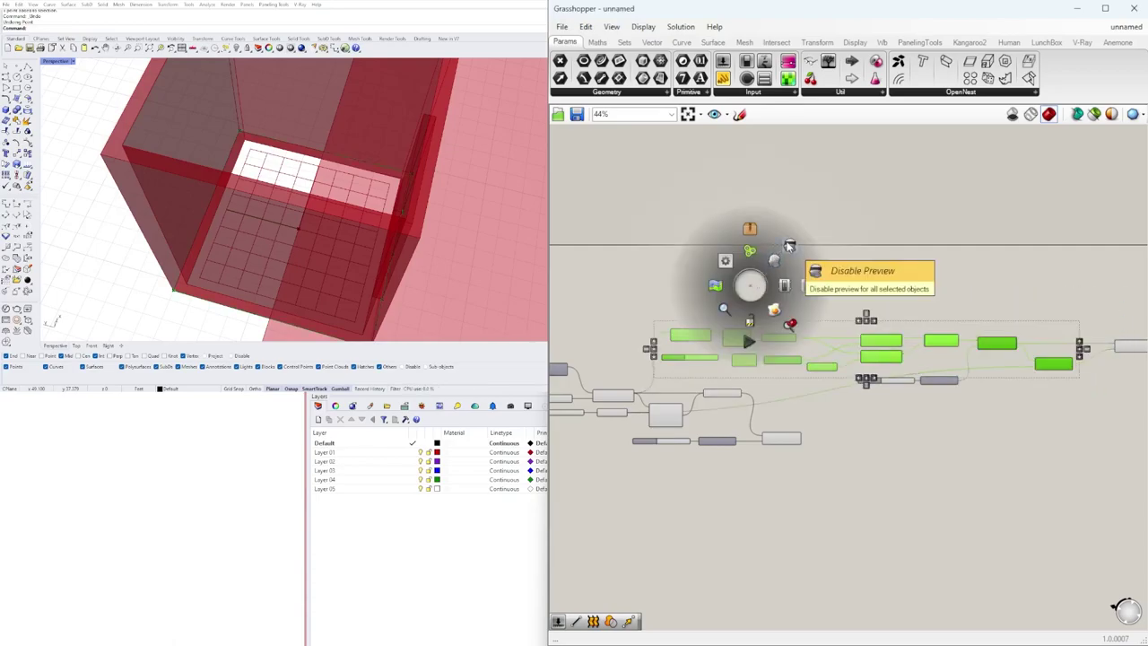
pyautogui.click(789, 246)
pyautogui.scroll(5, 774, 271)
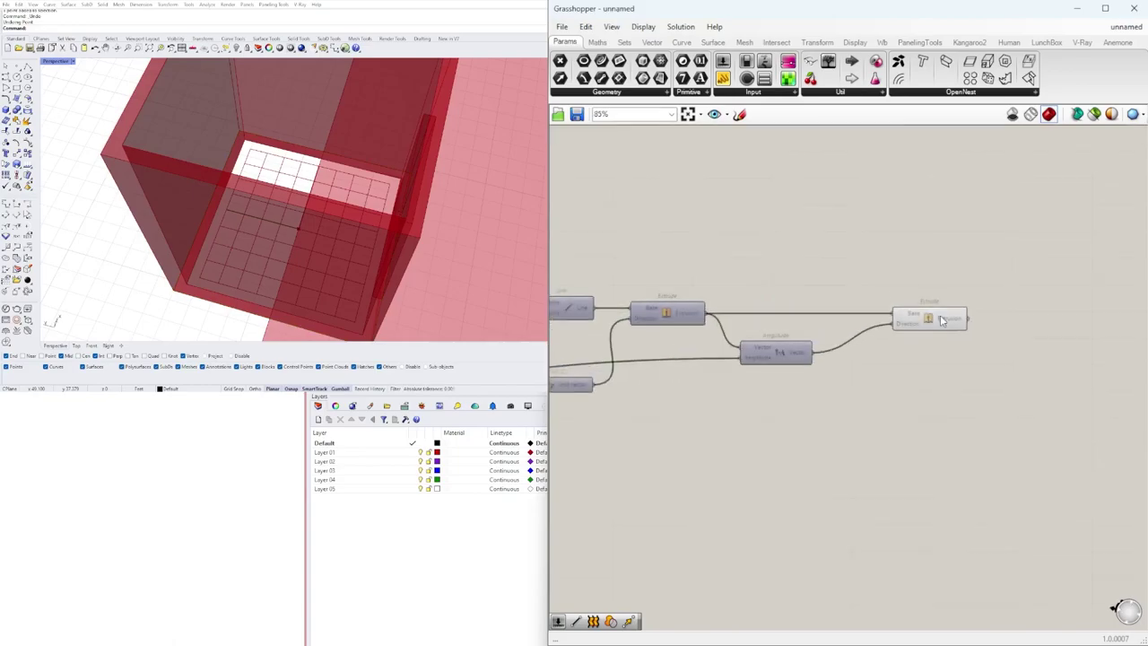
# - Add a Solid Difference component beside the wall Extrude fed by the Boundary Surfaces
pyautogui.moveTo(731, 501); pyautogui.dragTo(1049, 458, button='right')
pyautogui.moveTo(709, 436); pyautogui.dragTo(937, 425, button='right')
pyautogui.click(804, 441)
pyautogui.doubleClick(902, 446)
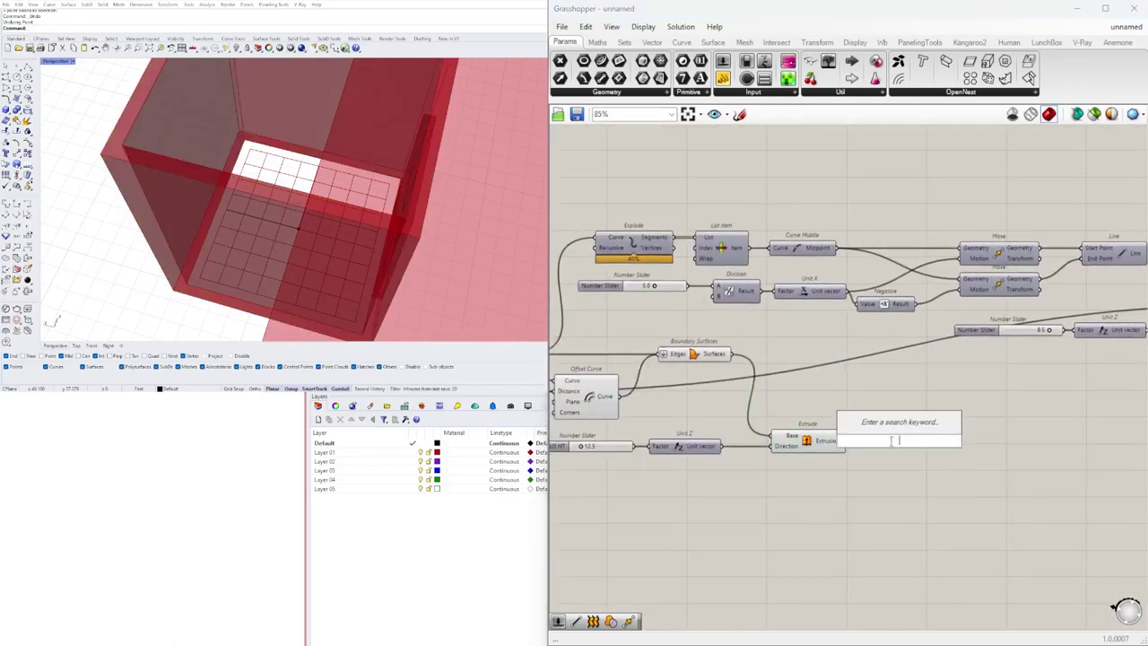
pyautogui.write('DIF')
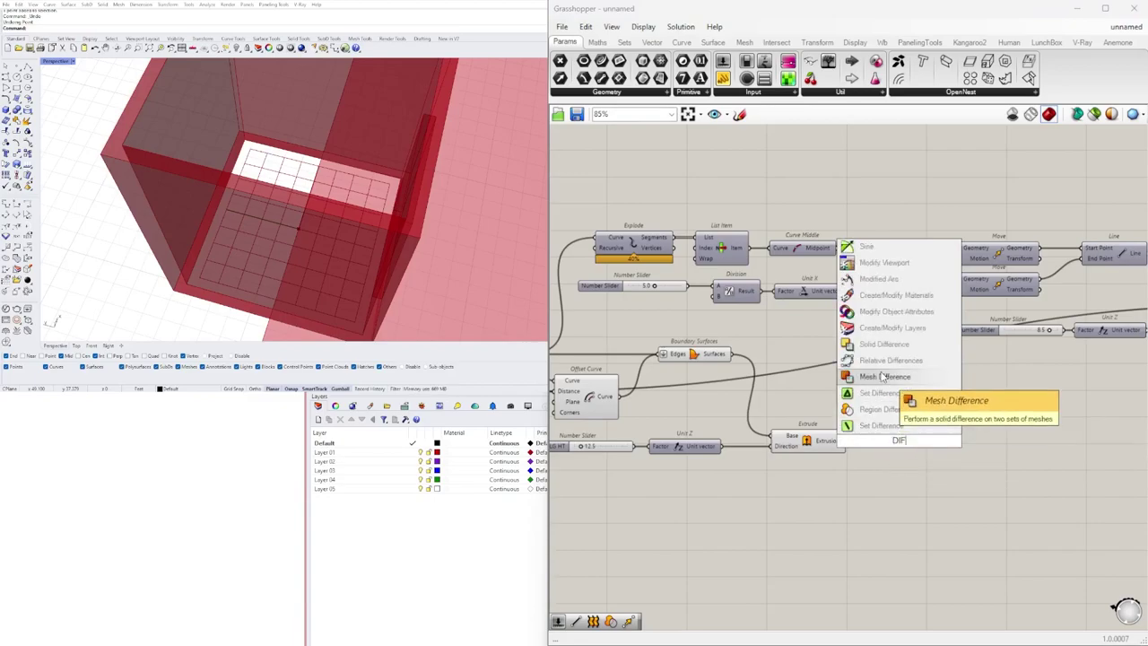
pyautogui.click(881, 344)
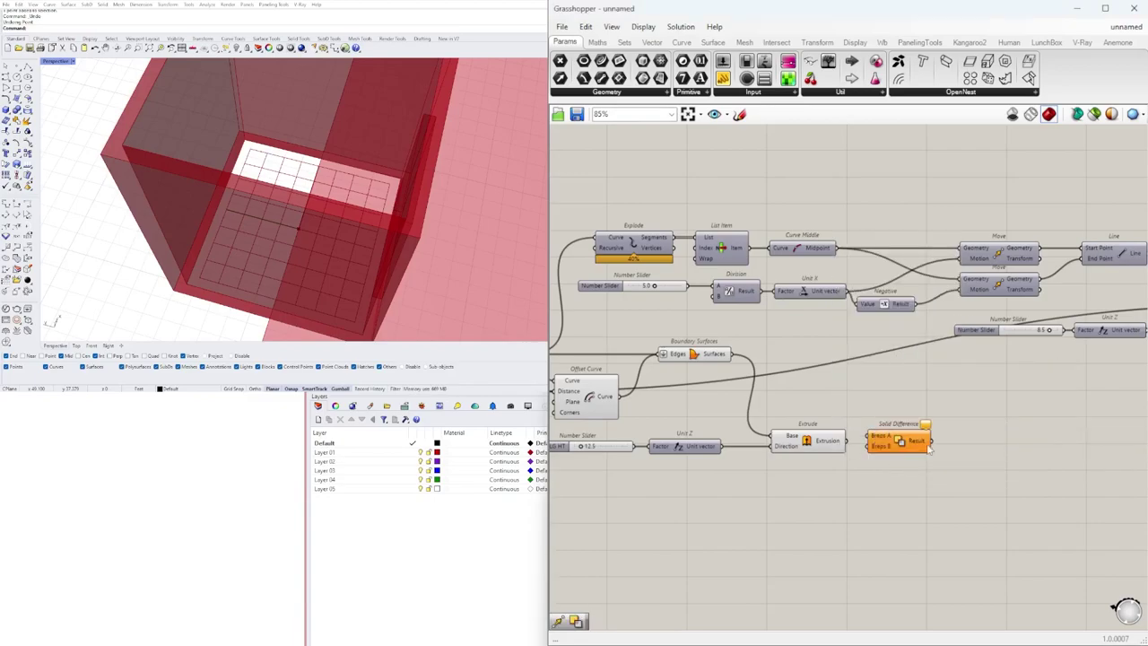
# - Place Solid Difference near the door's final Extrude and connect the wall Extrude's Extrusion output to Breps A
pyautogui.moveTo(870, 434); pyautogui.dragTo(760, 444, button='right')
pyautogui.moveTo(737, 452); pyautogui.dragTo(1093, 448)
pyautogui.scroll(-4, 814, 452)
pyautogui.scroll(4, 1009, 460)
pyautogui.scroll(-2, 1083, 440)
pyautogui.click(1009, 421)
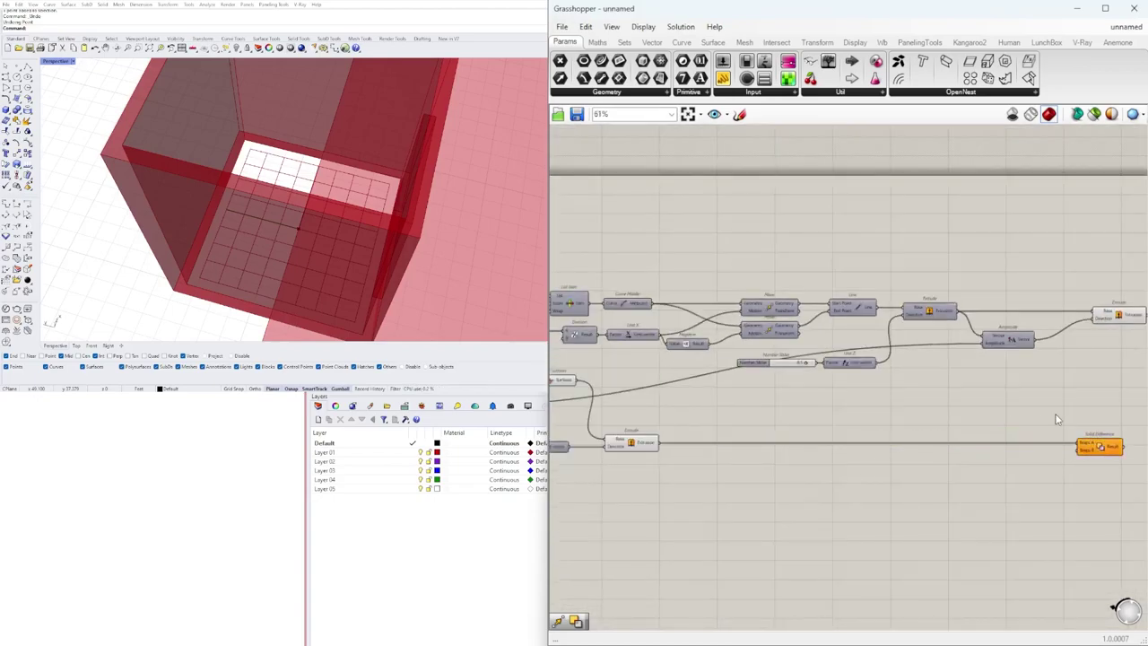
# - Move Solid Difference up beside the door's final Extrude and connect that Extrude's Extrusion output to Breps B
pyautogui.moveTo(1086, 446)
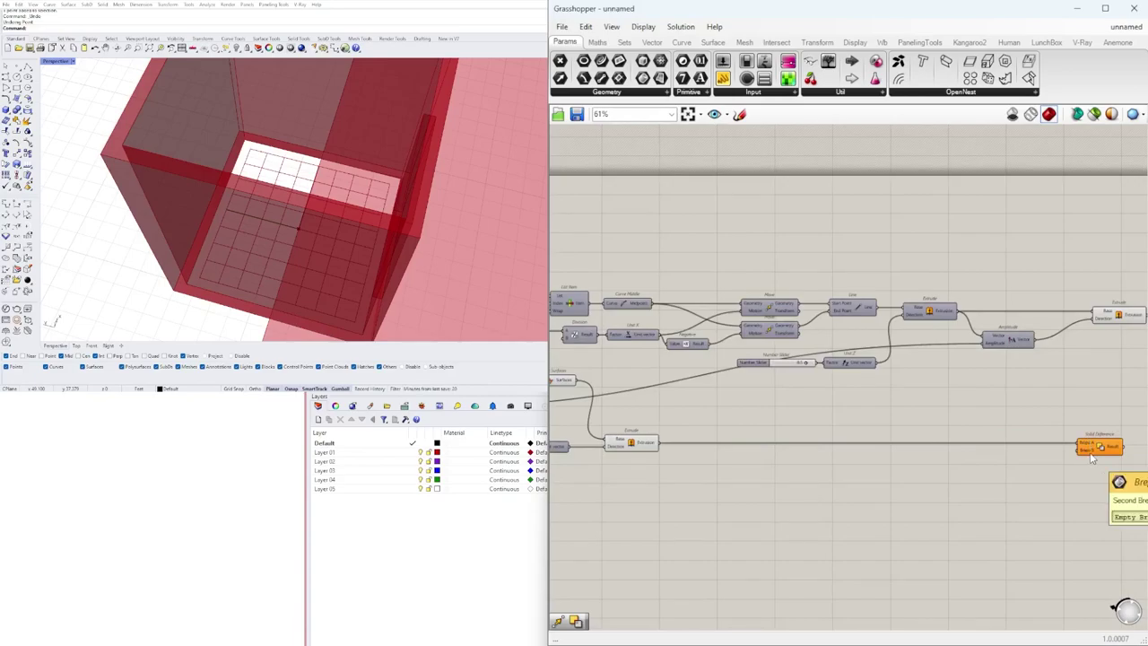
pyautogui.moveTo(836, 456); pyautogui.dragTo(775, 460, button='right')
pyautogui.click(585, 449)
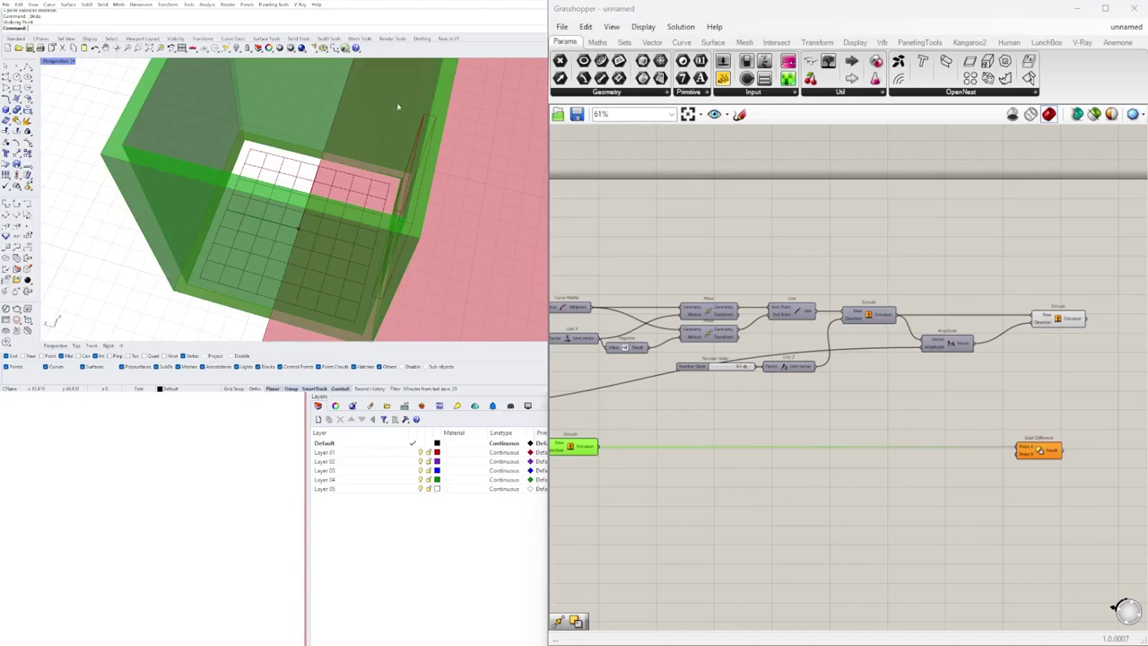
pyautogui.moveTo(985, 398); pyautogui.dragTo(873, 426, button='right')
pyautogui.moveTo(909, 475); pyautogui.dragTo(1006, 383)
pyautogui.scroll(4, 966, 357)
pyautogui.click(709, 332)
pyautogui.moveTo(755, 332); pyautogui.dragTo(863, 408)
# - Turn off the preview of the wall Extrude that feeds Breps A of Solid Difference
pyautogui.scroll(-5, 752, 427)
pyautogui.moveTo(759, 486); pyautogui.dragTo(1144, 426, button='right')
pyautogui.scroll(4, 749, 429)
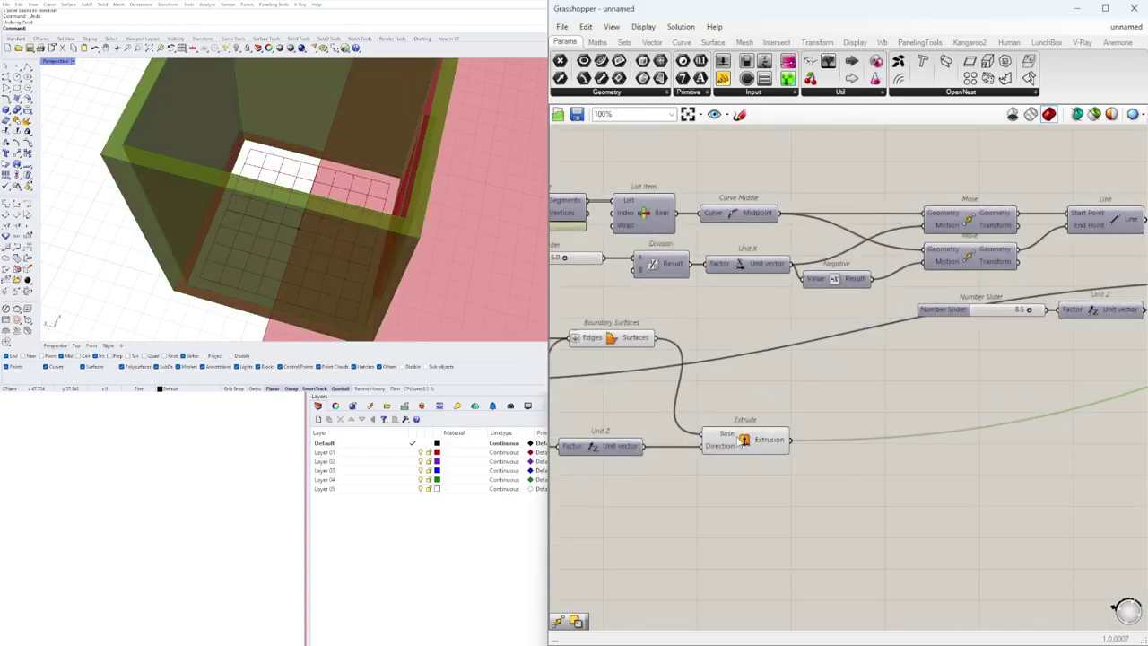
pyautogui.click(741, 441)
pyautogui.rightClick(741, 442)
pyautogui.scroll(-5, 416, 262)
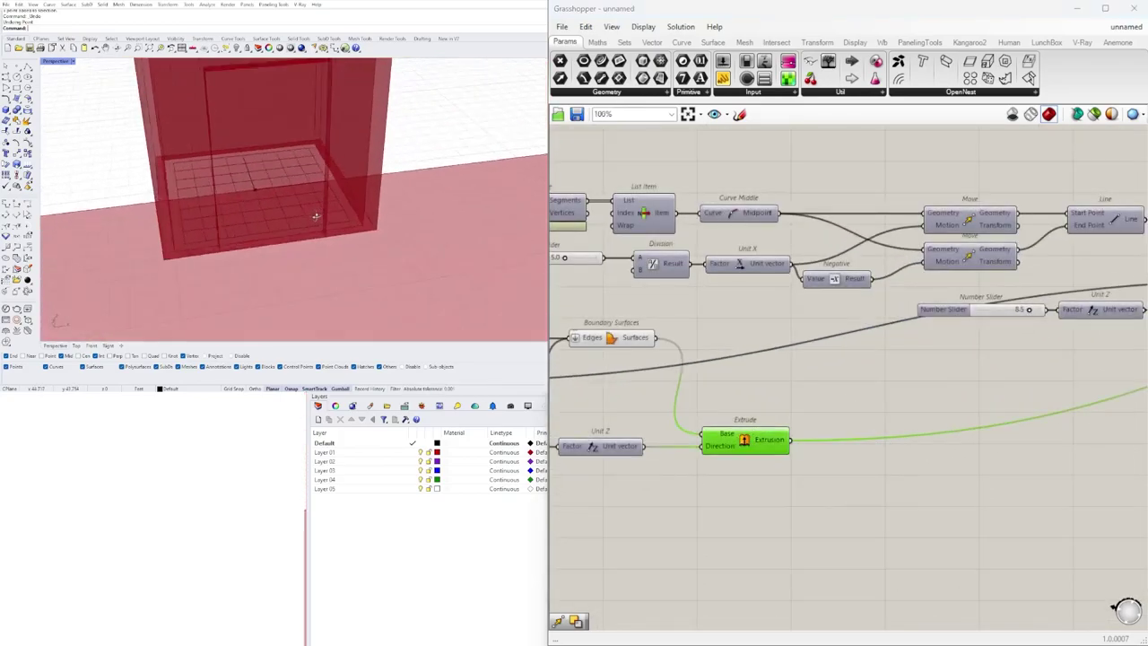
# - Set the door height Number Slider that feeds Unit Z to 9.0
pyautogui.scroll(-3, 983, 309)
pyautogui.scroll(3, 900, 398)
pyautogui.click(916, 302)
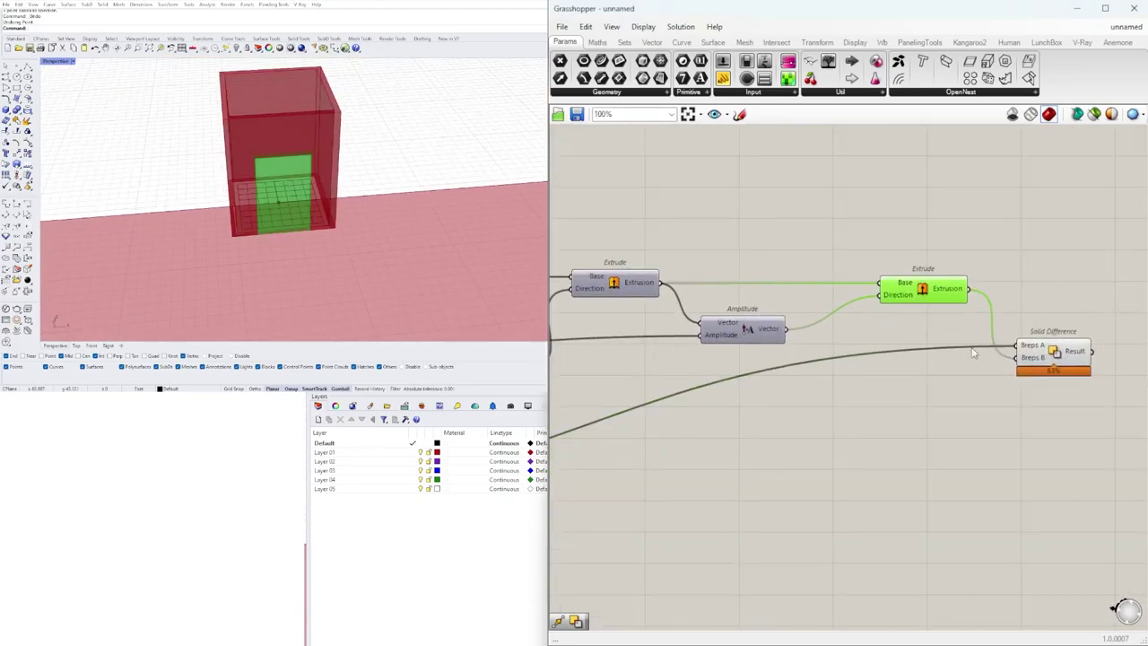
pyautogui.click(1048, 358)
pyautogui.scroll(-2, 1024, 397)
pyautogui.scroll(5, 795, 452)
pyautogui.moveTo(795, 448); pyautogui.dragTo(793, 447)
pyautogui.scroll(-5, 902, 373)
pyautogui.scroll(4, 901, 372)
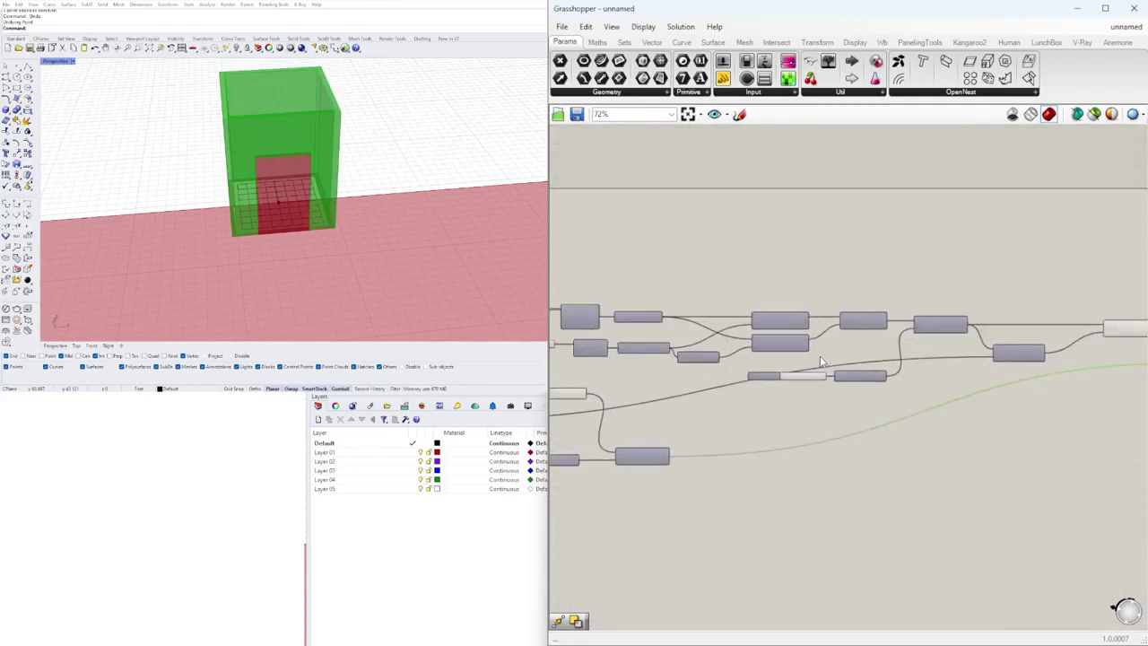
pyautogui.moveTo(815, 408); pyautogui.dragTo(822, 410)
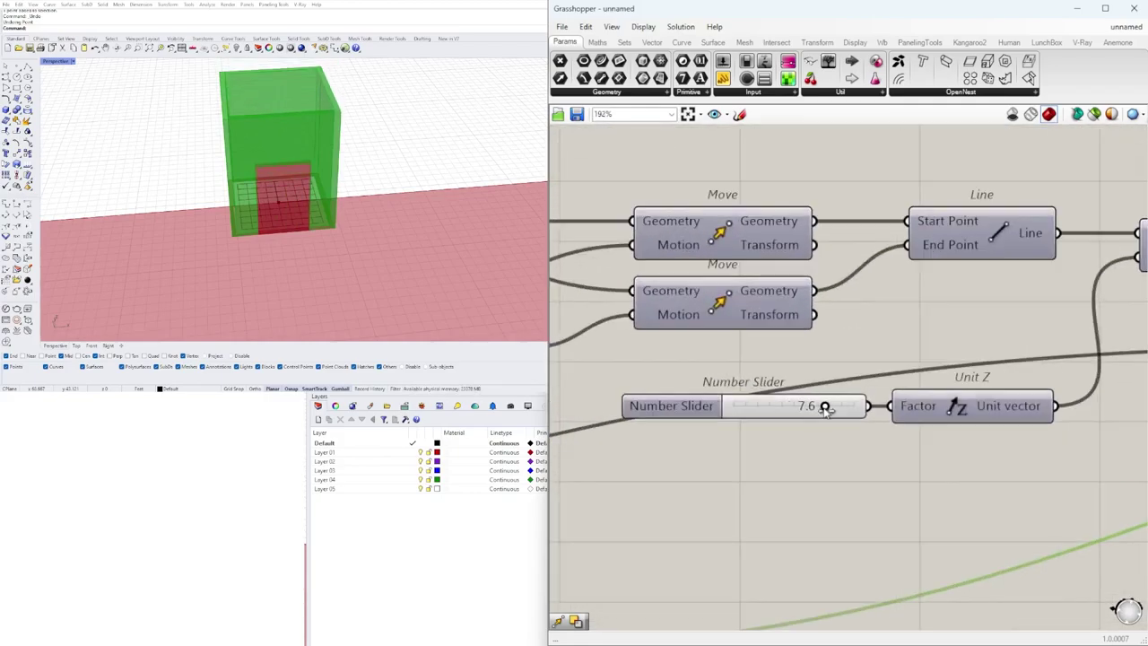
pyautogui.doubleClick(825, 408)
pyautogui.press('Return')
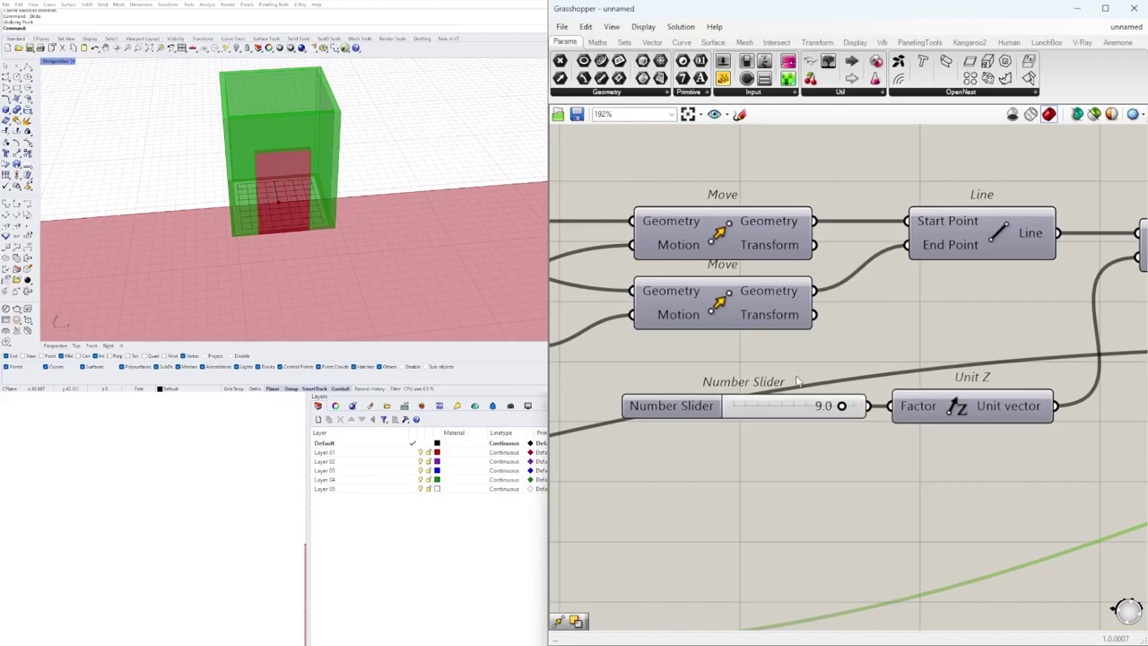
# - Tighten the end of the definition by moving the door's final Extrude and Solid Difference closer to the Amplitude component
pyautogui.scroll(-4, 807, 393)
pyautogui.moveTo(982, 401); pyautogui.dragTo(881, 403, button='right')
pyautogui.moveTo(1013, 446); pyautogui.dragTo(836, 440, button='right')
pyautogui.click(835, 439)
pyautogui.scroll(3, 771, 369)
pyautogui.moveTo(774, 372); pyautogui.dragTo(747, 370)
pyautogui.click(908, 433)
pyautogui.moveTo(1051, 335); pyautogui.dragTo(944, 335)
pyautogui.click(954, 395)
pyautogui.scroll(-4, 956, 429)
pyautogui.moveTo(949, 445); pyautogui.dragTo(858, 436, button='right')
pyautogui.moveTo(996, 423); pyautogui.dragTo(954, 417)
pyautogui.click(780, 476)
# - Shift the Boundary Surfaces, Offset Curve, FLR TO CLG HT slider, Unit Z and wall Extrude together, farther from the Move component
pyautogui.moveTo(738, 492); pyautogui.dragTo(877, 471, button='right')
pyautogui.moveTo(611, 450); pyautogui.dragTo(884, 419, button='right')
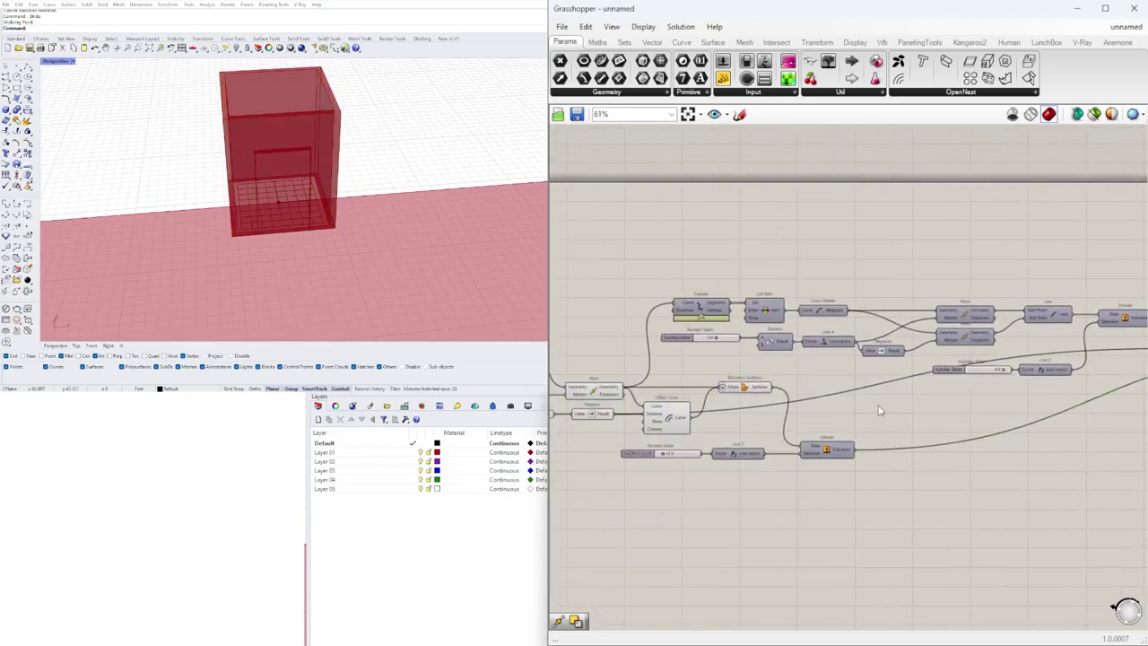
pyautogui.moveTo(1018, 422); pyautogui.dragTo(956, 437, button='right')
pyautogui.moveTo(631, 447); pyautogui.dragTo(905, 435, button='right')
pyautogui.scroll(3, 801, 428)
pyautogui.moveTo(928, 428); pyautogui.dragTo(943, 435)
pyautogui.scroll(-3, 942, 436)
pyautogui.moveTo(942, 436); pyautogui.dragTo(812, 402, button='right')
pyautogui.scroll(2, 858, 438)
pyautogui.click(813, 353)
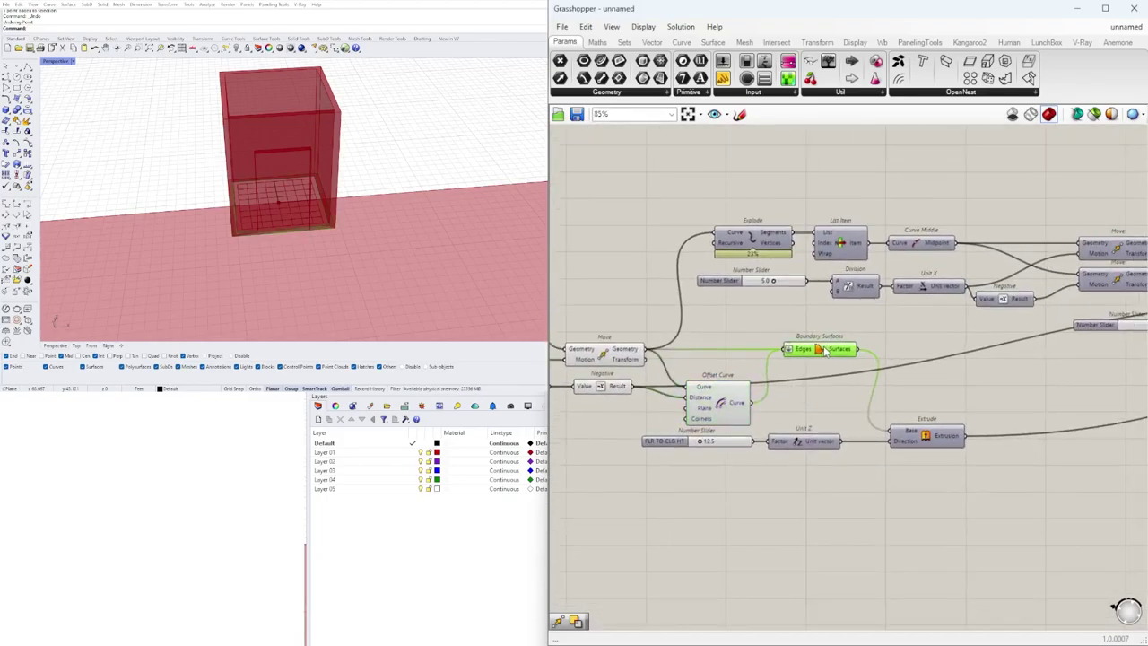
pyautogui.moveTo(993, 533); pyautogui.dragTo(642, 324)
pyautogui.moveTo(723, 409); pyautogui.dragTo(757, 408)
pyautogui.click(825, 509)
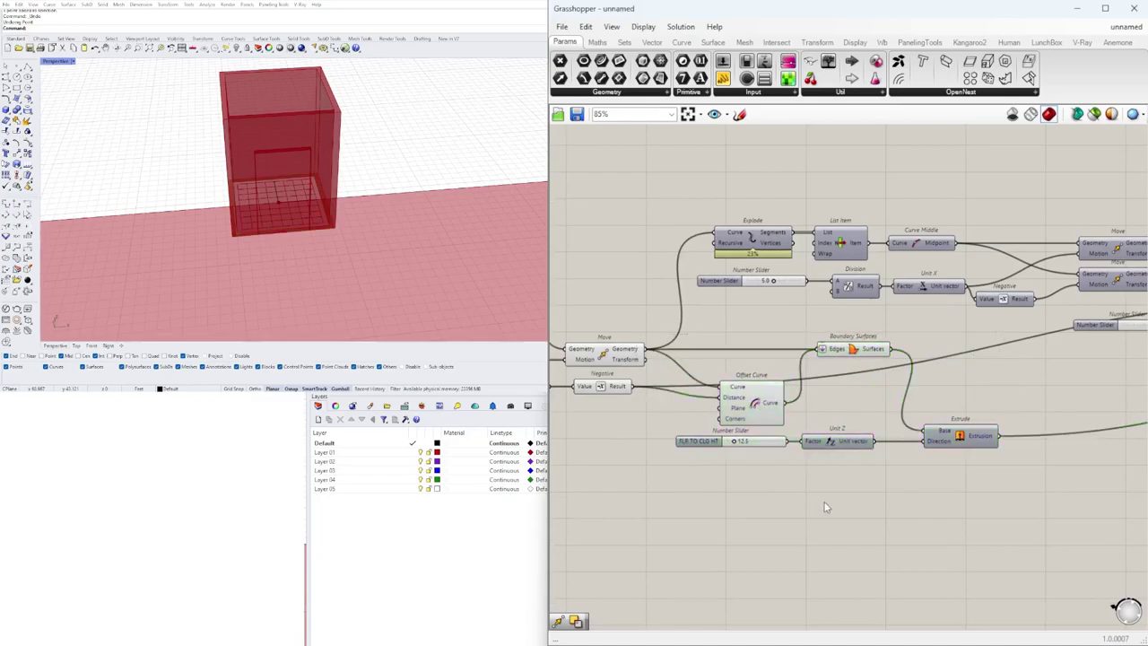
# - Examine the whole definition and the elevator core with its doorway against the floor surface from several angles
pyautogui.scroll(-3, 825, 508)
pyautogui.moveTo(661, 456); pyautogui.dragTo(831, 410, button='right')
pyautogui.scroll(3, 848, 409)
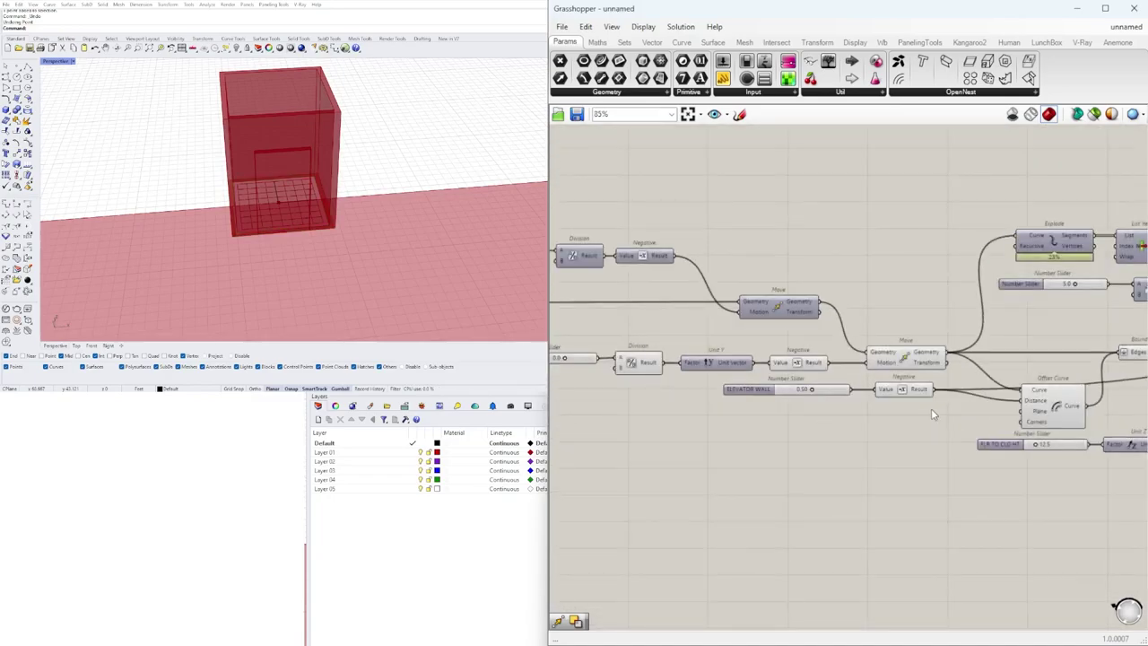
pyautogui.scroll(-5, 931, 408)
pyautogui.moveTo(921, 357); pyautogui.dragTo(773, 334, button='right')
pyautogui.click(419, 564)
pyautogui.moveTo(278, 224); pyautogui.dragTo(341, 253, button='right')
pyautogui.scroll(-5, 313, 210)
pyautogui.scroll(-5, 336, 202)
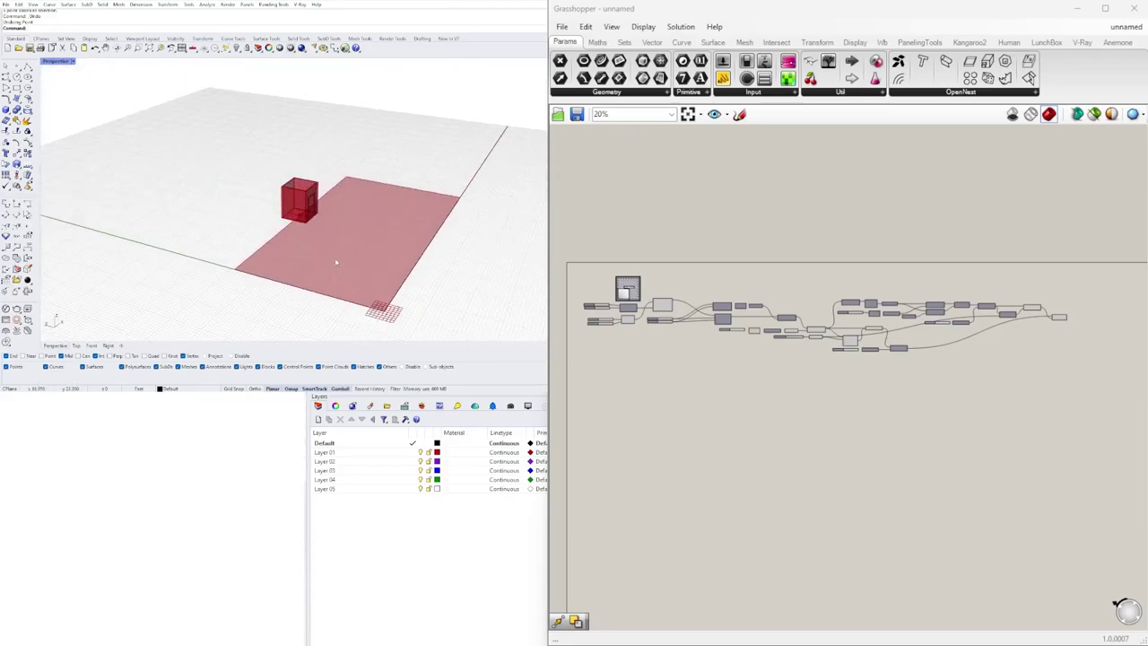
pyautogui.keyDown('shift'); pyautogui.moveTo(344, 108); pyautogui.dragTo(323, 182, button='right'); pyautogui.keyUp('shift')
pyautogui.scroll(-6, 324, 184)
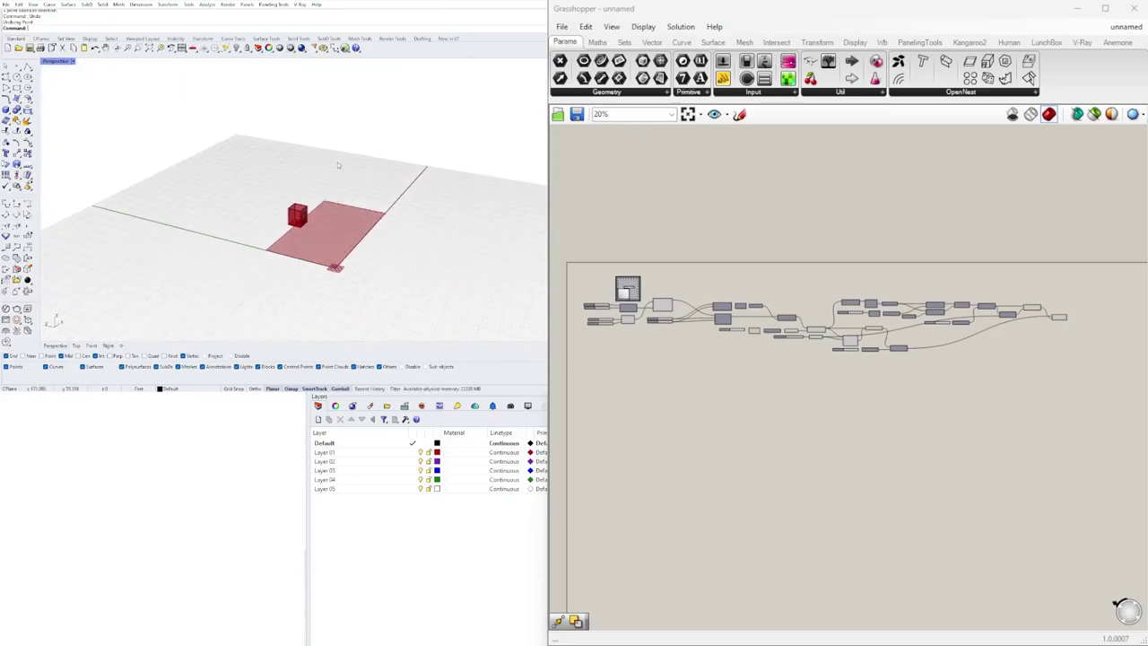
pyautogui.moveTo(374, 84); pyautogui.dragTo(310, 184, button='right')
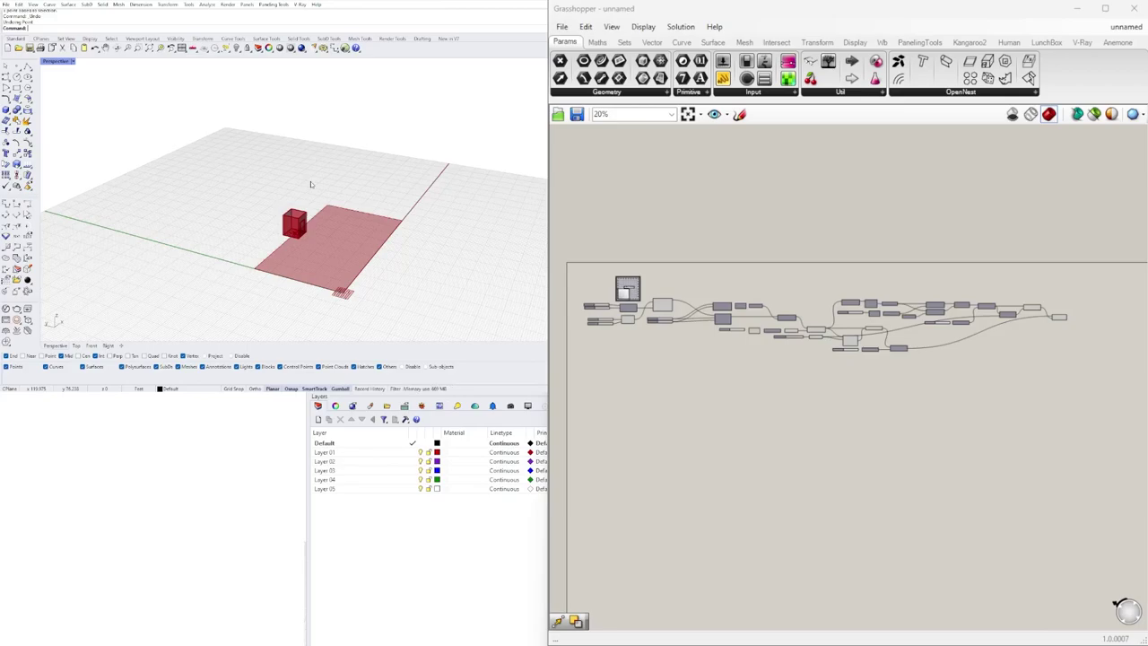
pyautogui.scroll(5, 421, 253)
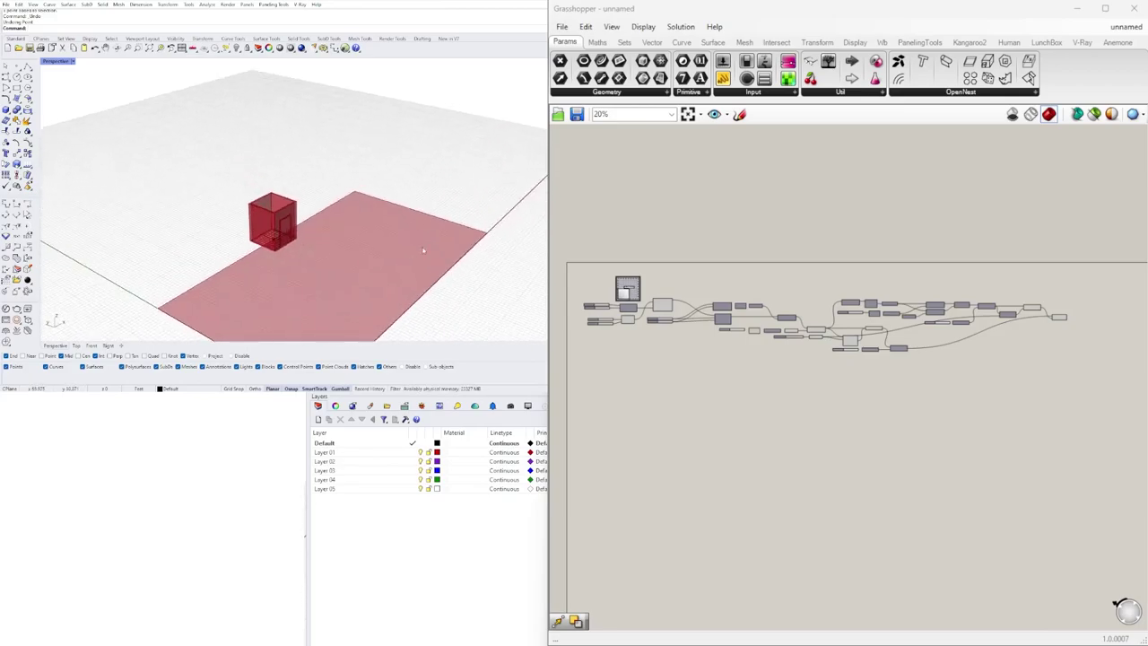
pyautogui.scroll(4, 254, 219)
pyautogui.moveTo(254, 219)
pyautogui.mouseDown(button='right')
pyautogui.moveTo(305, 213)
pyautogui.moveTo(254, 198)
pyautogui.mouseUp(button='right')
pyautogui.scroll(4, 325, 221)
pyautogui.scroll(-4, 254, 198)
pyautogui.scroll(-5, 308, 233)
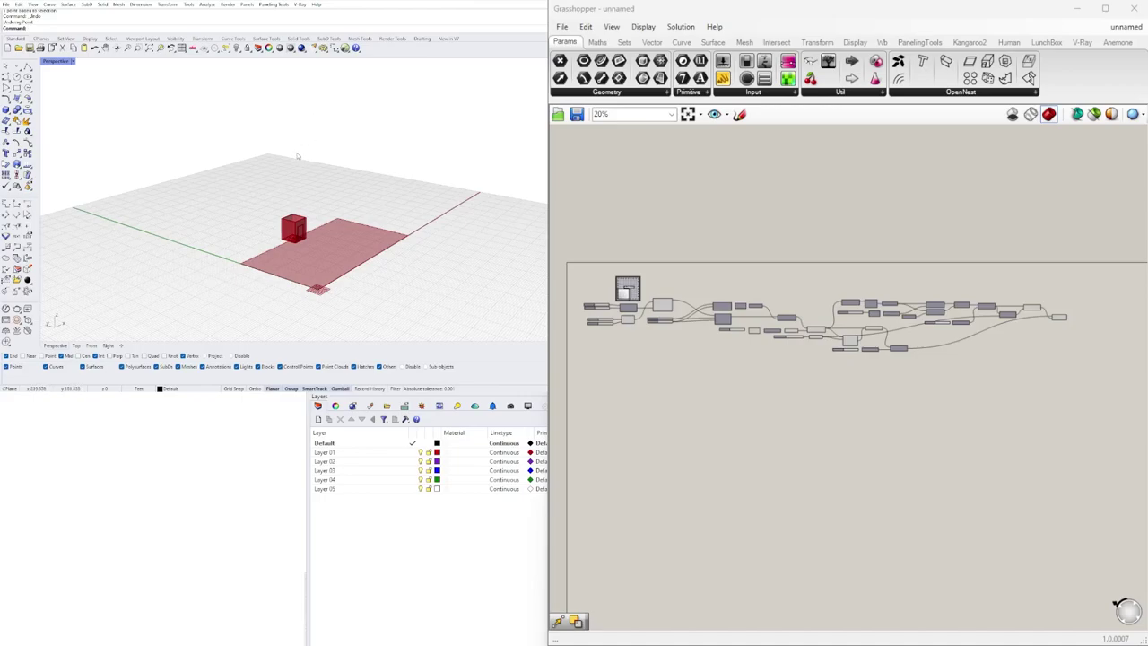
pyautogui.scroll(-3, 297, 162)
pyautogui.moveTo(308, 164); pyautogui.dragTo(314, 214, button='right')
pyautogui.scroll(4, 310, 190)
pyautogui.scroll(3, 302, 204)
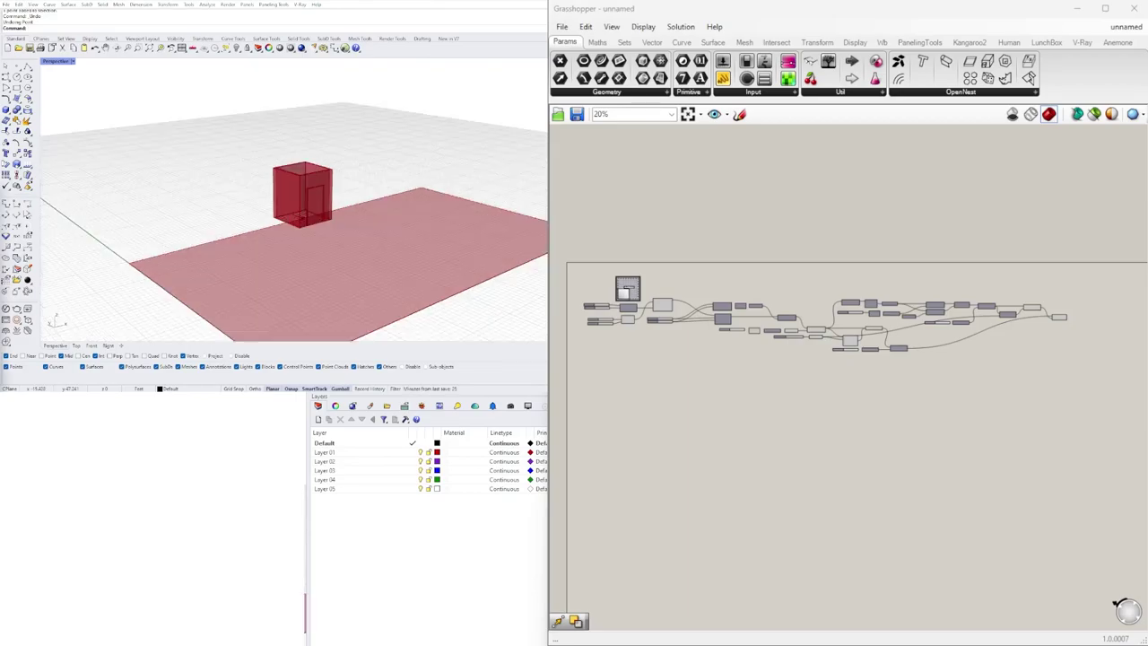
pyautogui.moveTo(437, 165); pyautogui.dragTo(322, 198, button='right')
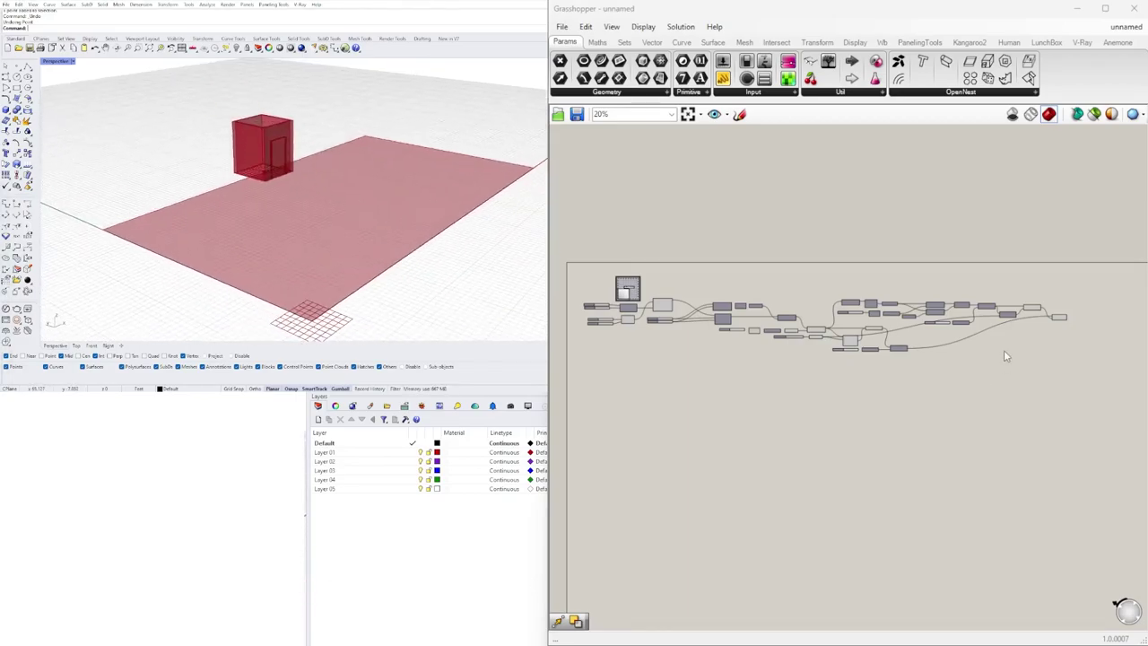
# - Identify the floor's Plane Surface component and add a Move component beneath the two 10.0 sliders
pyautogui.scroll(3, 616, 297)
pyautogui.scroll(3, 655, 351)
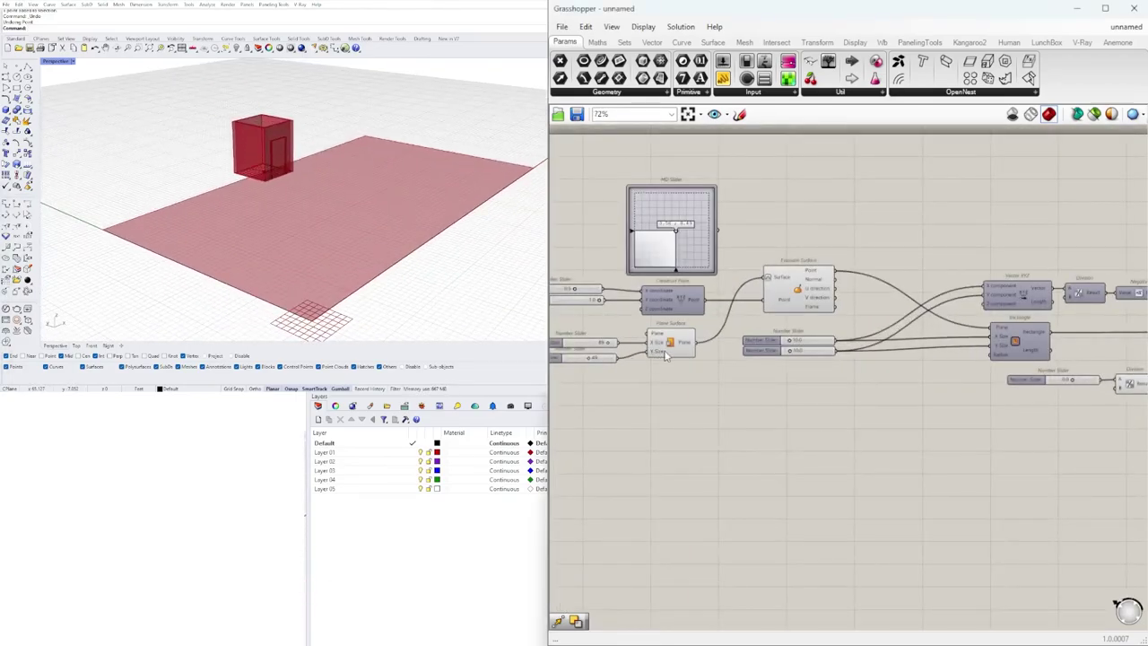
pyautogui.click(666, 348)
pyautogui.scroll(-5, 343, 210)
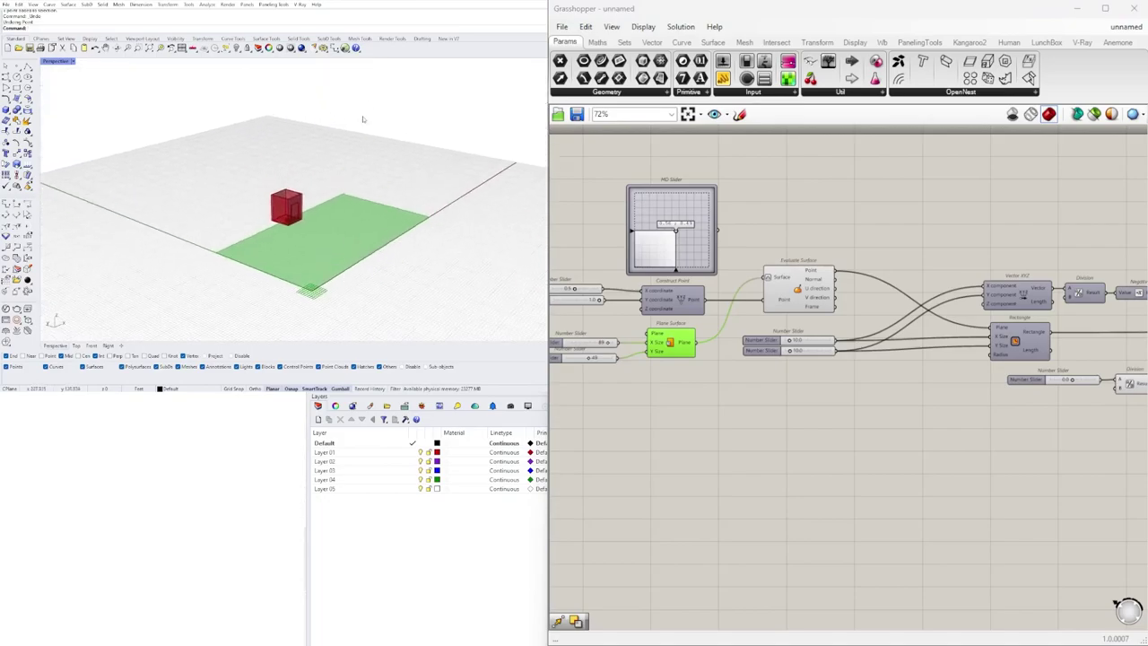
pyautogui.doubleClick(684, 439)
pyautogui.write('M')
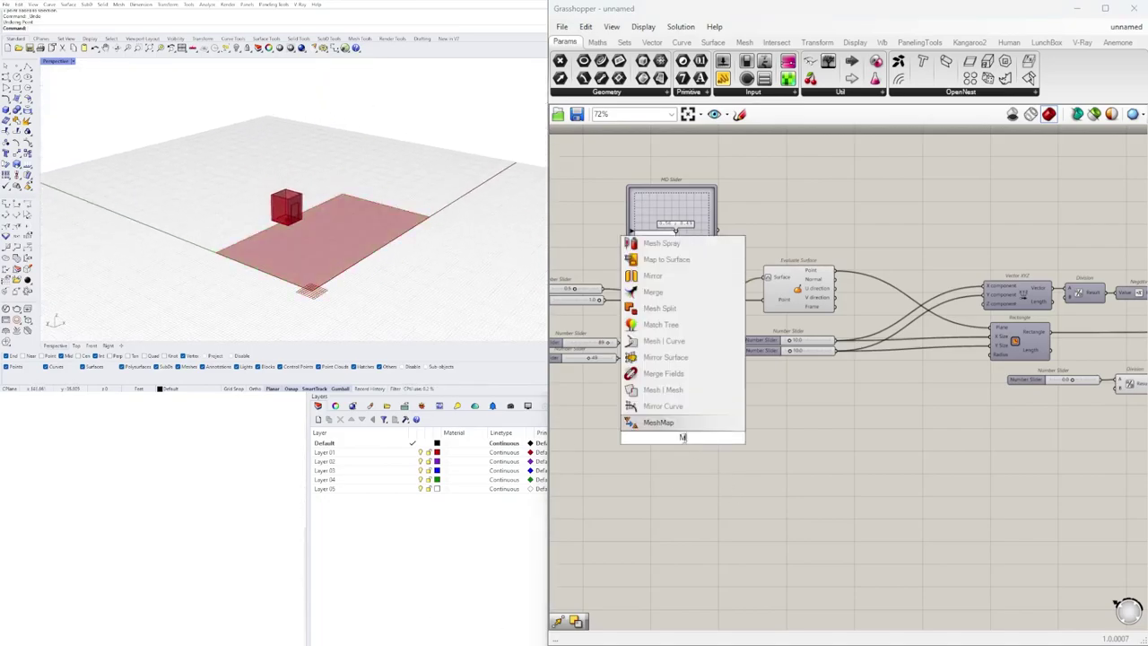
pyautogui.write('OVE')
pyautogui.click(697, 425)
pyautogui.moveTo(698, 443); pyautogui.dragTo(802, 436, button='right')
pyautogui.moveTo(802, 436); pyautogui.dragTo(905, 388)
pyautogui.click(840, 427)
# - Connect the Plane Surface output to the Geometry input of the new Move component
pyautogui.moveTo(841, 428); pyautogui.dragTo(794, 415, button='right')
pyautogui.click(749, 327)
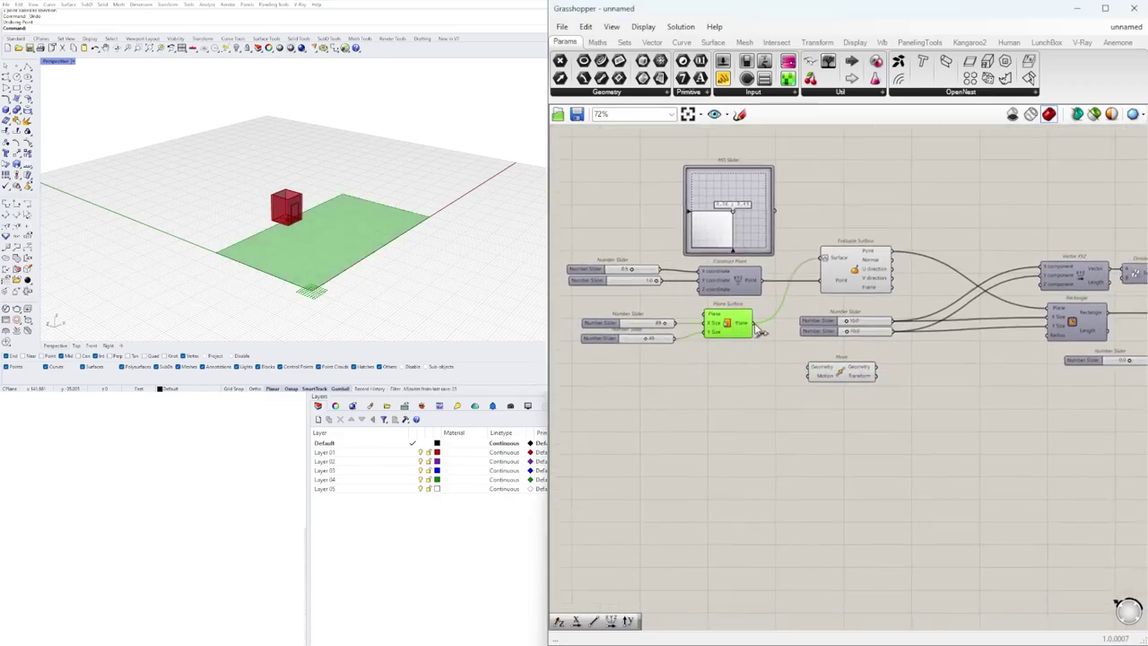
pyautogui.click(816, 371)
pyautogui.scroll(2, 797, 377)
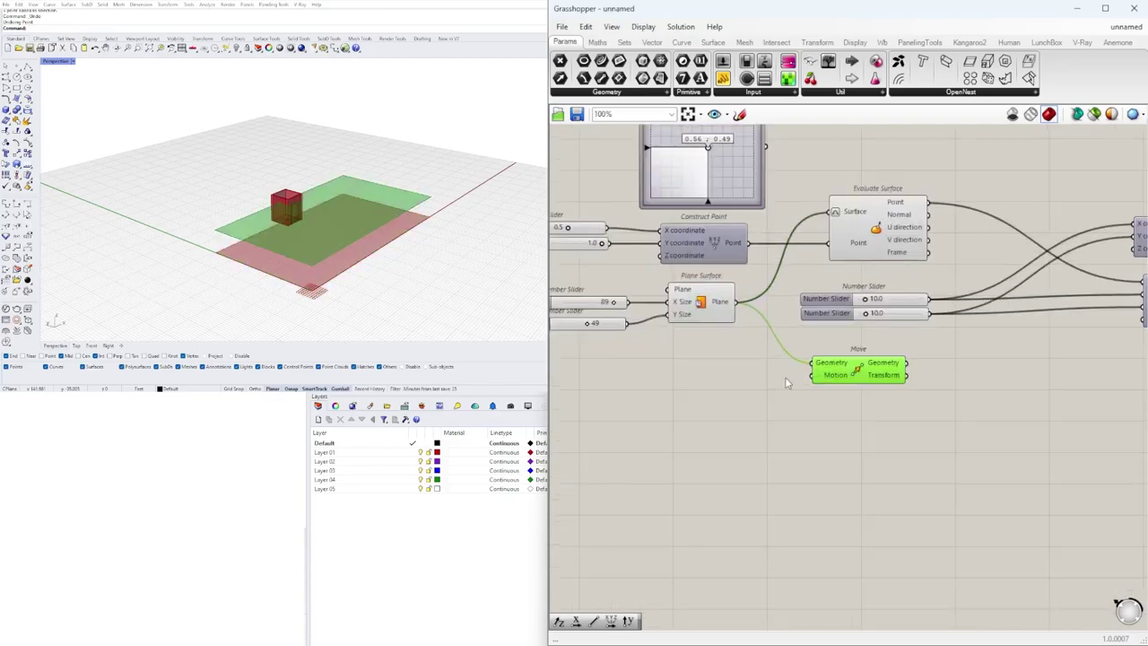
# - Add a Unit Z vector and connect it to the Motion input of the floor's Move component
pyautogui.doubleClick(697, 397)
pyautogui.write('z')
pyautogui.click(689, 381)
pyautogui.moveTo(731, 395); pyautogui.dragTo(810, 377)
pyautogui.moveTo(691, 399); pyautogui.dragTo(807, 399, button='right')
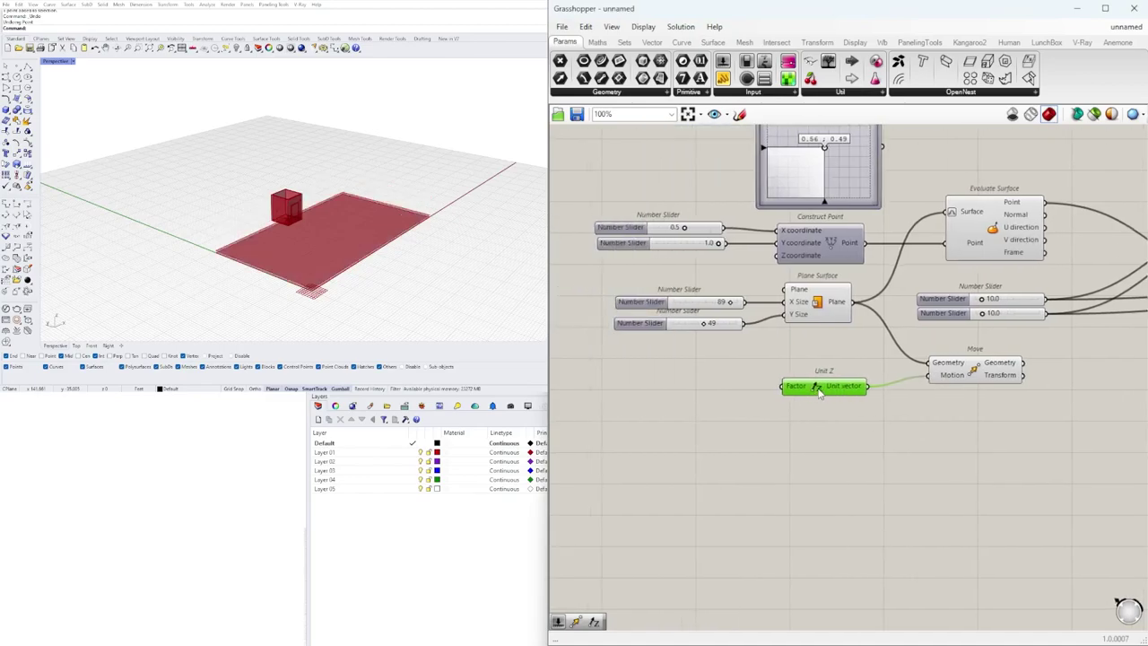
# - Add a Series component and place it just ahead of the new Unit Z component's Factor input
pyautogui.doubleClick(639, 415)
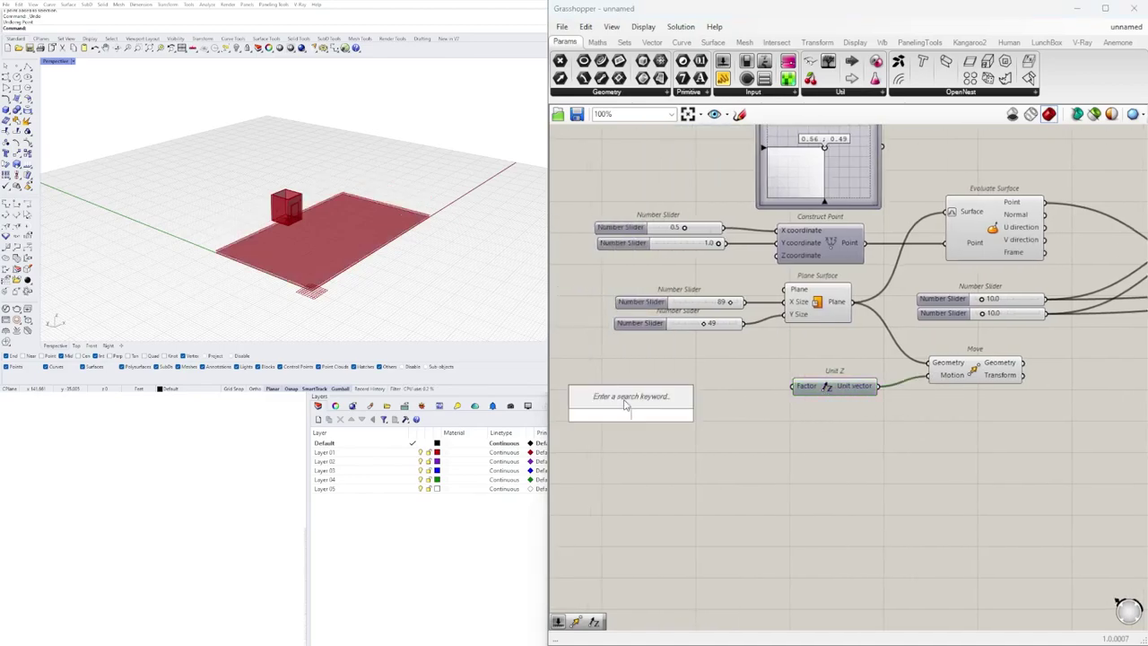
pyautogui.write('series')
pyautogui.press('Return')
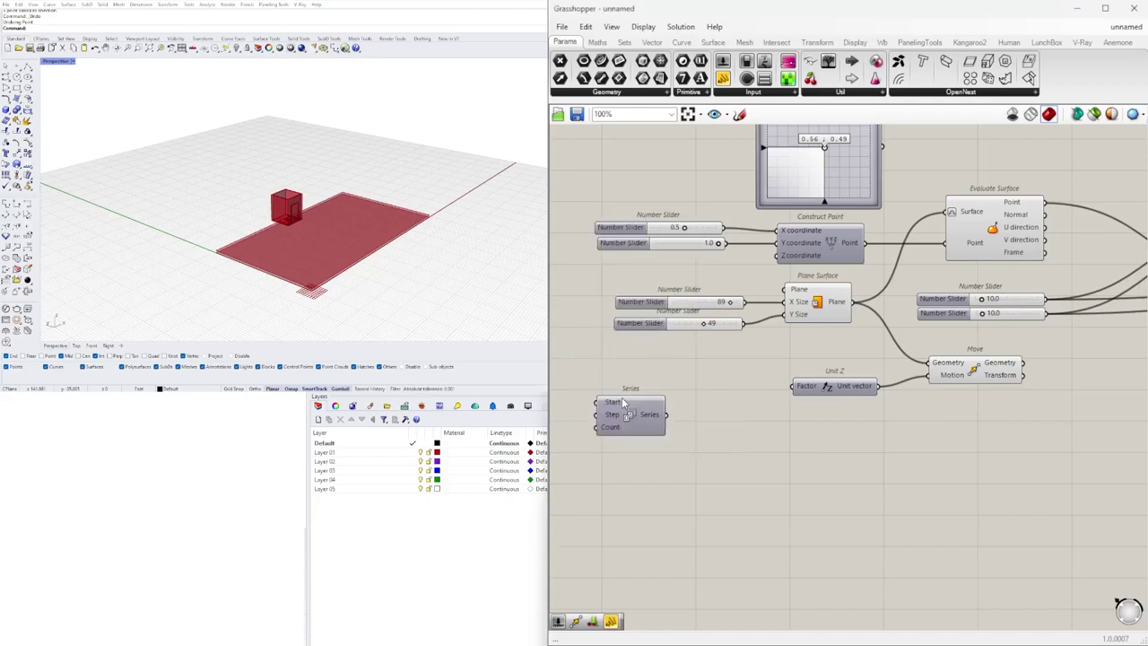
pyautogui.moveTo(648, 418); pyautogui.dragTo(722, 390)
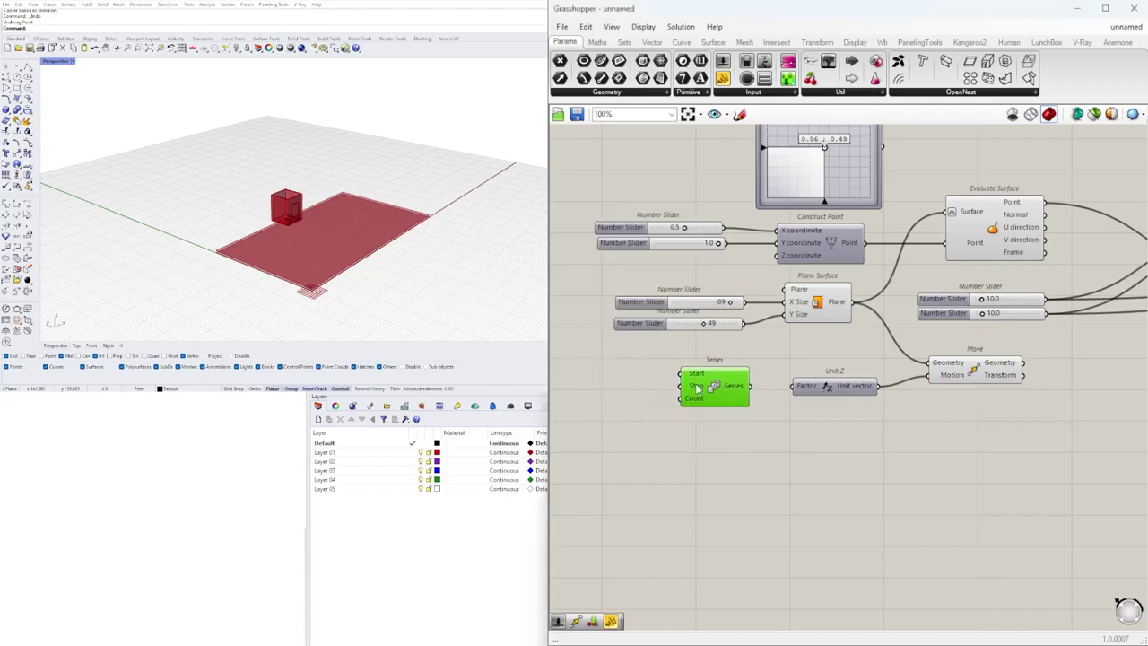
# - Add a number slider set to 3 and connect it to the Count input of the Series component
pyautogui.moveTo(699, 388)
pyautogui.doubleClick(607, 413)
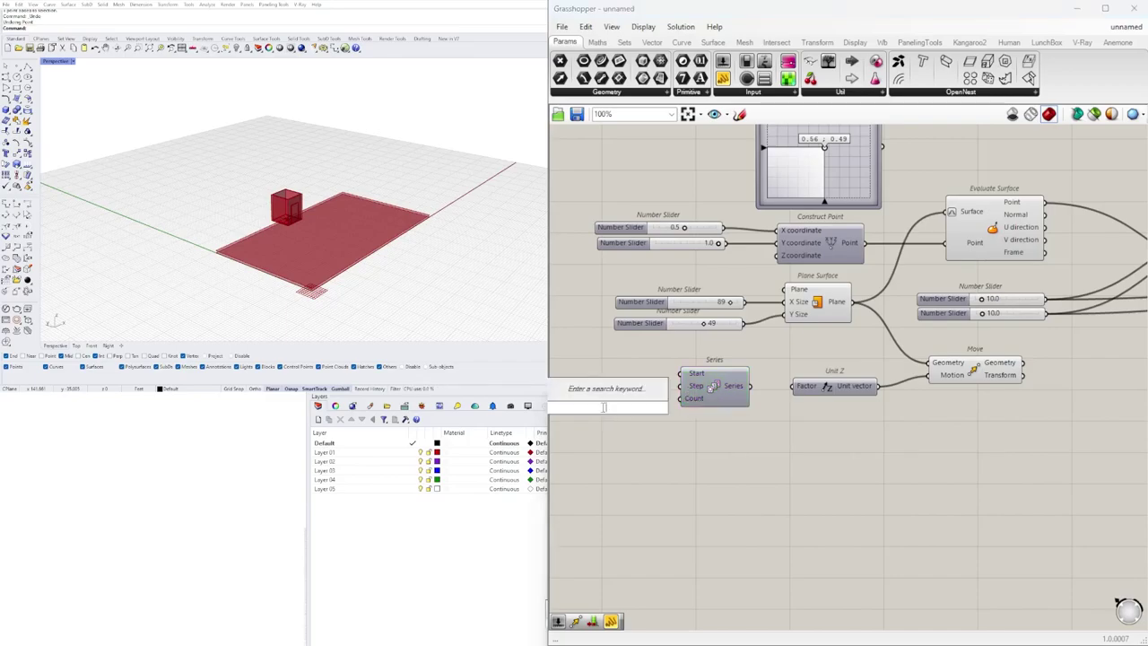
pyautogui.write('3')
pyautogui.scroll(2, 604, 407)
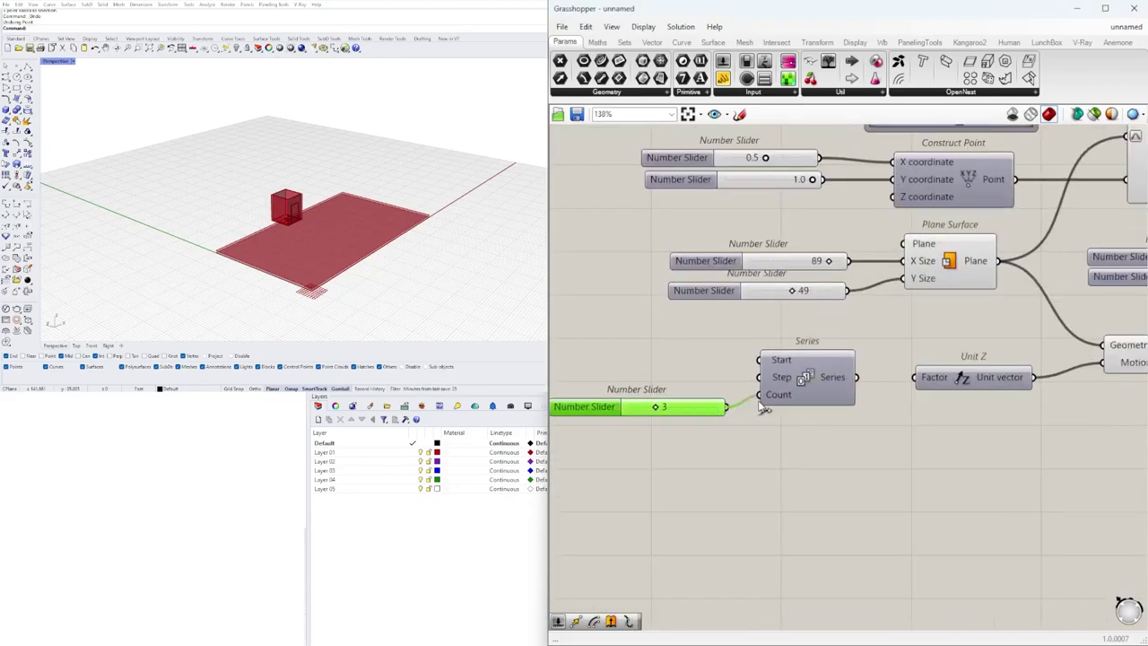
pyautogui.moveTo(762, 408); pyautogui.dragTo(759, 395)
pyautogui.scroll(-1, 759, 396)
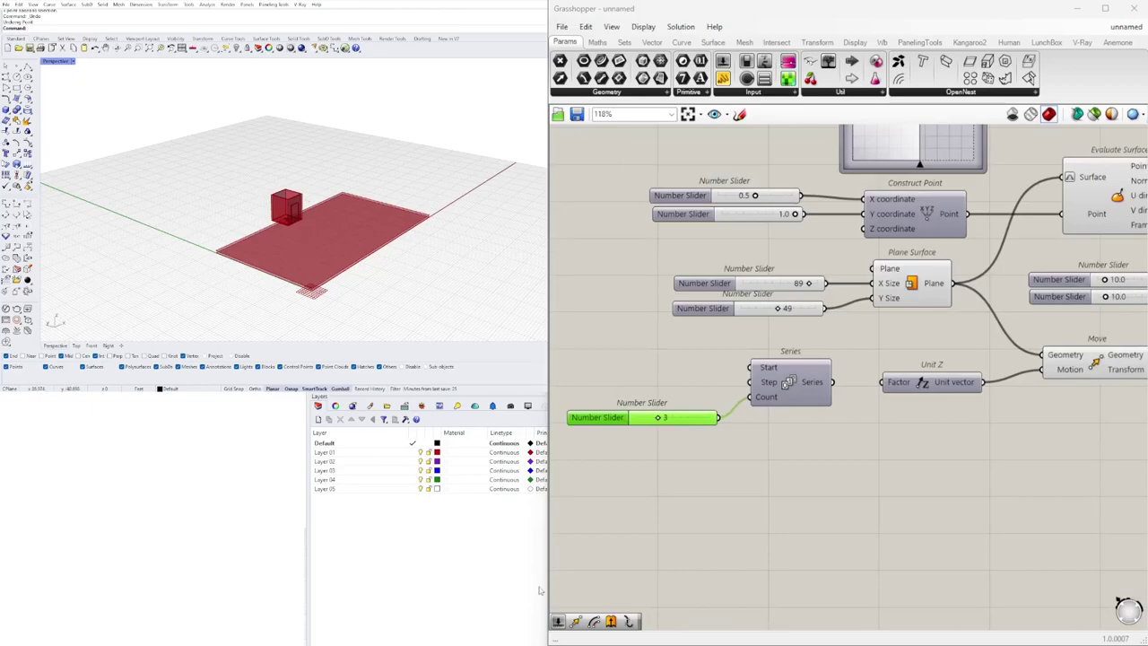
# - Locate the FLR TO CLG HT slider in the elevator core part of the definition
pyautogui.scroll(-1, 797, 372)
pyautogui.moveTo(783, 310); pyautogui.dragTo(749, 377, button='right')
pyautogui.scroll(-2, 749, 374)
pyautogui.moveTo(952, 398); pyautogui.dragTo(947, 397, button='right')
pyautogui.moveTo(938, 440); pyautogui.dragTo(880, 387, button='right')
pyautogui.scroll(3, 731, 357)
pyautogui.scroll(-2, 698, 348)
pyautogui.moveTo(1017, 335); pyautogui.dragTo(860, 307, button='right')
pyautogui.scroll(-2, 807, 315)
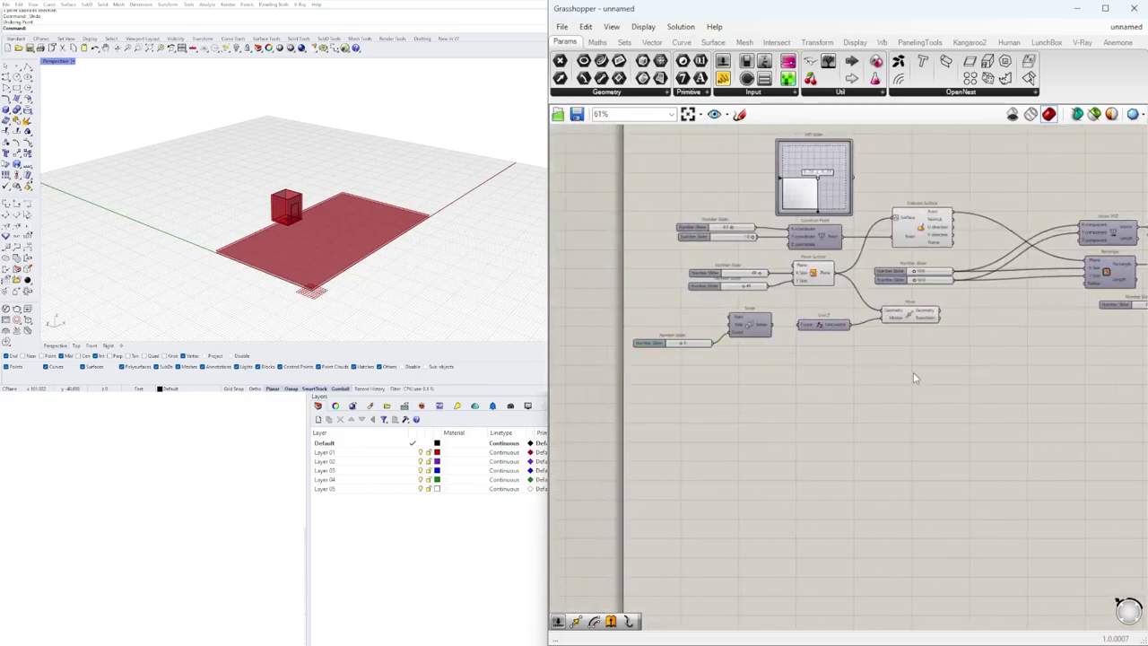
pyautogui.scroll(5, 907, 379)
pyautogui.click(727, 345)
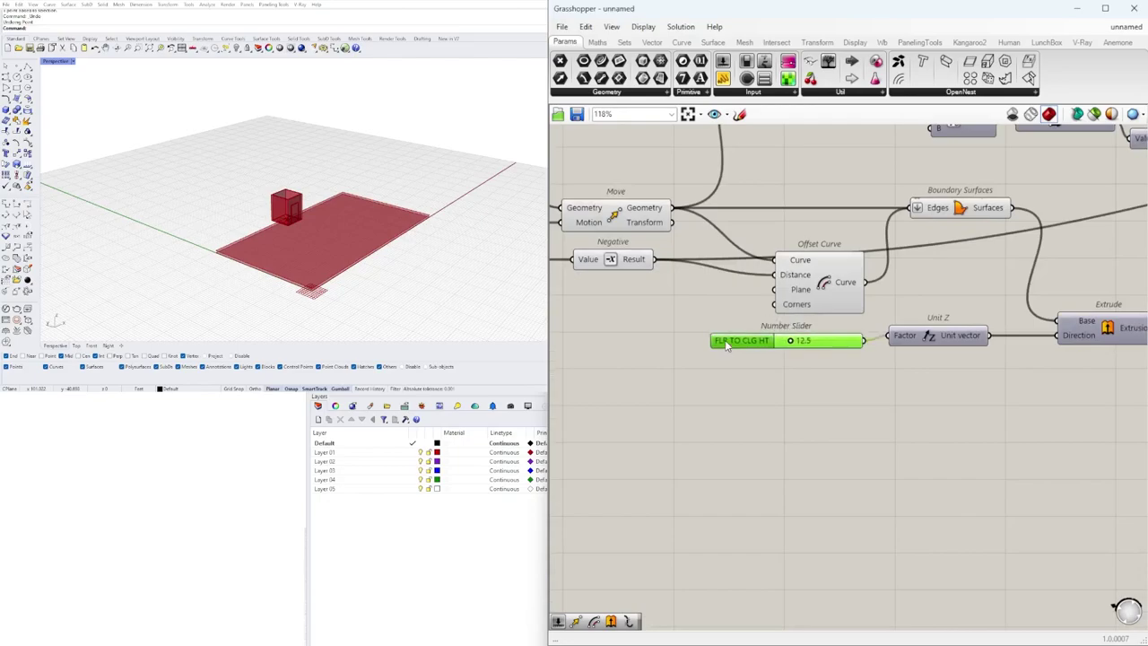
# - Switch the preview of the door opening's Extrude component on and back off
pyautogui.moveTo(1082, 300); pyautogui.dragTo(930, 321, button='right')
pyautogui.scroll(-1, 1014, 314)
pyautogui.moveTo(1013, 314); pyautogui.dragTo(741, 371, button='right')
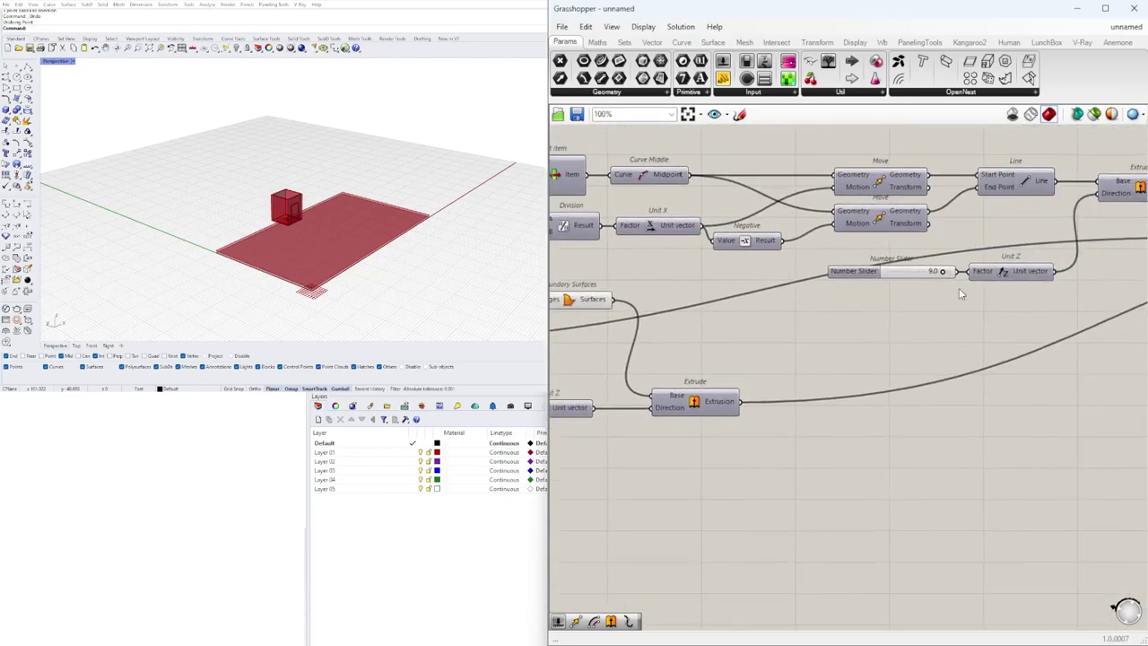
pyautogui.moveTo(986, 281); pyautogui.dragTo(793, 360, button='right')
pyautogui.rightClick(949, 271)
pyautogui.click(969, 290)
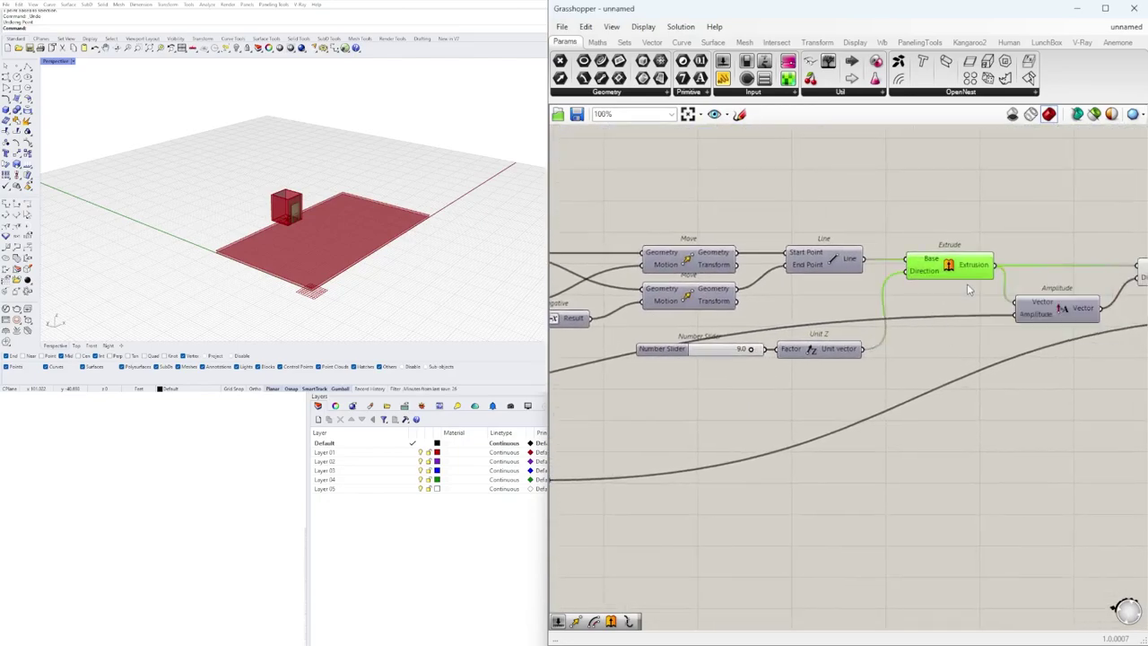
pyautogui.rightClick(951, 259)
pyautogui.click(954, 285)
# - Trace the elevator core's Extrude component back to the FLR TO CLG HT slider that drives its height
pyautogui.scroll(-4, 948, 290)
pyautogui.moveTo(619, 290); pyautogui.dragTo(876, 286, button='right')
pyautogui.scroll(3, 777, 322)
pyautogui.moveTo(1003, 463); pyautogui.dragTo(946, 445, button='right')
pyautogui.scroll(1, 691, 457)
pyautogui.click(716, 436)
pyautogui.scroll(-4, 735, 448)
pyautogui.moveTo(862, 459); pyautogui.dragTo(959, 426, button='right')
pyautogui.scroll(3, 995, 405)
pyautogui.click(997, 406)
pyautogui.click(716, 406)
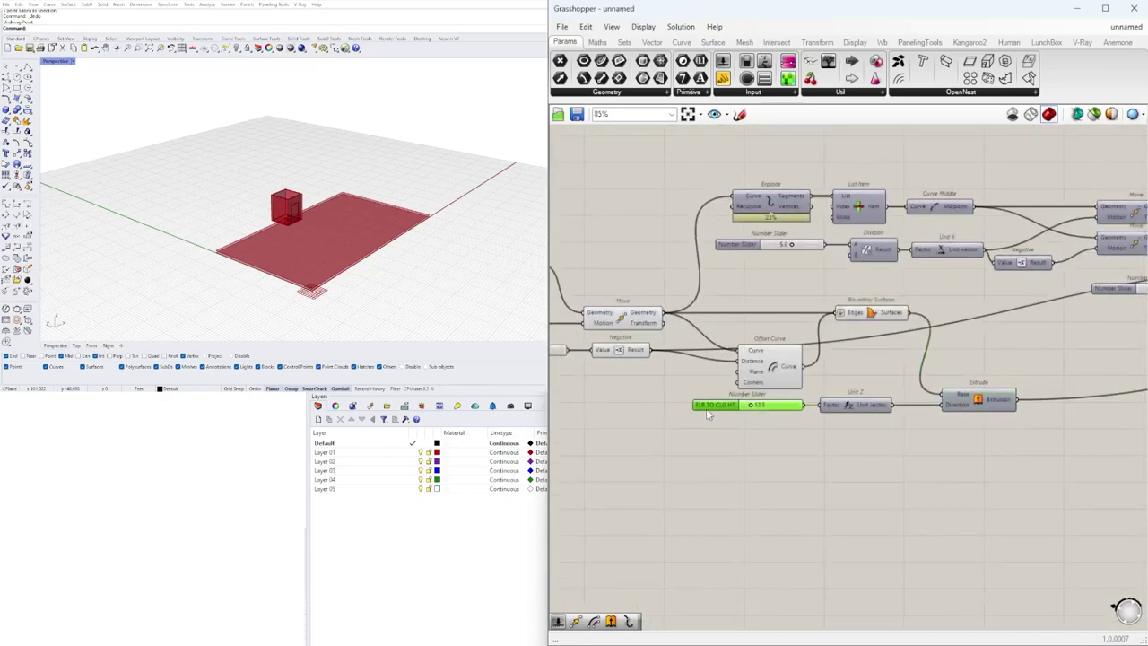
# - Move the count slider, Series, Unit Z and floor Move components together toward the area beneath the elevator core's height components
pyautogui.scroll(3, 727, 414)
pyautogui.scroll(-5, 736, 416)
pyautogui.moveTo(619, 425); pyautogui.dragTo(985, 413, button='right')
pyautogui.moveTo(624, 403); pyautogui.dragTo(913, 411, button='right')
pyautogui.scroll(4, 797, 362)
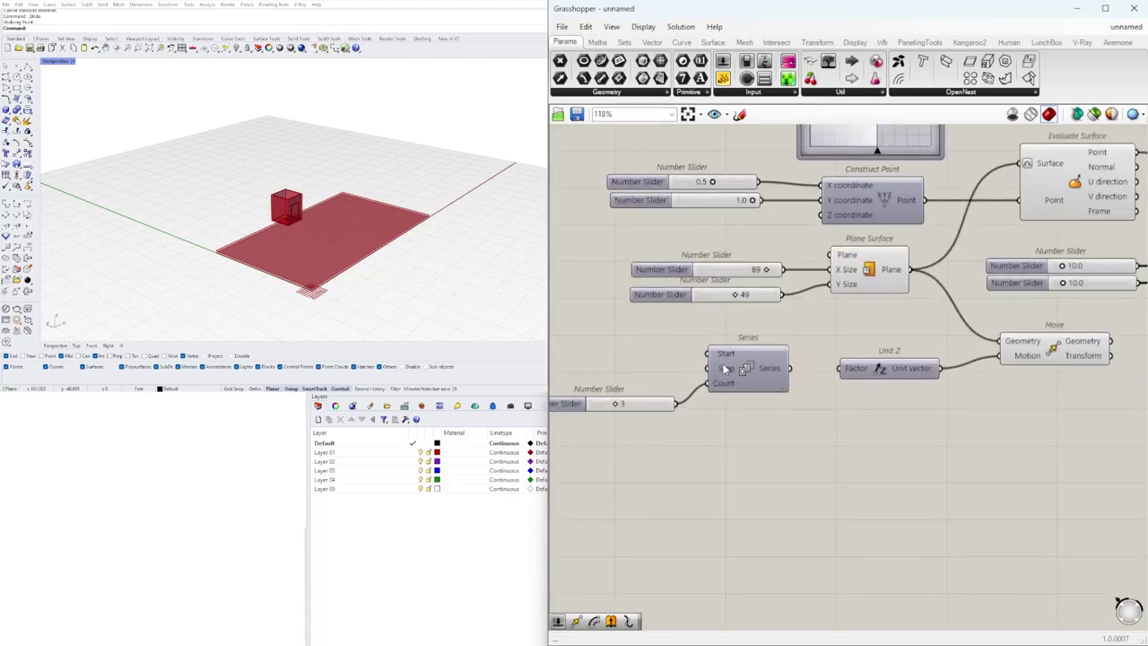
pyautogui.scroll(-4, 725, 369)
pyautogui.scroll(2, 827, 393)
pyautogui.moveTo(949, 434); pyautogui.dragTo(609, 337)
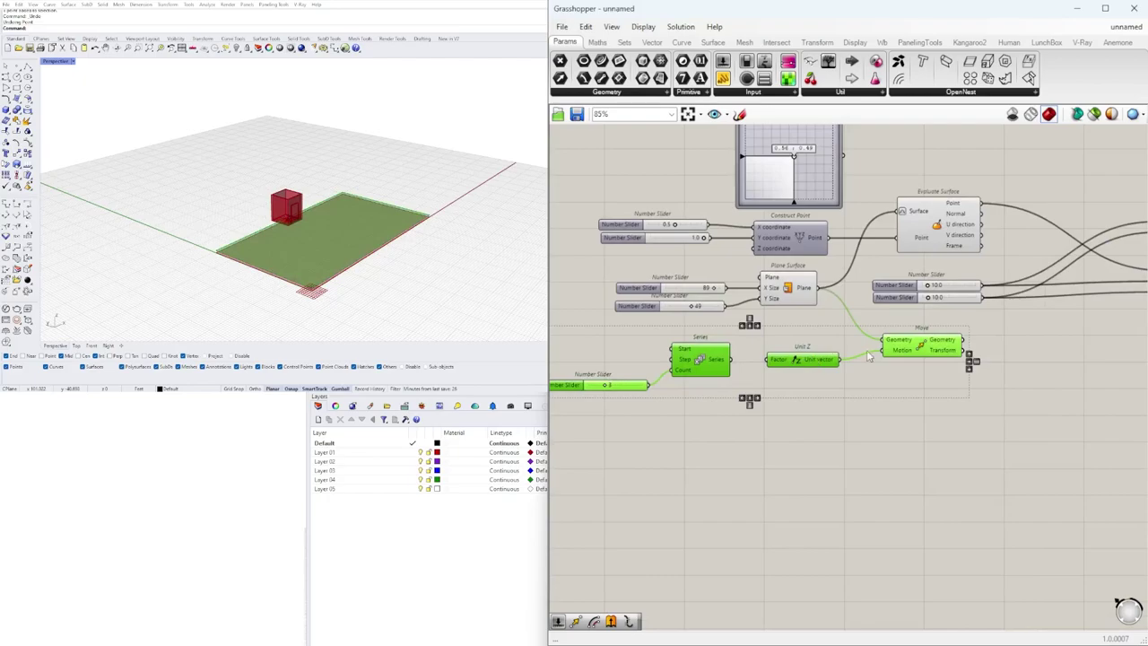
pyautogui.scroll(-4, 862, 356)
pyautogui.moveTo(888, 359); pyautogui.dragTo(739, 344, button='right')
pyautogui.moveTo(752, 341); pyautogui.dragTo(1007, 453)
pyautogui.moveTo(1038, 446); pyautogui.dragTo(796, 385, button='right')
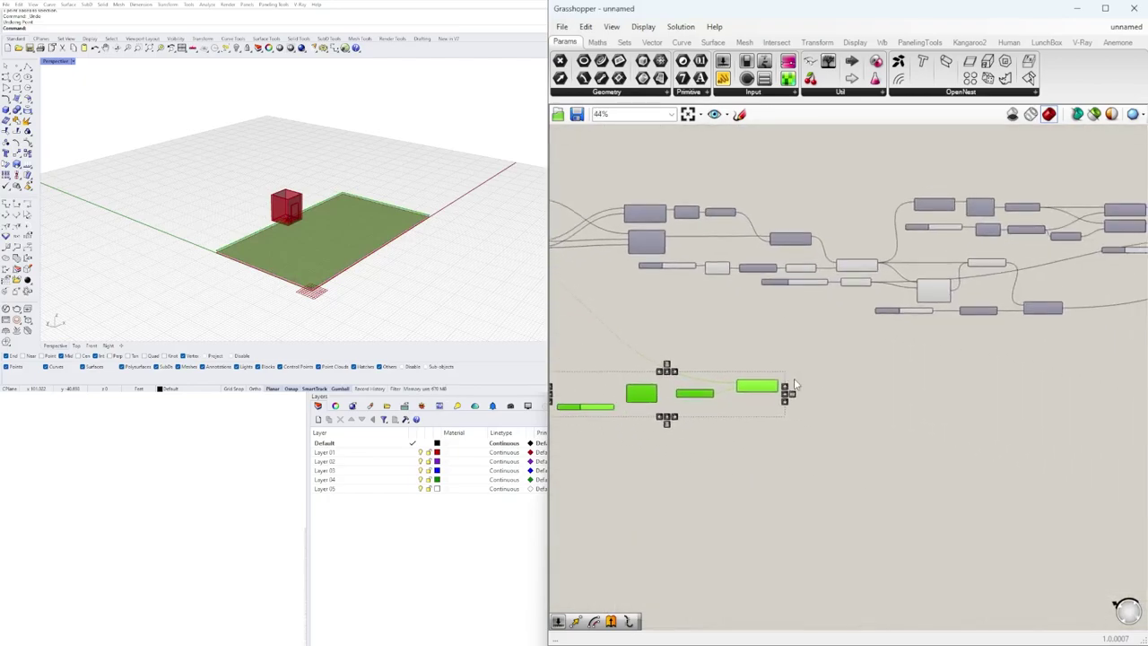
pyautogui.moveTo(756, 391); pyautogui.dragTo(1062, 368)
# - Arrange the floor-stacking components beneath the FLR TO CLG HT slider and connect the Series output to the Unit Z Factor input
pyautogui.scroll(5, 870, 318)
pyautogui.scroll(-4, 707, 334)
pyautogui.moveTo(884, 370); pyautogui.dragTo(790, 400, button='right')
pyautogui.moveTo(758, 462); pyautogui.dragTo(842, 446)
pyautogui.click(889, 507)
pyautogui.scroll(2, 992, 449)
pyautogui.moveTo(1083, 436); pyautogui.dragTo(1079, 409)
pyautogui.moveTo(782, 523); pyautogui.dragTo(676, 413)
pyautogui.moveTo(862, 459); pyautogui.dragTo(865, 454)
pyautogui.click(767, 332)
pyautogui.moveTo(623, 378); pyautogui.dragTo(824, 362, button='right')
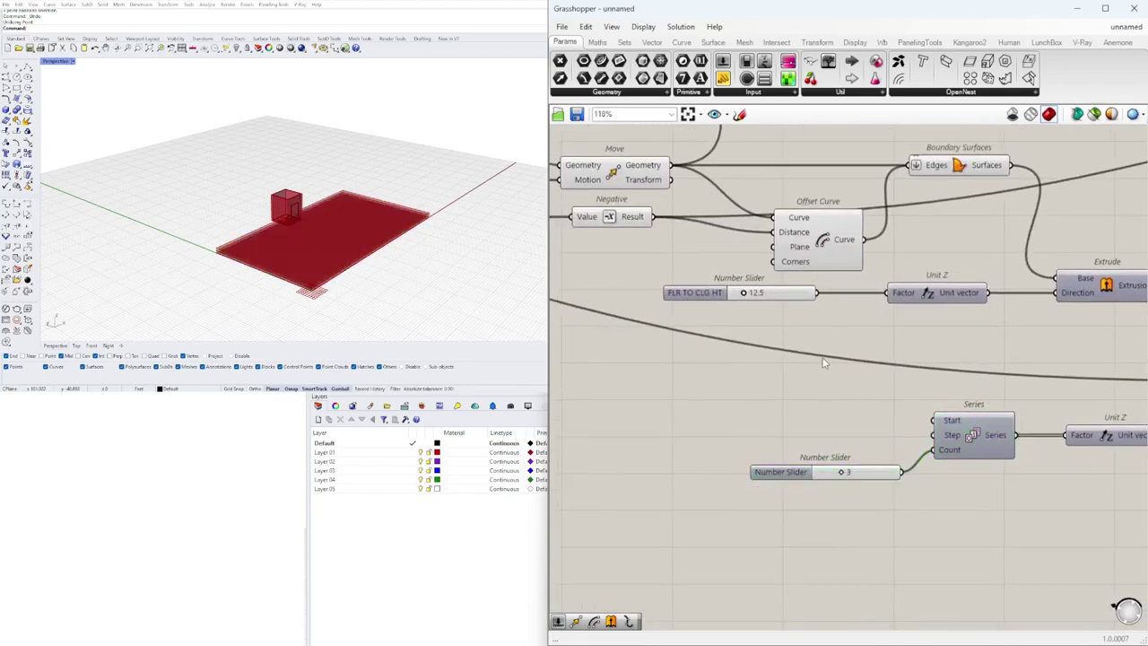
# - Connect the FLR TO CLG HT slider to the Step input of Series and check the stacked floors in the viewport
pyautogui.moveTo(906, 387); pyautogui.dragTo(933, 434)
pyautogui.moveTo(358, 233); pyautogui.dragTo(416, 212, button='right')
pyautogui.moveTo(839, 418); pyautogui.dragTo(761, 420, button='right')
pyautogui.moveTo(177, 255); pyautogui.dragTo(275, 204, button='right')
pyautogui.scroll(5, 274, 177)
pyautogui.scroll(3, 751, 457)
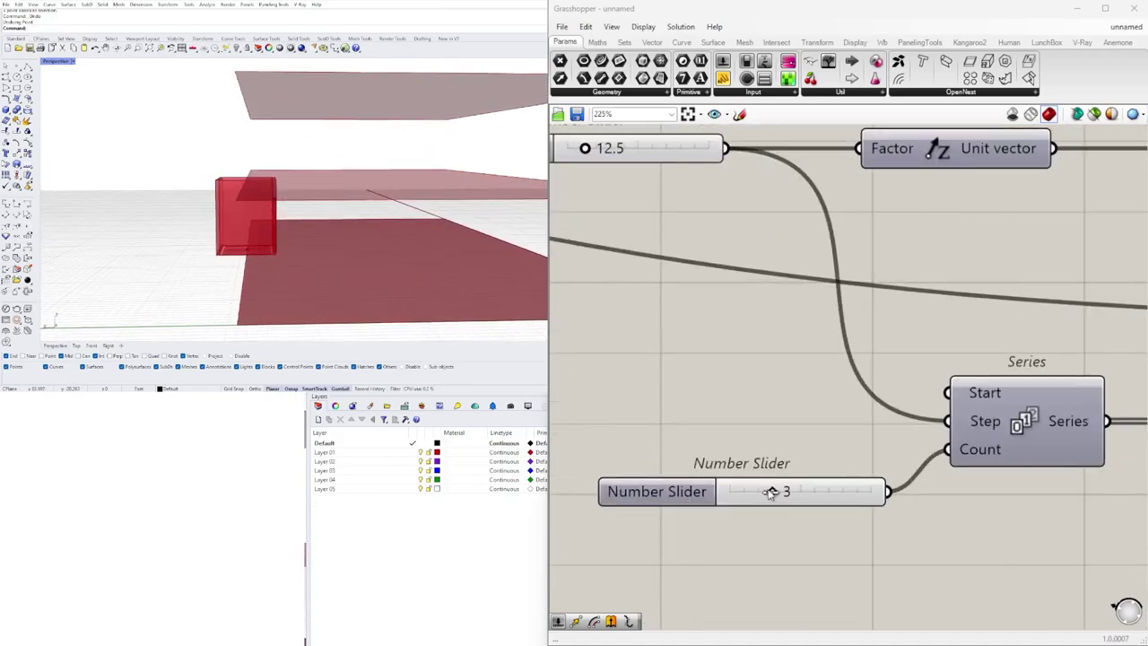
# - Raise the floor count slider of the Series to 8 and review the taller stack
pyautogui.scroll(-3, 269, 213)
pyautogui.moveTo(771, 492); pyautogui.dragTo(852, 492)
pyautogui.moveTo(287, 215); pyautogui.dragTo(387, 212, button='right')
pyautogui.scroll(4, 280, 207)
pyautogui.scroll(-6, 340, 207)
pyautogui.scroll(-5, 789, 394)
pyautogui.moveTo(998, 432); pyautogui.dragTo(762, 412, button='right')
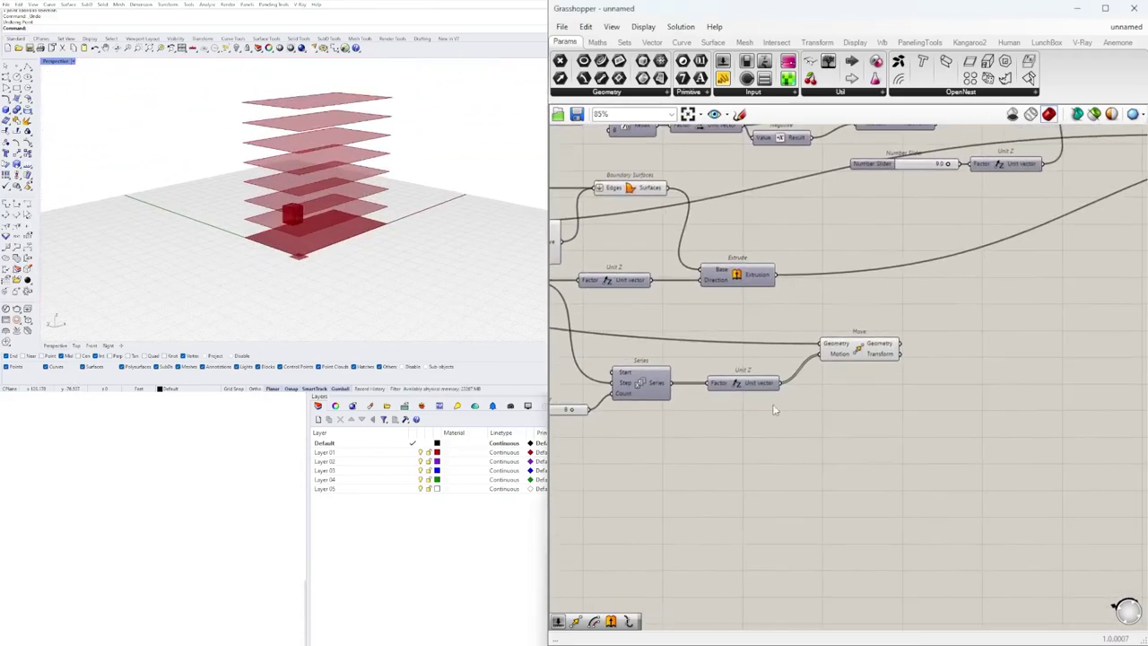
# - Trace the floor's Move component back to the Plane Surface component that supplies its geometry
pyautogui.scroll(3, 872, 357)
pyautogui.click(852, 350)
pyautogui.scroll(2, 818, 379)
pyautogui.moveTo(818, 378); pyautogui.dragTo(1059, 395, button='right')
pyautogui.scroll(-5, 1059, 395)
pyautogui.moveTo(926, 389); pyautogui.dragTo(1028, 395, button='right')
pyautogui.moveTo(695, 368); pyautogui.dragTo(1040, 403, button='right')
pyautogui.moveTo(796, 320); pyautogui.dragTo(879, 338, button='right')
pyautogui.scroll(2, 753, 319)
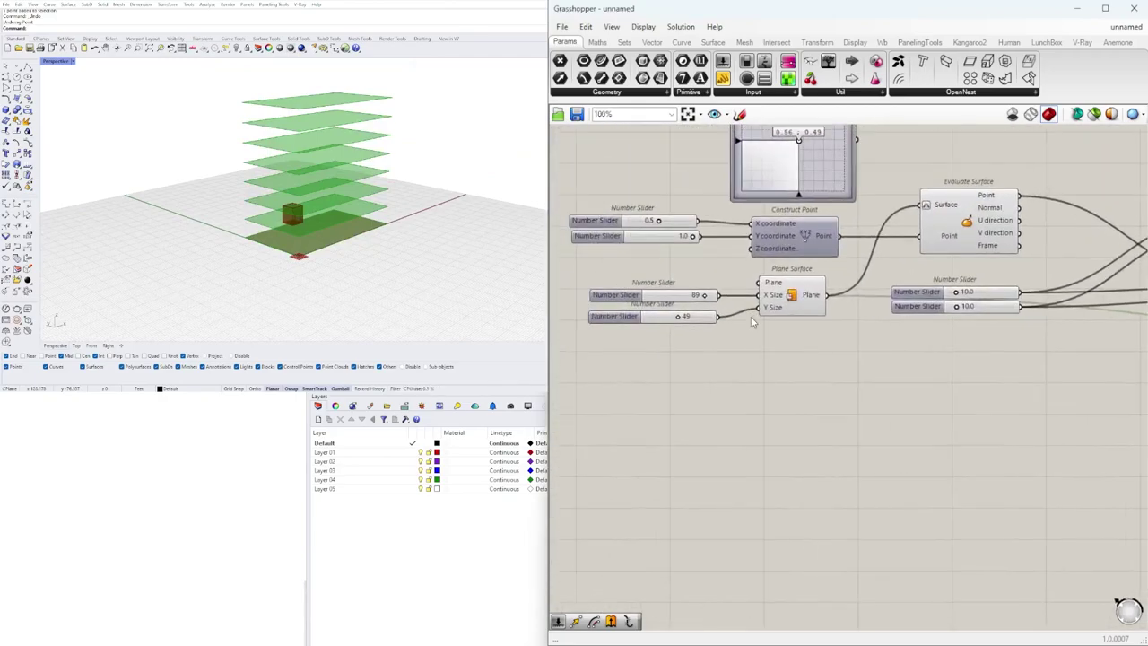
pyautogui.click(767, 308)
# - Add an Extrude component beneath the two 10.0 sliders and connect the Plane Surface output to its Base input
pyautogui.scroll(1, 808, 340)
pyautogui.doubleClick(815, 394)
pyautogui.write('extrude')
pyautogui.press('Return')
pyautogui.moveTo(801, 396); pyautogui.dragTo(1014, 383)
pyautogui.click(823, 294)
pyautogui.click(912, 409)
# - Add a Negative component and place it just ahead of the floor Extrude's Direction input
pyautogui.click(861, 423)
pyautogui.doubleClick(861, 424)
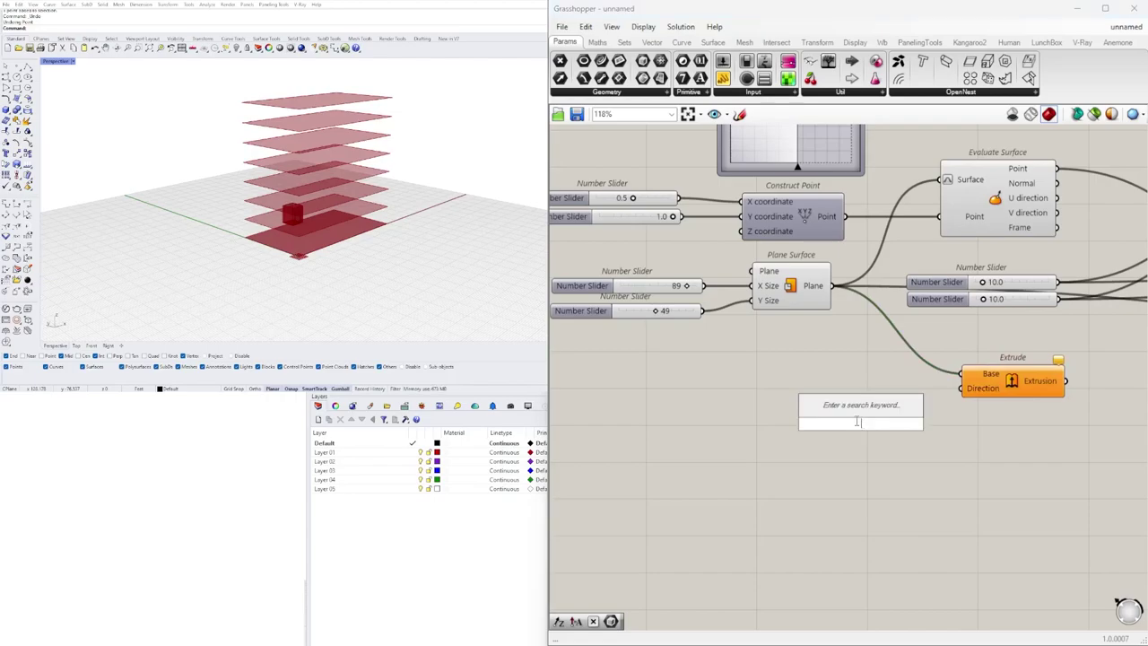
pyautogui.write('negative')
pyautogui.press('Return')
pyautogui.moveTo(890, 418); pyautogui.dragTo(922, 400)
# - Add a Unit Z vector, connect it through the Negative component to the floor Extrude's Direction, and align the components
pyautogui.click(716, 409)
pyautogui.doubleClick(716, 409)
pyautogui.write('Z')
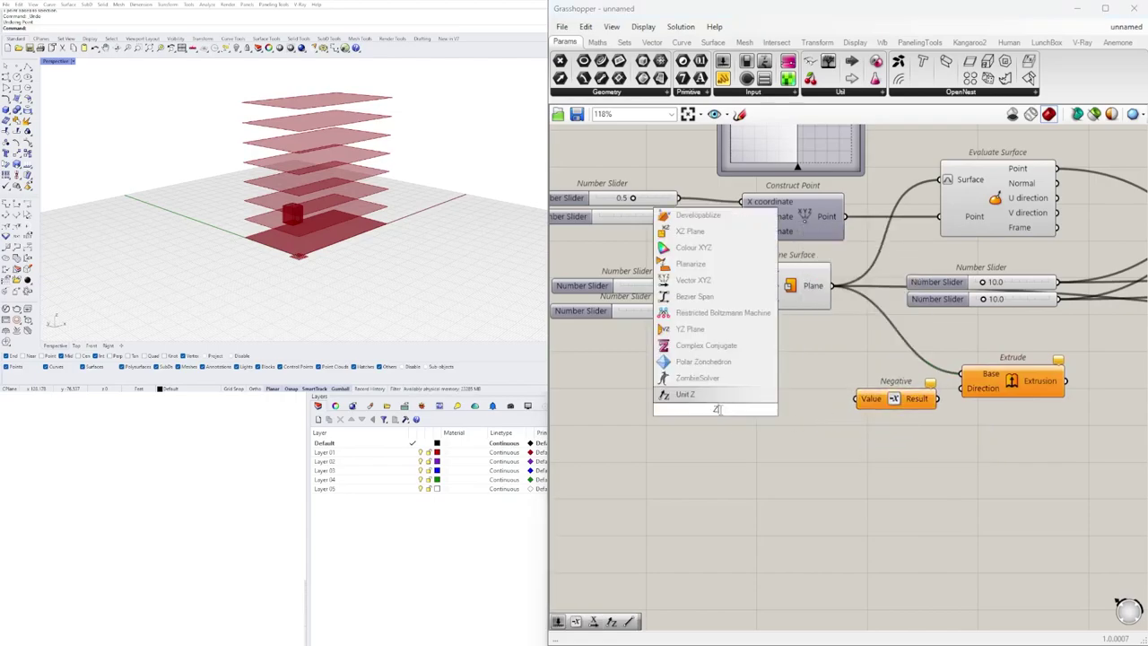
pyautogui.click(727, 397)
pyautogui.moveTo(761, 414); pyautogui.dragTo(855, 398)
pyautogui.moveTo(942, 398); pyautogui.dragTo(962, 387)
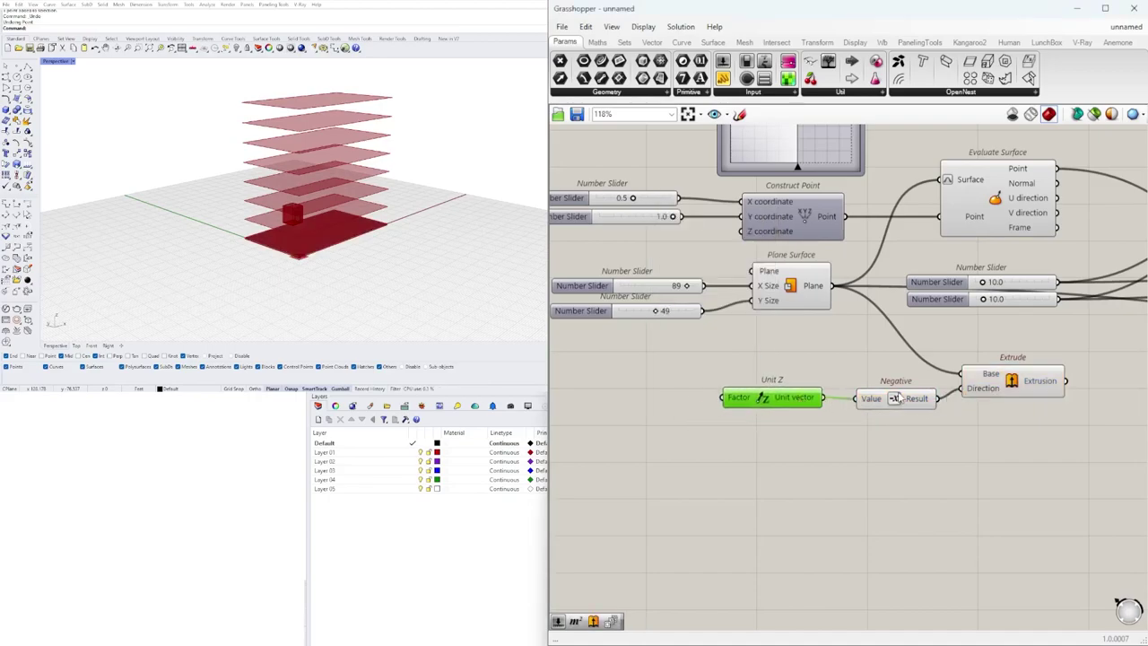
pyautogui.click(892, 399)
# - Add a number slider set to 2.5, connect it to the slab's Unit Z Factor input and align it alongside
pyautogui.scroll(5, 291, 260)
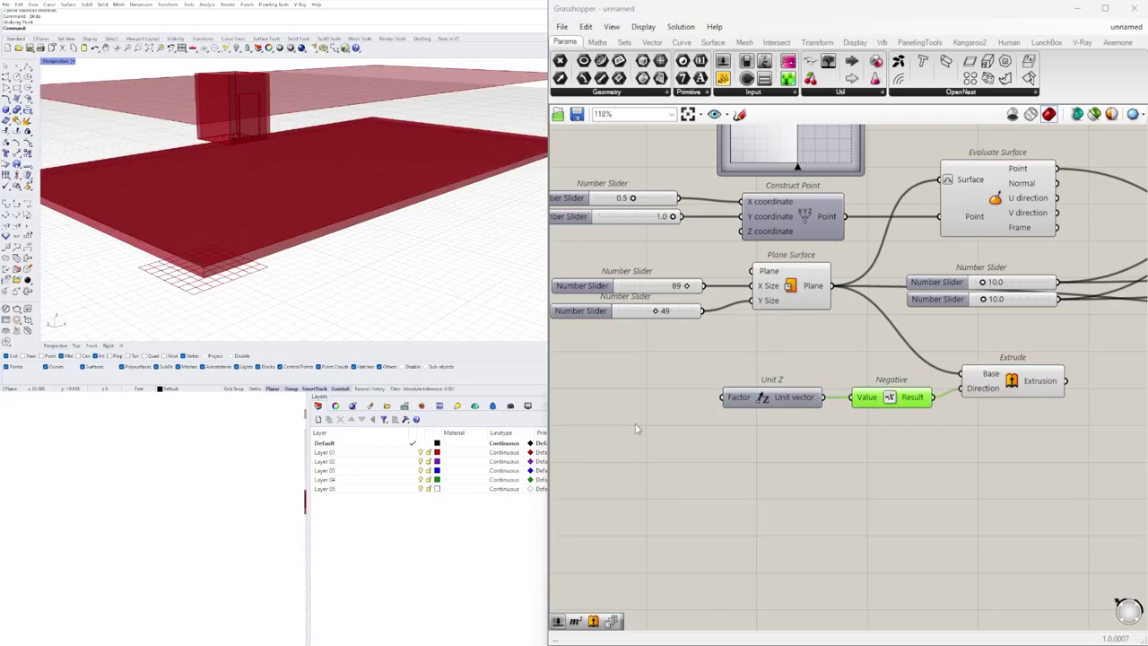
pyautogui.doubleClick(576, 418)
pyautogui.write('2.5')
pyautogui.press('Return')
pyautogui.moveTo(651, 419); pyautogui.dragTo(723, 400)
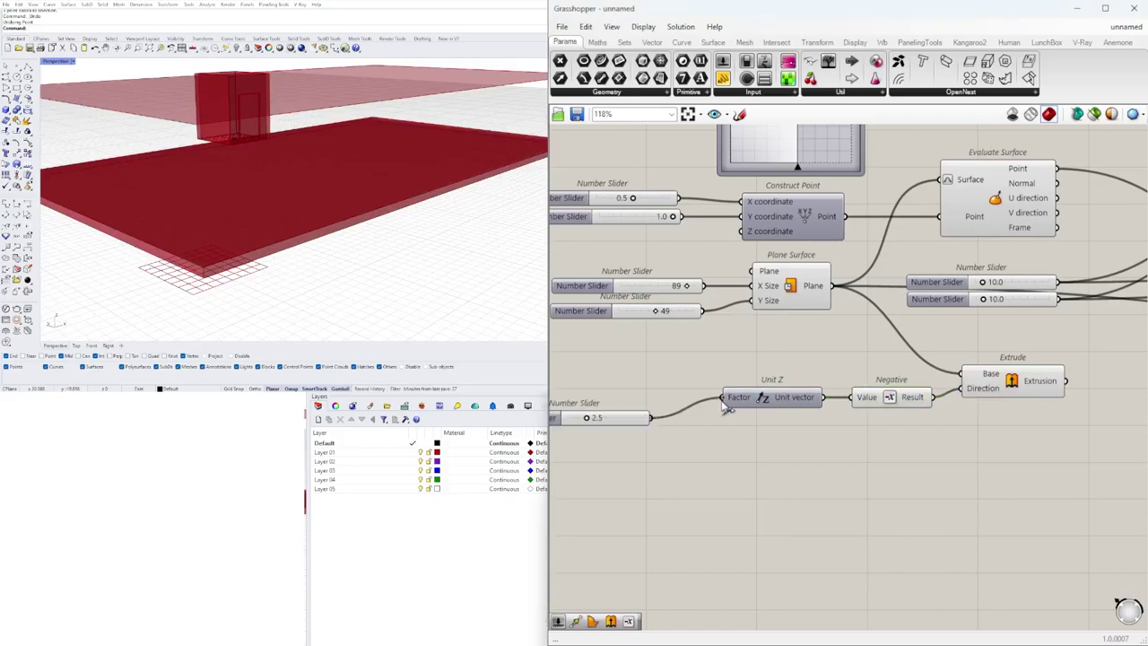
pyautogui.moveTo(615, 424); pyautogui.dragTo(666, 403)
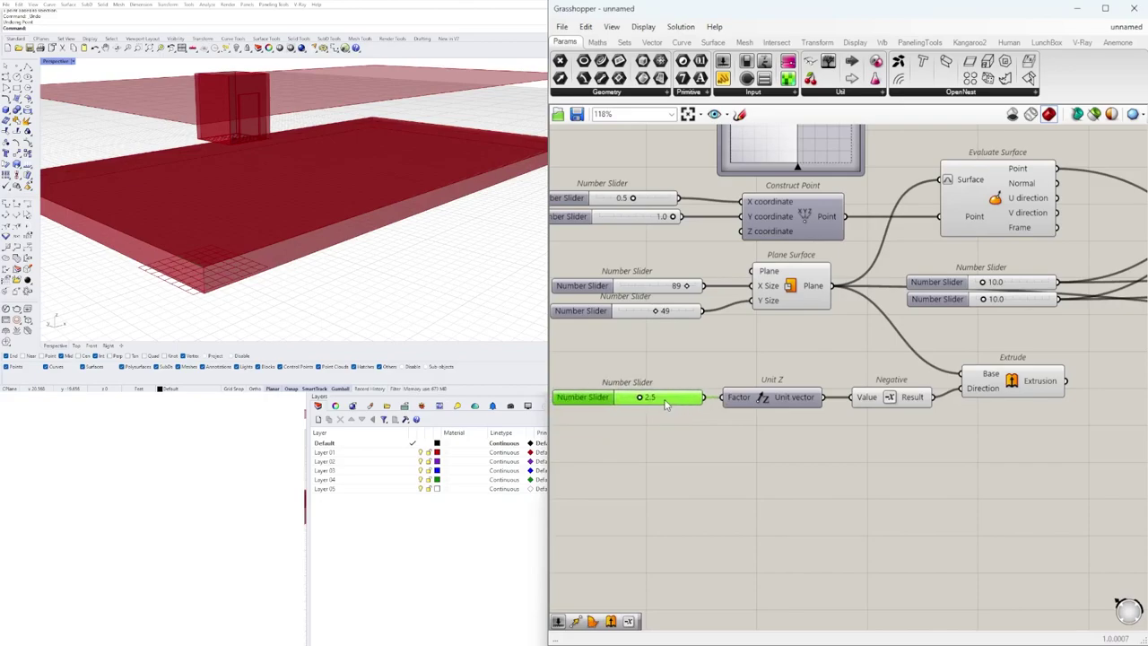
# - Set the slab thickness slider to 1.5
pyautogui.doubleClick(666, 404)
pyautogui.press('Return')
pyautogui.click(679, 499)
pyautogui.scroll(-4, 726, 493)
pyautogui.scroll(3, 779, 428)
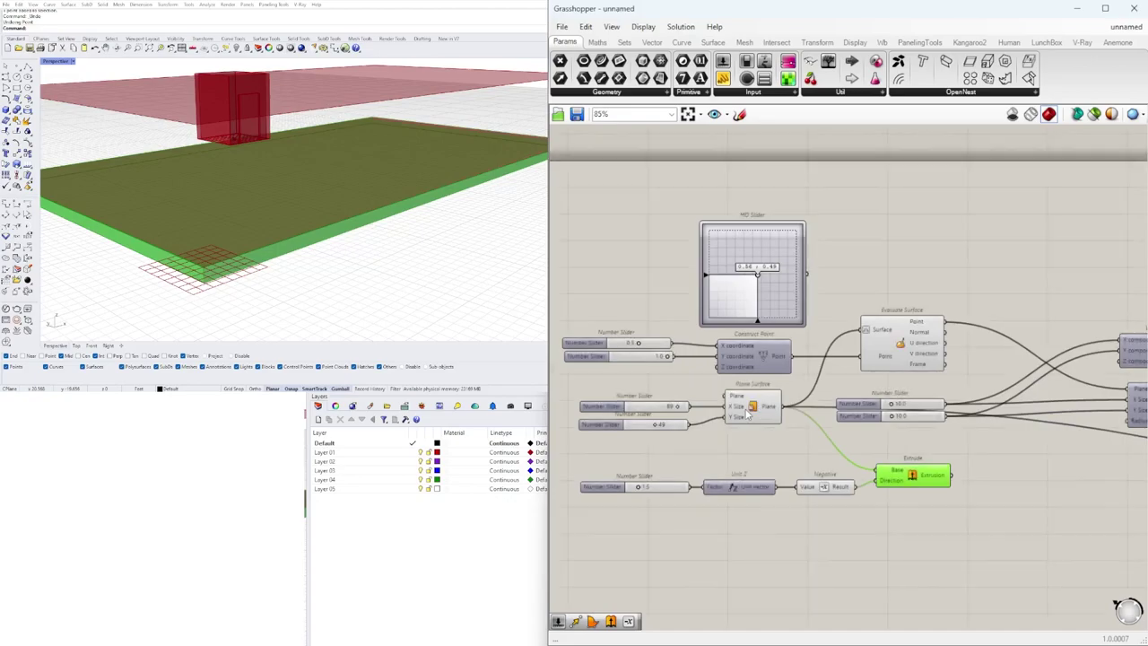
# - Turn off the preview of the floor's Plane Surface component
pyautogui.click(754, 412)
pyautogui.rightClick(759, 414)
pyautogui.click(774, 434)
# - Connect the floor Extrude output to the Geometry input of the floor's Move in place of the Plane Surface and inspect the slabs
pyautogui.moveTo(1011, 525); pyautogui.dragTo(731, 447, button='right')
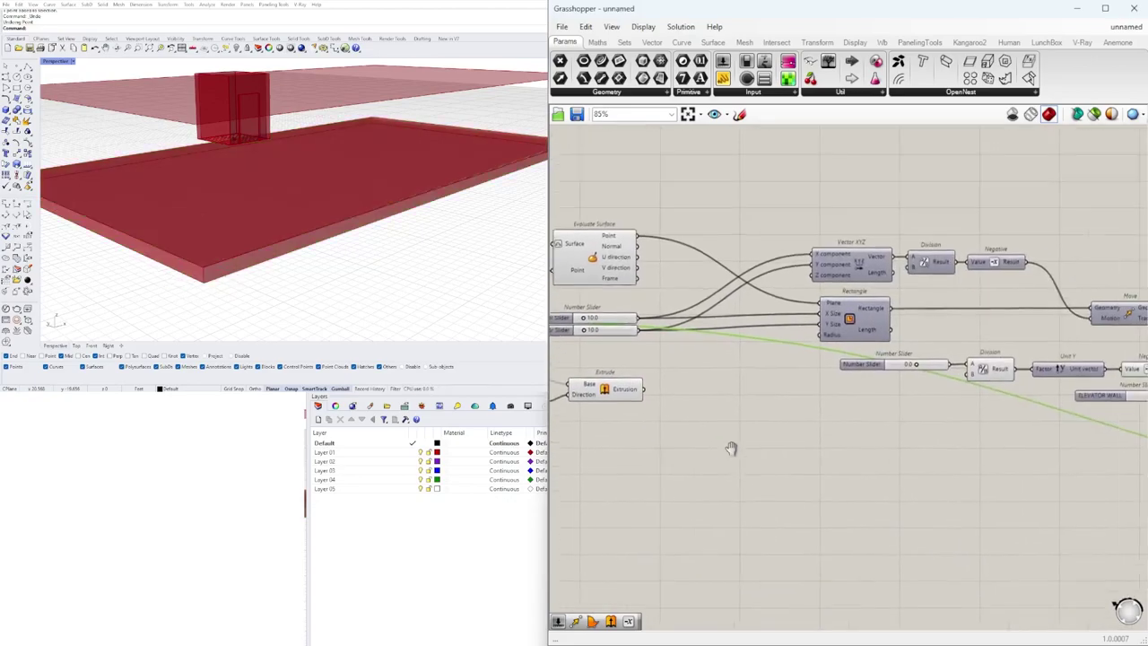
pyautogui.scroll(-2, 655, 400)
pyautogui.click(642, 401)
pyautogui.moveTo(642, 382); pyautogui.dragTo(783, 389, button='right')
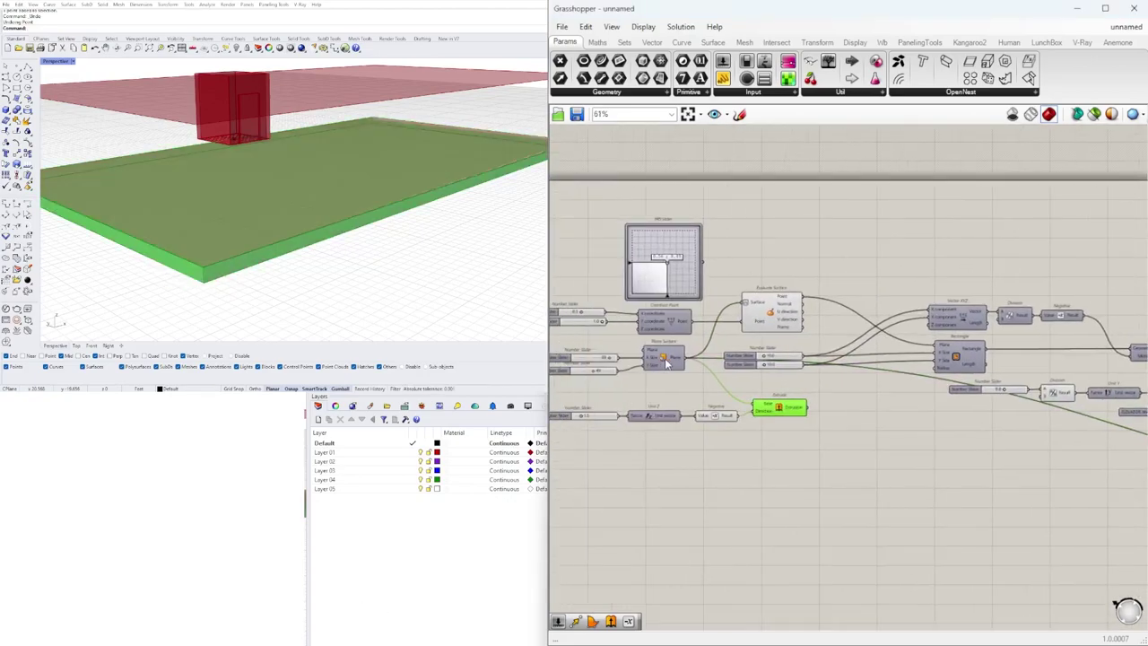
pyautogui.click(664, 357)
pyautogui.scroll(-5, 807, 410)
pyautogui.moveTo(807, 407); pyautogui.dragTo(1045, 464)
pyautogui.scroll(6, 1001, 418)
pyautogui.scroll(-4, 395, 206)
pyautogui.moveTo(395, 206); pyautogui.dragTo(479, 206, button='right')
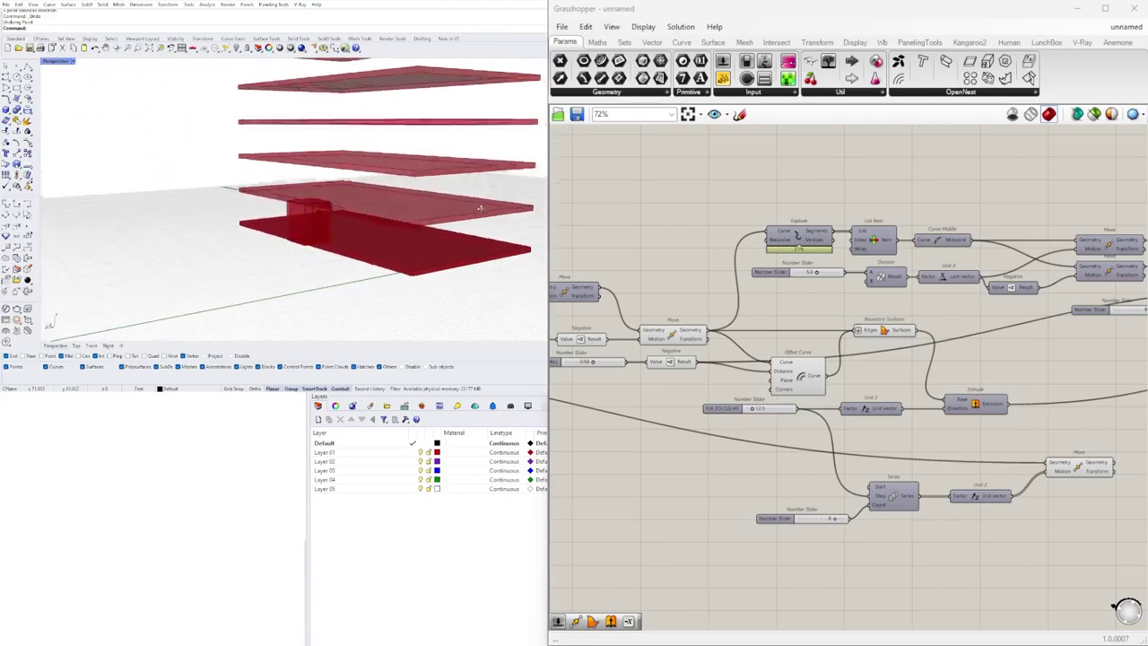
pyautogui.scroll(5, 320, 218)
pyautogui.moveTo(320, 218); pyautogui.dragTo(259, 206, button='right')
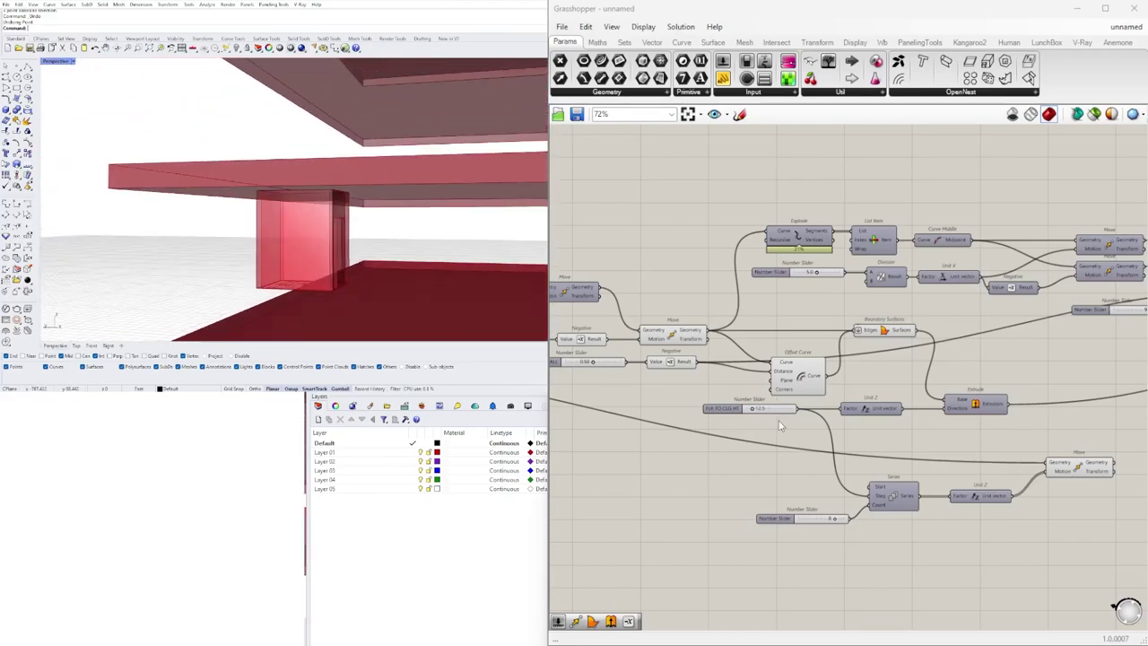
# - Duplicate the FLR TO CLG HT slider below the original and connect the copy to the Start input of Series
pyautogui.scroll(4, 946, 476)
pyautogui.click(854, 512)
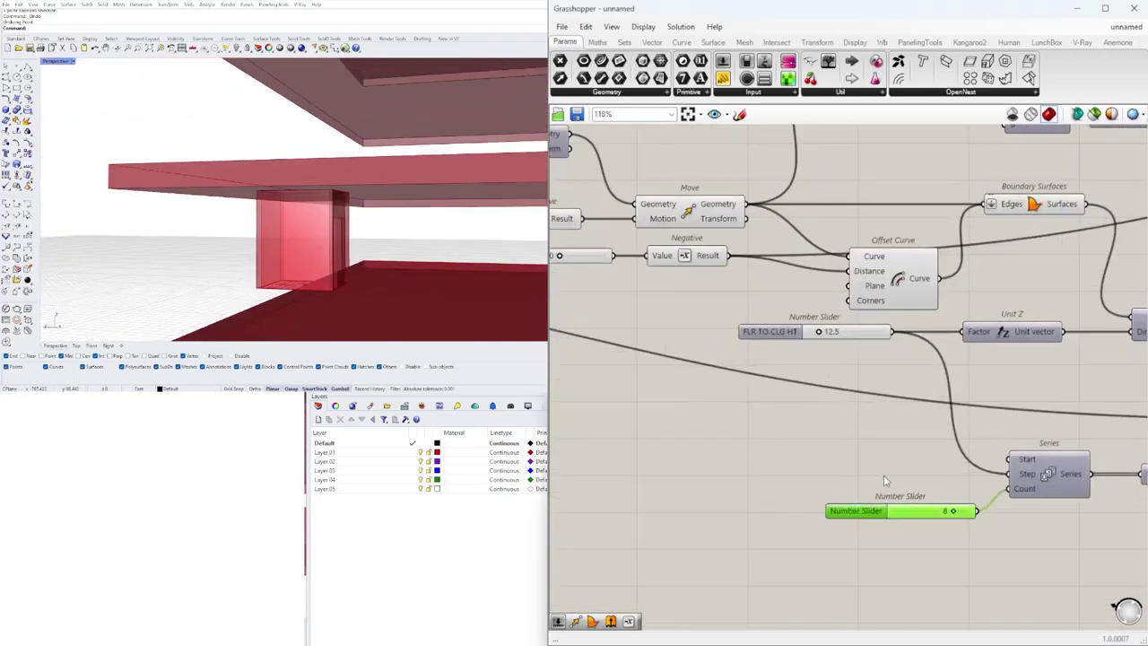
pyautogui.moveTo(833, 457); pyautogui.dragTo(773, 427, button='right')
pyautogui.doubleClick(774, 426)
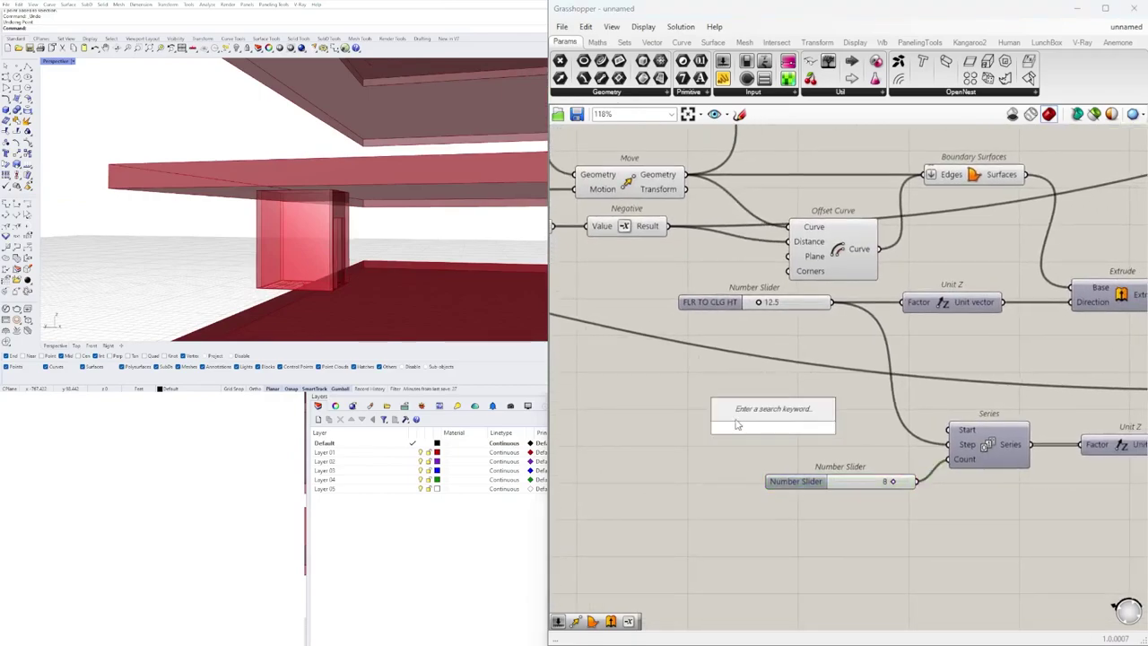
pyautogui.click(990, 439)
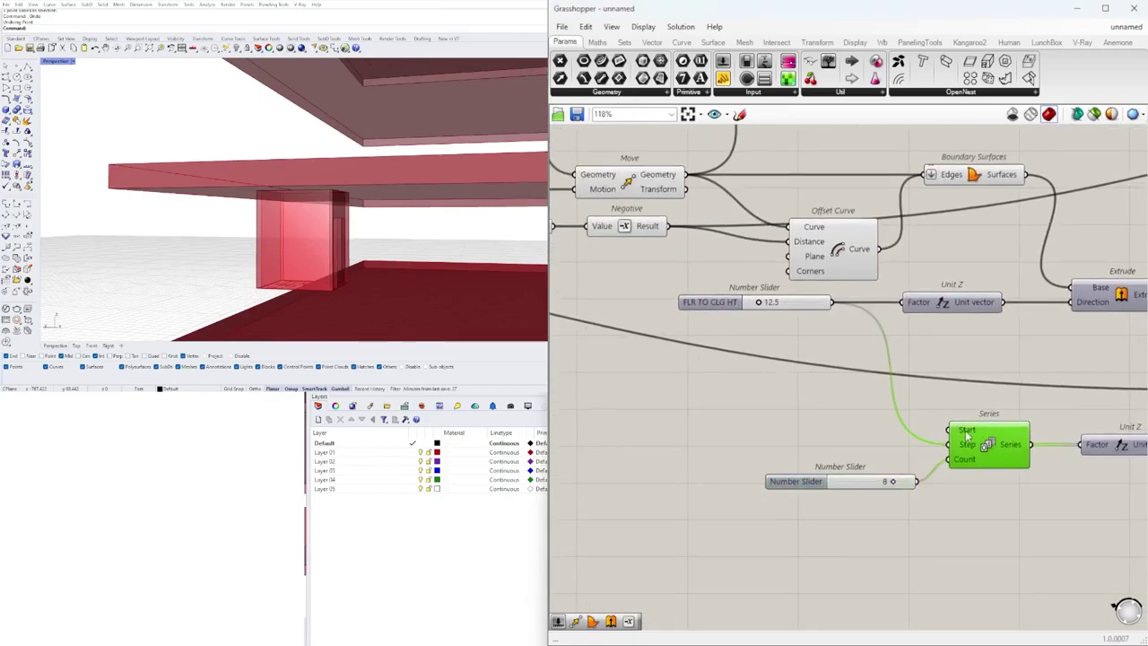
pyautogui.keyDown('alt'); pyautogui.moveTo(712, 301); pyautogui.dragTo(694, 418); pyautogui.keyUp('alt')
pyautogui.moveTo(814, 418); pyautogui.dragTo(949, 430)
# - Set the copied slider feeding the Series Start input to 15
pyautogui.scroll(3, 768, 422)
pyautogui.scroll(3, 769, 422)
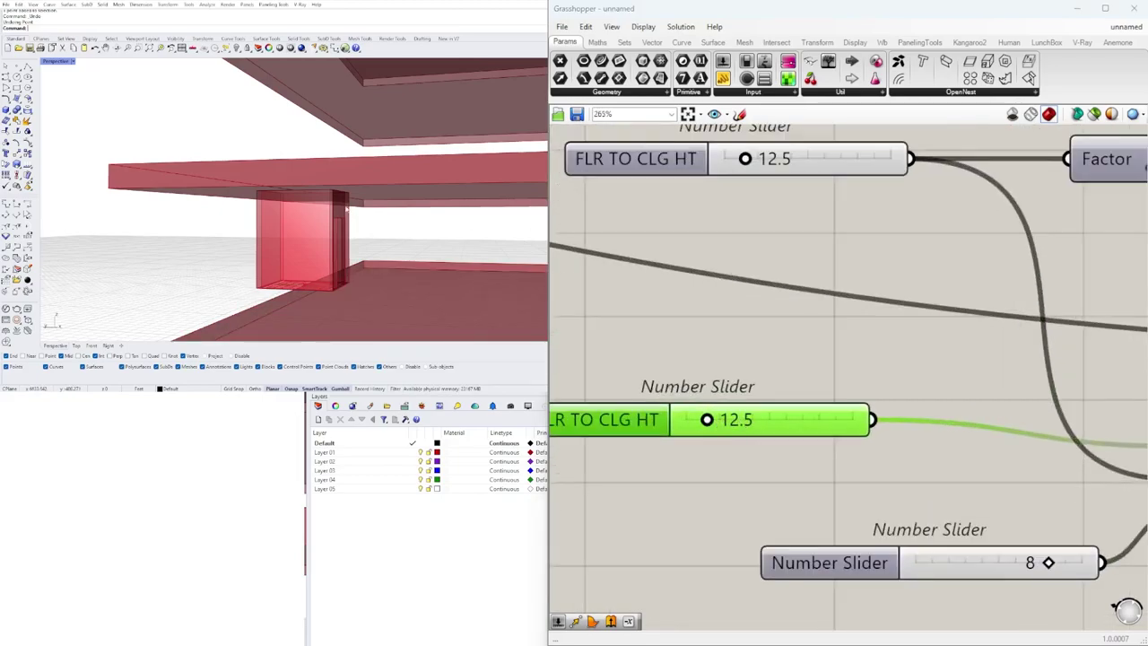
pyautogui.scroll(1, 737, 407)
pyautogui.scroll(1, 739, 405)
pyautogui.moveTo(687, 430); pyautogui.dragTo(724, 431)
pyautogui.doubleClick(759, 433)
pyautogui.write('15')
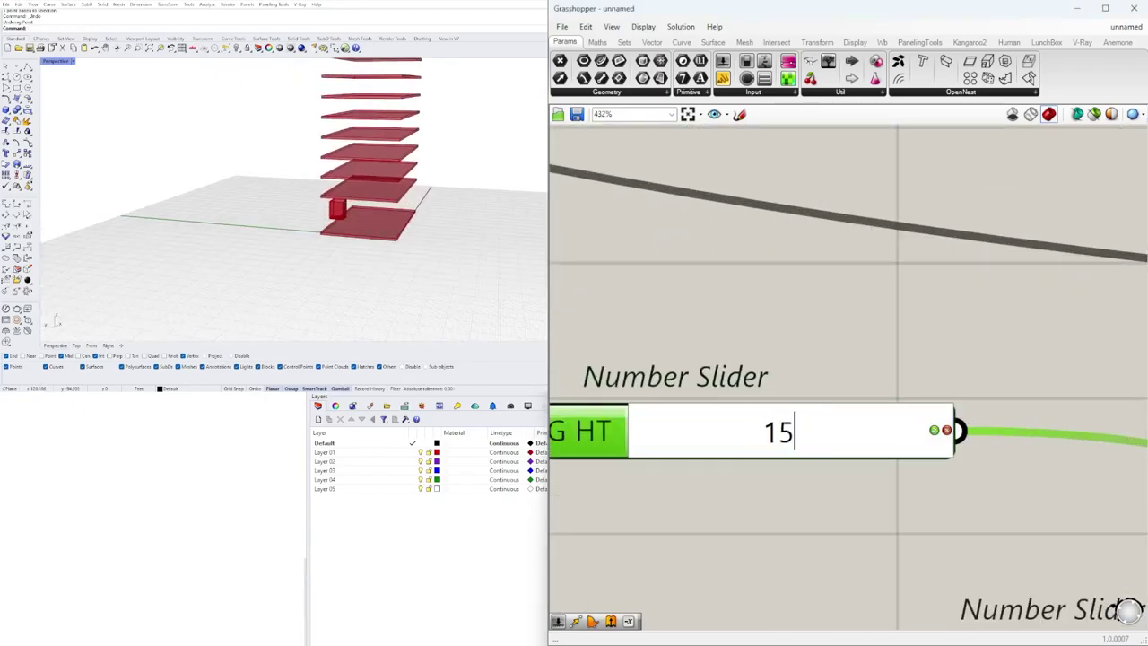
pyautogui.press('Return')
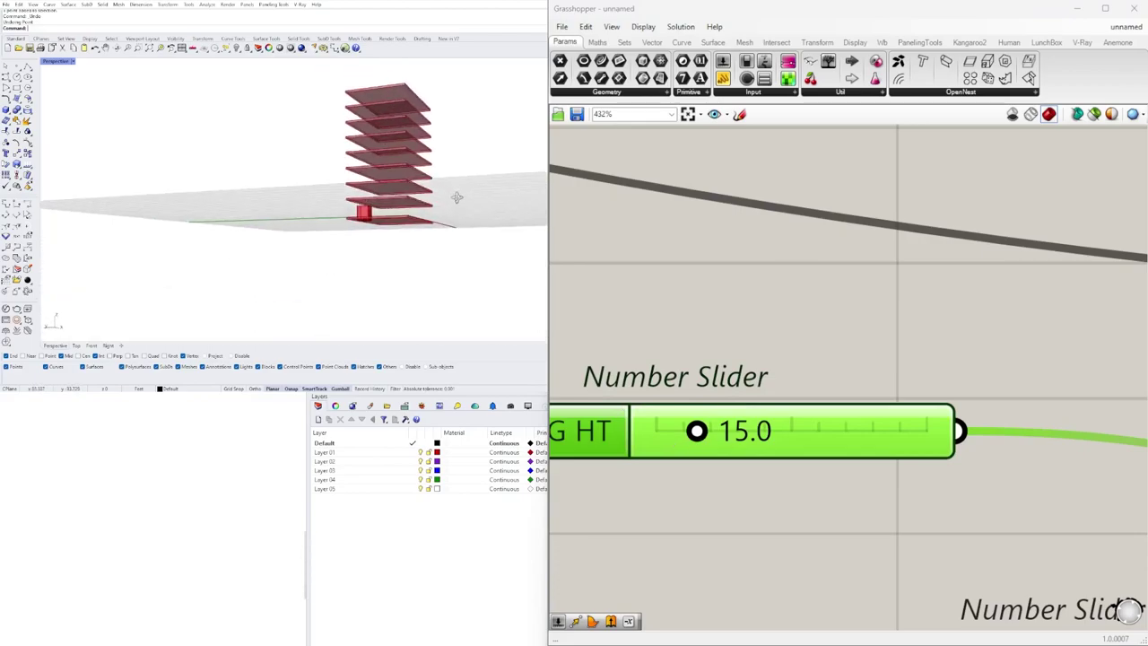
# - Set the copied slider feeding the Series Start input to 20
pyautogui.doubleClick(699, 422)
pyautogui.write('20')
pyautogui.press('Return')
# - Examine the spacing between the stacked slabs and the elevator core's height against the first raised floor
pyautogui.scroll(7, 362, 205)
pyautogui.scroll(-4, 361, 205)
pyautogui.moveTo(401, 234); pyautogui.dragTo(412, 209, button='right')
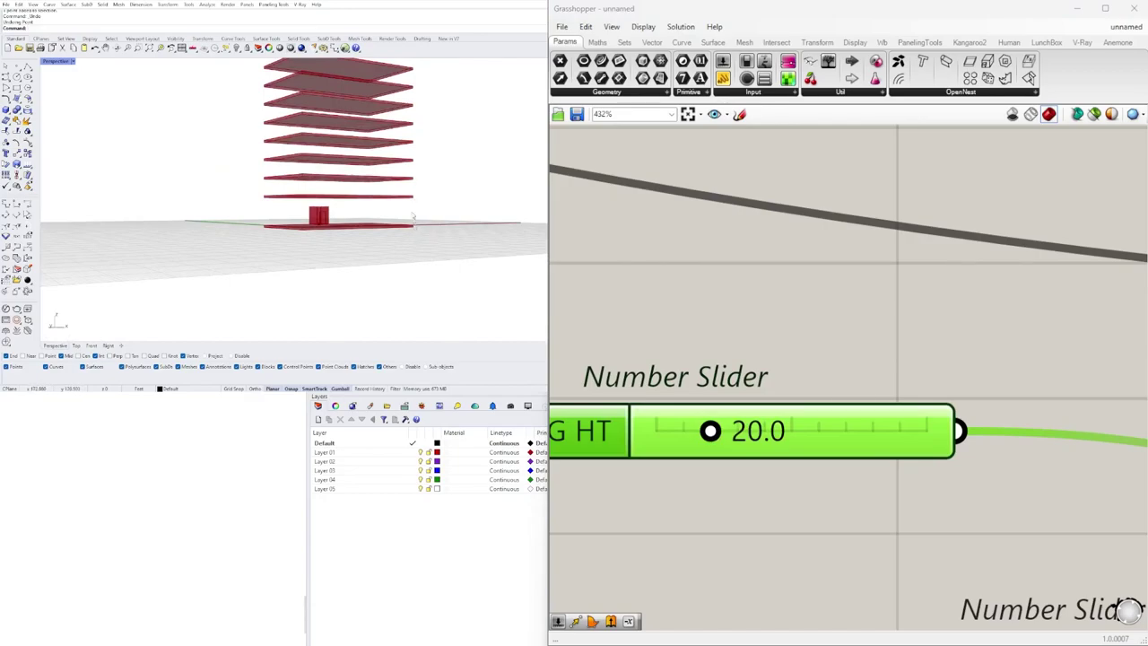
pyautogui.scroll(-3, 413, 206)
pyautogui.moveTo(415, 134); pyautogui.dragTo(436, 171, button='right')
pyautogui.scroll(3, 436, 171)
pyautogui.scroll(-4, 872, 416)
pyautogui.scroll(-4, 873, 415)
pyautogui.moveTo(408, 256); pyautogui.dragTo(330, 249, button='right')
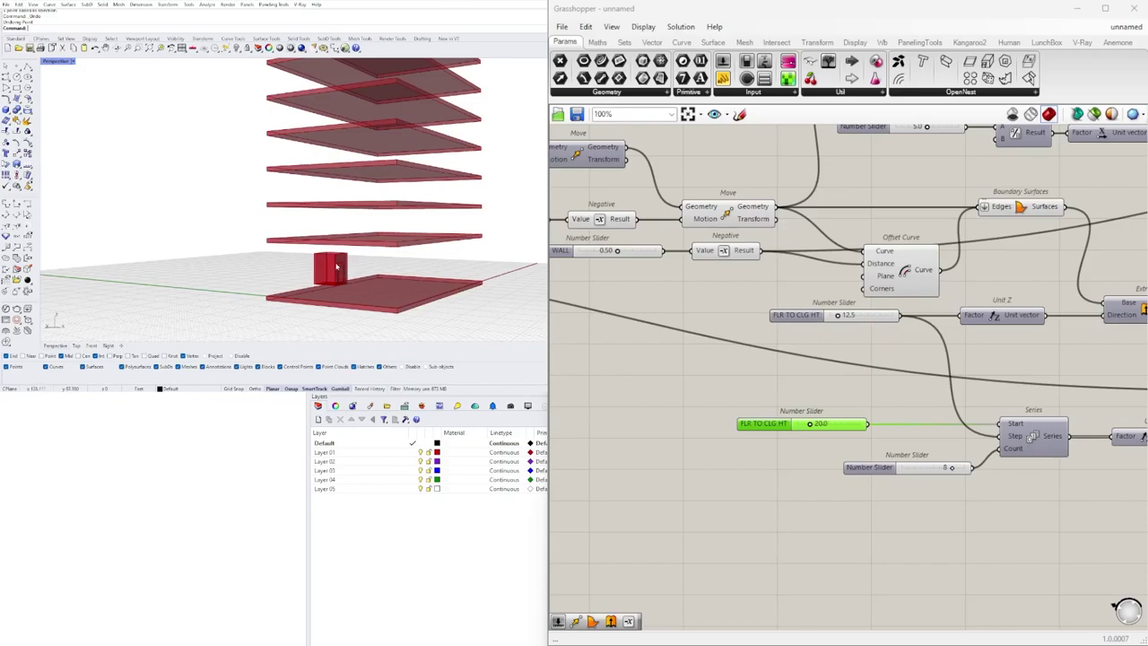
pyautogui.scroll(-2, 344, 275)
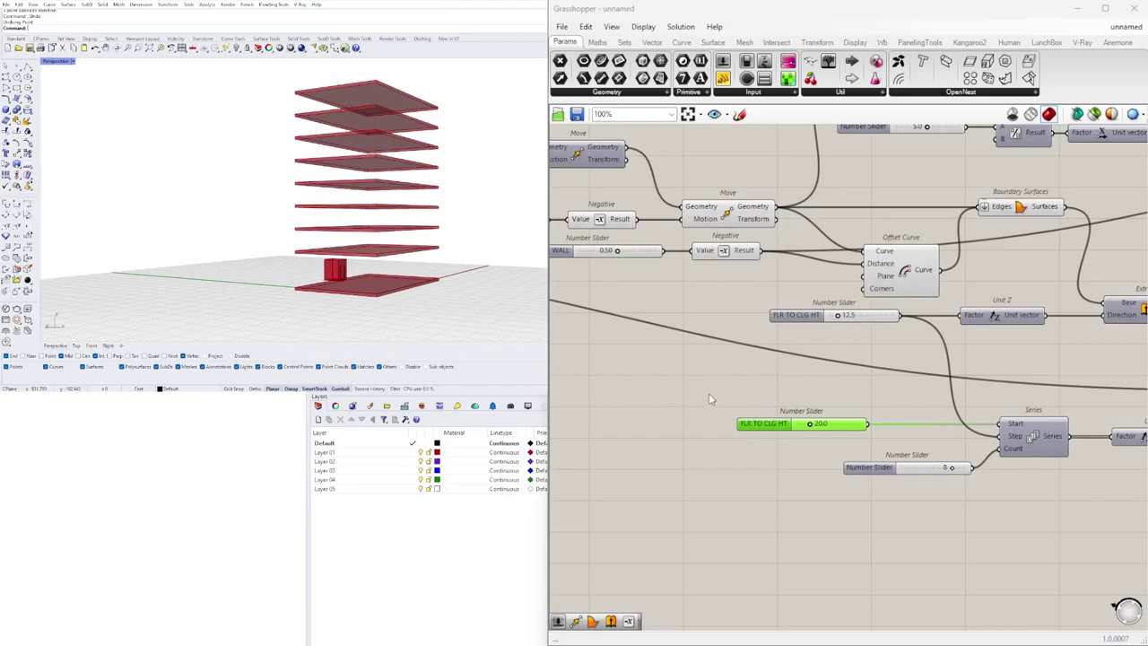
# - Place the slab count slider directly beneath the 20.0 slider so both sit in one column before Series
pyautogui.moveTo(408, 219)
pyautogui.mouseDown(button='right')
pyautogui.moveTo(379, 244)
pyautogui.moveTo(432, 232)
pyautogui.moveTo(397, 234)
pyautogui.mouseUp(button='right')
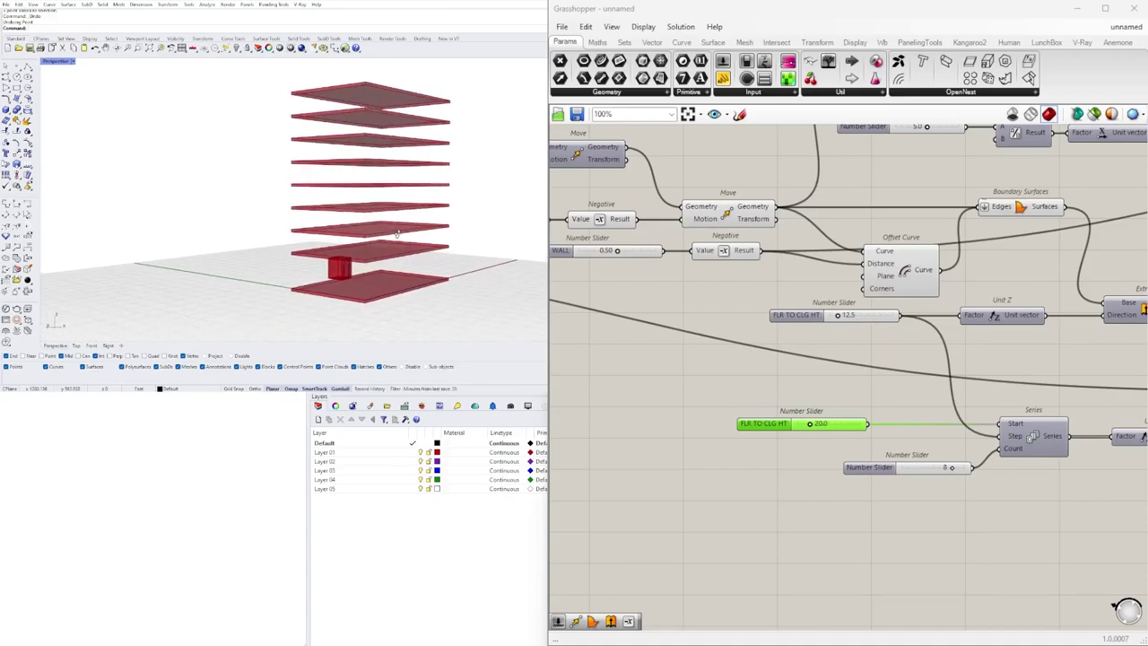
pyautogui.moveTo(776, 429); pyautogui.dragTo(787, 428)
pyautogui.click(807, 467)
pyautogui.moveTo(851, 471); pyautogui.dragTo(756, 461)
pyautogui.click(701, 470)
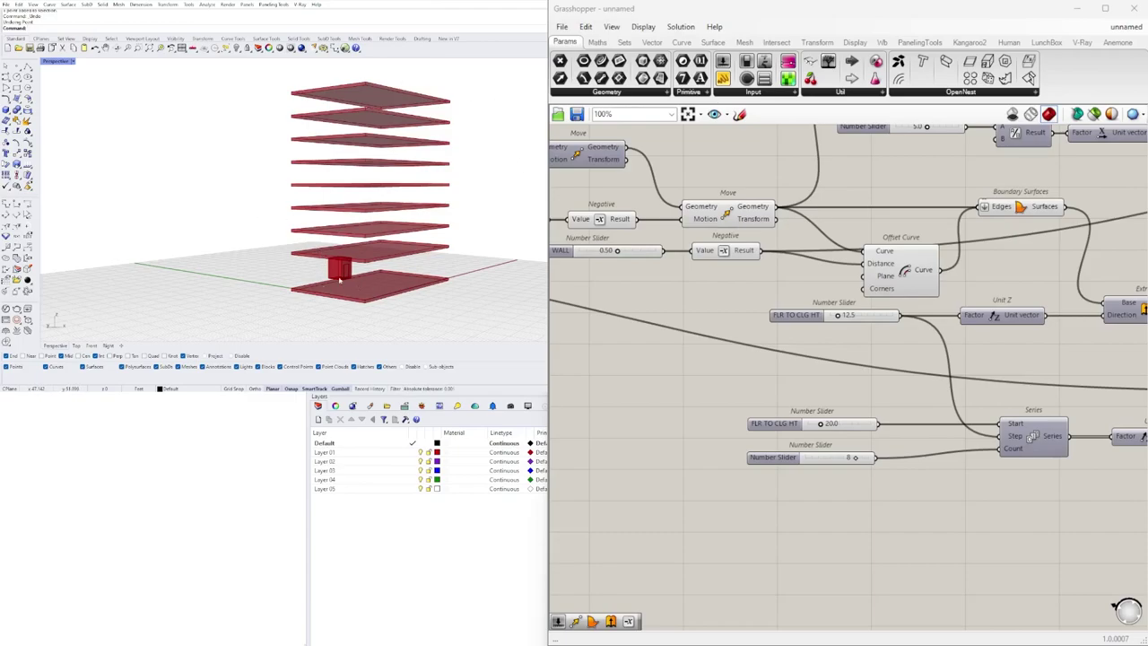
# - Examine the elevator core's height against the stacked slabs and the Move component that raises them
pyautogui.moveTo(340, 280); pyautogui.dragTo(386, 267, button='right')
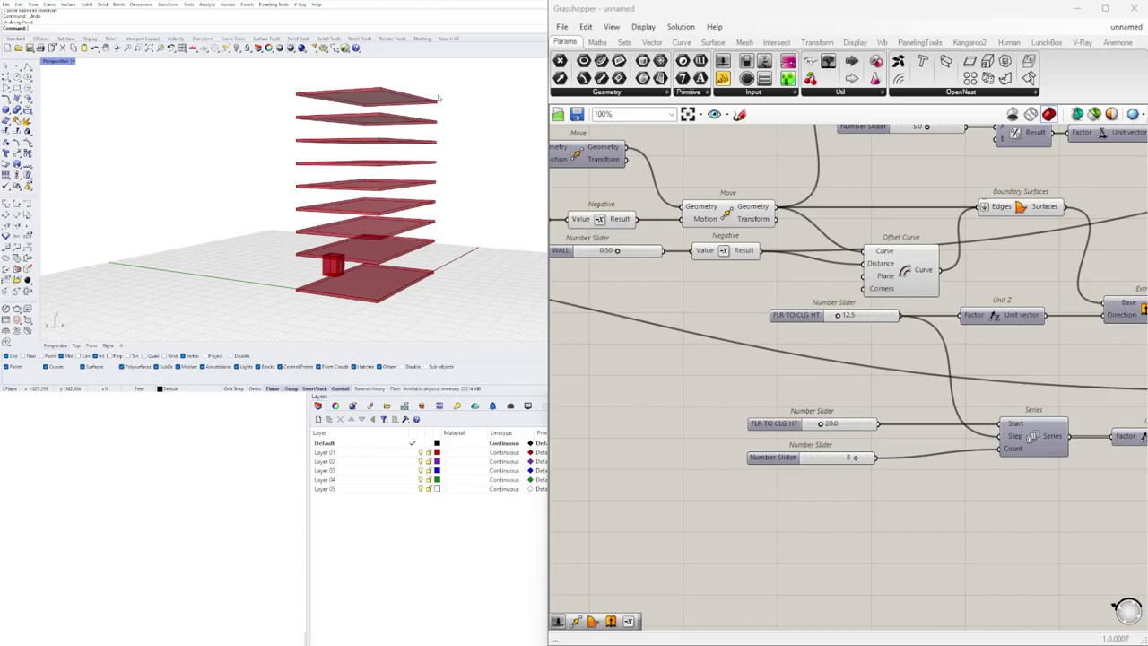
pyautogui.scroll(-3, 832, 433)
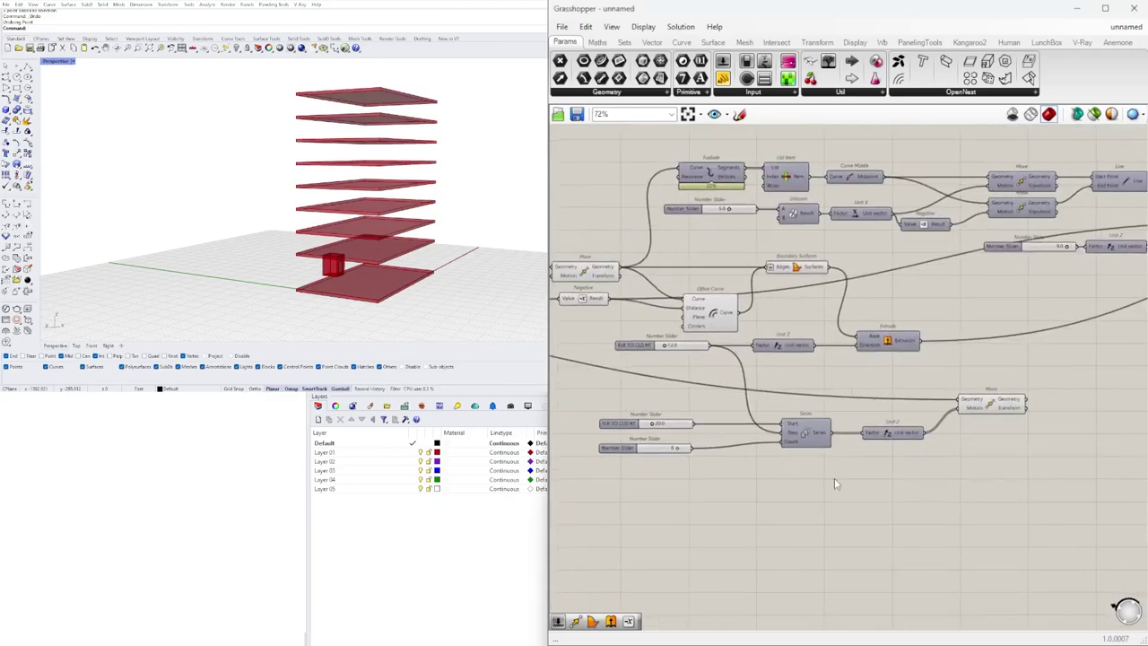
pyautogui.scroll(4, 999, 422)
pyautogui.click(991, 395)
pyautogui.click(967, 472)
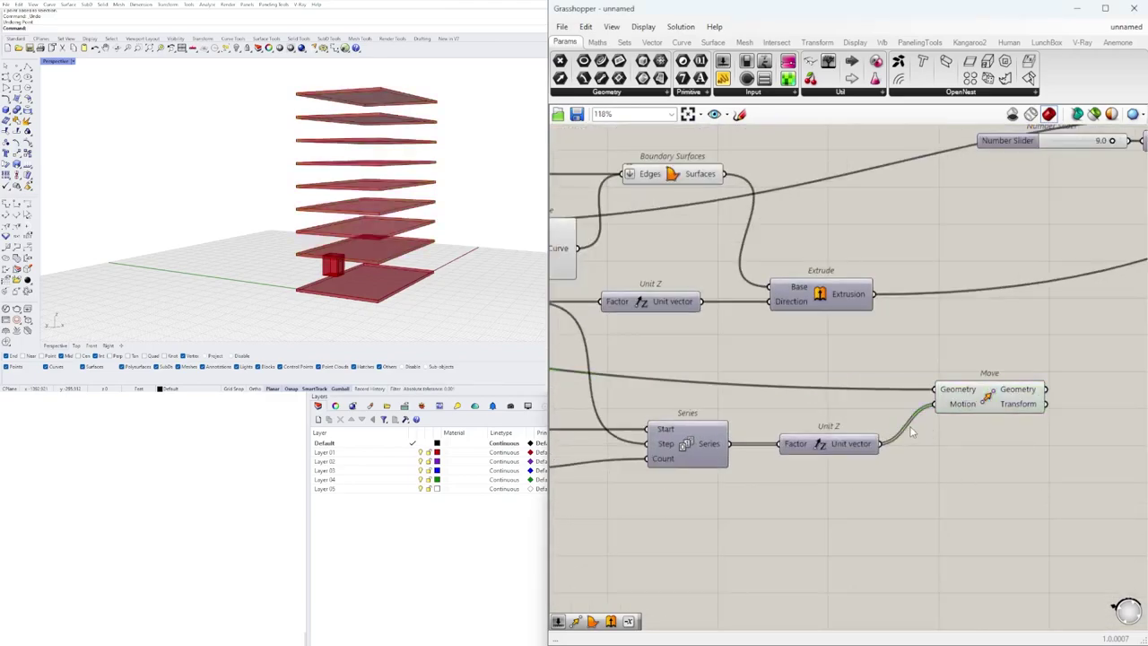
pyautogui.moveTo(718, 448)
pyautogui.moveTo(965, 398); pyautogui.dragTo(991, 372)
pyautogui.scroll(-3, 689, 436)
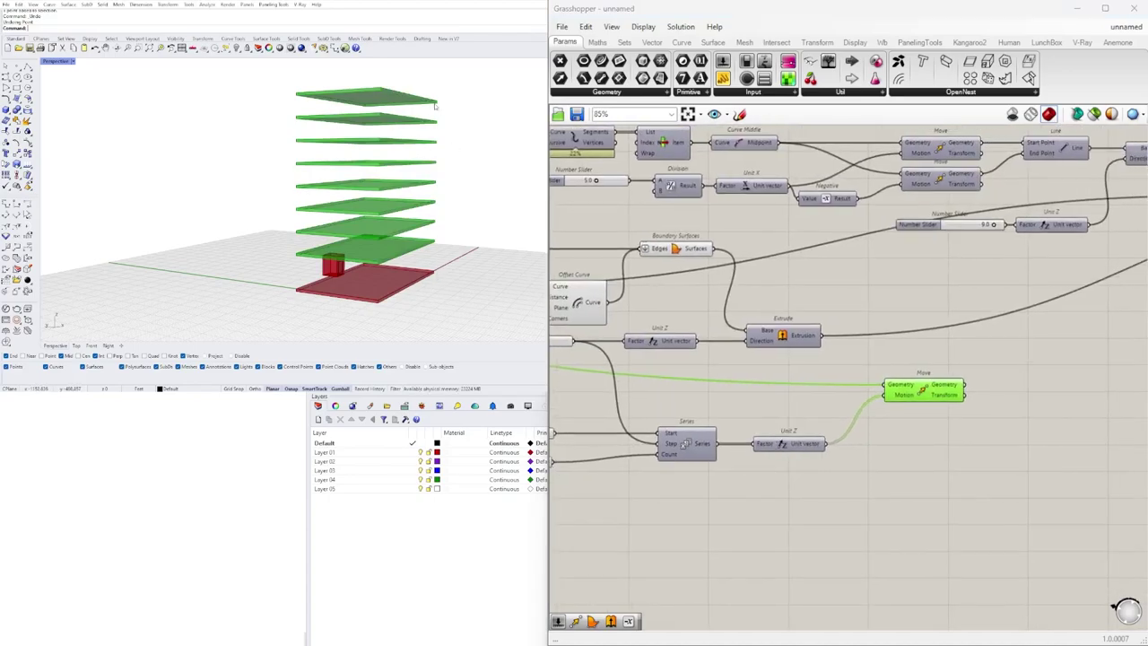
# - Shift the slabs' Move component farther past Unit Z and Extrude, and check which geometry the core's Extrude produces
pyautogui.moveTo(782, 345); pyautogui.dragTo(817, 383, button='right')
pyautogui.rightClick(897, 360)
pyautogui.click(922, 375)
pyautogui.click(984, 405)
pyautogui.moveTo(984, 404); pyautogui.dragTo(1058, 402)
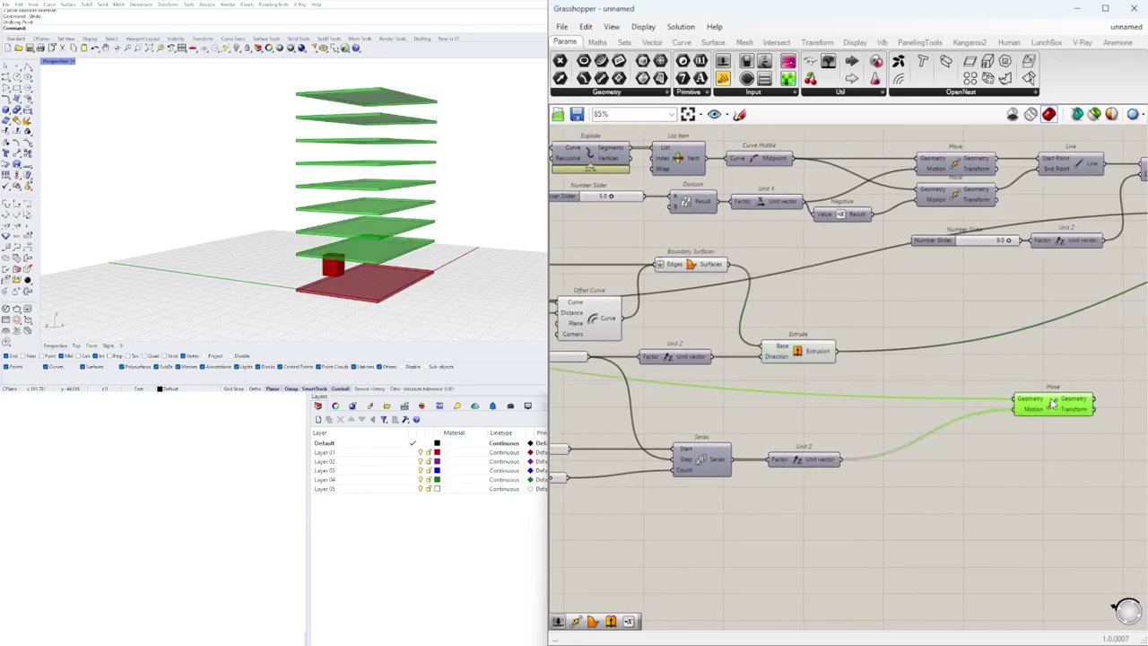
pyautogui.click(783, 370)
pyautogui.moveTo(797, 352); pyautogui.dragTo(895, 376)
pyautogui.scroll(2, 895, 374)
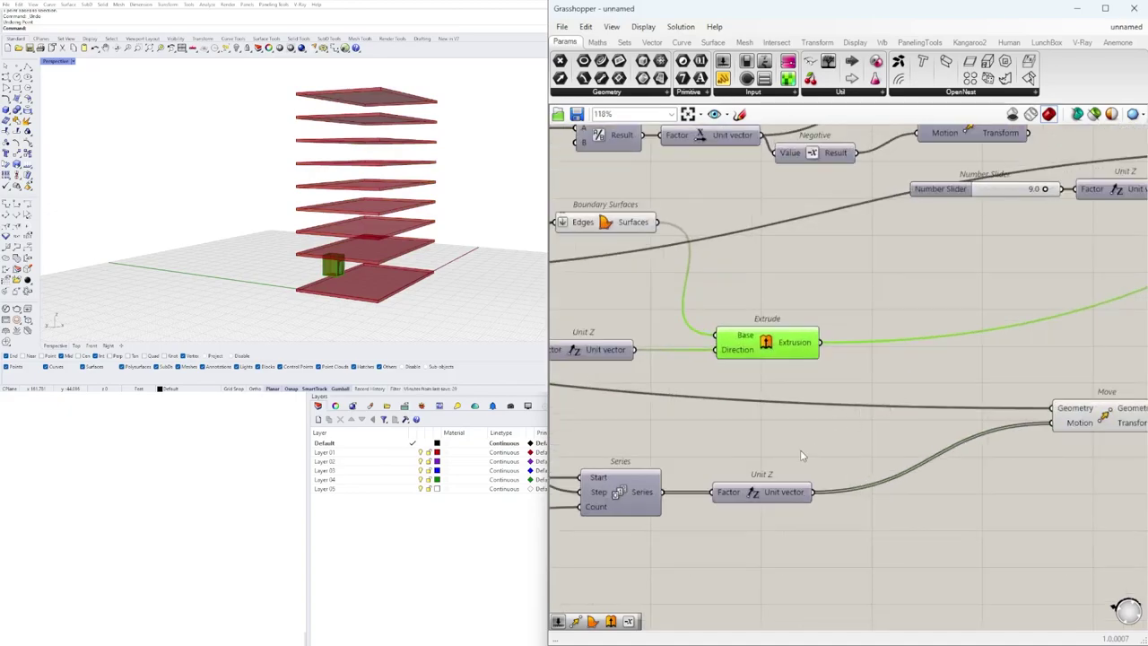
pyautogui.click(798, 452)
# - Add a Multiplication component with the 12.5 FLR TO CLG HT slider in A and the slab count slider in B
pyautogui.moveTo(647, 499); pyautogui.dragTo(1023, 449, button='right')
pyautogui.moveTo(966, 472); pyautogui.dragTo(854, 481, button='right')
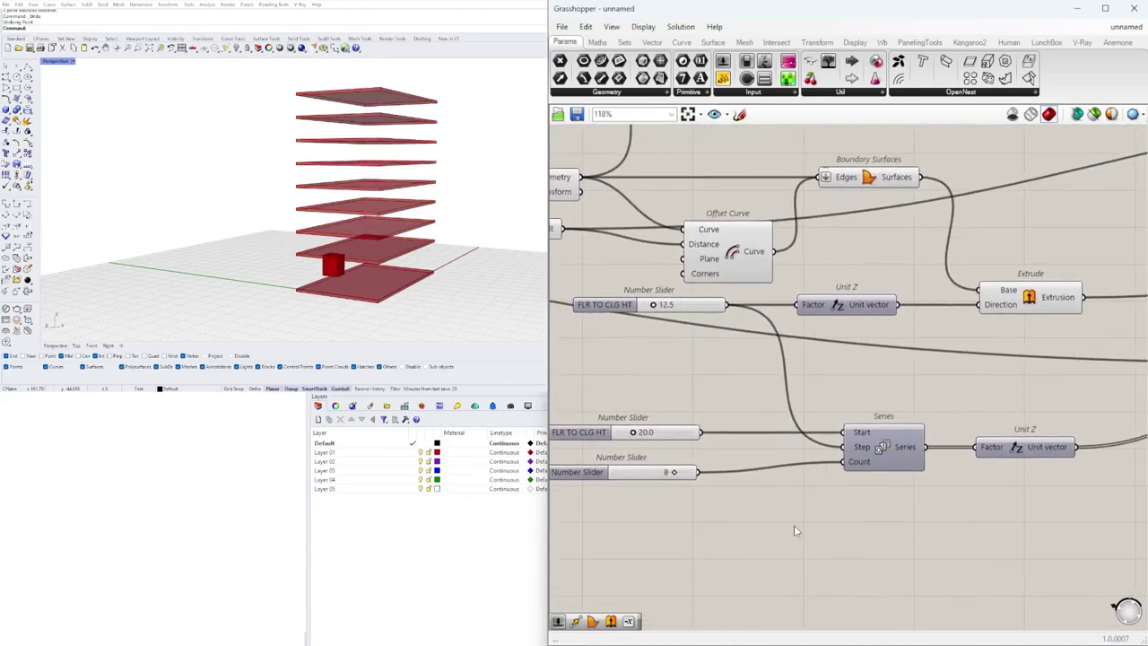
pyautogui.doubleClick(793, 524)
pyautogui.write('multiplication')
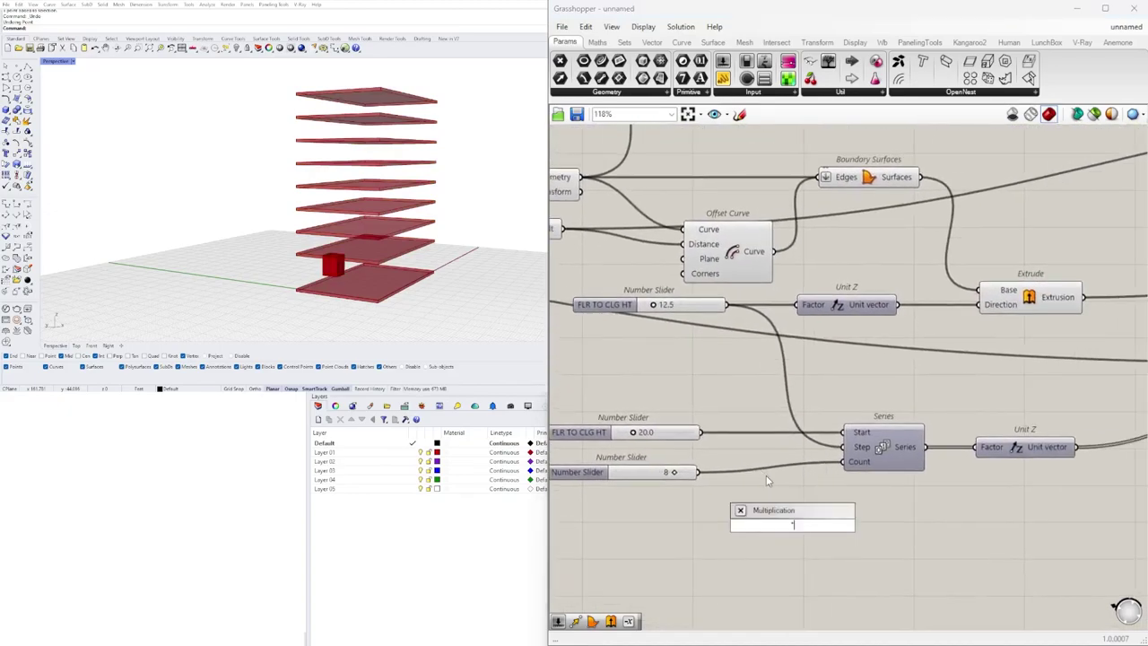
pyautogui.press('Return')
pyautogui.moveTo(707, 447); pyautogui.dragTo(744, 431, button='right')
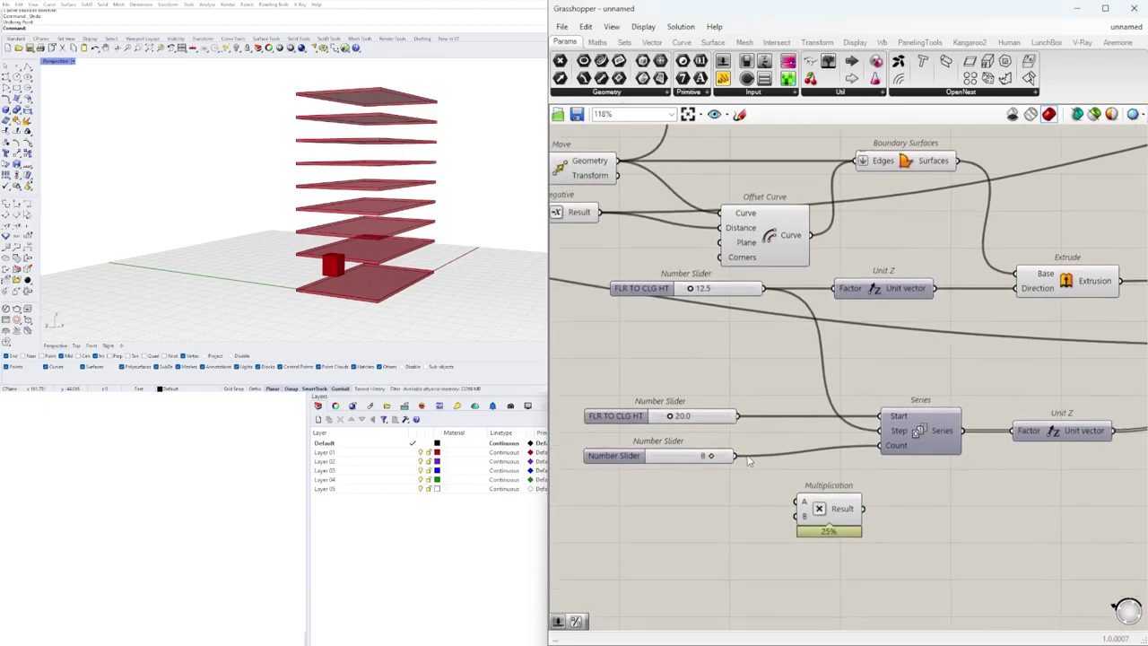
pyautogui.moveTo(736, 455); pyautogui.dragTo(881, 492)
pyautogui.moveTo(762, 288); pyautogui.dragTo(848, 496)
pyautogui.moveTo(890, 504)
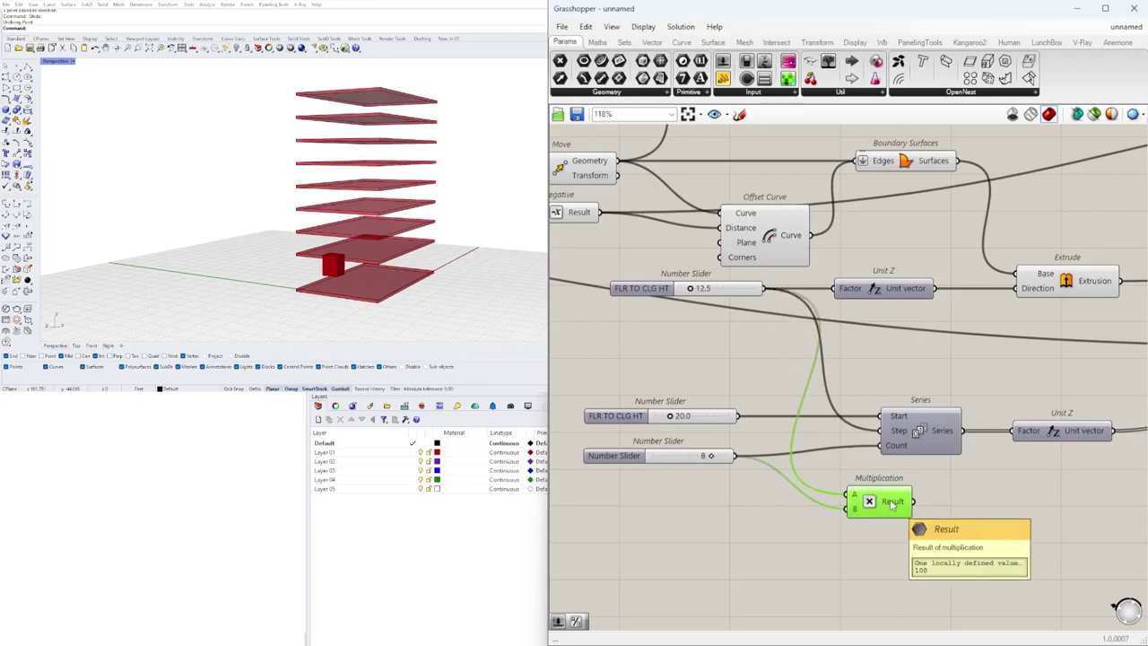
# - Place Multiplication below the core's Unit Z and connect its Result to that Unit Z's Factor input
pyautogui.scroll(-5, 891, 504)
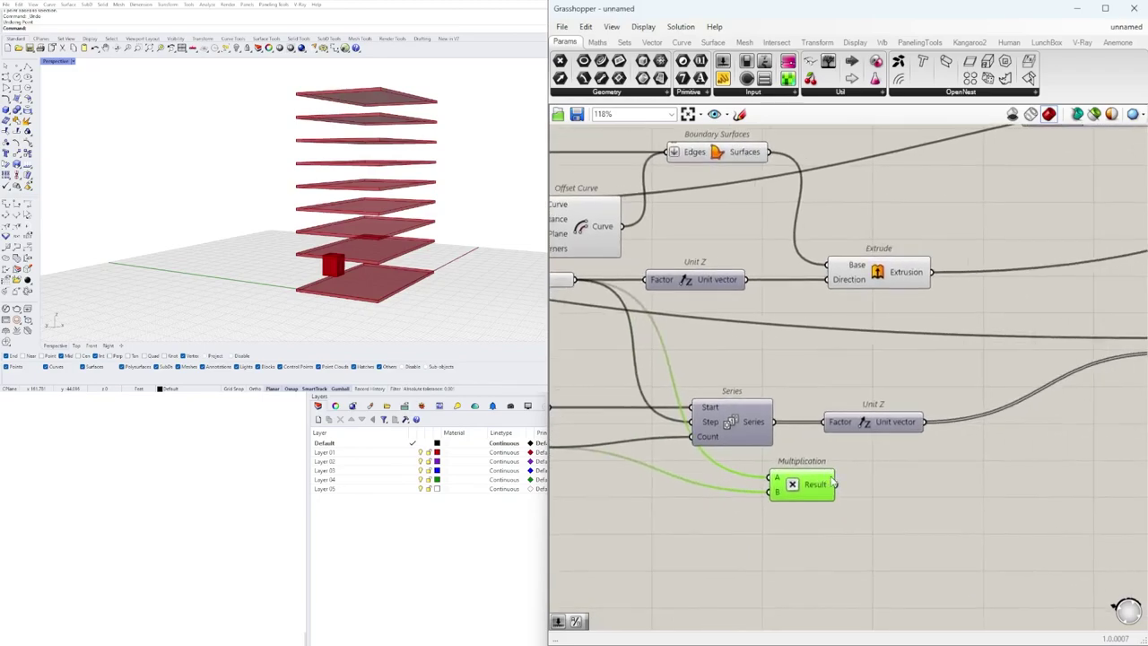
pyautogui.moveTo(708, 505); pyautogui.dragTo(738, 422)
pyautogui.scroll(3, 755, 449)
pyautogui.moveTo(759, 466); pyautogui.dragTo(869, 433)
pyautogui.moveTo(715, 395); pyautogui.dragTo(639, 387)
pyautogui.moveTo(698, 391); pyautogui.dragTo(914, 408, button='right')
pyautogui.moveTo(798, 361); pyautogui.dragTo(829, 361)
pyautogui.moveTo(890, 409); pyautogui.dragTo(806, 356)
pyautogui.moveTo(320, 173); pyautogui.dragTo(327, 305, button='right')
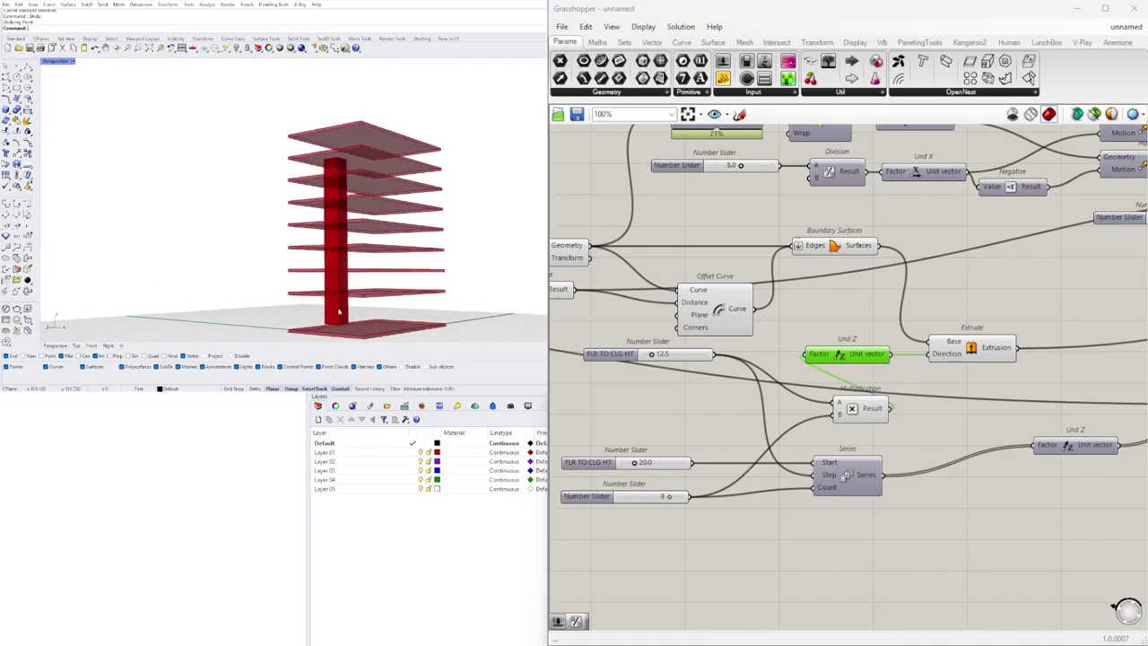
# - Stack the 12.5 FLR TO CLG HT slider above the other two sliders and arrange Multiplication and Series beside them
pyautogui.scroll(-2, 755, 435)
pyautogui.moveTo(723, 525); pyautogui.dragTo(870, 483, button='right')
pyautogui.scroll(3, 870, 483)
pyautogui.click(879, 489)
pyautogui.scroll(-2, 879, 490)
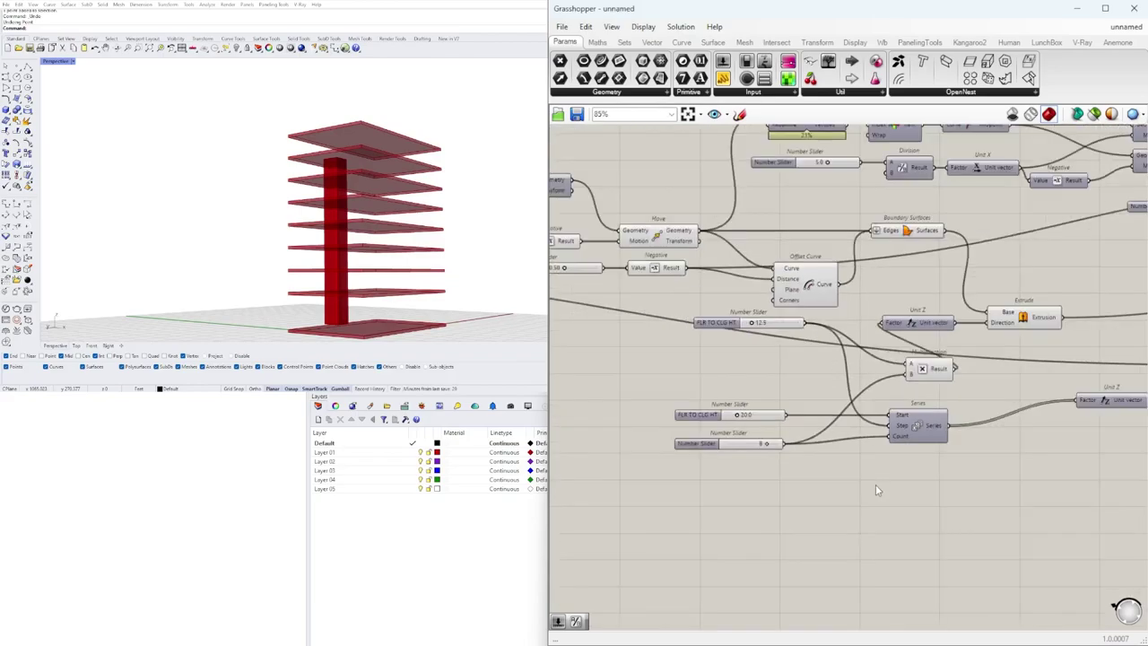
pyautogui.moveTo(714, 328); pyautogui.dragTo(691, 395)
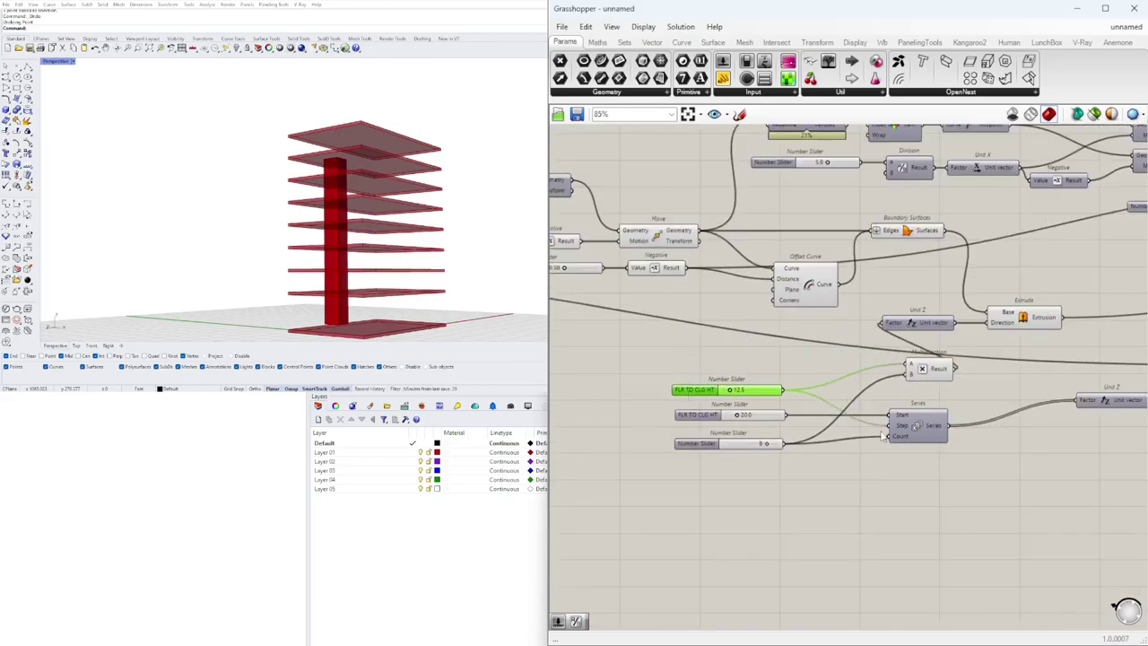
pyautogui.moveTo(929, 423); pyautogui.dragTo(953, 422)
pyautogui.moveTo(1012, 529); pyautogui.dragTo(678, 351)
pyautogui.moveTo(922, 375); pyautogui.dragTo(810, 375)
pyautogui.click(896, 368)
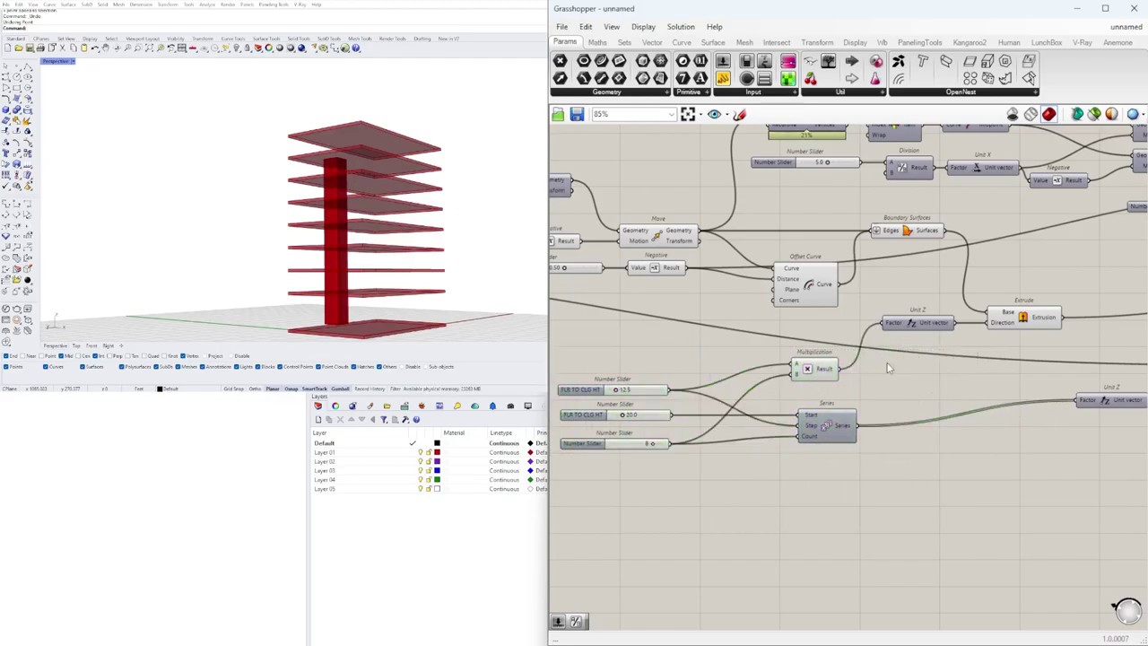
# - Examine how the Multiplication inputs and the first floor's height affect the core's height relative to the top slab
pyautogui.scroll(3, 786, 377)
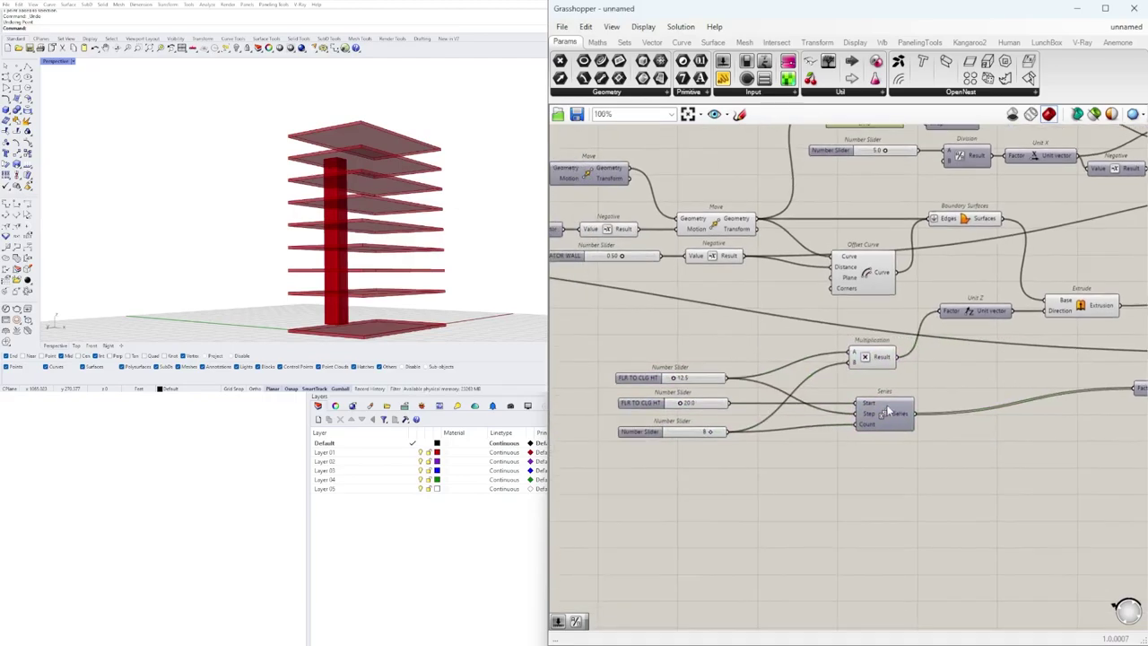
pyautogui.click(876, 415)
pyautogui.moveTo(860, 338); pyautogui.dragTo(869, 357)
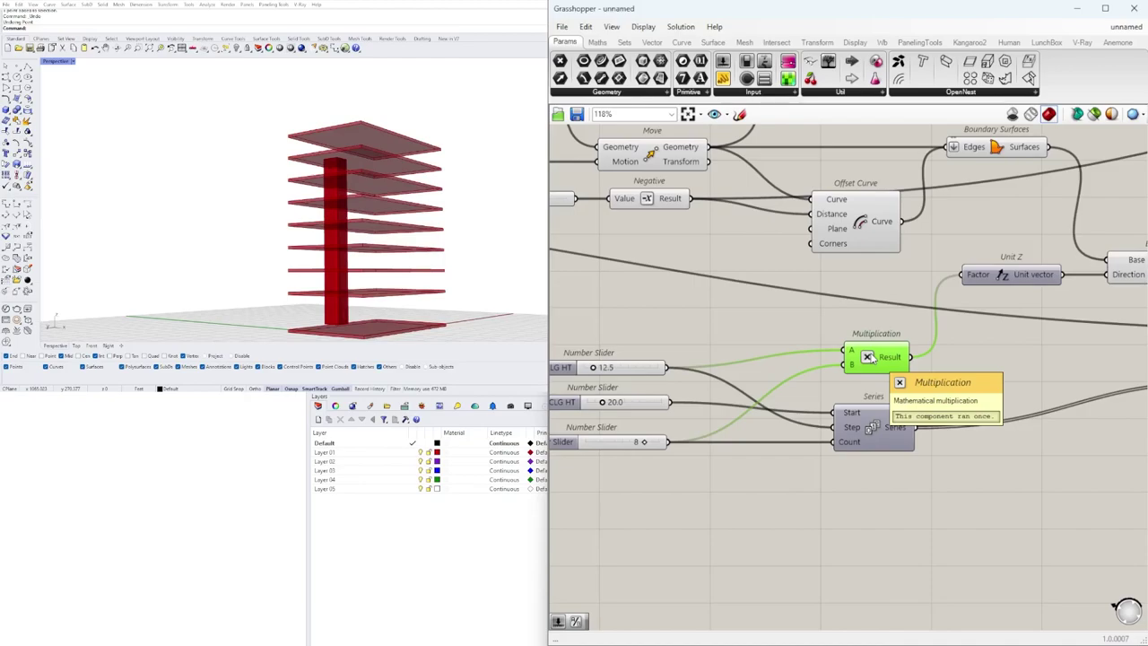
pyautogui.scroll(-3, 758, 521)
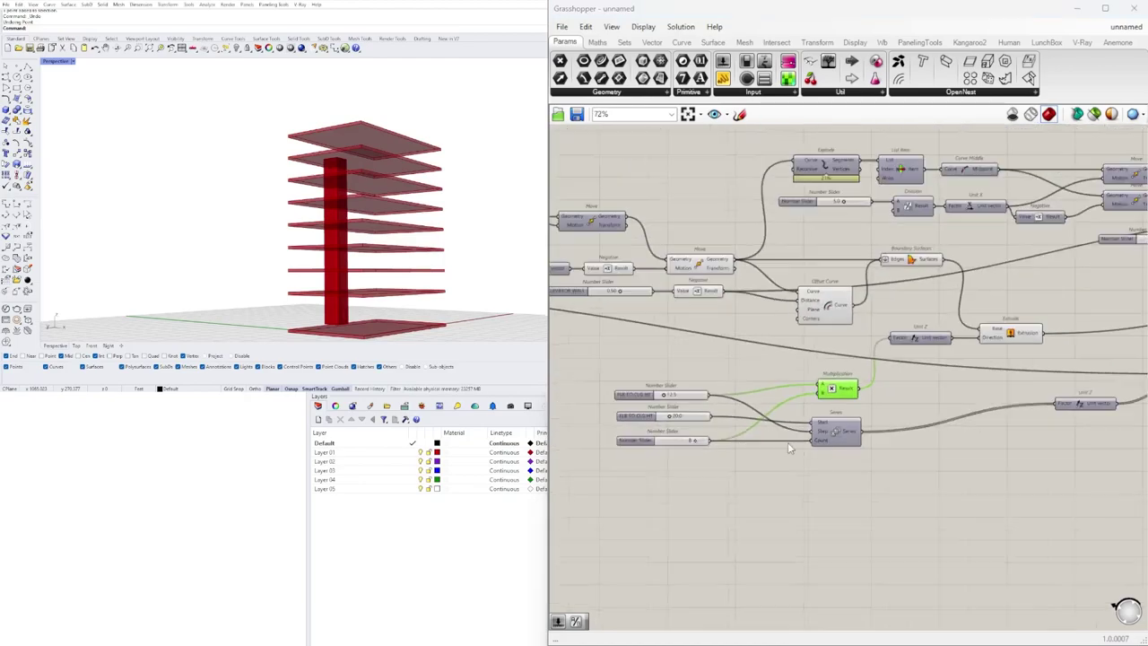
pyautogui.scroll(3, 655, 431)
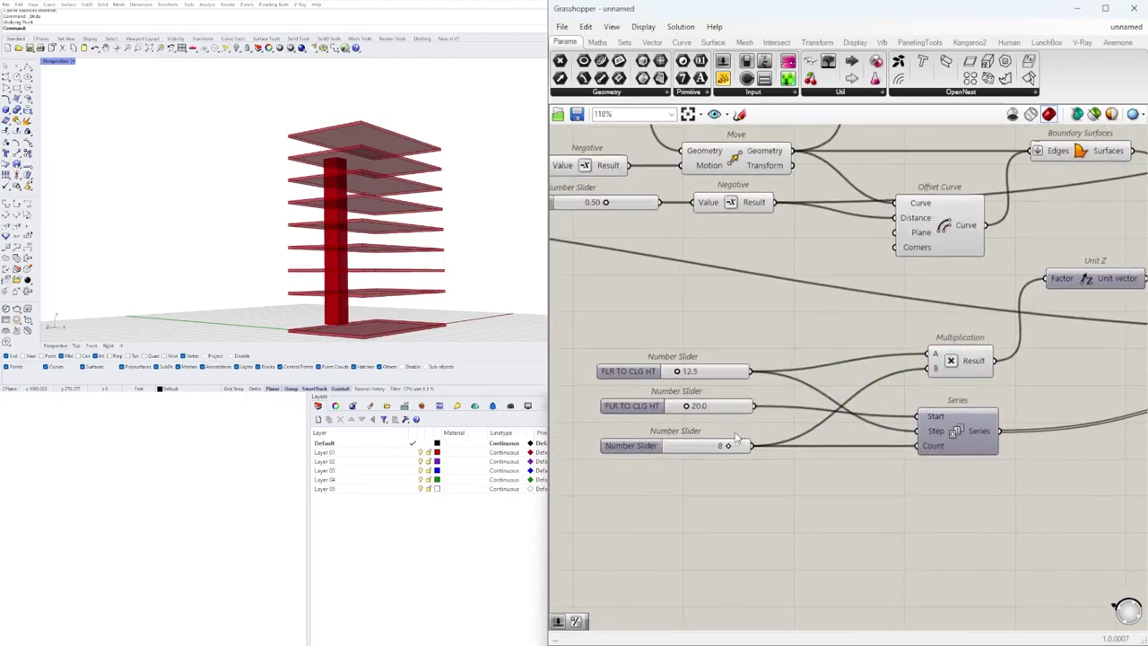
pyautogui.click(741, 379)
pyautogui.scroll(1, 933, 370)
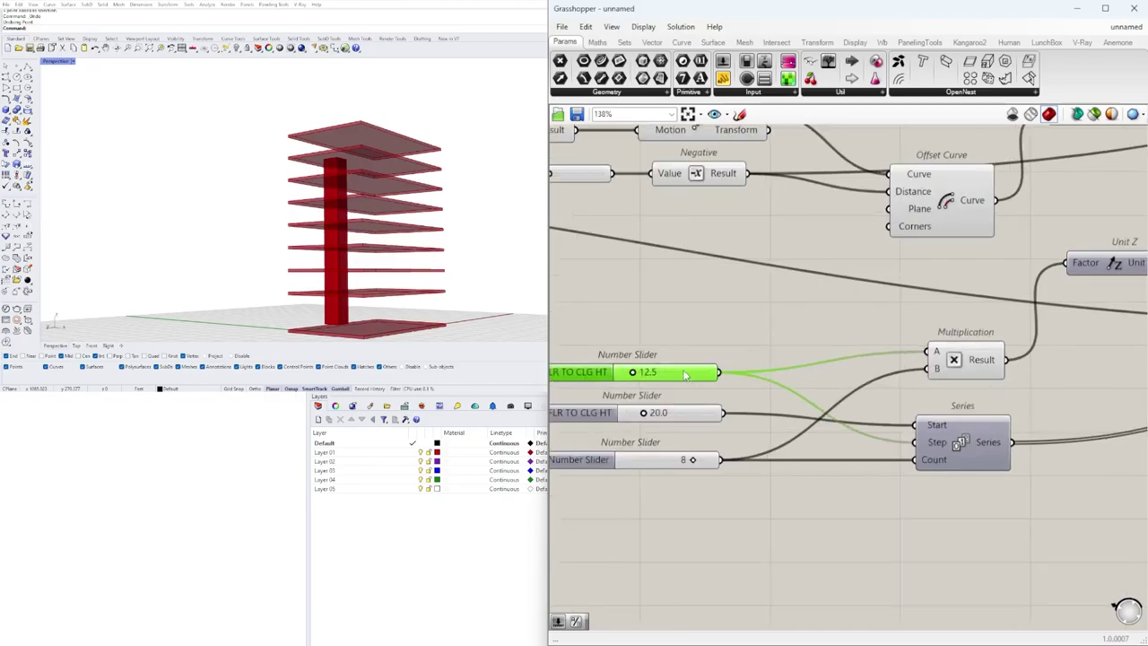
pyautogui.moveTo(682, 375); pyautogui.dragTo(785, 361, button='right')
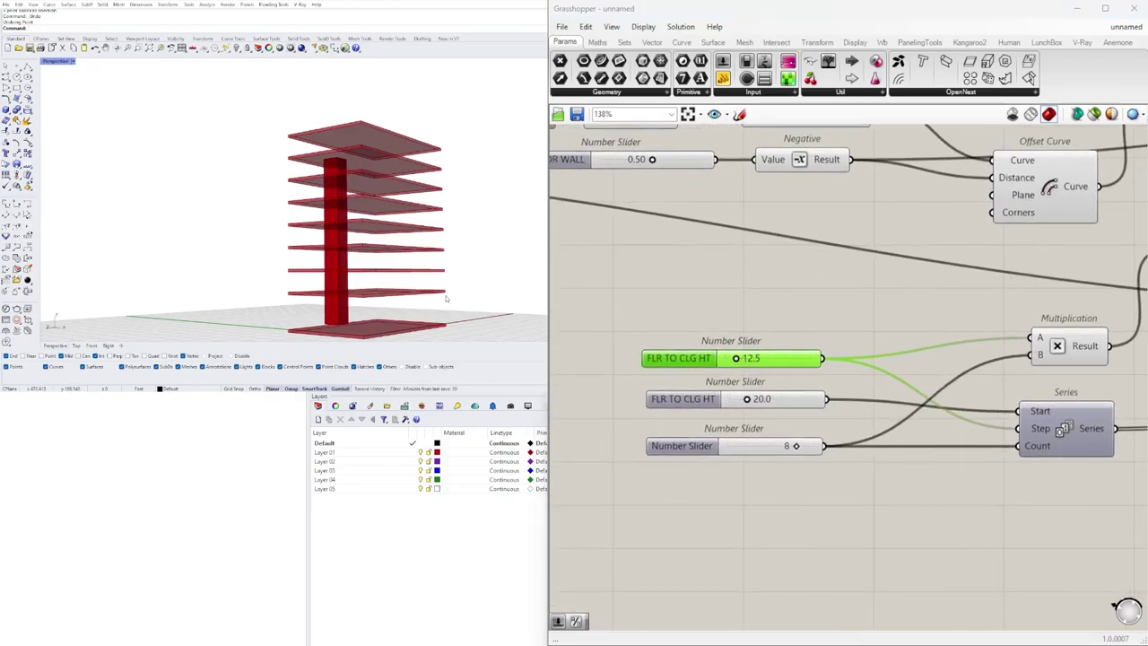
pyautogui.moveTo(750, 367); pyautogui.dragTo(729, 311, button='right')
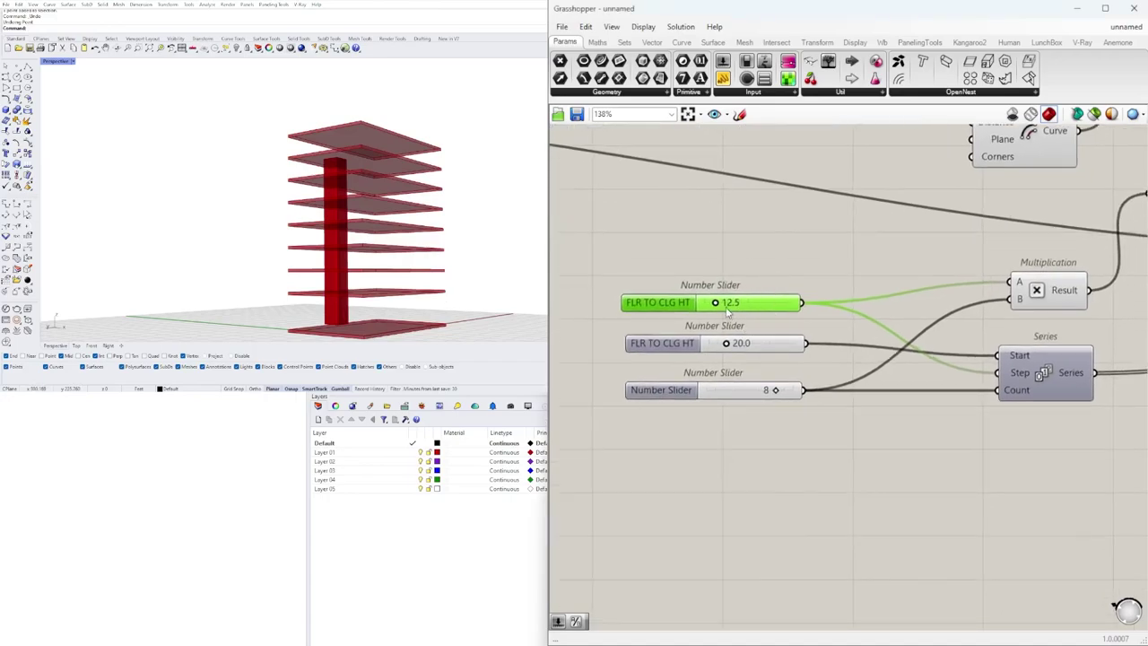
# - Add a Subtraction component with the 20.0 slider in A and the 12.5 FLR TO CLG HT slider in B
pyautogui.doubleClick(841, 518)
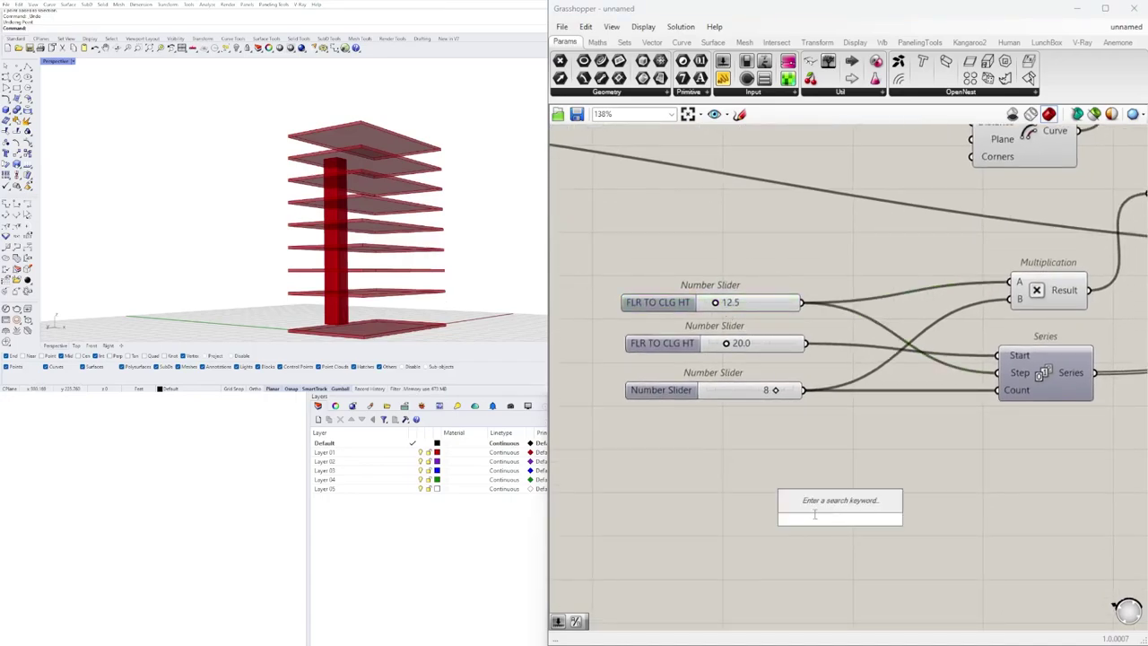
pyautogui.write('-')
pyautogui.press('Return')
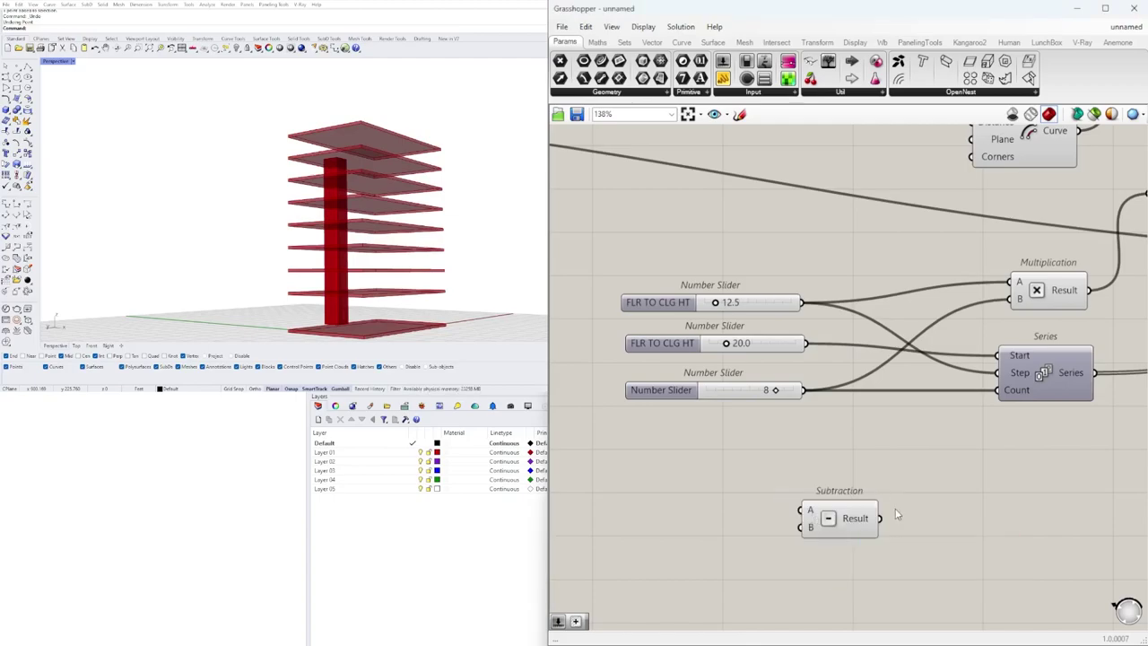
pyautogui.moveTo(839, 534); pyautogui.dragTo(964, 489)
pyautogui.scroll(2, 808, 347)
pyautogui.moveTo(805, 335); pyautogui.dragTo(986, 505)
pyautogui.scroll(-2, 924, 453)
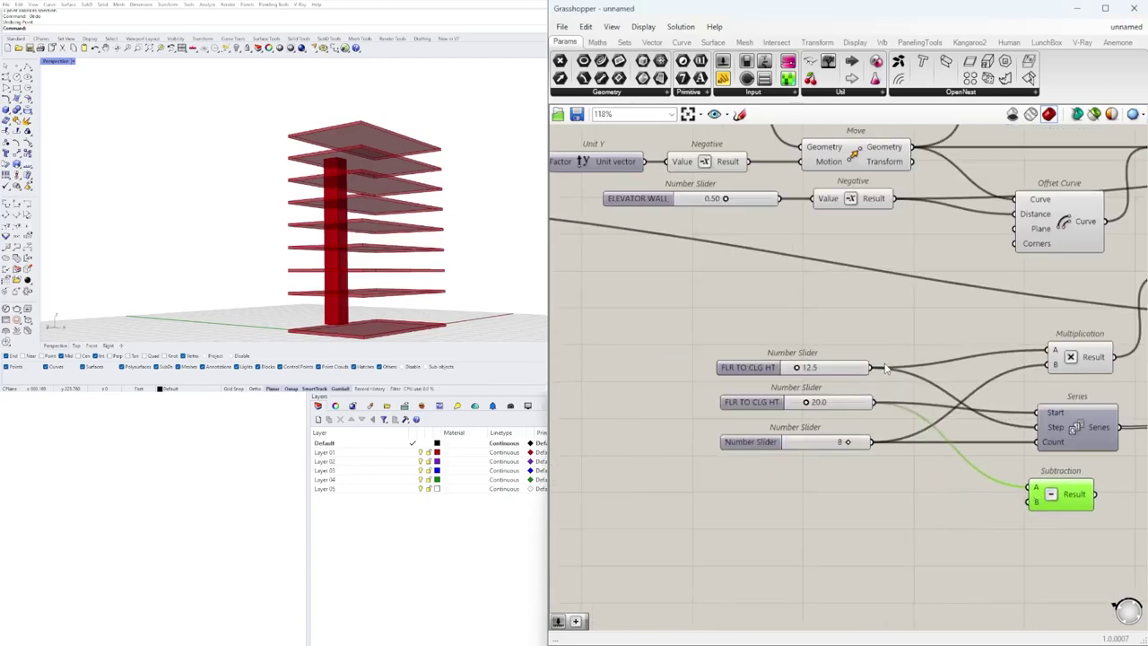
pyautogui.moveTo(871, 368); pyautogui.dragTo(1029, 500)
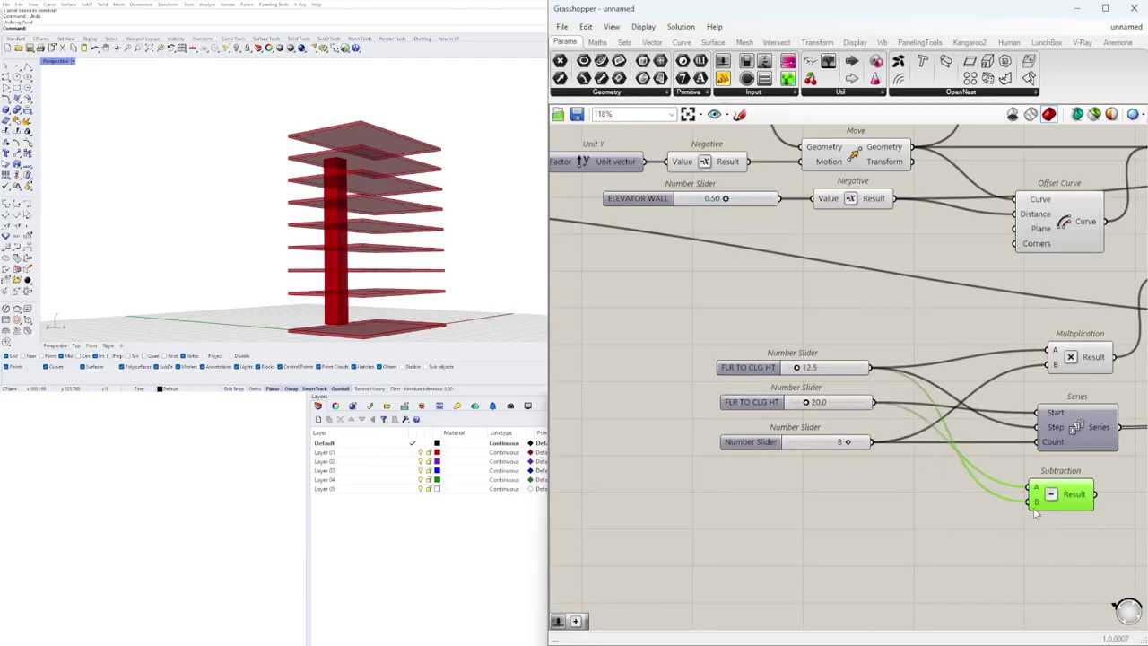
# - Reposition Subtraction above the slider wires and Multiplication just above Series, and check the gap above the core
pyautogui.moveTo(1076, 500)
pyautogui.moveTo(1076, 500); pyautogui.dragTo(876, 499, button='right')
pyautogui.moveTo(876, 499); pyautogui.dragTo(764, 336)
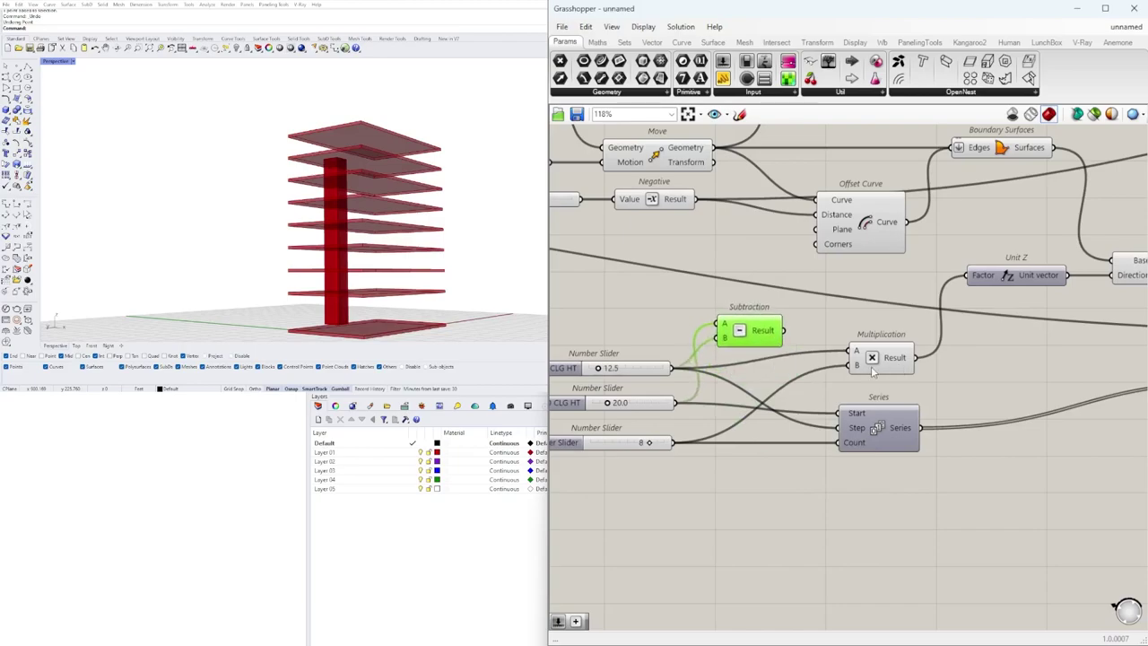
pyautogui.moveTo(872, 371); pyautogui.dragTo(852, 382)
pyautogui.moveTo(368, 162); pyautogui.dragTo(303, 155, button='right')
pyautogui.moveTo(386, 267); pyautogui.dragTo(429, 290, button='right')
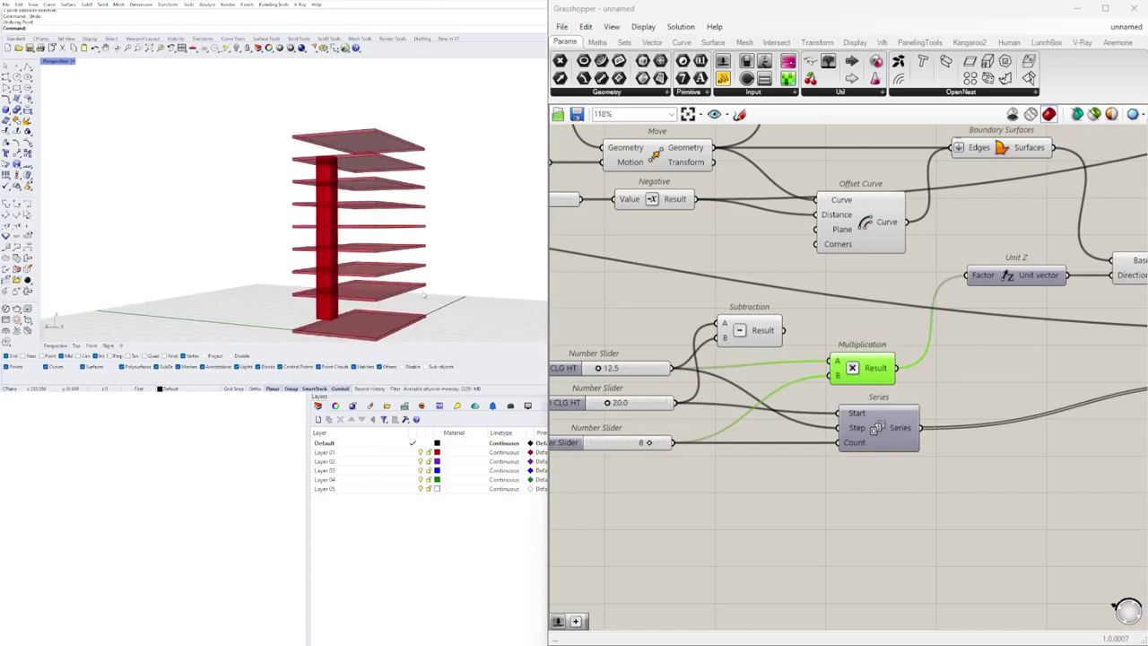
# - Rename the 20.0 FLR TO CLG HT slider to FIRST FLOOR HEIGHT
pyautogui.moveTo(719, 403); pyautogui.dragTo(799, 399, button='right')
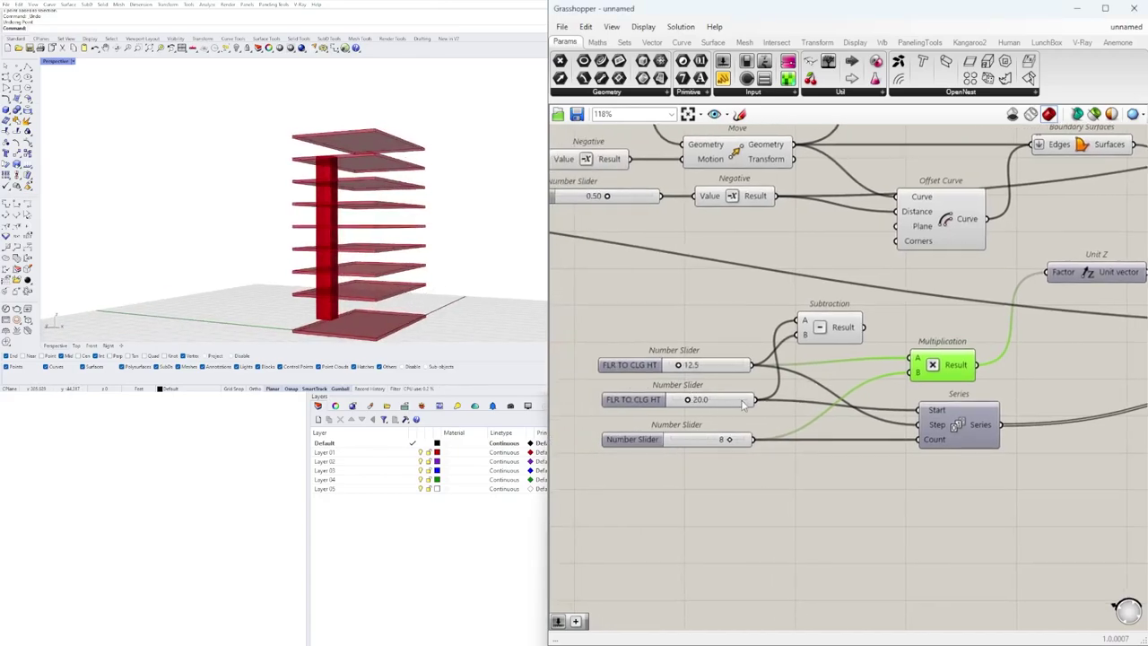
pyautogui.scroll(1, 612, 411)
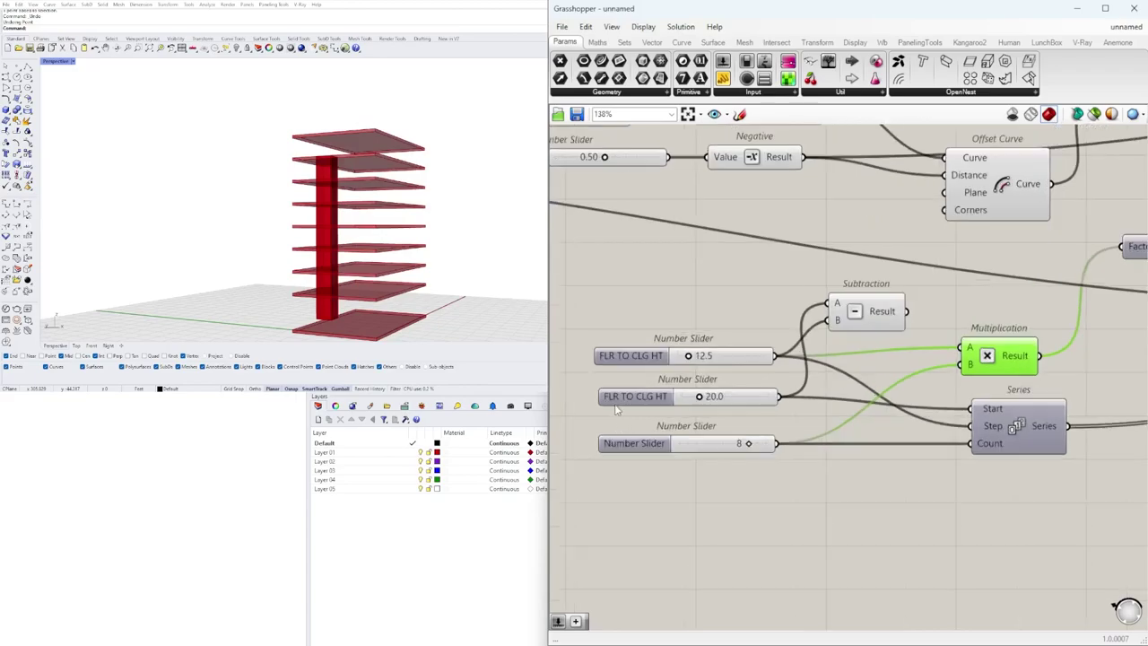
pyautogui.rightClick(650, 402)
pyautogui.moveTo(698, 407); pyautogui.dragTo(619, 409)
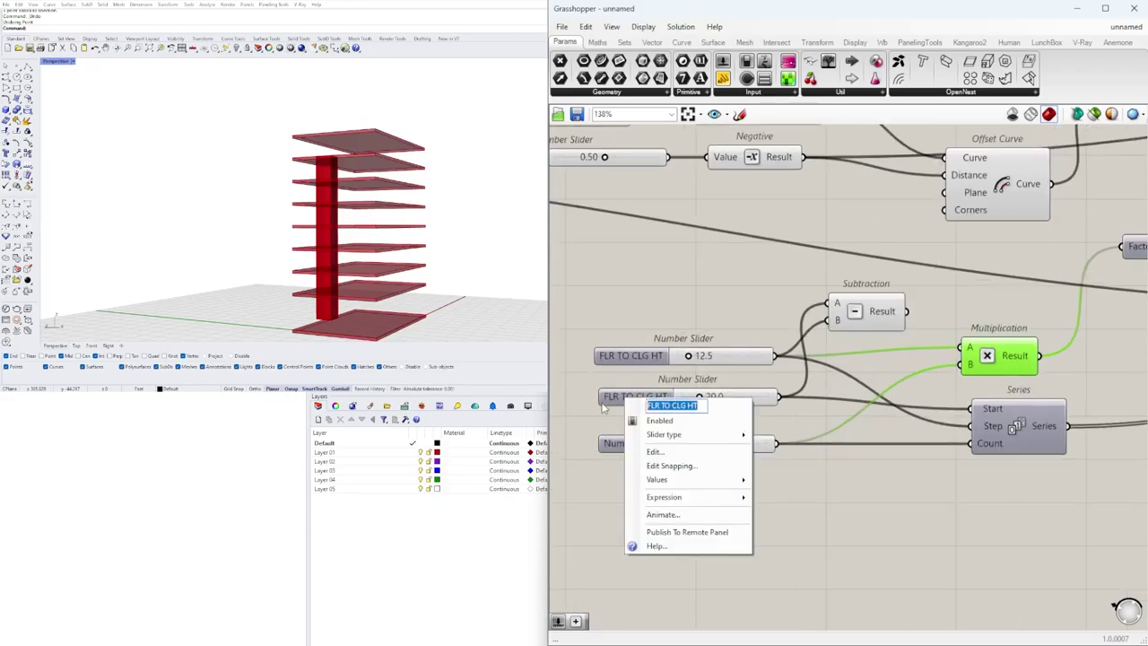
pyautogui.write('FIRST FLOOR HEIGHT')
pyautogui.press('Return')
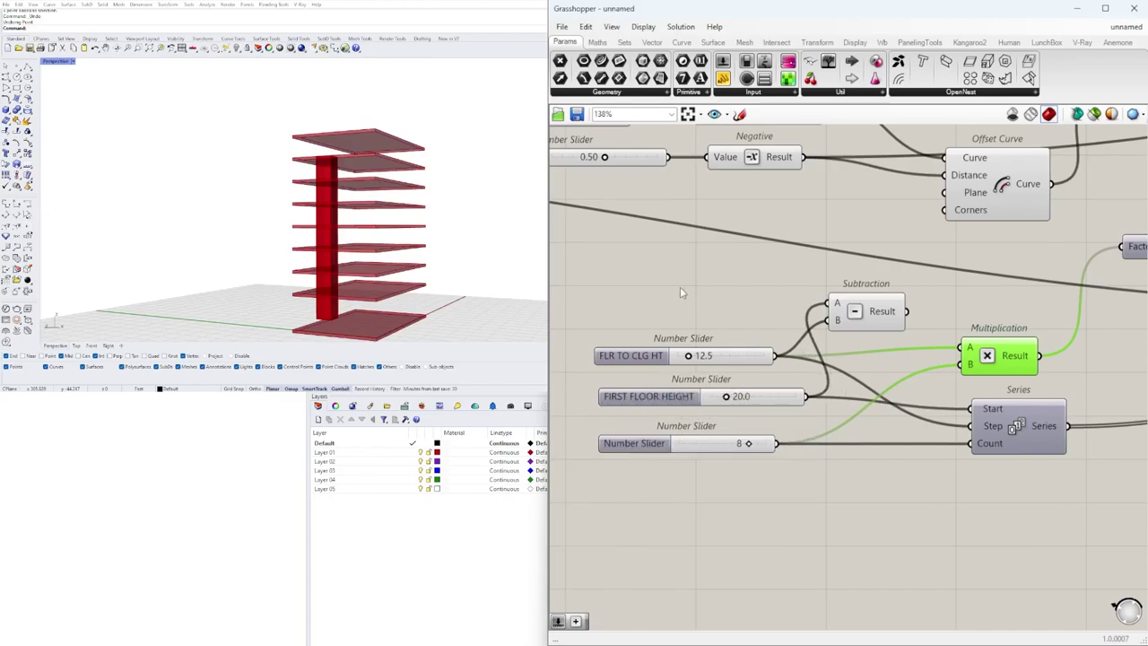
# - Reposition the Subtraction component and left-align the three sliders for floor-to-ceiling height, first floor height and slab count
pyautogui.scroll(-3, 898, 447)
pyautogui.scroll(1, 919, 341)
pyautogui.moveTo(920, 341); pyautogui.dragTo(962, 333)
pyautogui.moveTo(721, 358); pyautogui.dragTo(868, 499)
pyautogui.moveTo(767, 417); pyautogui.dragTo(699, 417)
pyautogui.click(692, 460)
pyautogui.moveTo(692, 460); pyautogui.dragTo(668, 372)
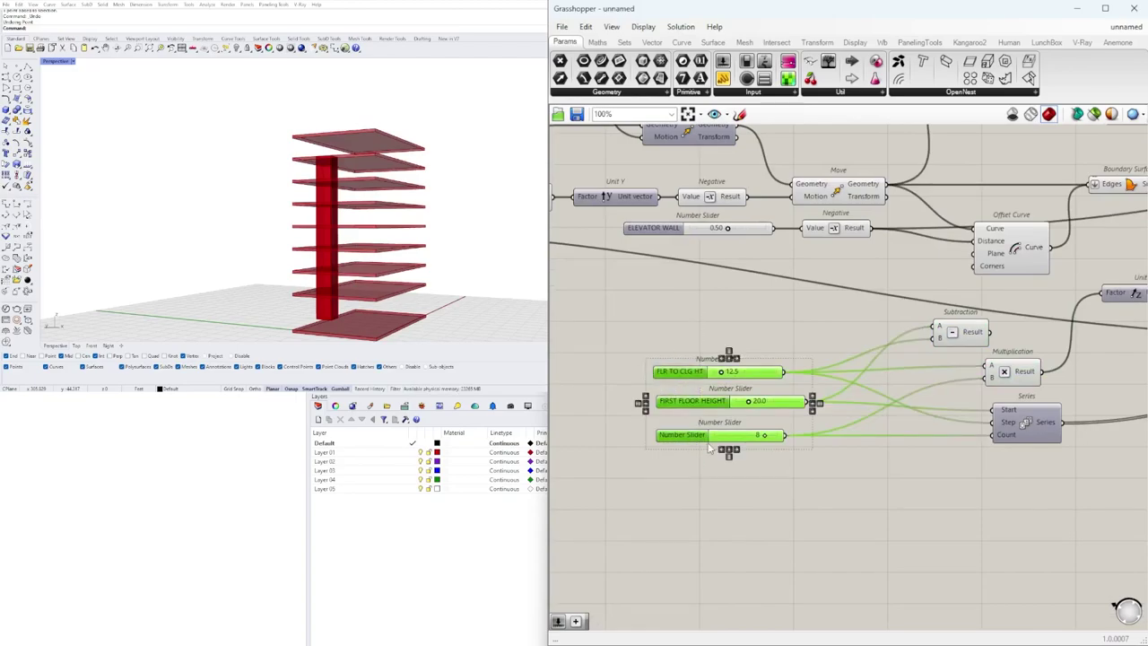
pyautogui.click(644, 471)
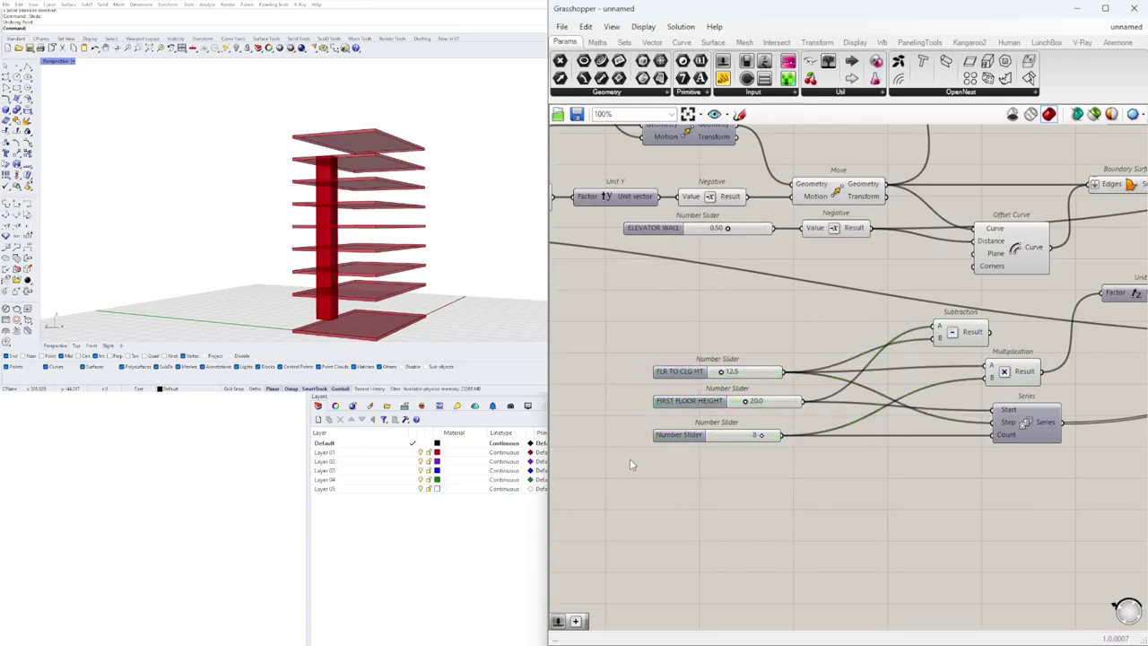
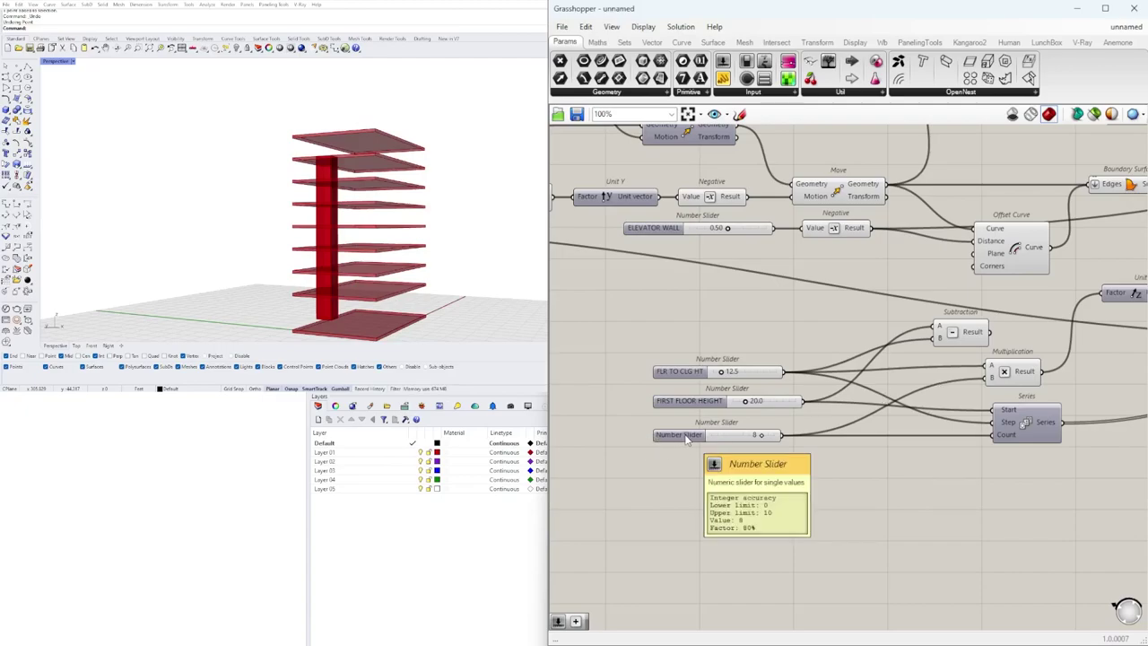
# - Rename the slab count slider to NUMBER OF FLOORS
pyautogui.click(681, 437)
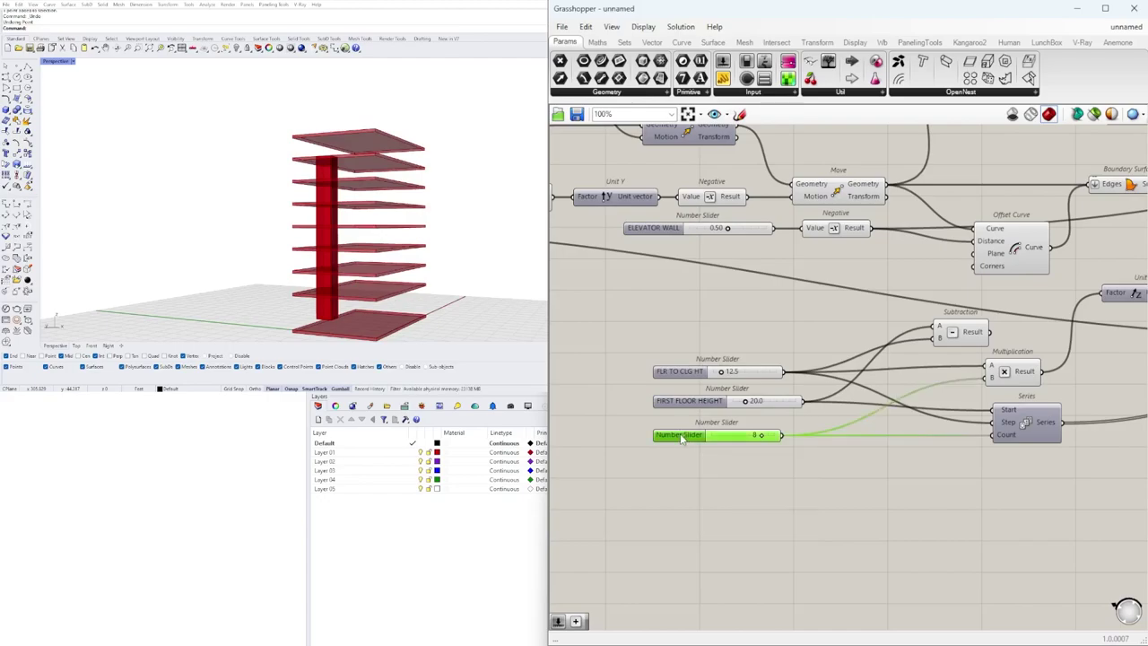
pyautogui.rightClick(695, 437)
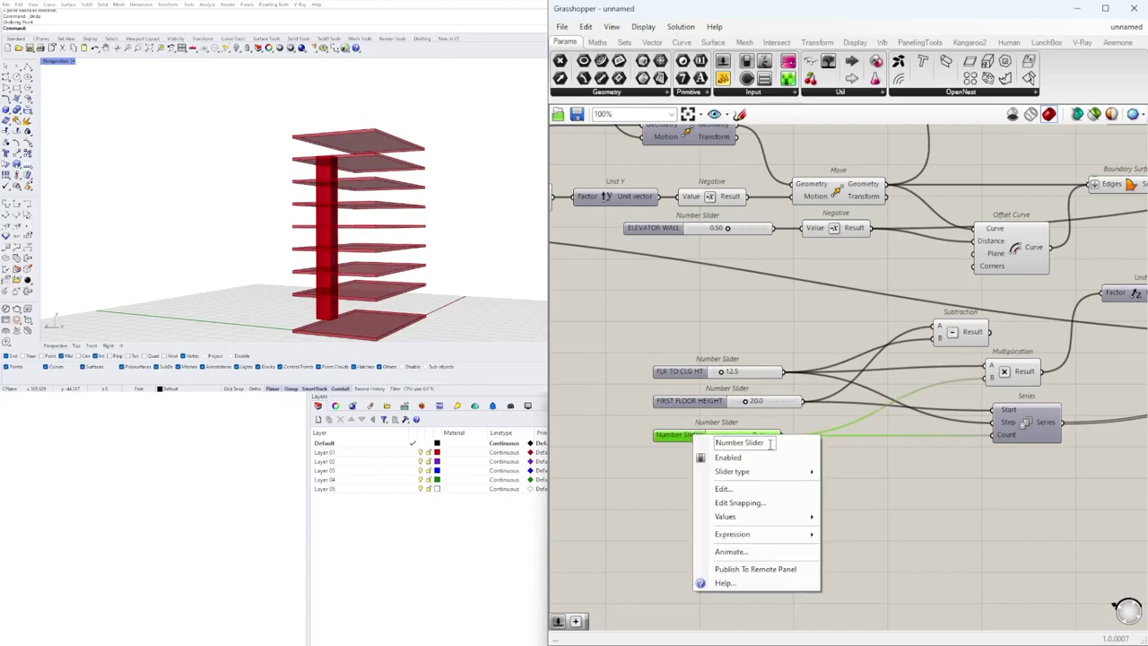
pyautogui.write('NUMBER OF FLOORS')
pyautogui.press('Return')
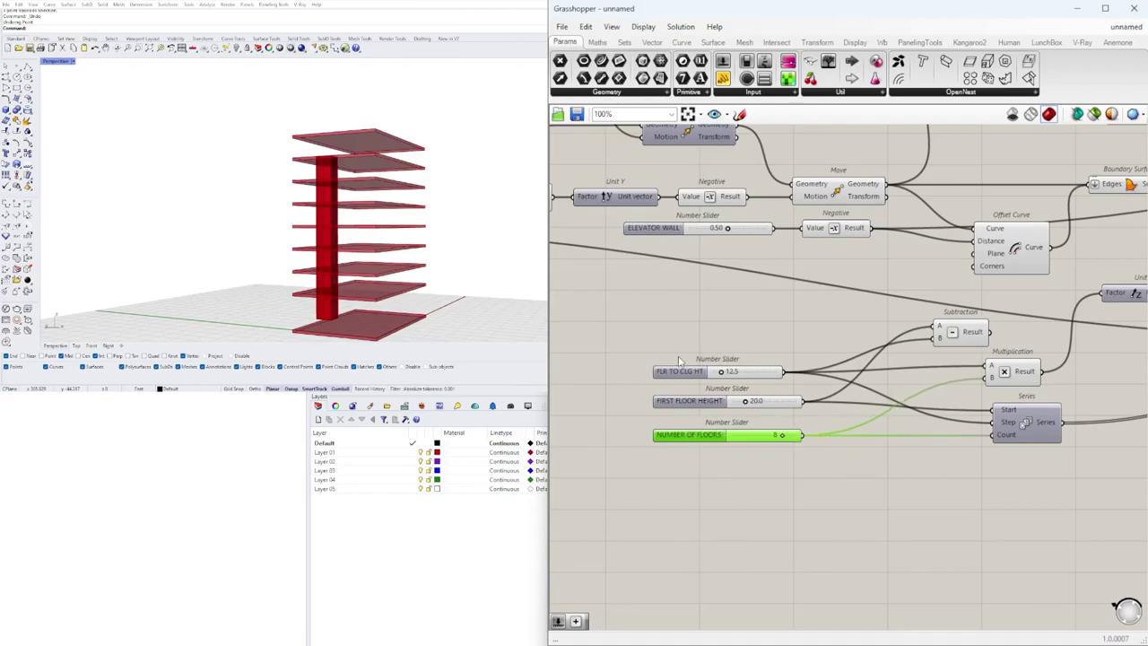
# - Check the Subtraction result and align the Multiplication component directly beneath Subtraction
pyautogui.moveTo(934, 420); pyautogui.dragTo(851, 419, button='right')
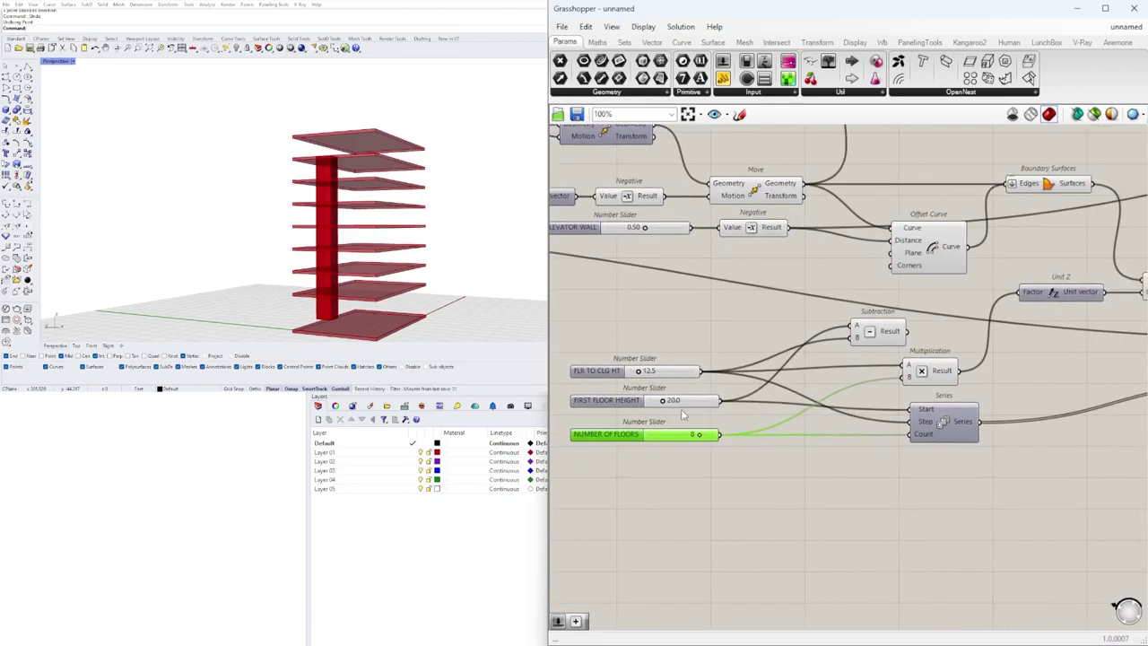
pyautogui.click(686, 403)
pyautogui.scroll(2, 689, 409)
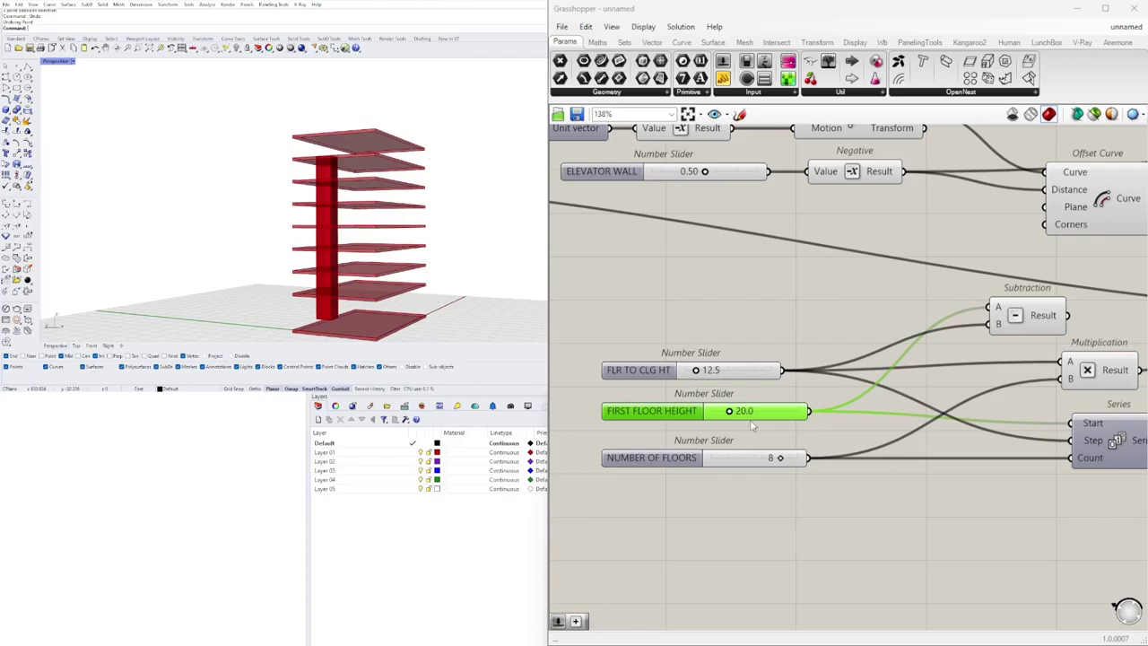
pyautogui.moveTo(1036, 381); pyautogui.dragTo(853, 376, button='right')
pyautogui.click(866, 319)
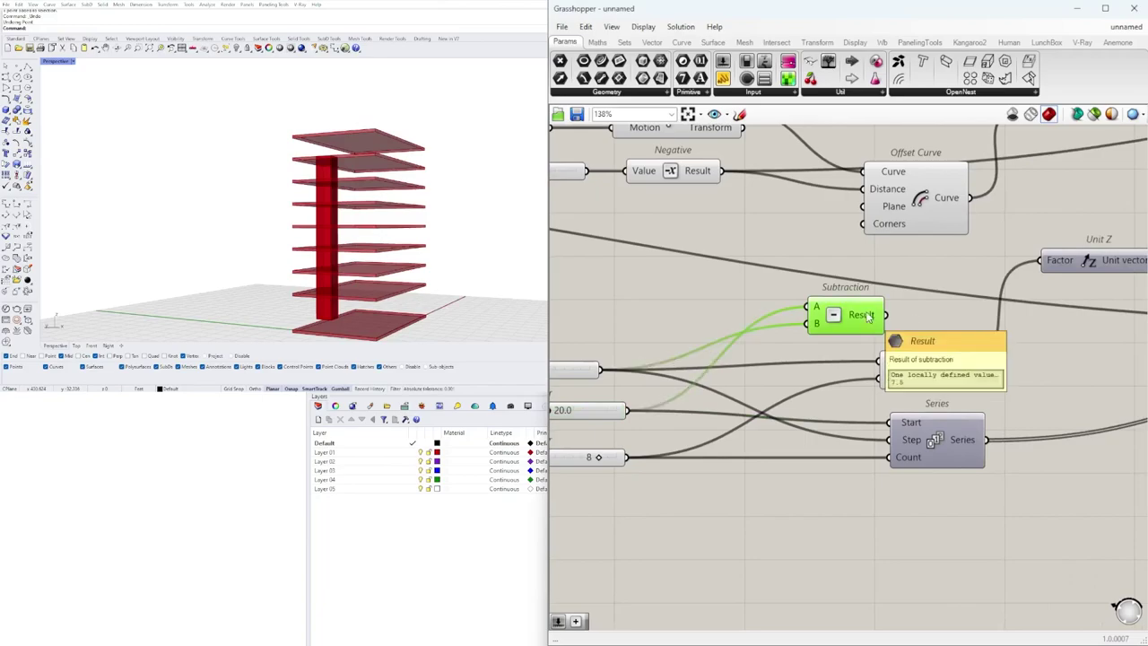
pyautogui.moveTo(905, 326); pyautogui.dragTo(819, 335, button='right')
pyautogui.moveTo(834, 380); pyautogui.dragTo(764, 384)
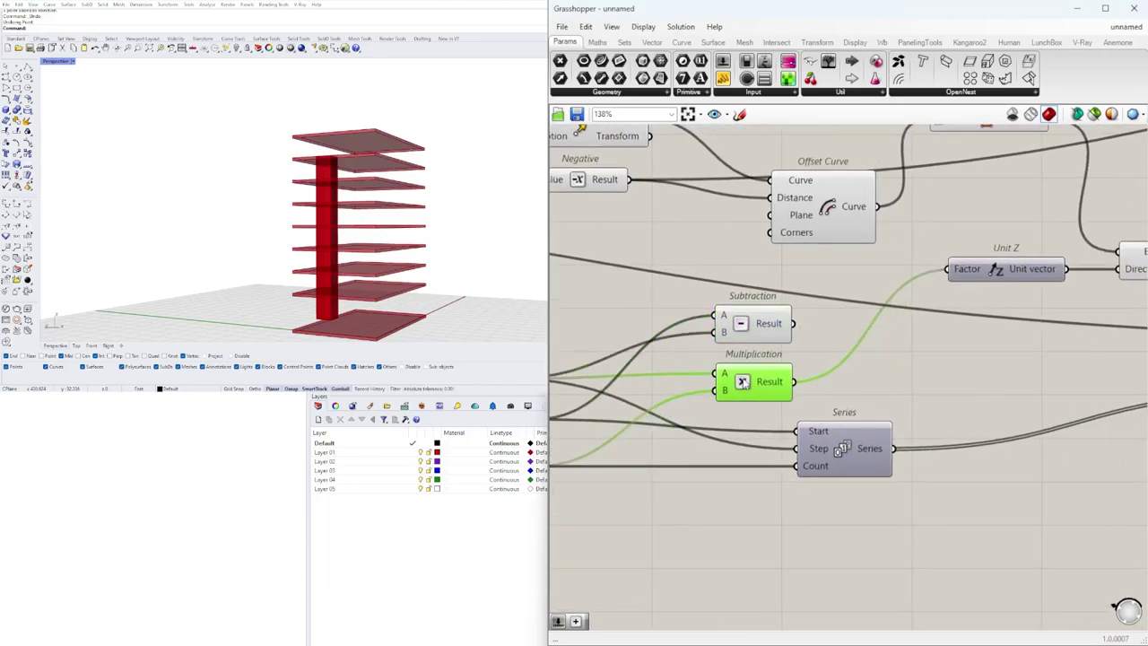
# - Add an Addition component with Subtraction in A and Multiplication in B, and feed its result into the core's Unit Z factor
pyautogui.doubleClick(882, 370)
pyautogui.write('+')
pyautogui.press('Return')
pyautogui.moveTo(794, 323); pyautogui.dragTo(947, 269)
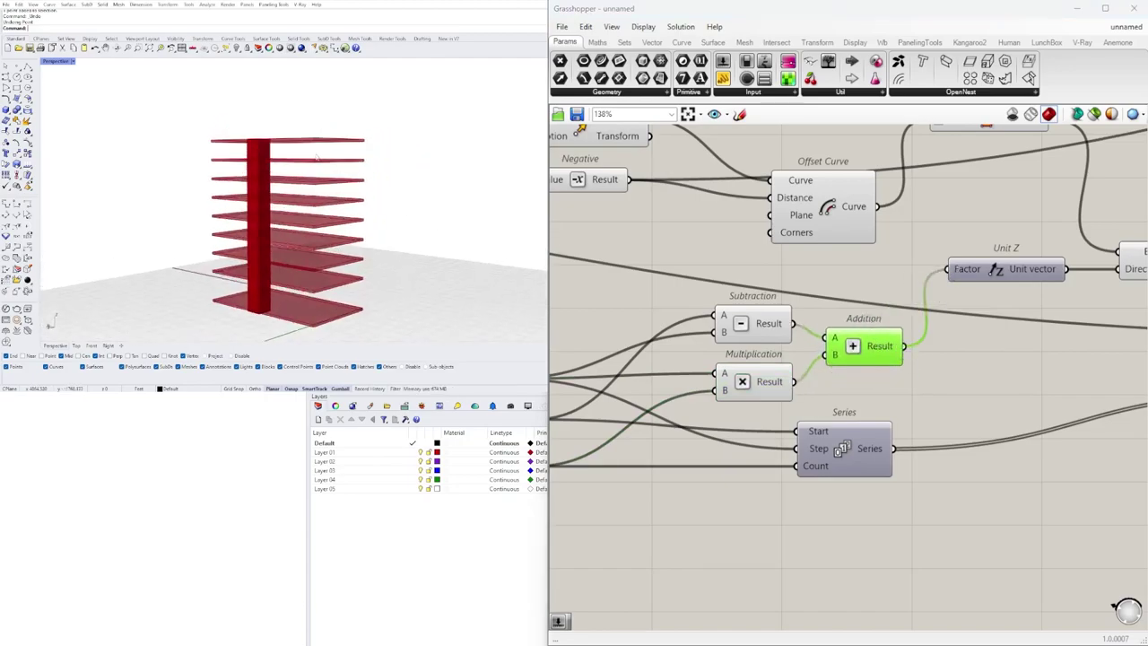
pyautogui.scroll(3, 287, 186)
pyautogui.moveTo(287, 185); pyautogui.dragTo(422, 169, button='right')
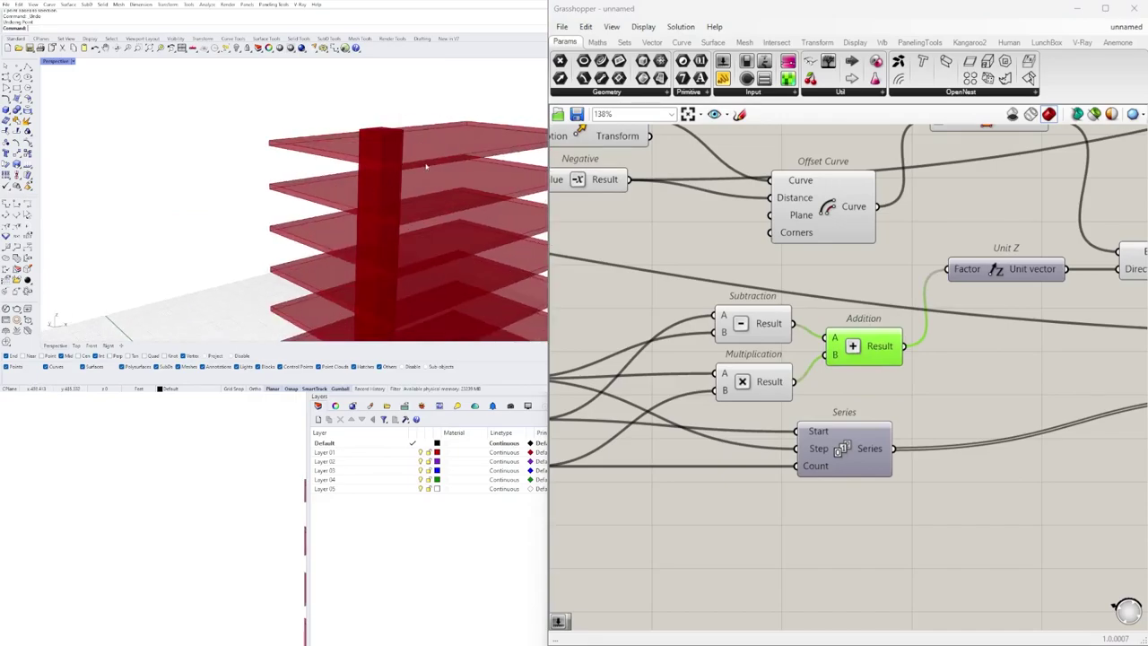
# - Move the core's Extrude component farther from its Unit Z component
pyautogui.scroll(-5, 902, 269)
pyautogui.scroll(5, 969, 299)
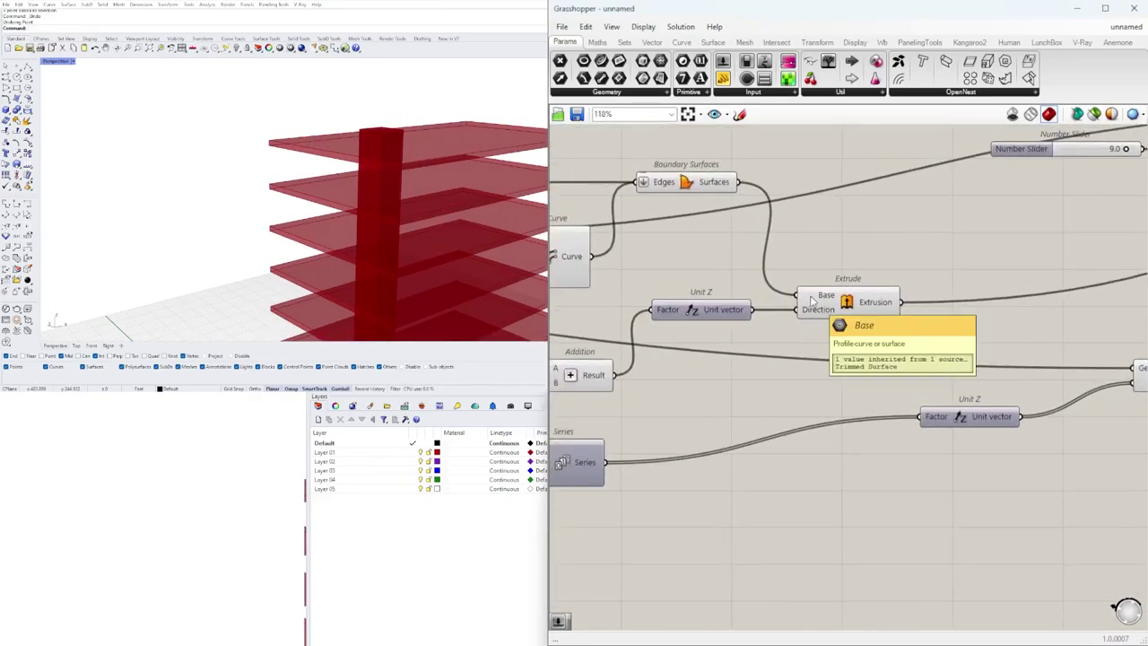
pyautogui.moveTo(812, 301); pyautogui.dragTo(868, 303)
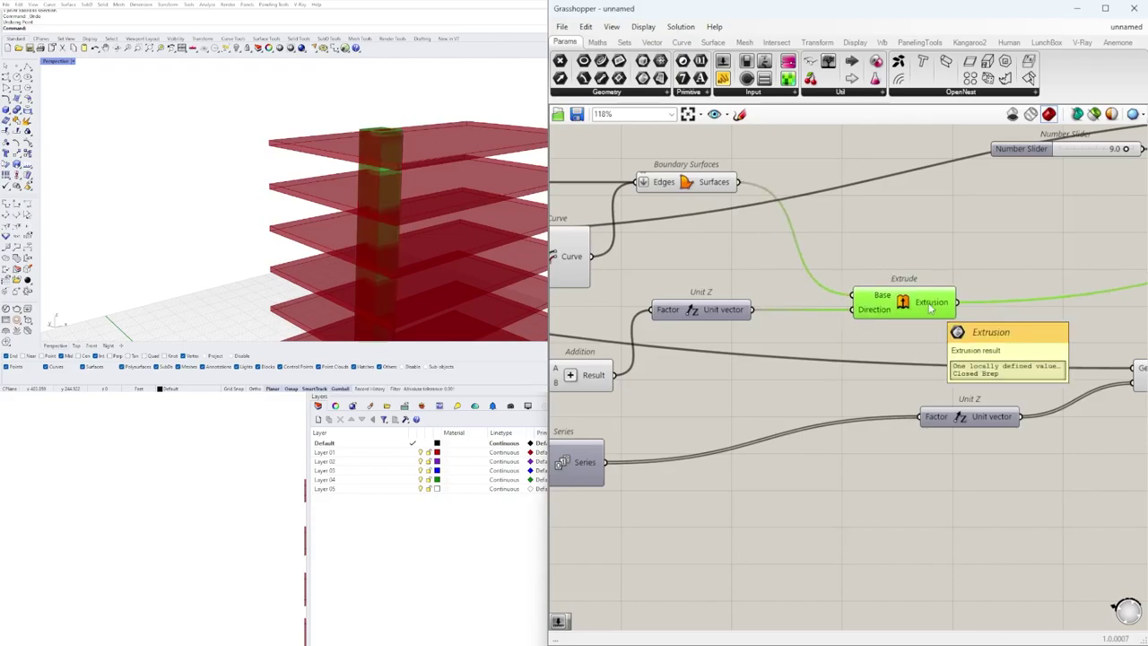
pyautogui.scroll(-3, 930, 308)
# - Delete the component downstream of the core and door extrusions
pyautogui.moveTo(417, 170); pyautogui.dragTo(261, 141, button='right')
pyautogui.scroll(-1, 711, 281)
pyautogui.moveTo(710, 282); pyautogui.dragTo(787, 343, button='right')
pyautogui.scroll(1, 879, 354)
pyautogui.click(921, 280)
pyautogui.moveTo(896, 305); pyautogui.dragTo(673, 325, button='right')
pyautogui.scroll(-1, 950, 328)
pyautogui.moveTo(1094, 311); pyautogui.dragTo(769, 333, button='right')
pyautogui.scroll(3, 886, 268)
pyautogui.click(886, 268)
pyautogui.moveTo(925, 266); pyautogui.dragTo(1069, 252, button='right')
pyautogui.scroll(-1, 1017, 257)
pyautogui.press('Delete')
# - Examine the highlighted door extrusion at the base of the elevator core from several angles
pyautogui.click(916, 211)
pyautogui.moveTo(332, 148); pyautogui.dragTo(231, 185, button='right')
pyautogui.scroll(-7, 242, 190)
pyautogui.scroll(10, 364, 234)
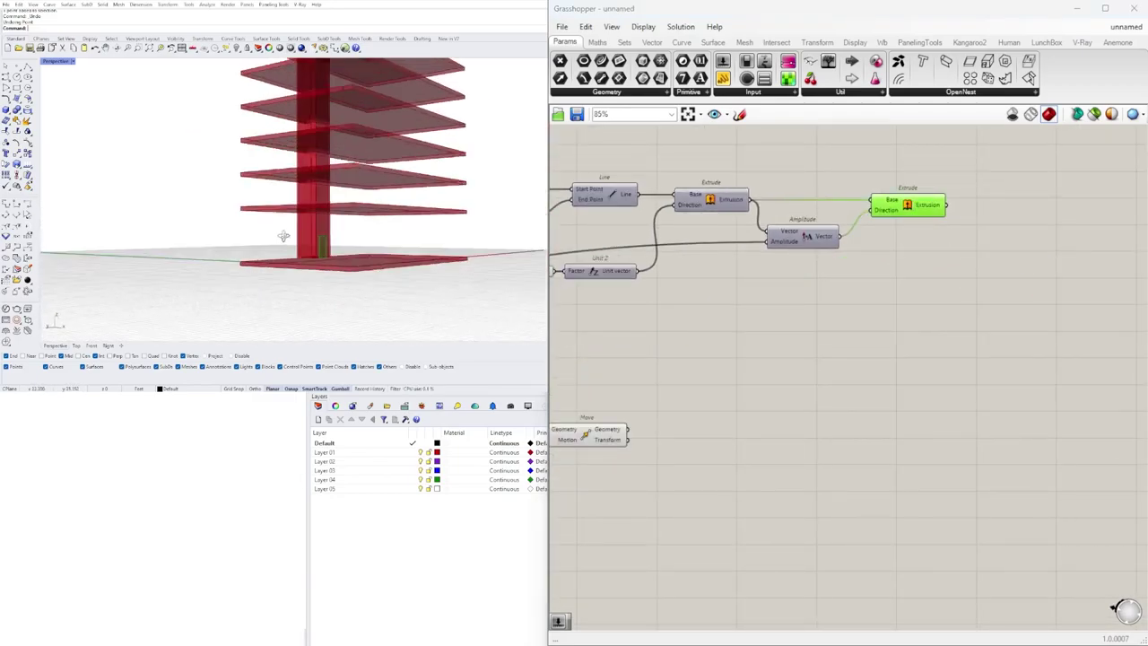
pyautogui.moveTo(254, 258)
pyautogui.mouseDown(button='right')
pyautogui.moveTo(331, 245)
pyautogui.moveTo(269, 255)
pyautogui.mouseUp(button='right')
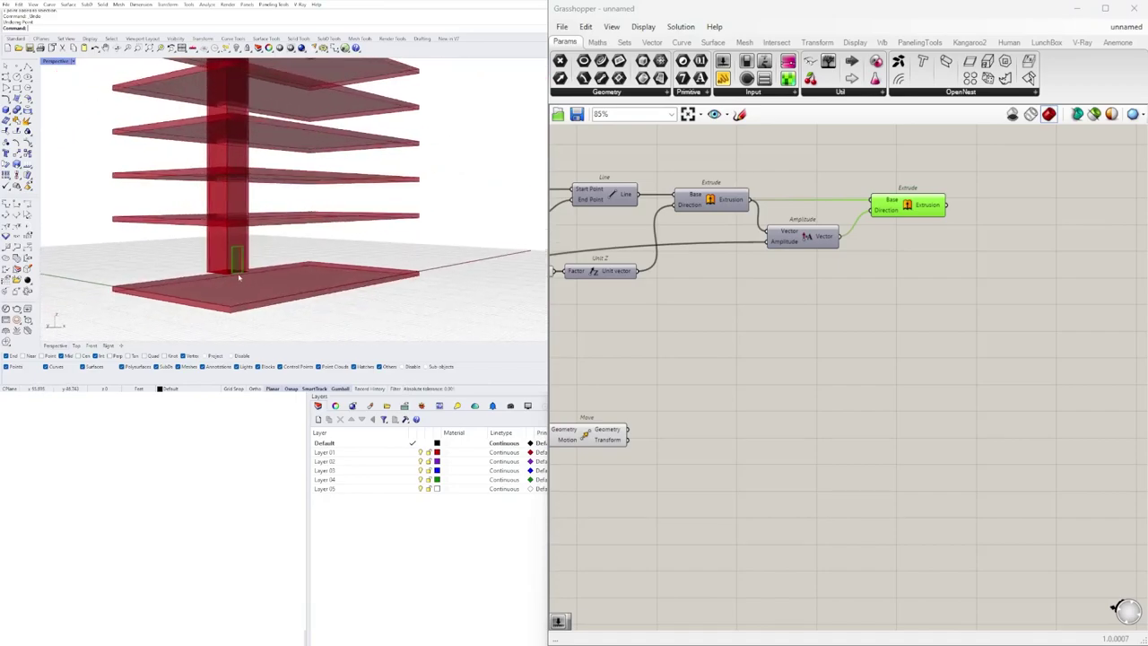
pyautogui.scroll(10, 266, 259)
pyautogui.scroll(-10, 254, 269)
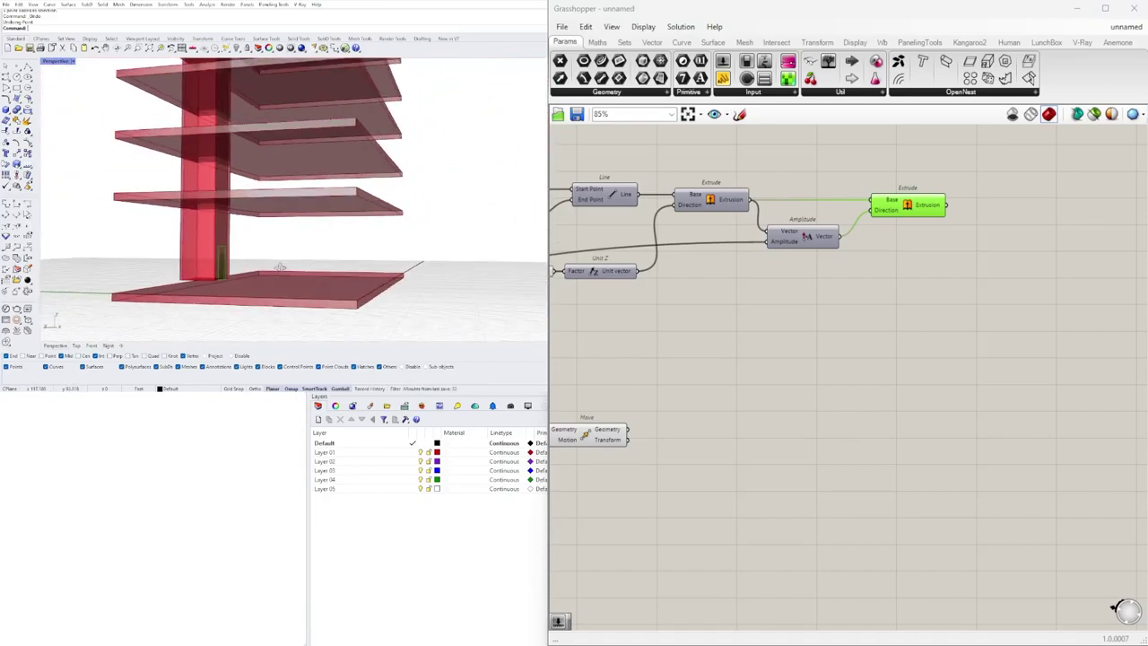
pyautogui.scroll(-5, 251, 264)
pyautogui.keyDown('shift'); pyautogui.moveTo(256, 269); pyautogui.dragTo(252, 310, button='right'); pyautogui.keyUp('shift')
pyautogui.moveTo(244, 171); pyautogui.dragTo(253, 126, button='right')
# - Duplicate the slabs' Move component just above the original
pyautogui.moveTo(706, 396); pyautogui.dragTo(967, 355, button='right')
pyautogui.scroll(-2, 976, 334)
pyautogui.moveTo(858, 346); pyautogui.dragTo(1076, 359, button='right')
pyautogui.moveTo(759, 426); pyautogui.dragTo(634, 416, button='right')
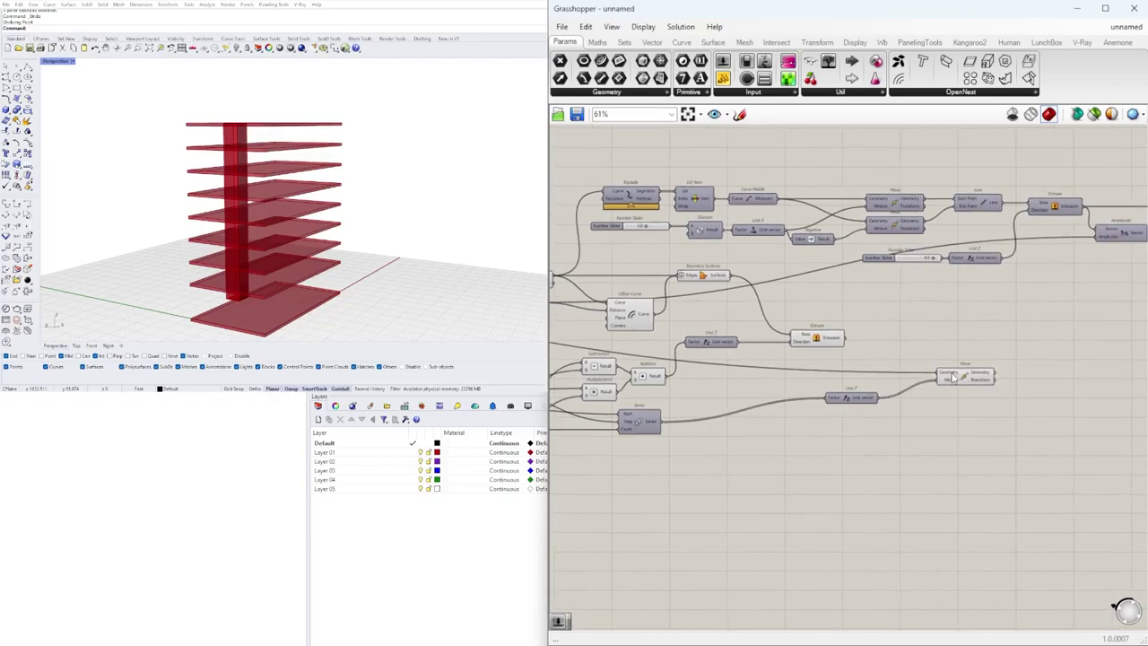
pyautogui.click(966, 377)
pyautogui.moveTo(937, 387); pyautogui.dragTo(811, 402, button='right')
pyautogui.scroll(2, 814, 402)
pyautogui.keyDown('alt'); pyautogui.moveTo(815, 384); pyautogui.dragTo(817, 352); pyautogui.keyUp('alt')
# - Reposition the two Move components beyond the door extrusion and connect that extrusion to the Geometry input of the upper Move
pyautogui.click(631, 348)
pyautogui.moveTo(972, 490); pyautogui.dragTo(831, 353)
pyautogui.moveTo(835, 361); pyautogui.dragTo(711, 356, button='right')
pyautogui.moveTo(712, 355); pyautogui.dragTo(1114, 356)
pyautogui.moveTo(1026, 297); pyautogui.dragTo(703, 313, button='right')
pyautogui.moveTo(933, 468); pyautogui.dragTo(874, 371)
pyautogui.click(873, 329)
pyautogui.moveTo(752, 177); pyautogui.dragTo(849, 356)
pyautogui.click(899, 381)
pyautogui.moveTo(394, 219); pyautogui.dragTo(289, 109, button='right')
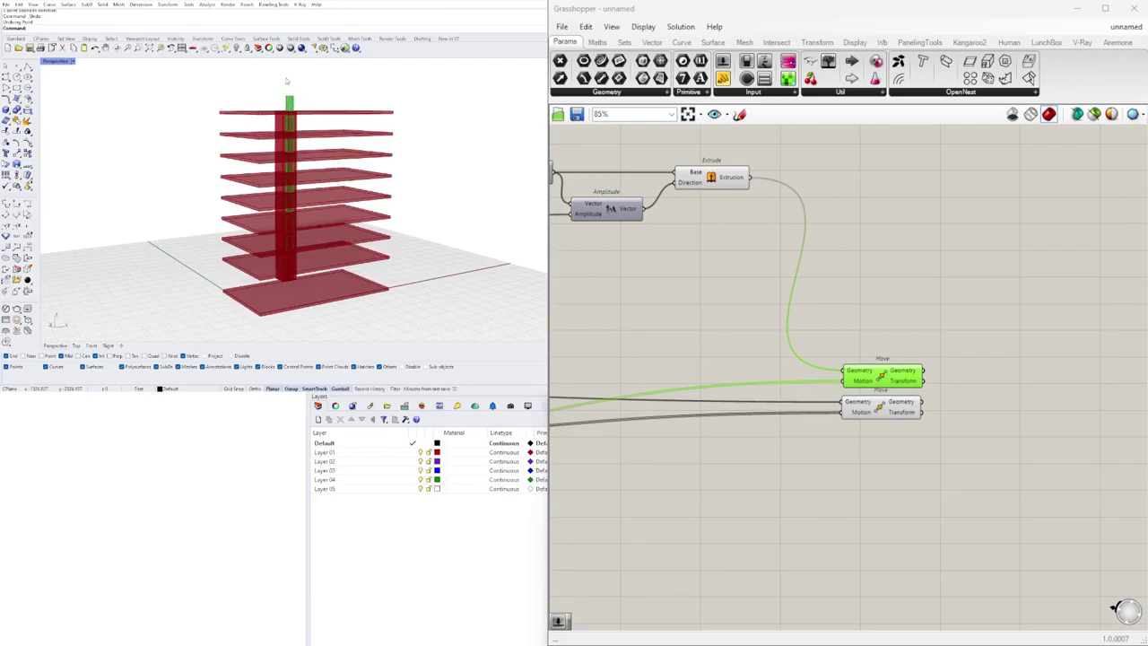
pyautogui.moveTo(285, 84)
pyautogui.mouseDown(button='right')
pyautogui.moveTo(325, 97)
pyautogui.moveTo(300, 95)
pyautogui.mouseUp(button='right')
# - Check the core's Extrude component and move its Unit Z component down beside the Addition result
pyautogui.scroll(-3, 787, 282)
pyautogui.moveTo(656, 307); pyautogui.dragTo(993, 316, button='right')
pyautogui.moveTo(616, 393); pyautogui.dragTo(892, 395, button='right')
pyautogui.scroll(5, 891, 395)
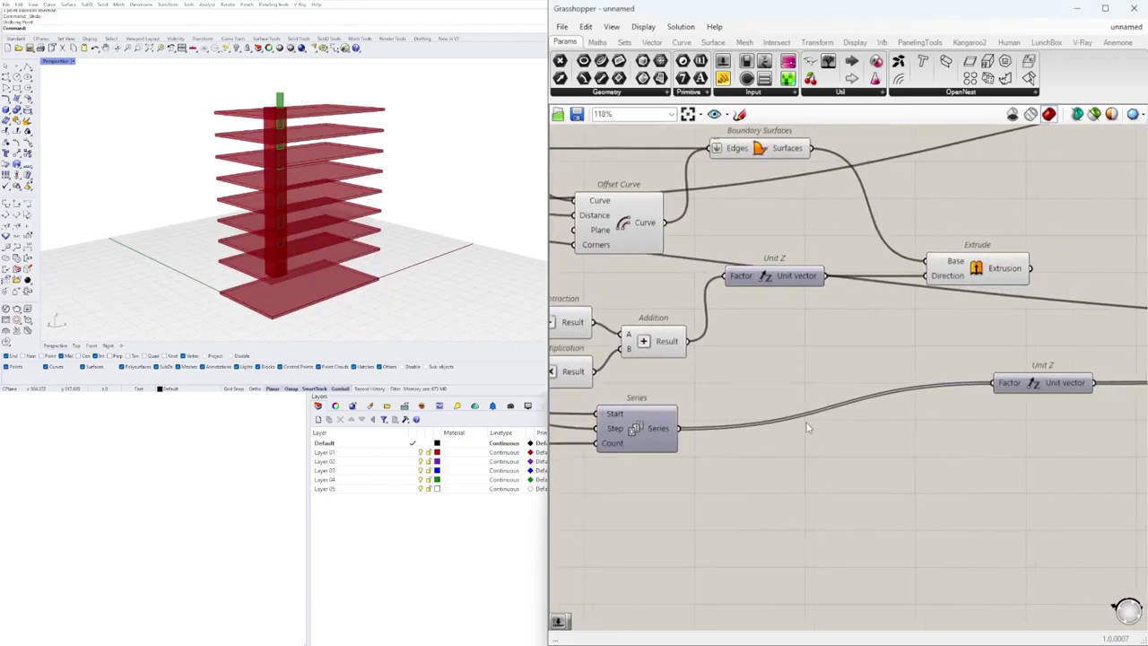
pyautogui.click(958, 284)
pyautogui.scroll(3, 857, 309)
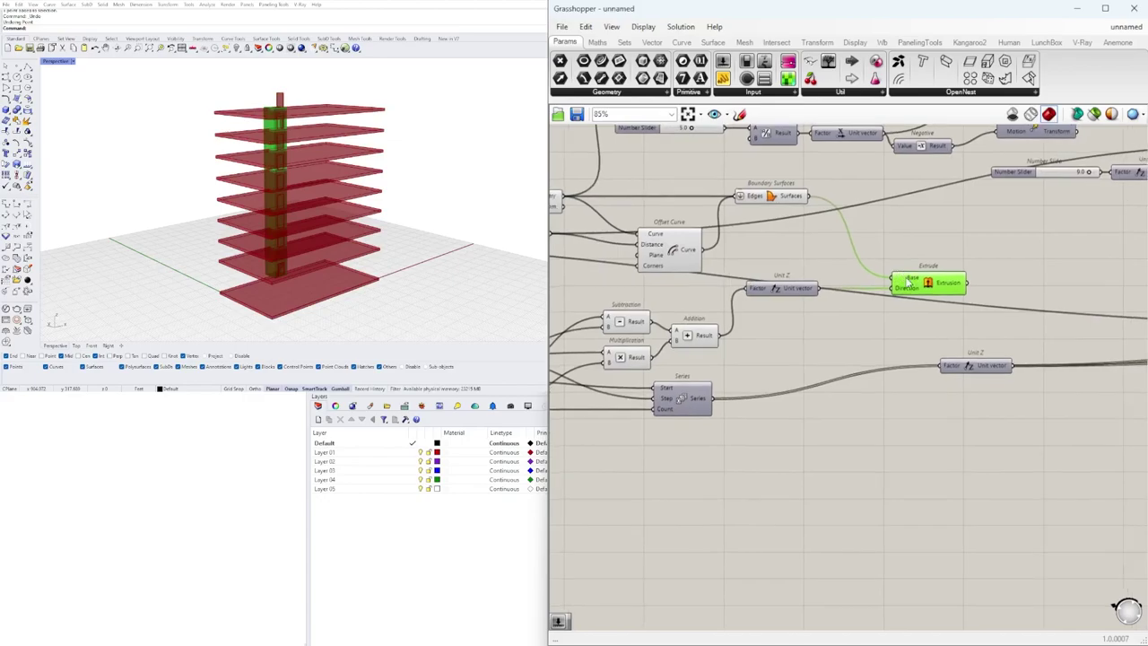
pyautogui.click(856, 305)
pyautogui.moveTo(856, 307); pyautogui.dragTo(867, 367)
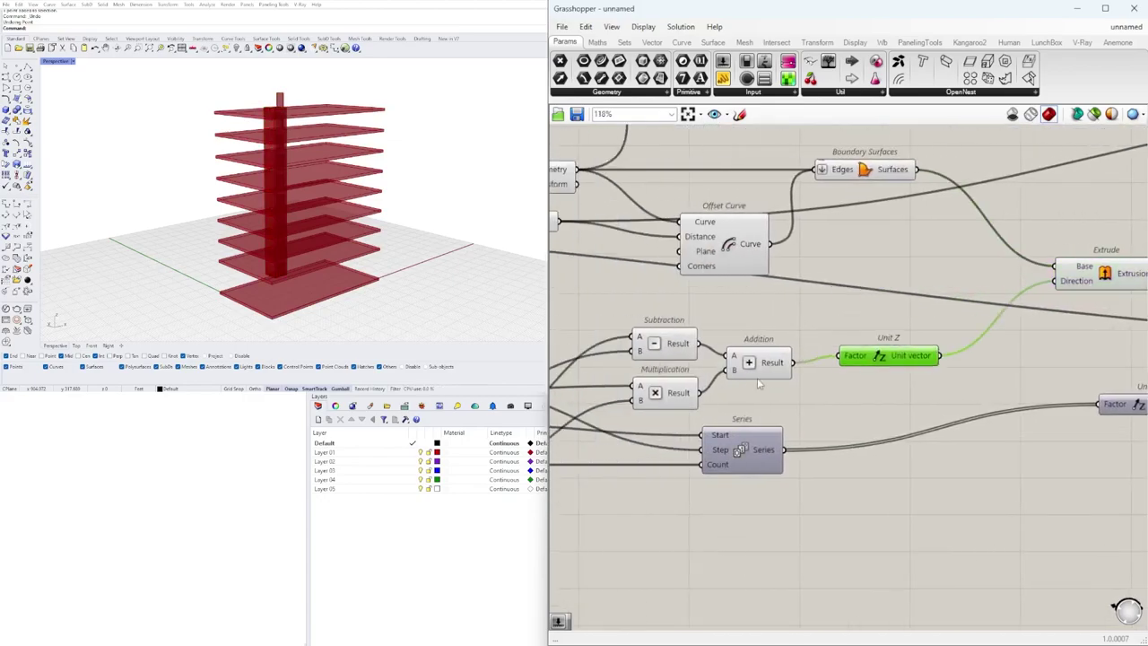
# - Check the Multiplication inputs and raise the Addition component to line up with the Subtraction result
pyautogui.moveTo(681, 394); pyautogui.dragTo(856, 384, button='right')
pyautogui.click(843, 386)
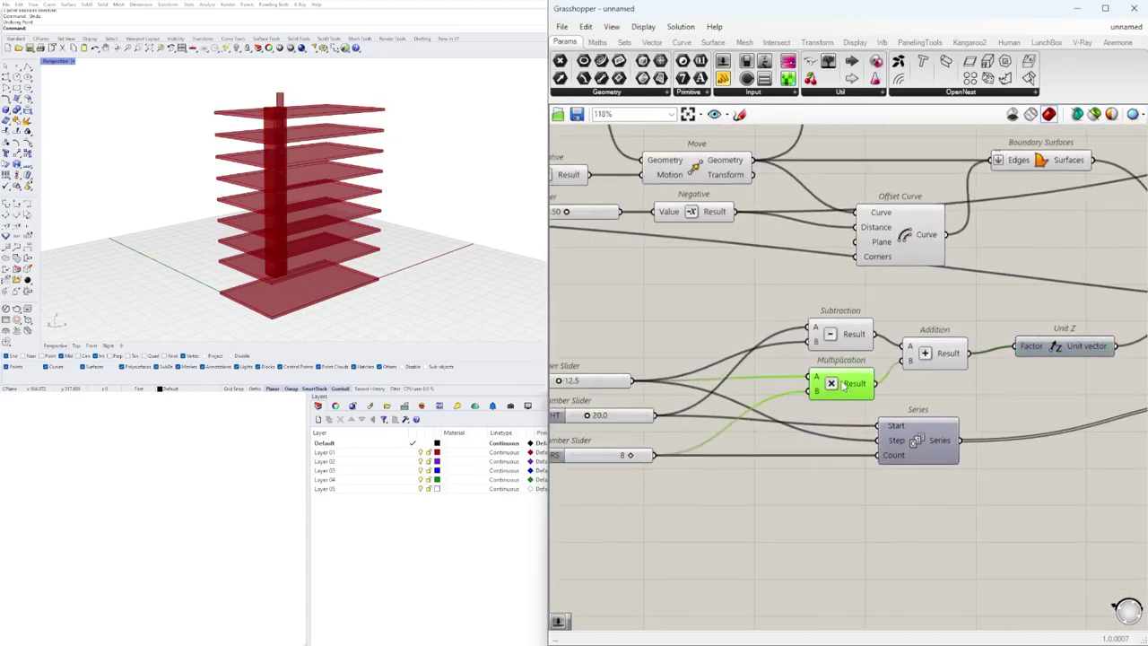
pyautogui.moveTo(956, 368); pyautogui.dragTo(906, 359, button='right')
pyautogui.scroll(1, 899, 350)
pyautogui.moveTo(899, 348); pyautogui.dragTo(915, 334)
pyautogui.click(893, 381)
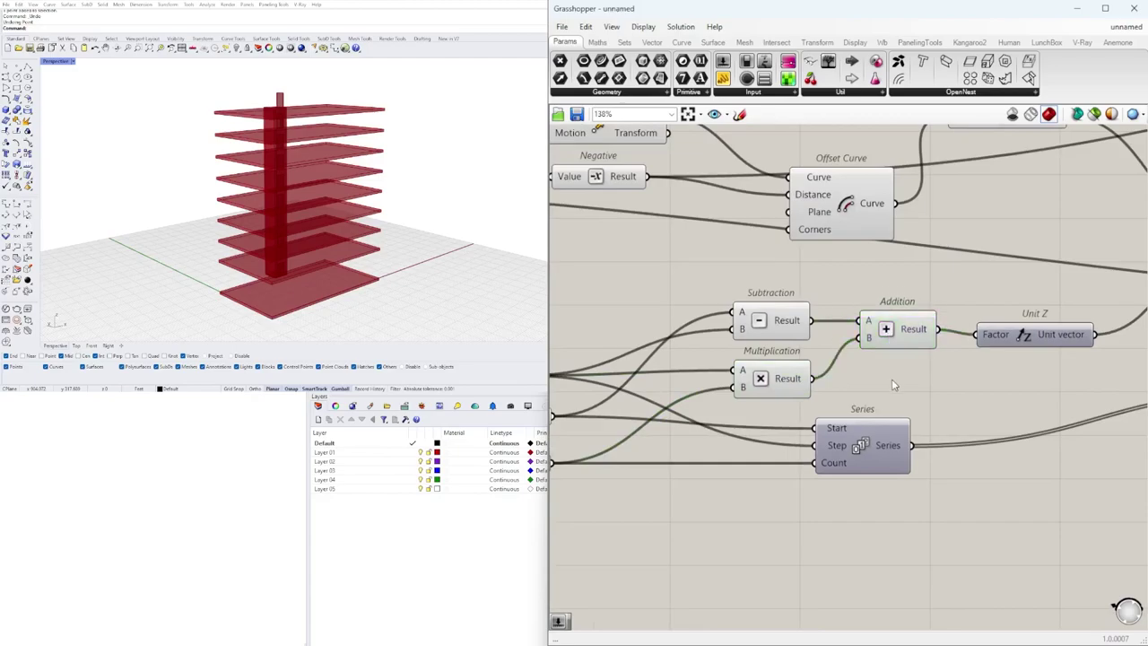
# - Add a second Addition component below the first, moving Series down and the core's Unit Z aside to make room
pyautogui.doubleClick(893, 383)
pyautogui.press('Escape')
pyautogui.scroll(-6, 840, 399)
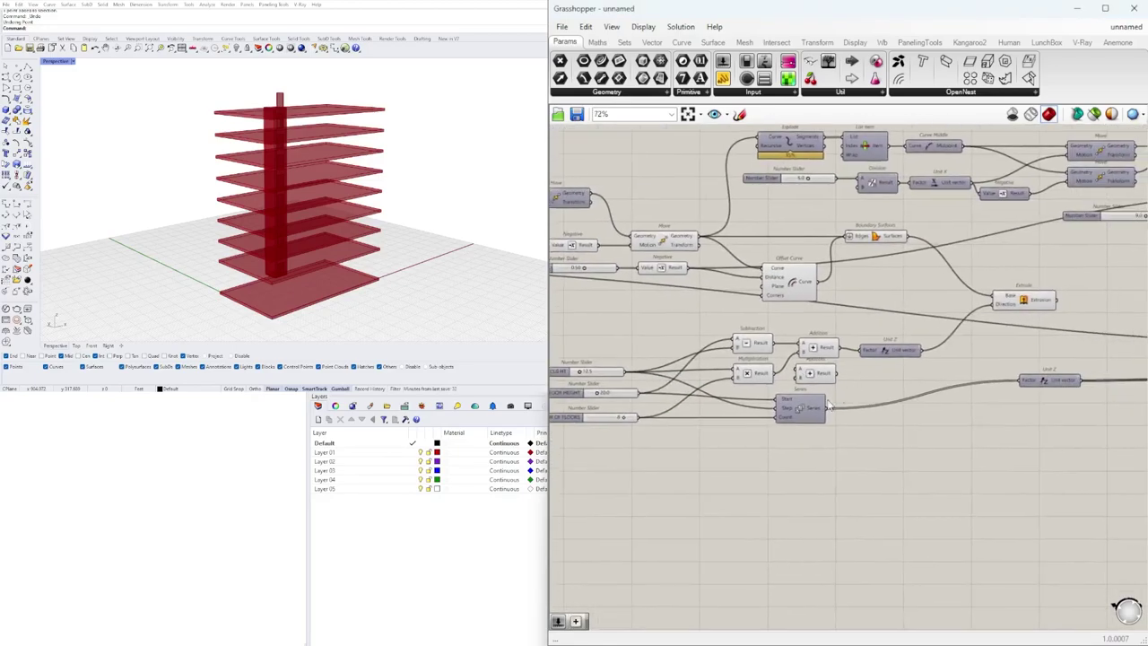
pyautogui.moveTo(801, 408); pyautogui.dragTo(810, 443)
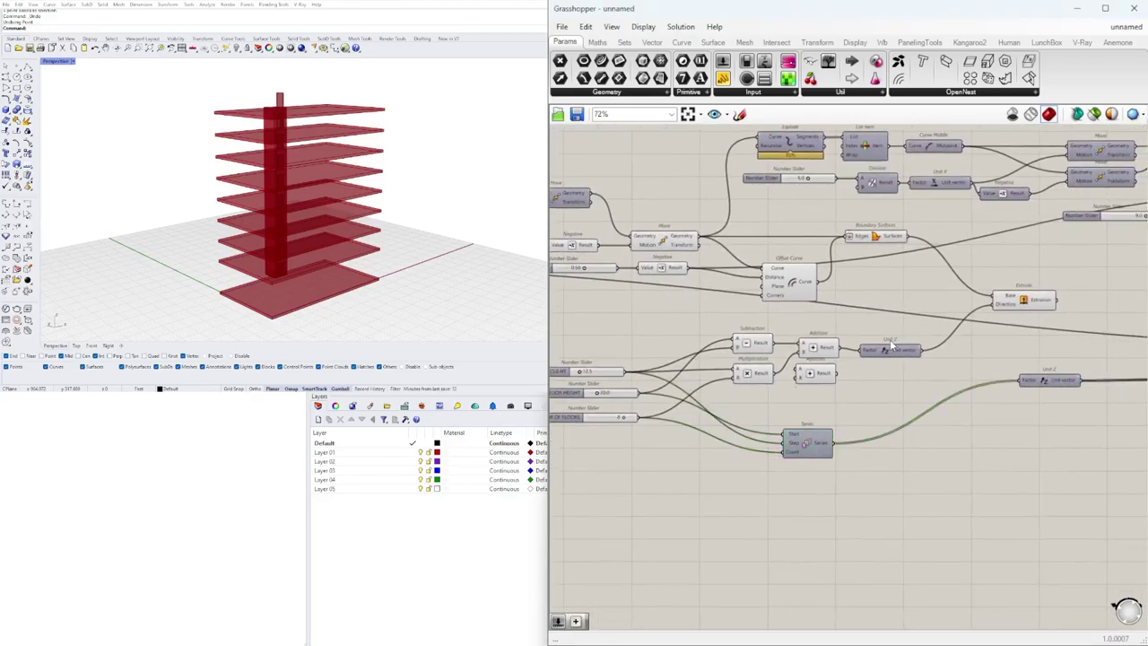
pyautogui.moveTo(879, 357); pyautogui.dragTo(897, 349)
pyautogui.moveTo(816, 373); pyautogui.dragTo(868, 379)
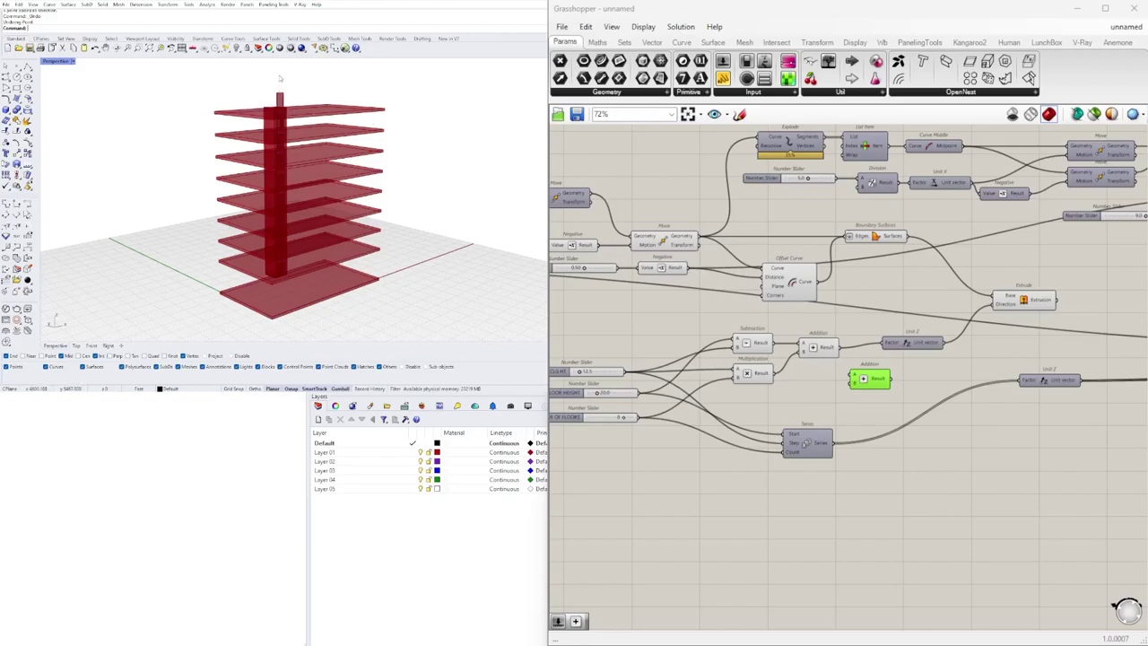
# - Connect the first Addition's result to A and the FLR TO CLG HT slider to B of the second Addition
pyautogui.moveTo(753, 360); pyautogui.dragTo(701, 315, button='right')
pyautogui.scroll(2, 784, 363)
pyautogui.scroll(1, 653, 313)
pyautogui.scroll(-1, 653, 314)
pyautogui.moveTo(717, 312); pyautogui.dragTo(1029, 327)
pyautogui.scroll(2, 843, 278)
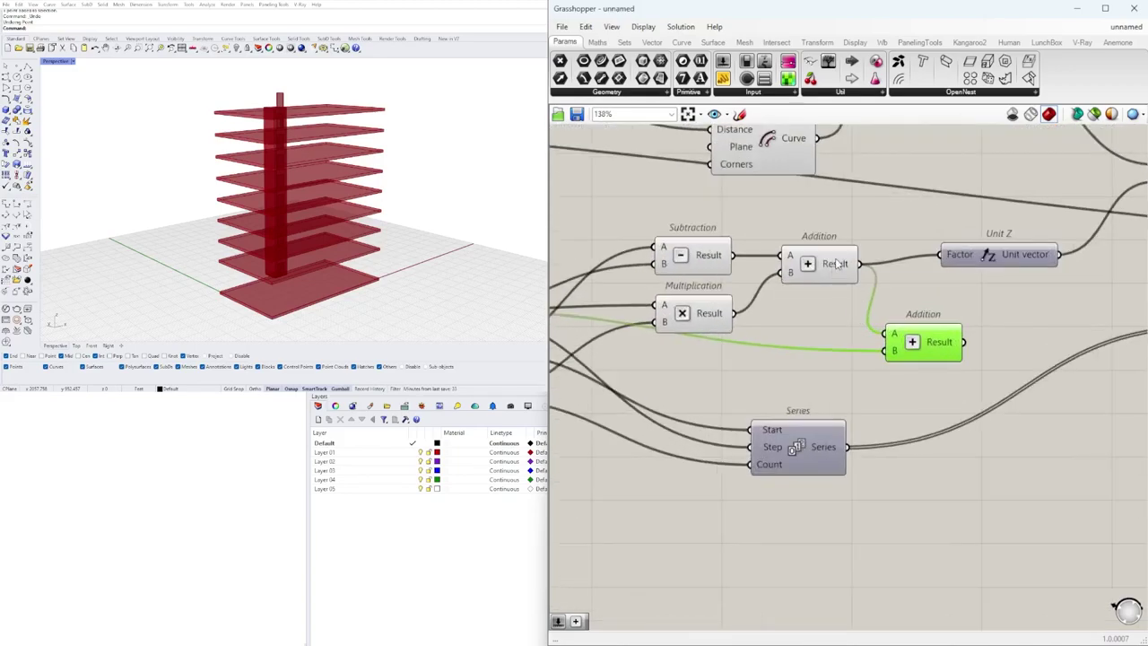
# - Feed the second Addition's result into the core's Unit Z factor and arrange both components neatly in line
pyautogui.moveTo(928, 342); pyautogui.dragTo(916, 304)
pyautogui.moveTo(1002, 295); pyautogui.dragTo(825, 295, button='right')
pyautogui.moveTo(841, 256); pyautogui.dragTo(911, 266)
pyautogui.moveTo(777, 301); pyautogui.dragTo(838, 278)
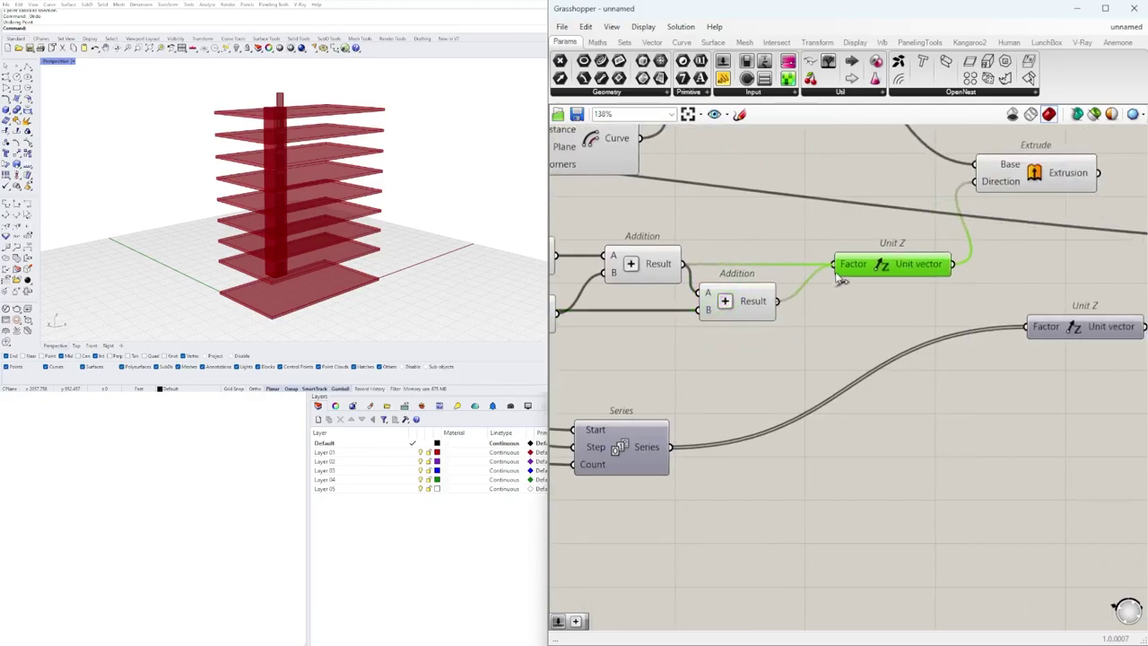
pyautogui.moveTo(751, 301); pyautogui.dragTo(764, 301)
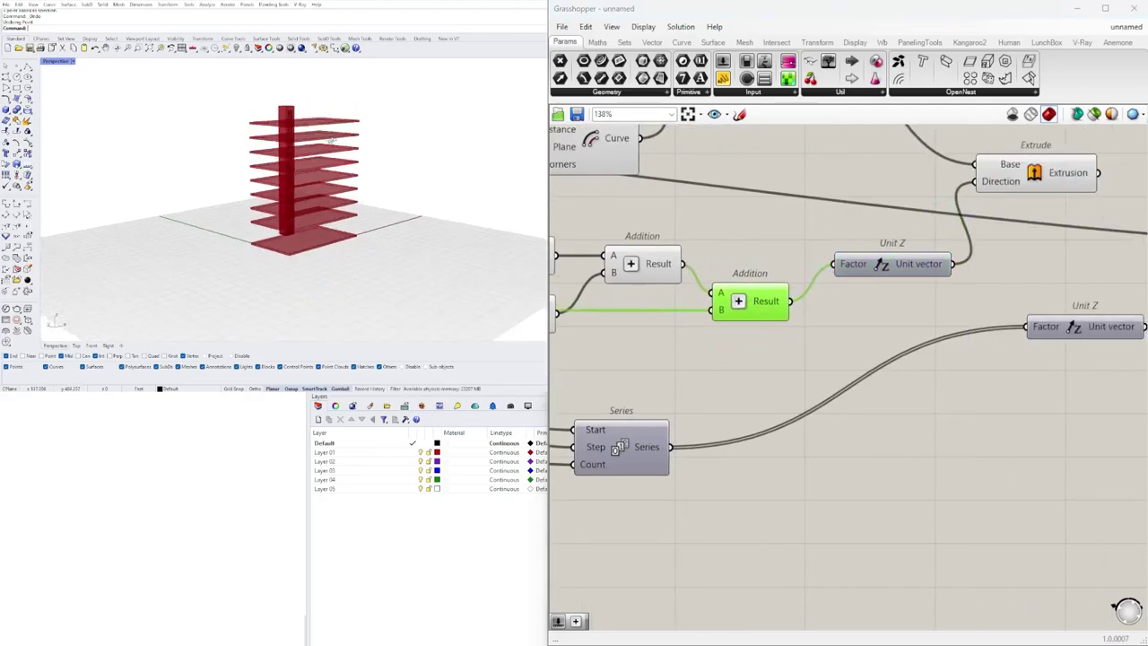
# - Examine the extended core's height above the top slab and the Addition chain that drives it
pyautogui.scroll(5, 327, 142)
pyautogui.moveTo(291, 114); pyautogui.dragTo(265, 113, button='right')
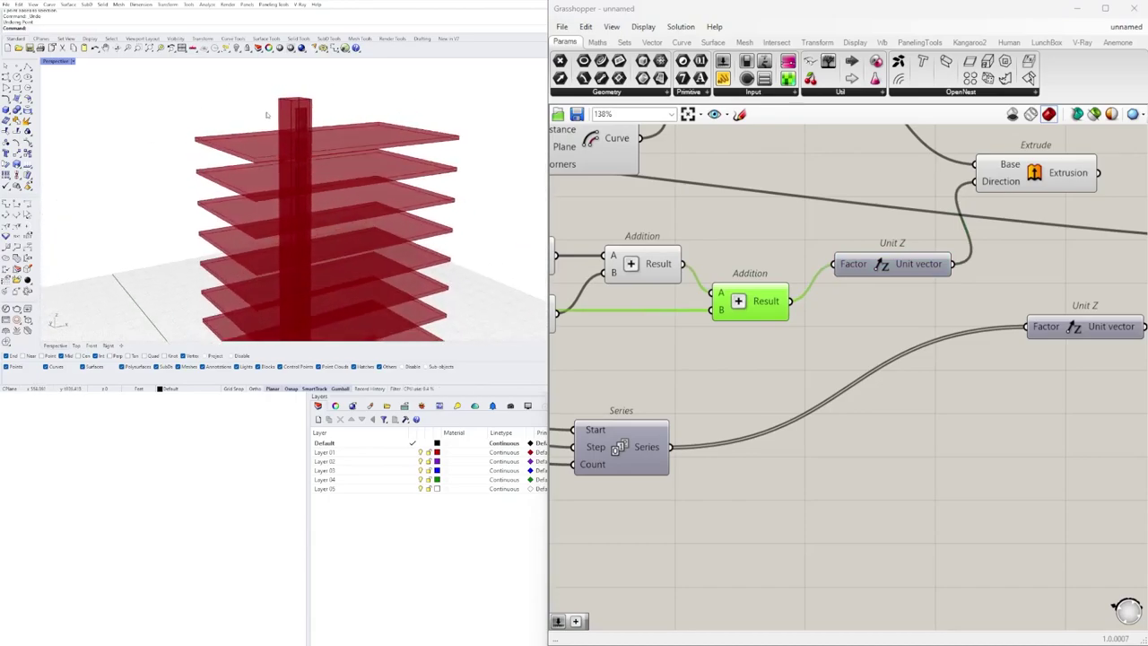
pyautogui.scroll(-6, 264, 113)
pyautogui.moveTo(313, 149); pyautogui.dragTo(372, 147, button='right')
pyautogui.scroll(-2, 748, 332)
pyautogui.moveTo(748, 332); pyautogui.dragTo(928, 337, button='right')
pyautogui.scroll(1, 942, 336)
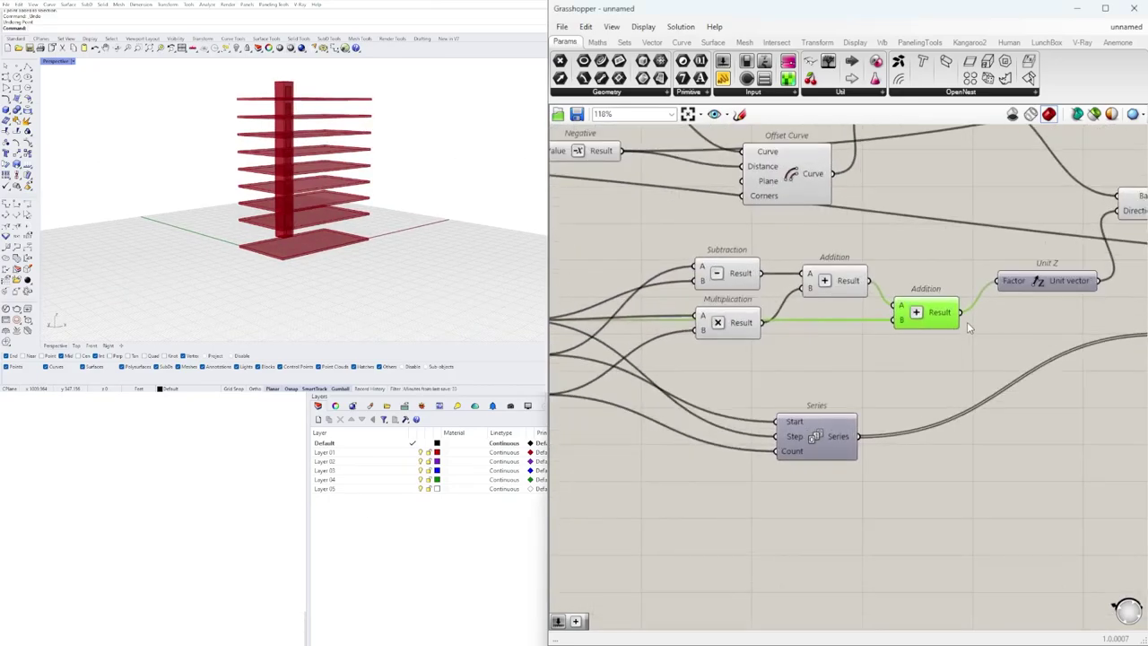
pyautogui.moveTo(309, 106)
pyautogui.mouseDown(button='right')
pyautogui.moveTo(294, 158)
pyautogui.moveTo(302, 103)
pyautogui.mouseUp(button='right')
pyautogui.keyDown('shift'); pyautogui.moveTo(302, 103); pyautogui.dragTo(285, 137, button='right'); pyautogui.keyUp('shift')
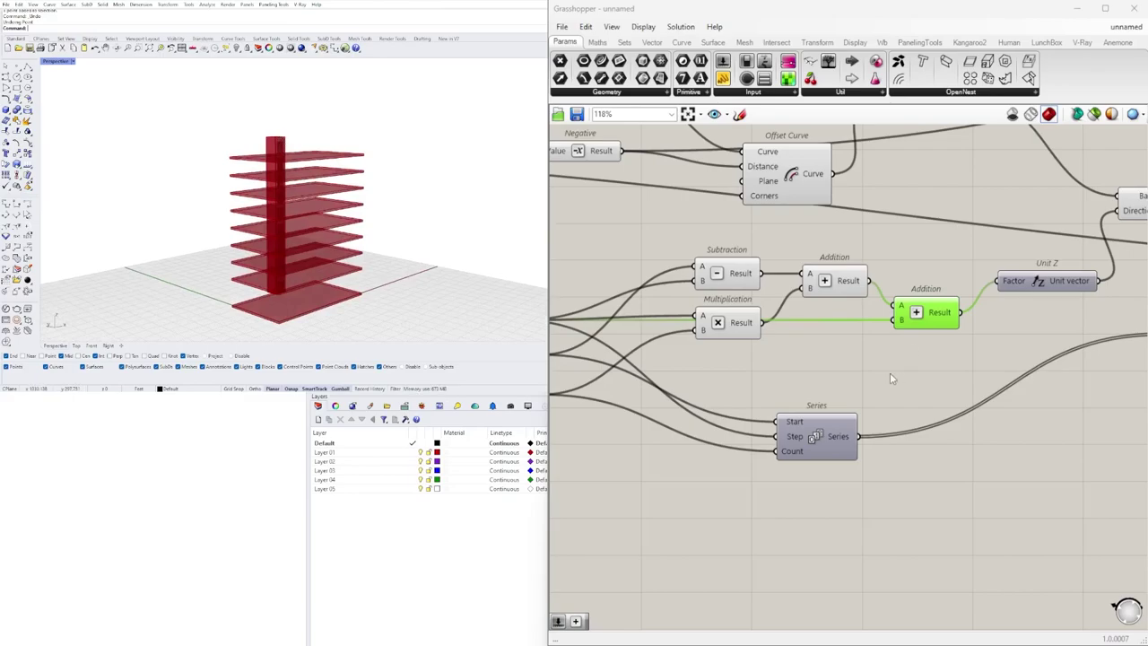
pyautogui.scroll(1, 906, 346)
pyautogui.click(1012, 336)
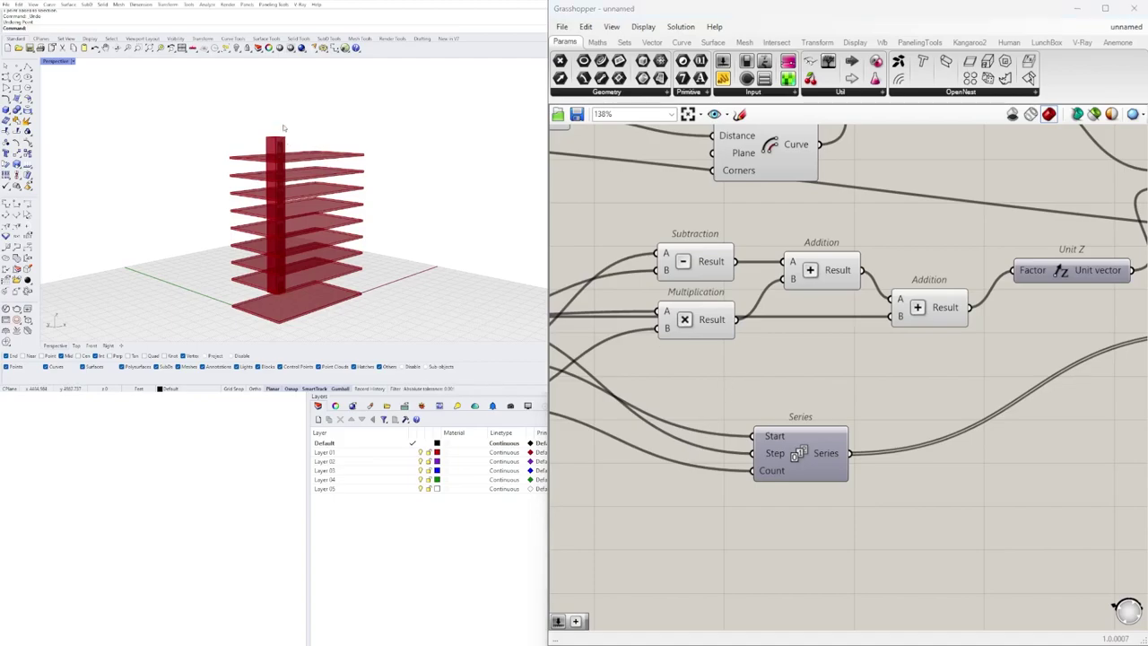
pyautogui.scroll(-3, 941, 421)
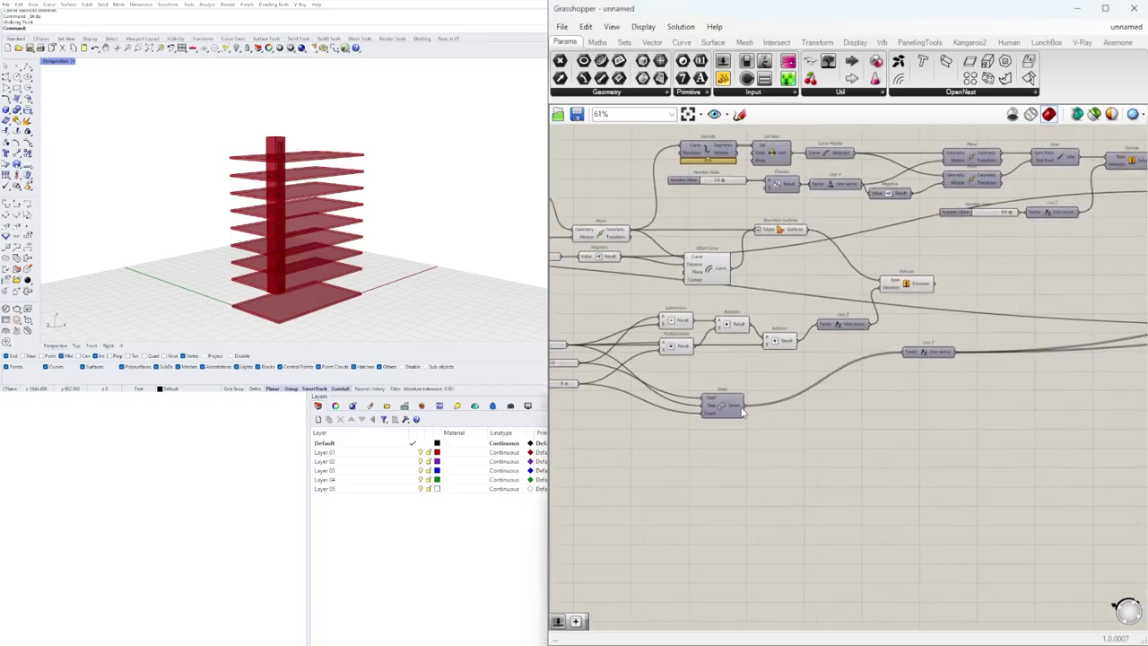
# - Shift the door and slab Move components up together so they sit closer to the door Extrude
pyautogui.scroll(2, 763, 395)
pyautogui.click(818, 360)
pyautogui.moveTo(561, 418); pyautogui.dragTo(791, 429, button='right')
pyautogui.click(790, 429)
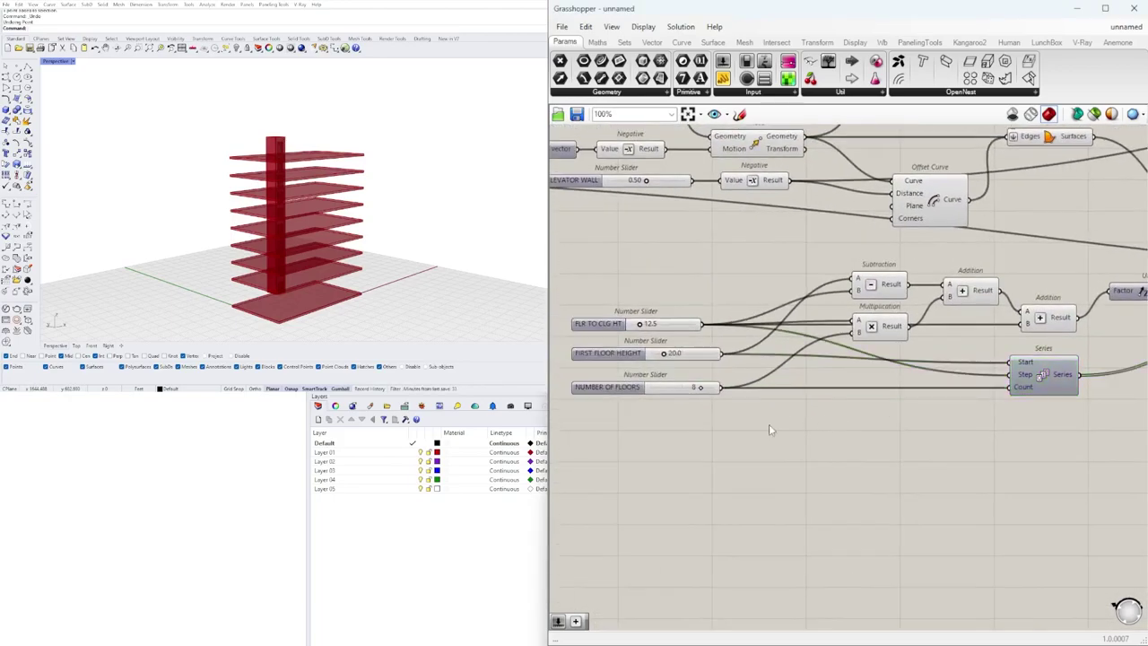
pyautogui.scroll(-5, 762, 400)
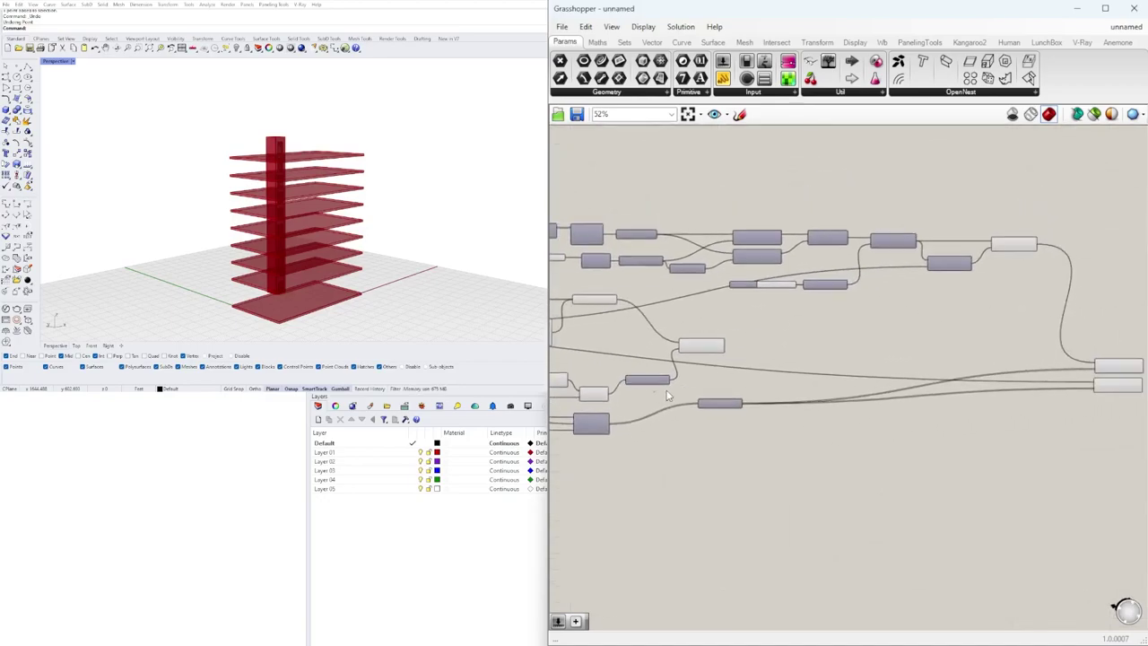
pyautogui.scroll(4, 851, 389)
pyautogui.moveTo(963, 479); pyautogui.dragTo(879, 332)
pyautogui.moveTo(904, 408); pyautogui.dragTo(908, 281)
pyautogui.moveTo(903, 362); pyautogui.dragTo(774, 327)
pyautogui.scroll(8, 308, 231)
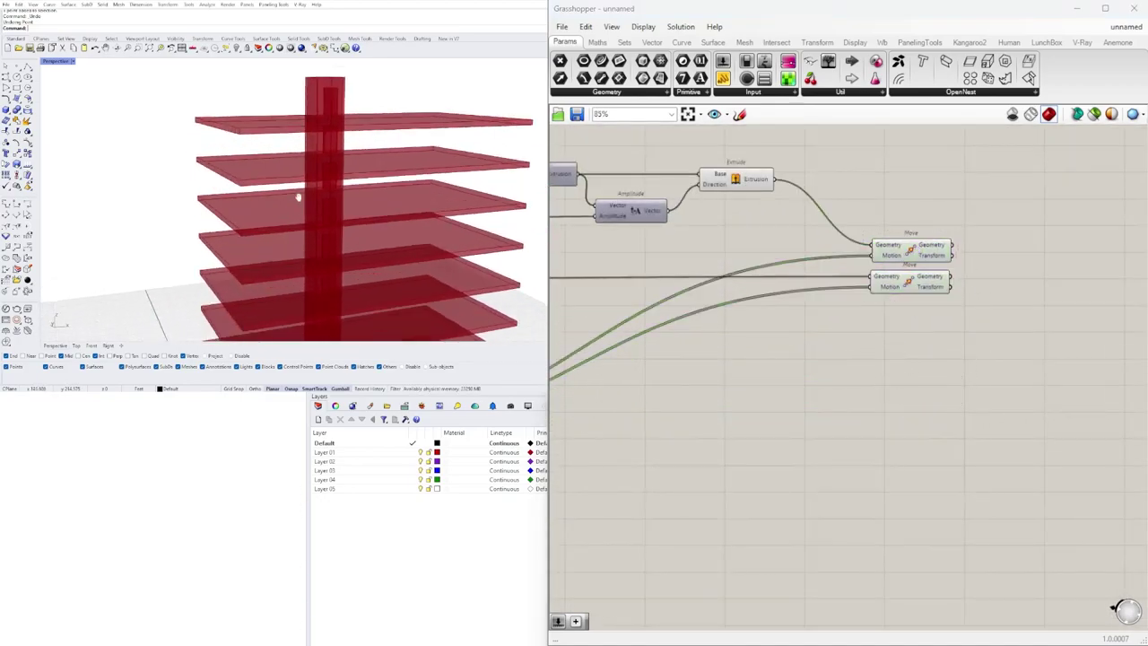
# - Examine which geometry the door Extrude and the two Move components each hold on the building
pyautogui.moveTo(372, 177); pyautogui.dragTo(266, 160, button='right')
pyautogui.scroll(3, 913, 285)
pyautogui.click(914, 285)
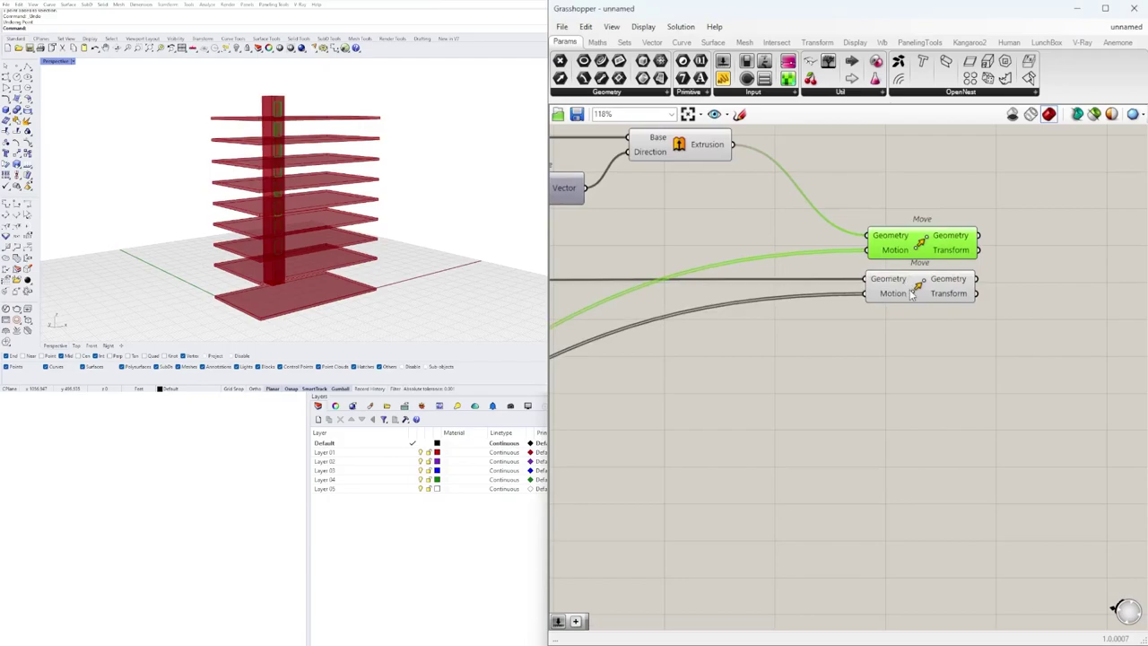
pyautogui.moveTo(913, 286); pyautogui.dragTo(871, 376, button='right')
pyautogui.click(883, 338)
pyautogui.click(875, 378)
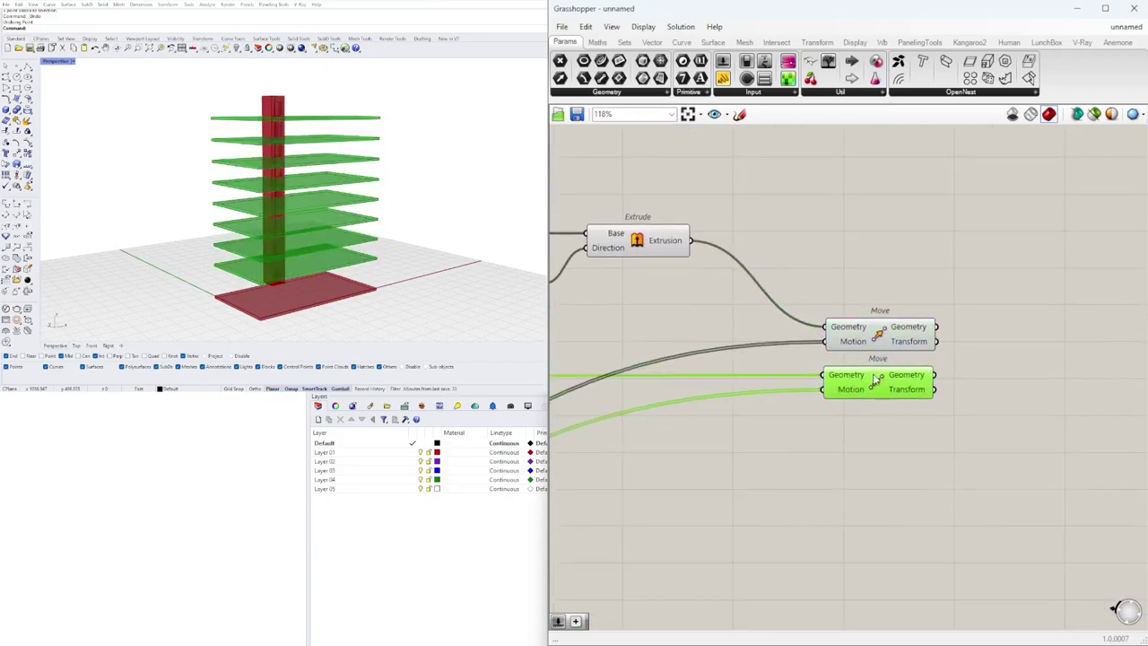
pyautogui.click(881, 334)
pyautogui.moveTo(303, 205)
pyautogui.mouseDown(button='right')
pyautogui.moveTo(301, 130)
pyautogui.moveTo(310, 199)
pyautogui.mouseUp(button='right')
pyautogui.scroll(-1, 780, 316)
pyautogui.scroll(-1, 781, 316)
pyautogui.moveTo(736, 259); pyautogui.dragTo(872, 283, button='right')
pyautogui.scroll(2, 873, 284)
pyautogui.keyDown('shift'); pyautogui.click(786, 294); pyautogui.keyUp('shift')
pyautogui.moveTo(794, 288); pyautogui.dragTo(693, 285, button='right')
pyautogui.click(706, 219)
pyautogui.click(692, 277)
# - Add a Geometry parameter collecting the door Extrude's extrusion and the upper Move's geometry
pyautogui.doubleClick(948, 305)
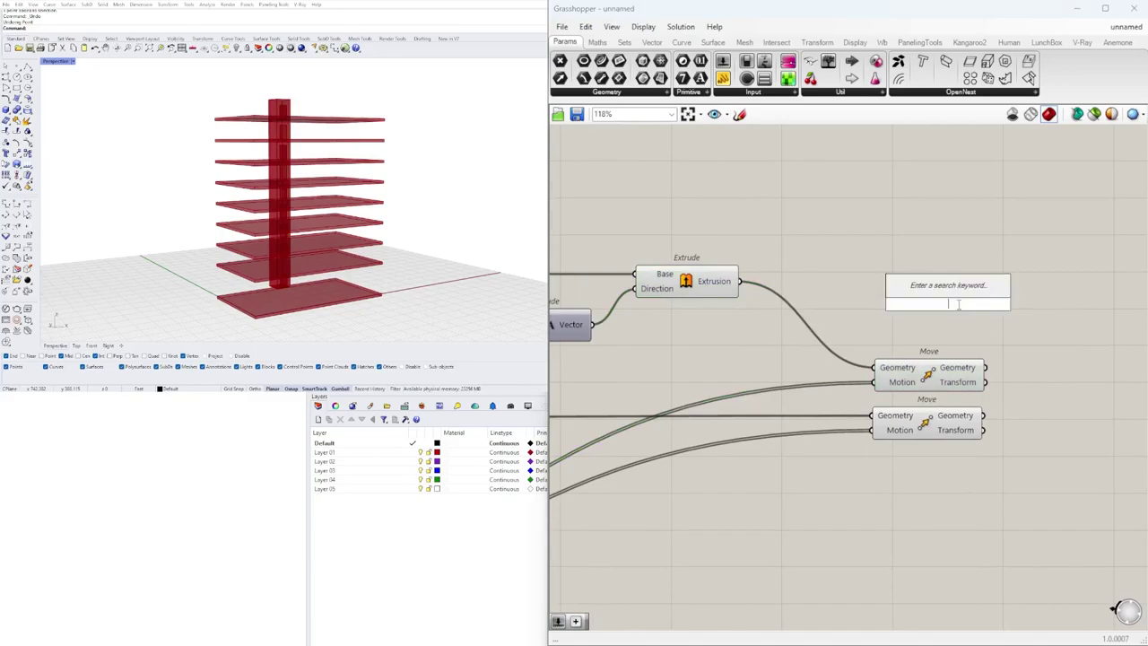
pyautogui.write('GEO')
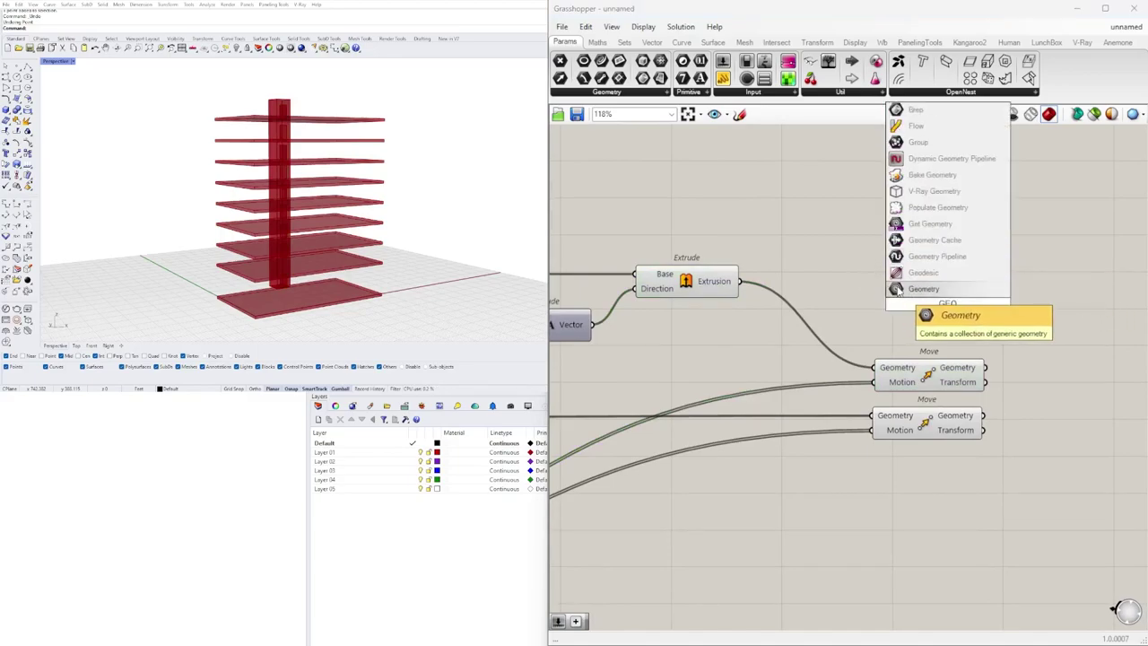
pyautogui.click(928, 288)
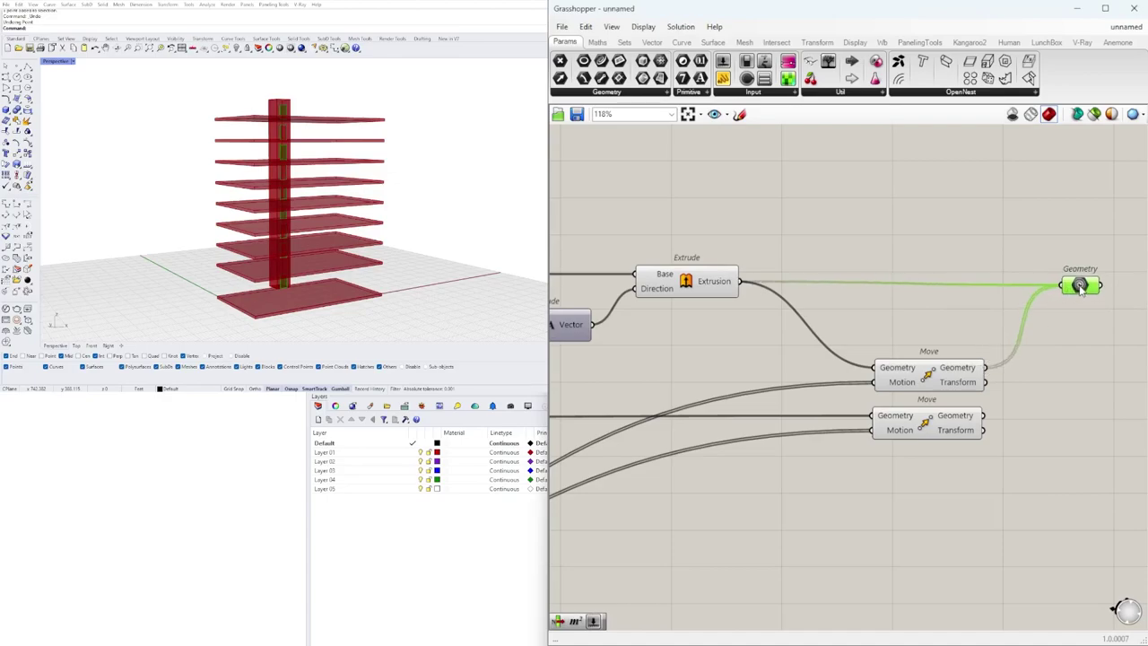
# - Turn off the preview of the door Extrude and the upper Move
pyautogui.moveTo(1027, 379); pyautogui.dragTo(715, 261)
pyautogui.middleClick(715, 258)
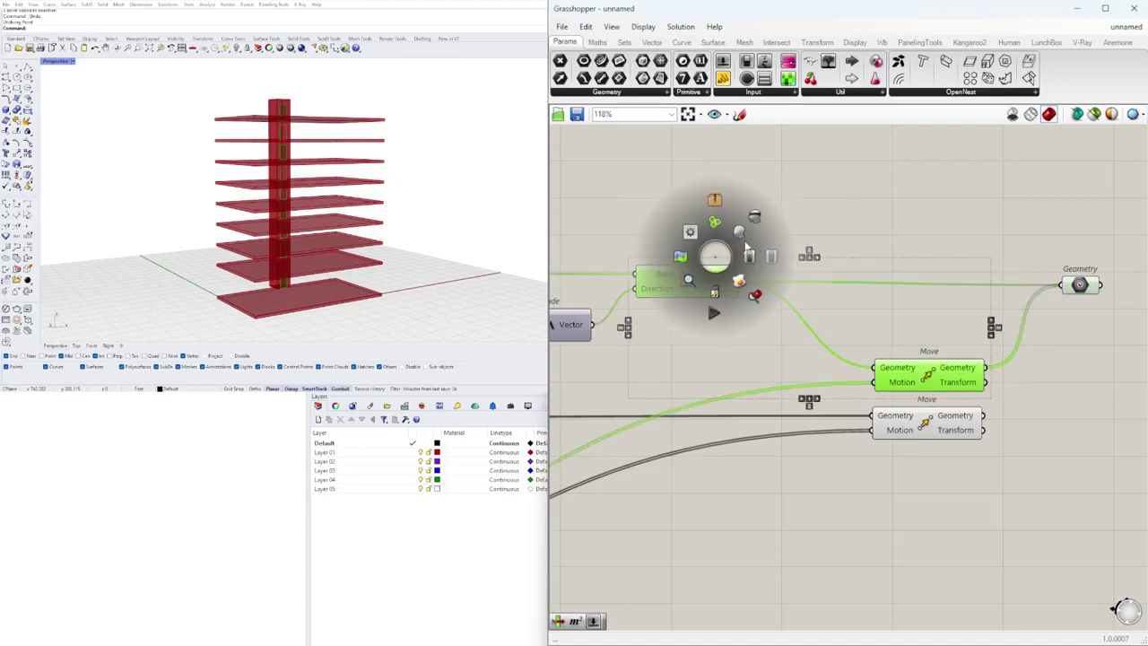
pyautogui.click(753, 221)
# - Add a Solid Difference component beside the core's Extrude
pyautogui.moveTo(1008, 218); pyautogui.dragTo(898, 132, button='right')
pyautogui.click(820, 344)
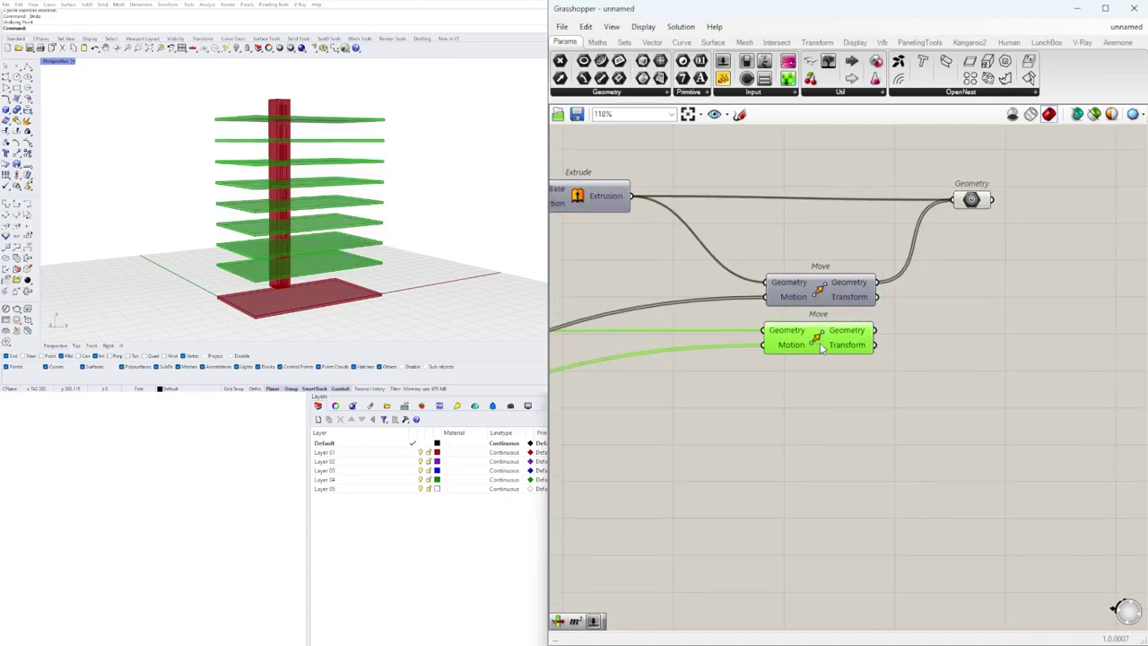
pyautogui.moveTo(388, 161); pyautogui.dragTo(377, 168, button='right')
pyautogui.scroll(-3, 930, 231)
pyautogui.click(951, 262)
pyautogui.moveTo(650, 374); pyautogui.dragTo(1043, 352, button='right')
pyautogui.moveTo(751, 426); pyautogui.dragTo(890, 414, button='right')
pyautogui.moveTo(801, 325); pyautogui.dragTo(864, 326)
pyautogui.moveTo(877, 337); pyautogui.dragTo(782, 362, button='right')
pyautogui.doubleClick(847, 344)
pyautogui.write('Di')
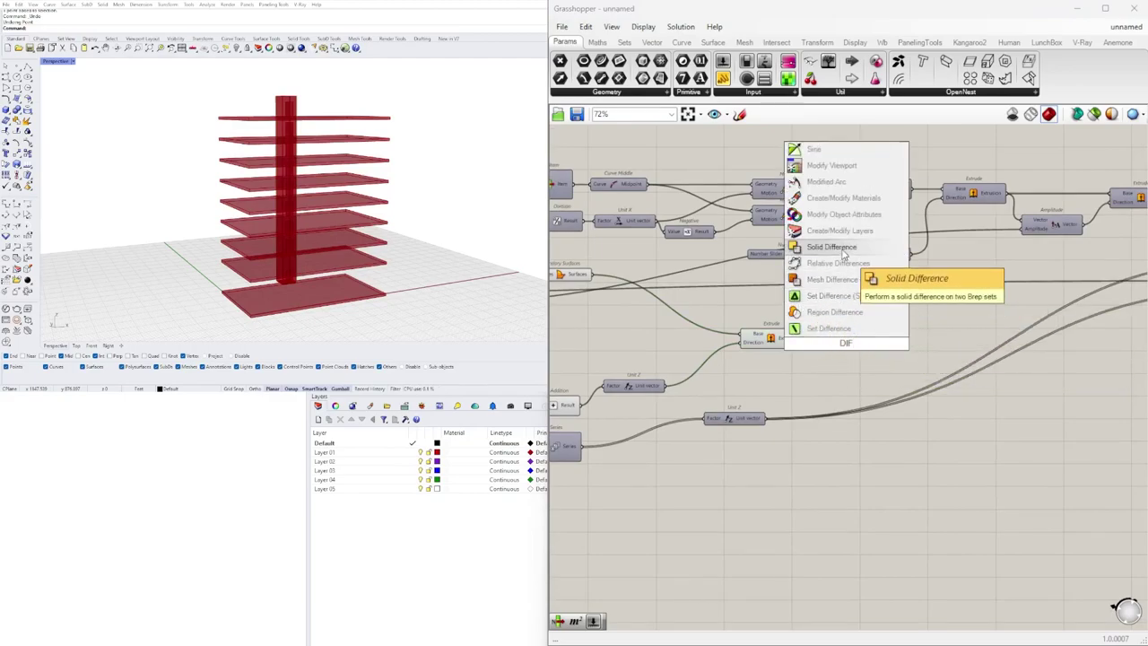
pyautogui.click(832, 247)
# - Connect the core's extrusion to Breps A of the Solid Difference, leaving some space between the two components
pyautogui.scroll(3, 741, 359)
pyautogui.click(741, 358)
pyautogui.moveTo(798, 348); pyautogui.dragTo(698, 353, button='right')
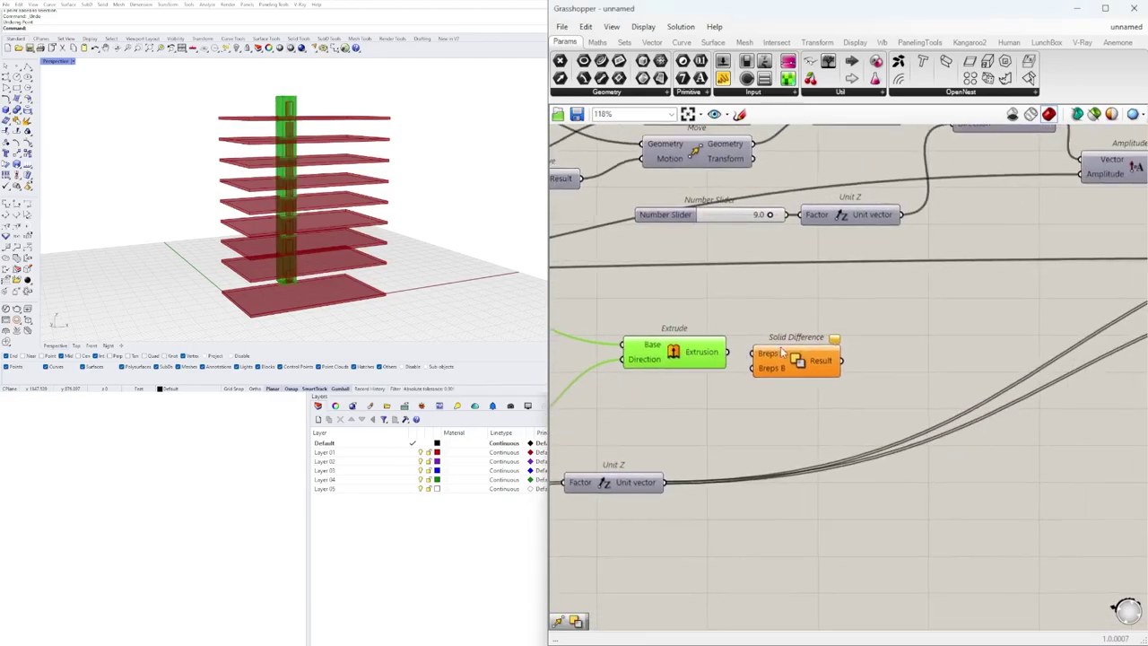
pyautogui.moveTo(779, 351); pyautogui.dragTo(841, 355)
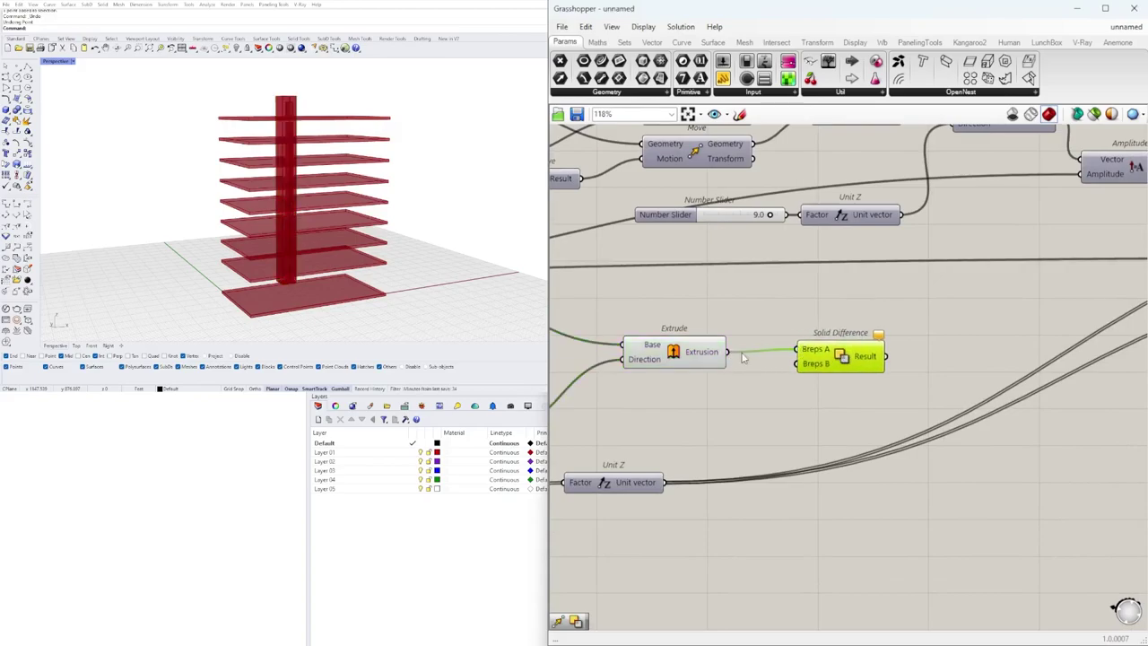
pyautogui.click(686, 352)
# - Move the Solid Difference out past the Geometry parameter and connect the collected door geometry to its Breps B
pyautogui.scroll(-6, 842, 357)
pyautogui.moveTo(846, 359); pyautogui.dragTo(1115, 220)
pyautogui.scroll(5, 1096, 323)
pyautogui.click(1029, 212)
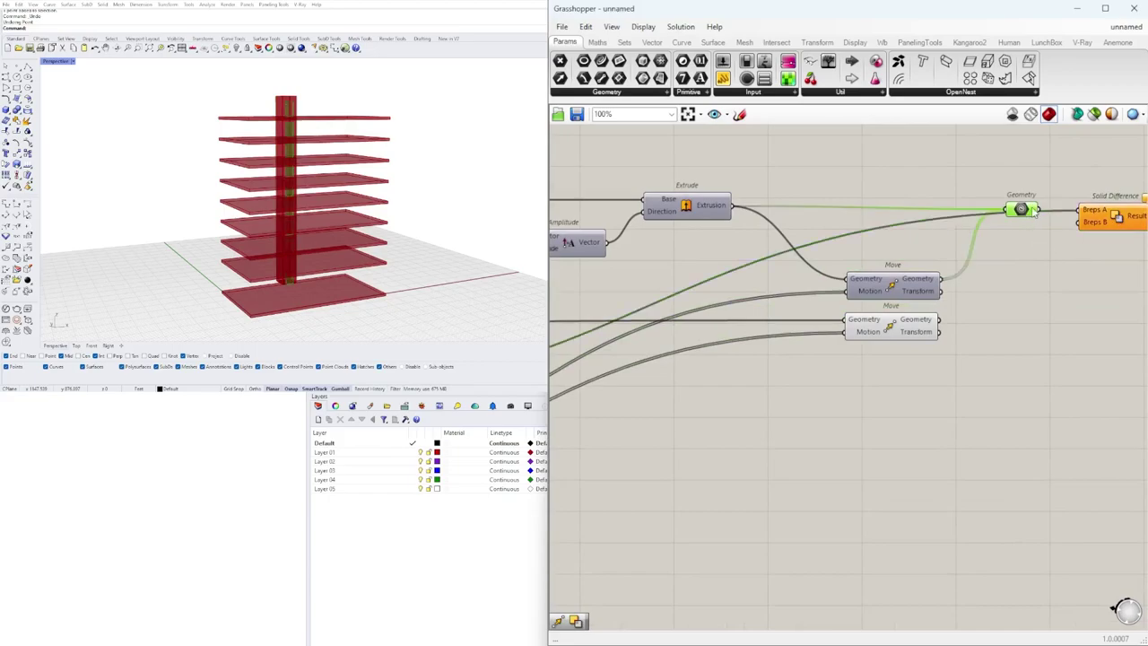
pyautogui.moveTo(1030, 211); pyautogui.dragTo(810, 259, button='right')
pyautogui.scroll(2, 821, 254)
pyautogui.moveTo(912, 255); pyautogui.dragTo(1056, 485)
# - Turn off the preview of the Geometry parameter that collects the doors
pyautogui.moveTo(775, 350); pyautogui.dragTo(963, 329, button='right')
pyautogui.click(985, 229)
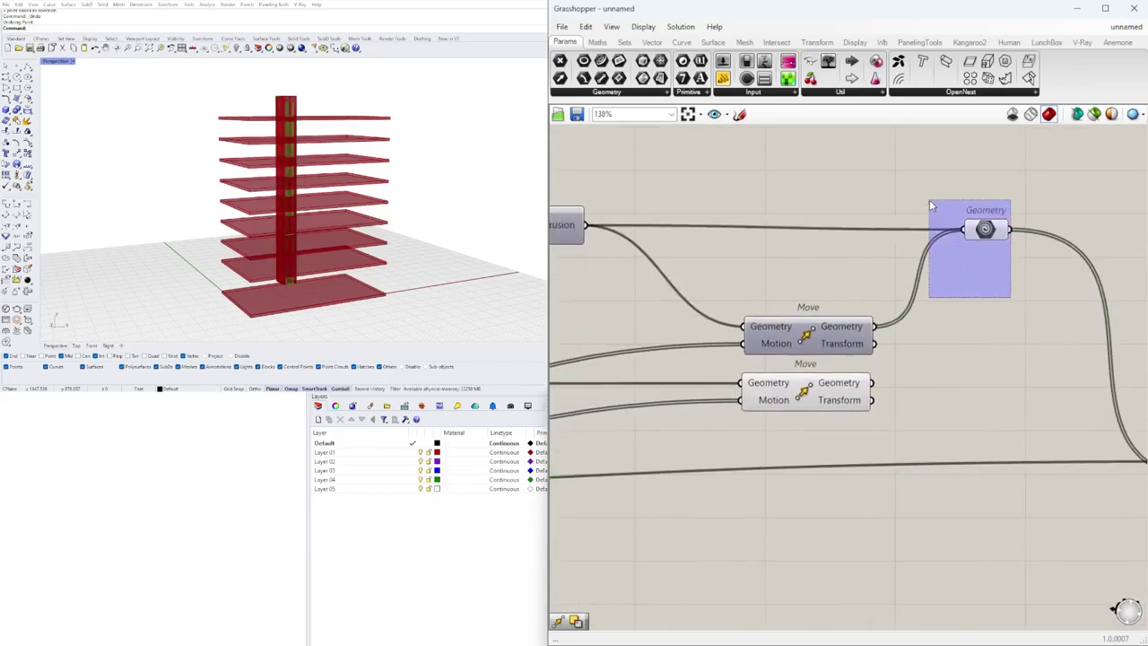
pyautogui.scroll(1, 940, 201)
pyautogui.middleClick(939, 201)
pyautogui.click(983, 157)
# - Inspect the Solid Difference on the core's top section to check how the door opening is cut
pyautogui.click(773, 434)
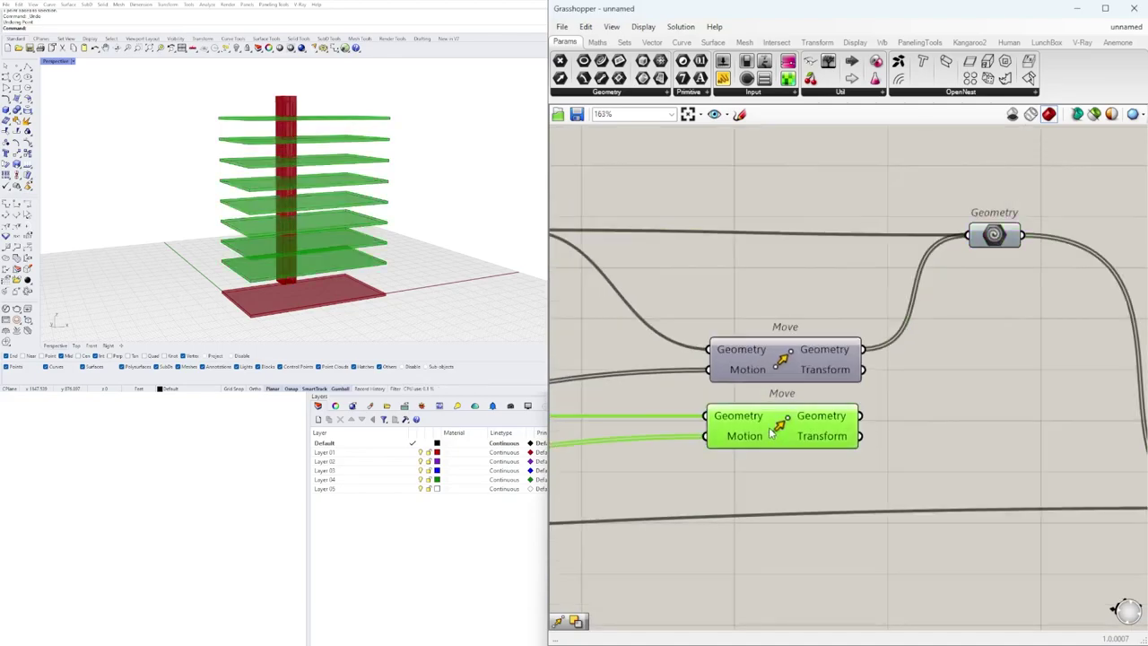
pyautogui.moveTo(1103, 601); pyautogui.dragTo(745, 356, button='right')
pyautogui.click(967, 281)
pyautogui.scroll(-2, 904, 308)
pyautogui.scroll(-5, 905, 309)
pyautogui.scroll(10, 282, 116)
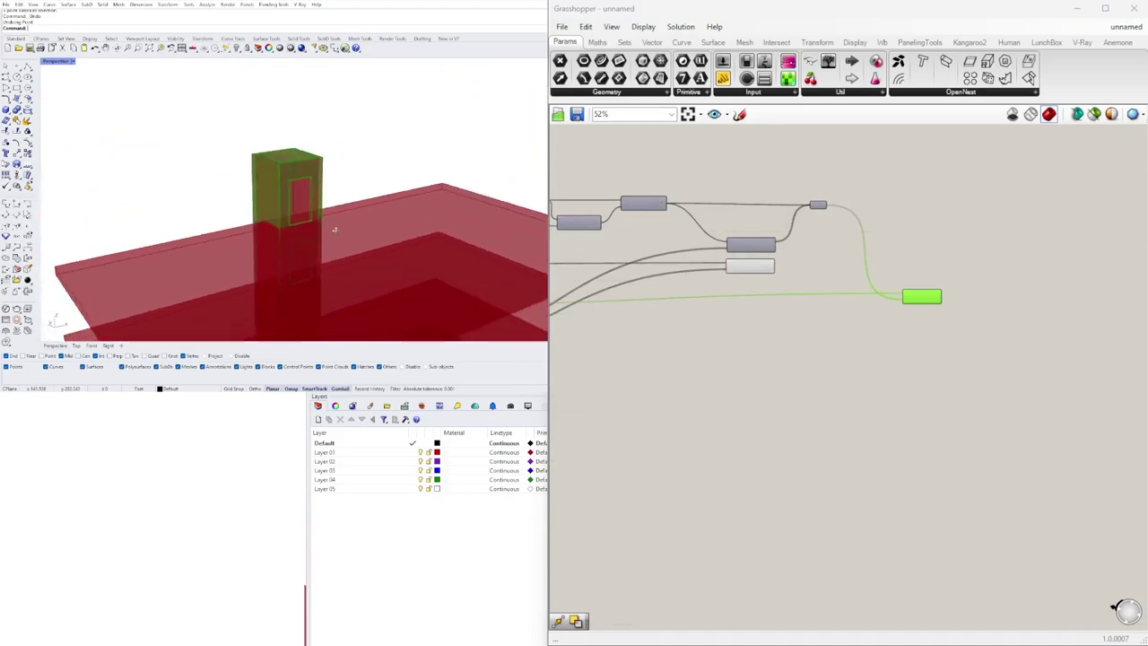
pyautogui.moveTo(192, 188); pyautogui.dragTo(334, 169, button='right')
pyautogui.scroll(-1, 799, 336)
# - Turn off the preview of the core's Extrude
pyautogui.scroll(3, 777, 317)
pyautogui.scroll(4, 778, 317)
pyautogui.click(816, 284)
pyautogui.rightClick(816, 284)
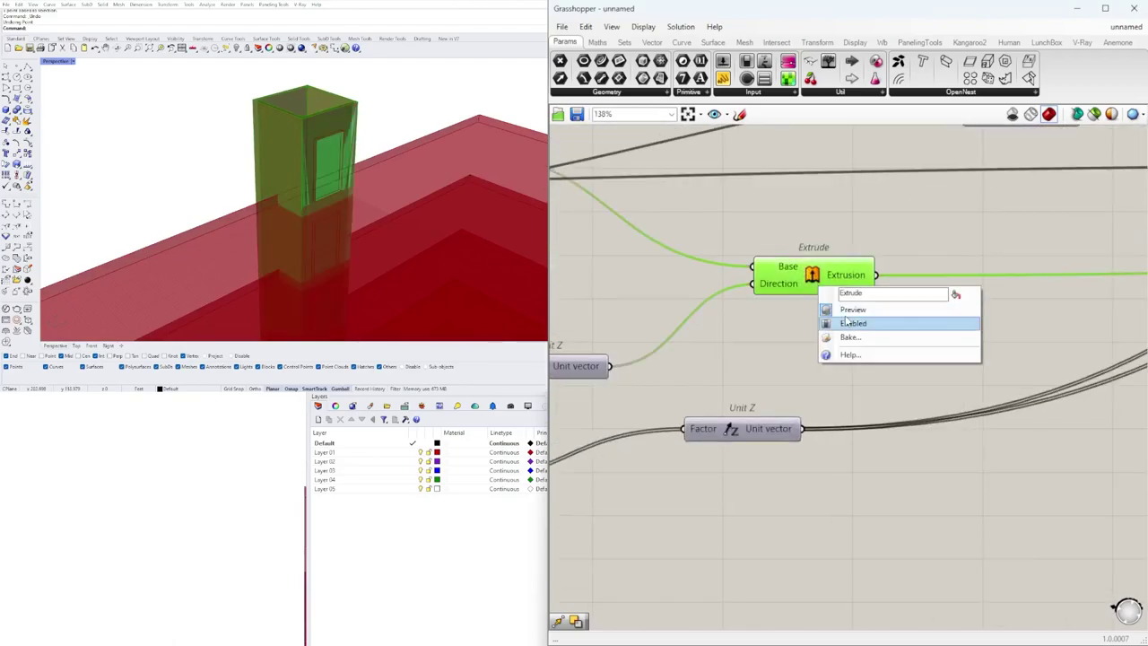
pyautogui.click(836, 312)
# - Examine the core with its door openings above the slabs, highlighting the Solid Difference result
pyautogui.moveTo(395, 217); pyautogui.dragTo(334, 188, button='right')
pyautogui.scroll(-6, 334, 201)
pyautogui.scroll(-6, 323, 161)
pyautogui.scroll(6, 349, 114)
pyautogui.scroll(-4, 736, 230)
pyautogui.moveTo(874, 248); pyautogui.dragTo(592, 382, button='right')
pyautogui.click(1006, 337)
pyautogui.moveTo(1059, 355); pyautogui.dragTo(734, 364, button='right')
pyautogui.click(924, 386)
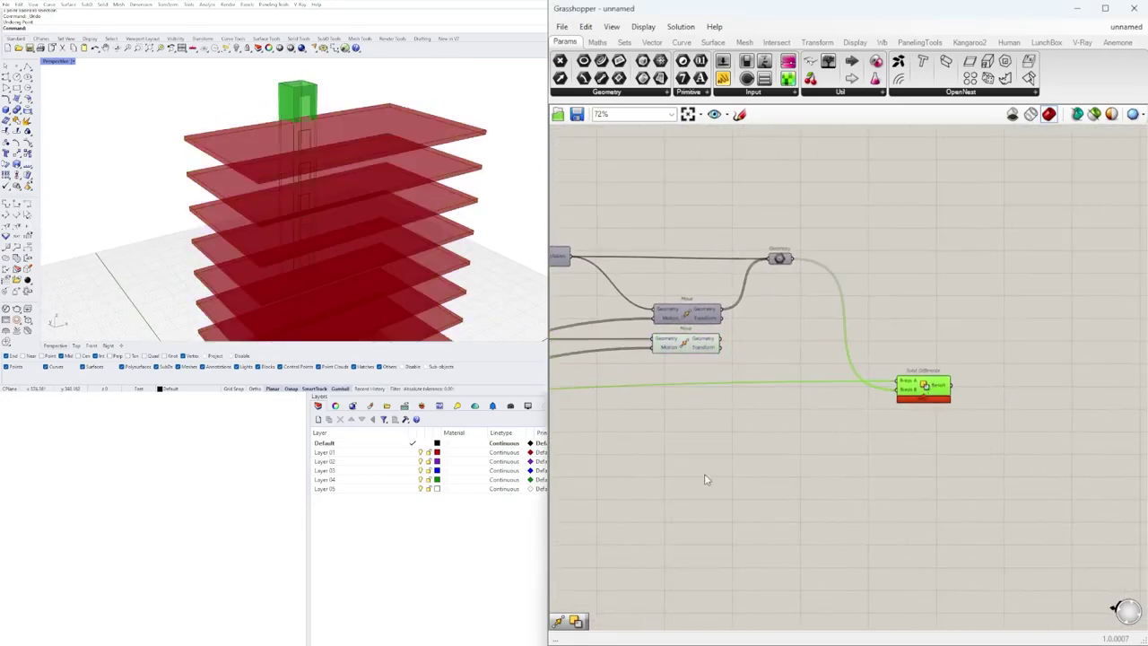
# - Try a value of 3.9 on the number slider that drives the core's Y offset
pyautogui.scroll(-3, 706, 476)
pyautogui.moveTo(619, 496); pyautogui.dragTo(944, 396, button='right')
pyautogui.scroll(-2, 944, 398)
pyautogui.moveTo(726, 443); pyautogui.dragTo(892, 443, button='right')
pyautogui.click(769, 446)
pyautogui.moveTo(348, 242); pyautogui.dragTo(467, 215, button='right')
pyautogui.scroll(8, 746, 389)
pyautogui.scroll(-2, 788, 375)
pyautogui.moveTo(759, 429); pyautogui.dragTo(783, 431, button='right')
pyautogui.scroll(-1, 1099, 437)
pyautogui.moveTo(1099, 438); pyautogui.dragTo(827, 427, button='right')
pyautogui.scroll(5, 888, 387)
pyautogui.scroll(3, 902, 388)
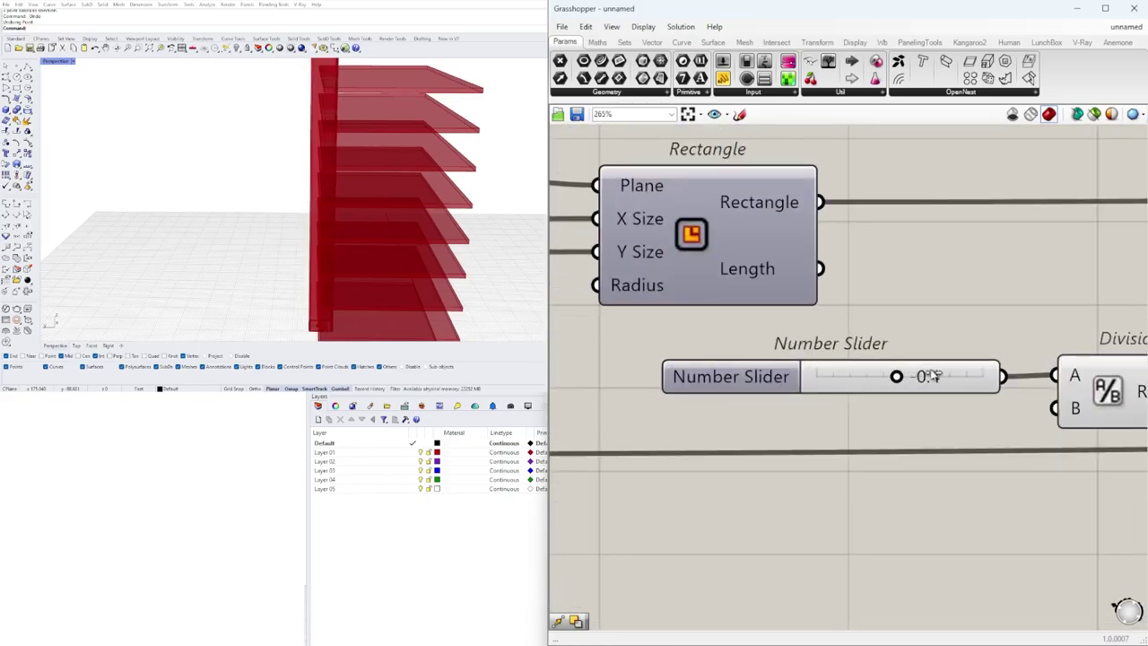
# - Review the shifted core and its door openings from the ground floor up to the whole building
pyautogui.moveTo(384, 175); pyautogui.dragTo(313, 207, button='right')
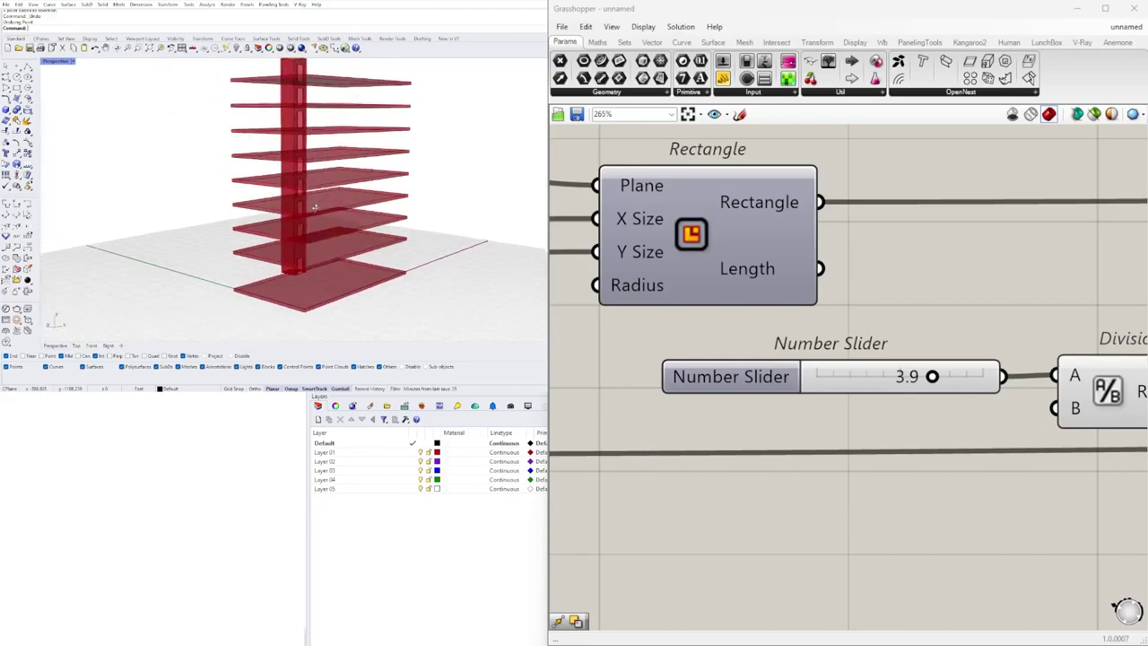
pyautogui.scroll(6, 317, 287)
pyautogui.moveTo(318, 287); pyautogui.dragTo(258, 295, button='right')
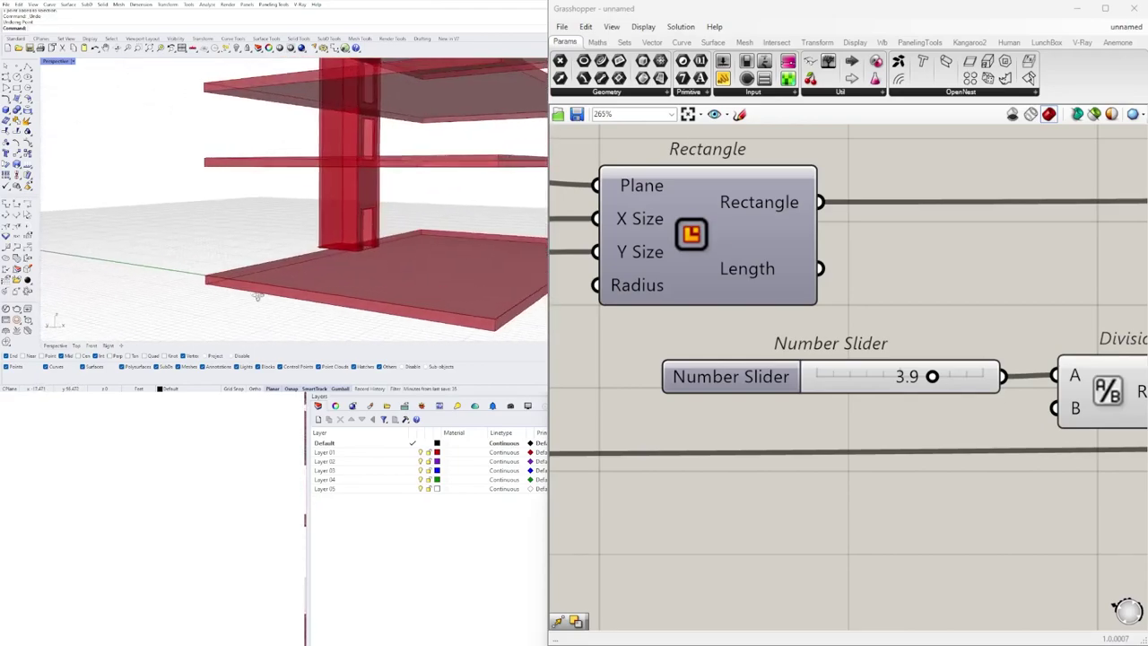
pyautogui.scroll(-5, 316, 258)
pyautogui.moveTo(316, 259); pyautogui.dragTo(385, 189, button='right')
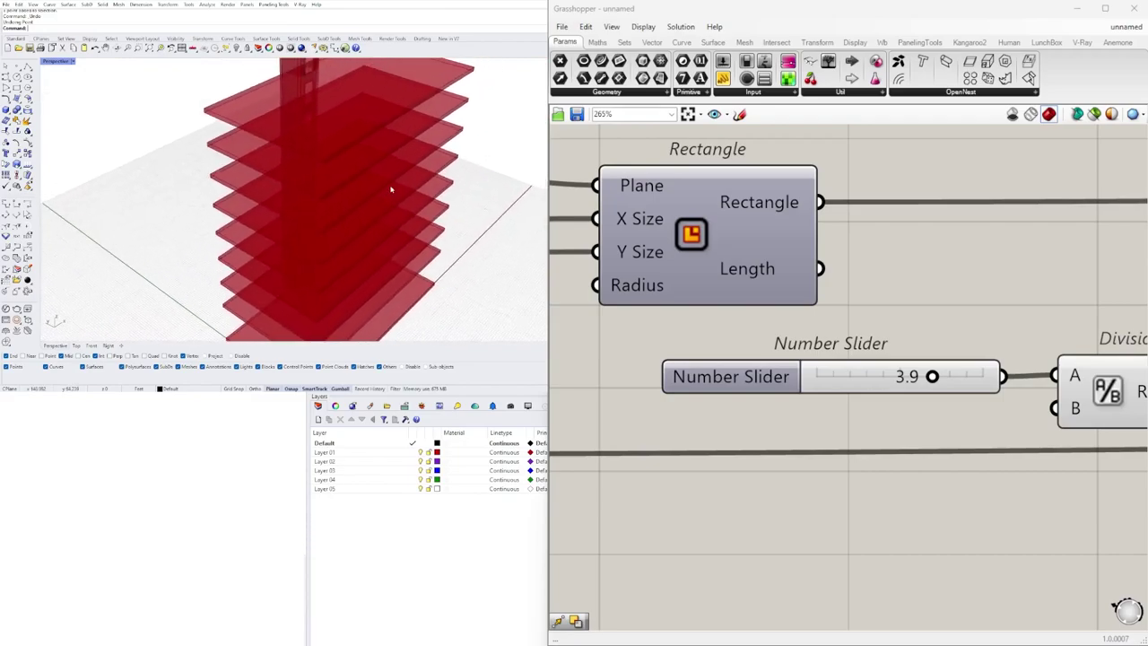
pyautogui.scroll(-5, 1057, 310)
pyautogui.scroll(-4, 1031, 314)
pyautogui.scroll(-3, 432, 172)
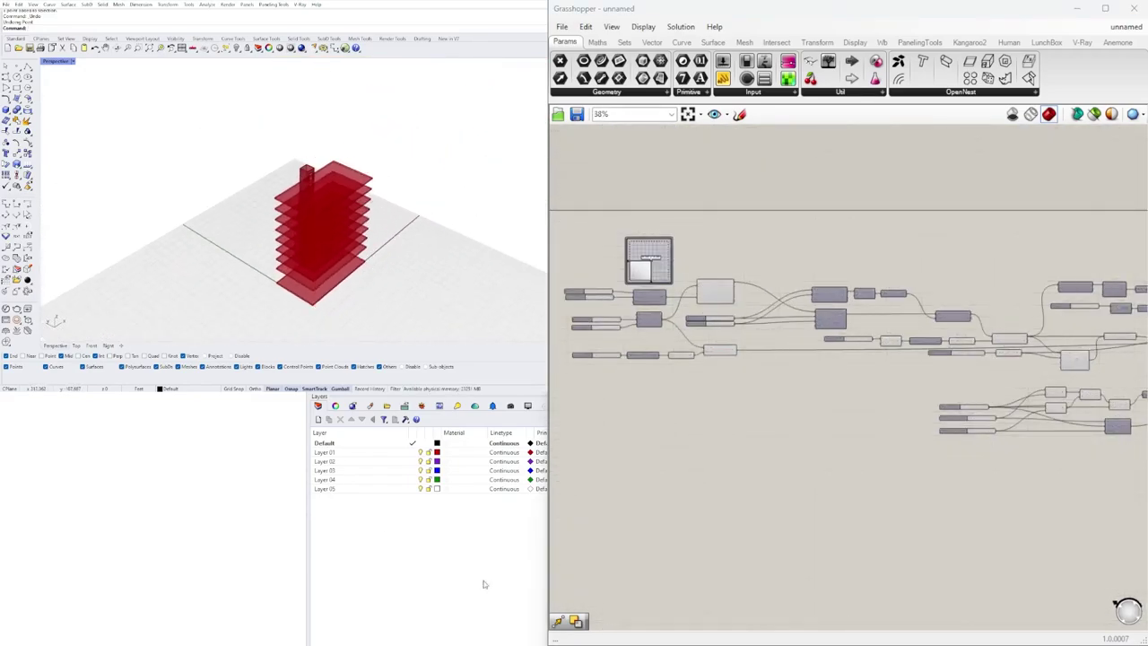
# - Highlight the Solid Difference and inspect where the core meets the slabs from ground floor to top
pyautogui.scroll(6, 888, 431)
pyautogui.click(887, 434)
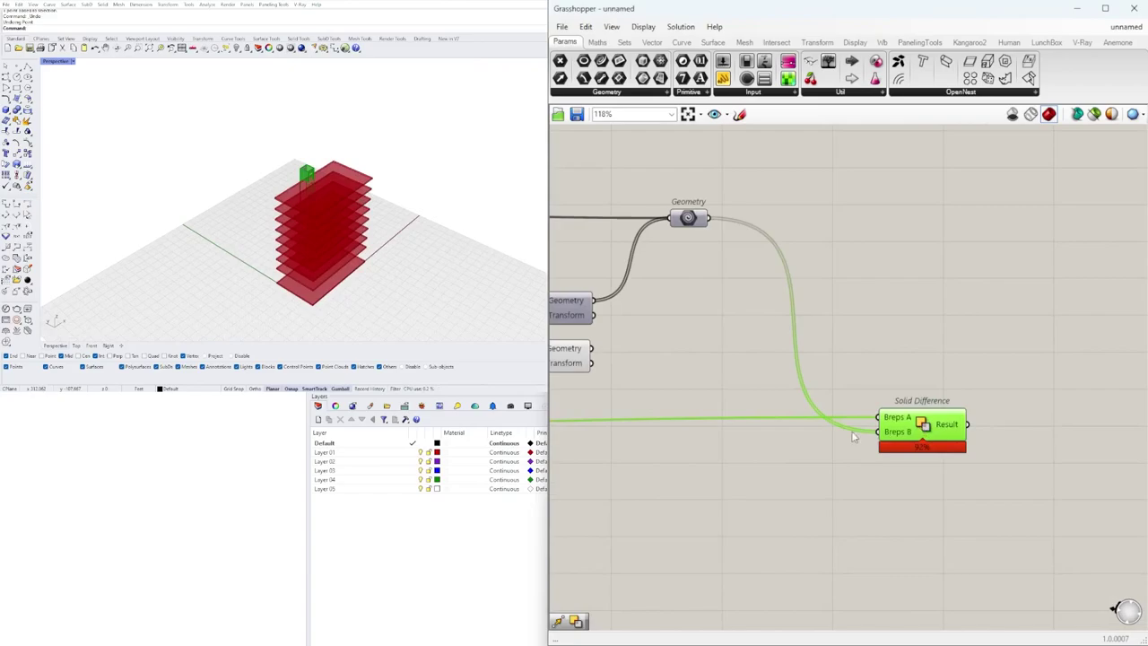
pyautogui.scroll(8, 377, 178)
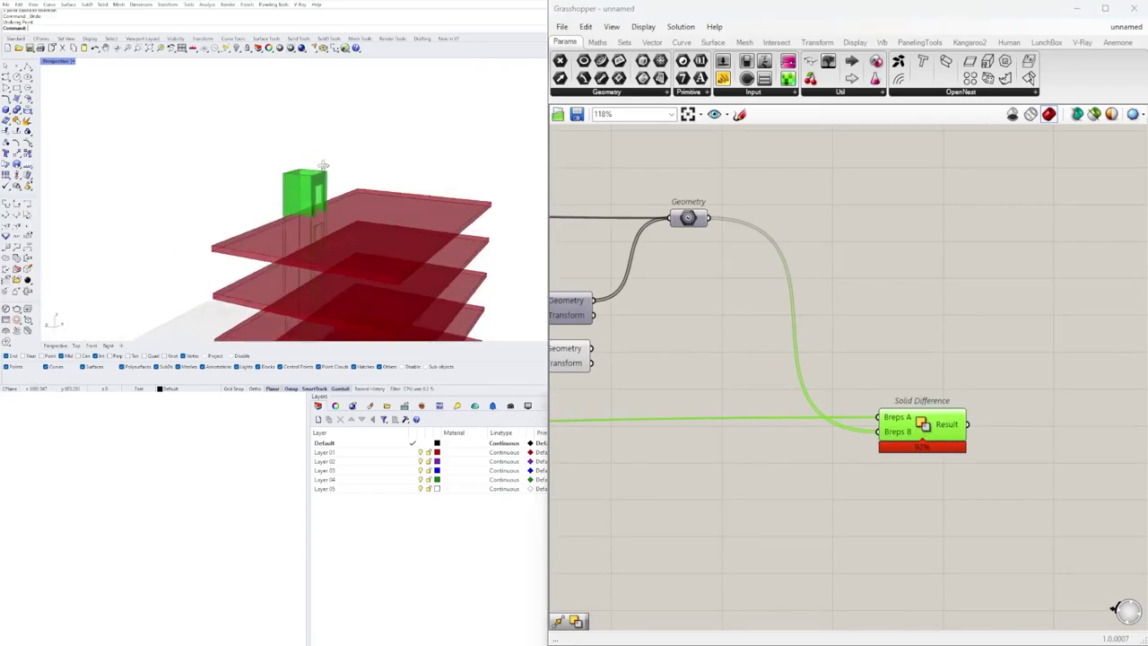
pyautogui.scroll(-9, 321, 179)
pyautogui.keyDown('shift'); pyautogui.moveTo(333, 287); pyautogui.dragTo(301, 256, button='right'); pyautogui.keyUp('shift')
pyautogui.scroll(5, 340, 266)
pyautogui.scroll(4, 345, 263)
pyautogui.scroll(-3, 773, 335)
pyautogui.click(904, 403)
pyautogui.scroll(3, 904, 402)
pyautogui.click(845, 379)
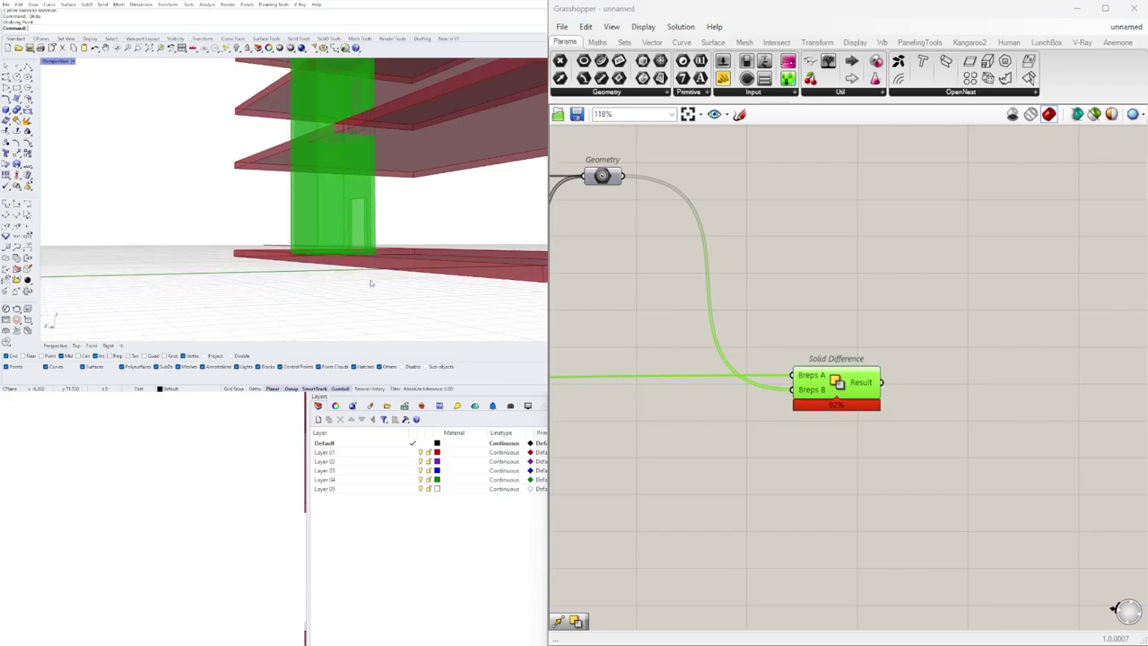
pyautogui.scroll(-10, 371, 287)
pyautogui.moveTo(371, 260); pyautogui.dragTo(398, 286, button='right')
pyautogui.scroll(6, 384, 120)
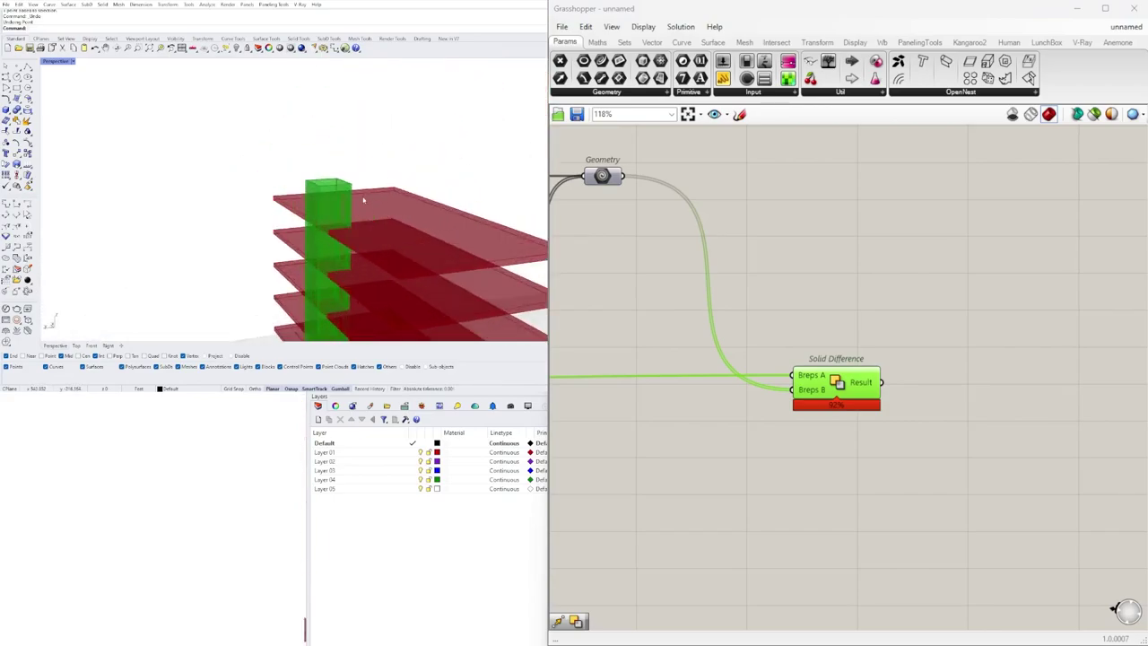
pyautogui.scroll(-5, 363, 190)
# - Temporarily preview the elevator Rectangle at the core's base, and hide it again
pyautogui.click(779, 466)
pyautogui.scroll(-7, 784, 472)
pyautogui.moveTo(600, 512); pyautogui.dragTo(1104, 430, button='right')
pyautogui.scroll(7, 699, 408)
pyautogui.moveTo(844, 309); pyautogui.dragTo(639, 524, button='right')
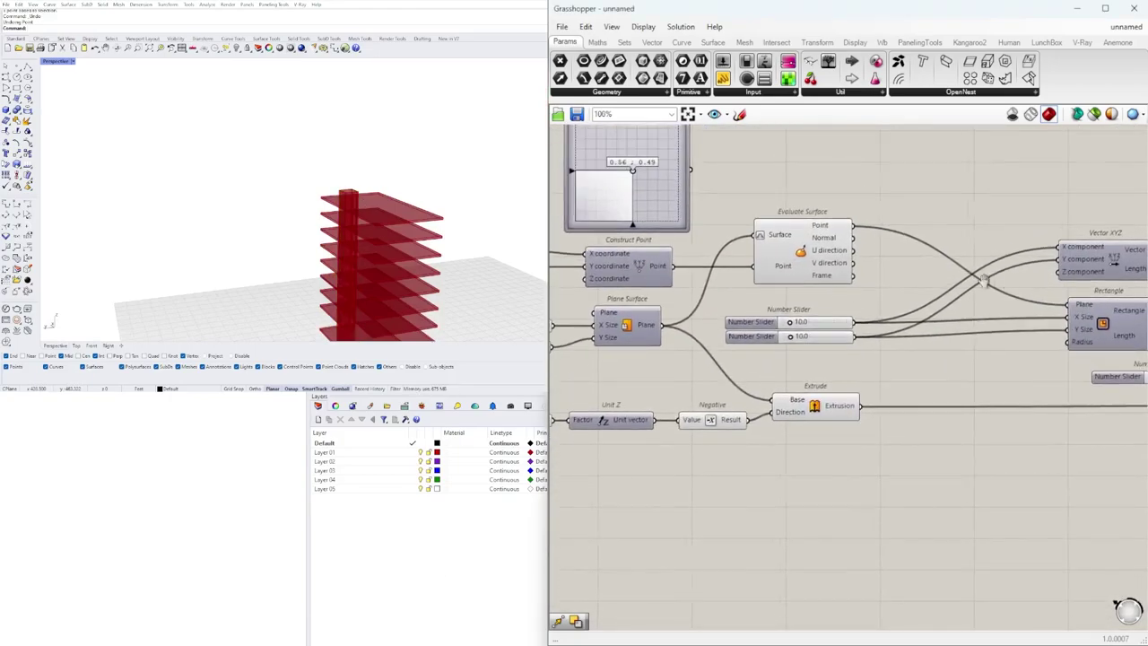
pyautogui.moveTo(1004, 283); pyautogui.dragTo(763, 328, button='right')
pyautogui.moveTo(951, 345); pyautogui.dragTo(855, 246, button='right')
pyautogui.rightClick(766, 268)
pyautogui.click(785, 289)
pyautogui.scroll(8, 333, 209)
pyautogui.keyDown('shift'); pyautogui.moveTo(359, 305); pyautogui.dragTo(426, 212, button='right'); pyautogui.keyUp('shift')
pyautogui.rightClick(777, 267)
pyautogui.click(874, 286)
# - Temporarily preview the first Move of the elevator rectangle to check its outline, and hide it again
pyautogui.moveTo(1081, 263); pyautogui.dragTo(884, 295, button='right')
pyautogui.rightClick(884, 294)
pyautogui.click(917, 316)
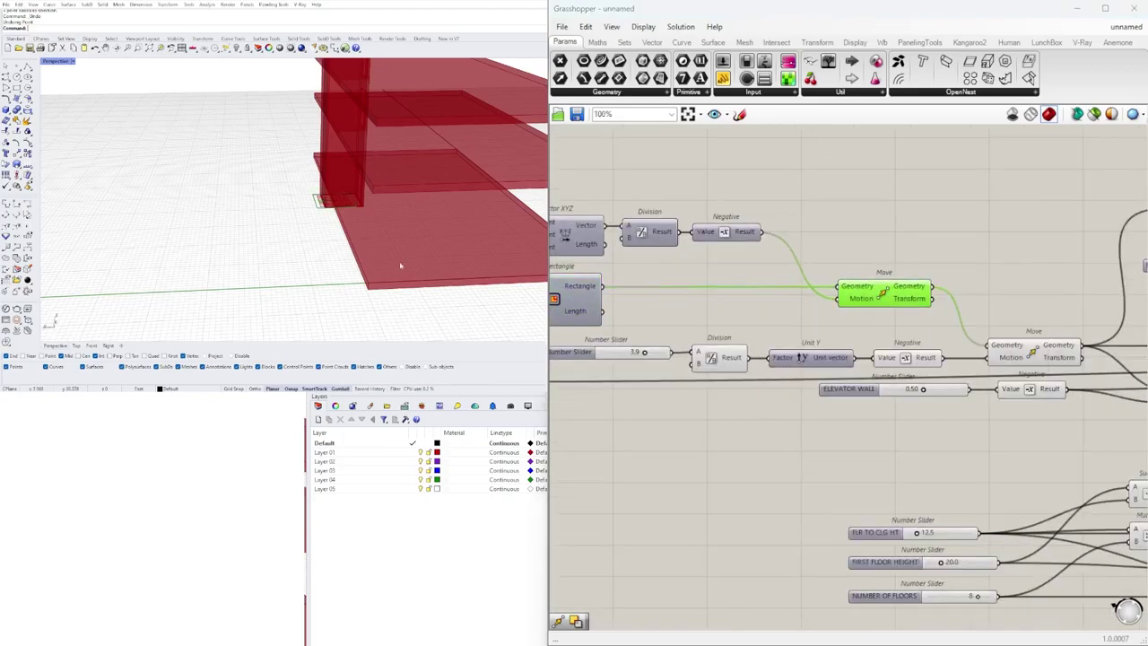
pyautogui.moveTo(404, 264); pyautogui.dragTo(309, 247, button='right')
pyautogui.scroll(6, 244, 188)
pyautogui.moveTo(246, 190); pyautogui.dragTo(249, 195, button='right')
pyautogui.rightClick(882, 296)
pyautogui.click(917, 317)
# - Set the number slider that drives the core's Y offset to 0 and check the second Move's outline
pyautogui.moveTo(1044, 344); pyautogui.dragTo(917, 341, button='right')
pyautogui.click(912, 352)
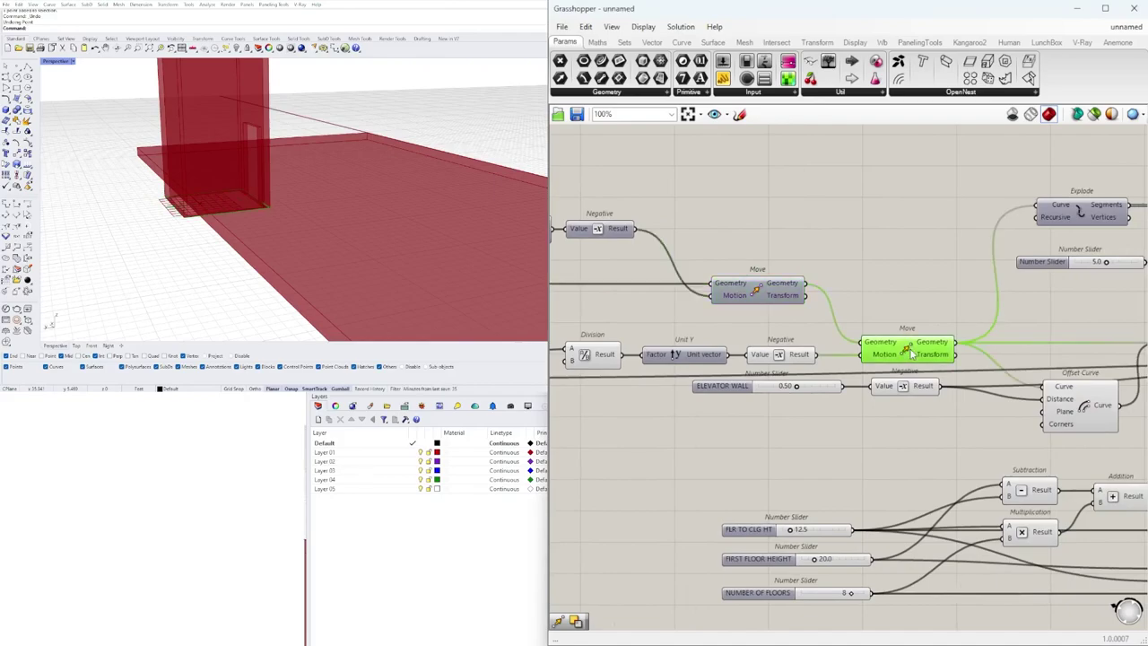
pyautogui.moveTo(578, 395); pyautogui.dragTo(735, 392, button='right')
pyautogui.scroll(2, 753, 351)
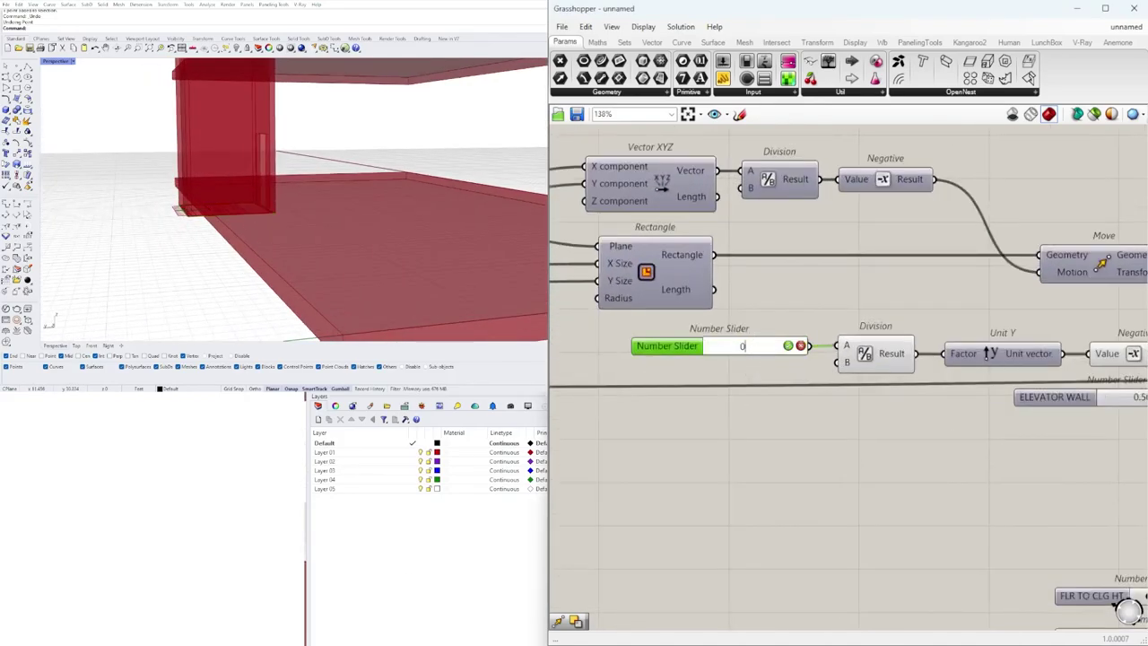
pyautogui.press('Return')
pyautogui.scroll(-6, 563, 391)
pyautogui.scroll(4, 850, 374)
pyautogui.click(847, 374)
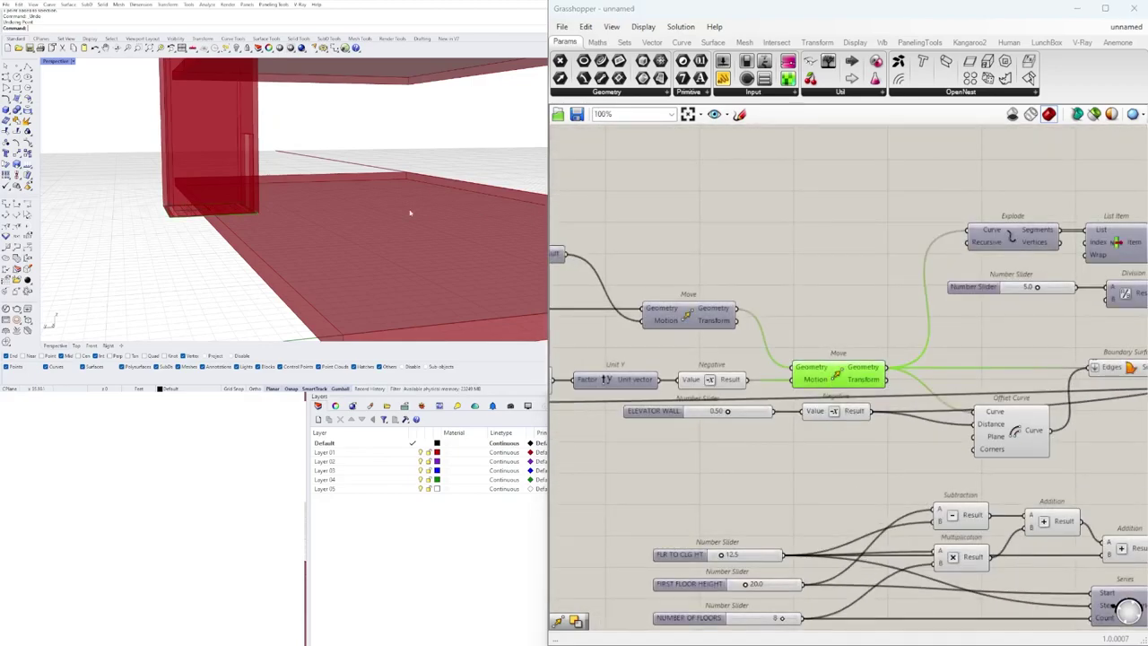
# - Search for "bound" and add the matching component on the empty canvas below Series
pyautogui.scroll(-3, 951, 265)
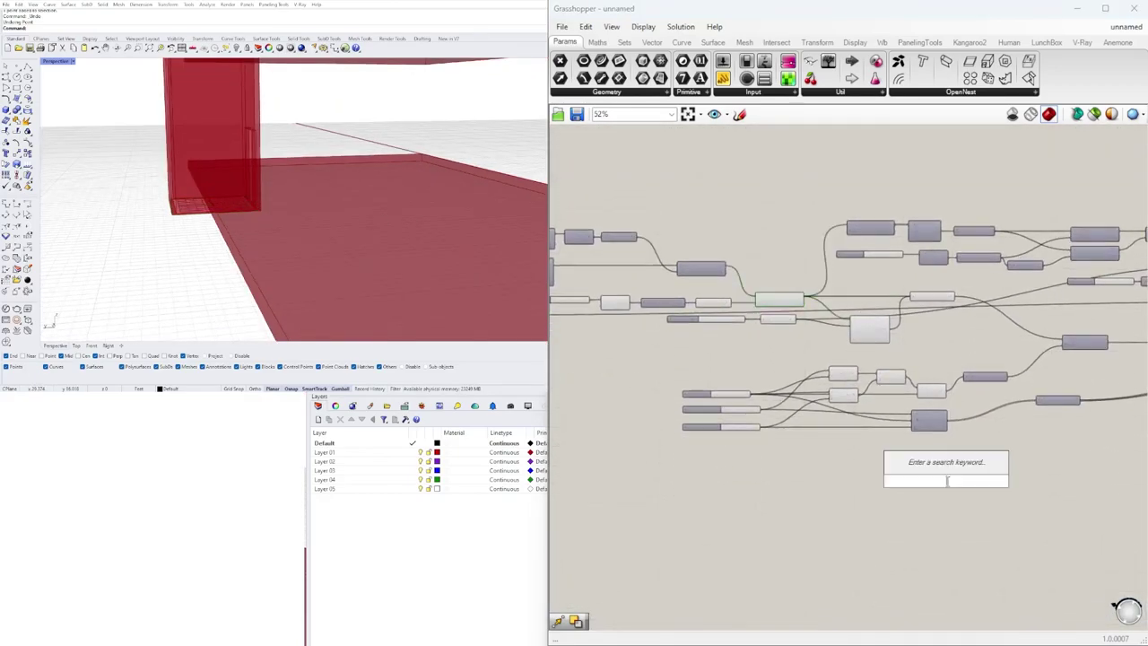
pyautogui.write('bound')
pyautogui.press('Return')
pyautogui.scroll(3, 839, 308)
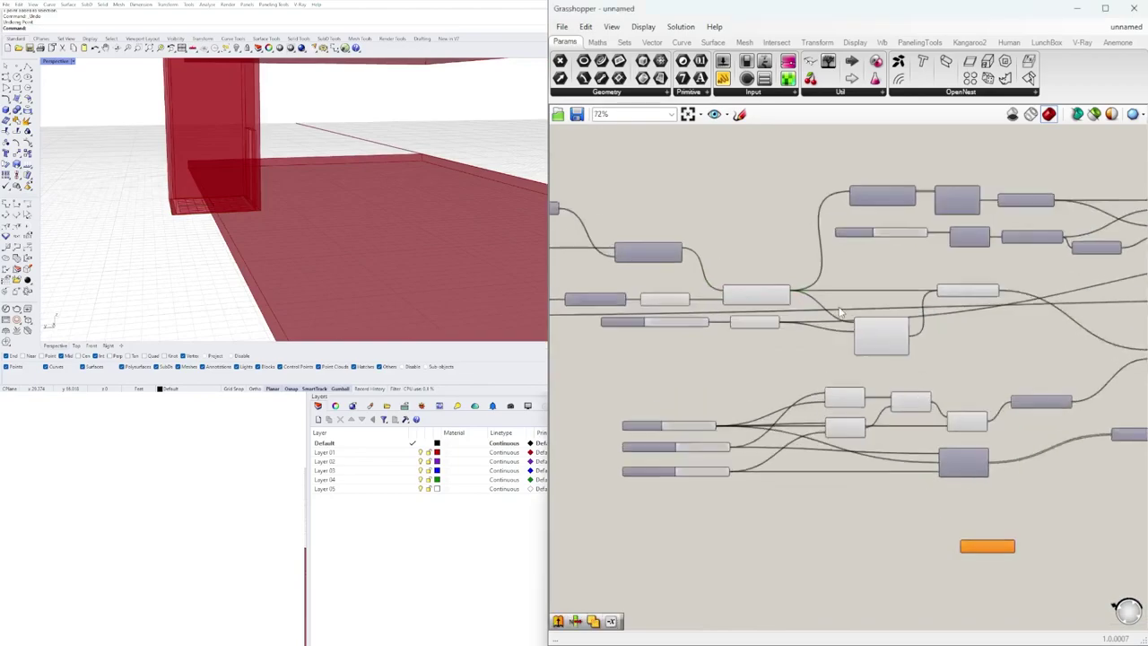
# - Connect the Geometry output of the core outline's Move to the Edges of the new Boundary Surfaces, and place it below the Unit Z
pyautogui.click(741, 294)
pyautogui.scroll(-3, 861, 441)
pyautogui.moveTo(777, 285); pyautogui.dragTo(760, 367)
pyautogui.scroll(2, 872, 442)
pyautogui.moveTo(705, 395); pyautogui.dragTo(1001, 381, button='right')
pyautogui.click(1015, 356)
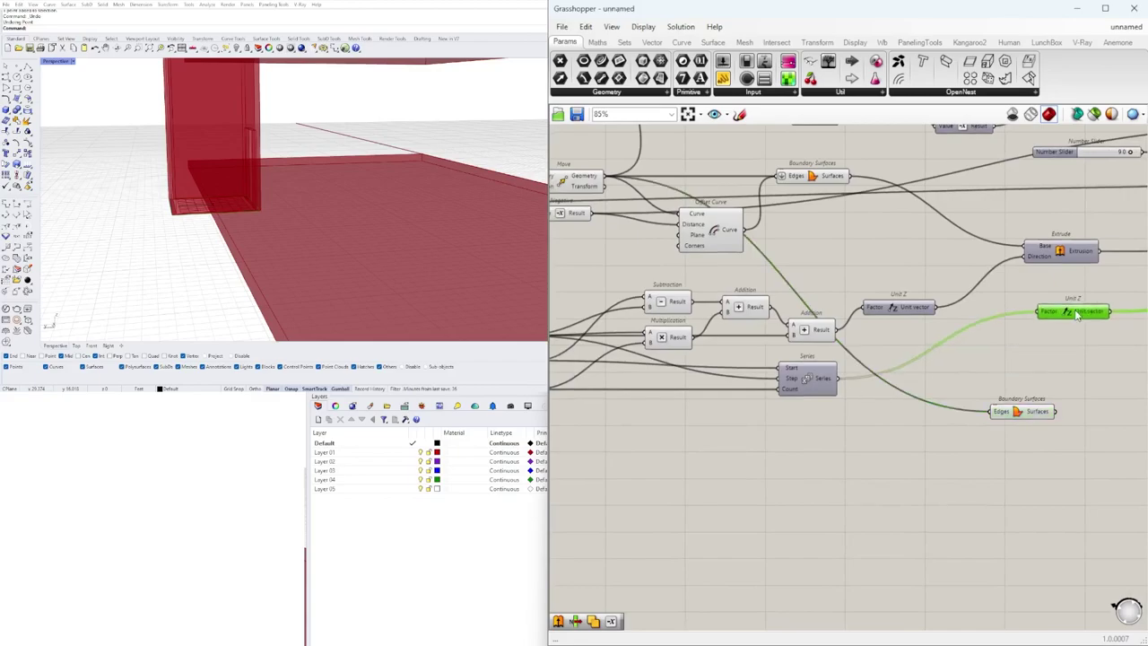
pyautogui.moveTo(1028, 410); pyautogui.dragTo(1064, 373)
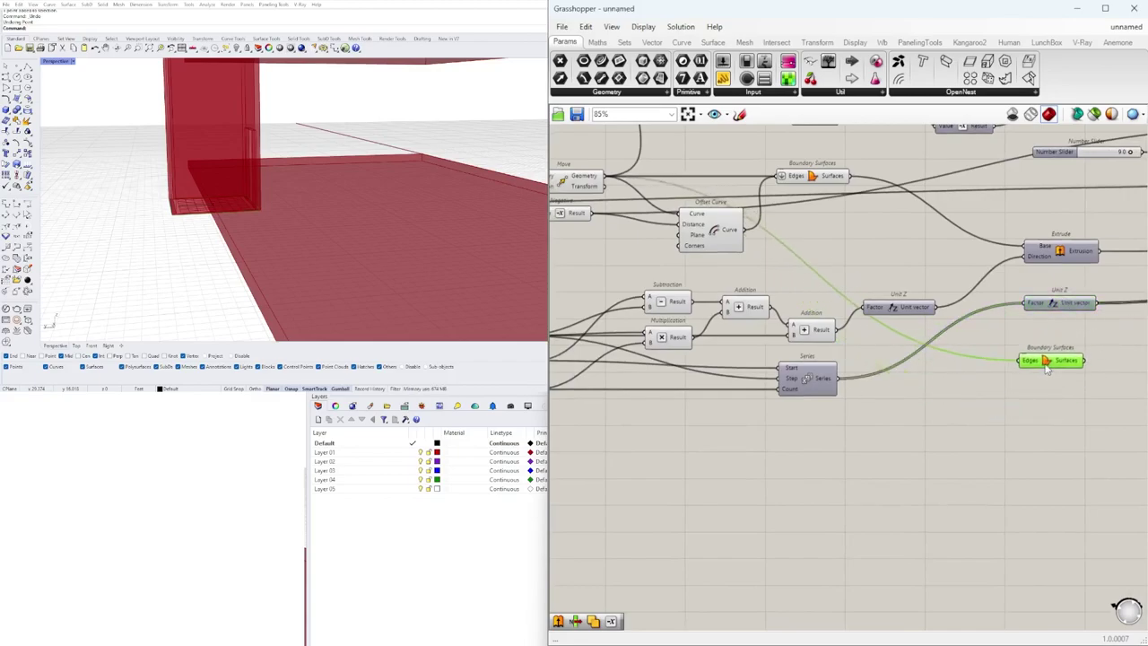
pyautogui.scroll(-3, 974, 414)
pyautogui.scroll(3, 982, 399)
pyautogui.moveTo(1041, 398); pyautogui.dragTo(1082, 360)
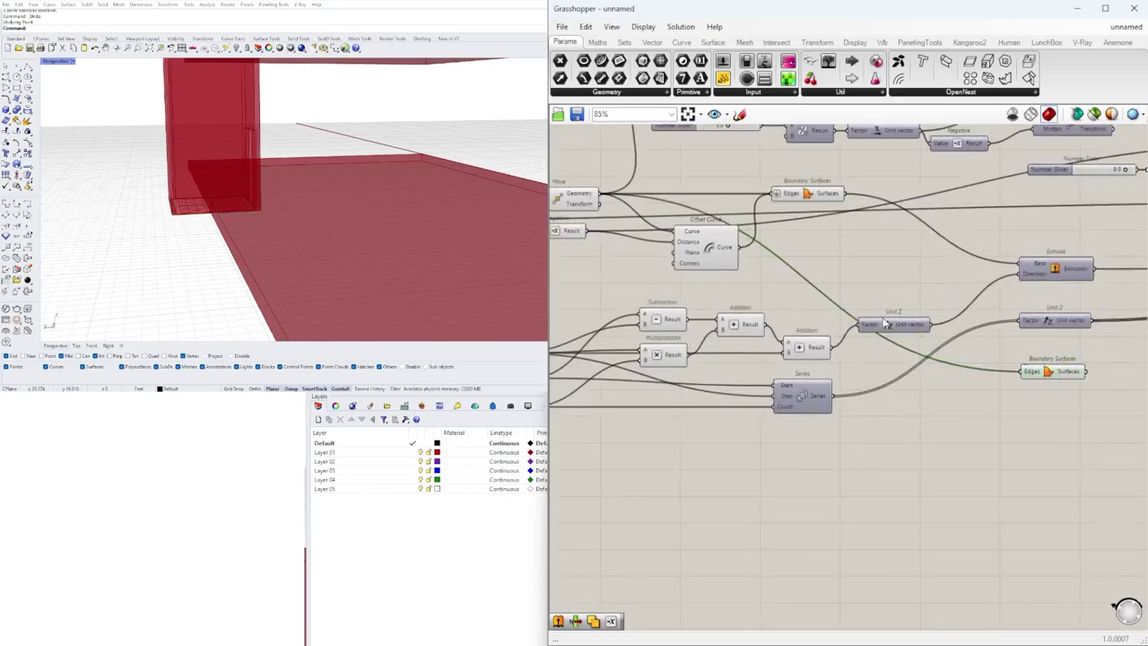
# - Add an Extrude component beside the new Boundary Surfaces and connect the Surfaces output to its Base
pyautogui.moveTo(1056, 400); pyautogui.dragTo(959, 396, button='right')
pyautogui.scroll(-3, 285, 239)
pyautogui.moveTo(284, 238); pyautogui.dragTo(206, 255, button='right')
pyautogui.scroll(2, 999, 388)
pyautogui.moveTo(278, 255); pyautogui.dragTo(263, 215, button='right')
pyautogui.moveTo(835, 396); pyautogui.dragTo(750, 384, button='right')
pyautogui.doubleClick(895, 394)
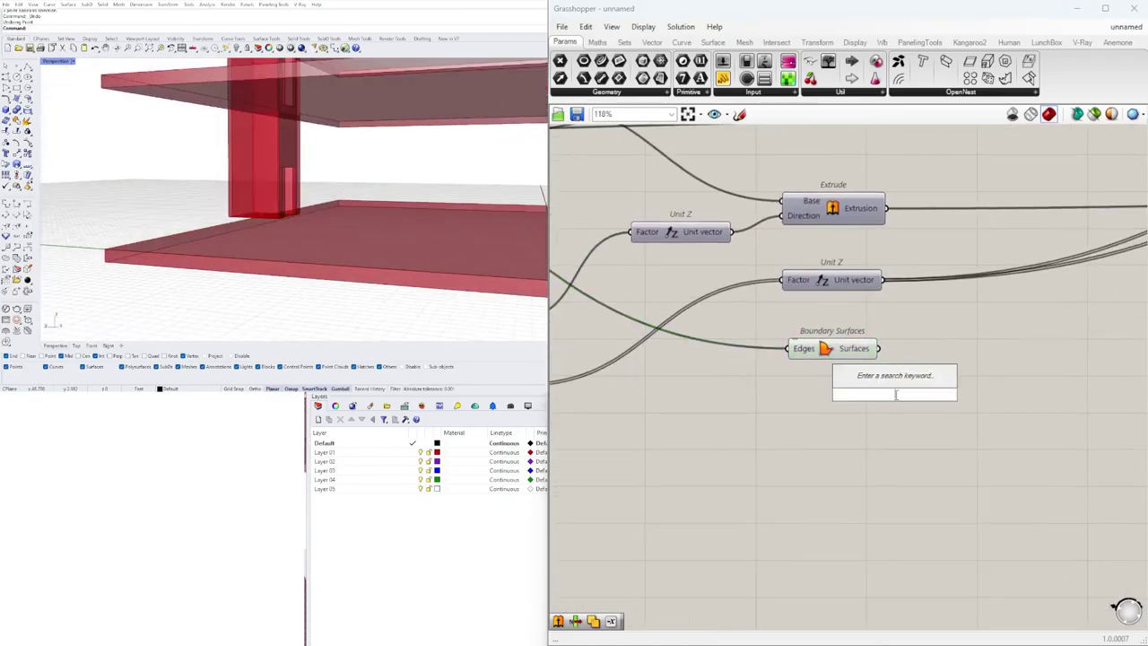
pyautogui.write('extrude')
pyautogui.click(871, 373)
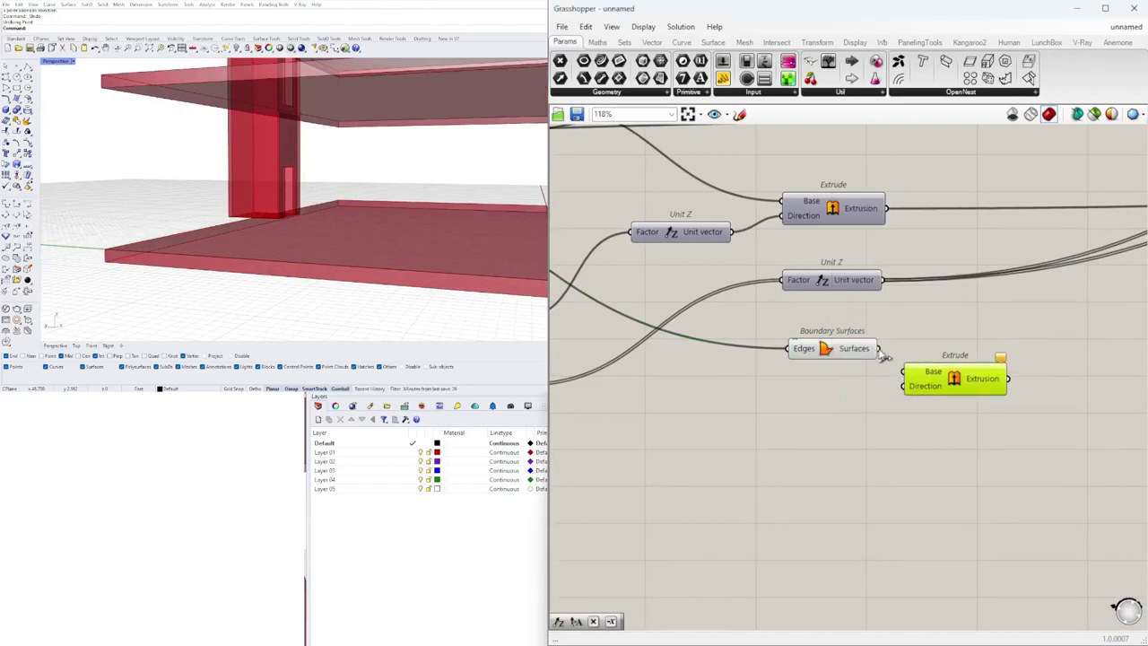
pyautogui.moveTo(944, 381); pyautogui.dragTo(986, 364)
# - Add a Negative component below Boundary Surfaces and connect its Result to the new Extrude's Direction
pyautogui.click(821, 405)
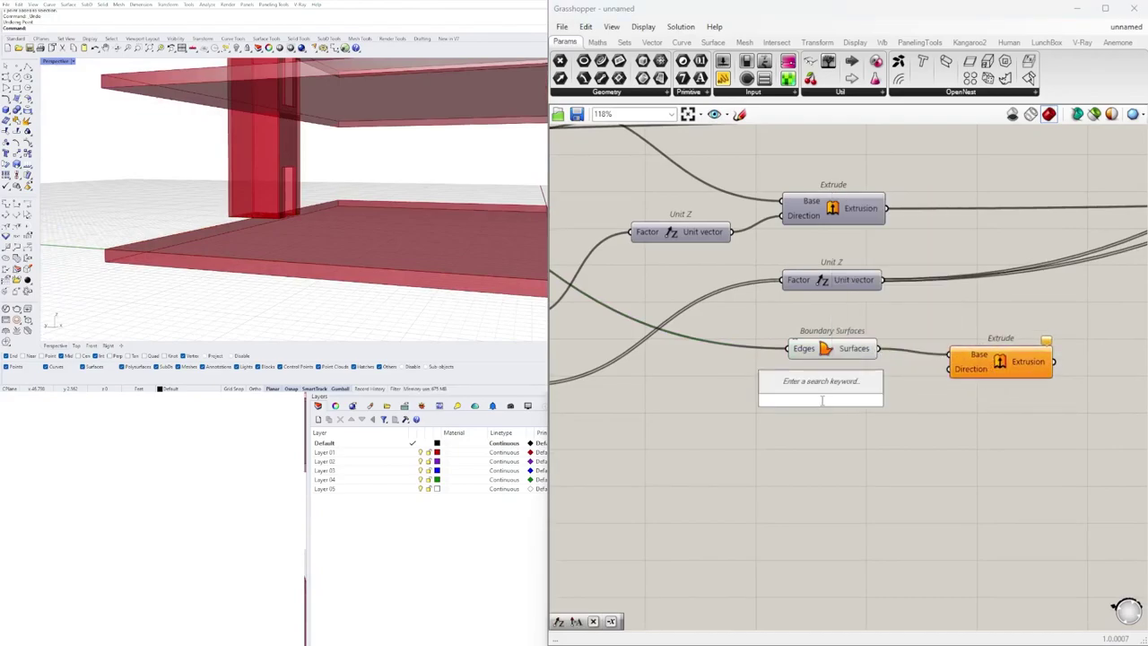
pyautogui.write('neg')
pyautogui.click(843, 391)
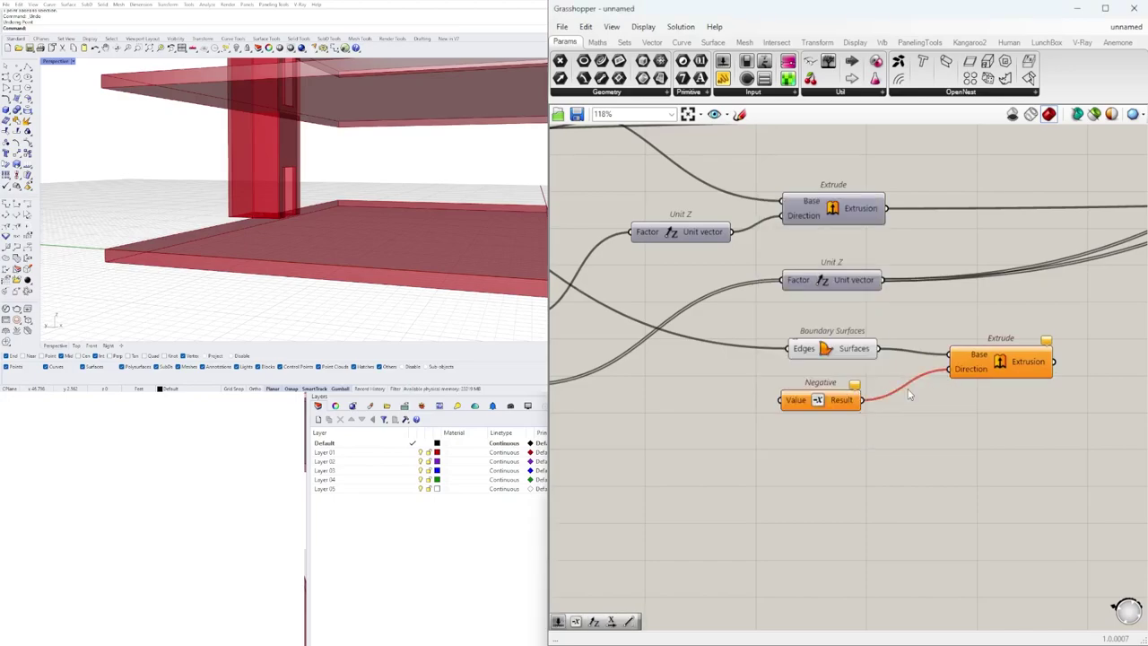
pyautogui.moveTo(996, 365); pyautogui.dragTo(1027, 359)
pyautogui.moveTo(870, 400); pyautogui.dragTo(858, 401)
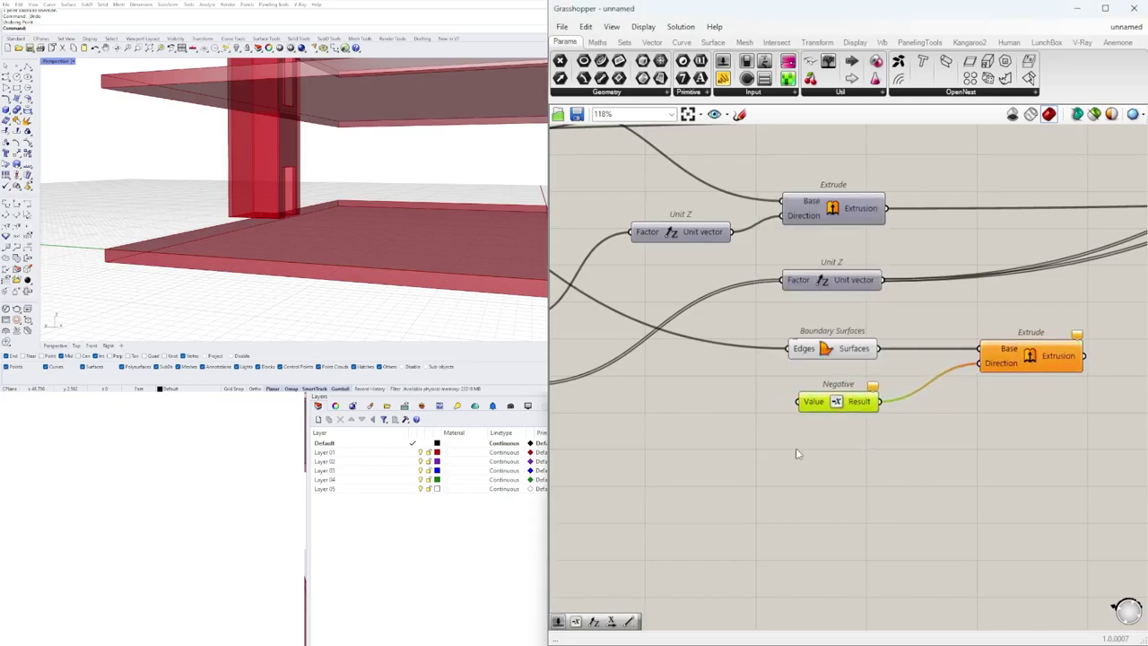
# - Add a Unit Z component, connect its vector to the Negative's Value, and line both up before the Extrude
pyautogui.moveTo(811, 440); pyautogui.dragTo(940, 454, button='right')
pyautogui.doubleClick(836, 455)
pyautogui.write('z')
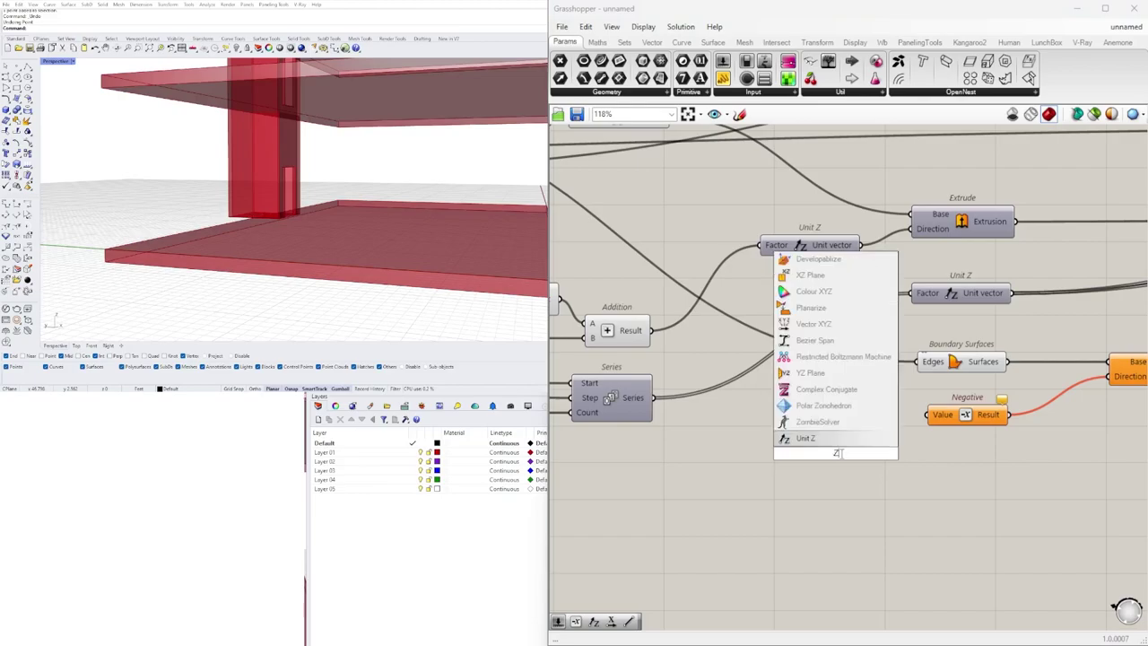
pyautogui.click(836, 438)
pyautogui.moveTo(862, 455); pyautogui.dragTo(882, 425)
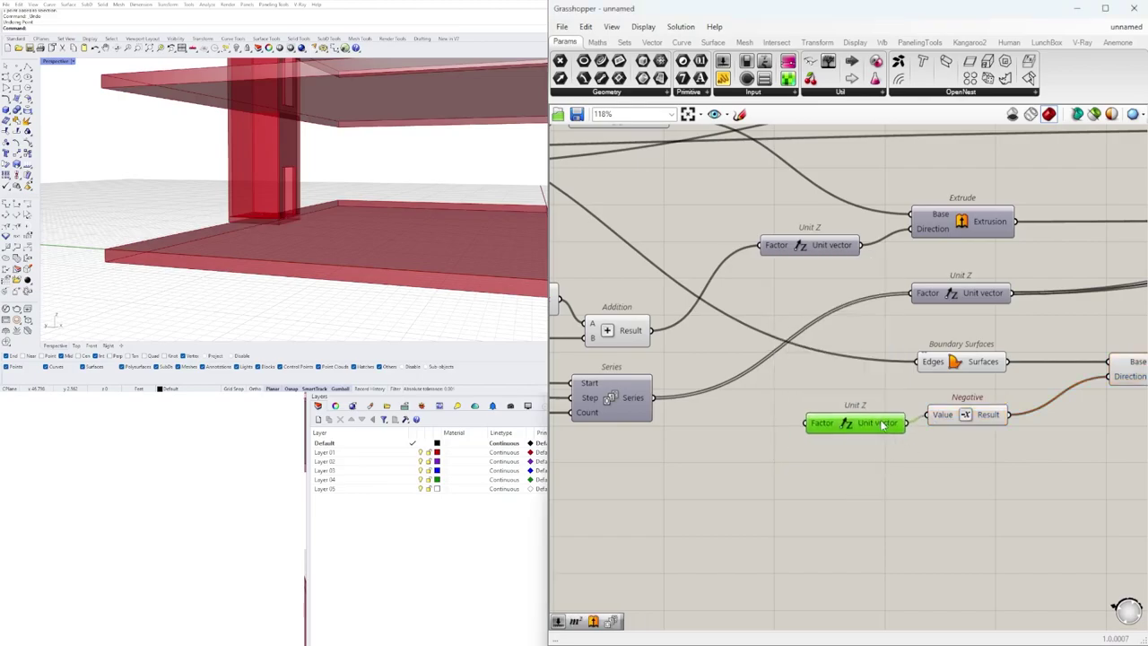
pyautogui.moveTo(982, 455); pyautogui.dragTo(857, 408)
pyautogui.moveTo(987, 422); pyautogui.dragTo(1051, 418)
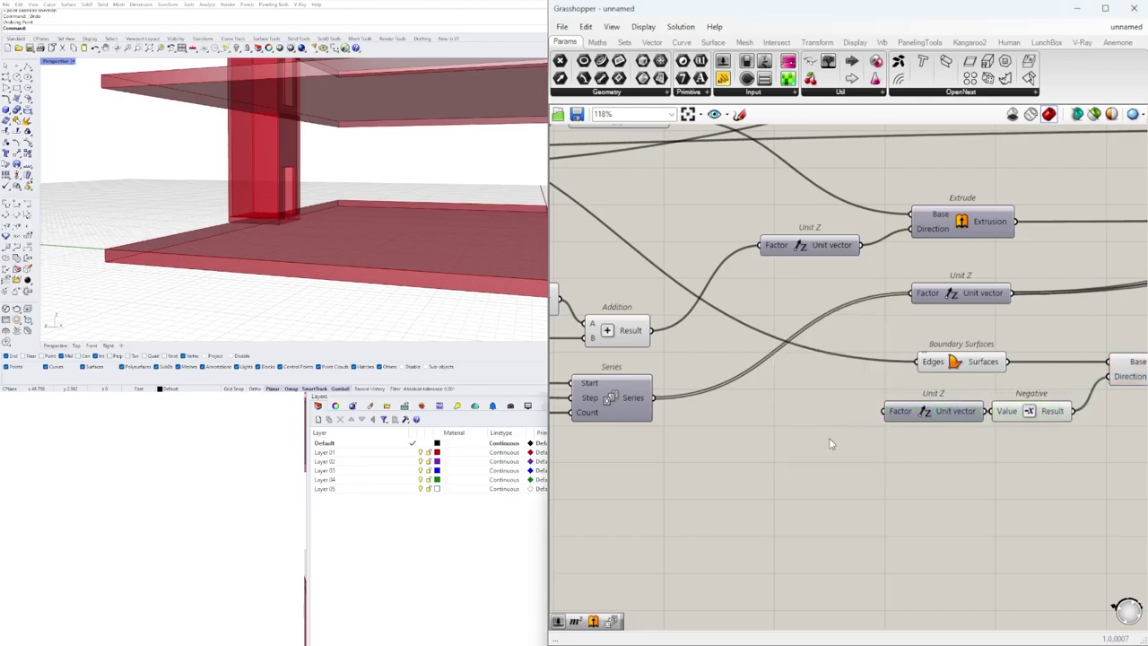
# - Create a Number Slider with the value 3.5 and connect it to the Factor of the new Unit Z
pyautogui.doubleClick(787, 433)
pyautogui.write('3.5')
pyautogui.press('Return')
pyautogui.scroll(2, 855, 443)
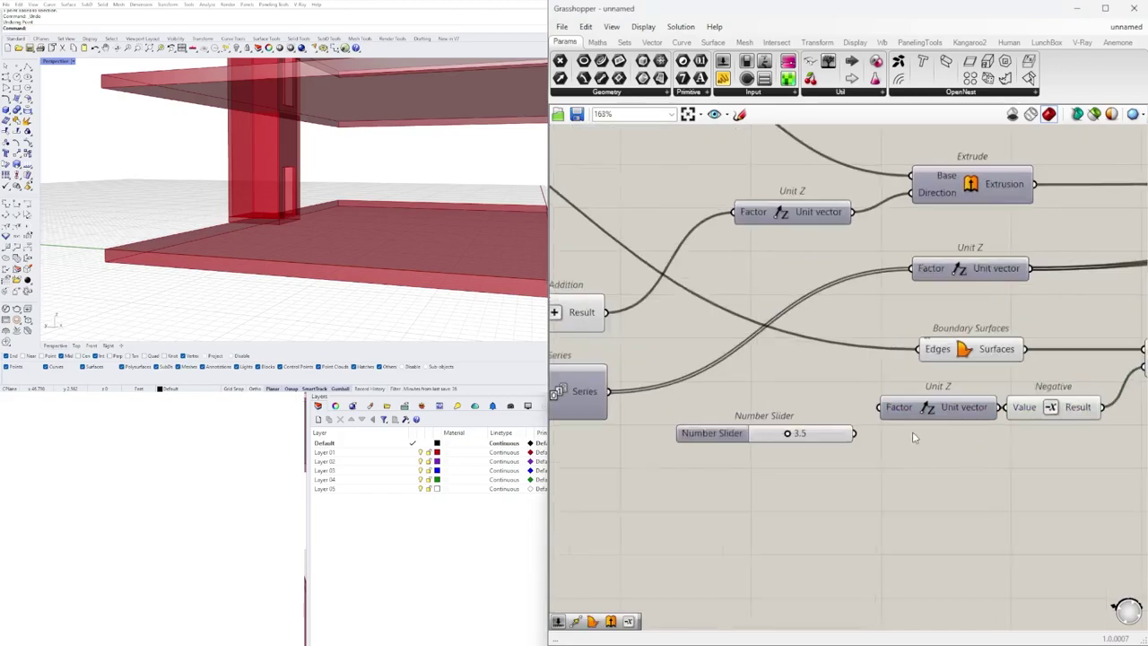
pyautogui.scroll(2, 780, 449)
pyautogui.moveTo(837, 419); pyautogui.dragTo(868, 374)
# - Set the slider that drives the core's downward extension to 5
pyautogui.scroll(4, 785, 391)
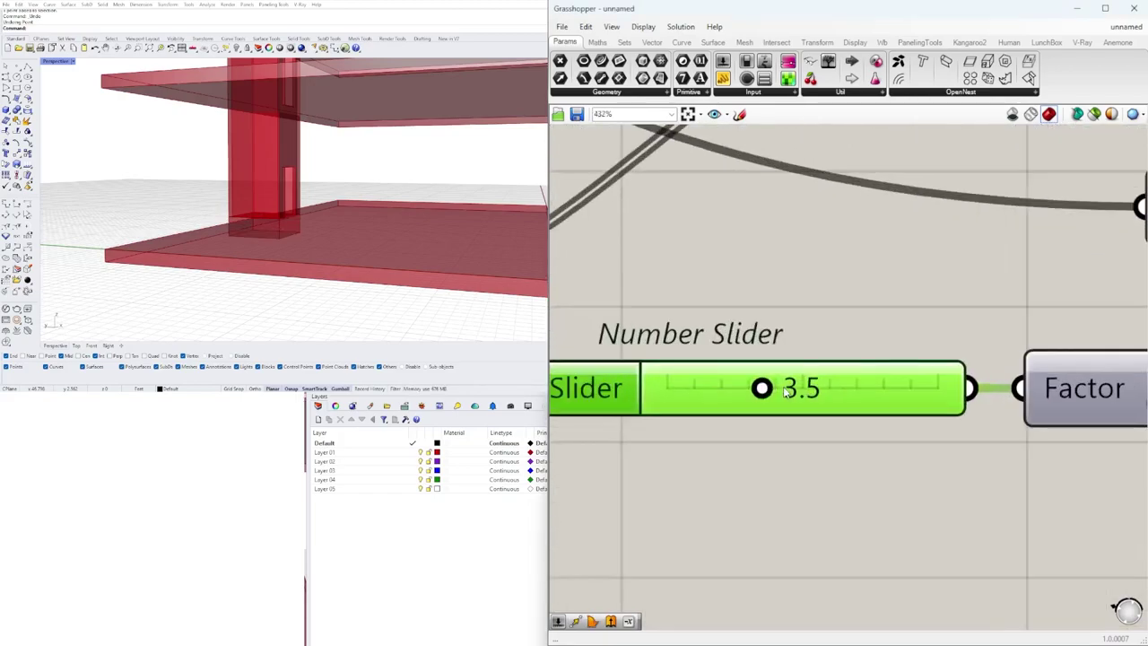
pyautogui.doubleClick(810, 388)
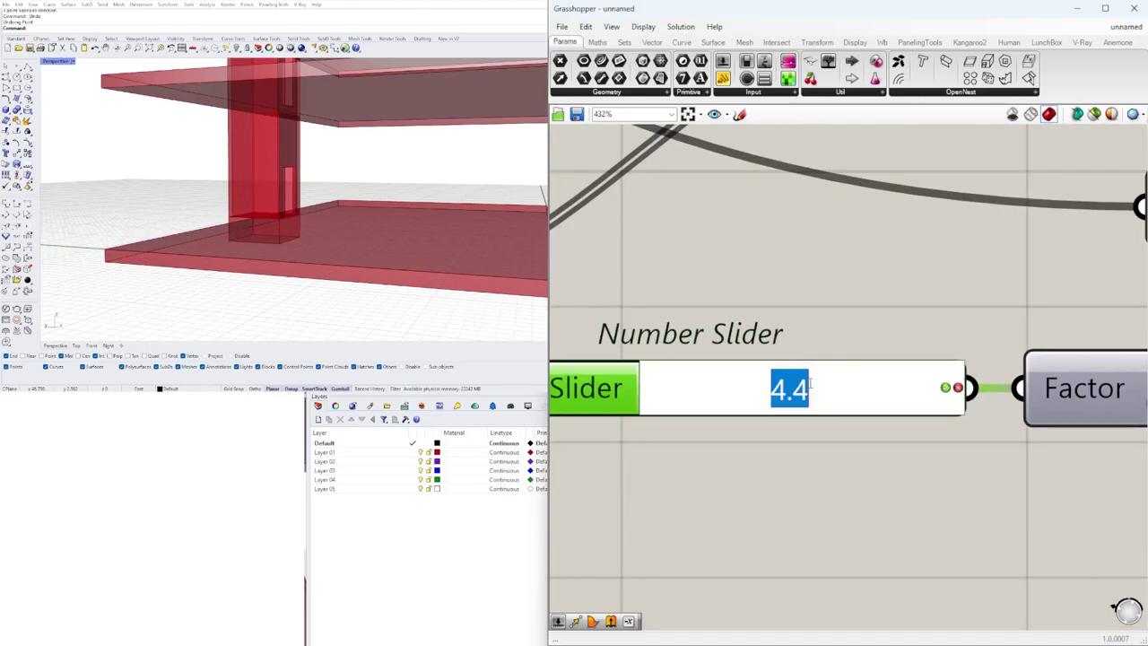
pyautogui.write('5')
pyautogui.press('Return')
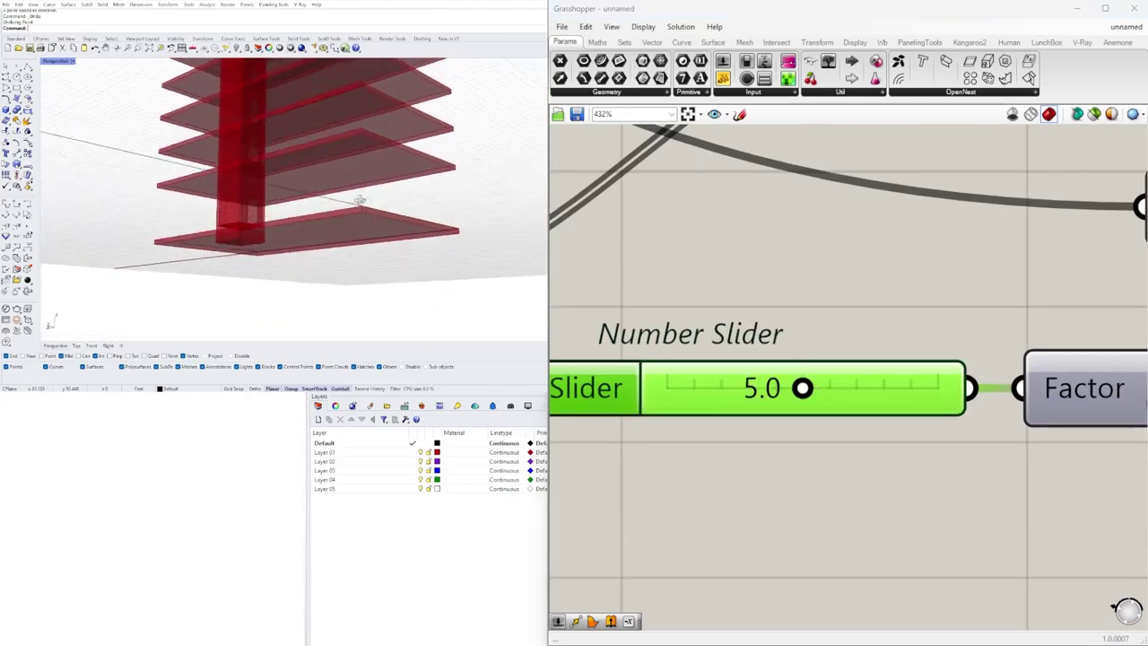
# - Examine the core's downward extension and its upper end in relation to the stacked slabs
pyautogui.scroll(-6, 286, 226)
pyautogui.moveTo(286, 225)
pyautogui.mouseDown(button='right')
pyautogui.moveTo(272, 264)
pyautogui.moveTo(317, 221)
pyautogui.moveTo(293, 233)
pyautogui.mouseUp(button='right')
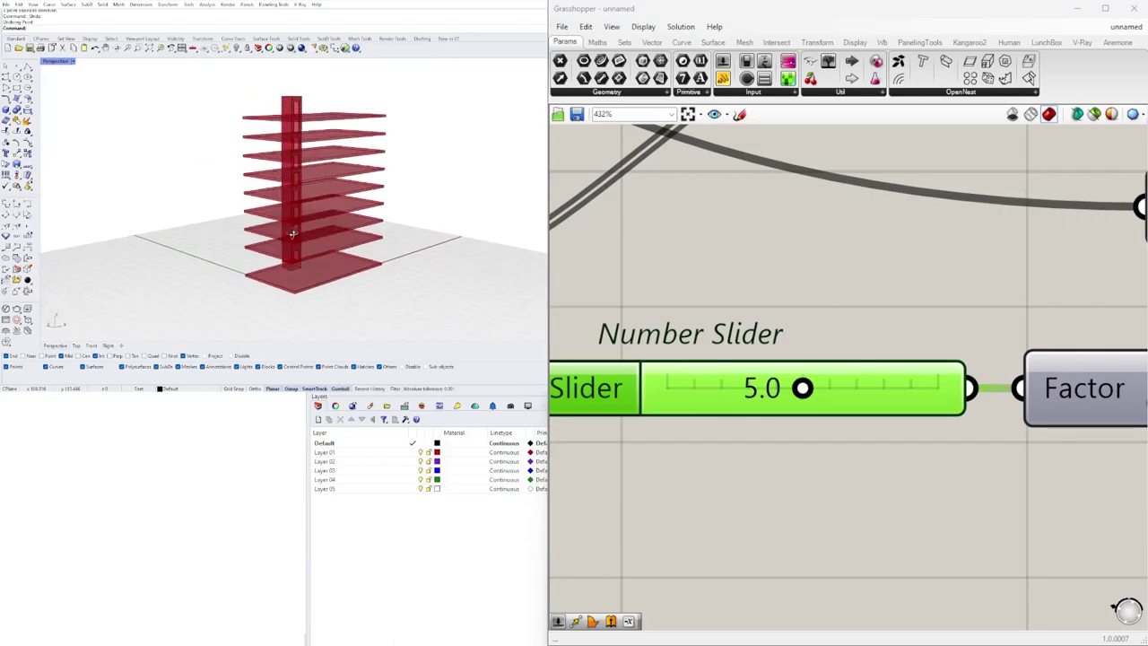
pyautogui.scroll(-10, 788, 349)
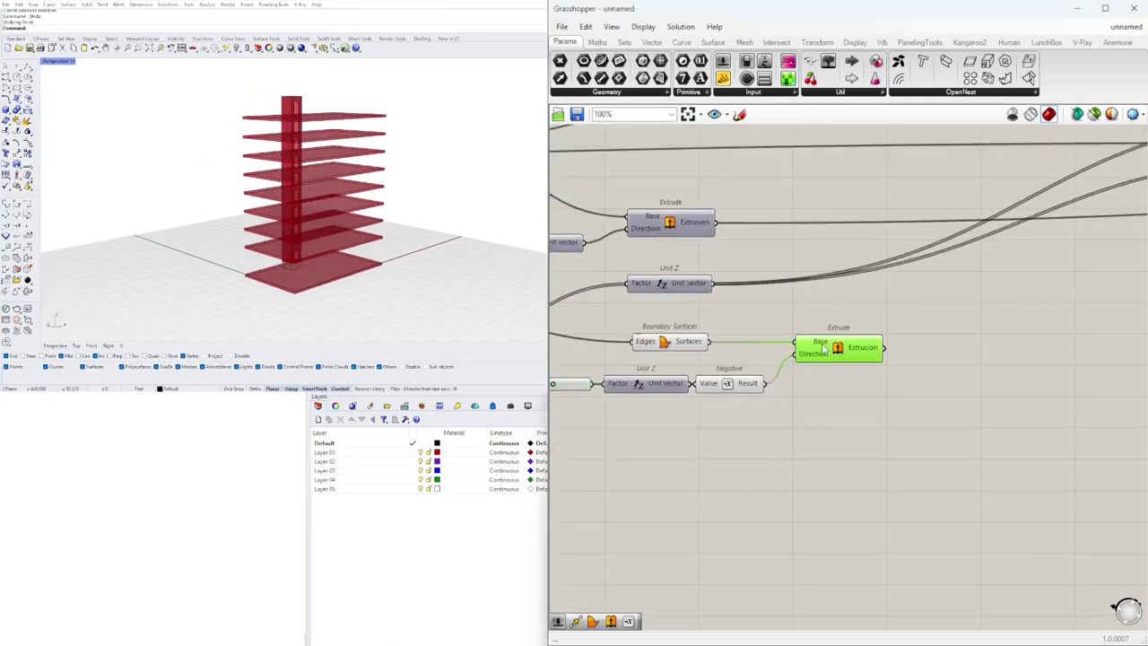
pyautogui.moveTo(752, 383); pyautogui.dragTo(896, 364, button='right')
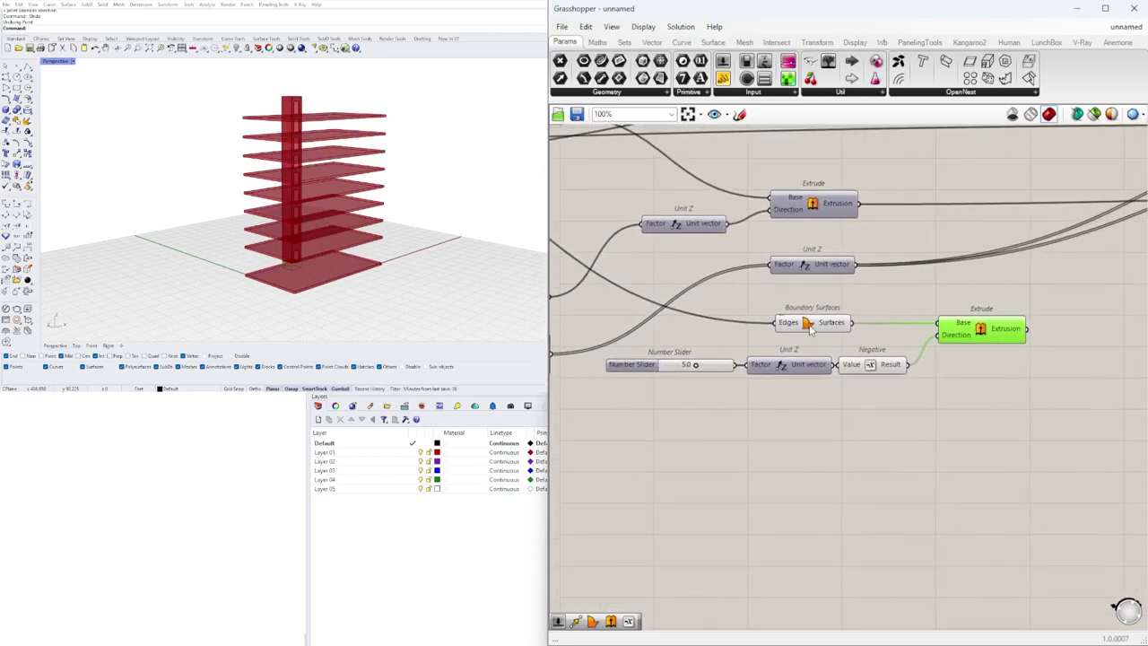
pyautogui.moveTo(369, 281)
pyautogui.mouseDown(button='right')
pyautogui.moveTo(410, 266)
pyautogui.moveTo(386, 278)
pyautogui.mouseUp(button='right')
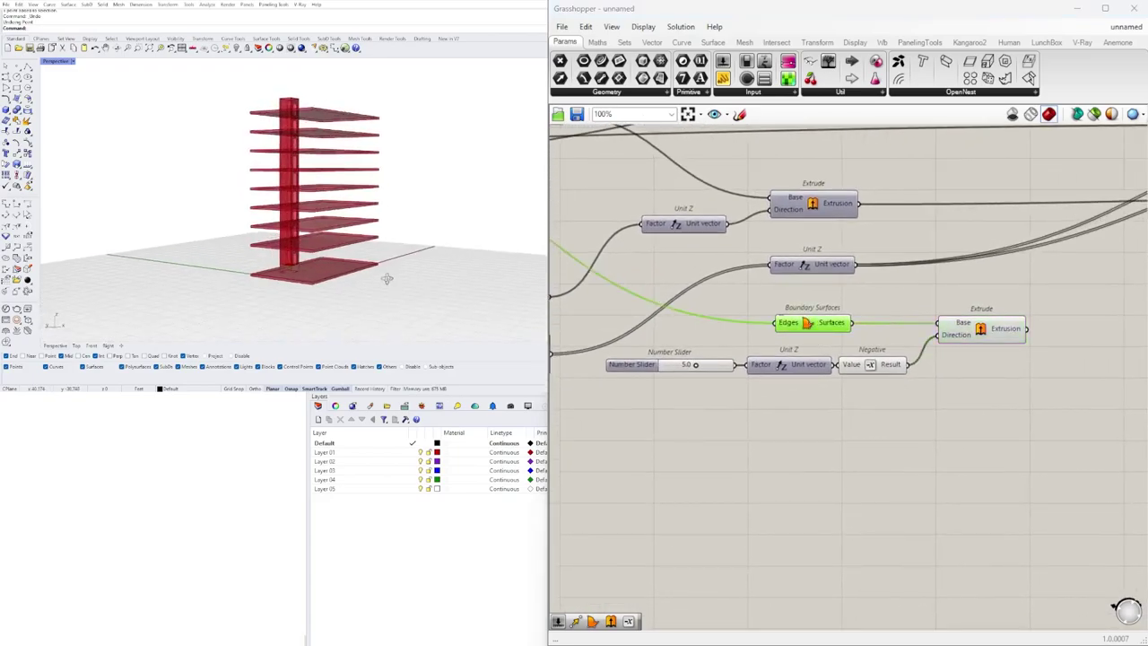
pyautogui.scroll(3, 378, 184)
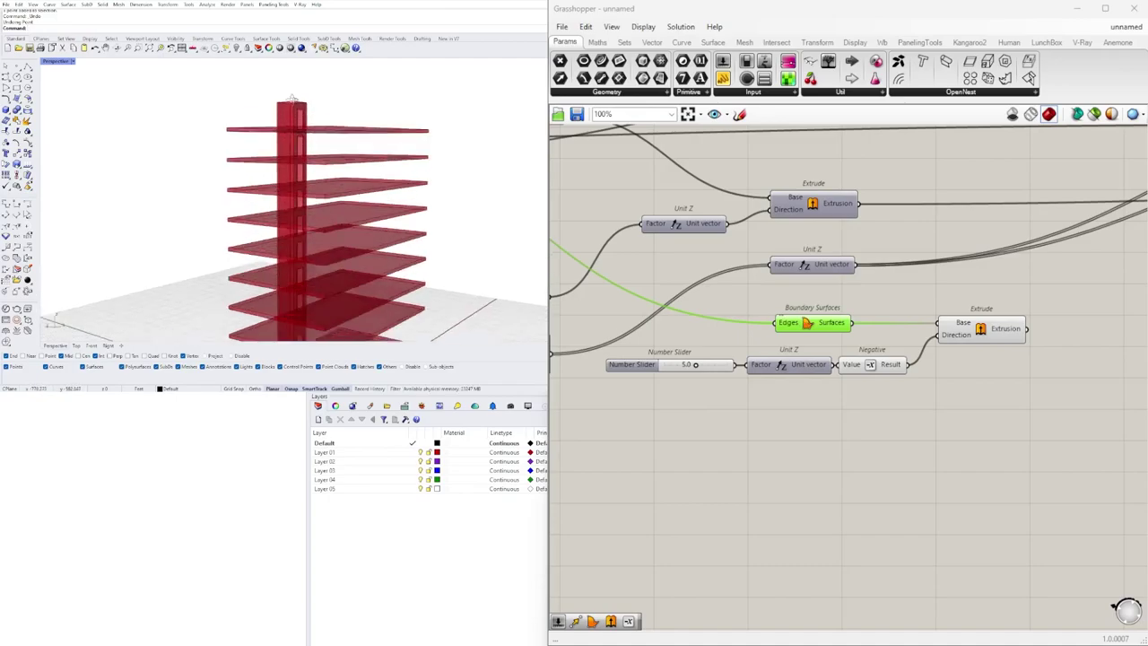
pyautogui.scroll(-3, 944, 382)
pyautogui.scroll(2, 932, 390)
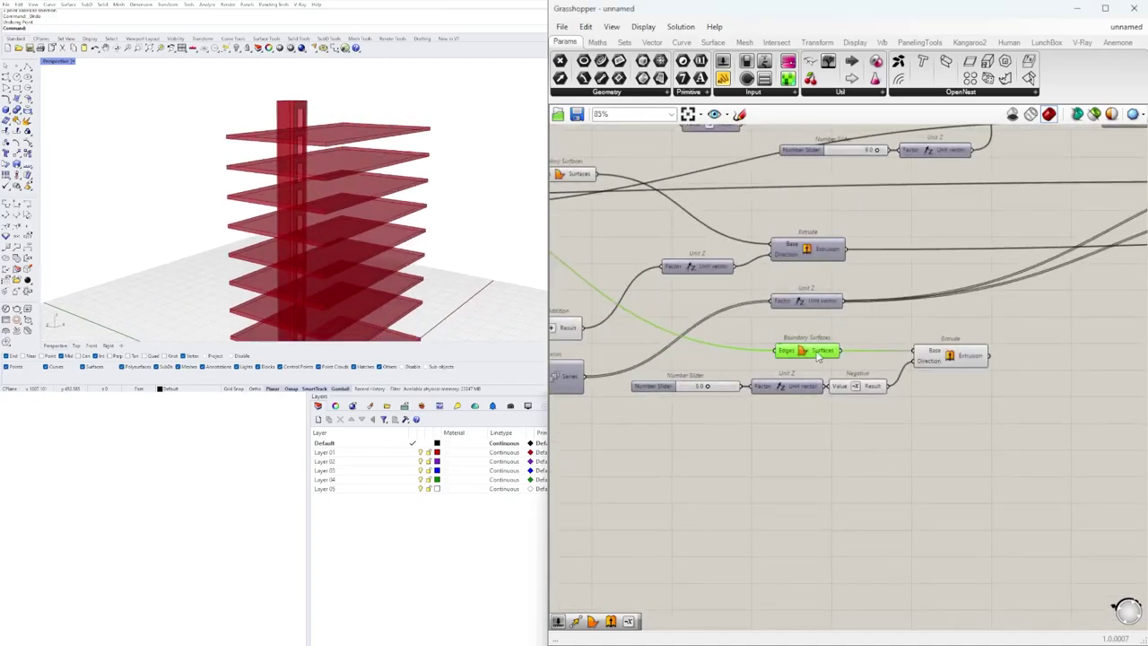
# - Shift the downward extension's slider, Unit Z, Negative and Extrude lower to free space beside Boundary Surfaces
pyautogui.moveTo(1012, 429); pyautogui.dragTo(689, 365)
pyautogui.moveTo(938, 362); pyautogui.dragTo(924, 386)
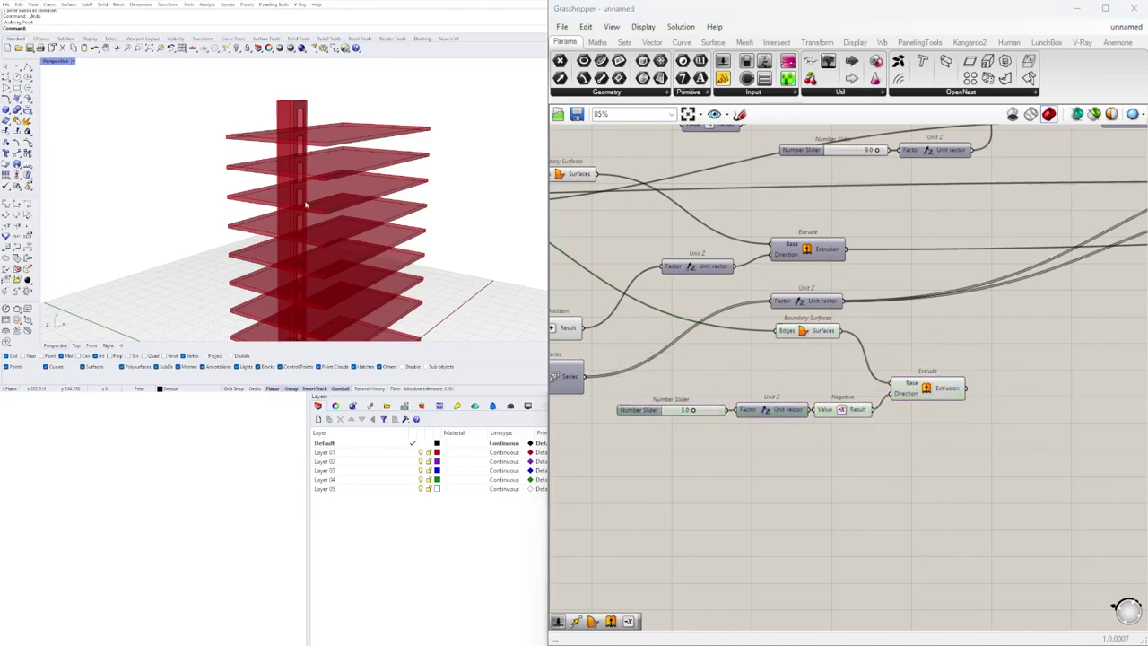
pyautogui.scroll(-3, 301, 205)
pyautogui.scroll(2, 800, 321)
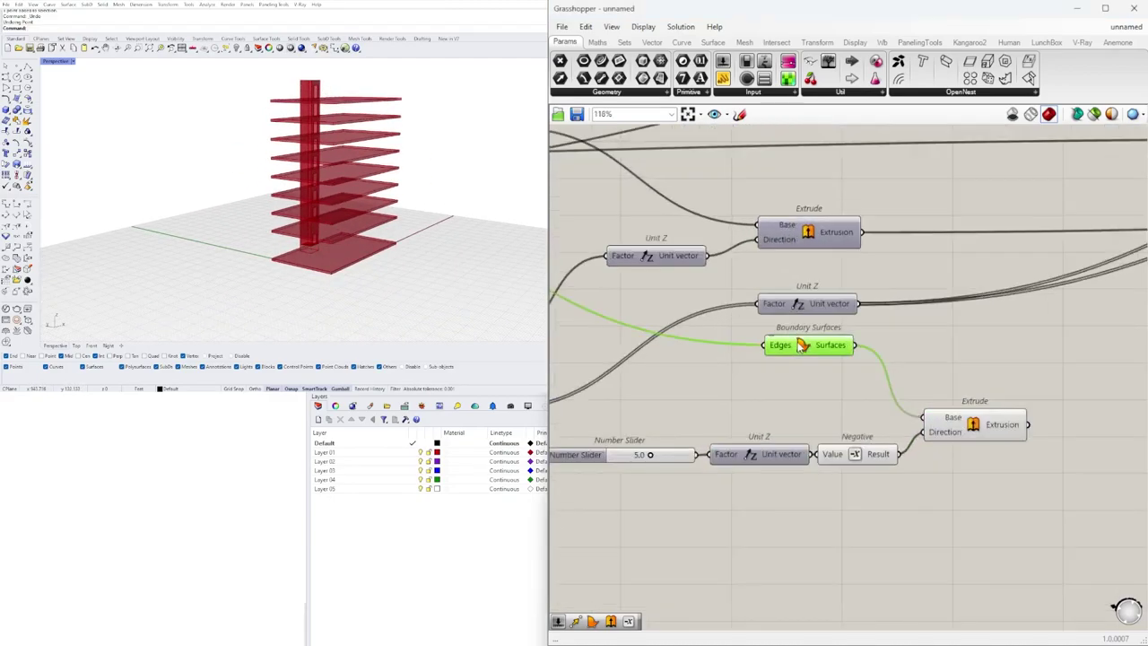
# - Add a Move component and place it in the free space beside the core's Boundary Surfaces
pyautogui.moveTo(888, 354); pyautogui.dragTo(834, 378, button='right')
pyautogui.doubleClick(917, 372)
pyautogui.write('MO')
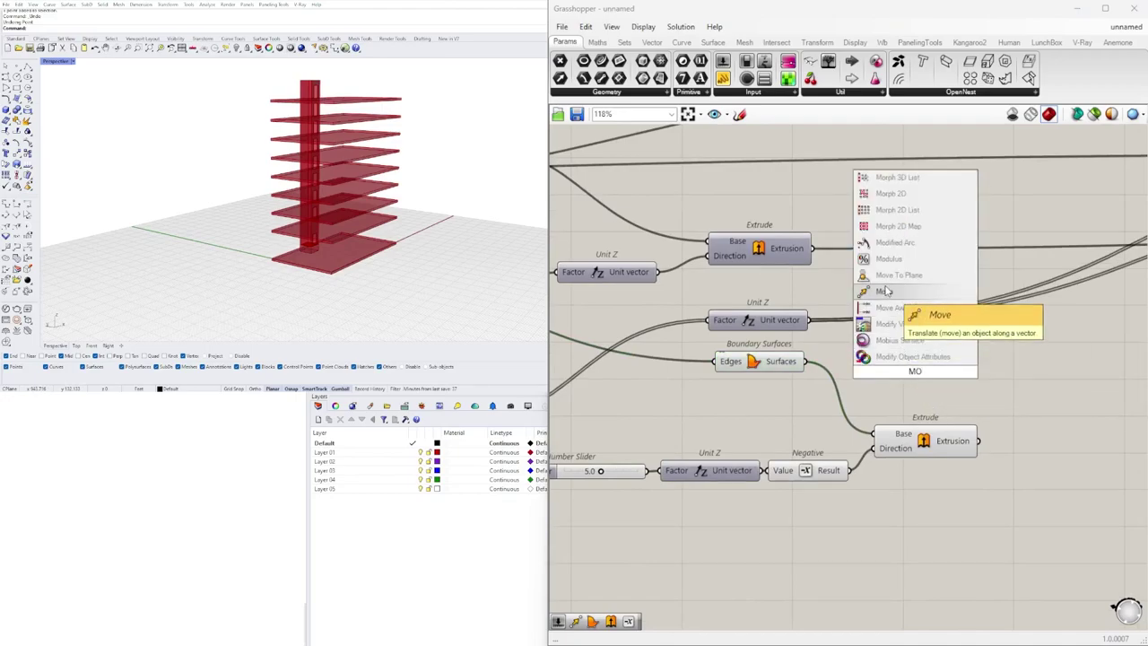
pyautogui.click(883, 291)
pyautogui.moveTo(909, 370); pyautogui.dragTo(982, 375)
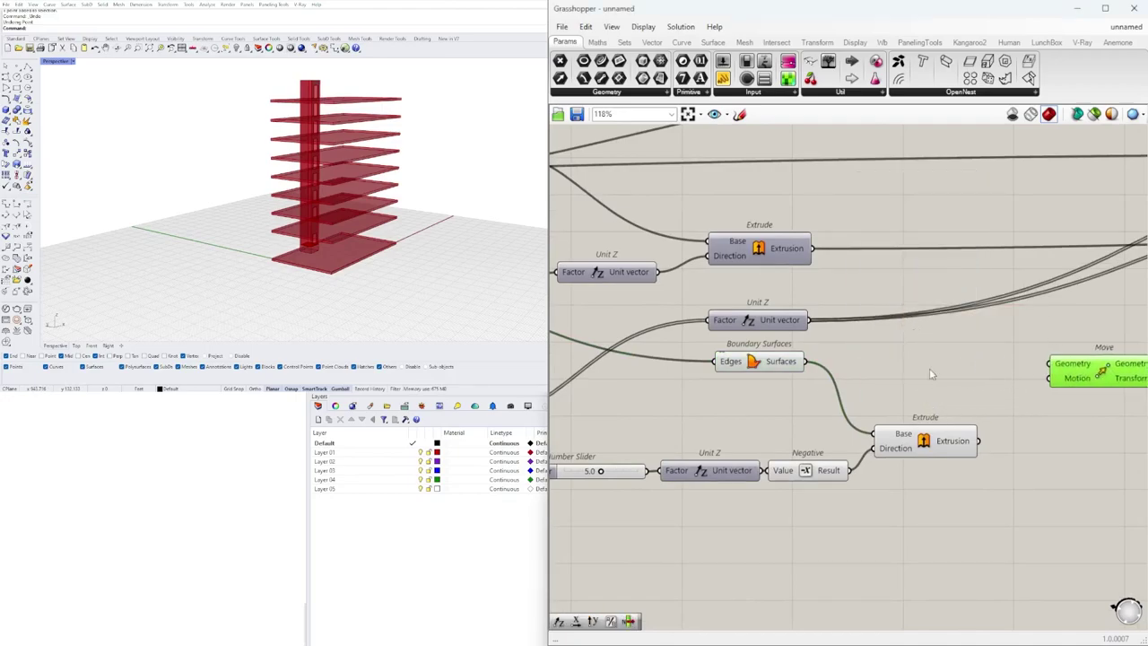
pyautogui.scroll(-5, 971, 372)
# - Temporarily preview the core's main Extrude to check its height, and hide it again
pyautogui.moveTo(958, 363); pyautogui.dragTo(850, 376, button='right')
pyautogui.scroll(4, 777, 353)
pyautogui.moveTo(777, 353); pyautogui.dragTo(1048, 348, button='right')
pyautogui.moveTo(906, 355); pyautogui.dragTo(849, 301, button='right')
pyautogui.moveTo(711, 353); pyautogui.dragTo(797, 355, button='right')
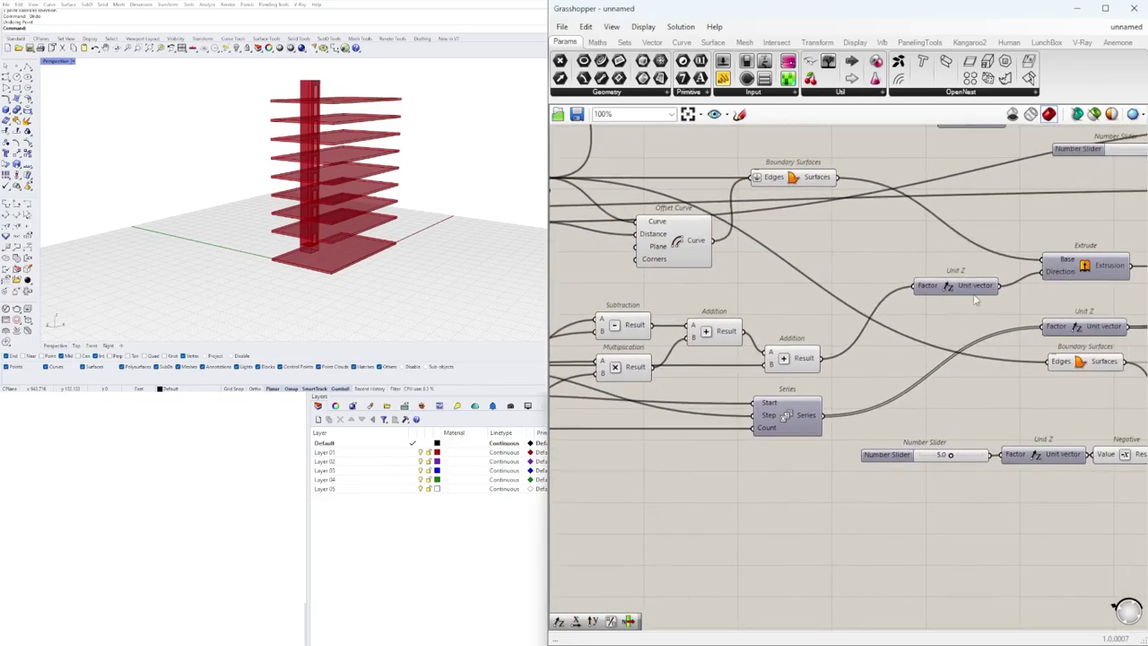
pyautogui.rightClick(1081, 272)
pyautogui.click(1113, 289)
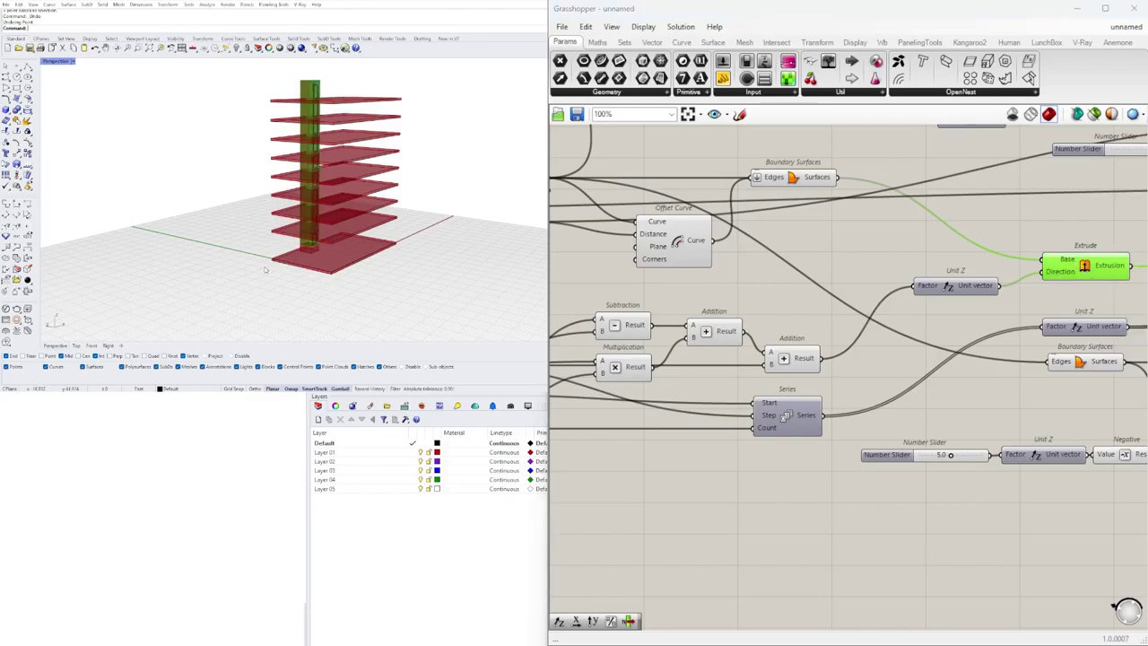
pyautogui.rightClick(1091, 272)
pyautogui.click(1104, 296)
# - Connect Boundary Surfaces to the new Move's Geometry and the core height's Unit Z to its Motion, and check the surface atop the core
pyautogui.moveTo(1035, 299); pyautogui.dragTo(801, 291, button='right')
pyautogui.moveTo(833, 318); pyautogui.dragTo(1103, 373)
pyautogui.moveTo(1092, 375); pyautogui.dragTo(864, 380, button='right')
pyautogui.click(864, 381)
pyautogui.moveTo(286, 170); pyautogui.dragTo(318, 170, button='right')
pyautogui.scroll(7, 319, 131)
pyautogui.scroll(-5, 317, 132)
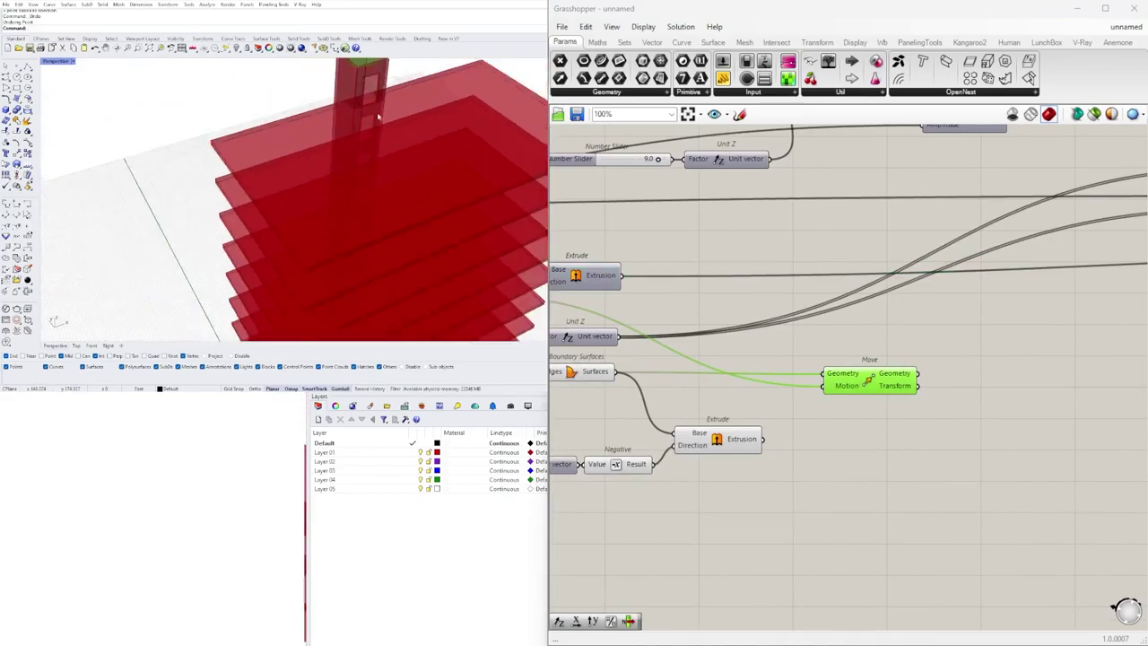
pyautogui.scroll(2, 317, 132)
pyautogui.scroll(-2, 780, 439)
# - Duplicate the downward extension's Number Slider, Unit Z and Extrude, and place the copies beside the new Move
pyautogui.moveTo(779, 434); pyautogui.dragTo(896, 428, button='right')
pyautogui.click(831, 435)
pyautogui.keyDown('shift'); pyautogui.click(670, 447); pyautogui.keyUp('shift')
pyautogui.click(823, 437)
pyautogui.moveTo(824, 437); pyautogui.dragTo(780, 424, button='right')
pyautogui.keyDown('shift'); pyautogui.click(750, 450); pyautogui.keyUp('shift')
pyautogui.keyDown('shift'); pyautogui.click(665, 446); pyautogui.keyUp('shift')
pyautogui.moveTo(783, 409); pyautogui.dragTo(1101, 408)
# - Rewire the copied Extrude with the Move's Geometry as Base and the copied Unit Z as Direction, and rearrange the copies
pyautogui.scroll(2, 964, 393)
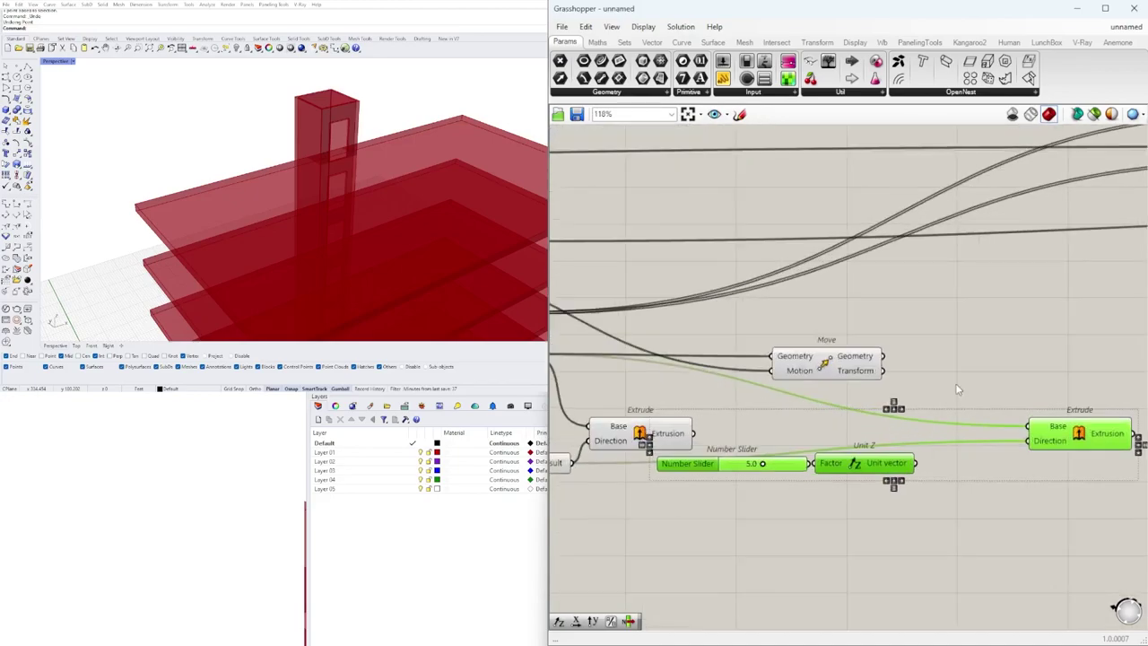
pyautogui.moveTo(1030, 429); pyautogui.dragTo(1031, 441)
pyautogui.moveTo(944, 517); pyautogui.dragTo(779, 452)
pyautogui.moveTo(865, 466); pyautogui.dragTo(882, 517)
pyautogui.click(992, 480)
pyautogui.moveTo(1057, 447); pyautogui.dragTo(1029, 391)
# - Set the copied slider that drives the core's upward extension to 2
pyautogui.click(989, 456)
pyautogui.scroll(6, 826, 518)
pyautogui.doubleClick(720, 521)
pyautogui.write('2')
pyautogui.press('Return')
# - Set the slider that drives the core's downward extension to 3
pyautogui.scroll(-8, 793, 459)
pyautogui.moveTo(795, 461); pyautogui.dragTo(1004, 443, button='right')
pyautogui.scroll(3, 732, 416)
pyautogui.moveTo(732, 415); pyautogui.dragTo(920, 412, button='right')
pyautogui.doubleClick(761, 418)
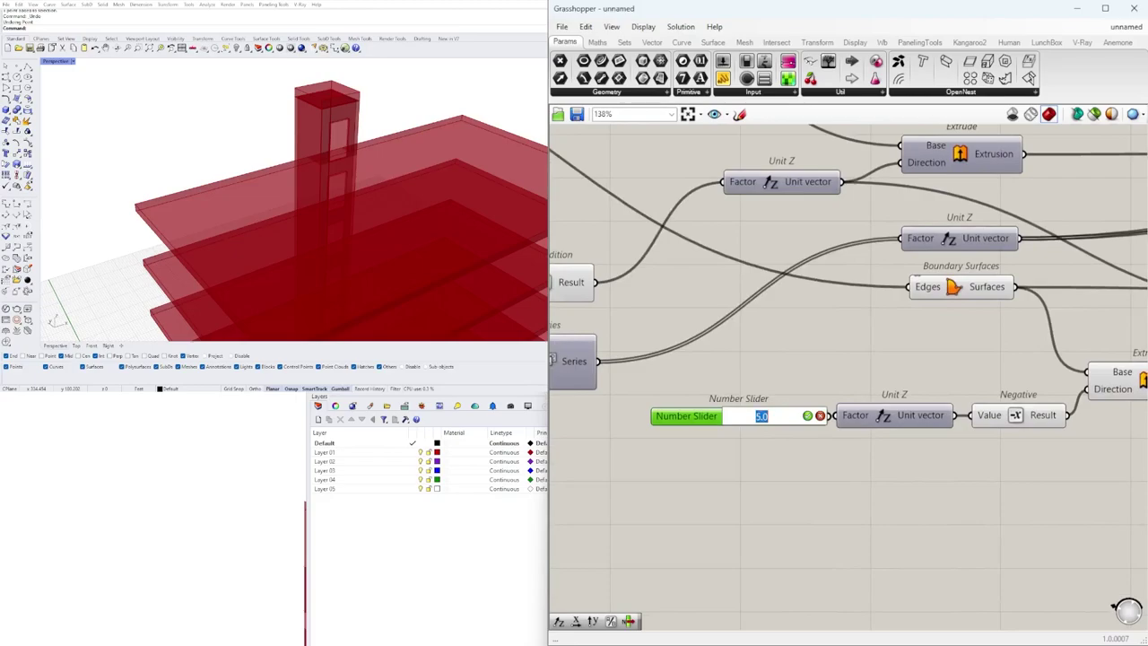
pyautogui.write('3')
pyautogui.press('Return')
# - Examine the core's upward and downward extensions from several angles around the building
pyautogui.scroll(-10, 370, 238)
pyautogui.moveTo(371, 241); pyautogui.dragTo(377, 193, button='right')
pyautogui.moveTo(381, 300); pyautogui.dragTo(344, 321, button='right')
pyautogui.moveTo(912, 310); pyautogui.dragTo(753, 315, button='right')
pyautogui.scroll(-3, 753, 316)
pyautogui.moveTo(998, 343); pyautogui.dragTo(817, 312, button='right')
pyautogui.click(1013, 298)
pyautogui.moveTo(380, 184)
pyautogui.mouseDown(button='right')
pyautogui.moveTo(374, 235)
pyautogui.moveTo(372, 192)
pyautogui.mouseUp(button='right')
# - Turn off the previews of the Move and Boundary Surfaces that feed the core extensions
pyautogui.click(833, 282)
pyautogui.scroll(-2, 870, 281)
pyautogui.rightClick(856, 283)
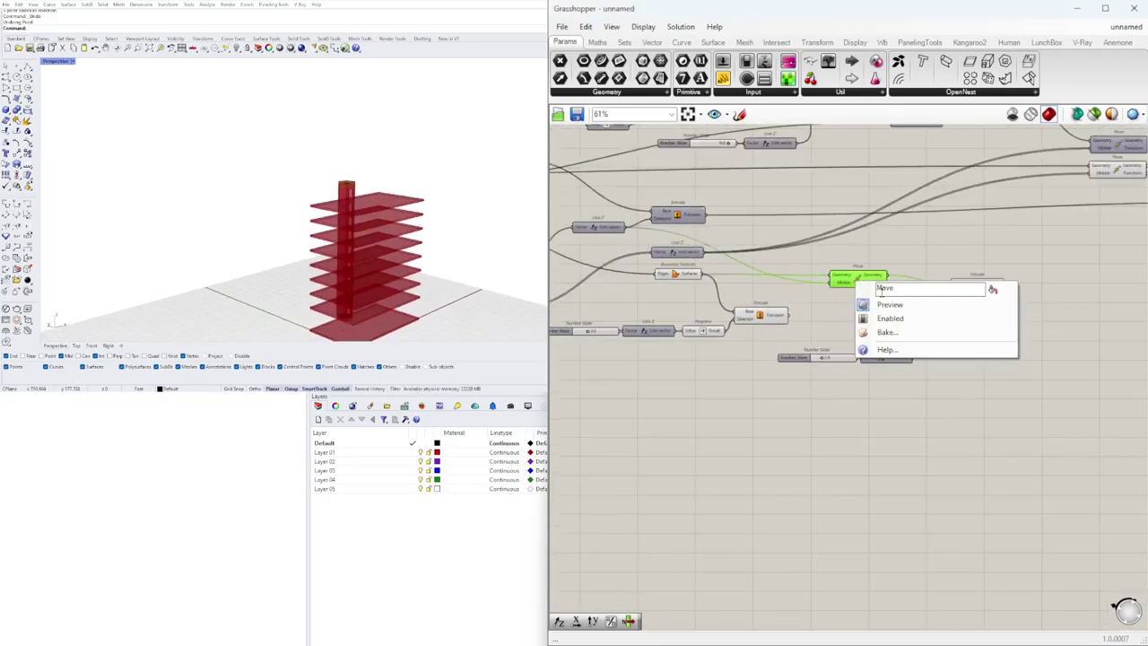
pyautogui.rightClick(677, 277)
# - Check in the model which geometry the two extension Extrudes, the lower slab Move and the solid difference component represent
pyautogui.click(760, 314)
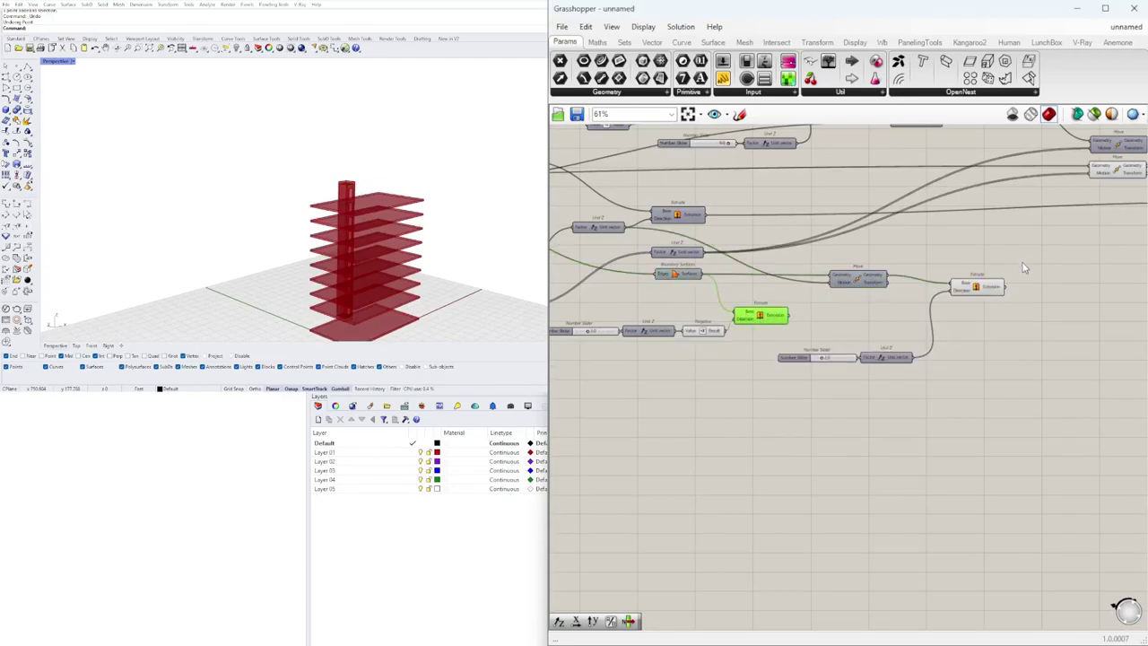
pyautogui.keyDown('shift'); pyautogui.click(969, 290); pyautogui.keyUp('shift')
pyautogui.scroll(-4, 980, 282)
pyautogui.scroll(4, 1065, 204)
pyautogui.moveTo(1065, 204); pyautogui.dragTo(871, 289, button='right')
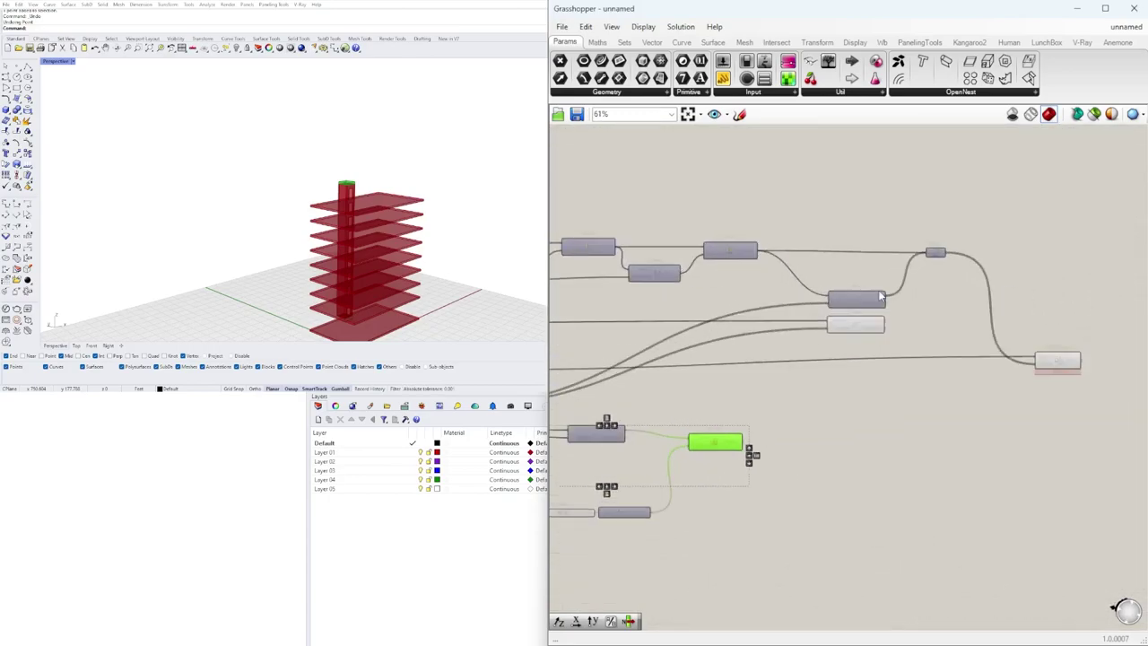
pyautogui.keyDown('shift'); pyautogui.click(855, 330); pyautogui.keyUp('shift')
pyautogui.moveTo(857, 431); pyautogui.dragTo(865, 457)
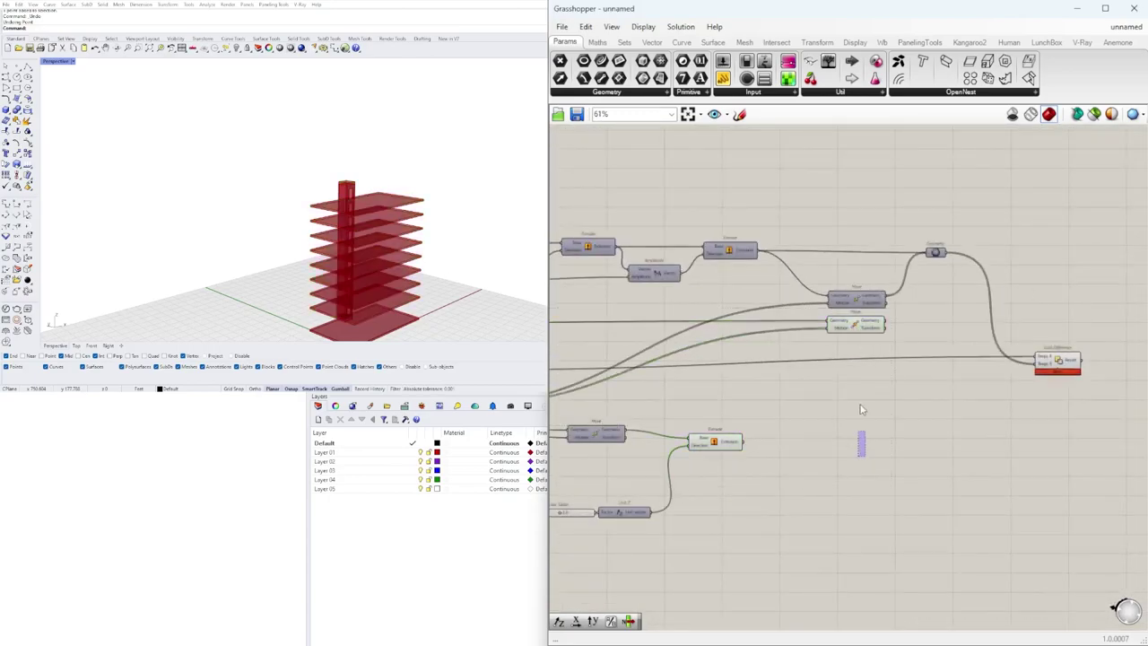
pyautogui.click(1063, 362)
pyautogui.scroll(2, 787, 438)
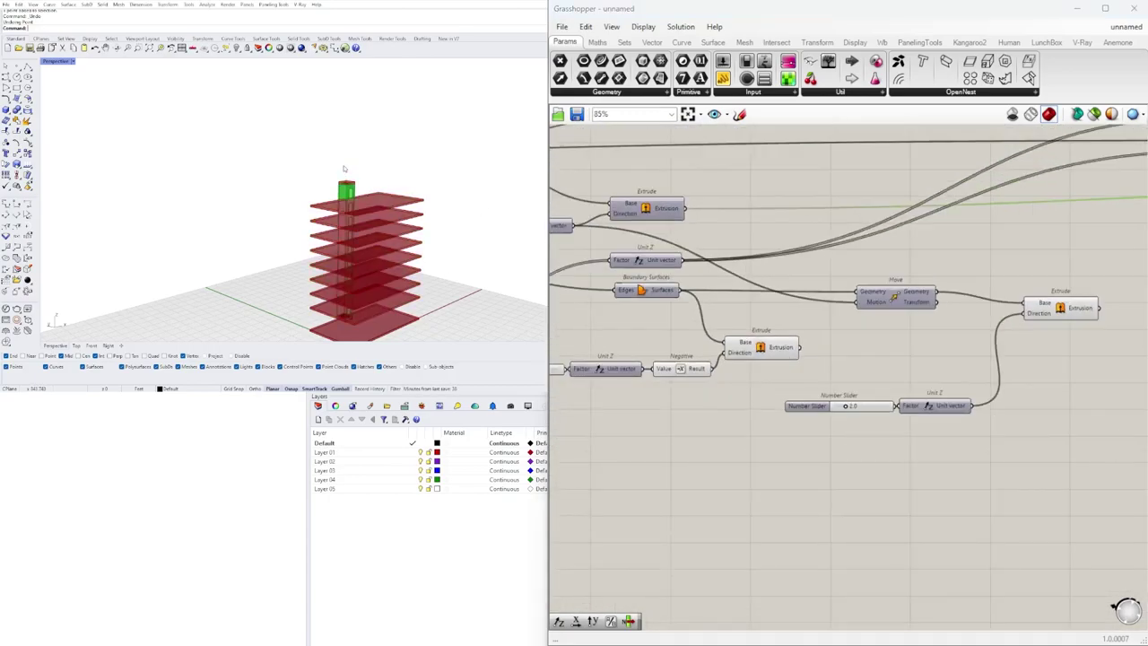
# - Reposition the upward-extension Extrude with its slider and Unit Z below the Move component, and nudge the downward-extension Extrude
pyautogui.moveTo(993, 351); pyautogui.dragTo(924, 372, button='right')
pyautogui.moveTo(984, 338); pyautogui.dragTo(968, 427)
pyautogui.moveTo(1060, 469); pyautogui.dragTo(733, 400)
pyautogui.moveTo(984, 431); pyautogui.dragTo(948, 444)
pyautogui.click(790, 397)
pyautogui.moveTo(692, 372); pyautogui.dragTo(703, 375)
pyautogui.moveTo(846, 374); pyautogui.dragTo(799, 376, button='right')
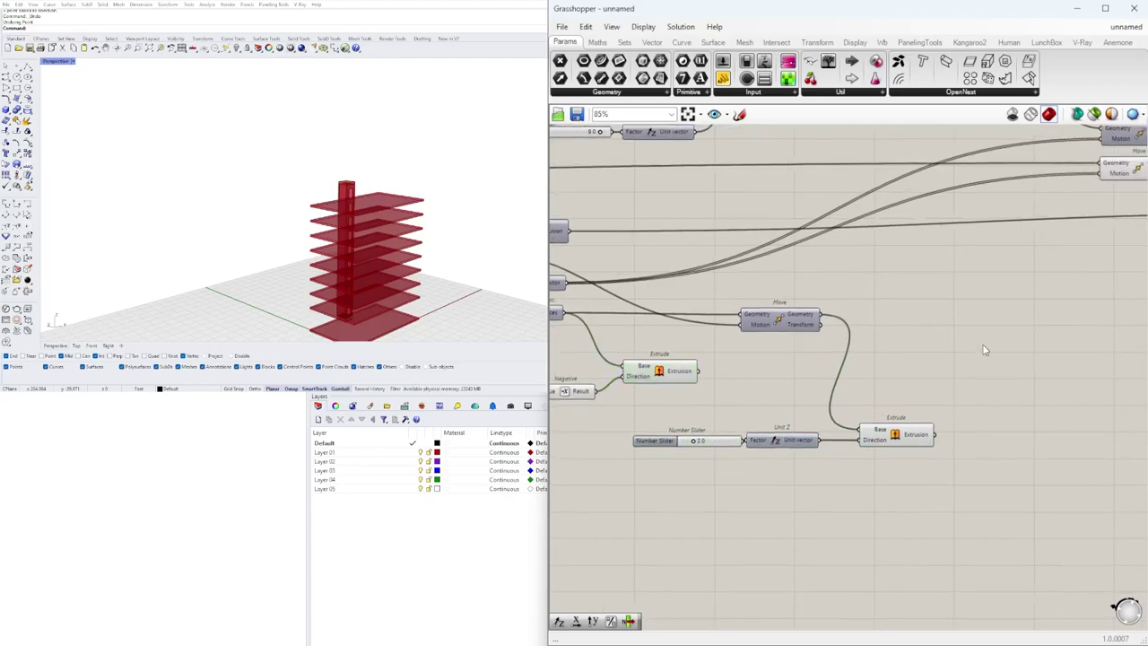
pyautogui.doubleClick(981, 342)
pyautogui.write('MOVE')
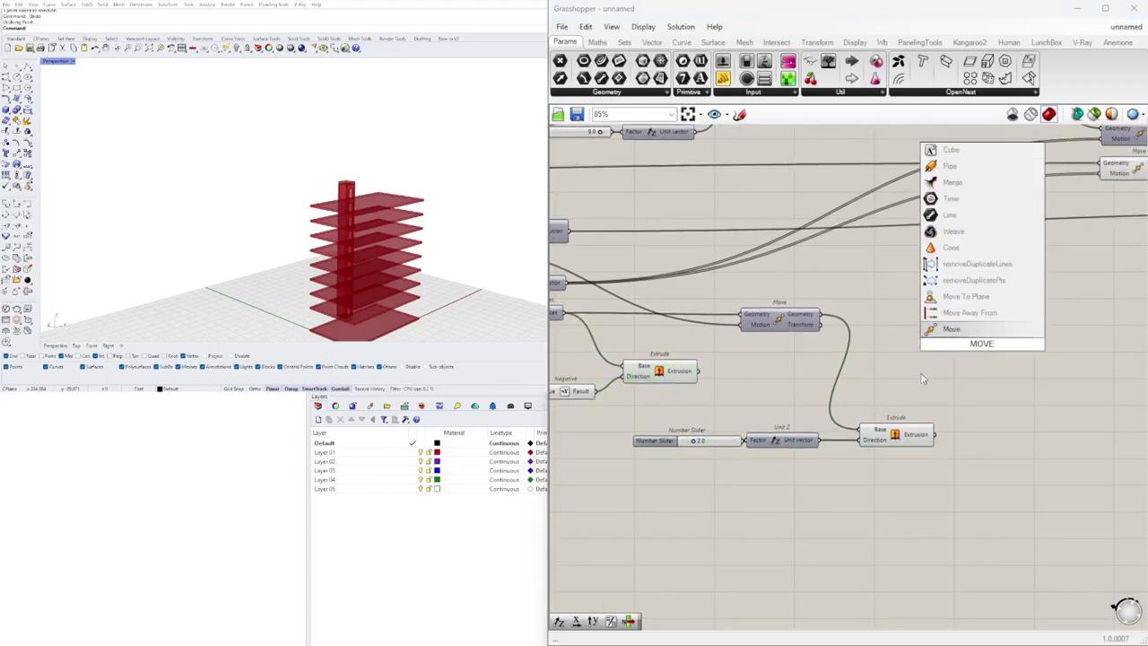
pyautogui.click(903, 433)
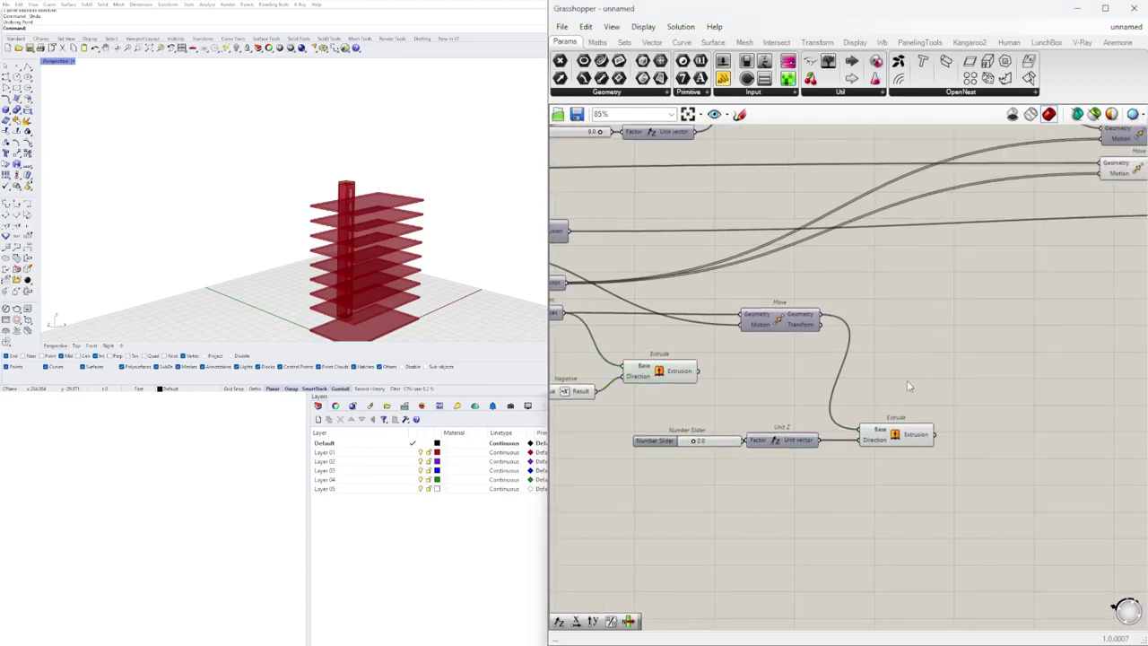
# - Add a Solid Union component beyond the two core-extension Extrudes
pyautogui.click(673, 372)
pyautogui.click(941, 356)
pyautogui.doubleClick(941, 356)
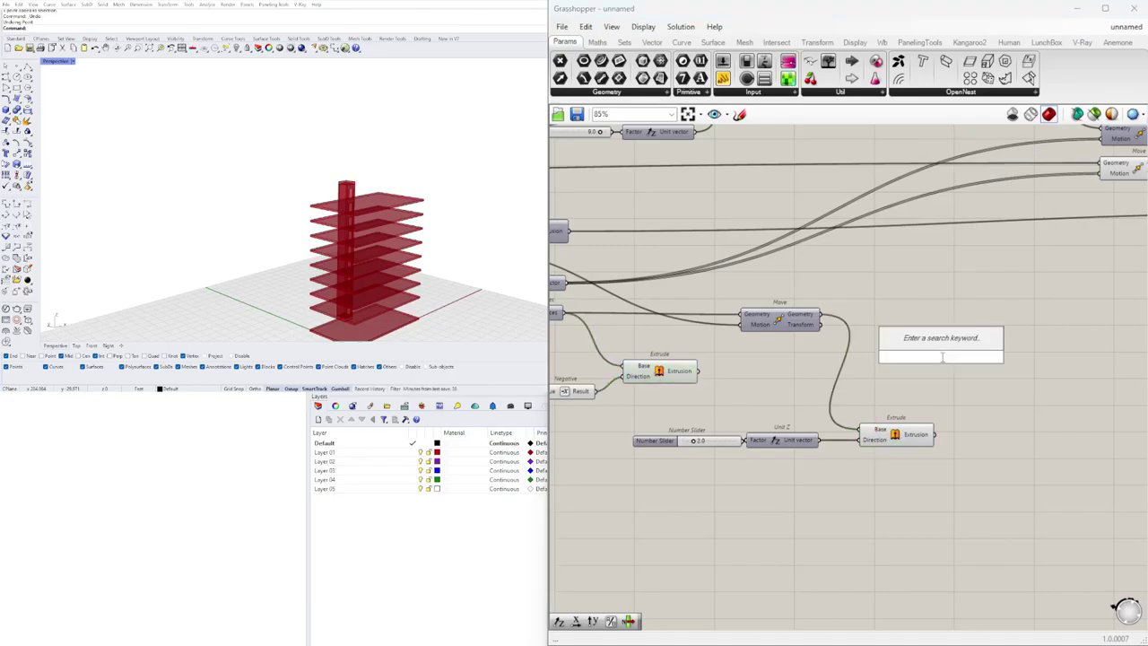
pyautogui.write('SOLID')
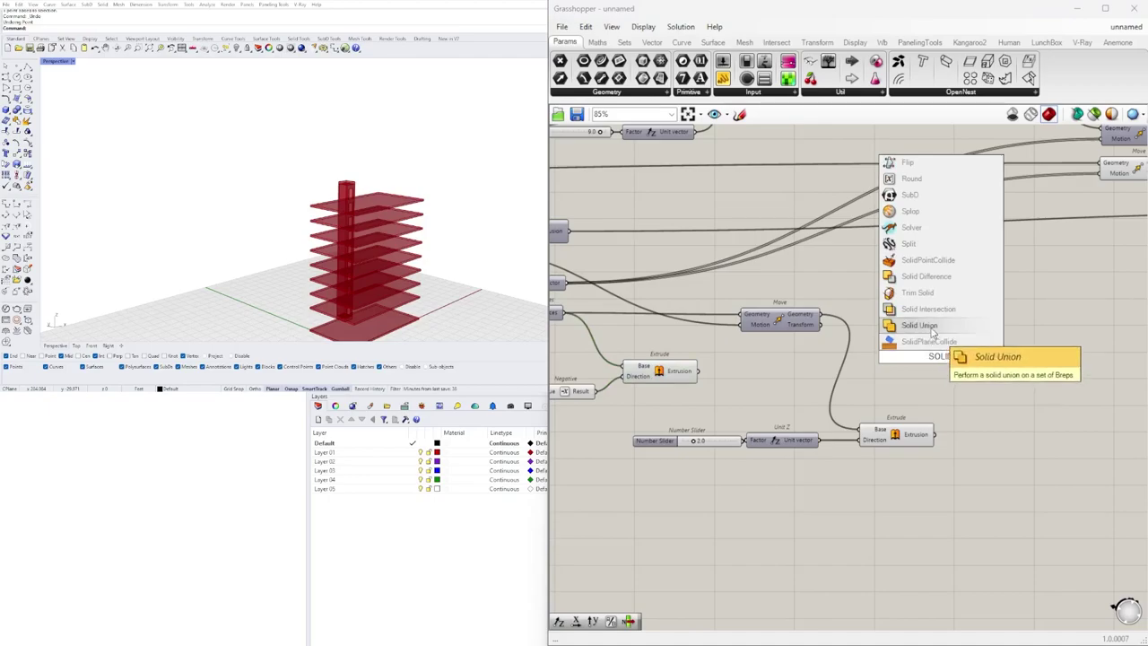
pyautogui.click(920, 325)
pyautogui.moveTo(948, 346); pyautogui.dragTo(1016, 342)
# - Connect the Extrusion outputs of both core-extension Extrudes to the Solid Union's Breps input
pyautogui.click(691, 371)
pyautogui.click(665, 378)
pyautogui.moveTo(697, 370); pyautogui.dragTo(1065, 372)
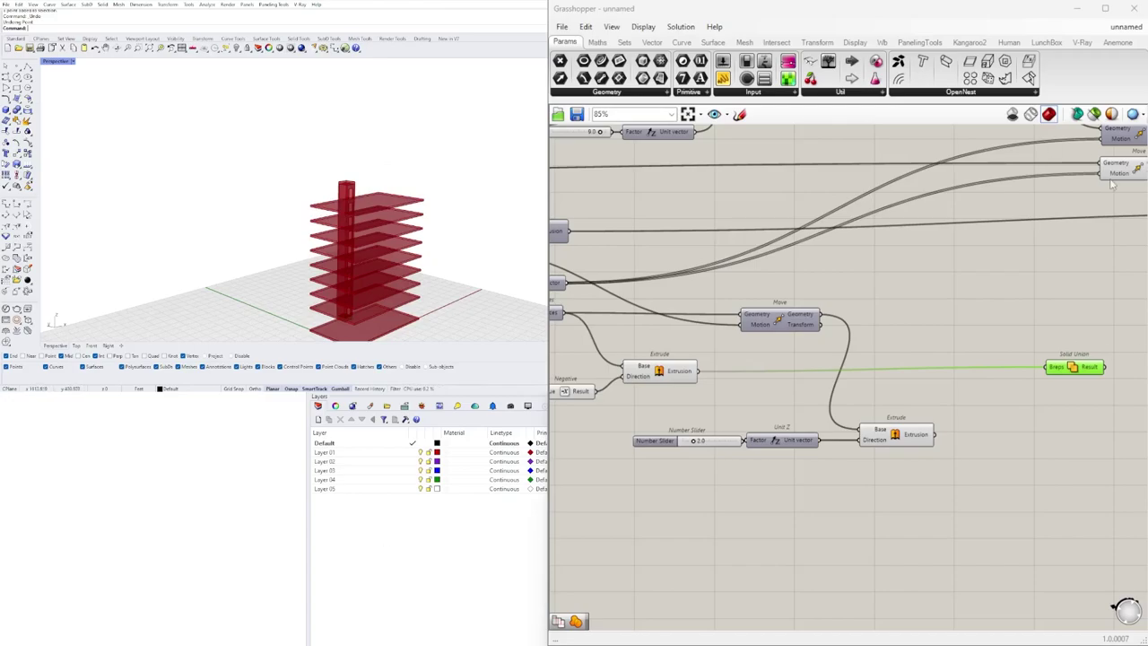
pyautogui.click(898, 434)
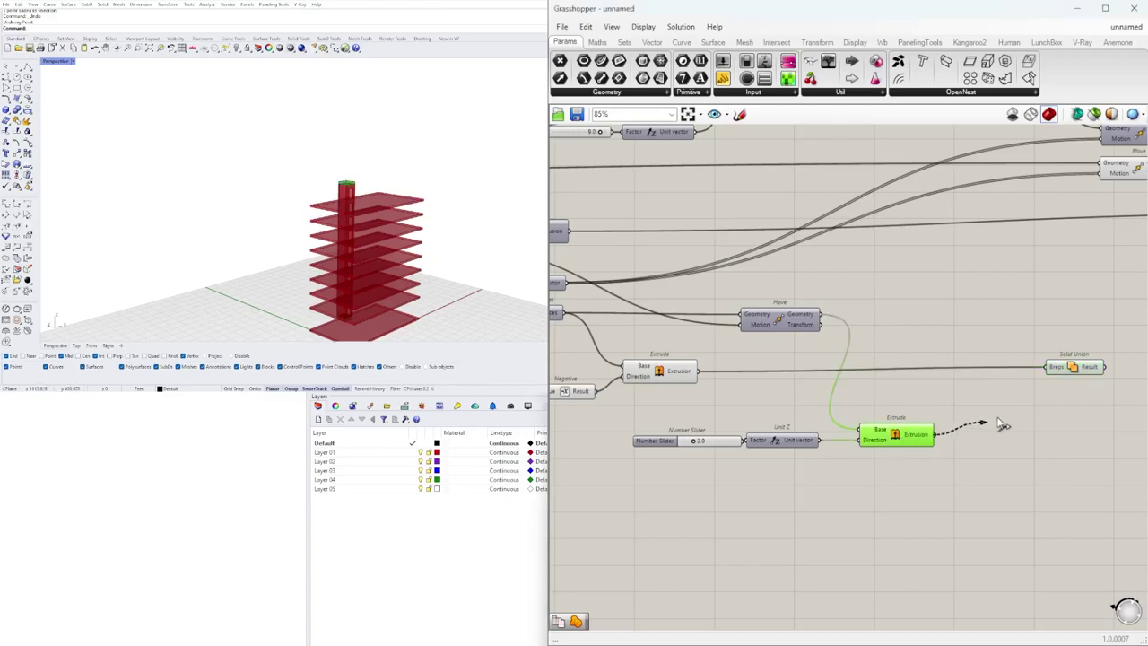
pyautogui.click(674, 368)
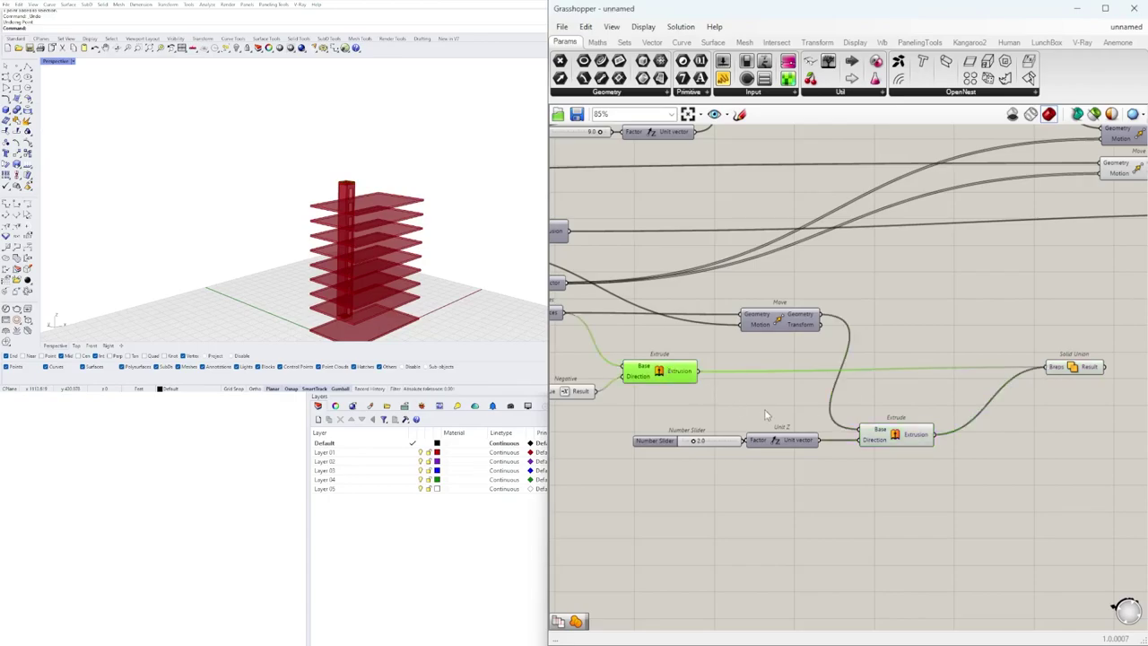
pyautogui.keyDown('shift'); pyautogui.click(909, 434); pyautogui.keyUp('shift')
# - Turn on the preview of the core's main Extrude
pyautogui.moveTo(1049, 394); pyautogui.dragTo(731, 428, button='right')
pyautogui.click(800, 386)
pyautogui.scroll(-2, 801, 387)
pyautogui.moveTo(769, 397); pyautogui.dragTo(1128, 359)
pyautogui.scroll(3, 1031, 299)
pyautogui.scroll(-4, 807, 314)
pyautogui.moveTo(749, 339); pyautogui.dragTo(1111, 331, button='right')
pyautogui.scroll(3, 735, 297)
pyautogui.click(733, 300)
pyautogui.rightClick(733, 299)
pyautogui.click(743, 323)
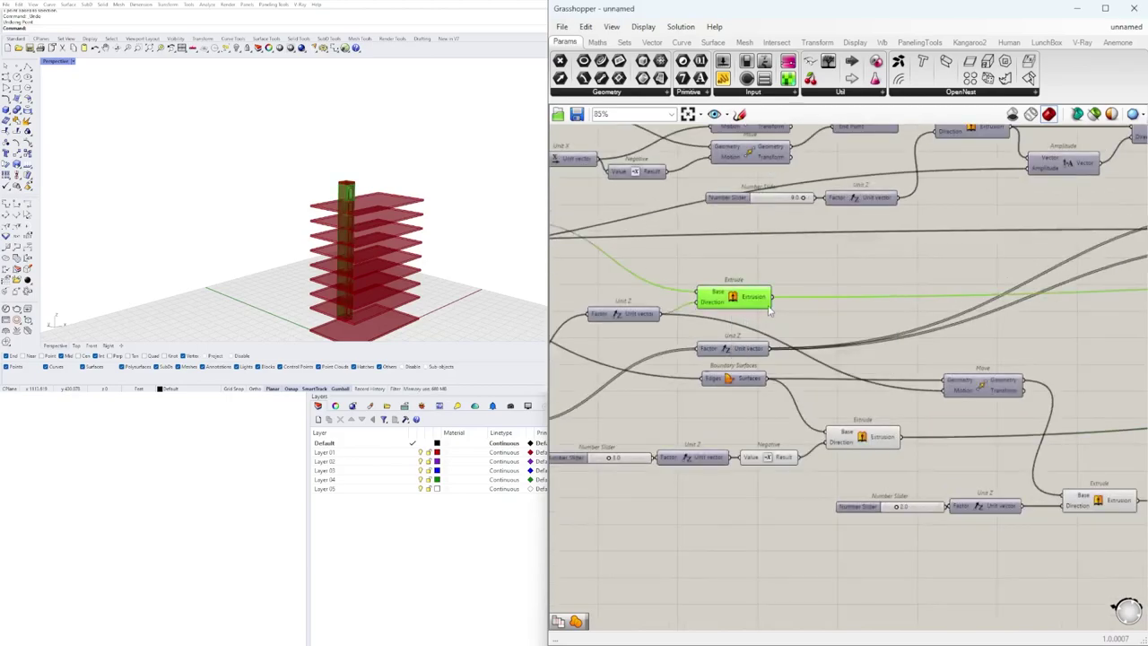
# - Add the main core Extrude's Extrusion output as another source for the Solid Union's Breps input
pyautogui.scroll(-6, 796, 308)
pyautogui.keyDown('shift'); pyautogui.moveTo(796, 308); pyautogui.dragTo(724, 373); pyautogui.keyUp('shift')
pyautogui.scroll(5, 1110, 318)
pyautogui.click(1115, 368)
pyautogui.moveTo(724, 372); pyautogui.dragTo(1022, 376, button='right')
pyautogui.scroll(-3, 644, 283)
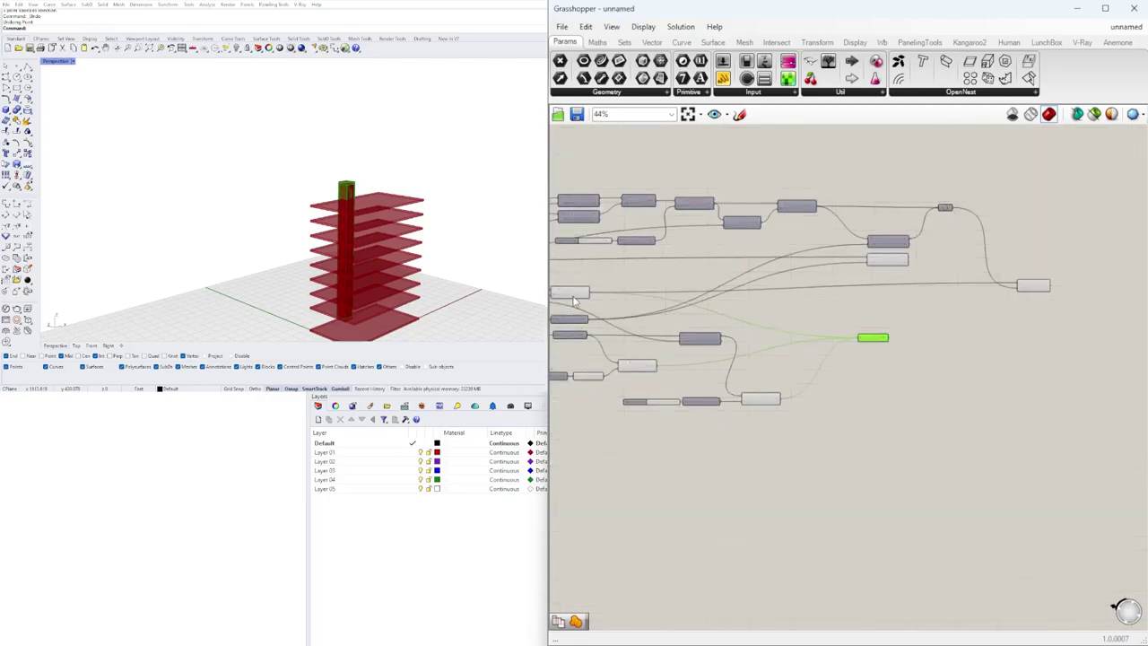
# - Check the Solid Difference and the core Extrude in the model, and flatten the Solid Union's Breps input
pyautogui.click(563, 300)
pyautogui.scroll(2, 1040, 304)
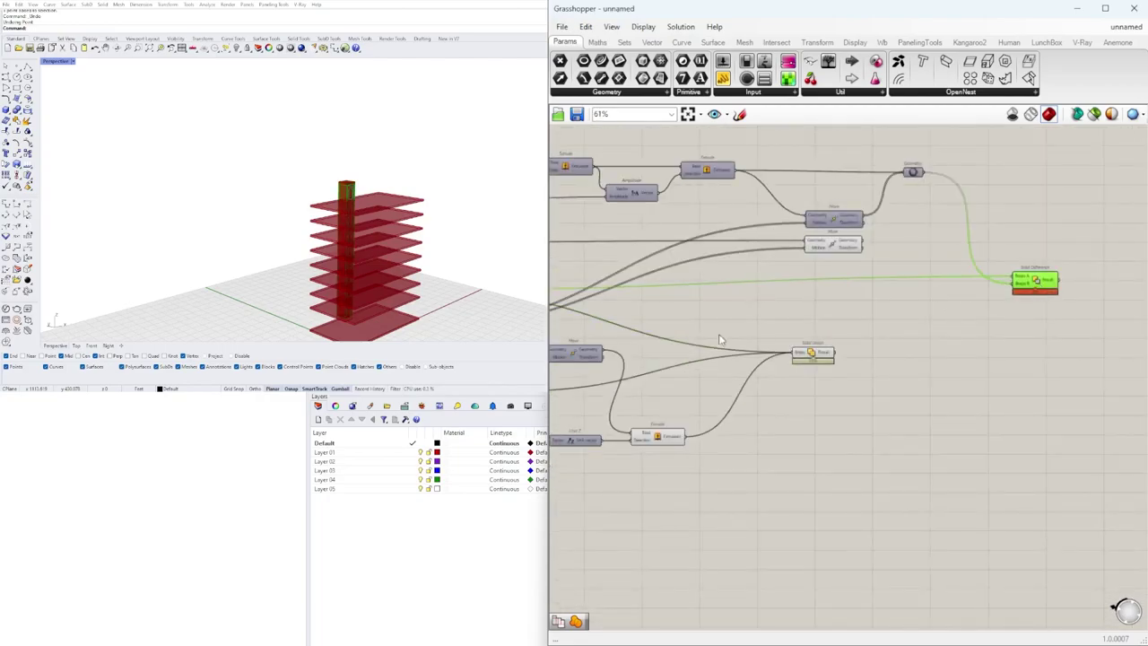
pyautogui.moveTo(731, 334); pyautogui.dragTo(1070, 339, button='right')
pyautogui.scroll(1, 746, 298)
pyautogui.click(724, 298)
pyautogui.moveTo(958, 386); pyautogui.dragTo(600, 352, button='right')
pyautogui.scroll(1, 888, 336)
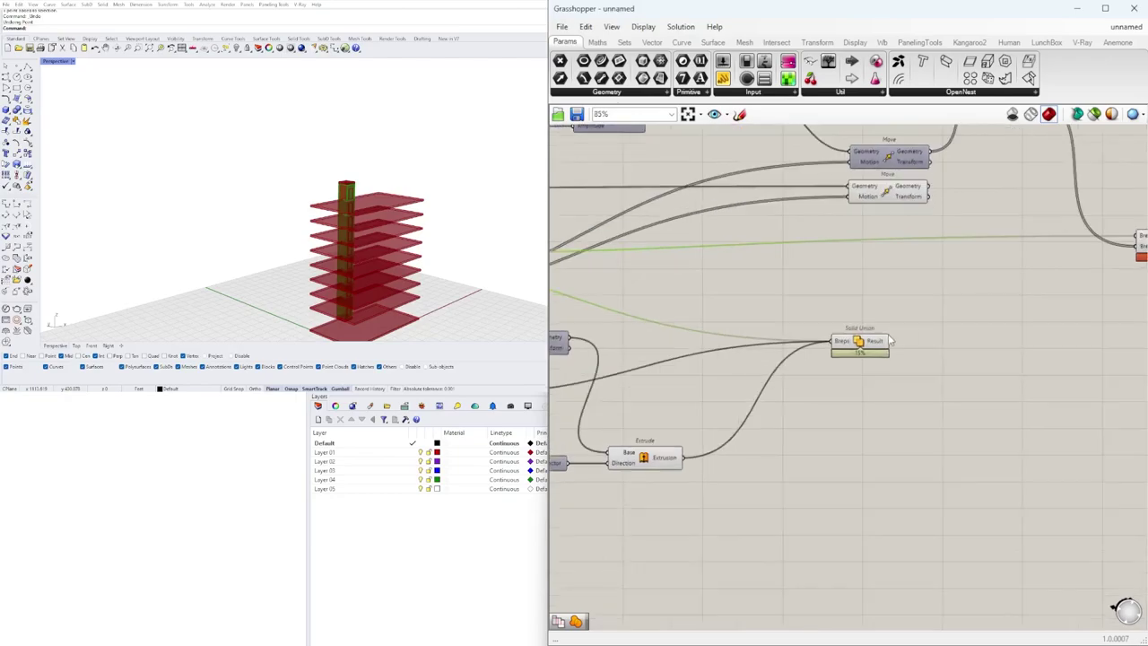
pyautogui.scroll(2, 891, 339)
pyautogui.click(849, 346)
pyautogui.rightClick(827, 347)
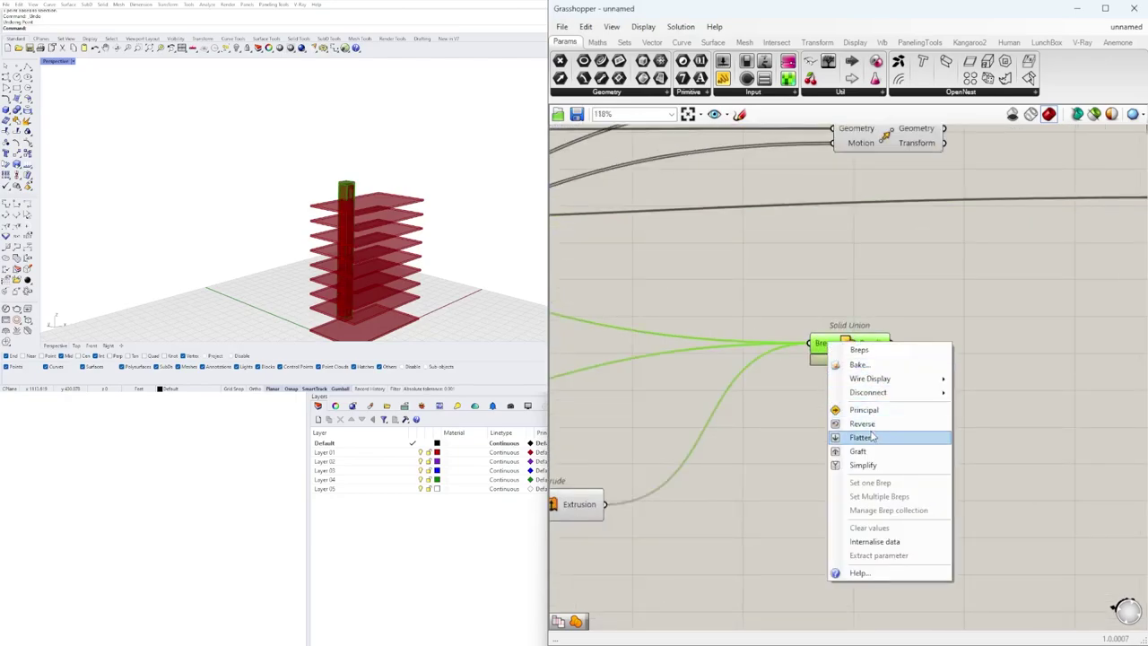
pyautogui.click(868, 439)
pyautogui.moveTo(848, 343); pyautogui.dragTo(852, 344)
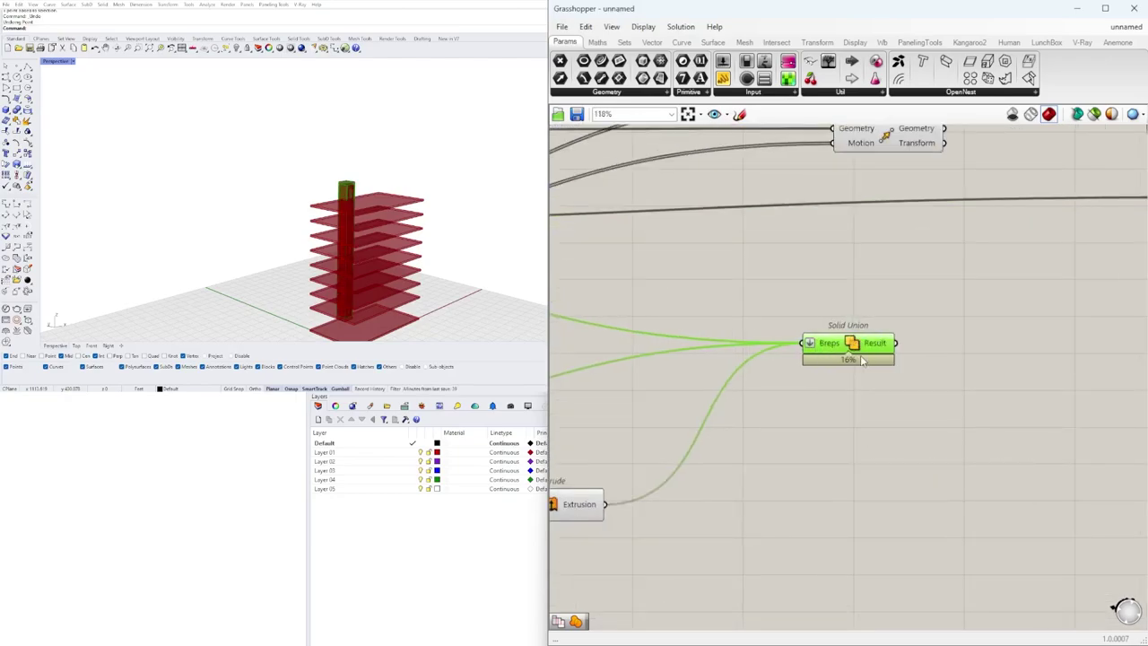
# - Compare the slab Move, Solid Difference and Solid Union in the model, and turn off the Solid Union's preview
pyautogui.scroll(-4, 869, 368)
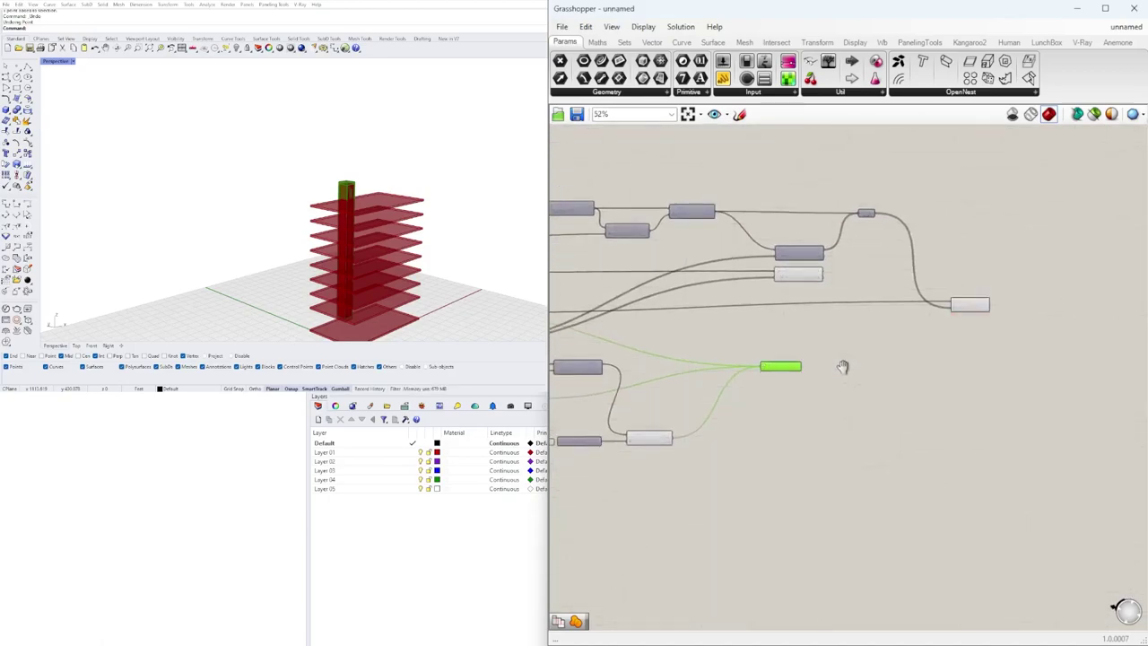
pyautogui.moveTo(843, 367)
pyautogui.mouseDown(button='right')
pyautogui.moveTo(1072, 352)
pyautogui.moveTo(840, 366)
pyautogui.mouseUp(button='right')
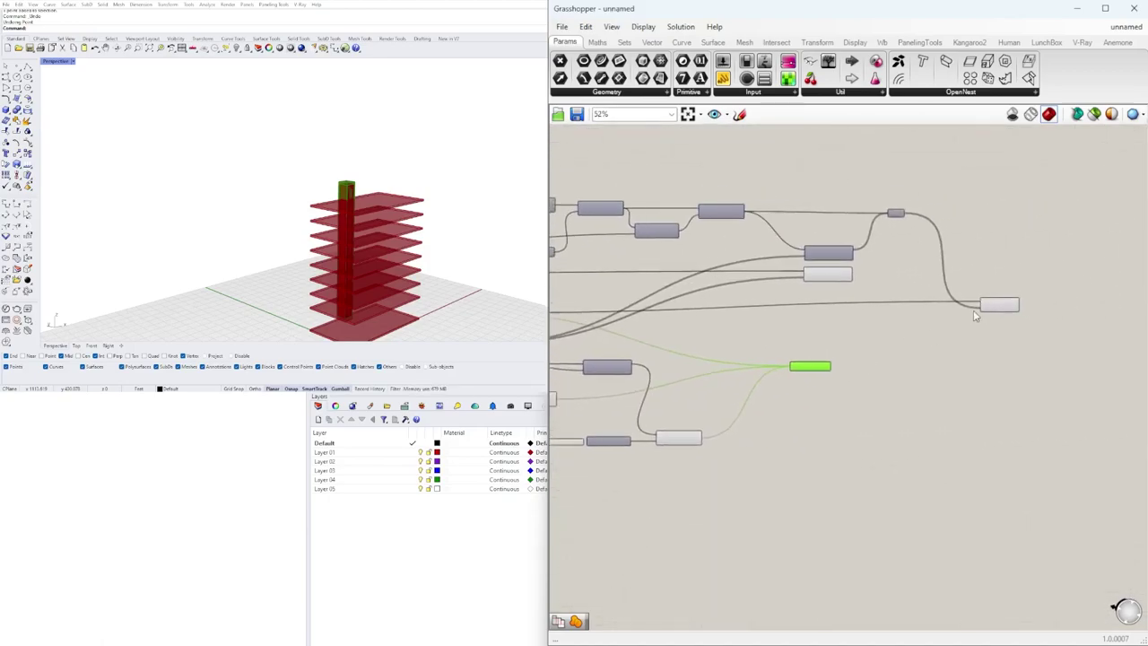
pyautogui.click(814, 275)
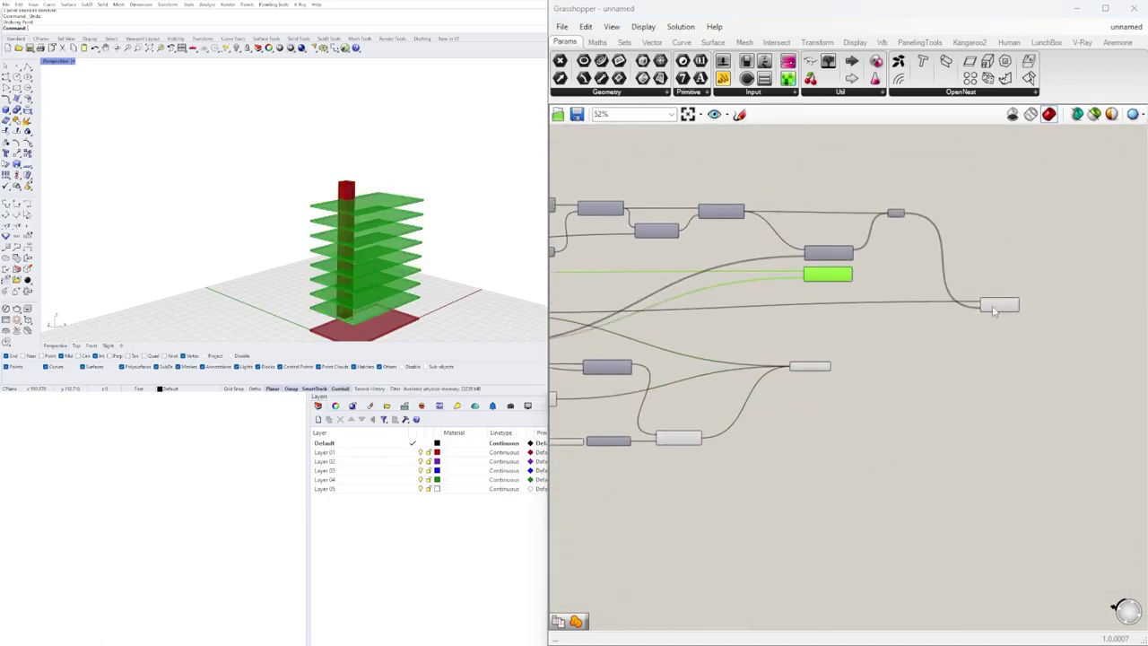
pyautogui.scroll(4, 1000, 305)
pyautogui.click(999, 305)
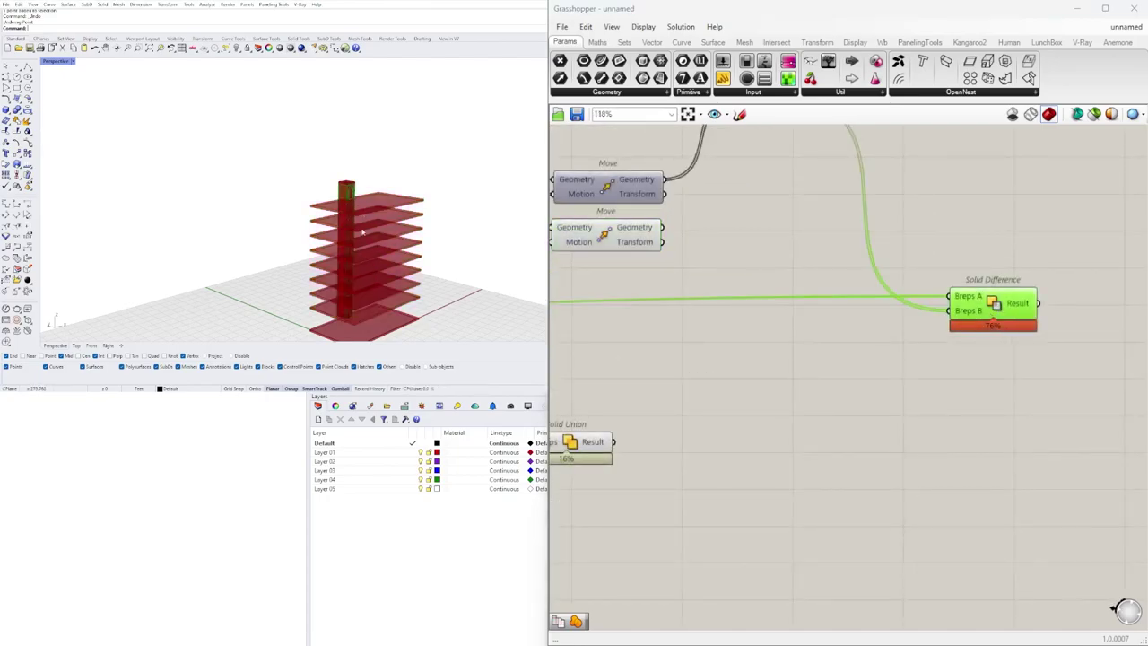
pyautogui.moveTo(685, 429); pyautogui.dragTo(824, 421, button='right')
pyautogui.click(705, 449)
pyautogui.scroll(3, 705, 440)
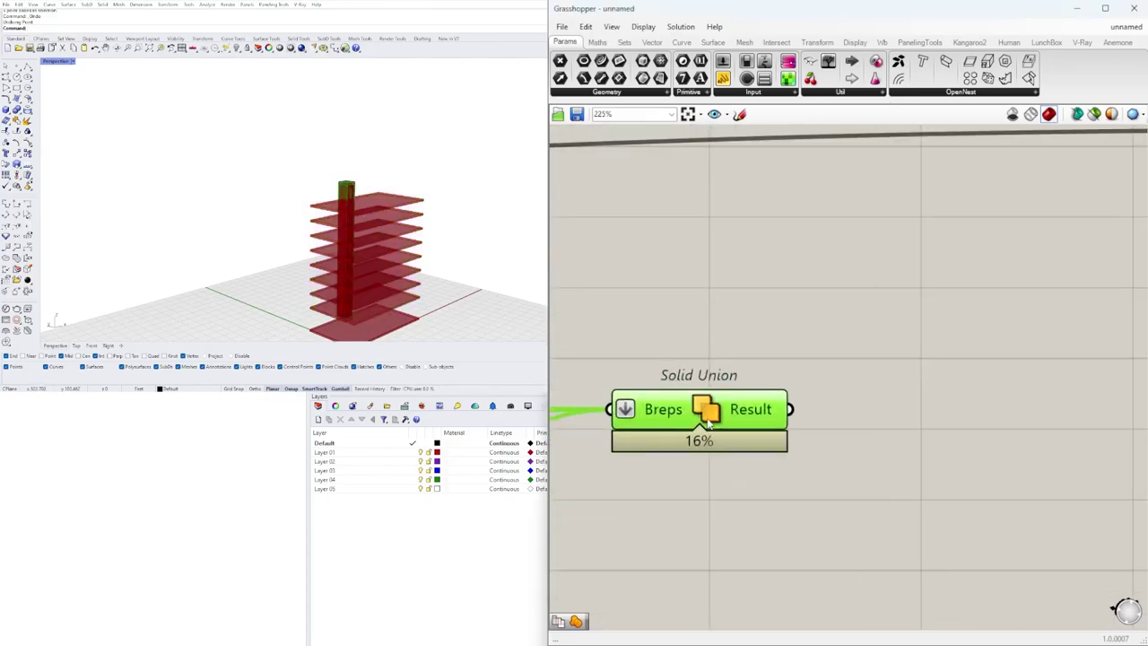
pyautogui.rightClick(705, 418)
pyautogui.click(737, 442)
pyautogui.doubleClick(827, 404)
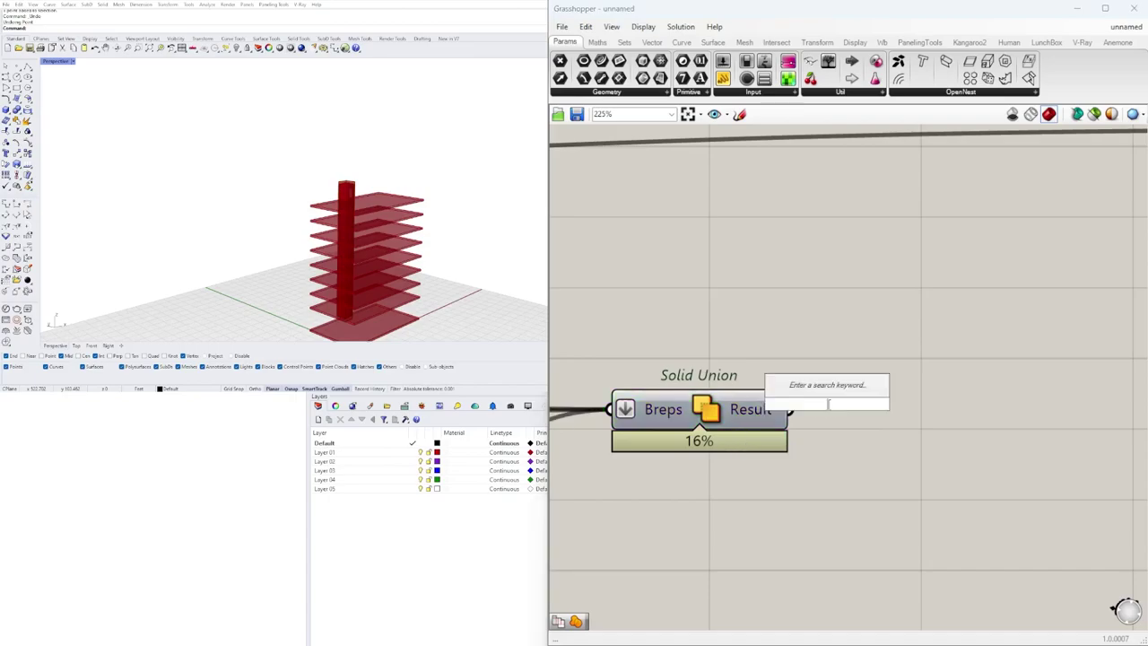
pyautogui.write('uni')
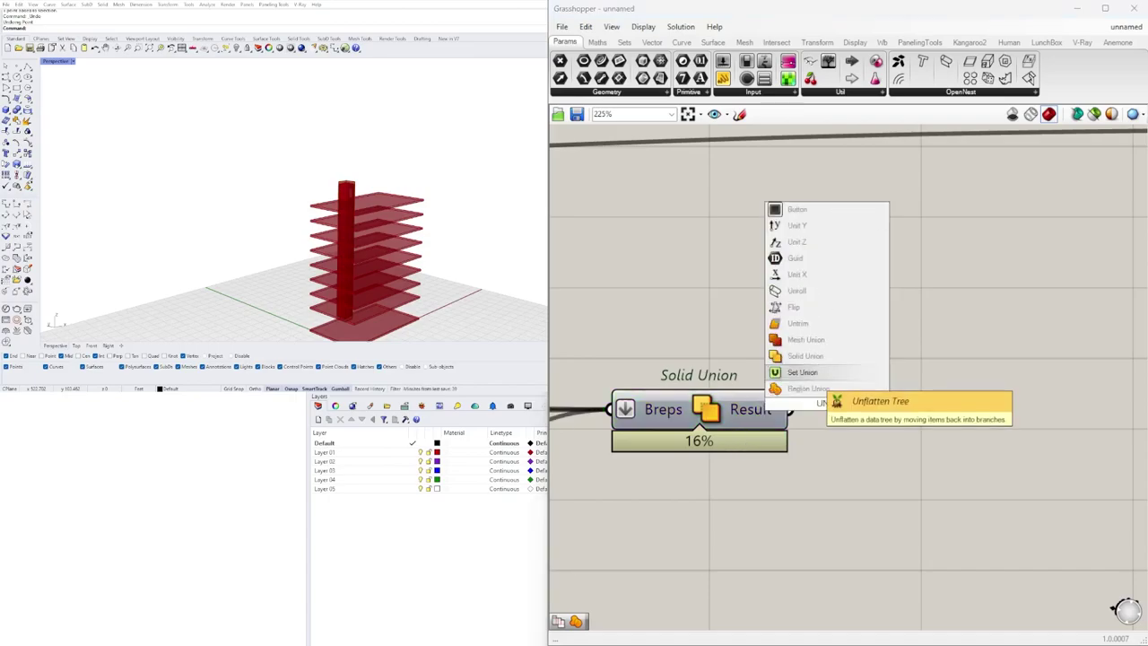
pyautogui.press('Escape')
# - Add a Box parameter beside the Solid Union and feed it with the union's Result
pyautogui.doubleClick(874, 376)
pyautogui.write('BO')
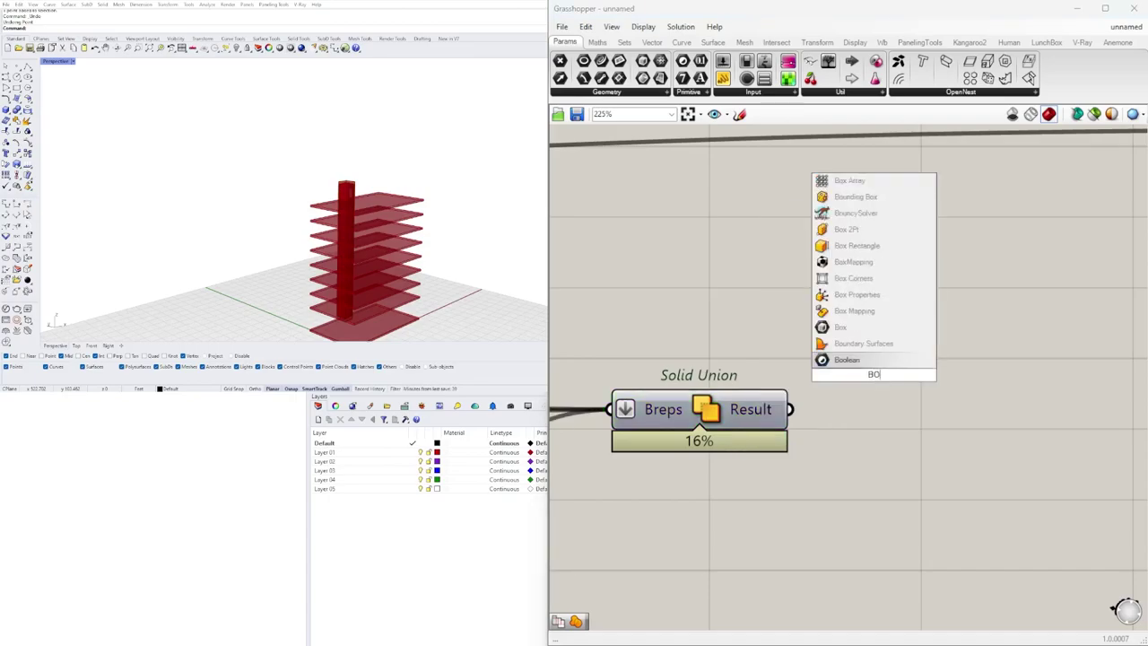
pyautogui.write('X')
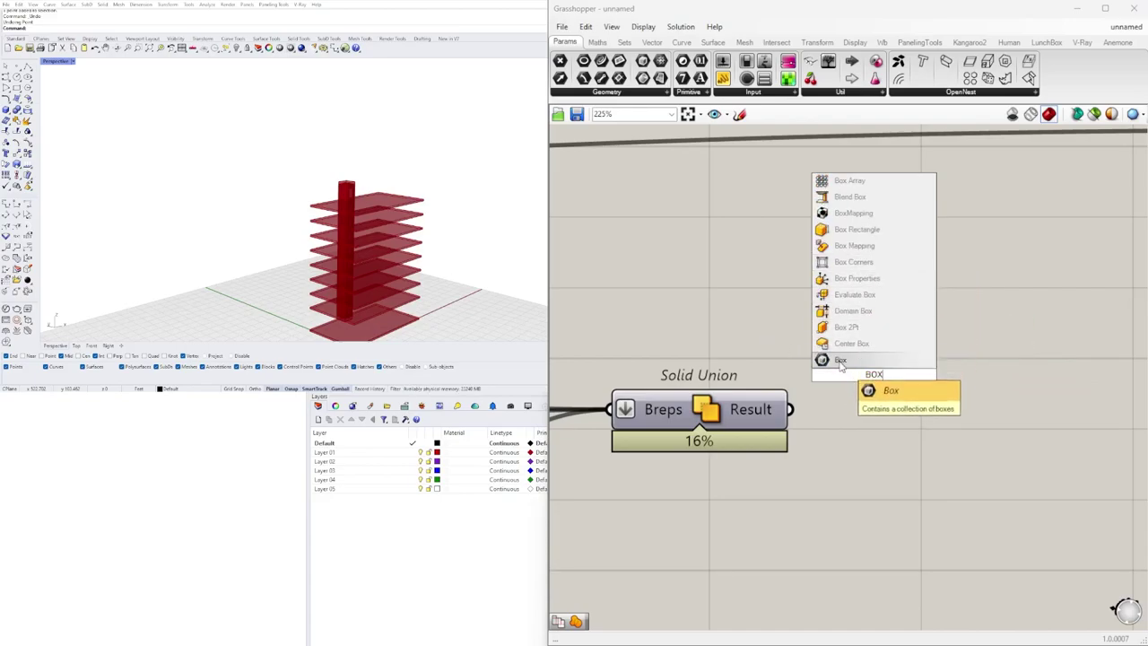
pyautogui.click(842, 360)
pyautogui.moveTo(857, 382); pyautogui.dragTo(843, 416)
# - Examine the Box geometry at the top of the core close up in the model
pyautogui.scroll(9, 325, 220)
pyautogui.scroll(-3, 300, 224)
pyautogui.moveTo(299, 223); pyautogui.dragTo(406, 228, button='right')
pyautogui.scroll(7, 353, 210)
pyautogui.click(769, 317)
pyautogui.scroll(-3, 768, 317)
pyautogui.click(832, 376)
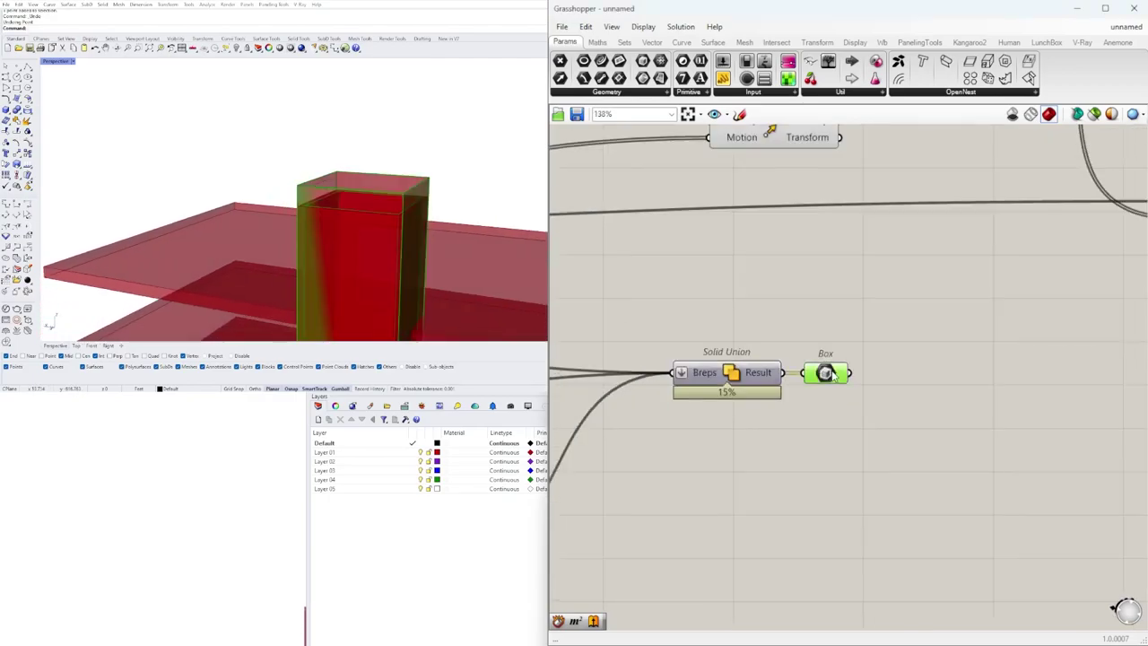
pyautogui.moveTo(873, 341); pyautogui.dragTo(862, 364, button='right')
pyautogui.scroll(2, 794, 396)
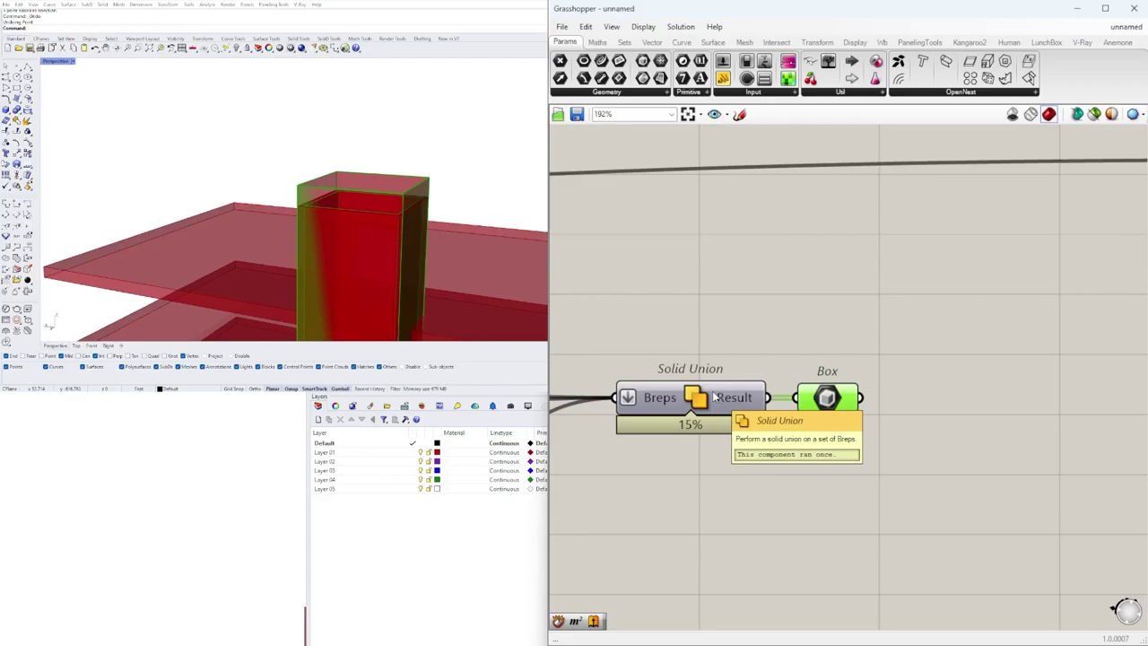
# - Move the Box parameter farther from the Solid Union and turn the union's preview on
pyautogui.click(873, 401)
pyautogui.moveTo(815, 401); pyautogui.dragTo(867, 395)
pyautogui.rightClick(702, 396)
pyautogui.click(735, 418)
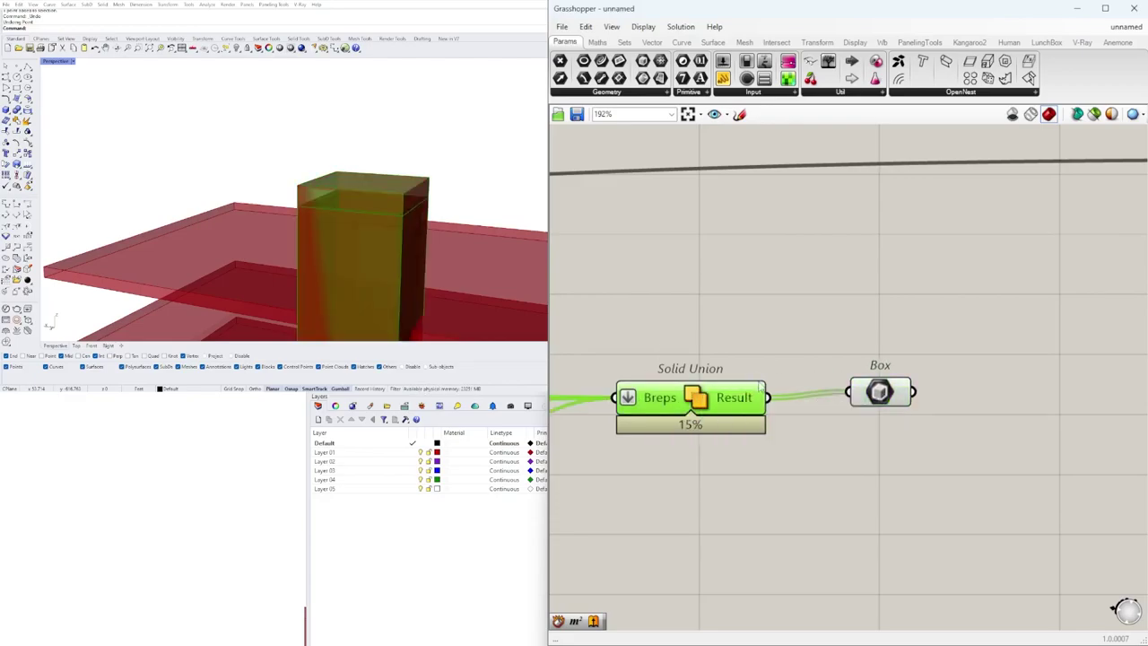
pyautogui.click(759, 366)
pyautogui.click(744, 402)
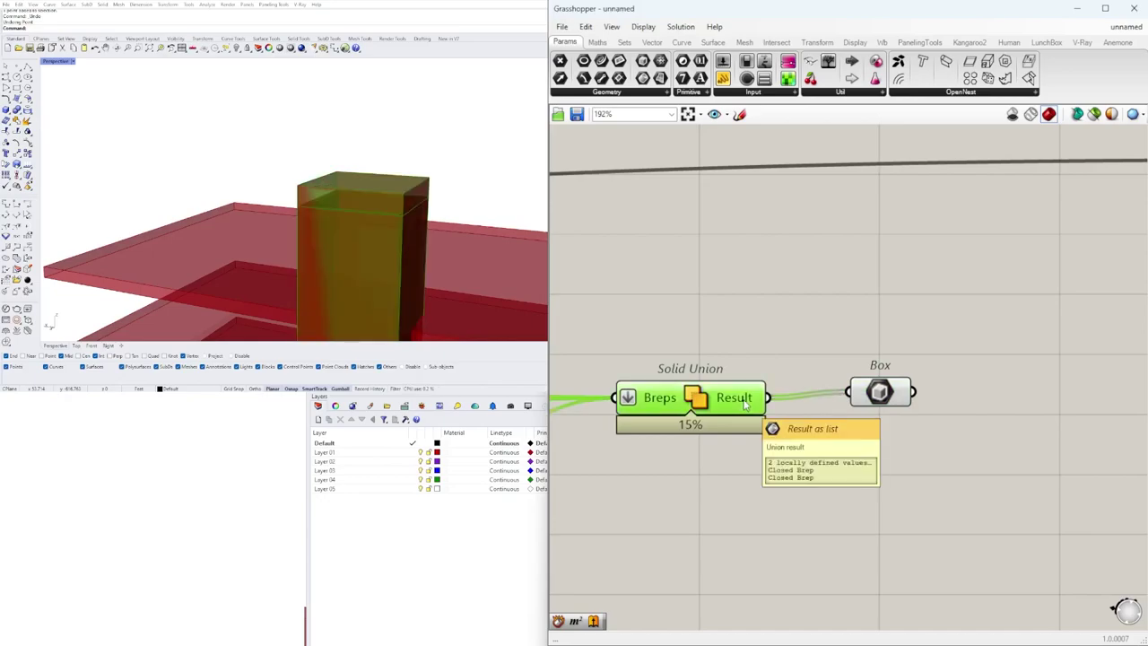
# - Inspect the united core from another angle and disconnect the main core Extrude from the Solid Union's Breps input
pyautogui.scroll(-4, 398, 190)
pyautogui.moveTo(400, 192); pyautogui.dragTo(283, 120, button='right')
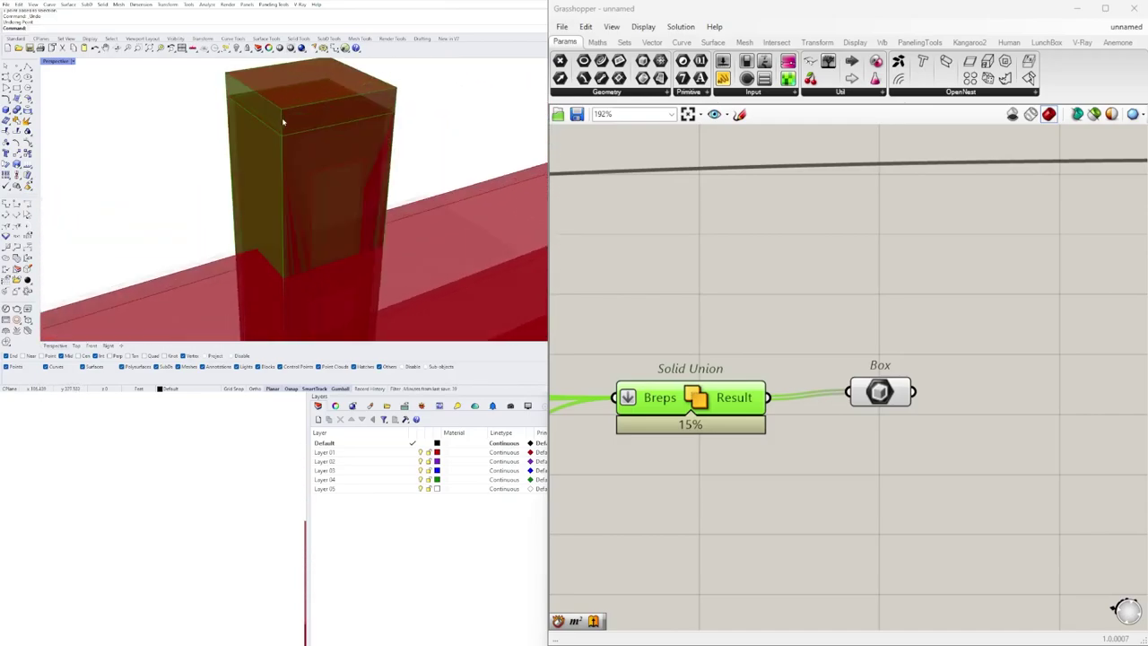
pyautogui.scroll(-5, 756, 316)
pyautogui.moveTo(666, 326); pyautogui.dragTo(882, 371, button='right')
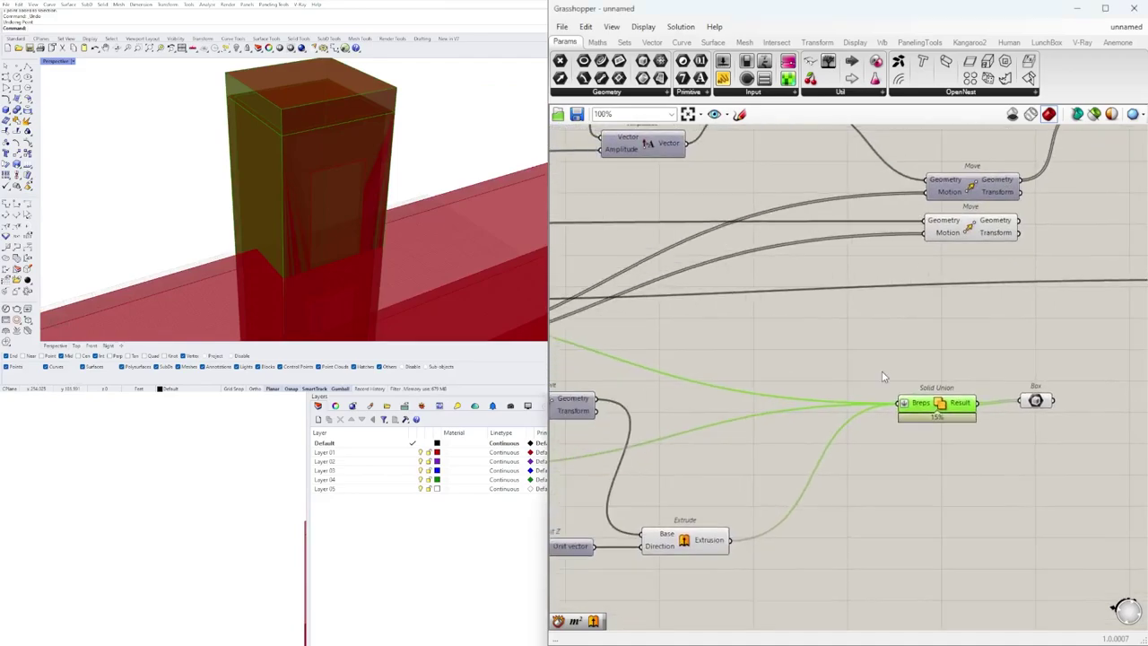
pyautogui.click(882, 370)
pyautogui.scroll(-2, 882, 372)
pyautogui.moveTo(992, 428); pyautogui.dragTo(774, 461, button='right')
pyautogui.moveTo(710, 427); pyautogui.dragTo(1035, 418, button='right')
# - Move the Solid Union and Box past the Solid Difference and add the difference's Result to the union's Breps input
pyautogui.moveTo(1004, 426); pyautogui.dragTo(584, 341)
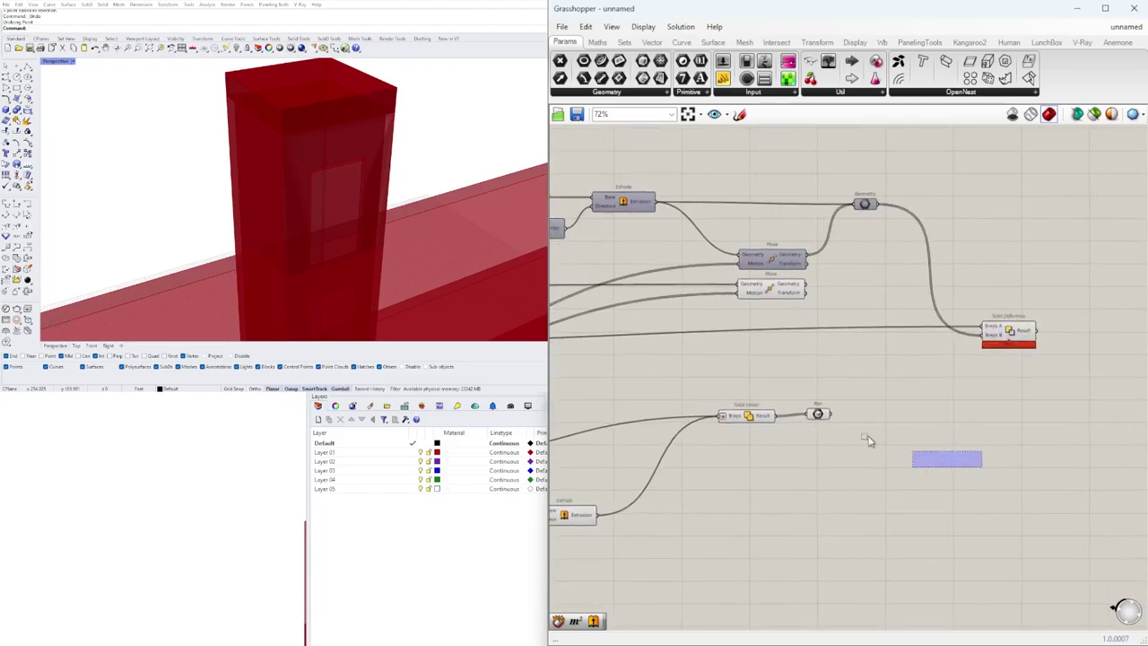
pyautogui.moveTo(868, 440); pyautogui.dragTo(1099, 380)
pyautogui.scroll(3, 1099, 368)
pyautogui.moveTo(1001, 330); pyautogui.dragTo(926, 330, button='right')
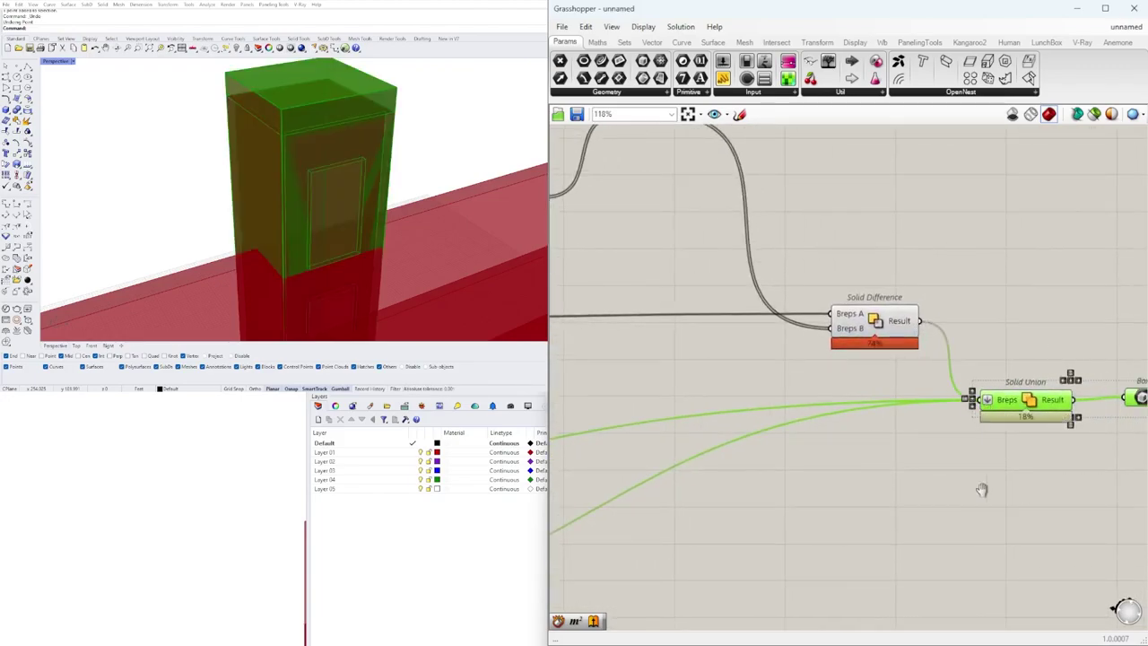
# - Examine the Solid Union's result, the Box and the Solid Difference against the core in the model
pyautogui.moveTo(1002, 490); pyautogui.dragTo(840, 476, button='right')
pyautogui.click(995, 426)
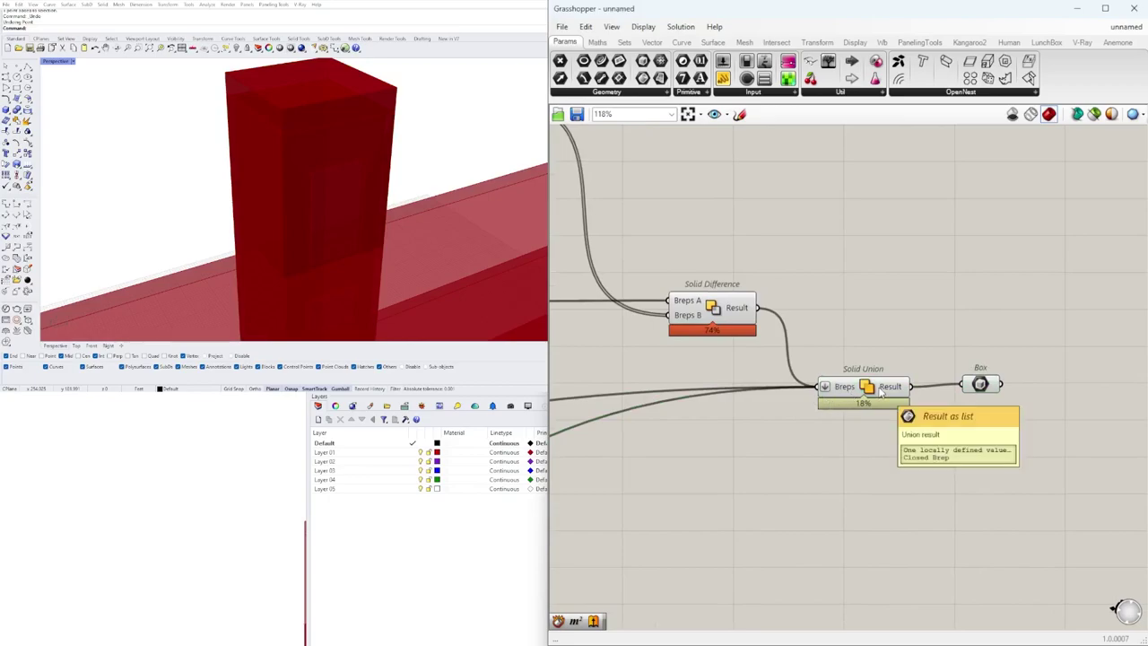
pyautogui.moveTo(888, 392)
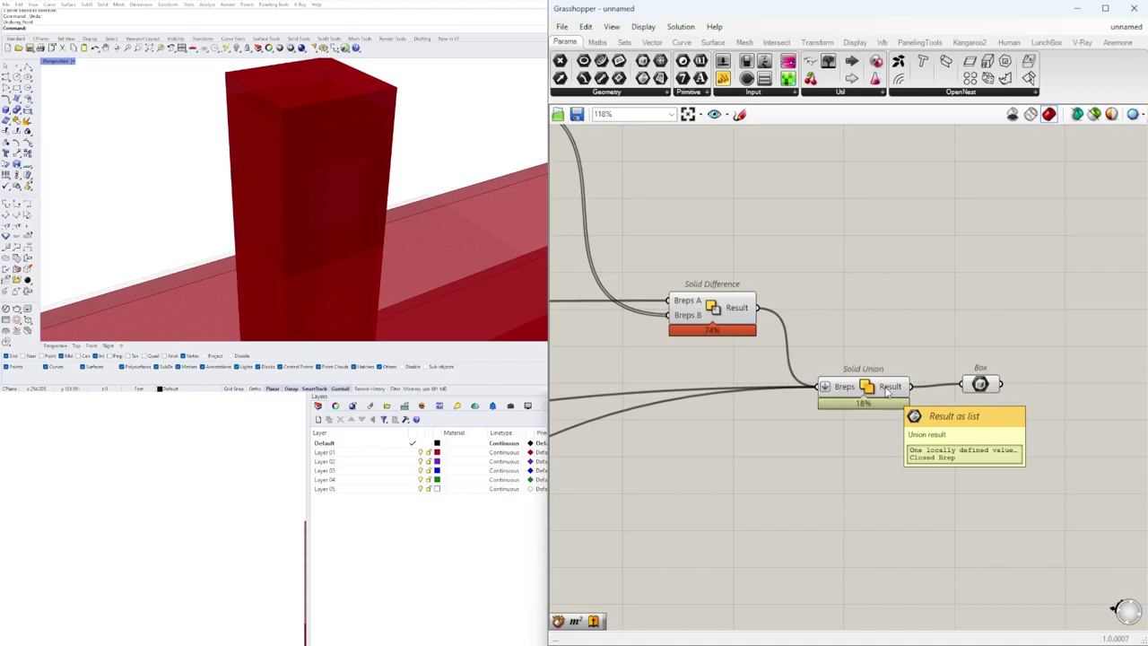
pyautogui.click(979, 384)
pyautogui.scroll(-5, 352, 217)
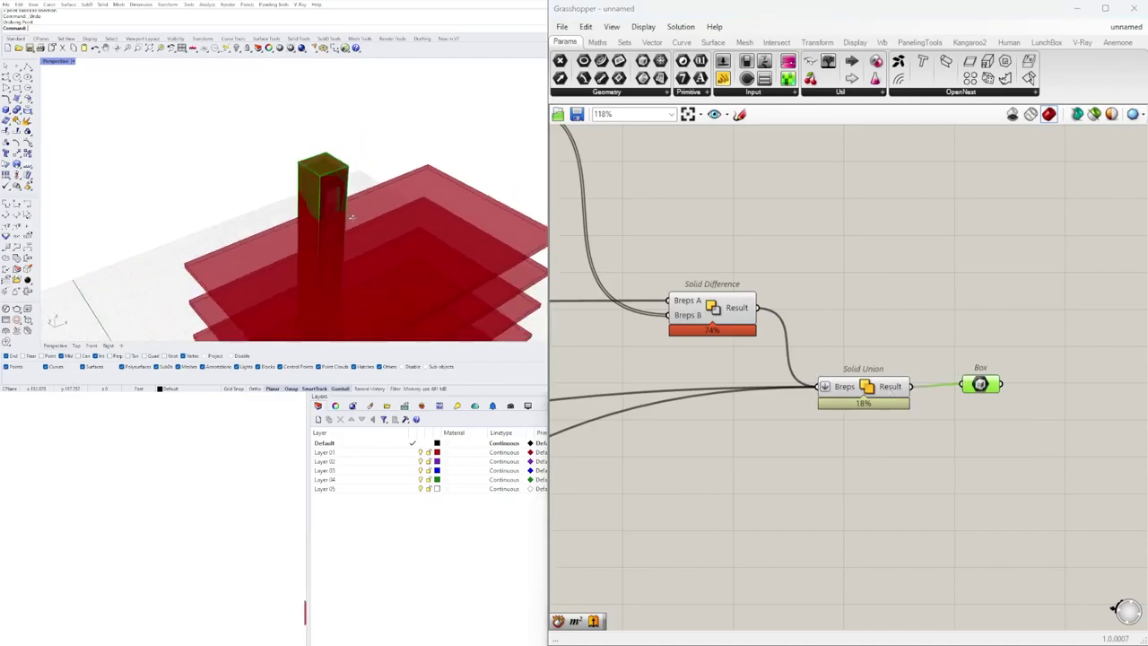
pyautogui.scroll(-2, 352, 217)
pyautogui.moveTo(923, 492); pyautogui.dragTo(700, 288)
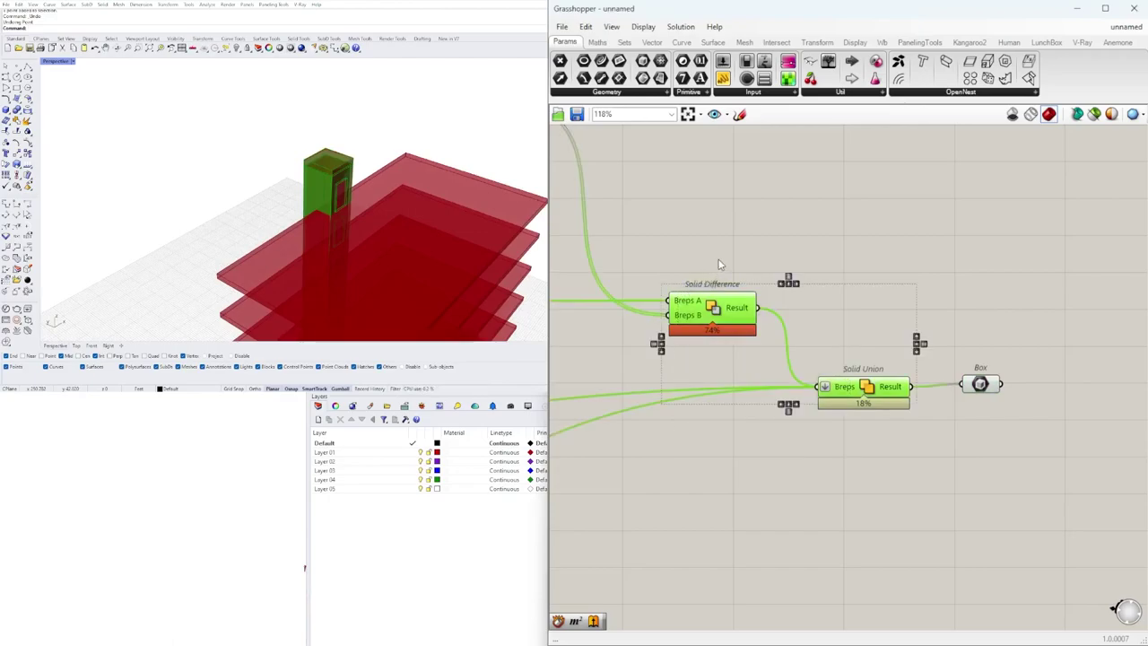
# - Turn off the preview of the Solid Difference and Solid Union and check the Box's geometry in the model
pyautogui.middleClick(718, 261)
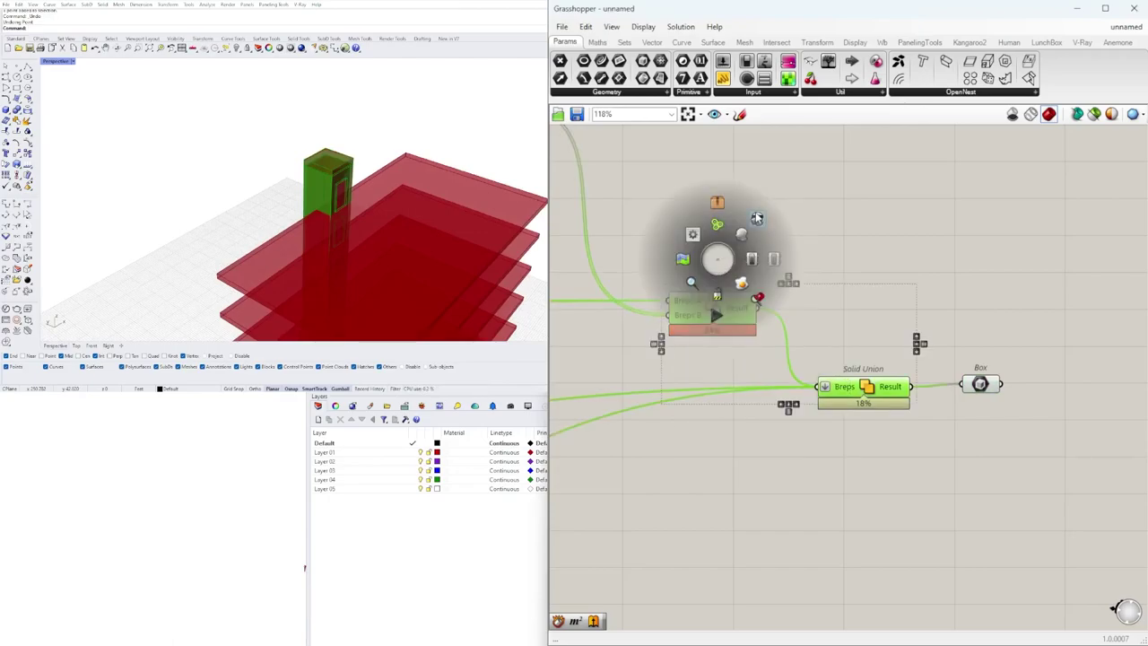
pyautogui.click(757, 218)
pyautogui.click(789, 198)
pyautogui.click(974, 386)
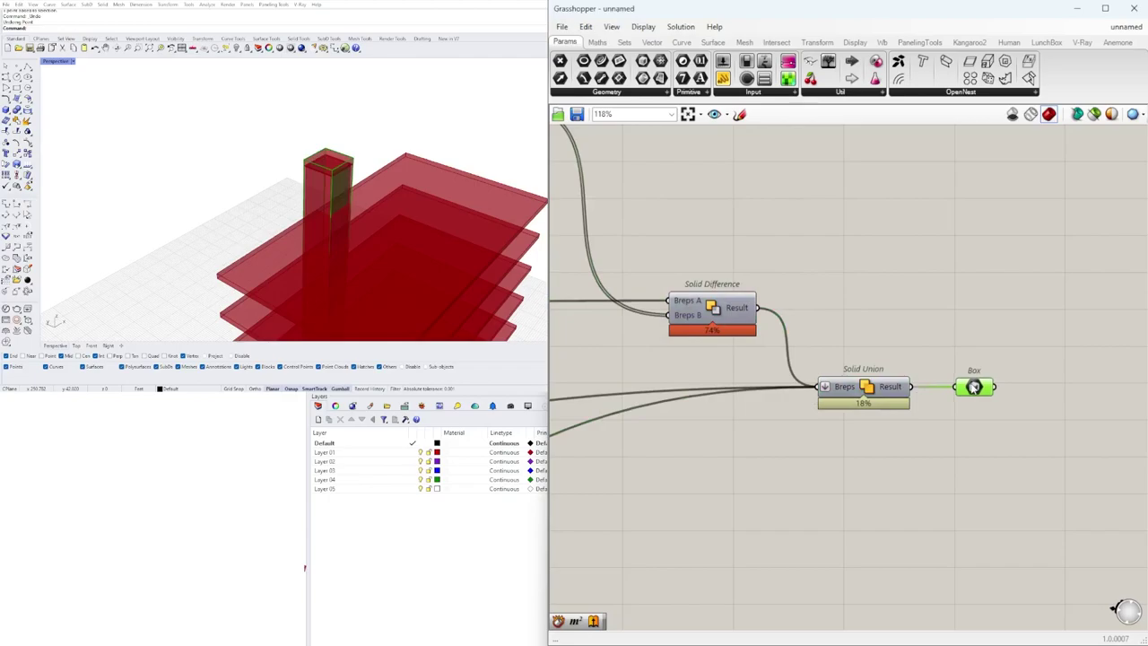
pyautogui.scroll(-8, 436, 161)
pyautogui.moveTo(436, 161)
pyautogui.mouseDown(button='right')
pyautogui.moveTo(346, 151)
pyautogui.moveTo(403, 139)
pyautogui.moveTo(440, 168)
pyautogui.mouseUp(button='right')
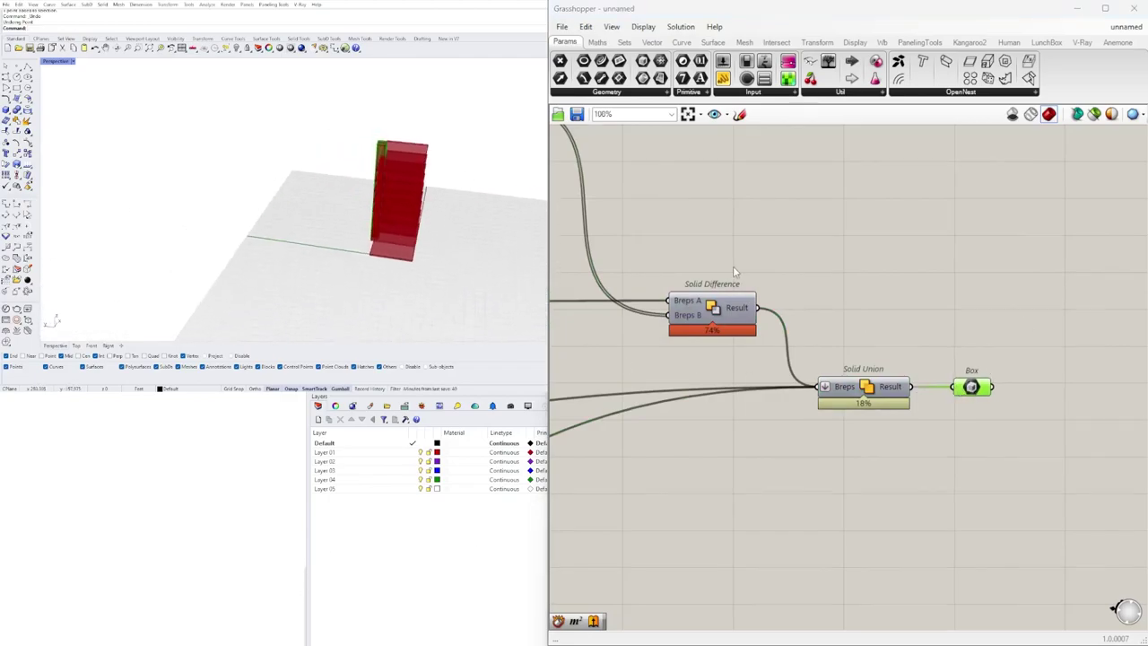
# - Go back to the first Extrude in the definition and check which slab it produces in the model
pyautogui.scroll(-4, 732, 271)
pyautogui.moveTo(732, 272); pyautogui.dragTo(1067, 307, button='right')
pyautogui.scroll(-3, 773, 466)
pyautogui.moveTo(772, 466); pyautogui.dragTo(849, 435, button='right')
pyautogui.scroll(3, 648, 377)
pyautogui.moveTo(647, 377); pyautogui.dragTo(1113, 408, button='right')
pyautogui.moveTo(861, 347); pyautogui.dragTo(1120, 333, button='right')
pyautogui.click(841, 378)
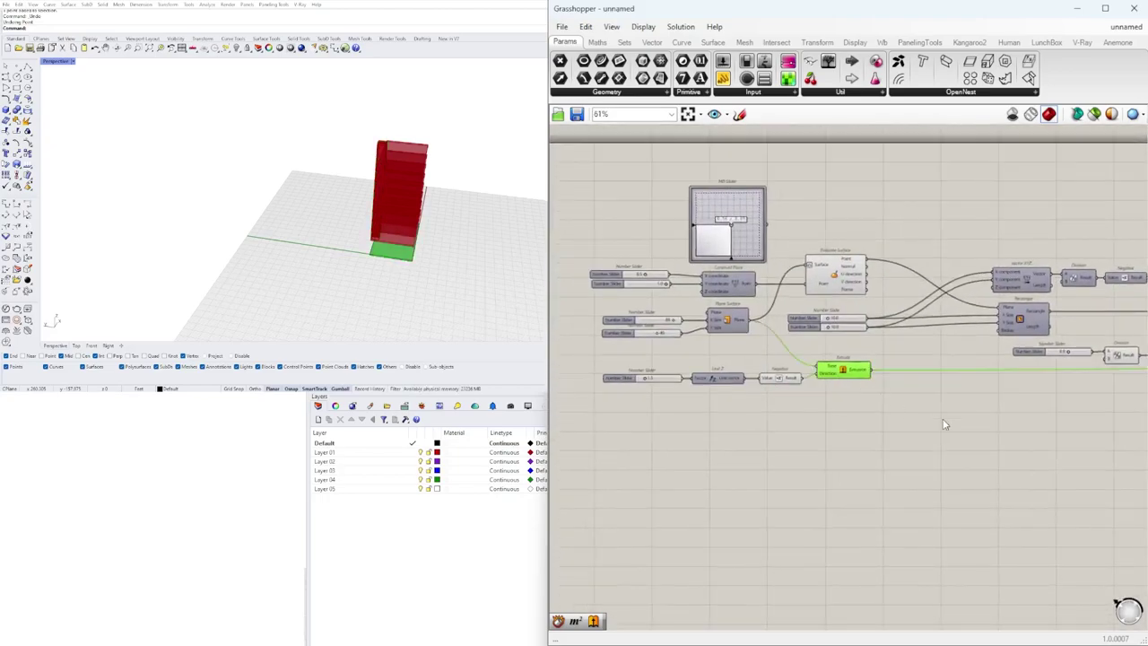
# - Check the later Move and Extrude components against the model to identify the one that holds the stacked upper slabs
pyautogui.moveTo(936, 420); pyautogui.dragTo(578, 412, button='right')
pyautogui.scroll(-1, 849, 416)
pyautogui.moveTo(849, 415); pyautogui.dragTo(736, 434, button='right')
pyautogui.scroll(3, 826, 381)
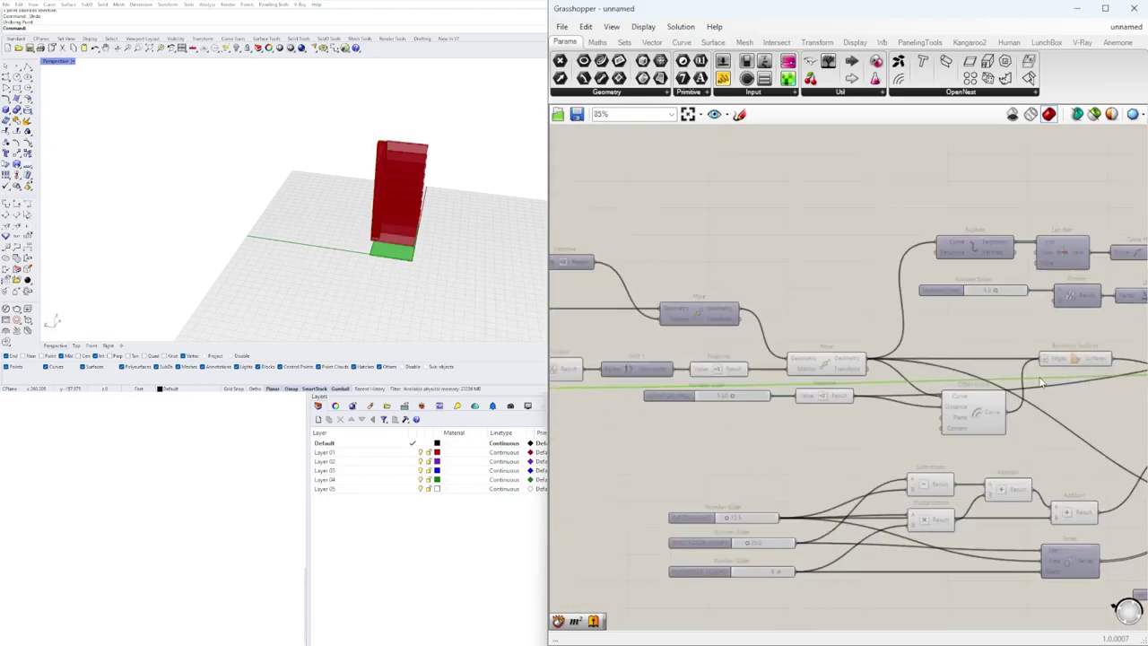
pyautogui.click(832, 360)
pyautogui.moveTo(987, 390); pyautogui.dragTo(654, 322, button='right')
pyautogui.scroll(-1, 1011, 367)
pyautogui.moveTo(1011, 368); pyautogui.dragTo(697, 305, button='right')
pyautogui.click(813, 387)
pyautogui.click(734, 420)
pyautogui.click(924, 472)
pyautogui.scroll(-3, 927, 369)
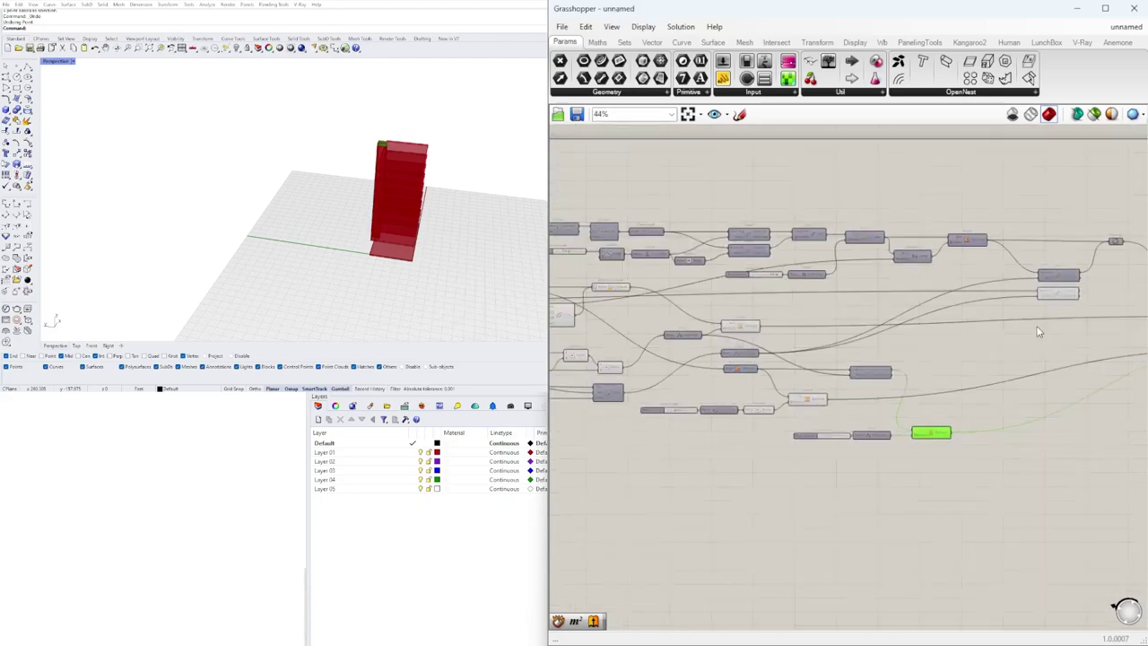
pyautogui.scroll(3, 1053, 296)
pyautogui.click(1073, 295)
pyautogui.moveTo(1073, 296); pyautogui.dragTo(695, 323, button='right')
pyautogui.scroll(2, 781, 321)
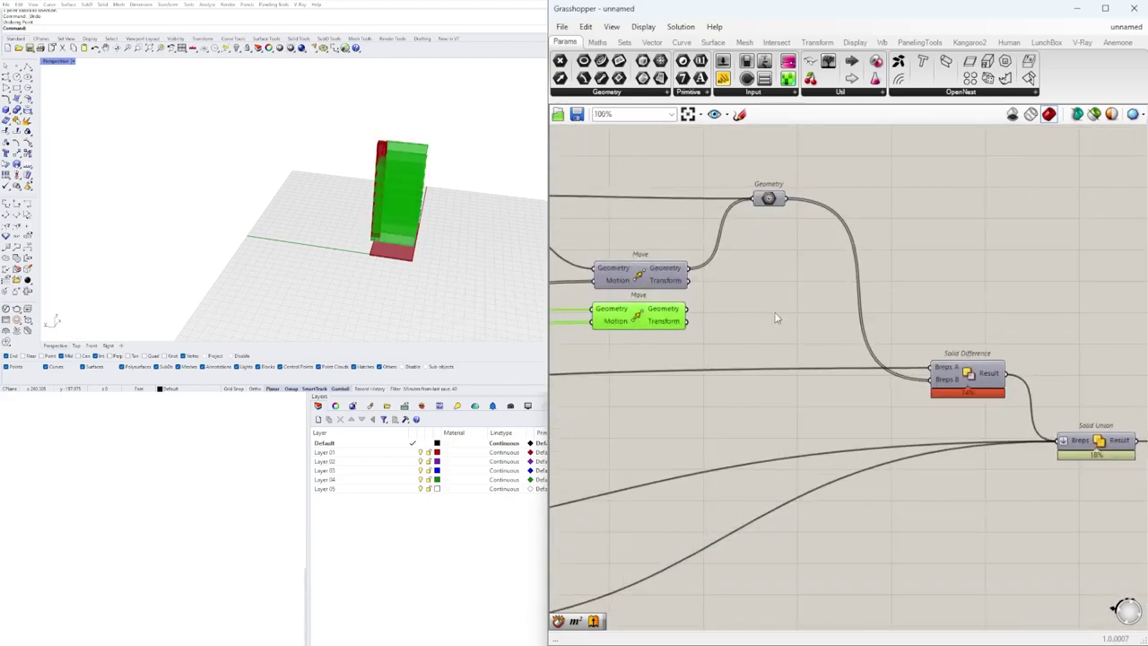
# - Add a second Solid Difference past the Box, with the slab Move's Geometry as Breps A and the Box as Breps B
pyautogui.doubleClick(783, 307)
pyautogui.write('DIF')
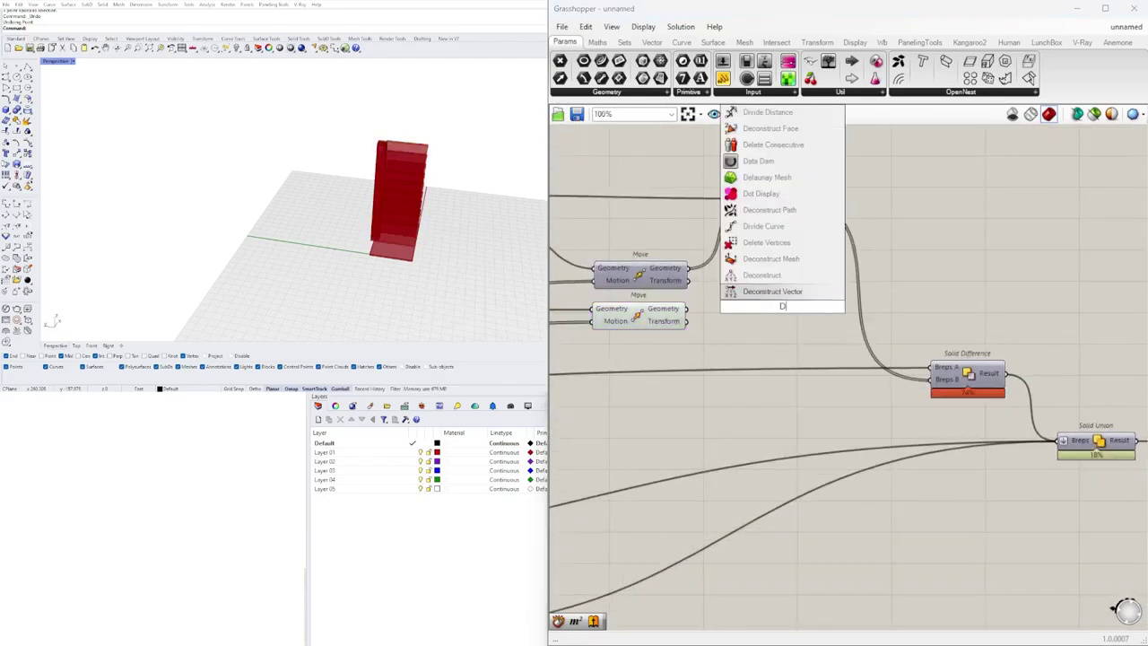
pyautogui.click(748, 212)
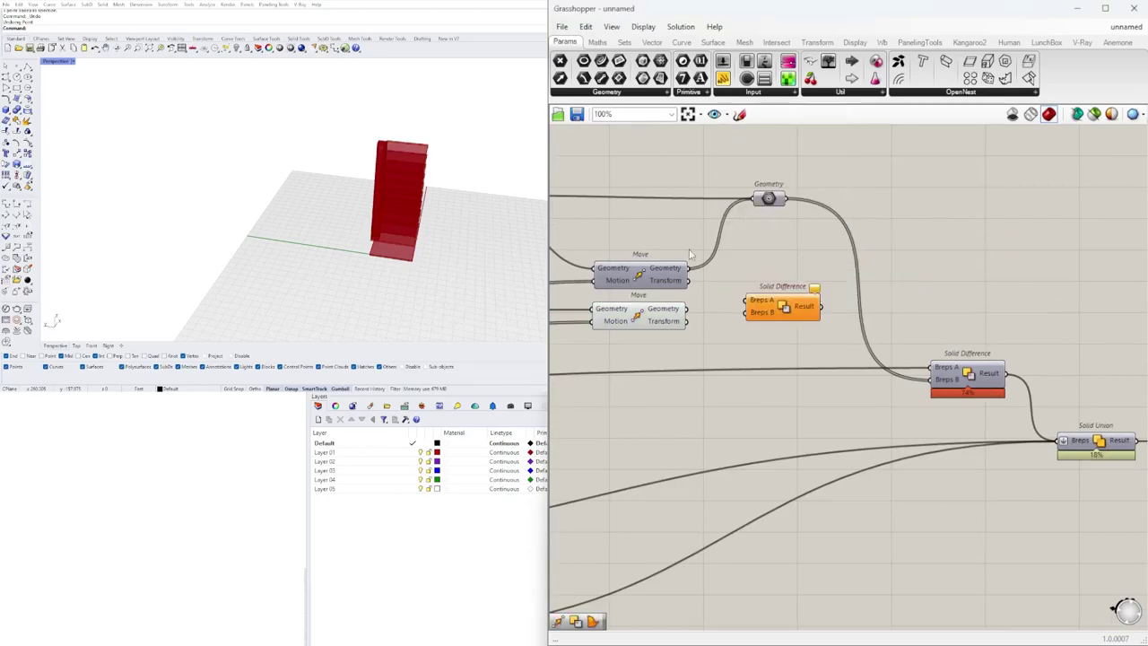
pyautogui.scroll(2, 667, 297)
pyautogui.click(640, 329)
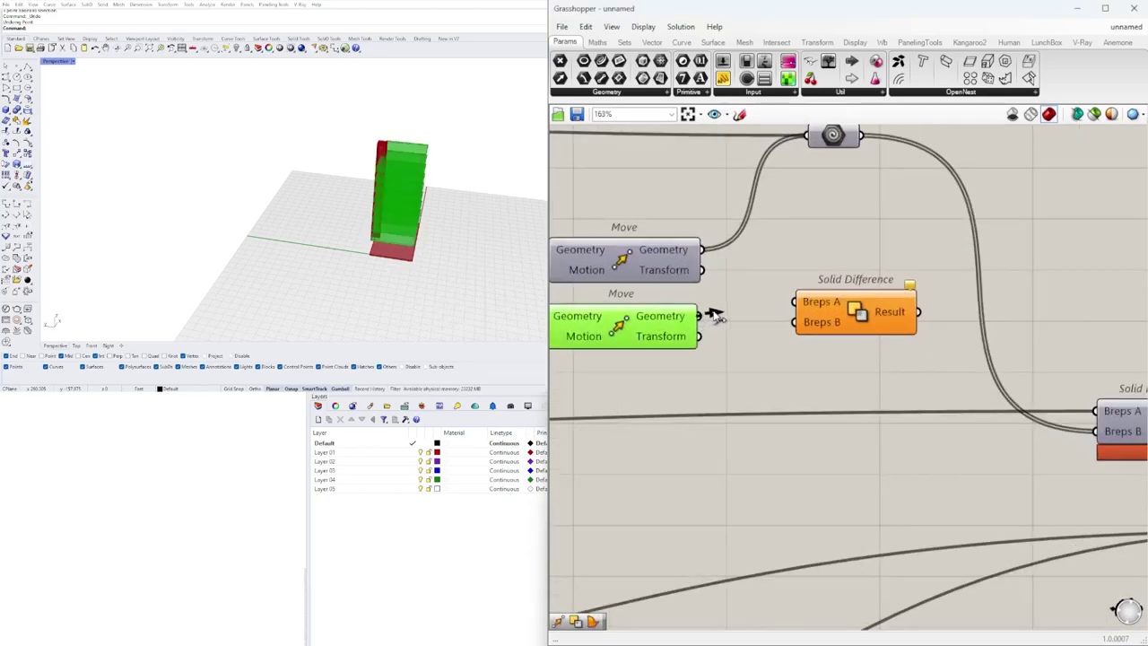
pyautogui.moveTo(897, 329); pyautogui.dragTo(959, 337)
pyautogui.moveTo(857, 382); pyautogui.dragTo(994, 333)
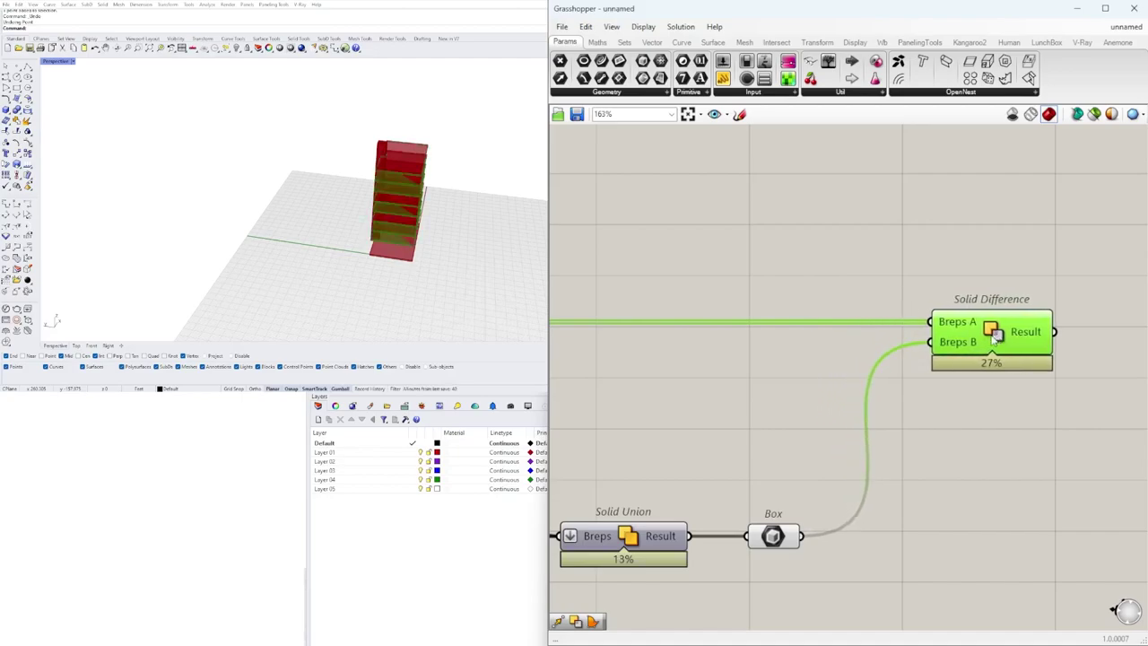
# - Turn off the preview of the Move that holds the stacked upper slabs
pyautogui.scroll(-3, 831, 396)
pyautogui.moveTo(673, 453); pyautogui.dragTo(922, 460, button='right')
pyautogui.click(585, 371)
pyautogui.rightClick(584, 371)
pyautogui.click(613, 390)
# - Turn the core's Solid Difference preview back on and turn off the Box's preview
pyautogui.moveTo(429, 202); pyautogui.dragTo(251, 210, button='right')
pyautogui.scroll(2, 389, 258)
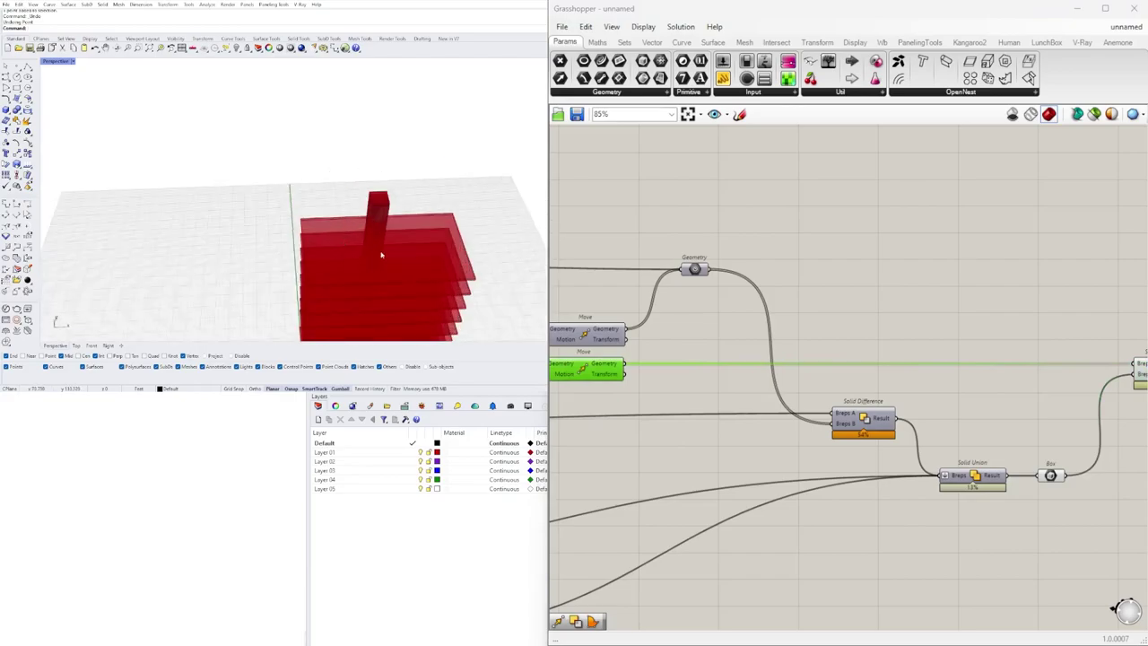
pyautogui.moveTo(388, 259); pyautogui.dragTo(379, 153, button='right')
pyautogui.scroll(6, 367, 128)
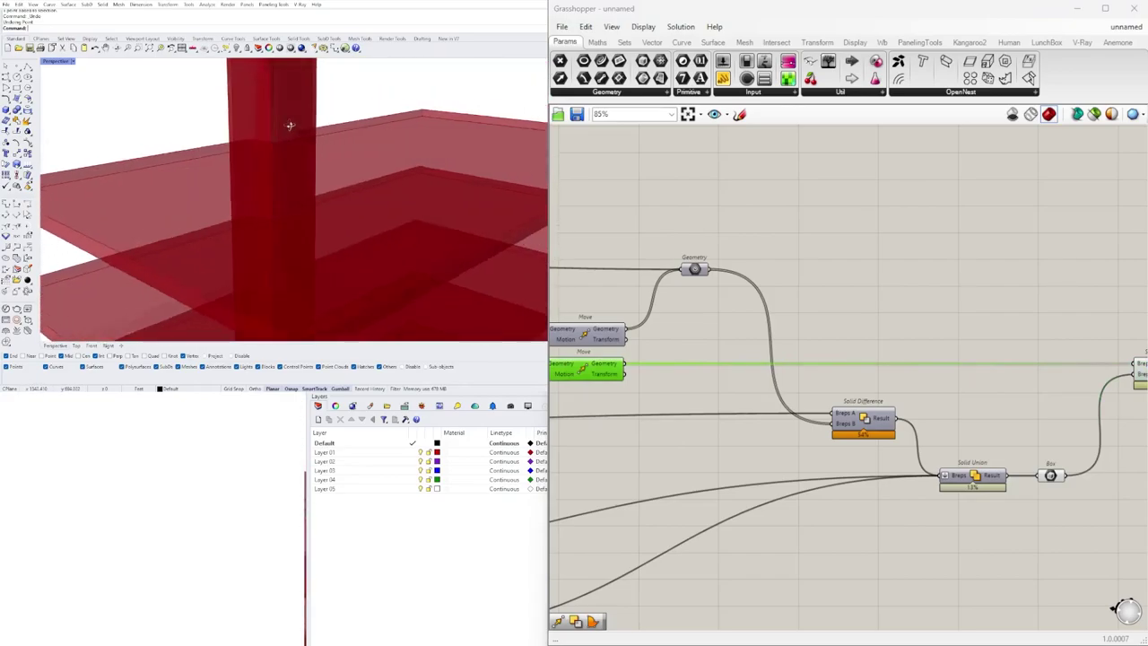
pyautogui.scroll(-5, 290, 126)
pyautogui.scroll(-2, 771, 286)
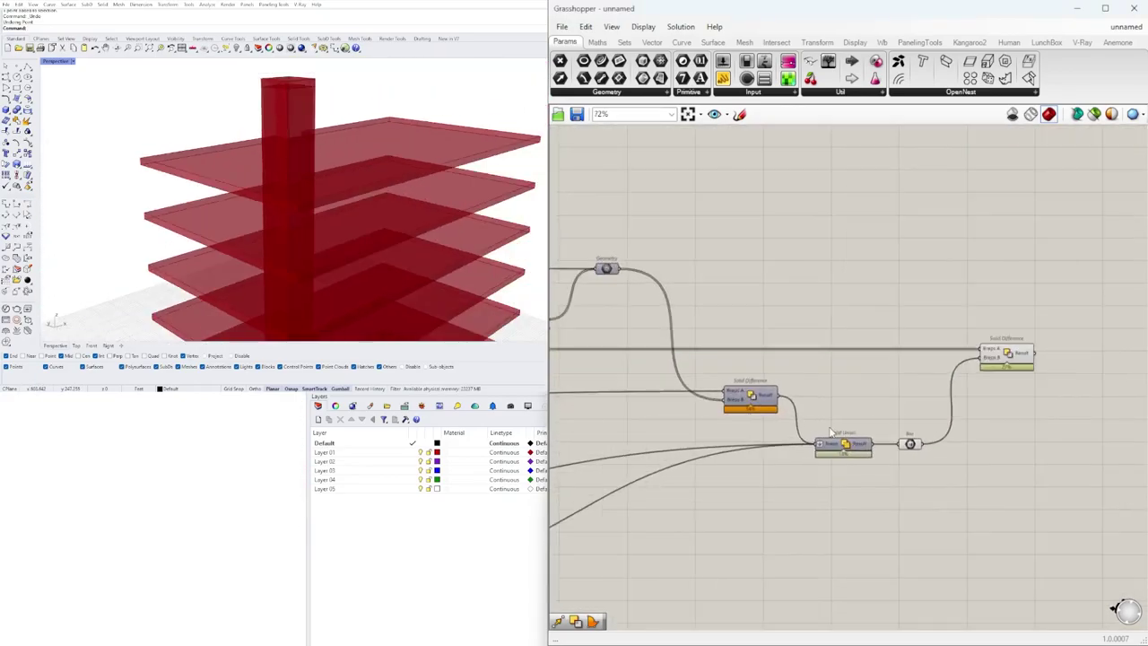
pyautogui.rightClick(758, 400)
pyautogui.click(791, 418)
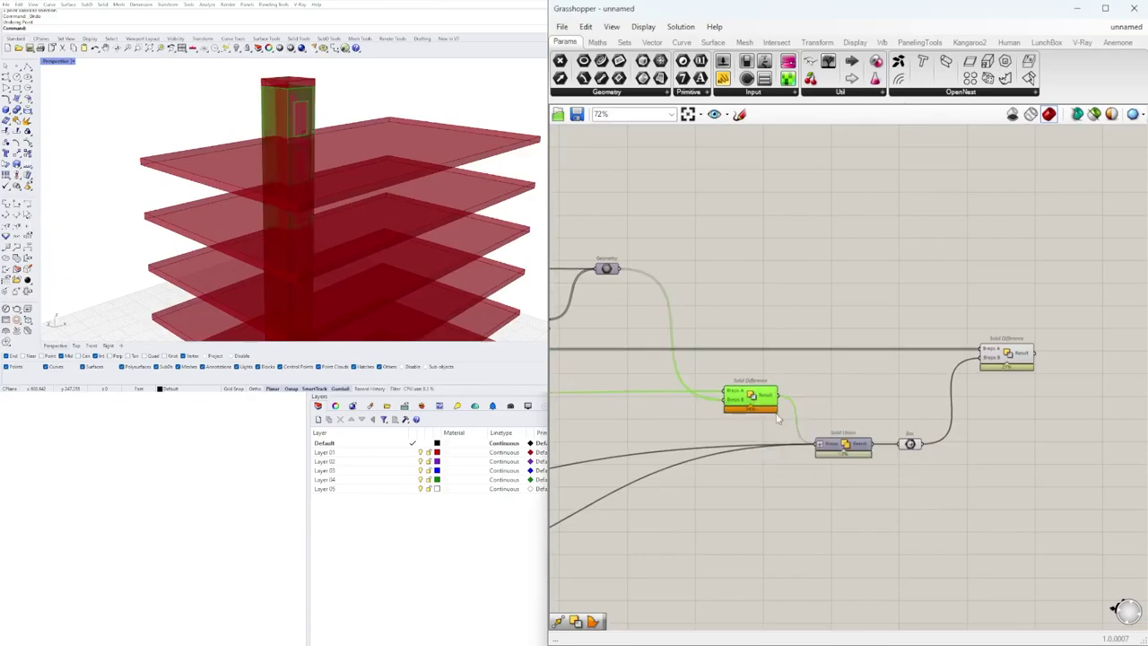
pyautogui.rightClick(913, 447)
pyautogui.click(941, 415)
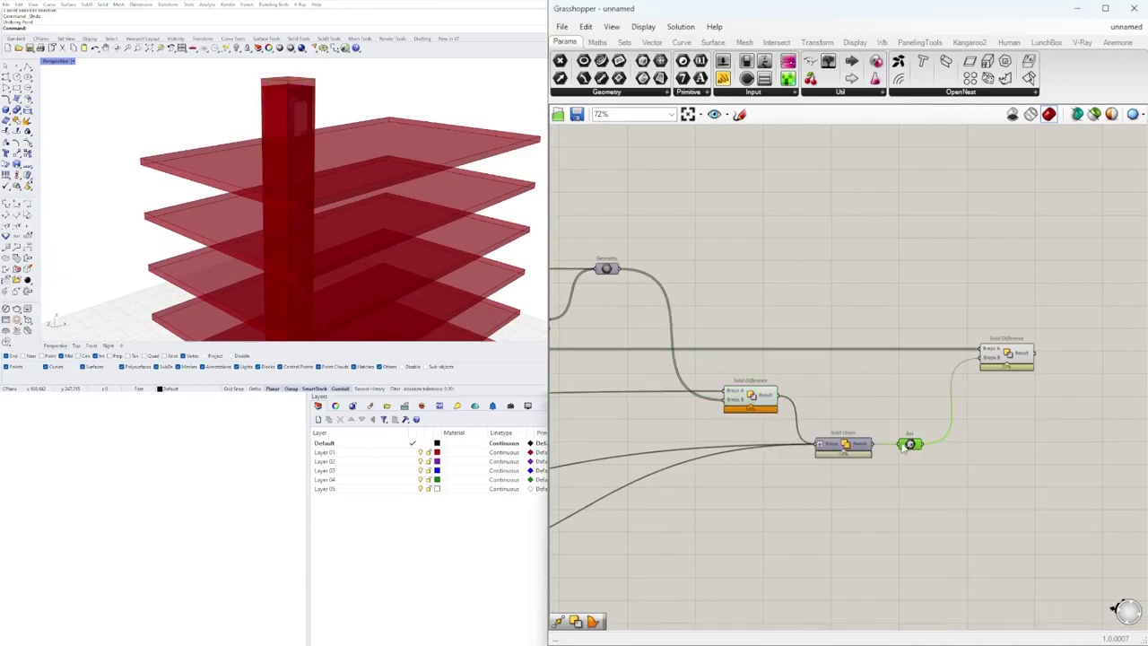
# - Check the slab and core Solid Differences in the model and turn off the main core Extrude's preview
pyautogui.click(1017, 354)
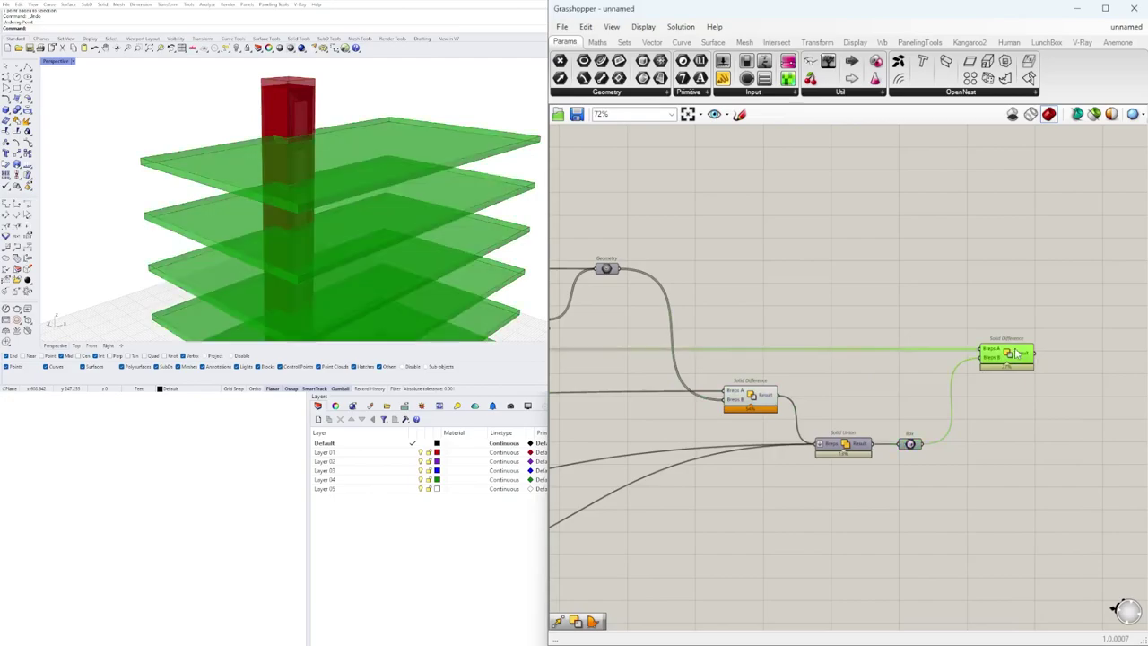
pyautogui.click(750, 400)
pyautogui.moveTo(367, 171); pyautogui.dragTo(359, 237, button='right')
pyautogui.scroll(-3, 630, 462)
pyautogui.moveTo(630, 462); pyautogui.dragTo(944, 444, button='right')
pyautogui.scroll(3, 883, 435)
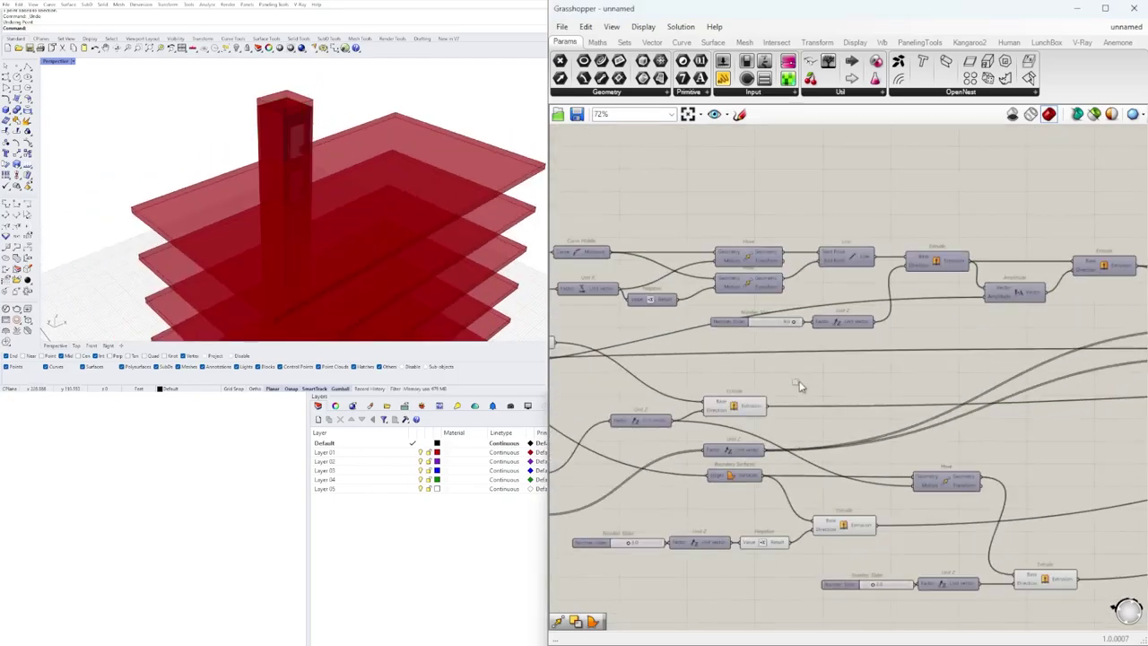
pyautogui.middleClick(733, 405)
pyautogui.click(772, 365)
# - Examine the core Solid Difference's door openings in the model up close and from other angles
pyautogui.scroll(-3, 937, 401)
pyautogui.moveTo(1057, 409); pyautogui.dragTo(753, 404, button='right')
pyautogui.scroll(4, 879, 370)
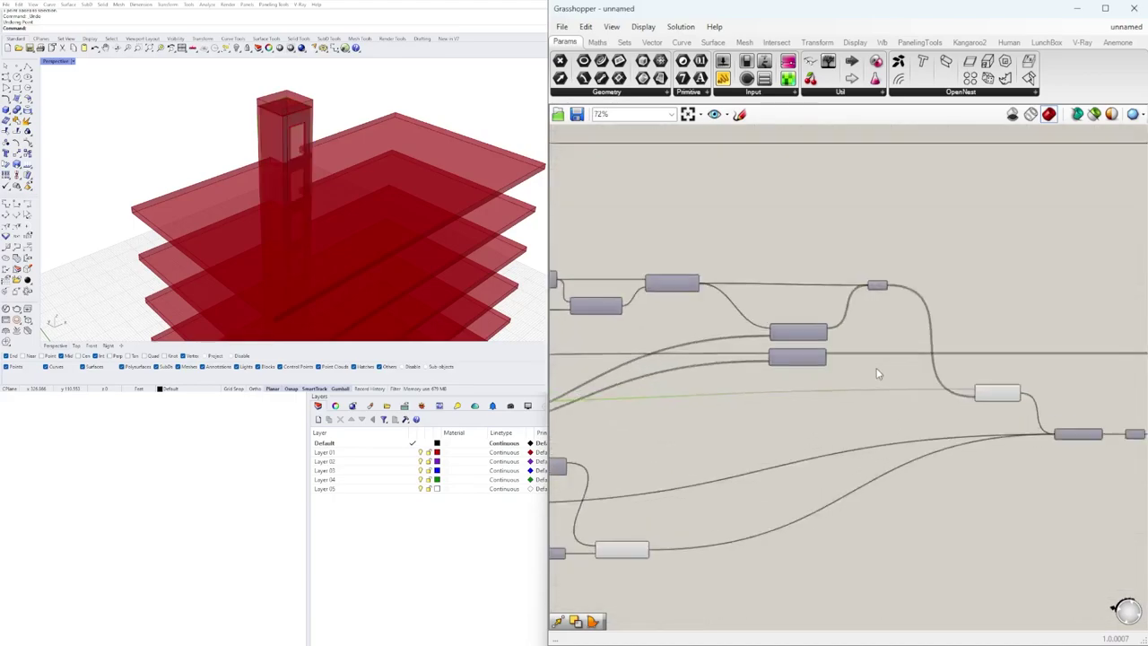
pyautogui.click(1041, 403)
pyautogui.moveTo(392, 189); pyautogui.dragTo(435, 189, button='right')
pyautogui.scroll(4, 318, 192)
pyautogui.scroll(-8, 436, 190)
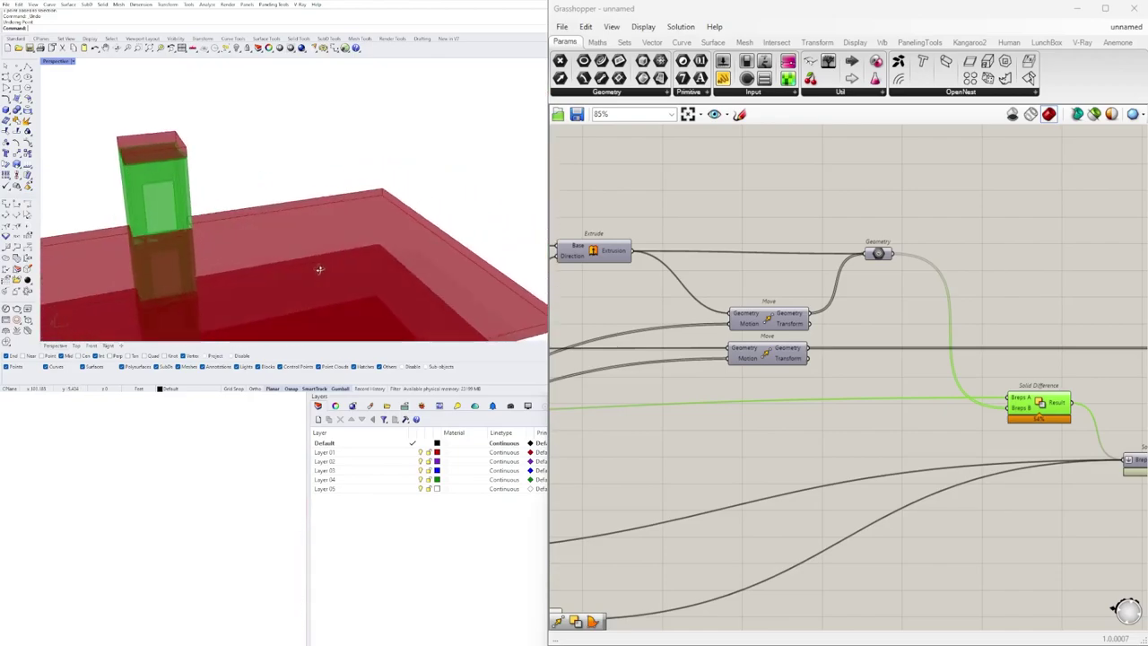
pyautogui.scroll(-5, 266, 136)
pyautogui.moveTo(269, 139); pyautogui.dragTo(322, 185, button='right')
# - Set NUMBER OF FLOORS to 7 and try FIRST FLOOR HEIGHT at 50.5 and 30.5
pyautogui.scroll(-6, 842, 356)
pyautogui.moveTo(767, 470); pyautogui.dragTo(1049, 467, button='right')
pyautogui.scroll(5, 889, 445)
pyautogui.moveTo(944, 463); pyautogui.dragTo(1035, 500, button='right')
pyautogui.scroll(-2, 833, 477)
pyautogui.scroll(5, 694, 471)
pyautogui.moveTo(695, 471); pyautogui.dragTo(882, 544, button='right')
pyautogui.scroll(3, 757, 486)
pyautogui.scroll(2, 903, 534)
pyautogui.moveTo(908, 546); pyautogui.dragTo(885, 552)
pyautogui.moveTo(814, 456); pyautogui.dragTo(863, 456)
pyautogui.moveTo(348, 208); pyautogui.dragTo(334, 225, button='right')
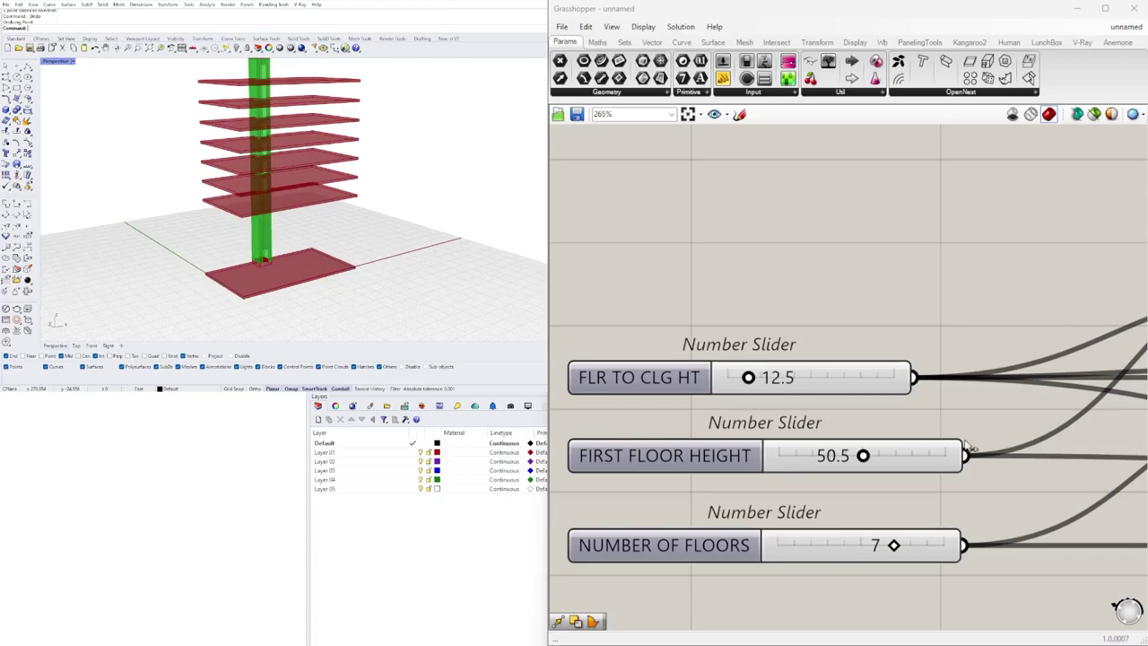
pyautogui.moveTo(863, 456); pyautogui.dragTo(830, 461)
# - Set FLR TO CLG HT to 15.0 and FIRST FLOOR HEIGHT to 20.0 and inspect the building from several angles
pyautogui.scroll(-4, 756, 380)
pyautogui.moveTo(756, 380); pyautogui.dragTo(762, 450, button='right')
pyautogui.scroll(4, 762, 451)
pyautogui.moveTo(773, 468)
pyautogui.mouseDown()
pyautogui.moveTo(789, 465)
pyautogui.moveTo(776, 464)
pyautogui.mouseUp()
pyautogui.doubleClick(776, 464)
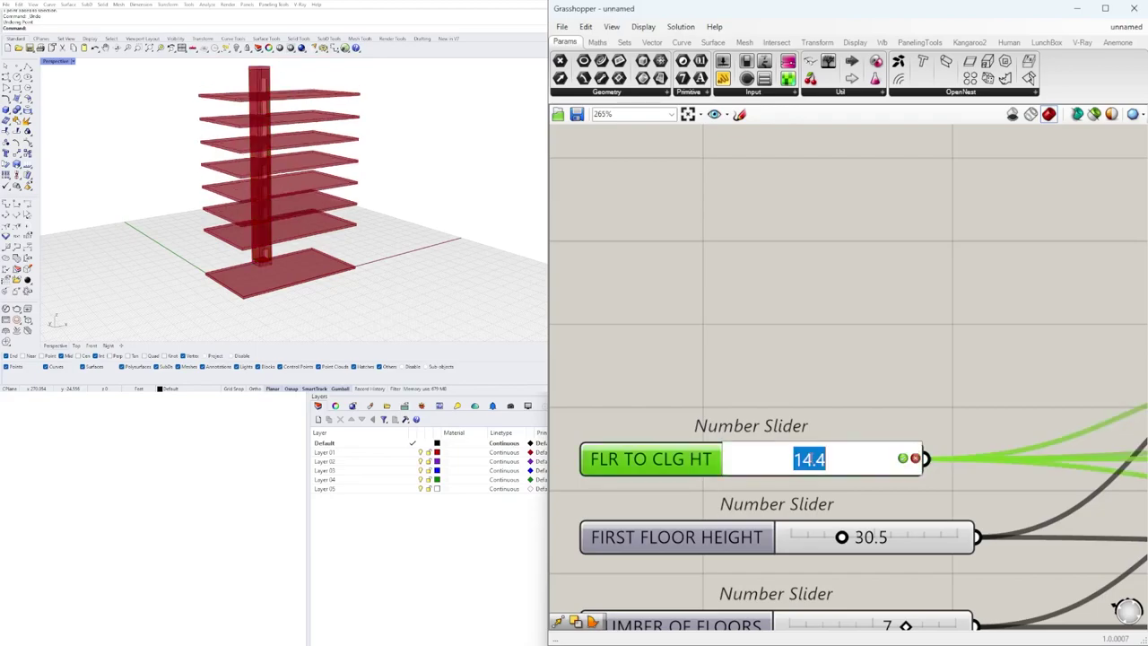
pyautogui.click(905, 460)
pyautogui.doubleClick(872, 535)
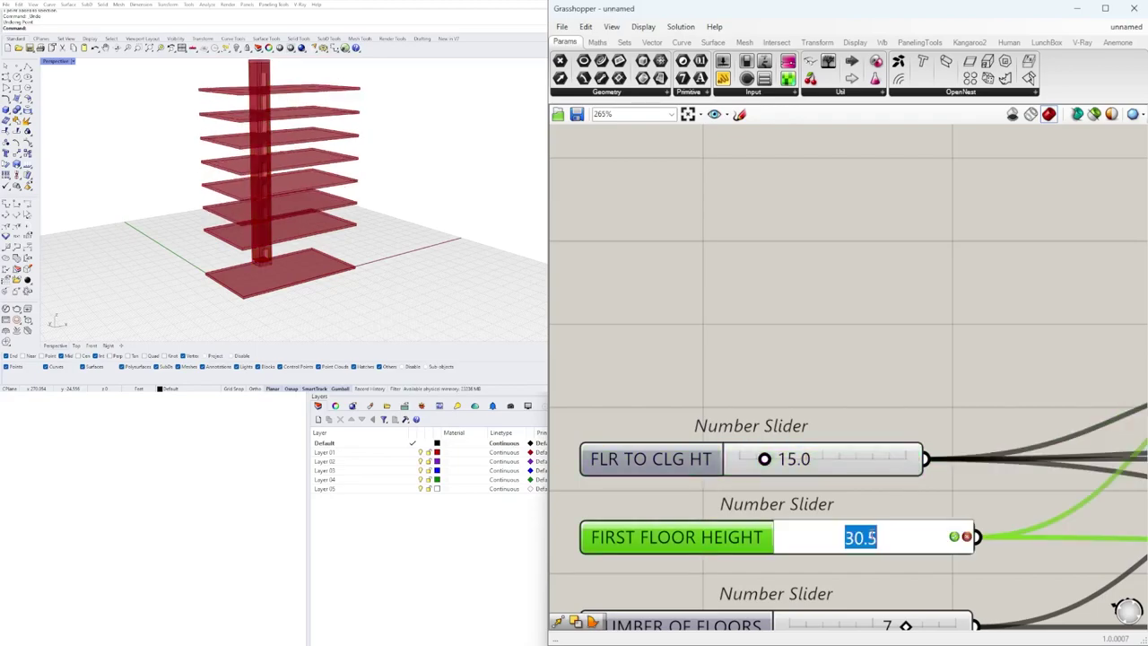
pyautogui.press('Return')
pyautogui.scroll(-3, 366, 290)
pyautogui.moveTo(367, 290); pyautogui.dragTo(324, 176, button='right')
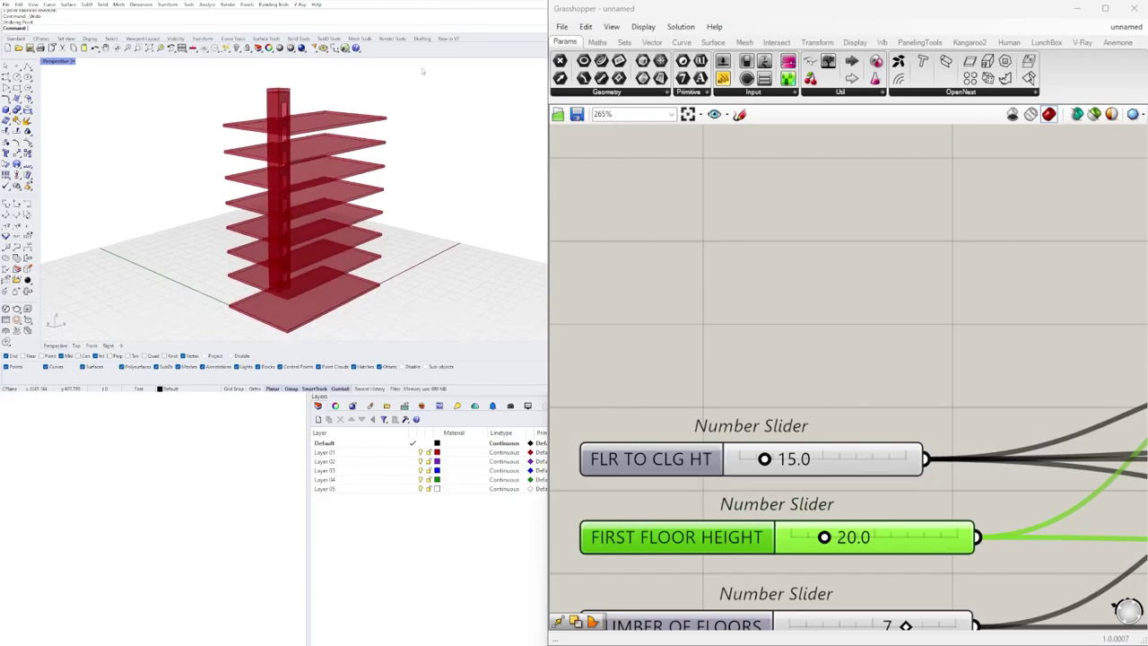
pyautogui.moveTo(294, 235); pyautogui.dragTo(269, 226, button='right')
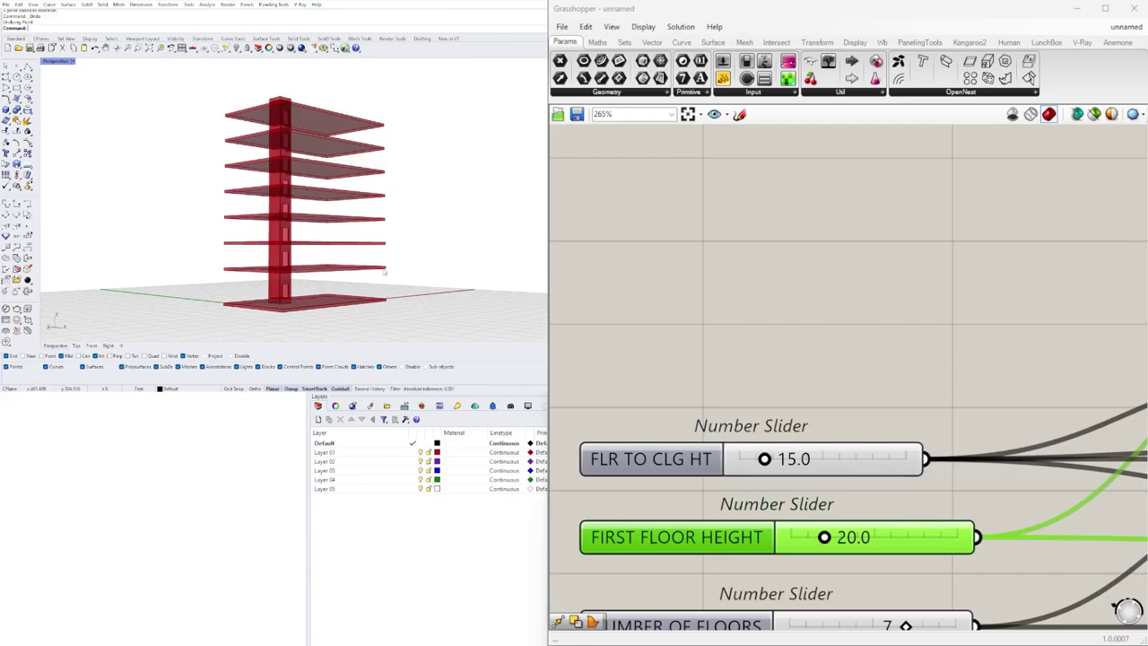
pyautogui.moveTo(360, 171)
pyautogui.mouseDown(button='right')
pyautogui.moveTo(379, 189)
pyautogui.moveTo(375, 180)
pyautogui.mouseUp(button='right')
# - Set NUMBER OF FLOORS to 6, FLR TO CLG HT to 16.9 and FIRST FLOOR HEIGHT to 22.2 and inspect the building
pyautogui.moveTo(795, 474); pyautogui.dragTo(736, 275, button='right')
pyautogui.scroll(1, 905, 426)
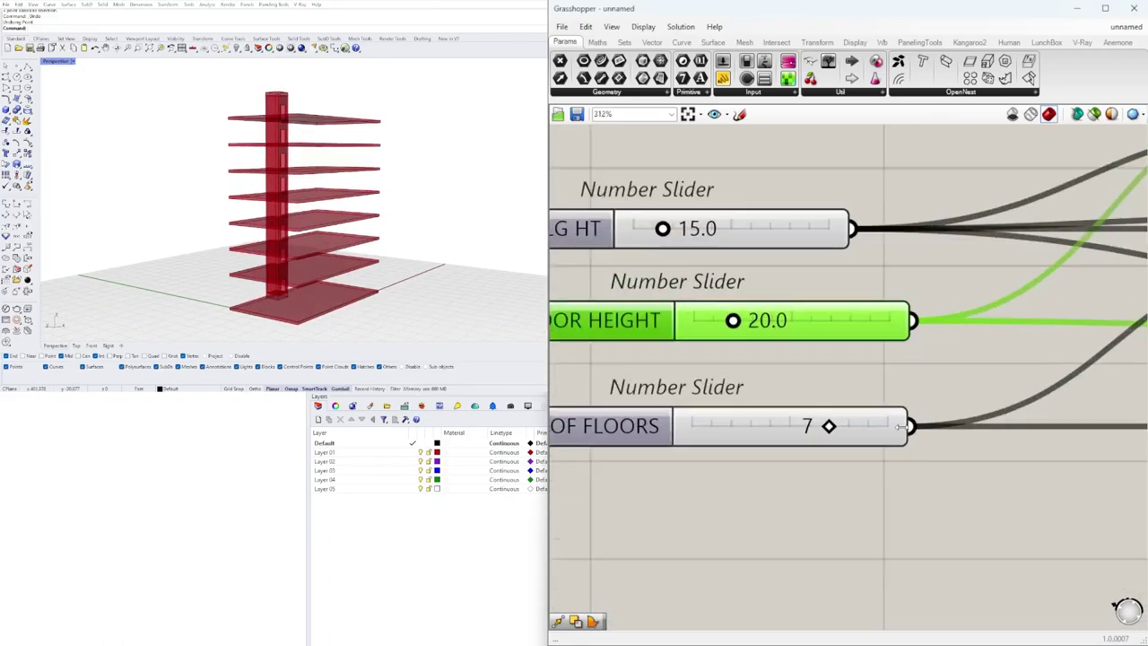
pyautogui.moveTo(834, 429); pyautogui.dragTo(809, 427)
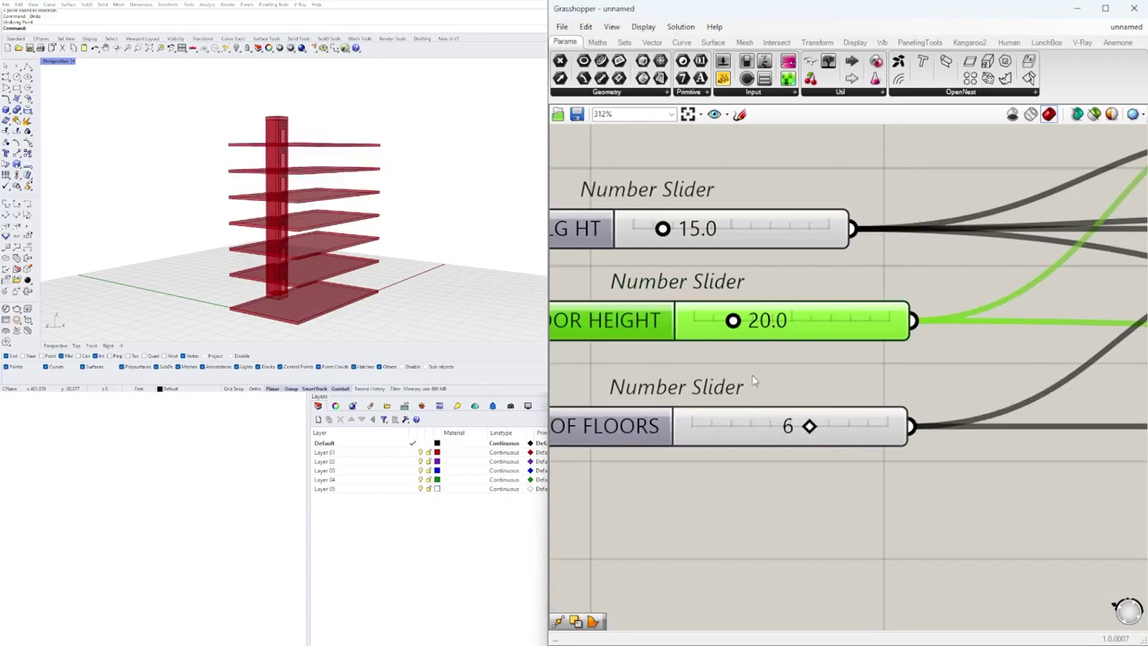
pyautogui.moveTo(665, 232); pyautogui.dragTo(669, 232)
pyautogui.moveTo(734, 323); pyautogui.dragTo(737, 321)
pyautogui.moveTo(300, 211); pyautogui.dragTo(368, 235, button='right')
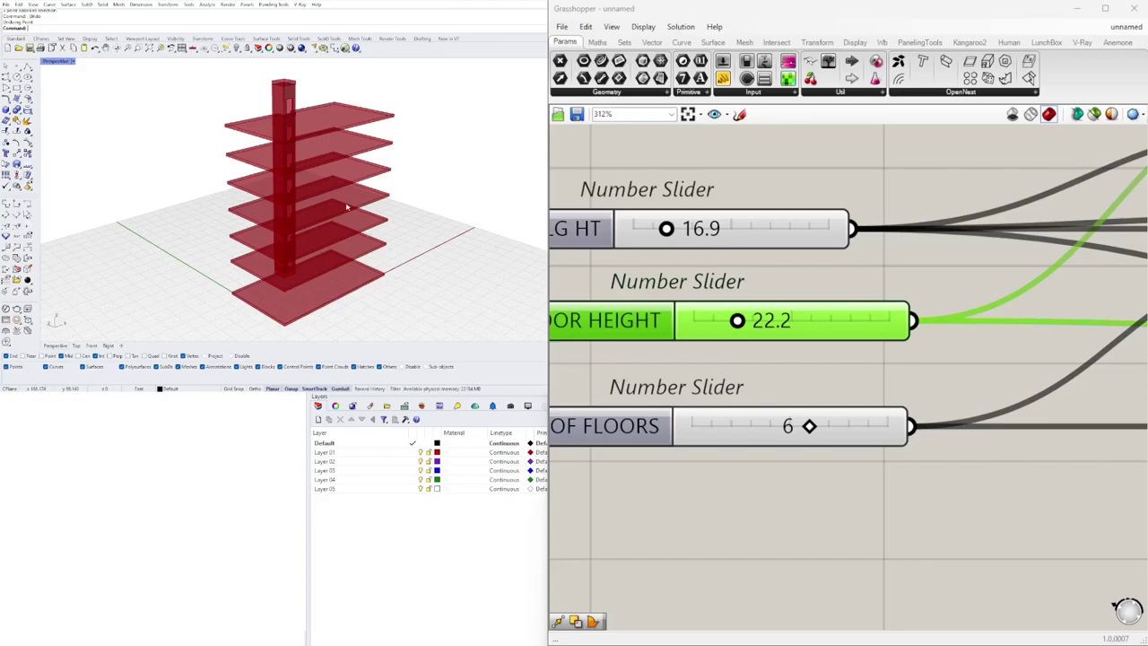
pyautogui.moveTo(322, 219); pyautogui.dragTo(344, 198, button='right')
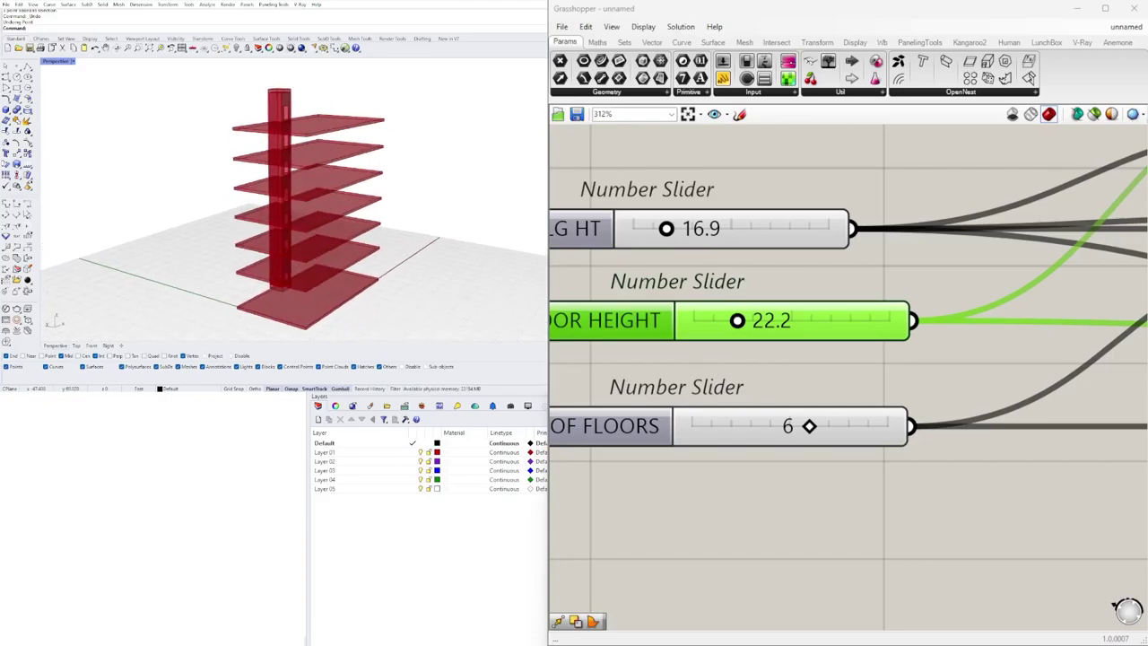